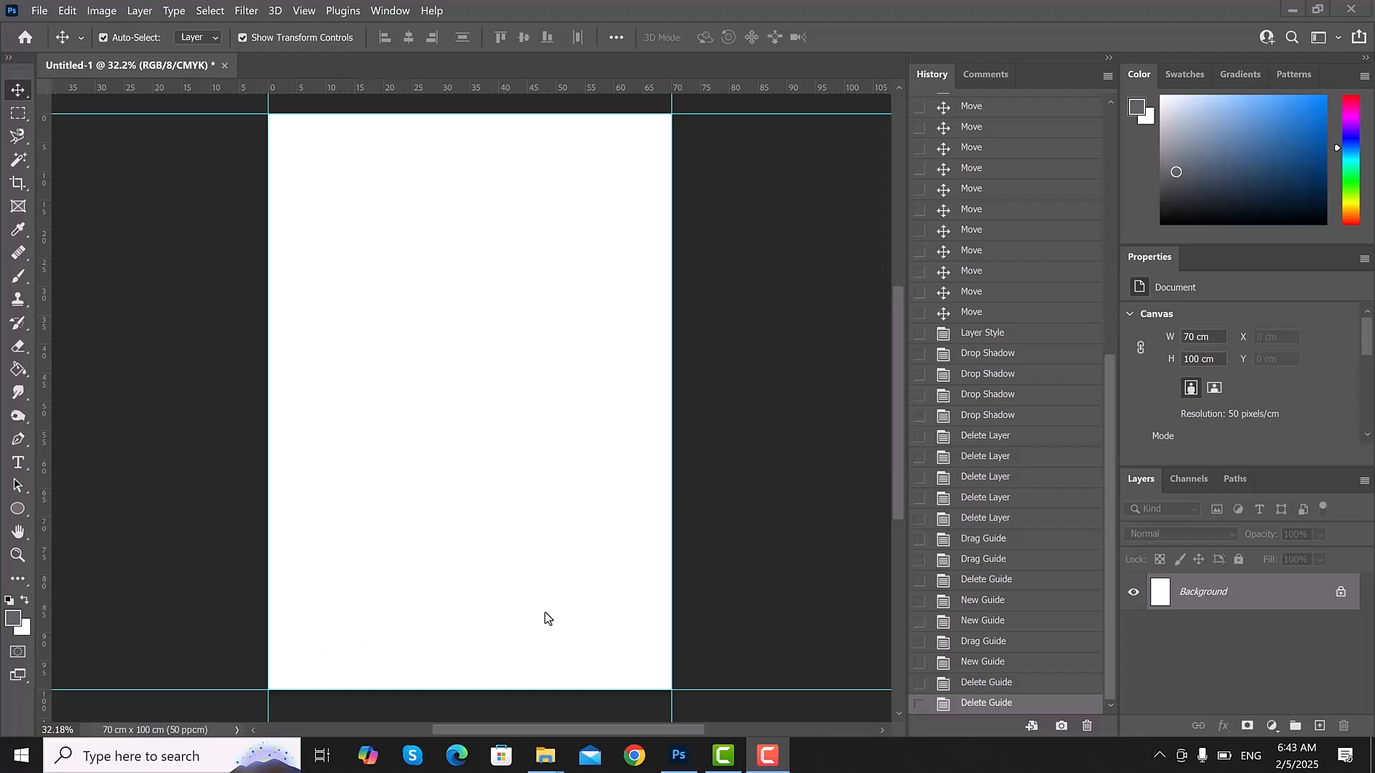
- Switch to File Explorer and open the LA_NATURA_VILLAS folder inside New folder
mouse_move(544, 757)
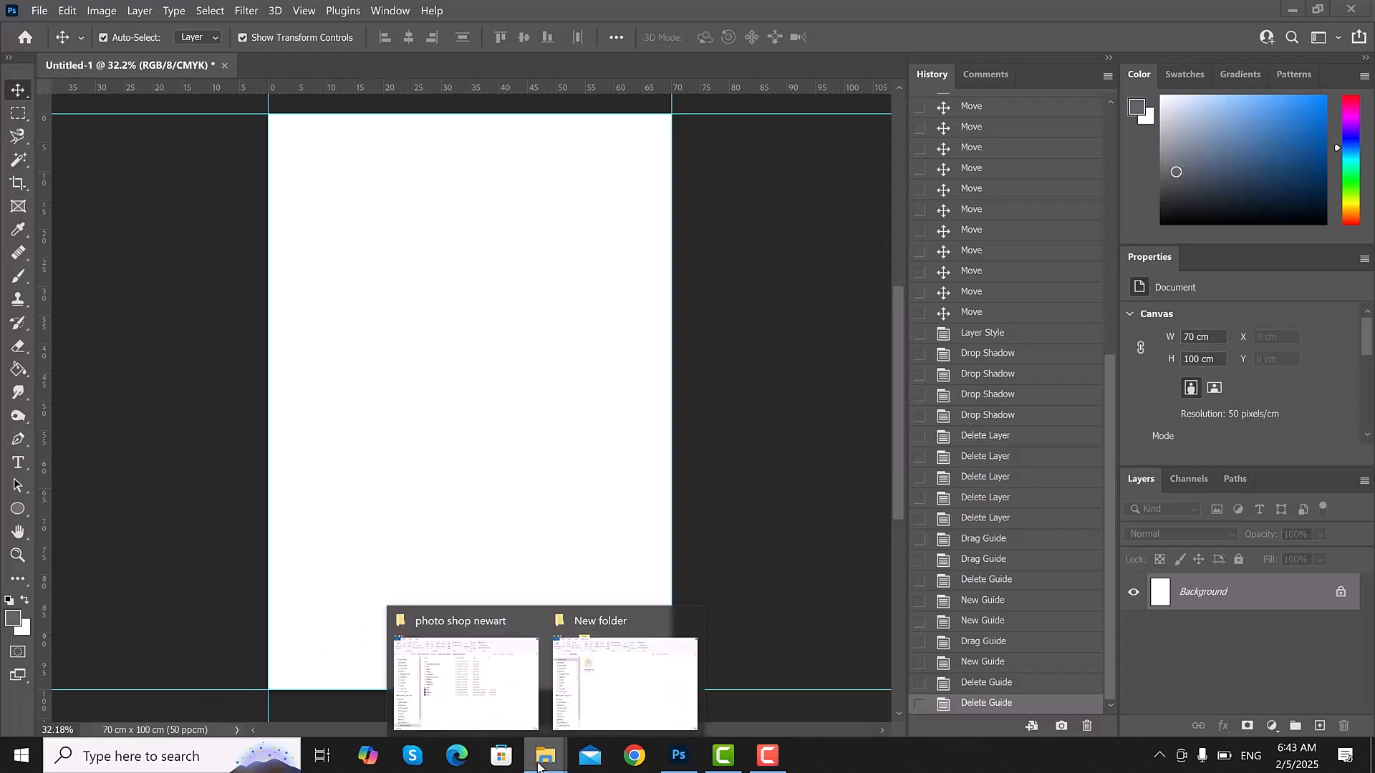
click(607, 709)
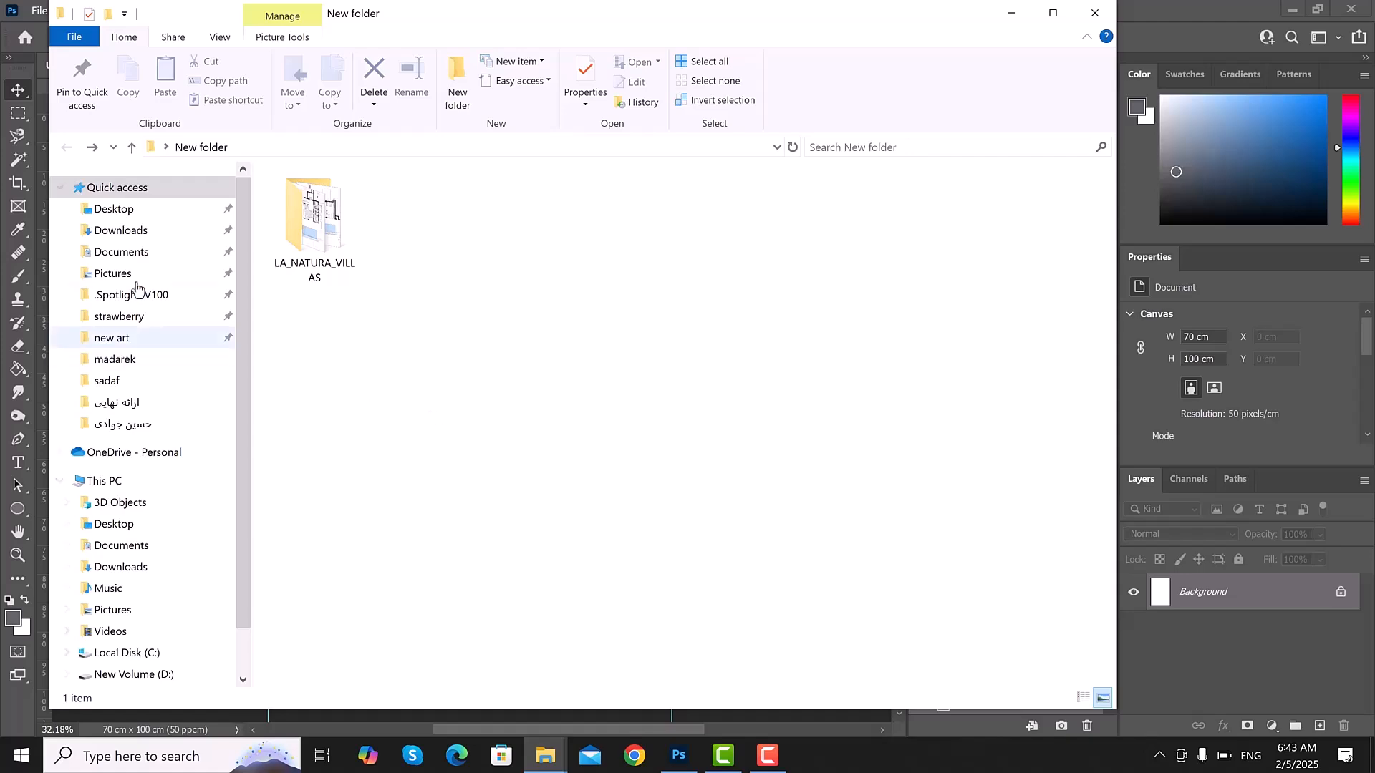
click(306, 235)
double_click(306, 236)
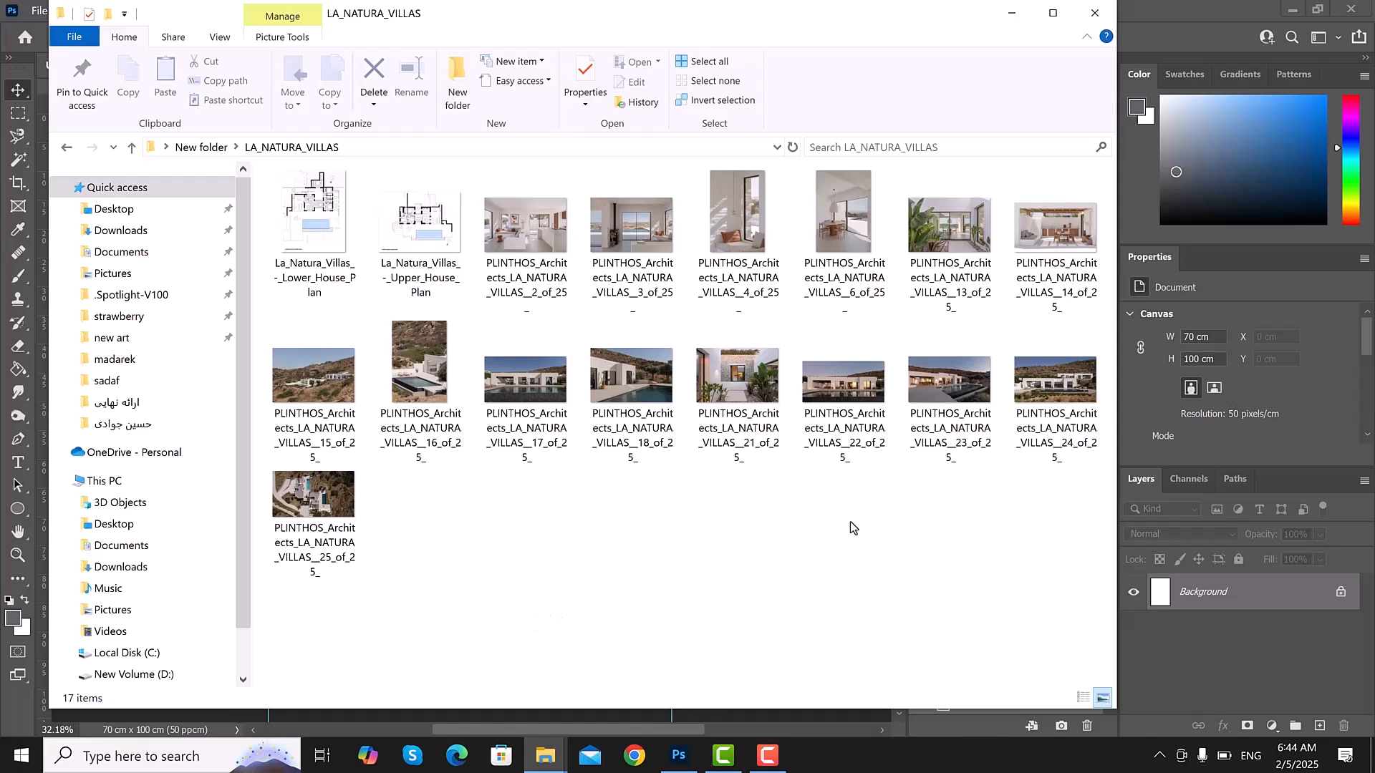
right_click(553, 523)
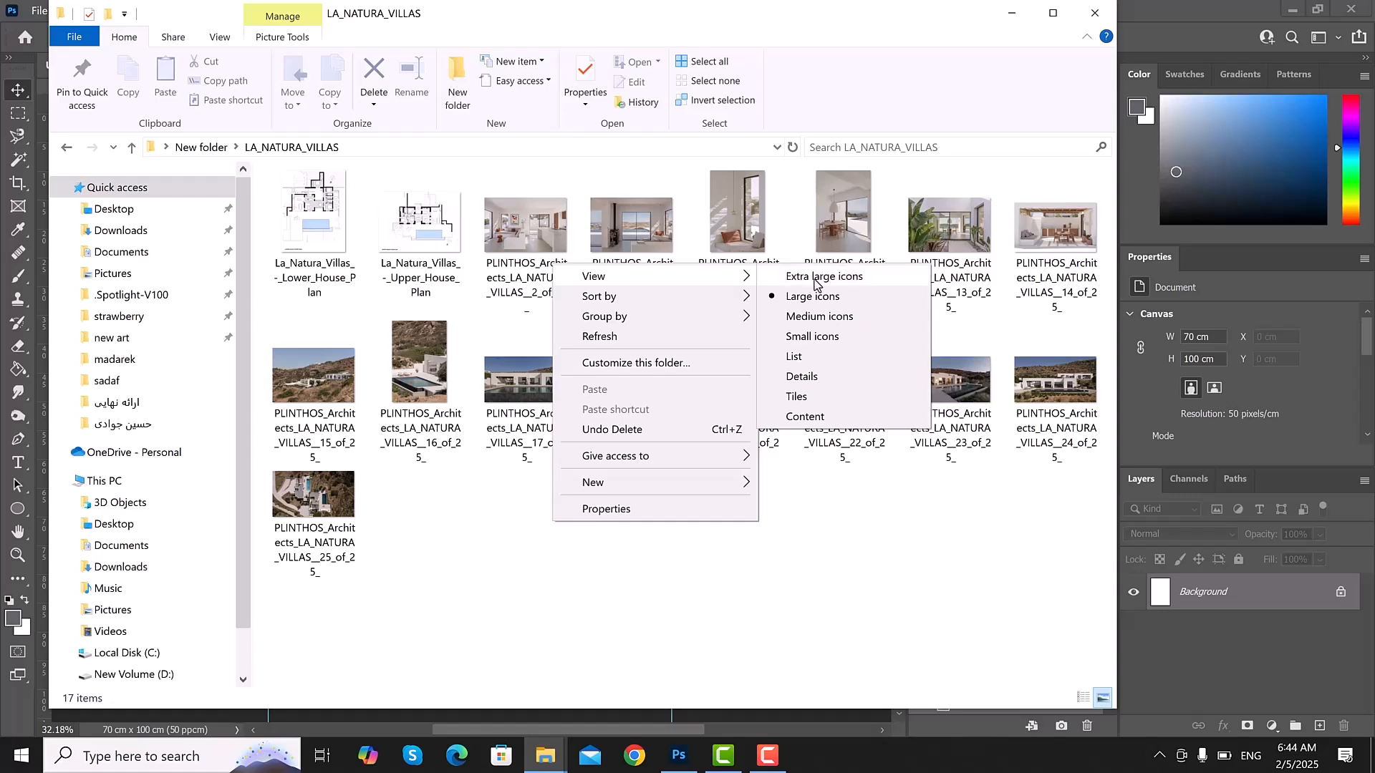
click(857, 317)
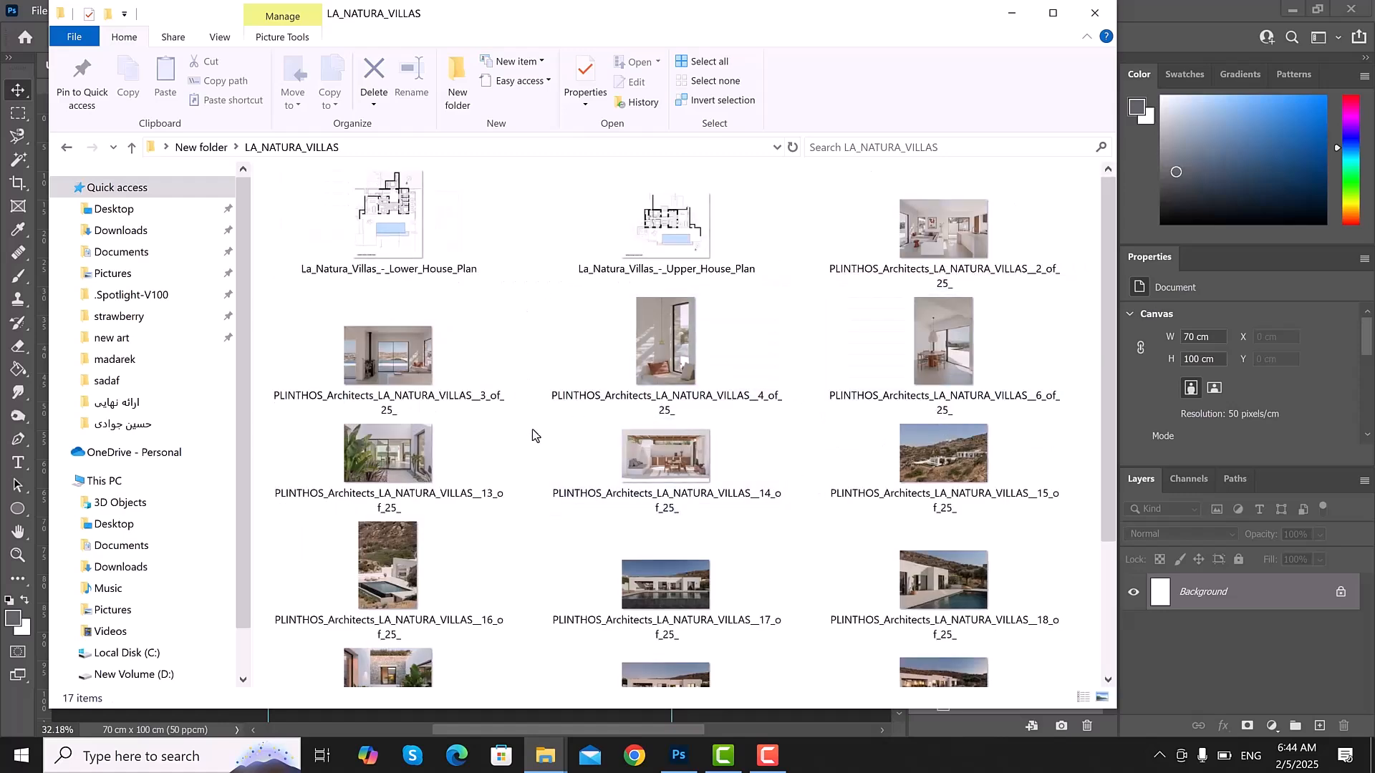
click(1102, 697)
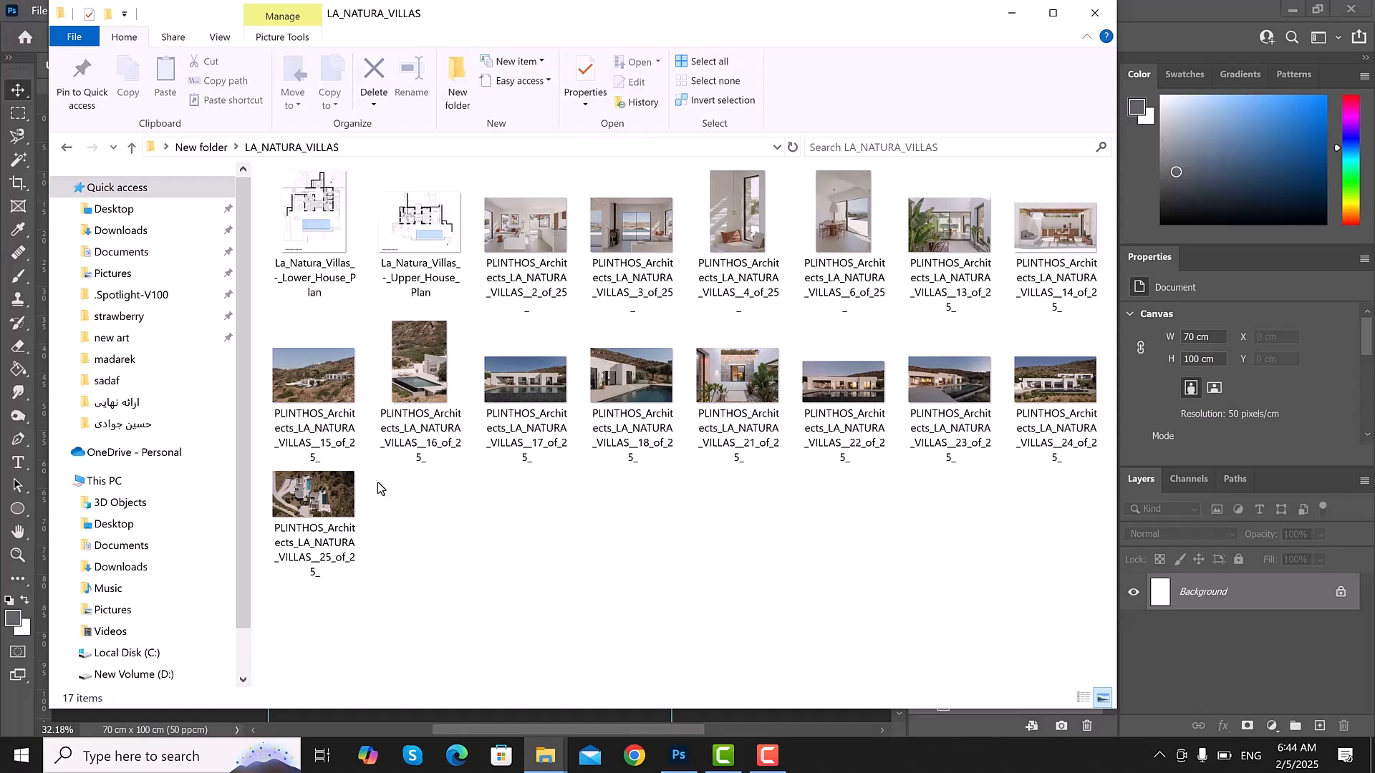
- Place the villa photo numbered 24_of_25 from the folder into the 70 x 100 cm Photoshop document
click(1053, 382)
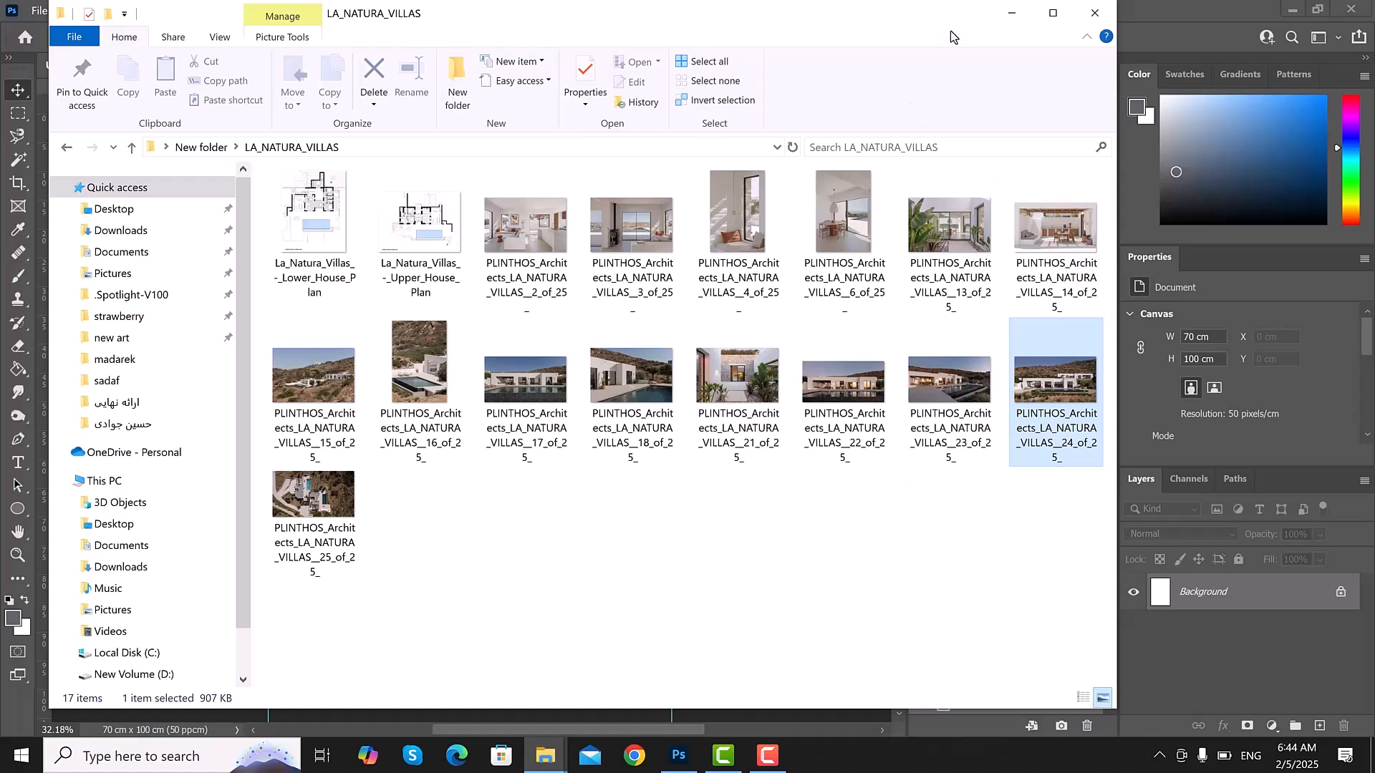
drag(953, 40, 1183, 333)
drag(1316, 683, 443, 259)
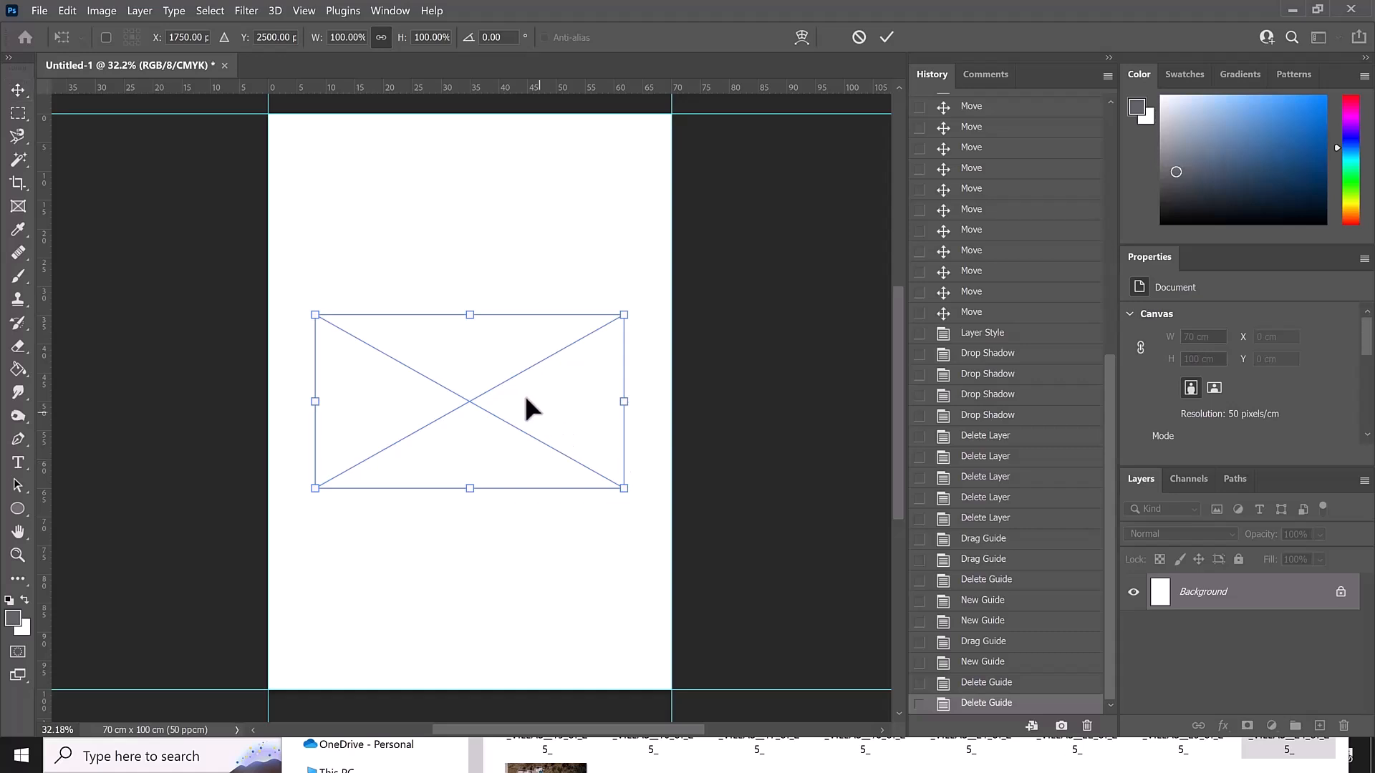
- Move and scale the placed villa photo to about 70.56 x 39.66 cm so it spans the width along the page's bottom edge
mouse_move(563, 436)
mouse_down()
mouse_move(595, 494)
mouse_move(547, 428)
mouse_up()
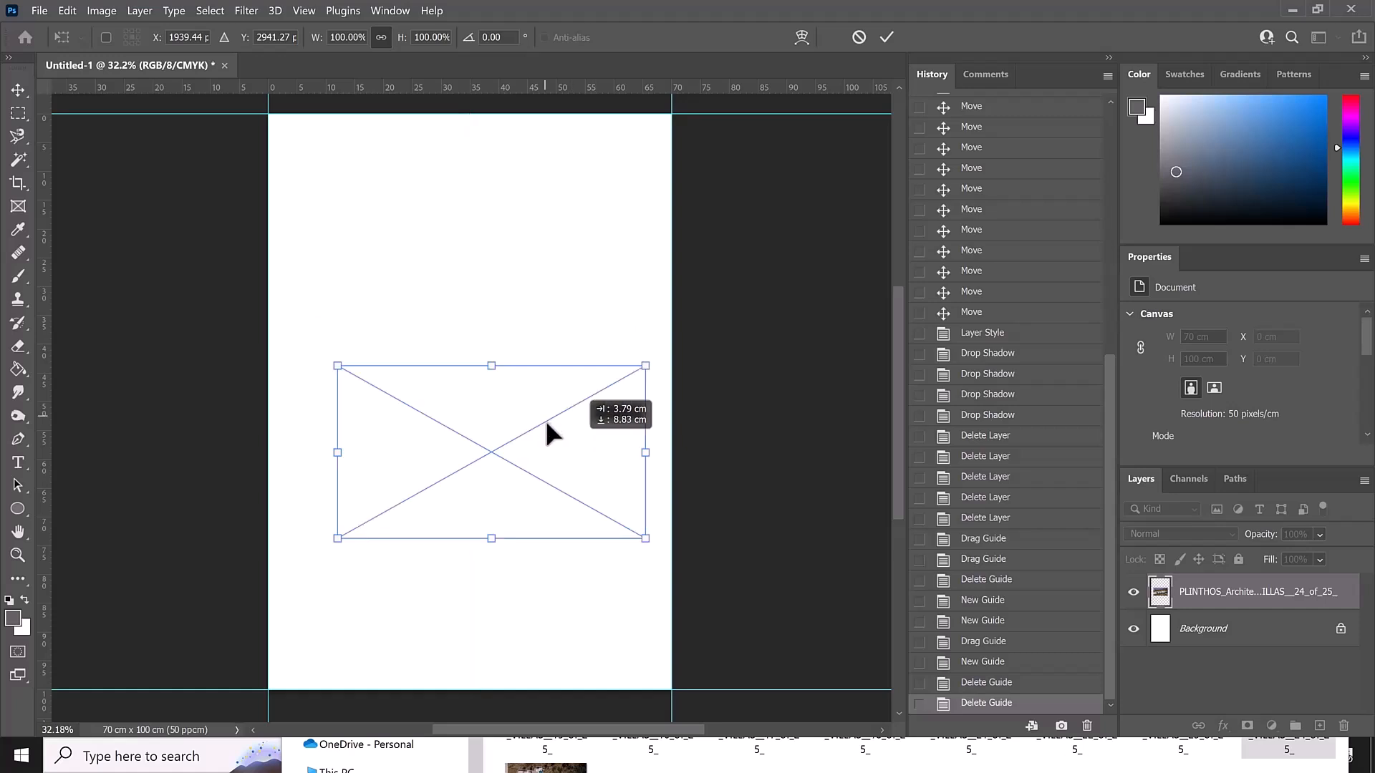
scroll(571, 483, down, 2)
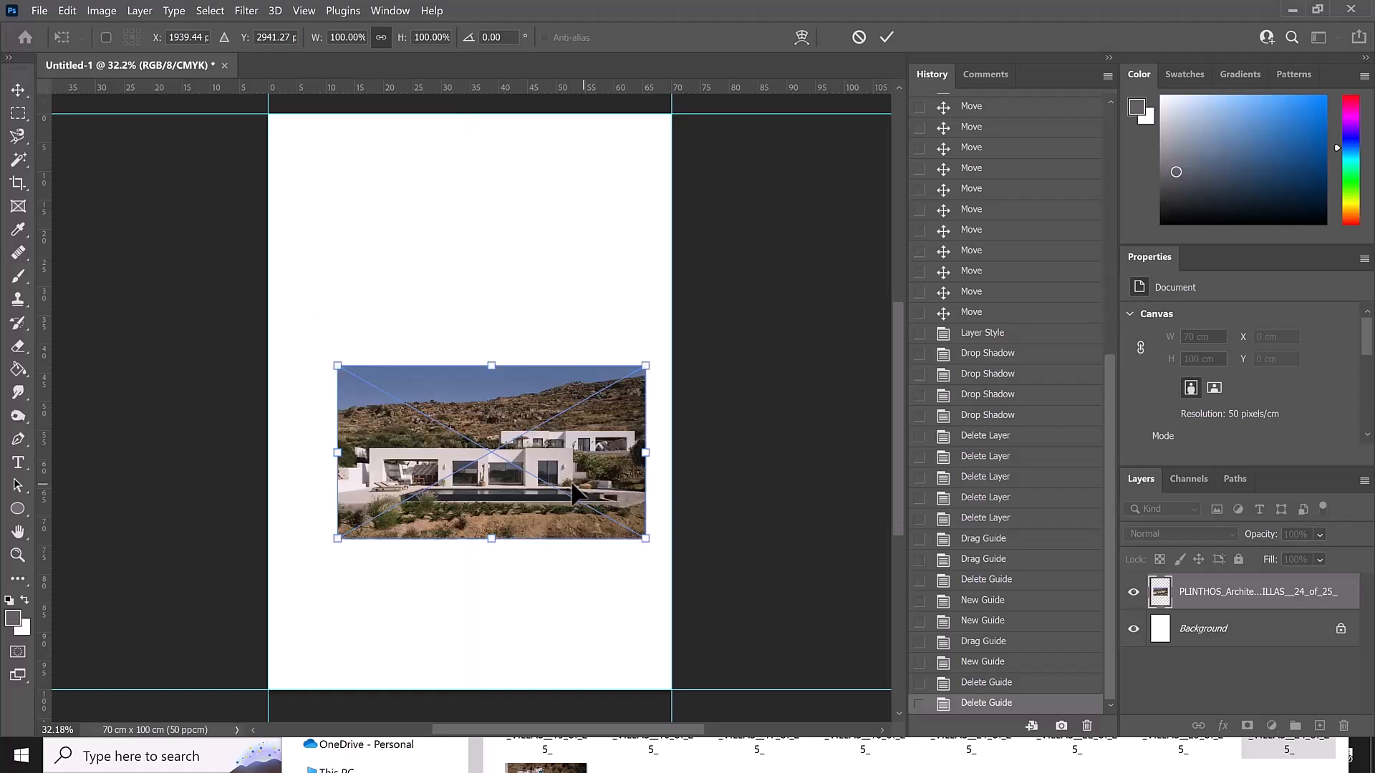
scroll(575, 494, down, 1)
drag(401, 548, 401, 616)
drag(576, 437, 674, 389)
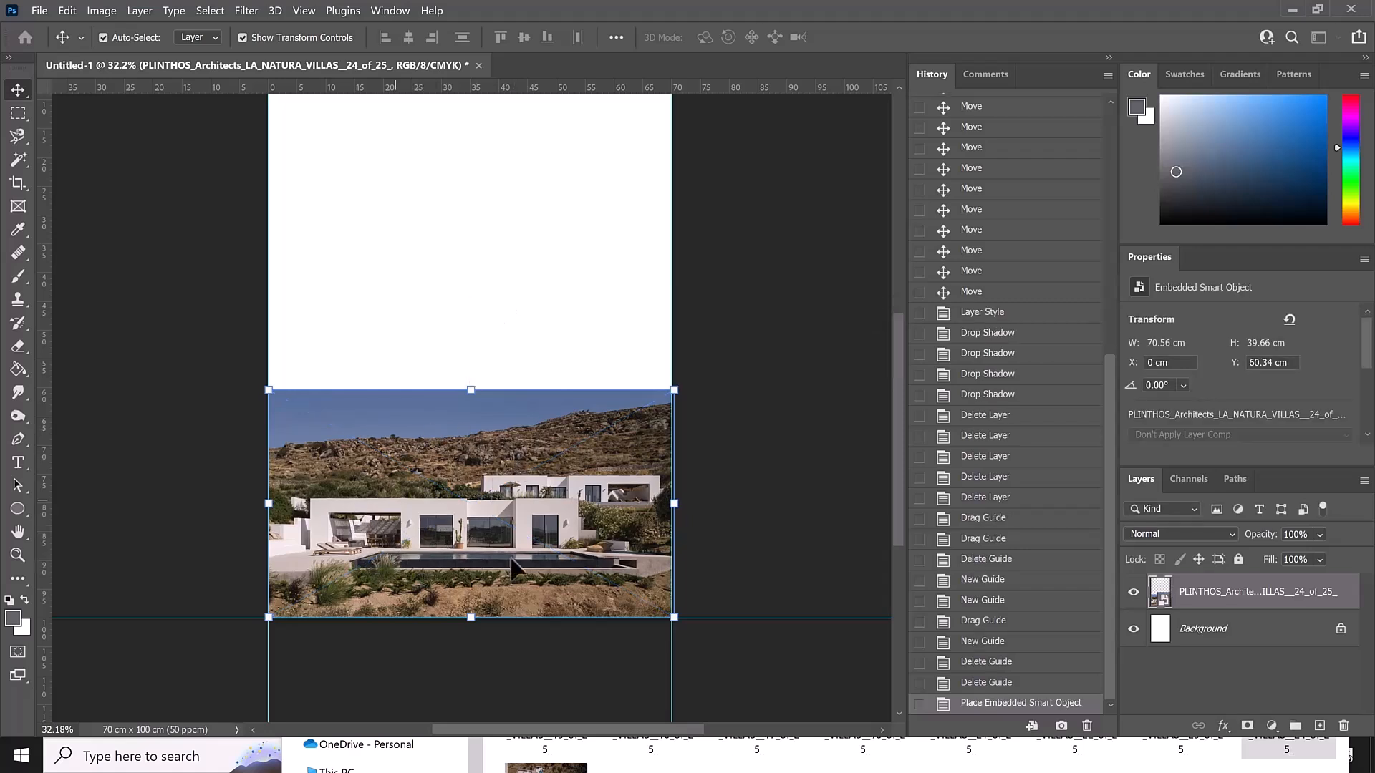
- Select the blue sky in the villa photo with the Magic Wand at tolerance 30
scroll(290, 480, up, 4)
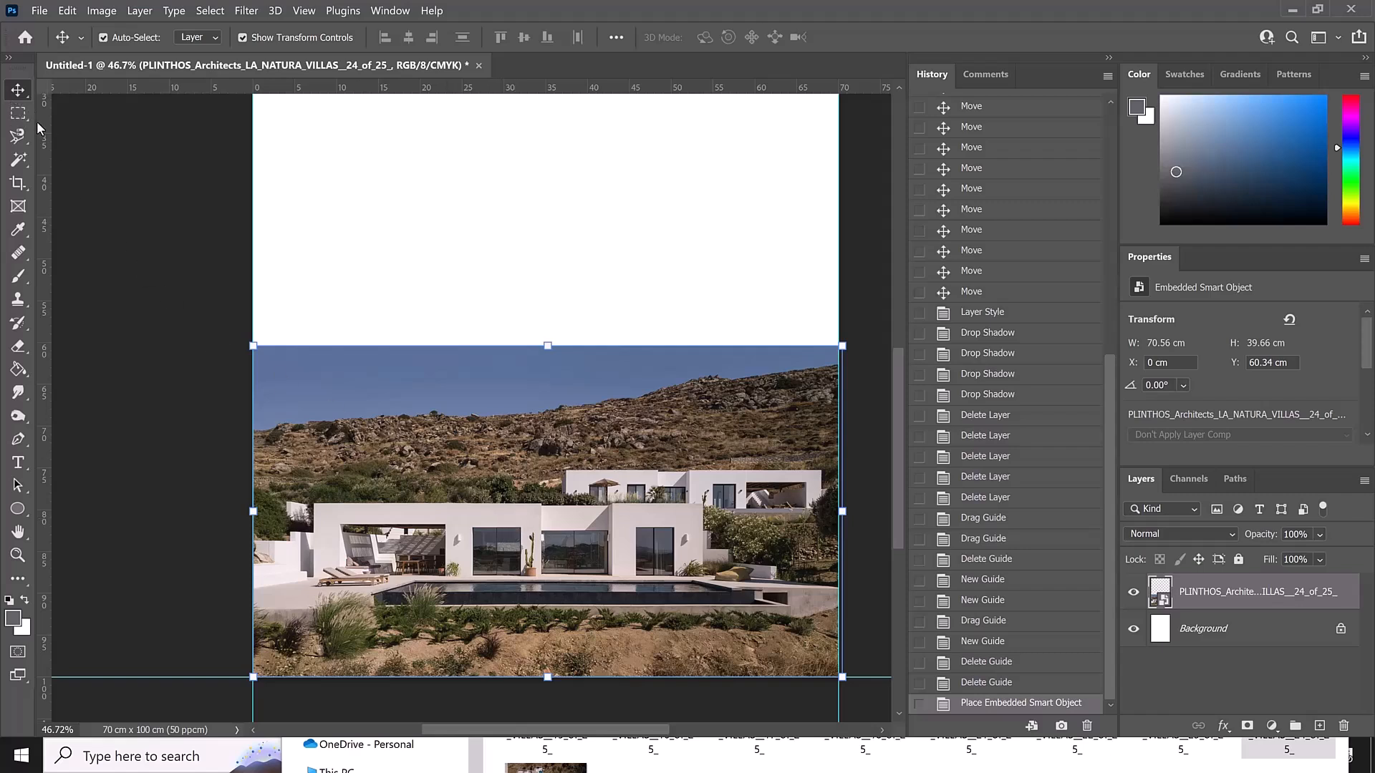
click(20, 167)
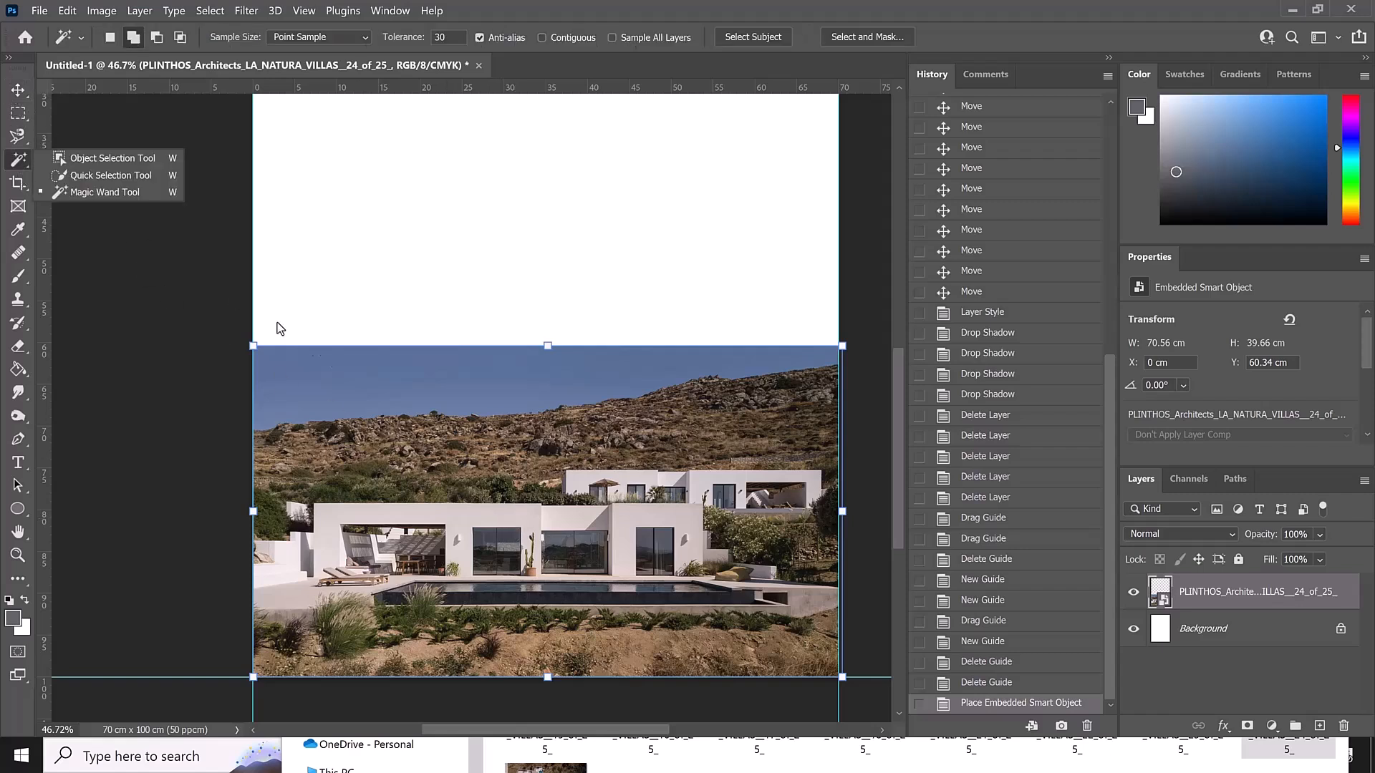
click(63, 188)
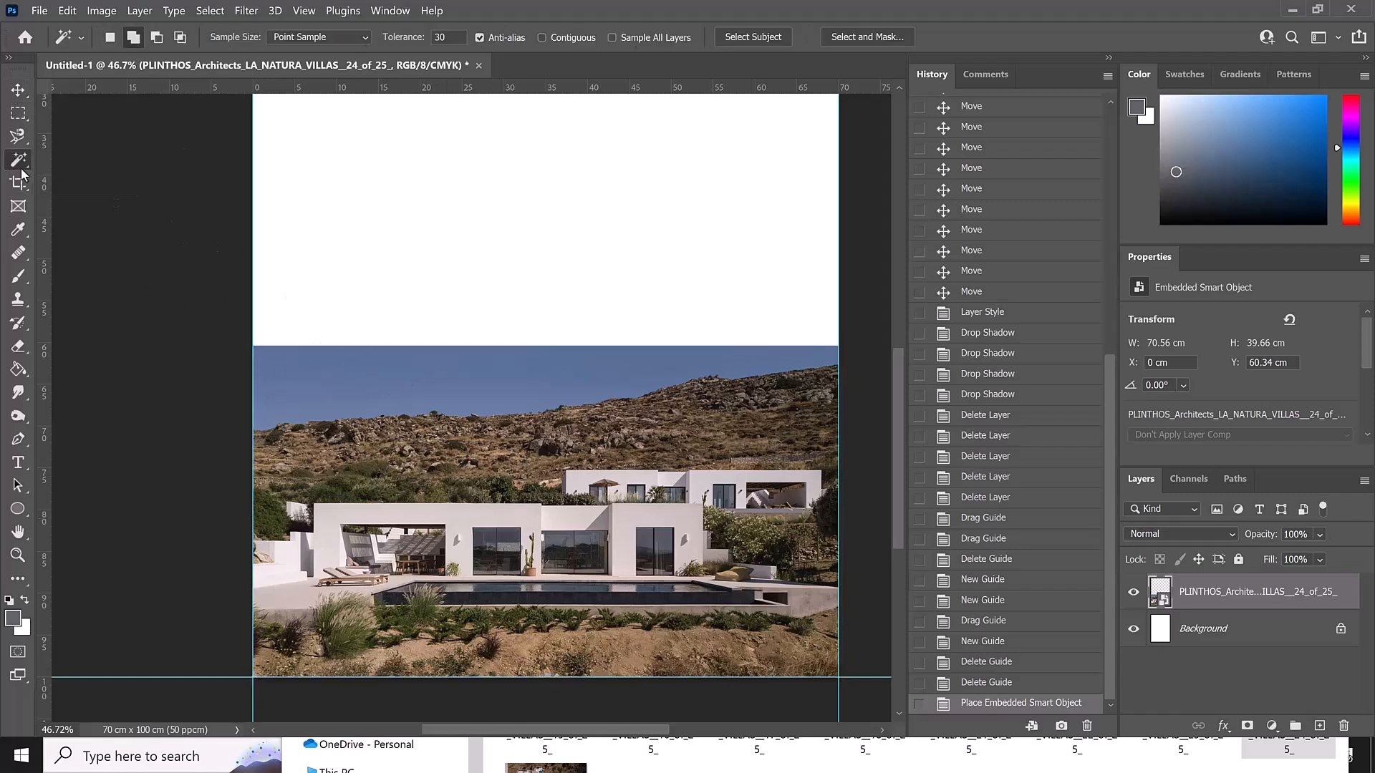
click(473, 373)
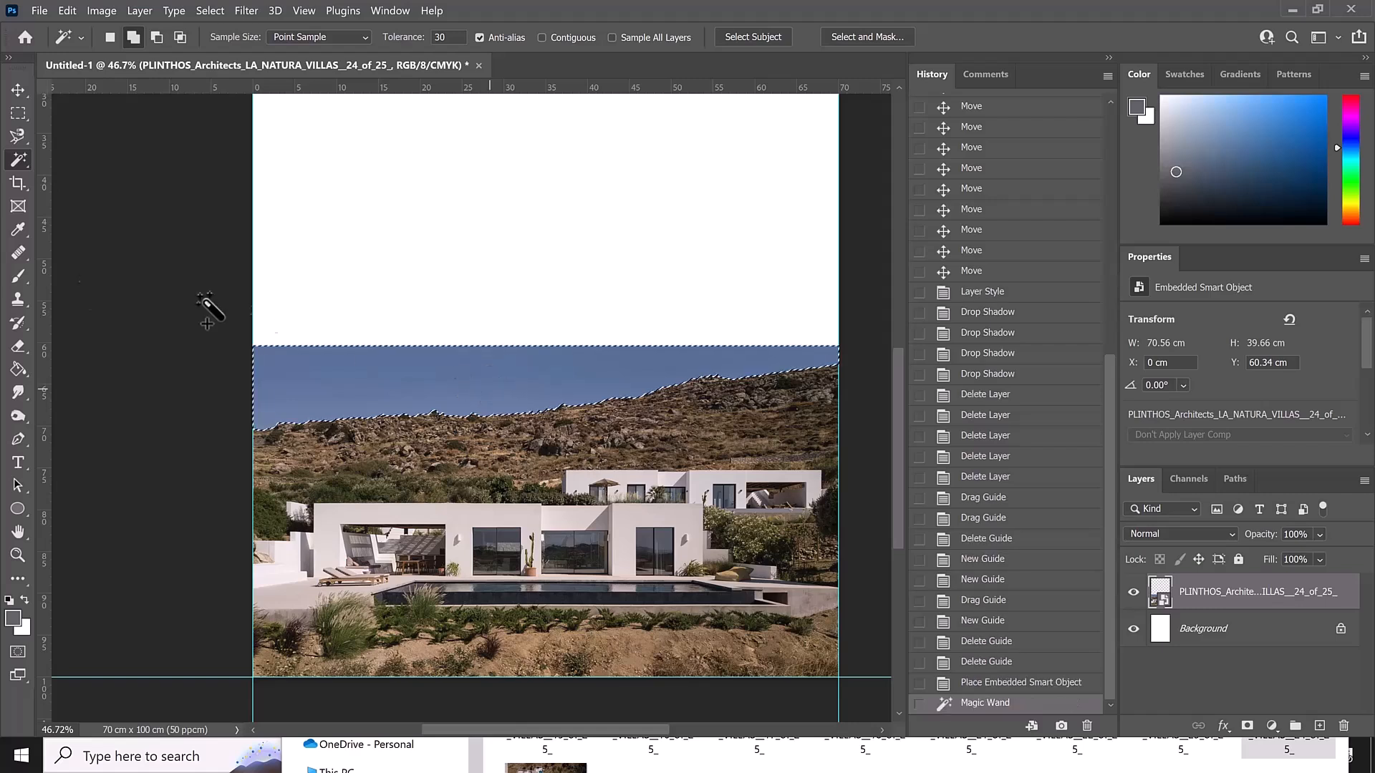
- Erase the selected sky with the Magic Eraser, rasterizing the villa photo's smart object
click(19, 352)
click(133, 372)
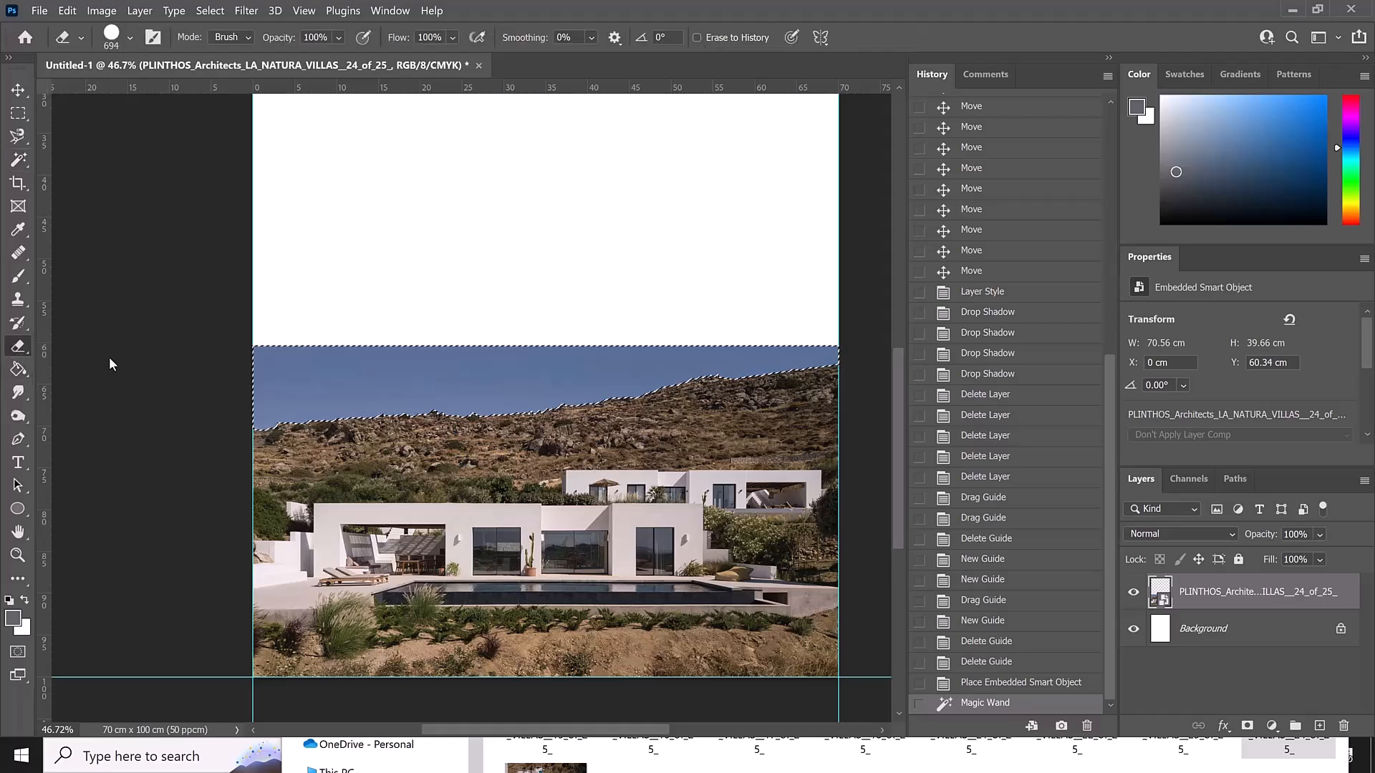
click(564, 360)
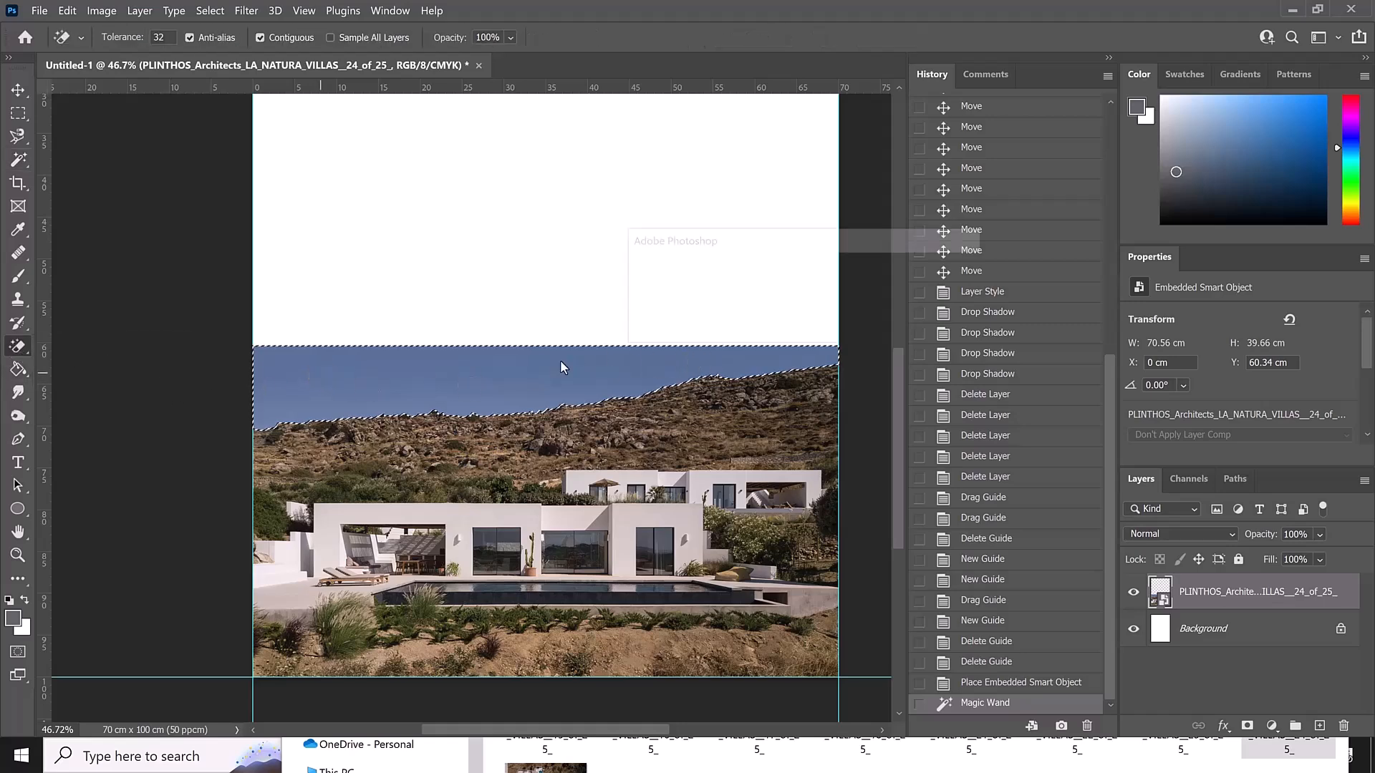
click(745, 329)
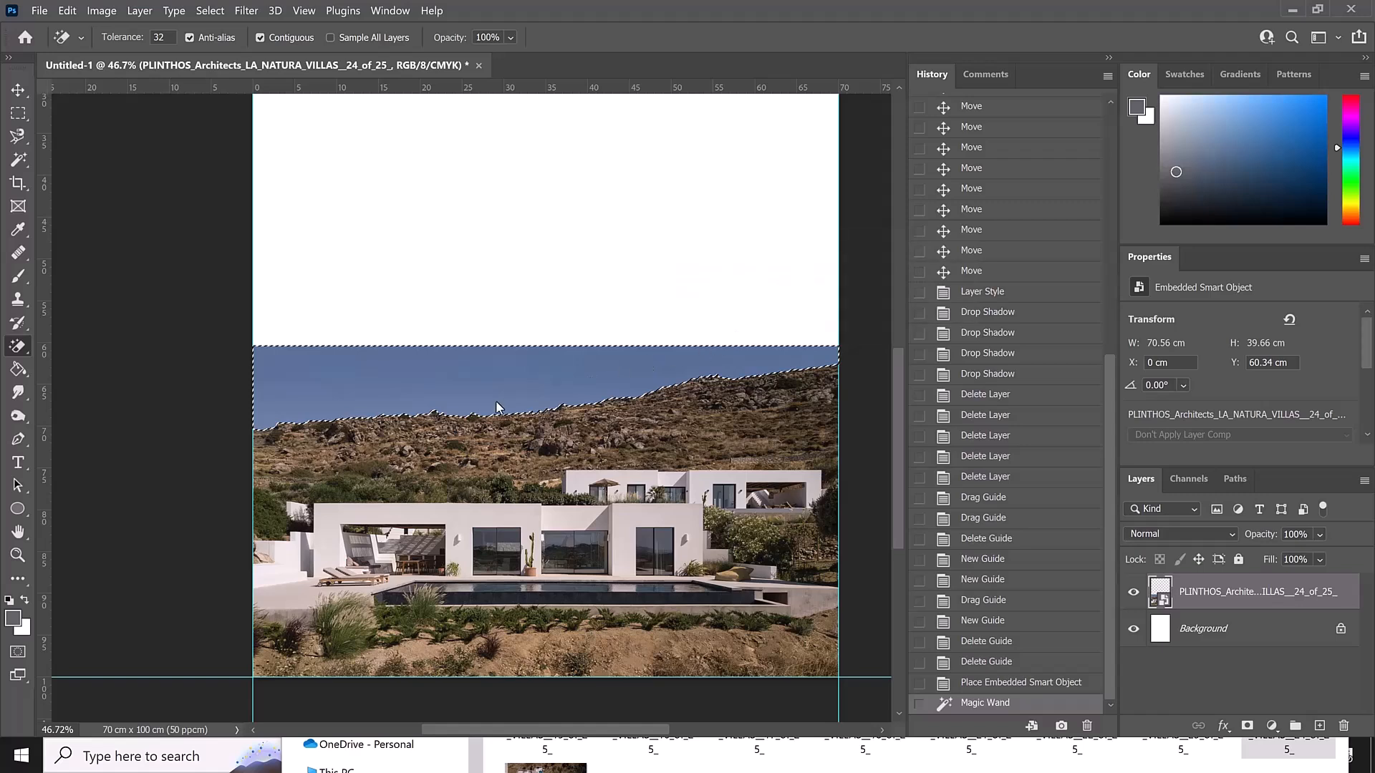
click(415, 376)
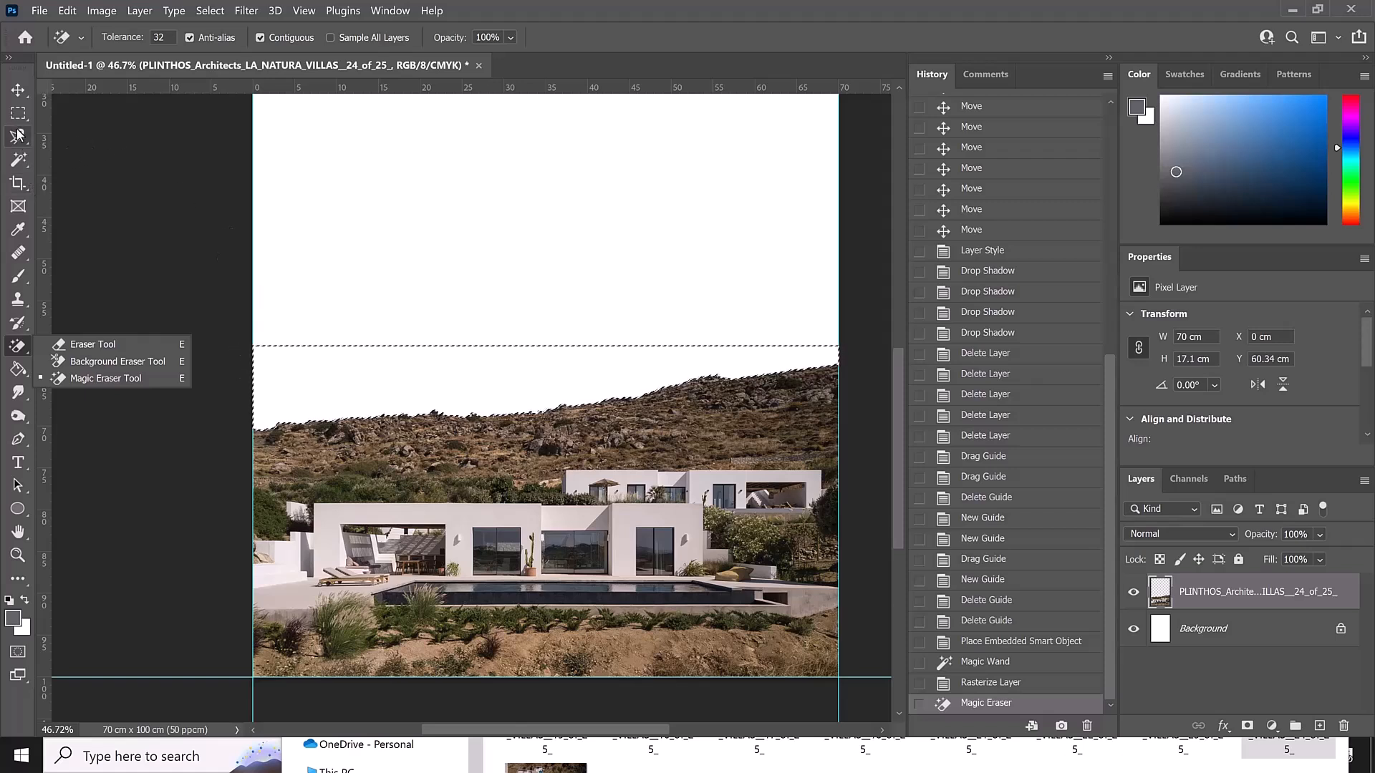
- Clear the selection around the erased sky
drag(18, 142, 43, 147)
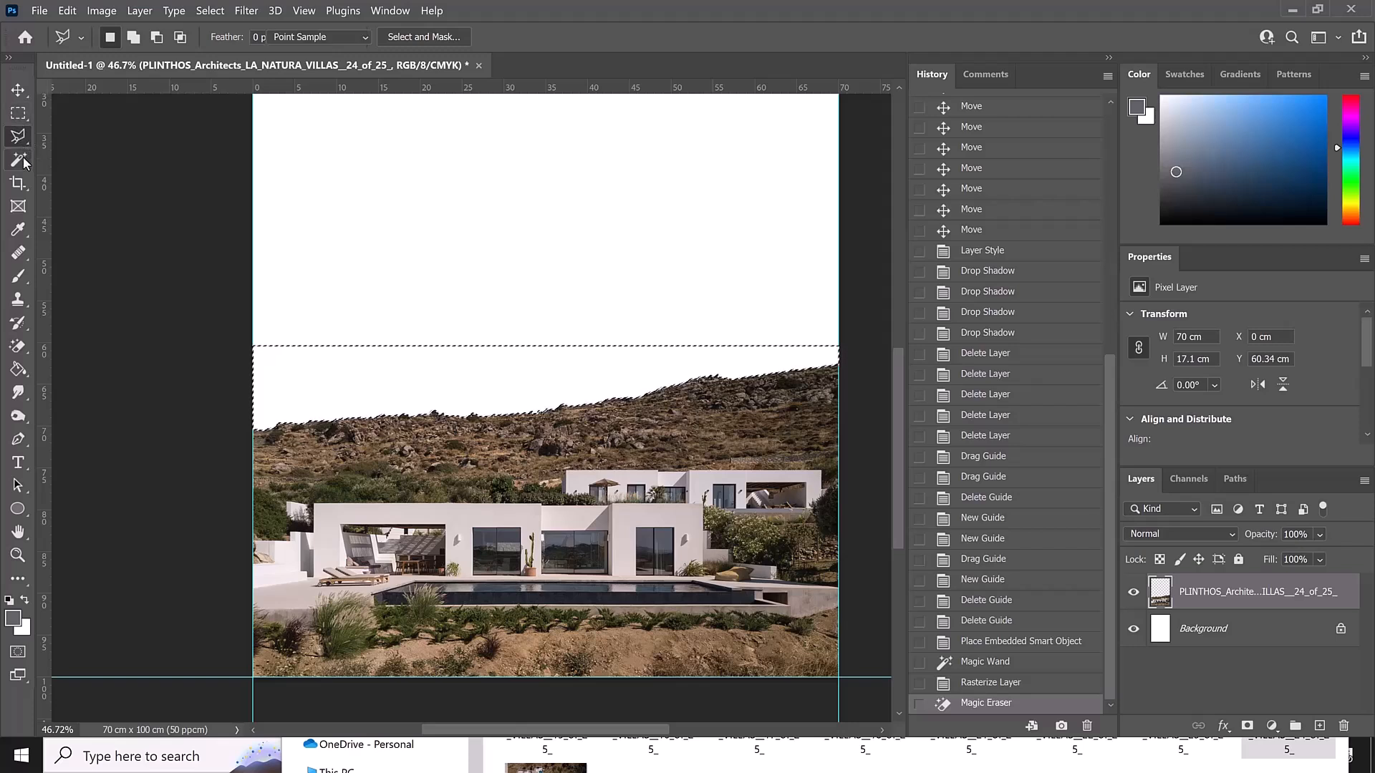
click(23, 157)
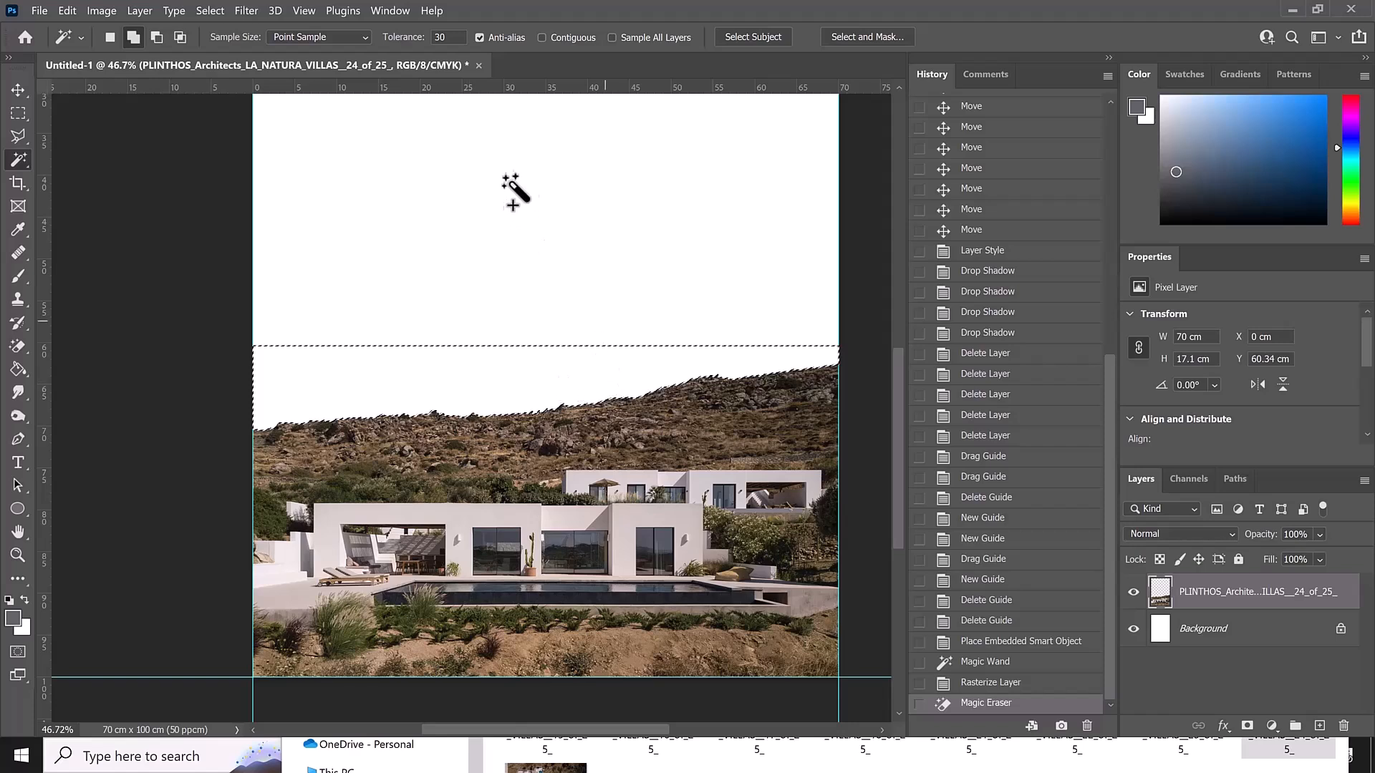
key(ctrl+d)
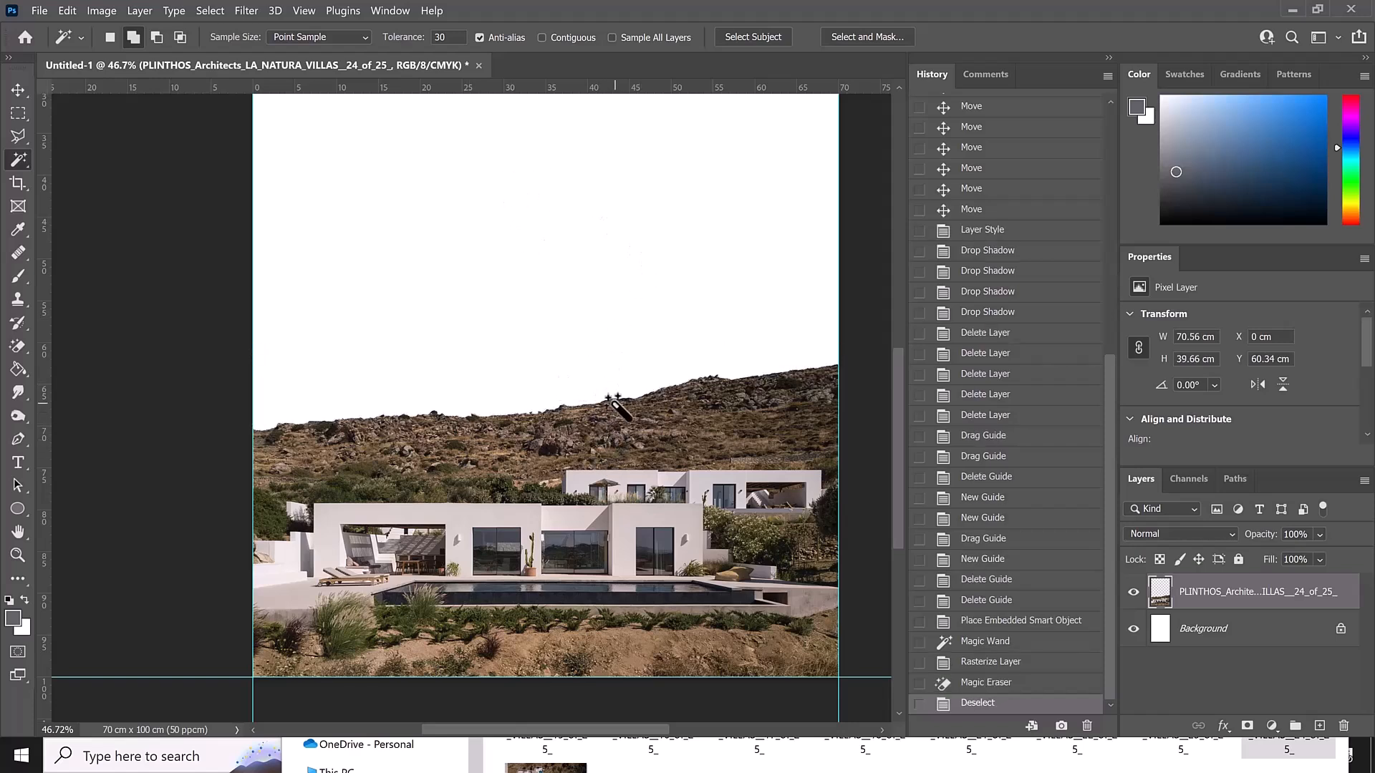
- Outline the hillside behind the villas with the Polygonal Lasso, following both rooflines and closing the selection through the erased sky
click(22, 137)
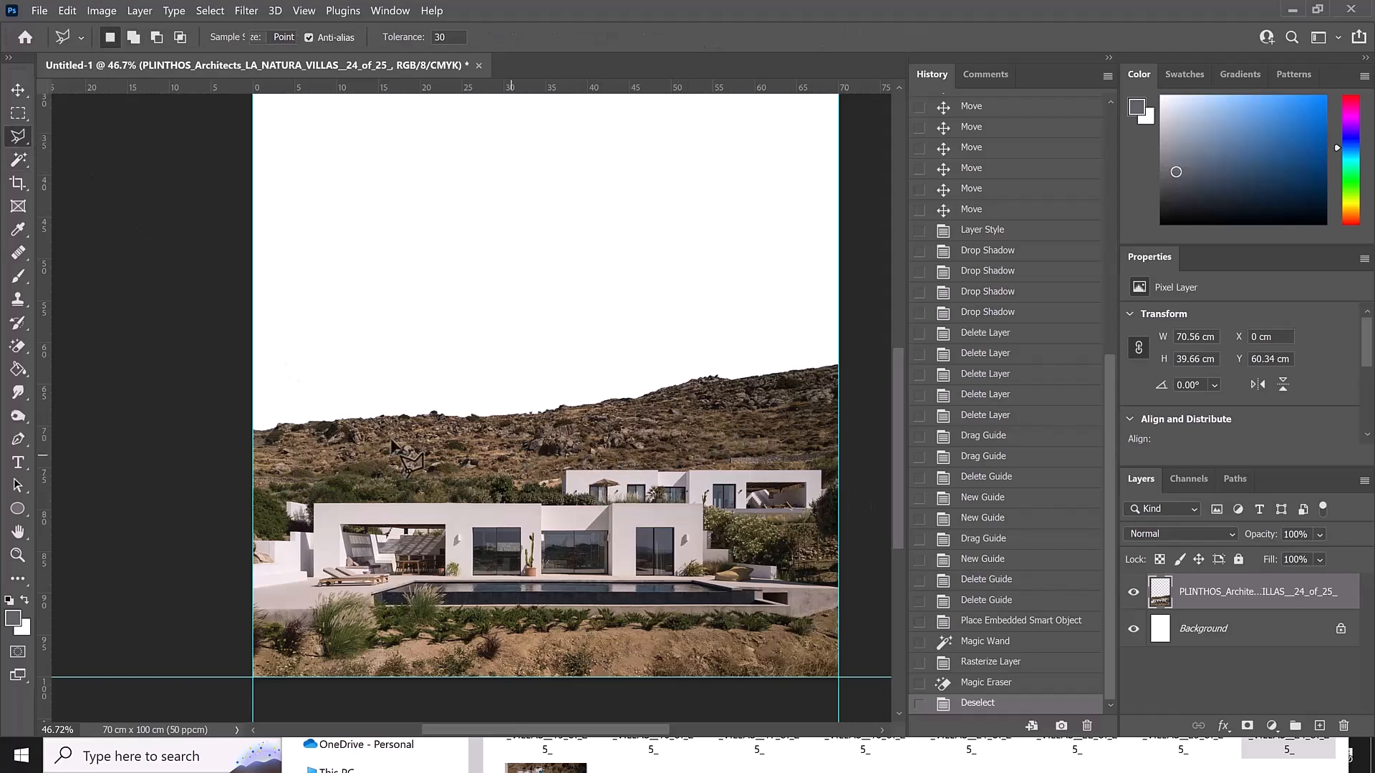
scroll(530, 476, down, 3)
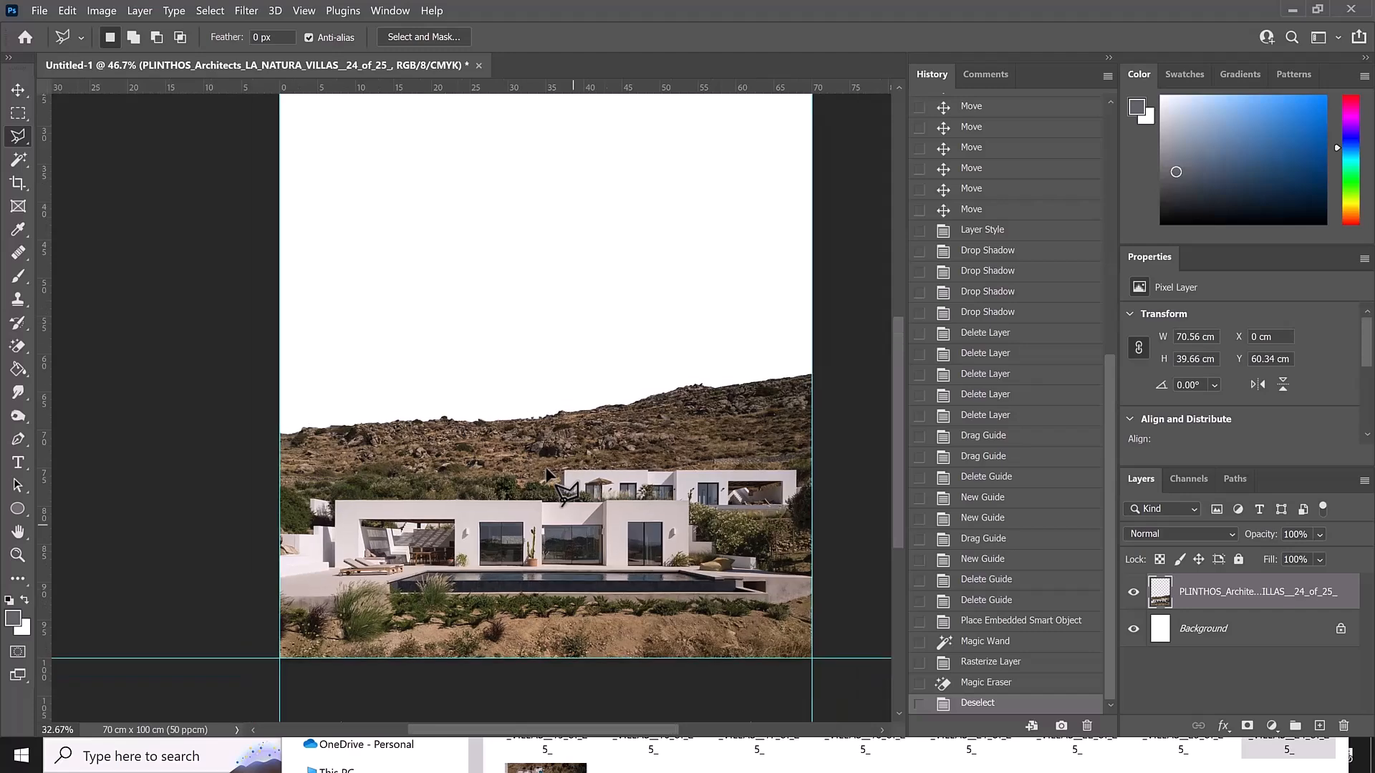
scroll(548, 473, up, 2)
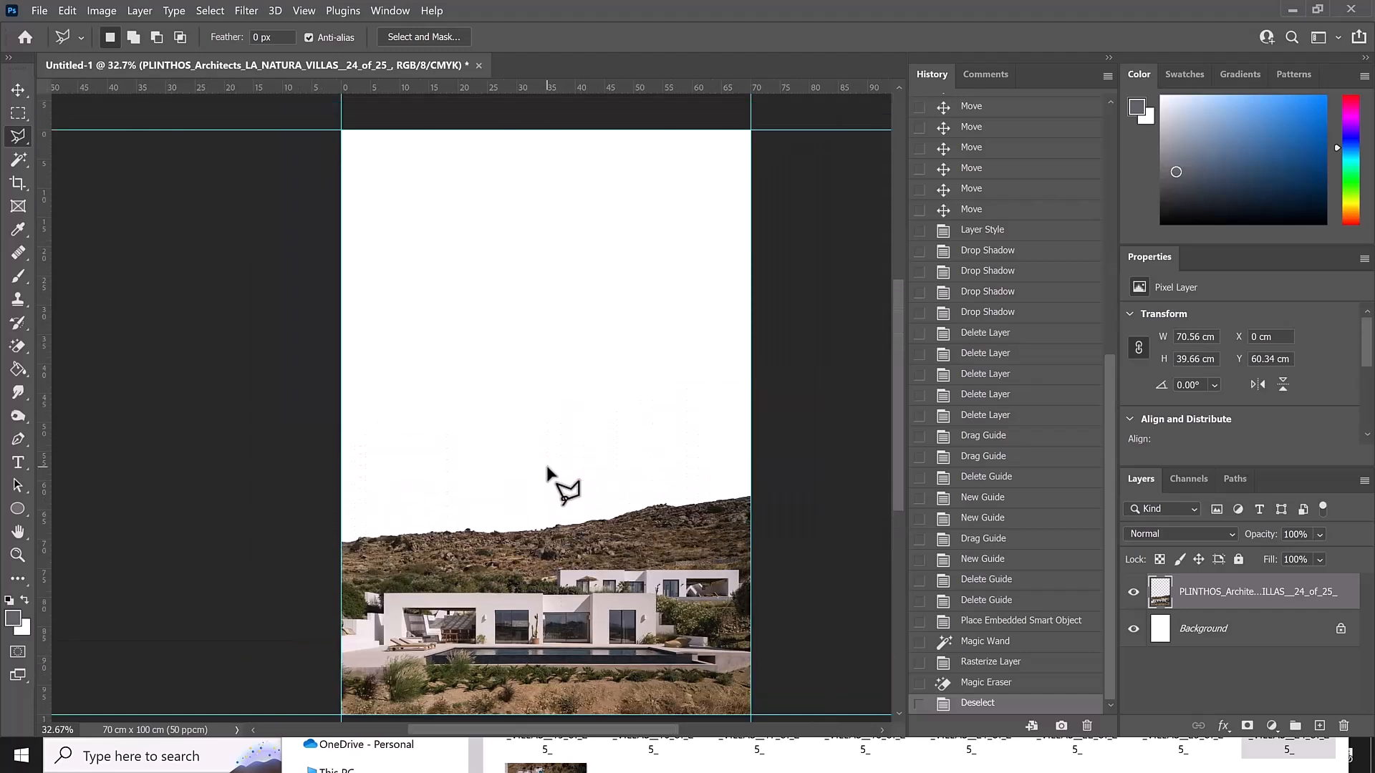
scroll(547, 473, down, 1)
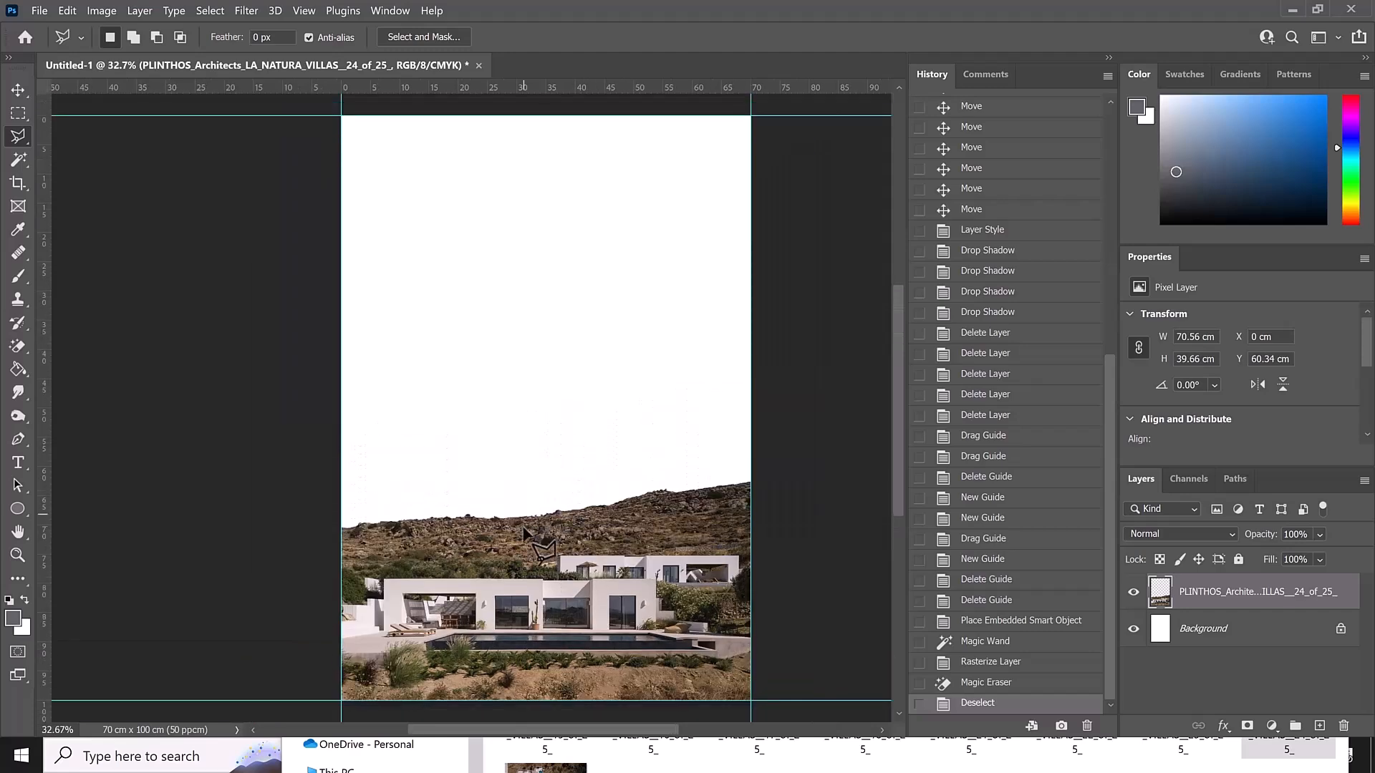
scroll(698, 598, up, 3)
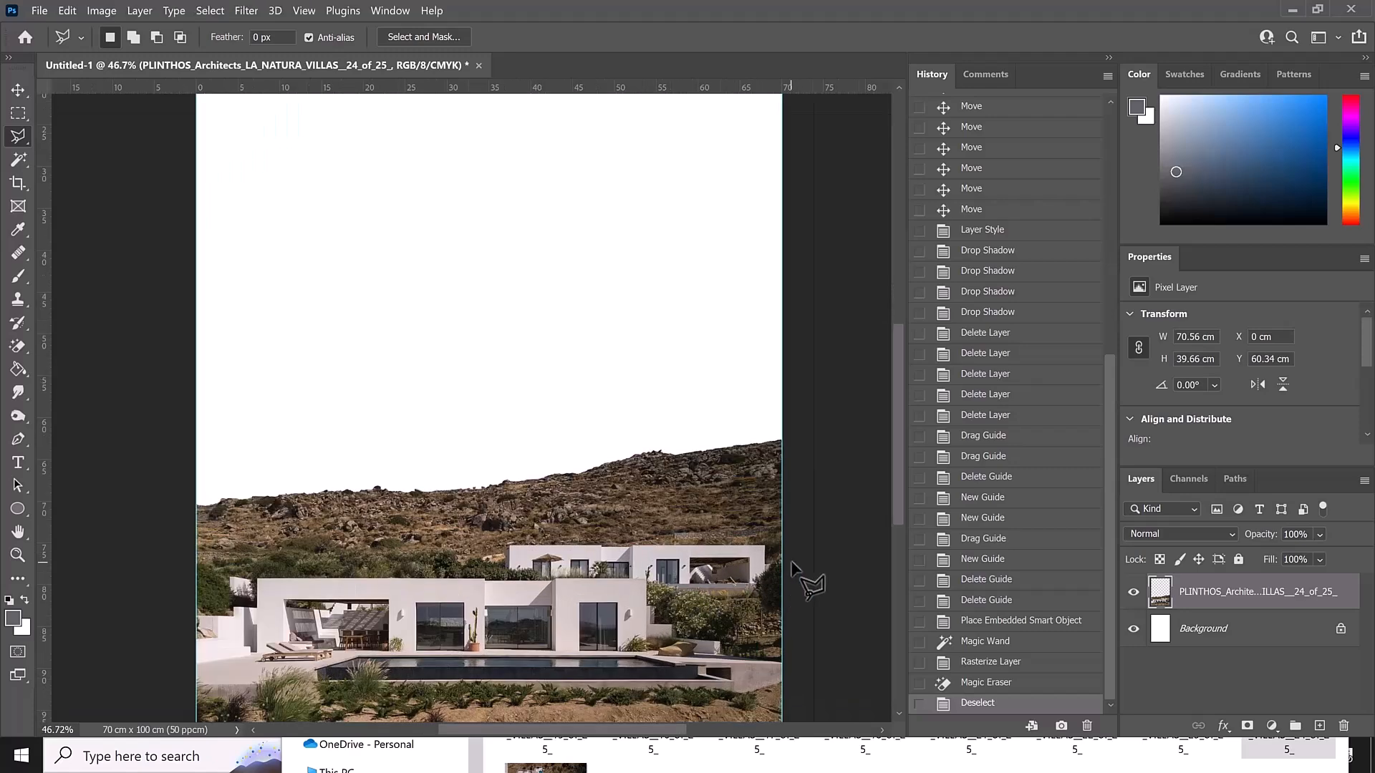
scroll(806, 582, up, 2)
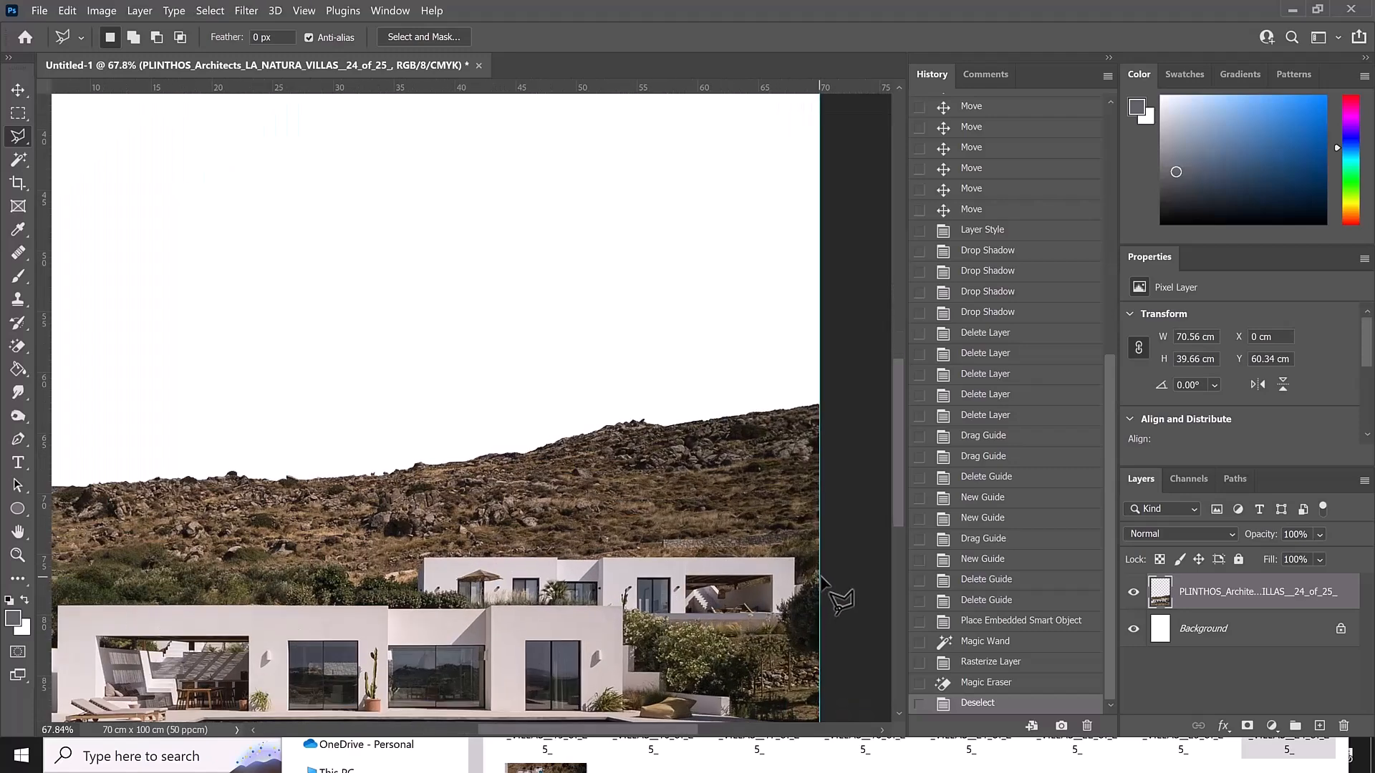
click(20, 89)
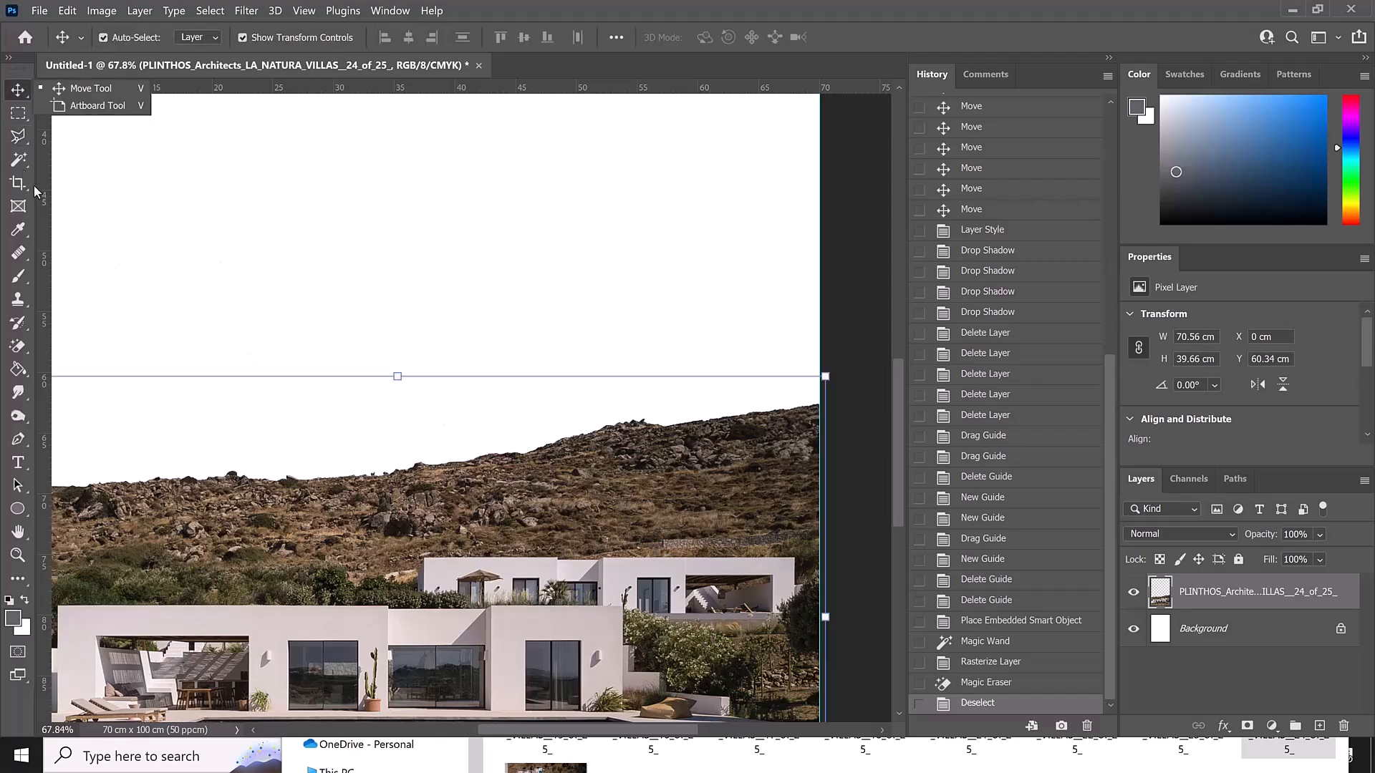
click(24, 140)
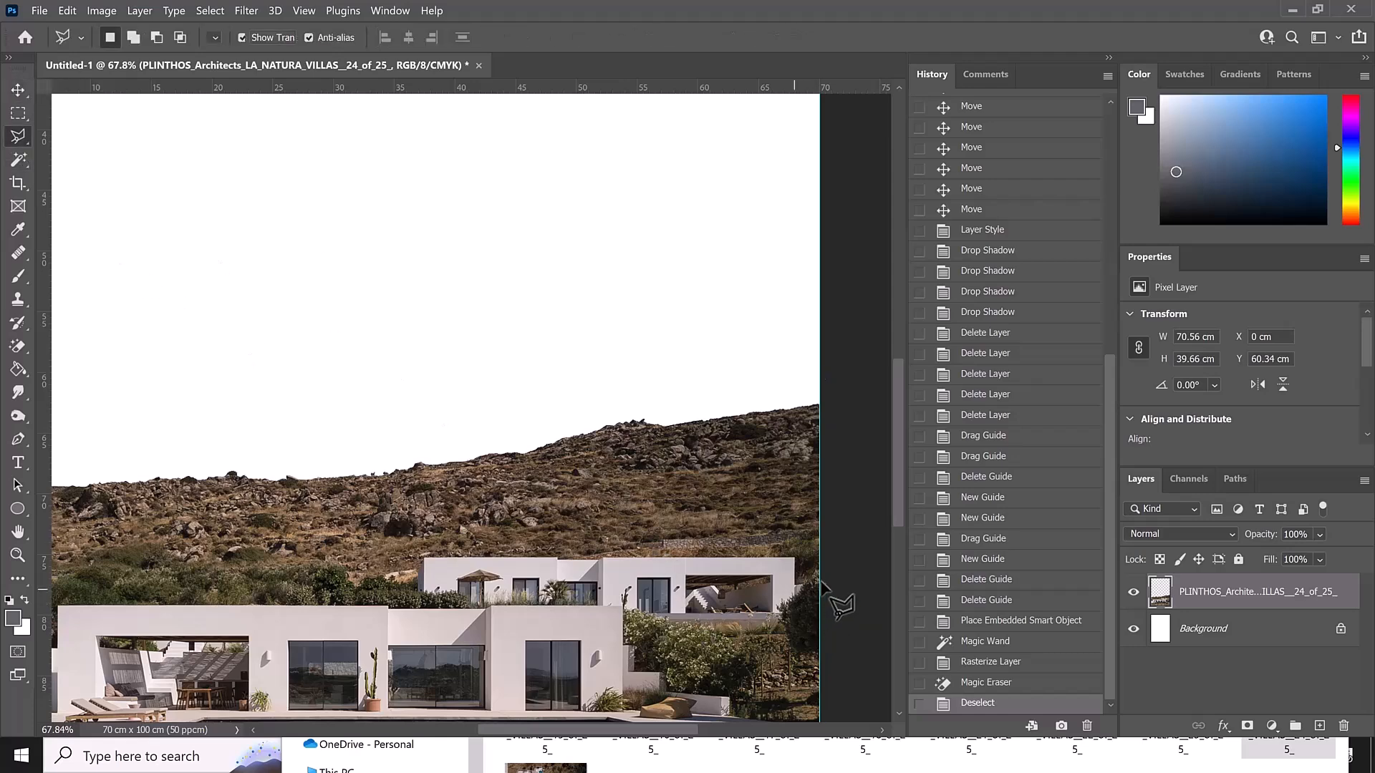
click(827, 580)
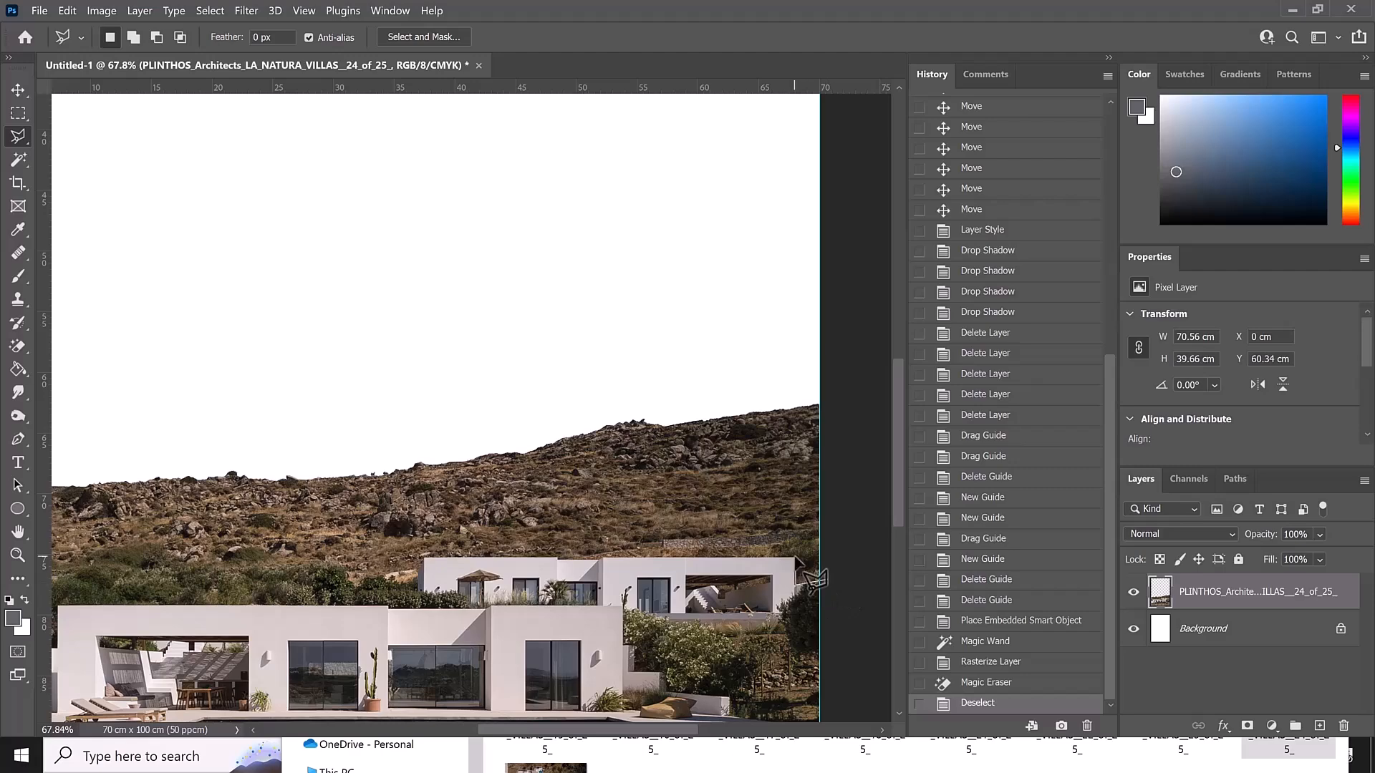
scroll(795, 577, up, 4)
click(707, 561)
click(707, 505)
click(314, 505)
click(221, 509)
click(219, 504)
click(703, 505)
click(692, 534)
click(692, 542)
click(748, 612)
click(688, 605)
click(332, 604)
click(317, 610)
click(266, 599)
click(252, 600)
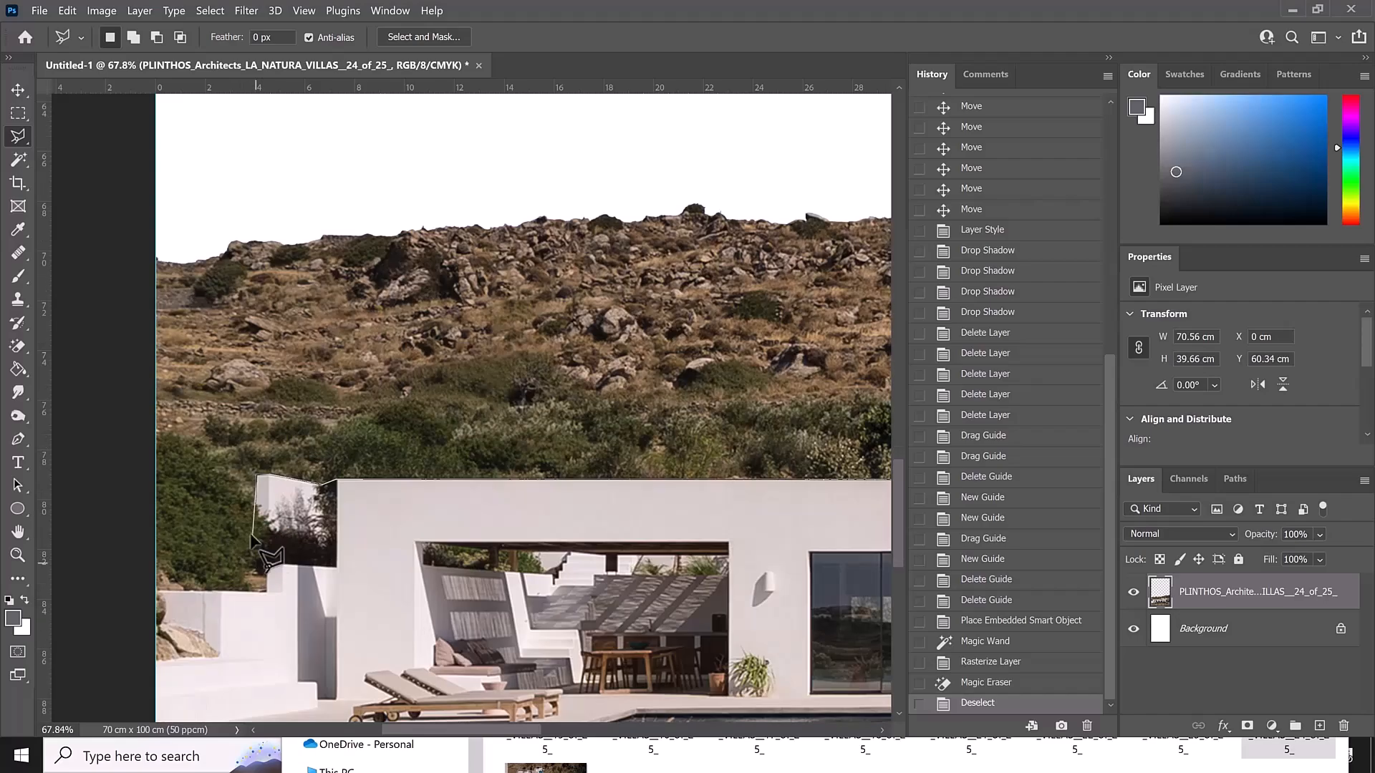
click(247, 537)
click(147, 534)
click(121, 179)
click(752, 164)
click(794, 389)
click(736, 565)
- Refine the hillside selection around the shrubs behind the lower villa with the Magic Wand, undoing unwanted picks
scroll(552, 610, down, 3)
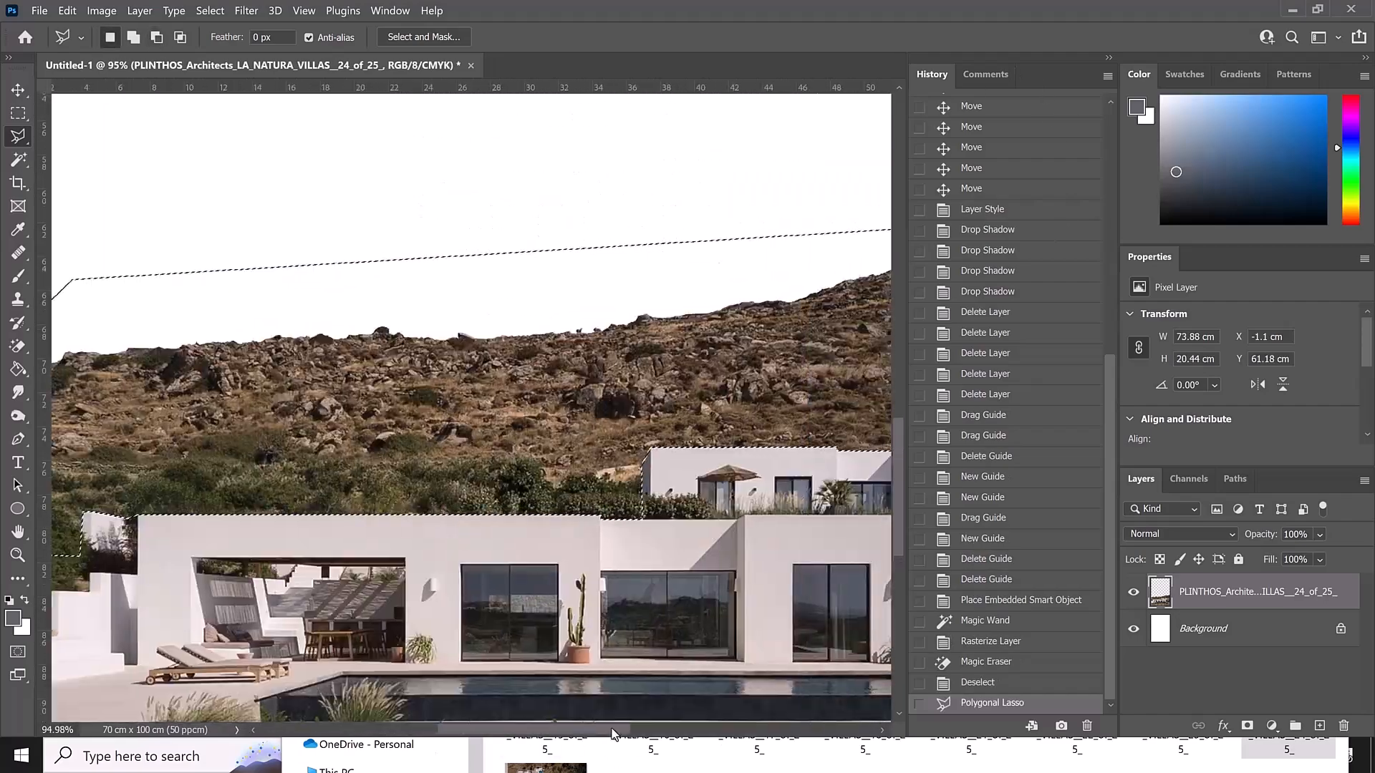
scroll(430, 502, up, 3)
right_click(18, 160)
click(105, 192)
click(403, 528)
key(ctrl+z)
click(402, 512)
scroll(444, 515, right, 4)
click(466, 517)
click(458, 501)
click(348, 524)
key(ctrl+z)
drag(516, 730, 437, 730)
- Adjust the hillside selection with a small Polygonal Lasso outline
click(18, 136)
click(607, 401)
click(655, 343)
click(696, 430)
- Set the villa photo layer's opacity to 100%
click(18, 90)
drag(526, 729, 595, 726)
scroll(244, 422, down, 5)
click(1320, 535)
click(1360, 555)
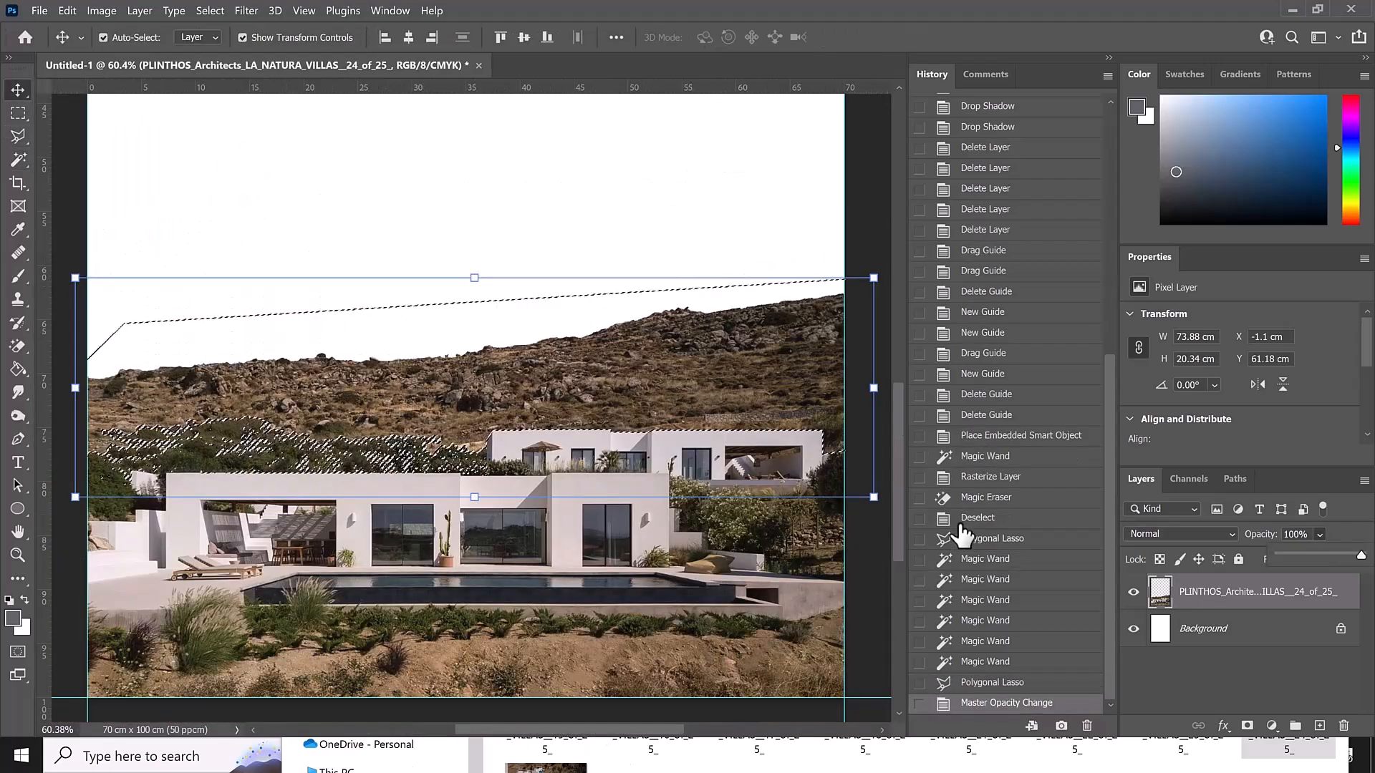
- Erase most of the hillside inside the selection behind the villas with the Magic Eraser
click(18, 349)
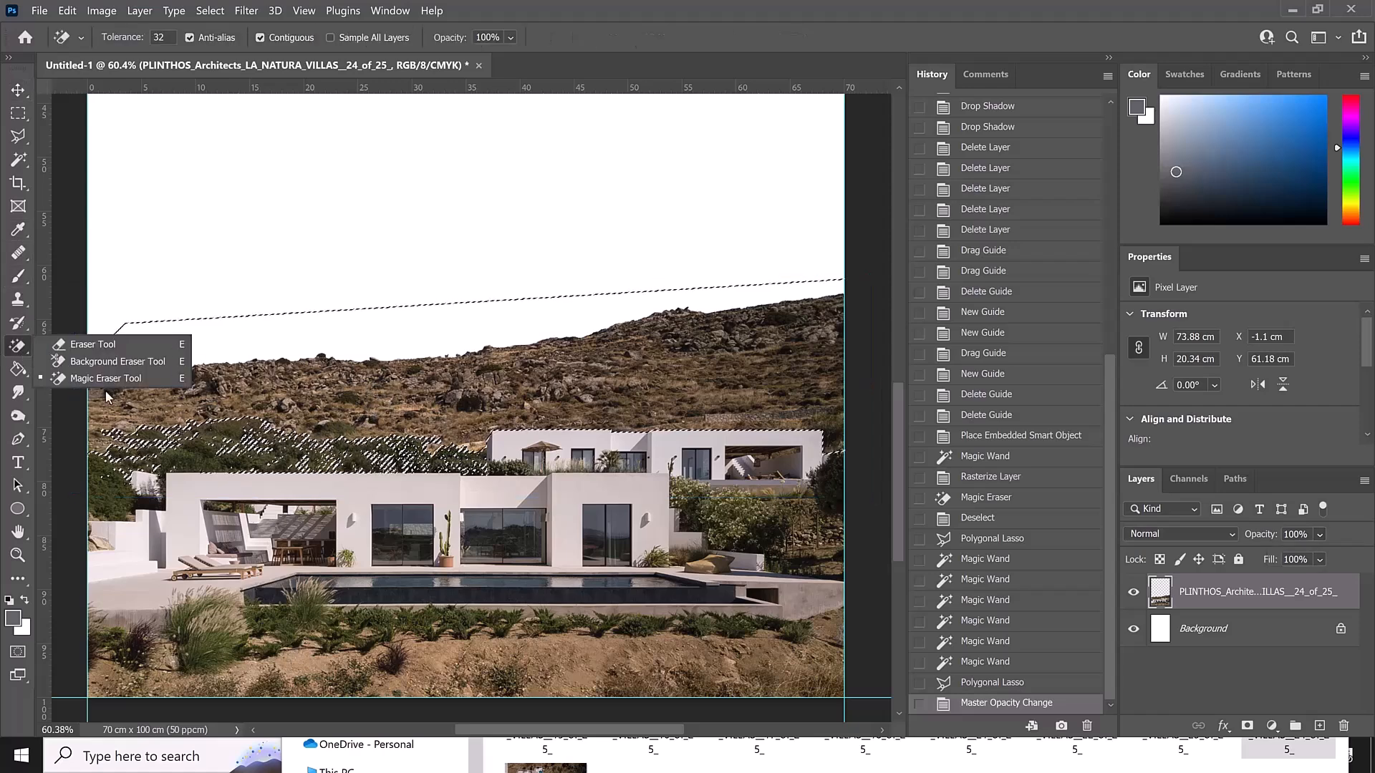
click(487, 375)
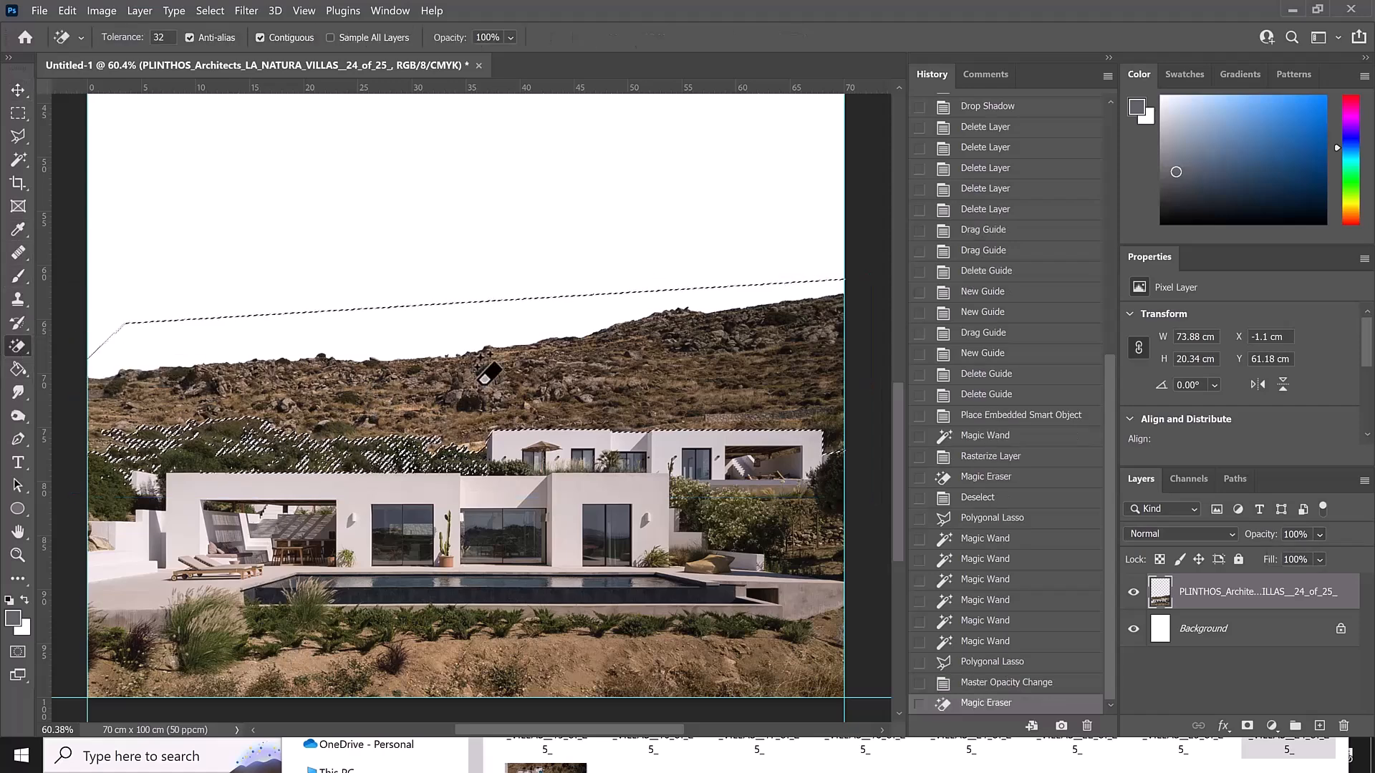
click(485, 409)
click(485, 409)
- Wipe away the hillside remnants inside the selection with a large Eraser brush, and deselect
click(20, 348)
click(56, 349)
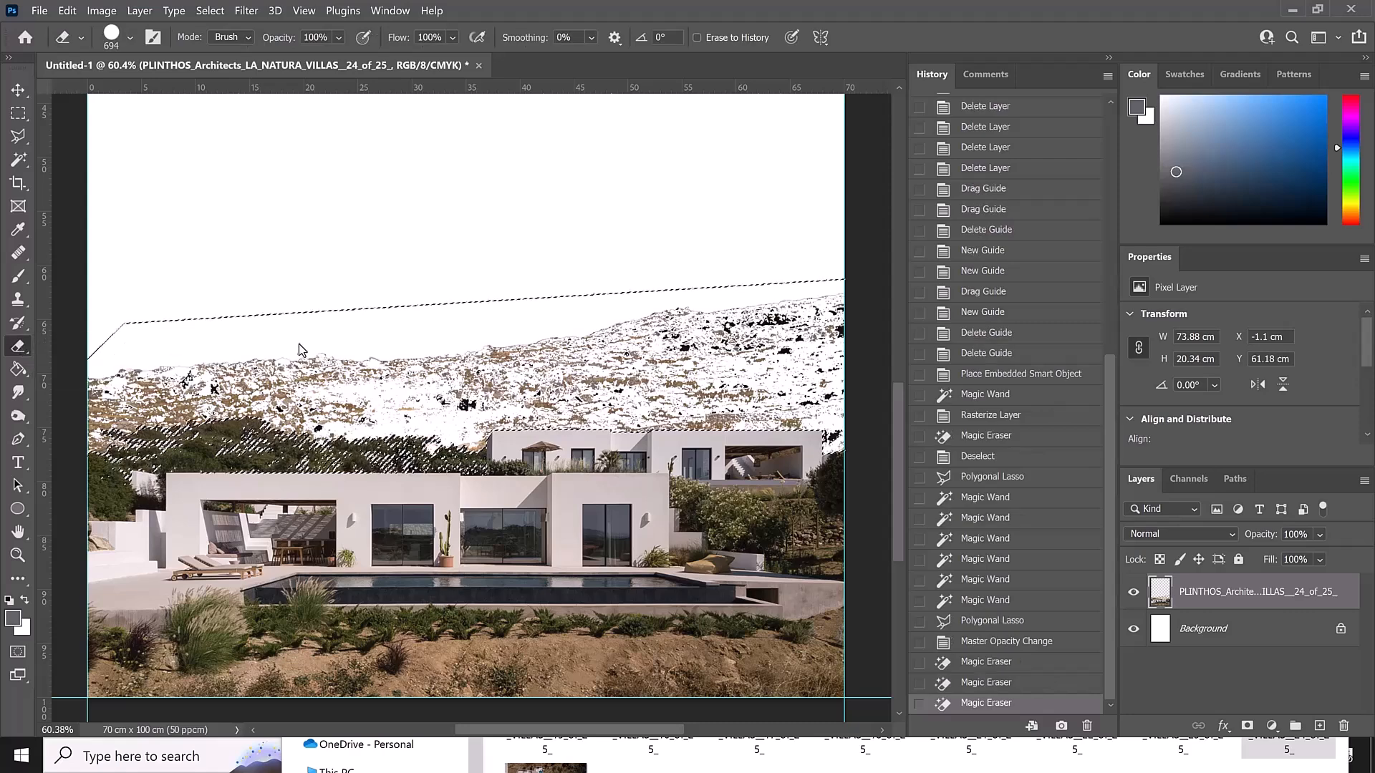
mouse_move(327, 387)
mouse_down()
mouse_move(801, 336)
mouse_move(140, 430)
mouse_move(867, 291)
mouse_up()
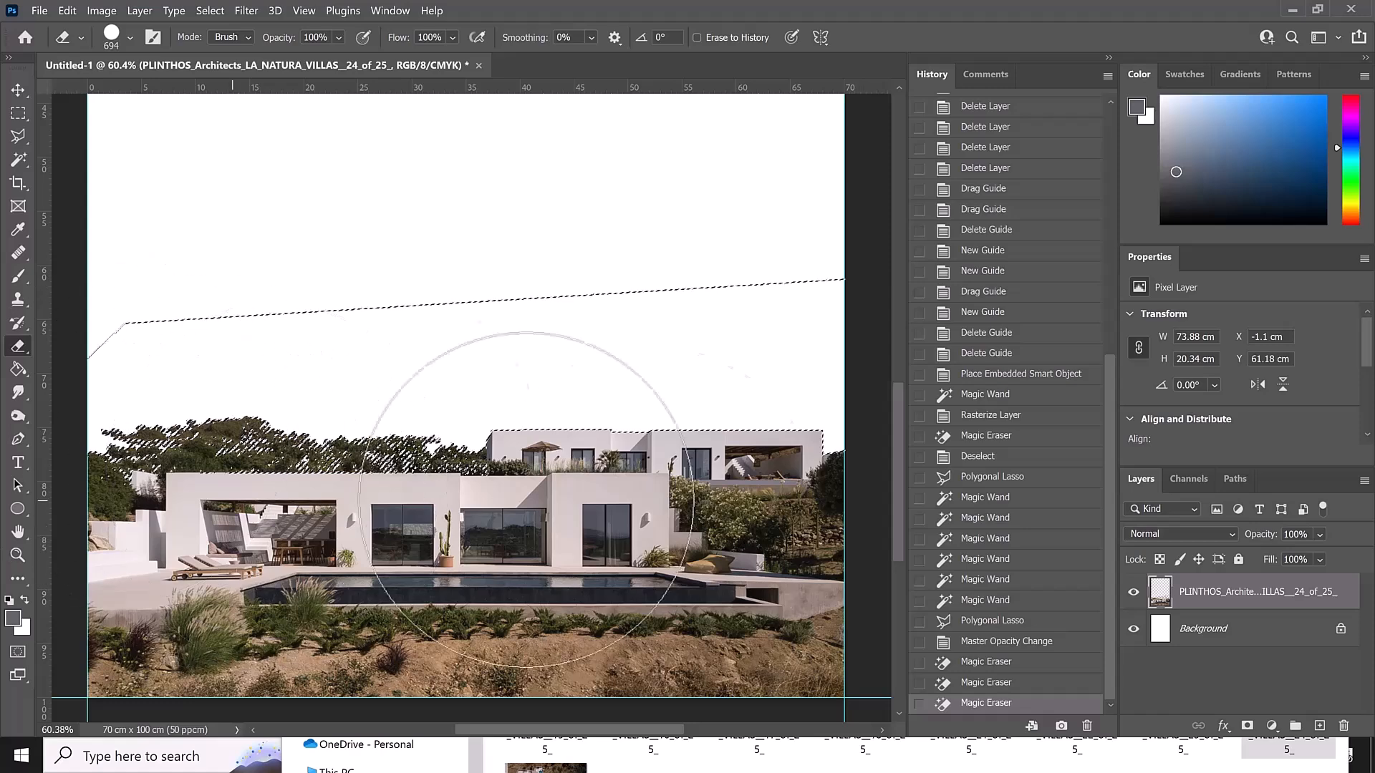
click(75, 434)
key(ctrl+d)
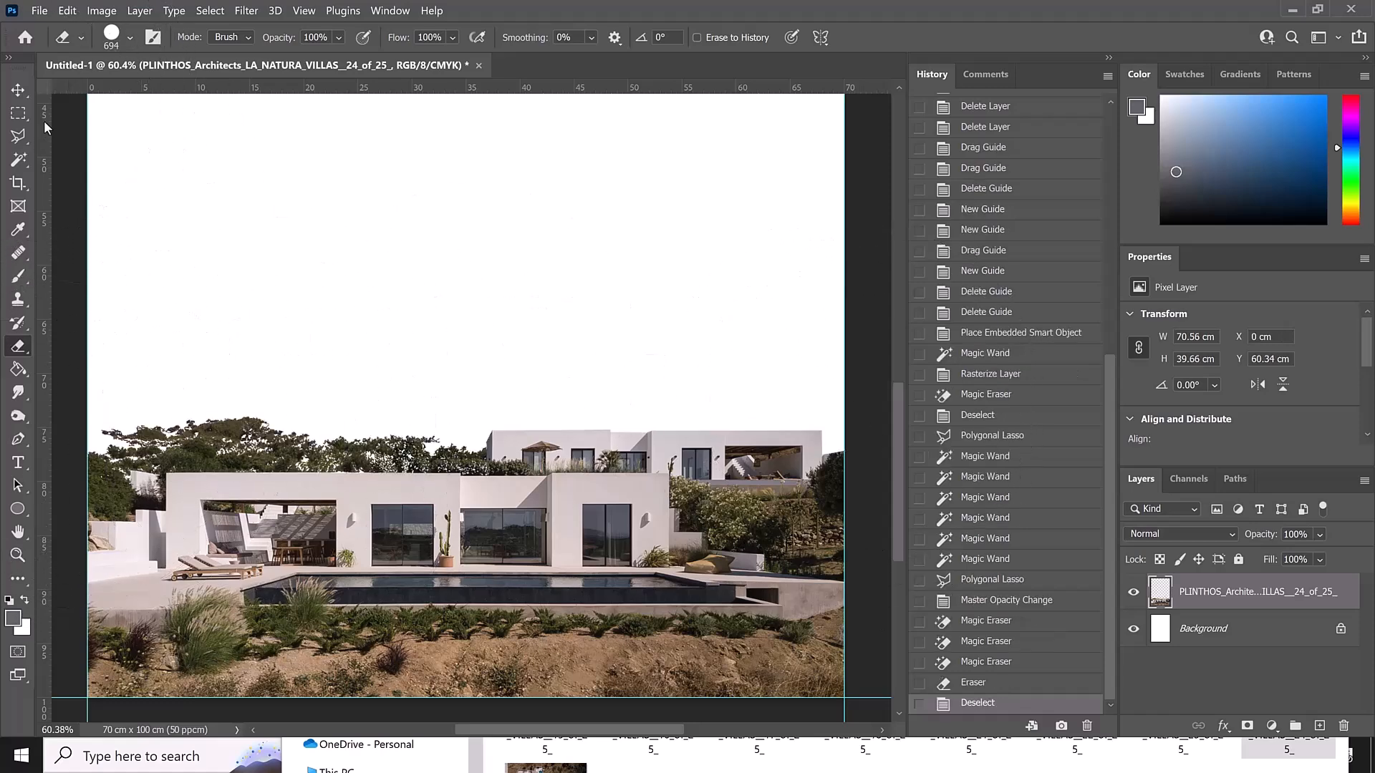
click(18, 90)
key(ctrl+t)
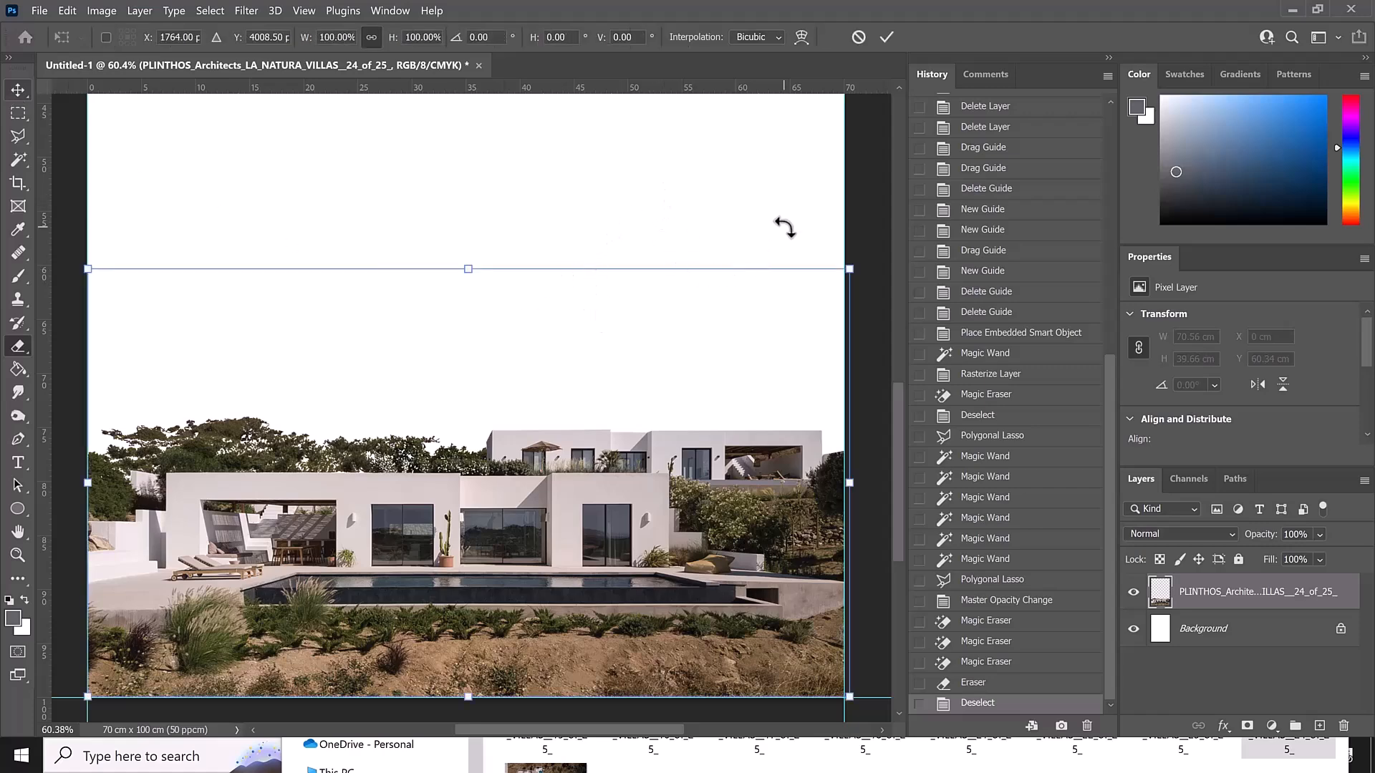
click(870, 145)
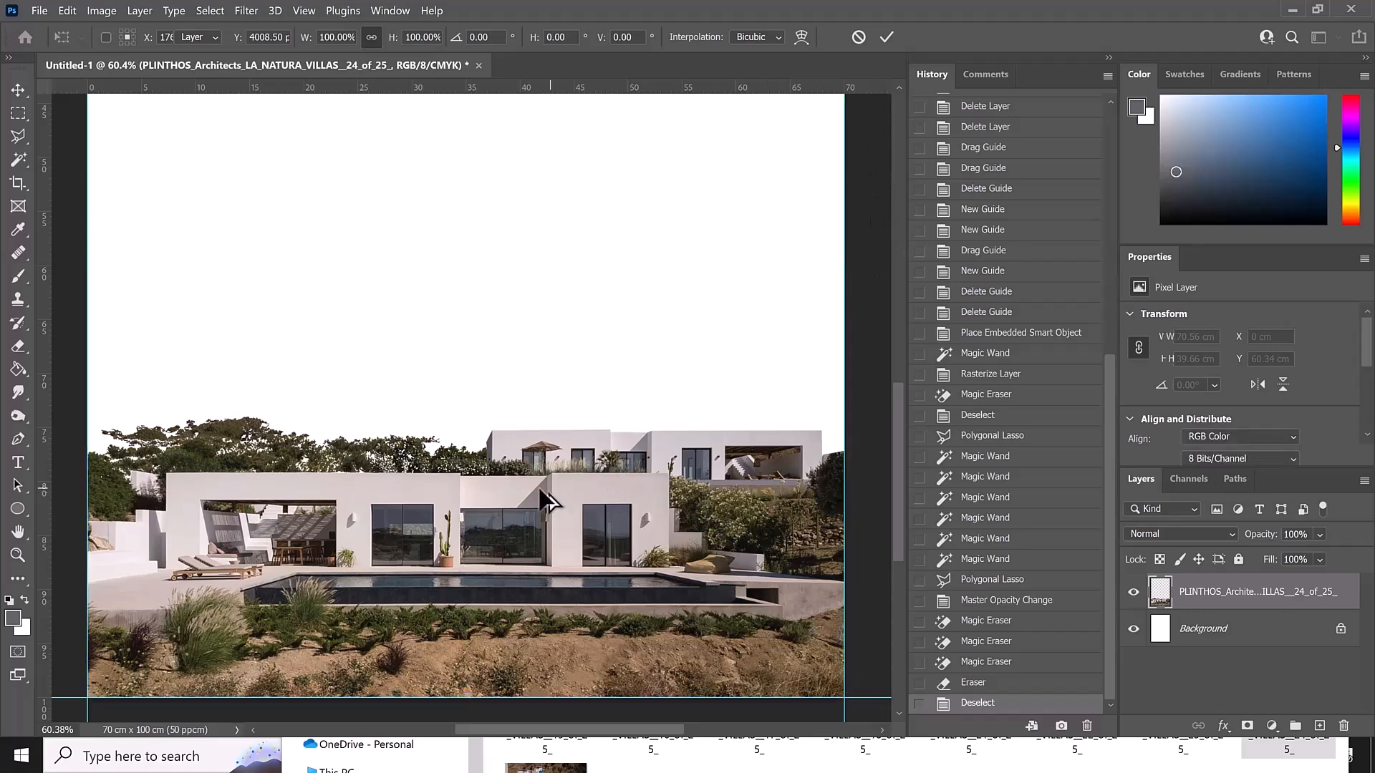
- Place the wide hillside photo ending in 15_of_25_ from the LA_NATURA_VILLAS folder on the poster
scroll(548, 501, down, 5)
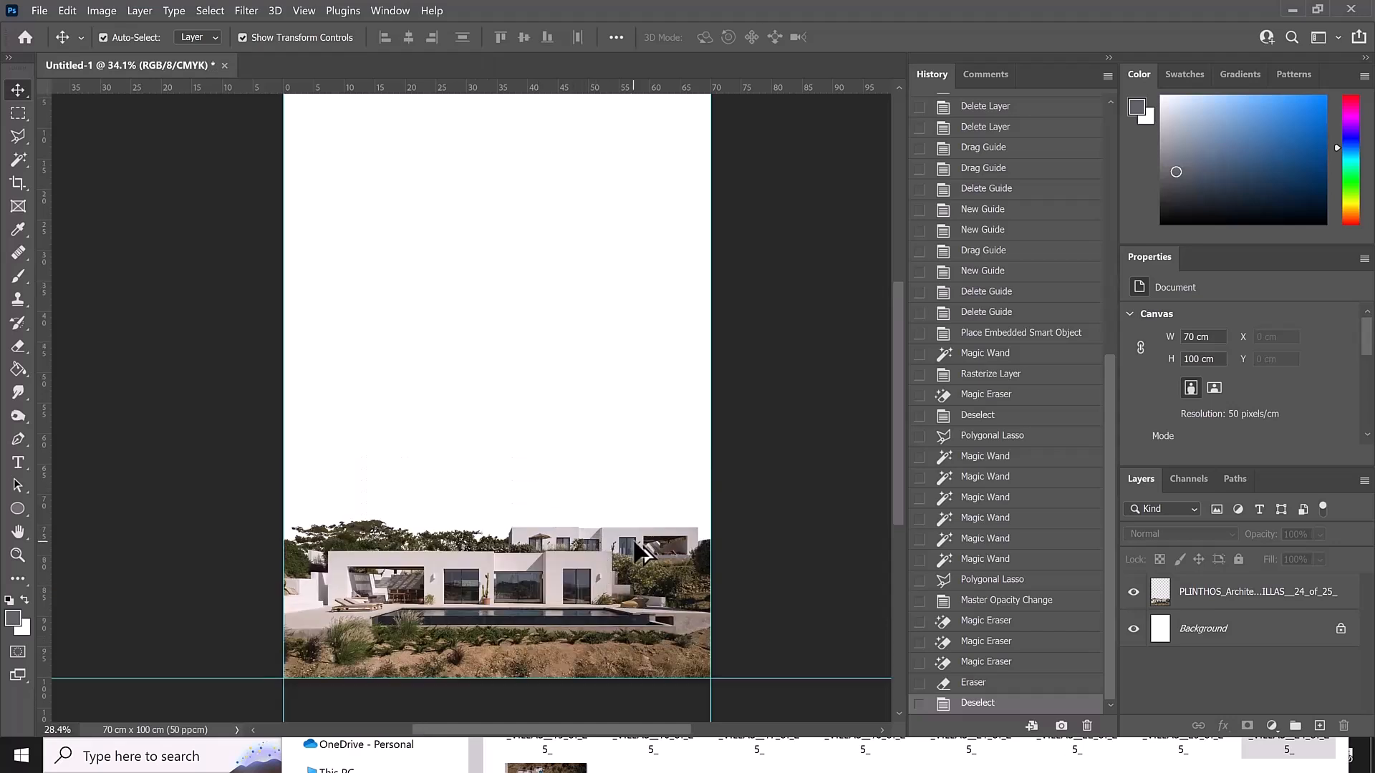
scroll(635, 544, down, 1)
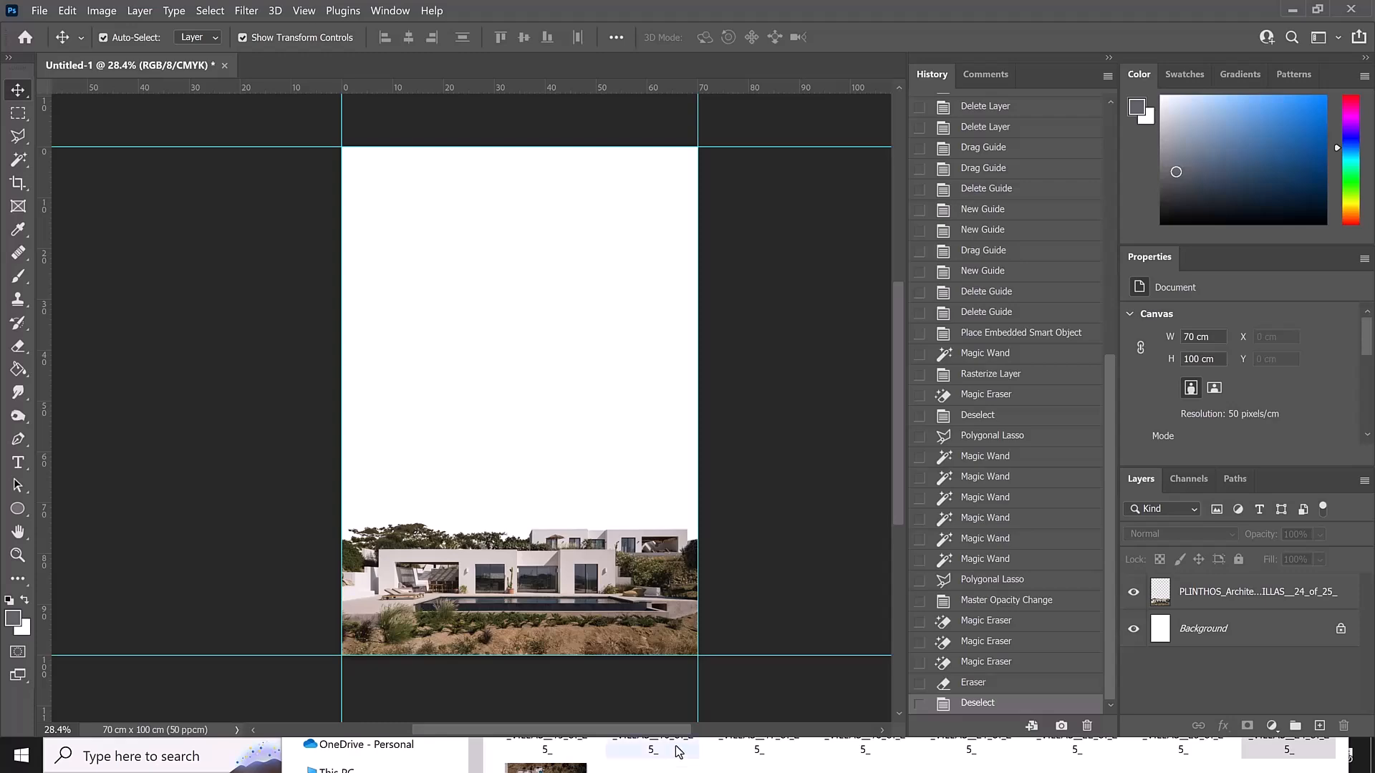
click(702, 768)
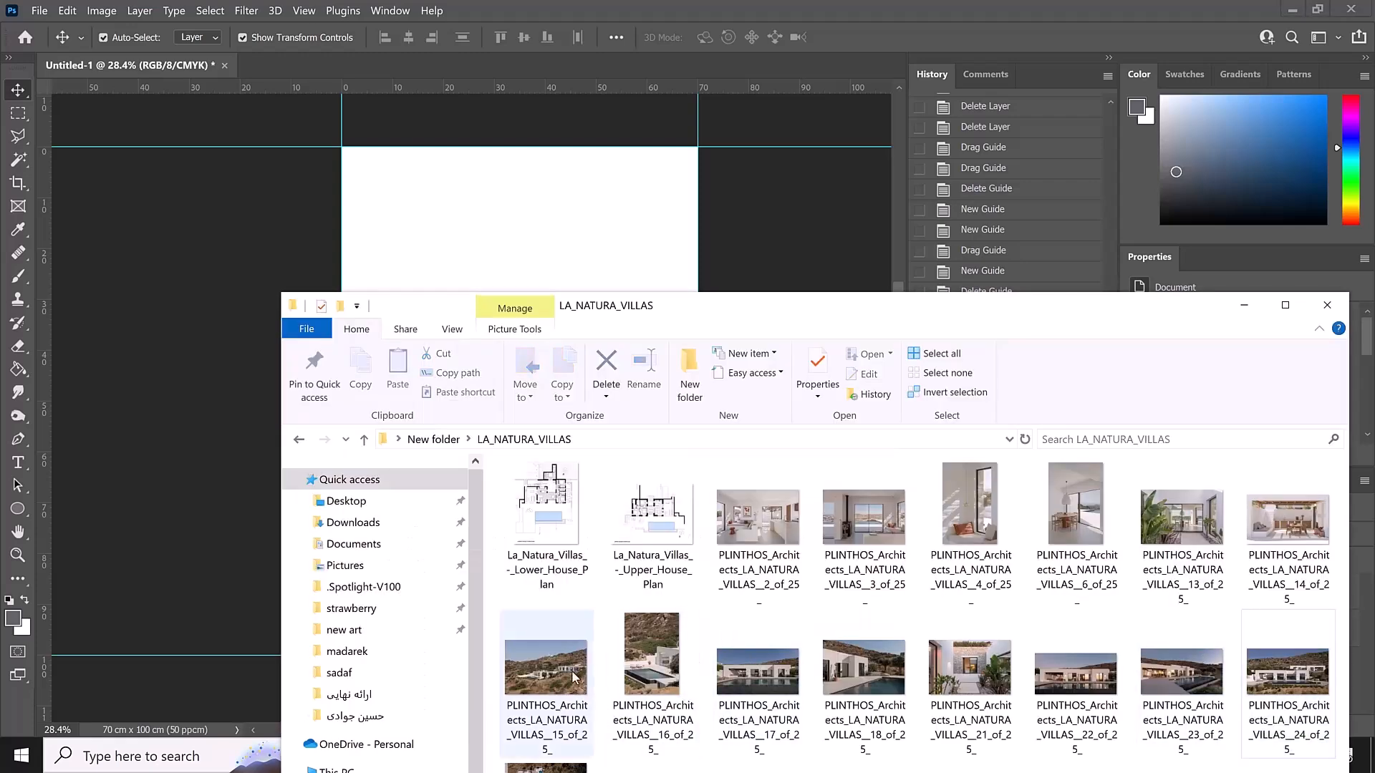
double_click(556, 679)
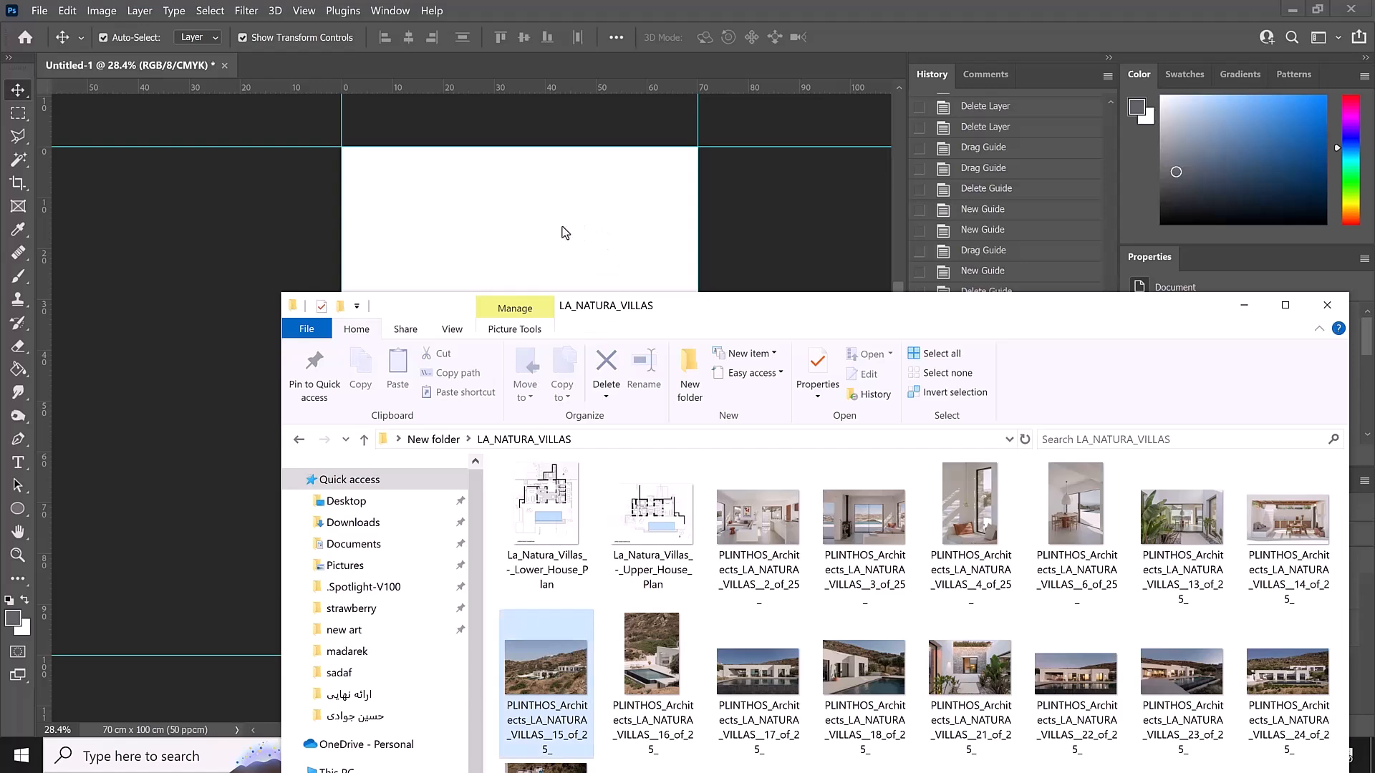
drag(564, 233, 544, 301)
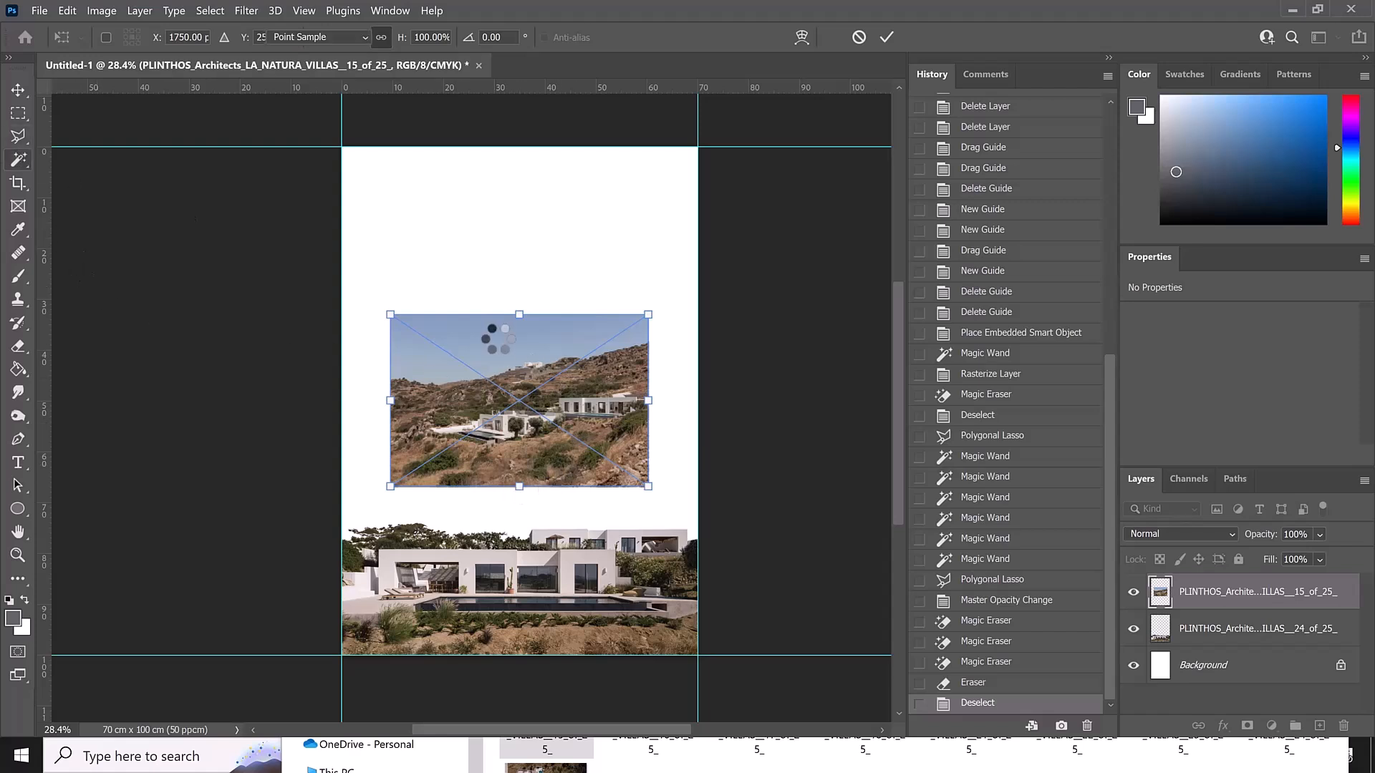
- Select the placed hillside photo's sky with the Magic Wand and erase it, rasterizing the smart object and clearing the selection
click(497, 345)
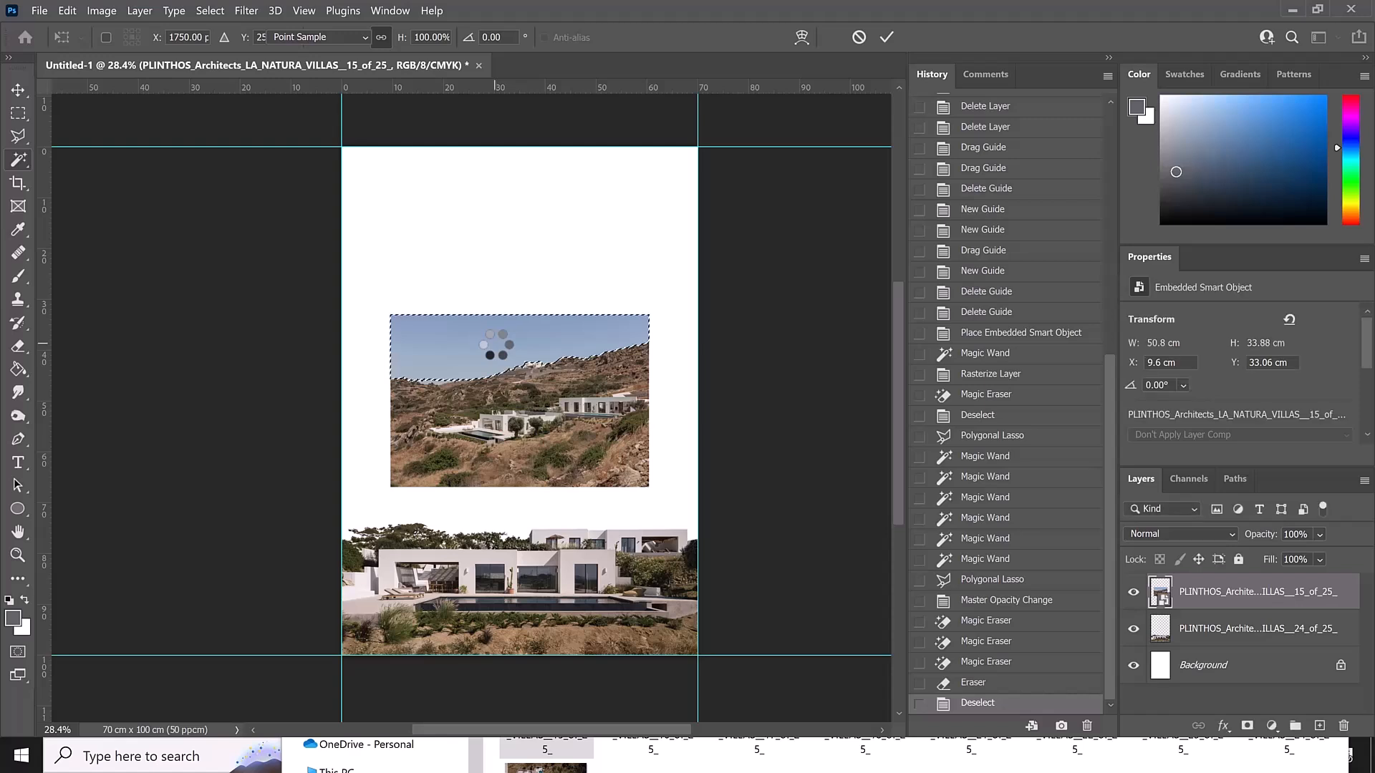
click(18, 345)
click(561, 361)
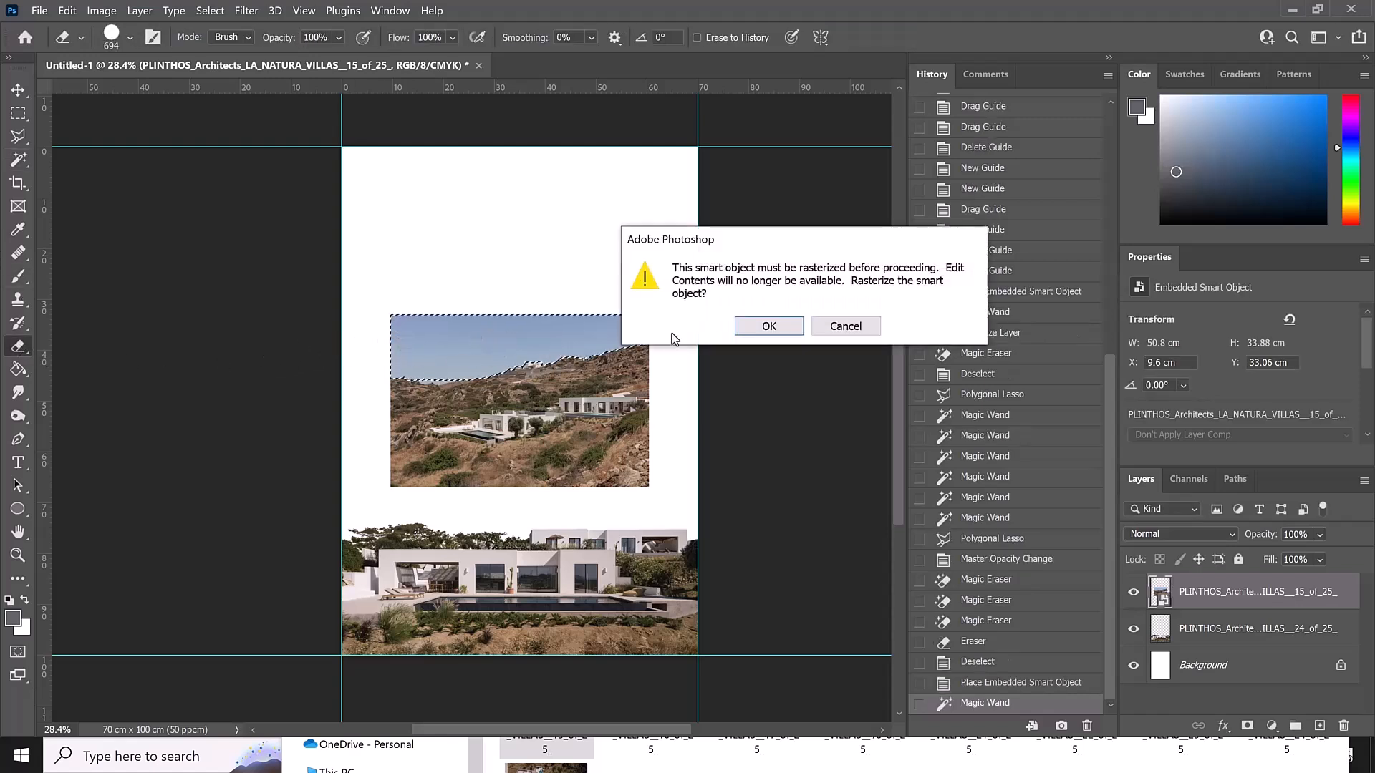
click(780, 326)
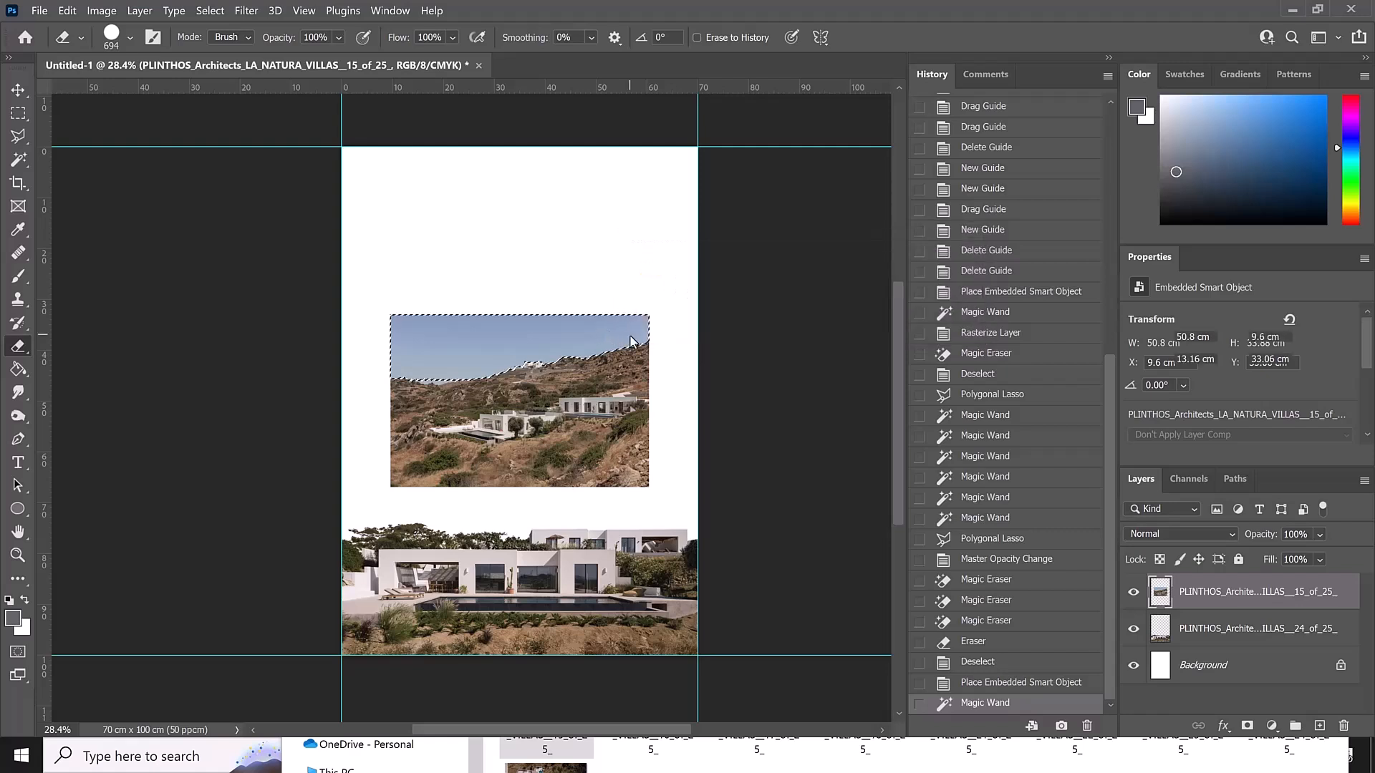
mouse_move(344, 370)
mouse_down()
mouse_move(650, 343)
mouse_move(602, 328)
mouse_move(356, 353)
mouse_up()
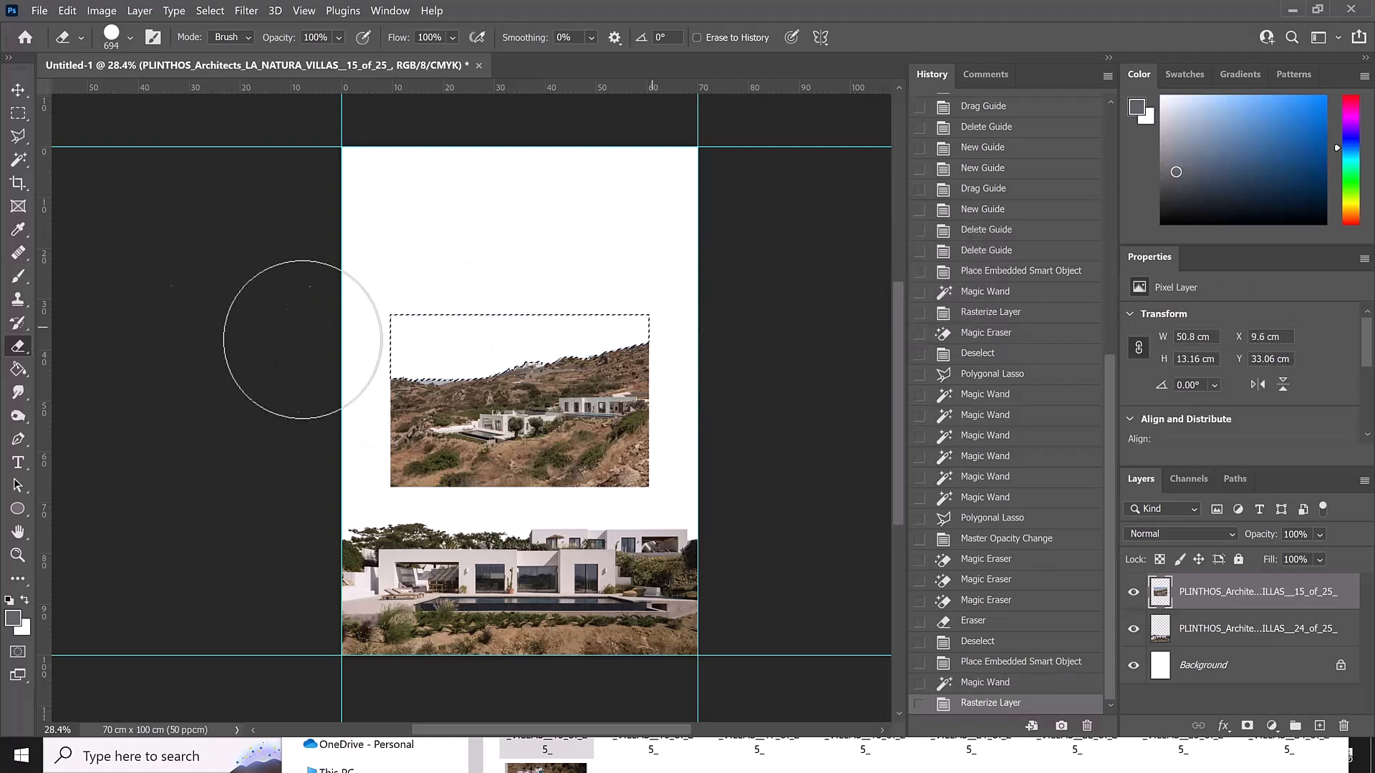
click(20, 91)
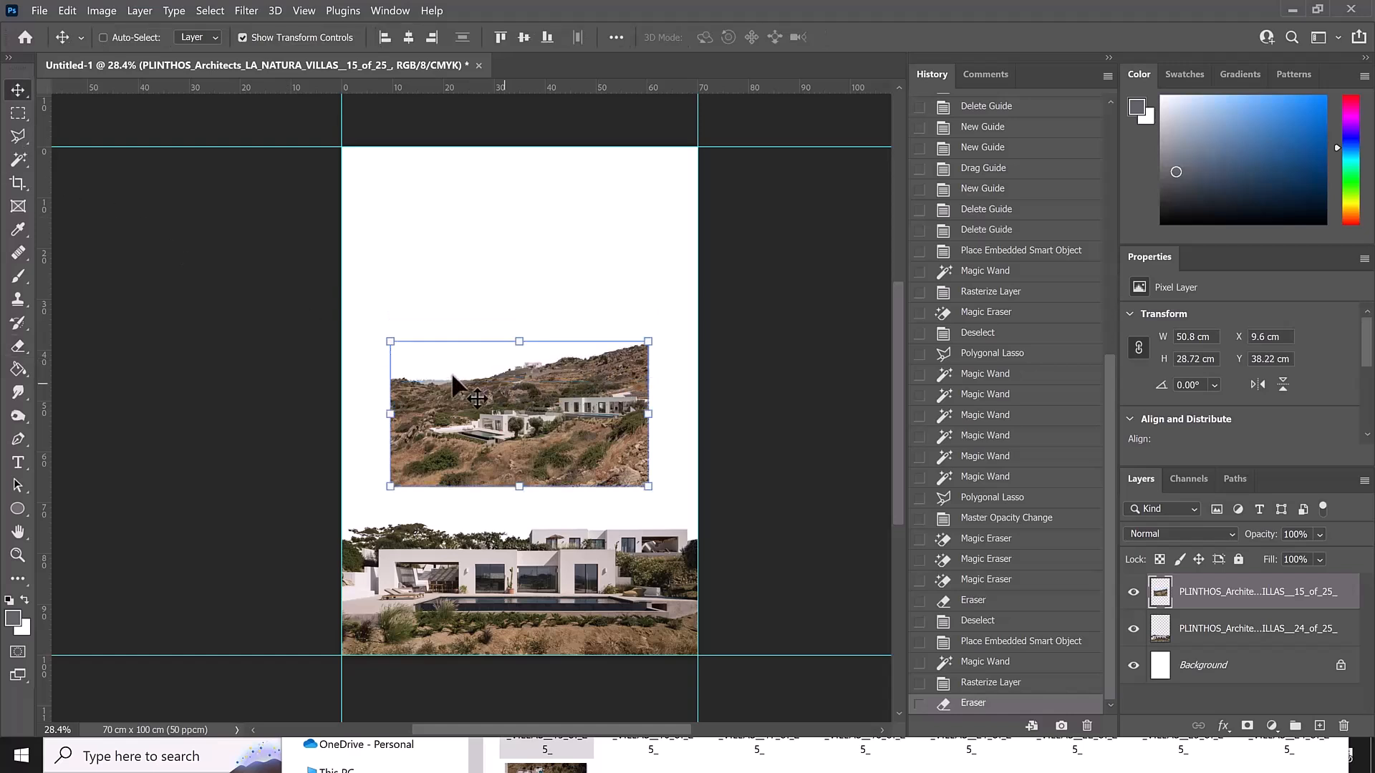
key(ctrl+d)
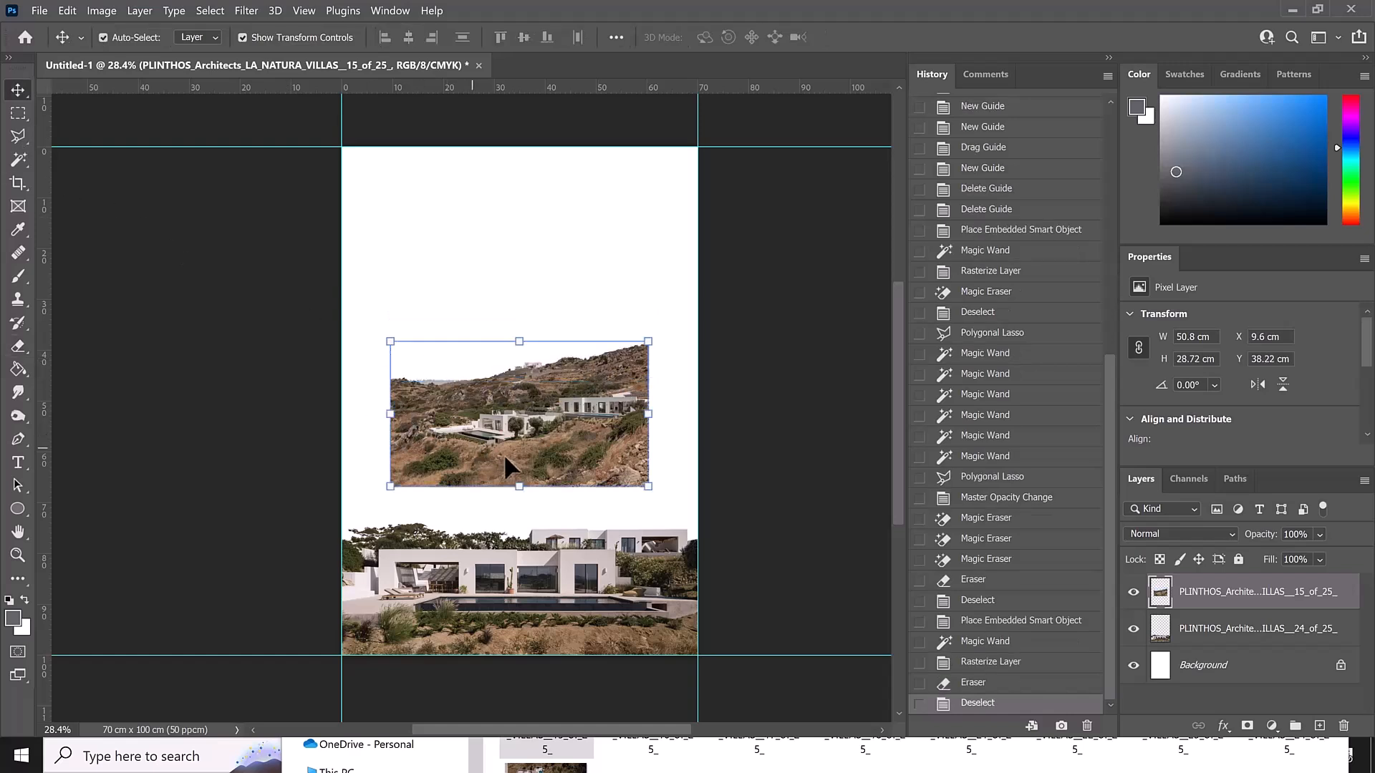
- Stack the hillside layer beneath the villa layer and fit it behind the villas, scaled to about 147% and rotated about -6.9°
drag(537, 451, 545, 408)
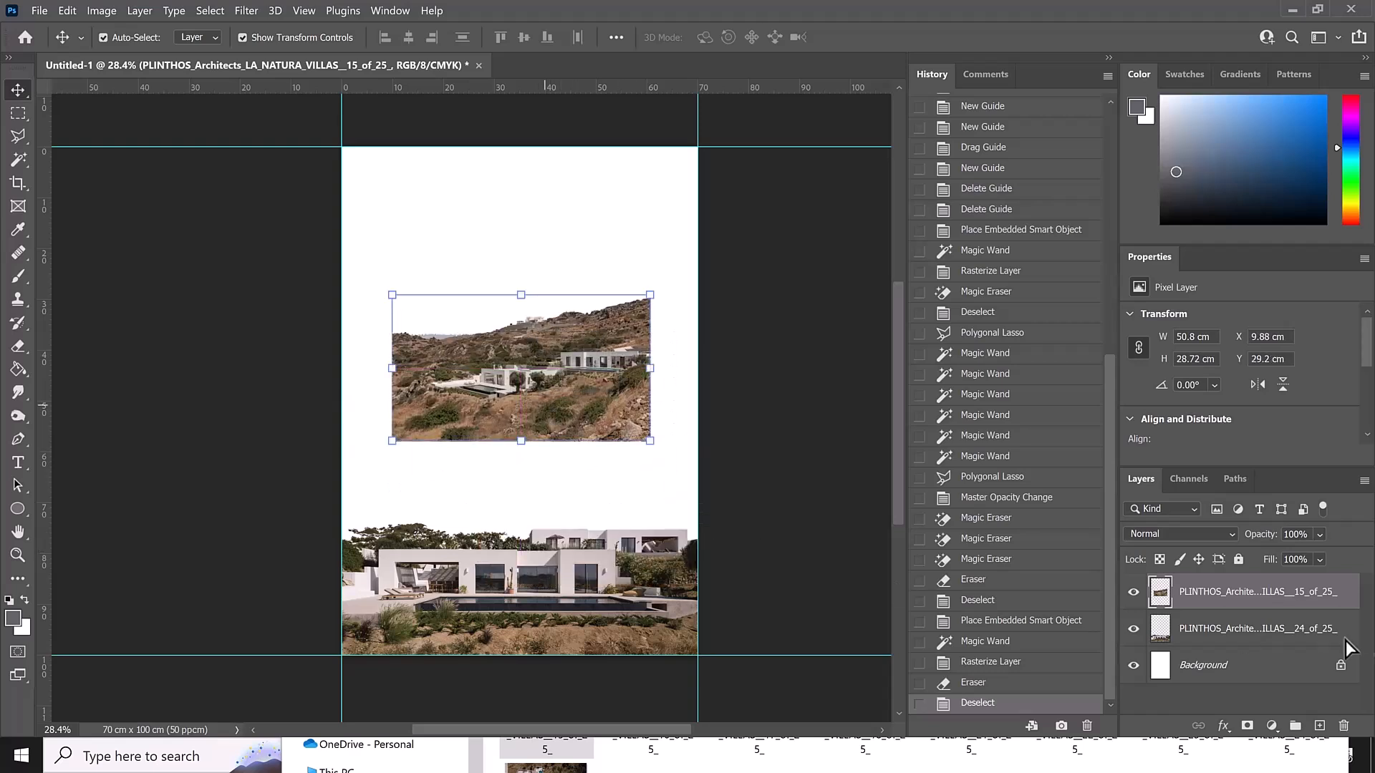
drag(1229, 608, 1227, 630)
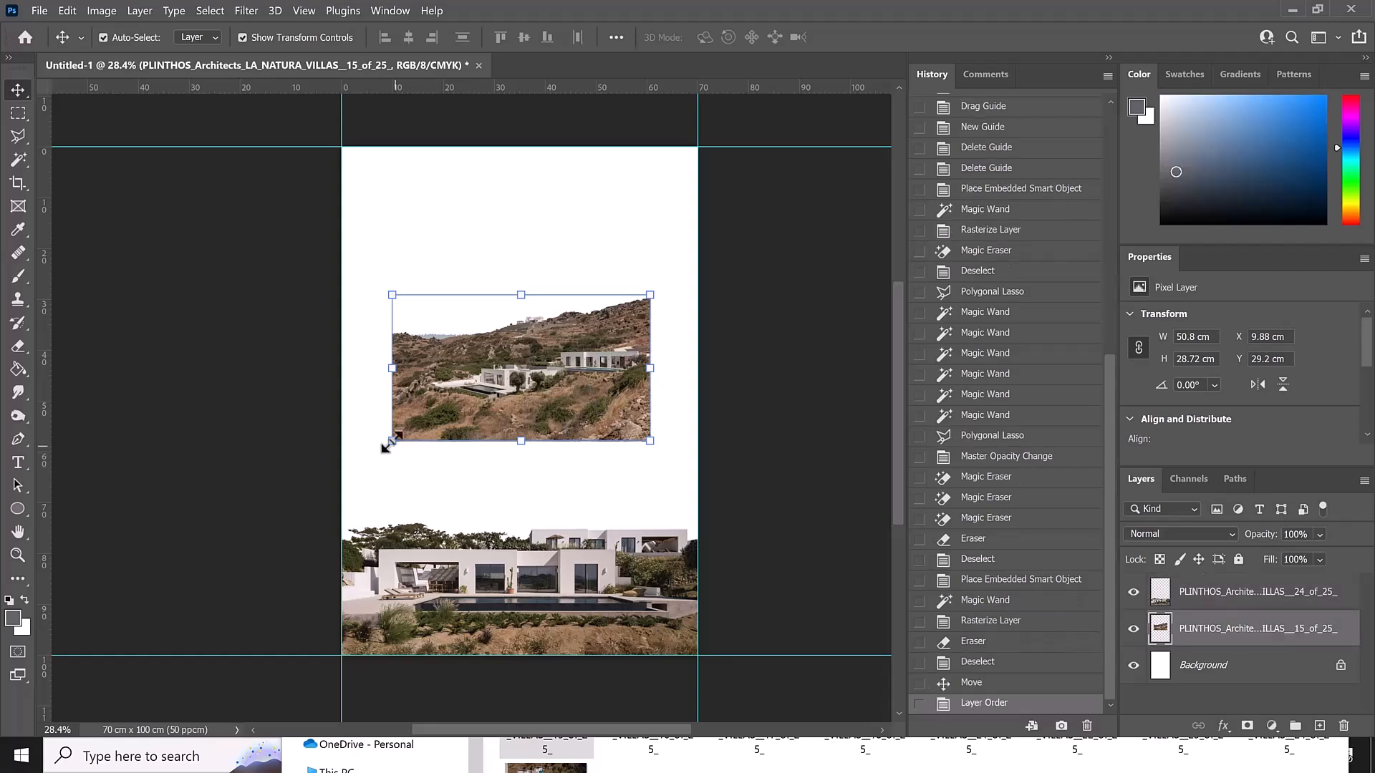
drag(391, 442, 272, 525)
drag(514, 419, 583, 592)
drag(752, 501, 732, 459)
drag(670, 450, 699, 453)
drag(740, 420, 752, 435)
drag(645, 475, 656, 461)
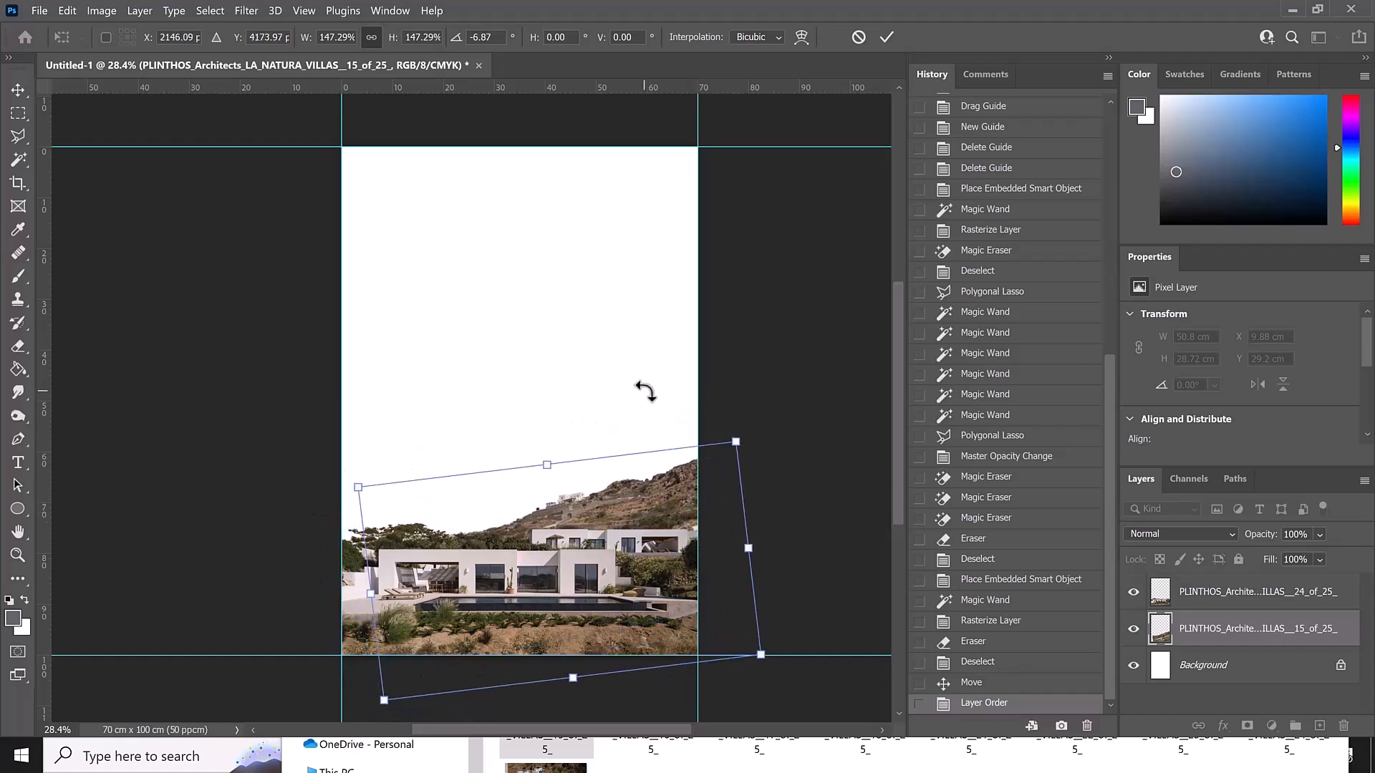
key(Return)
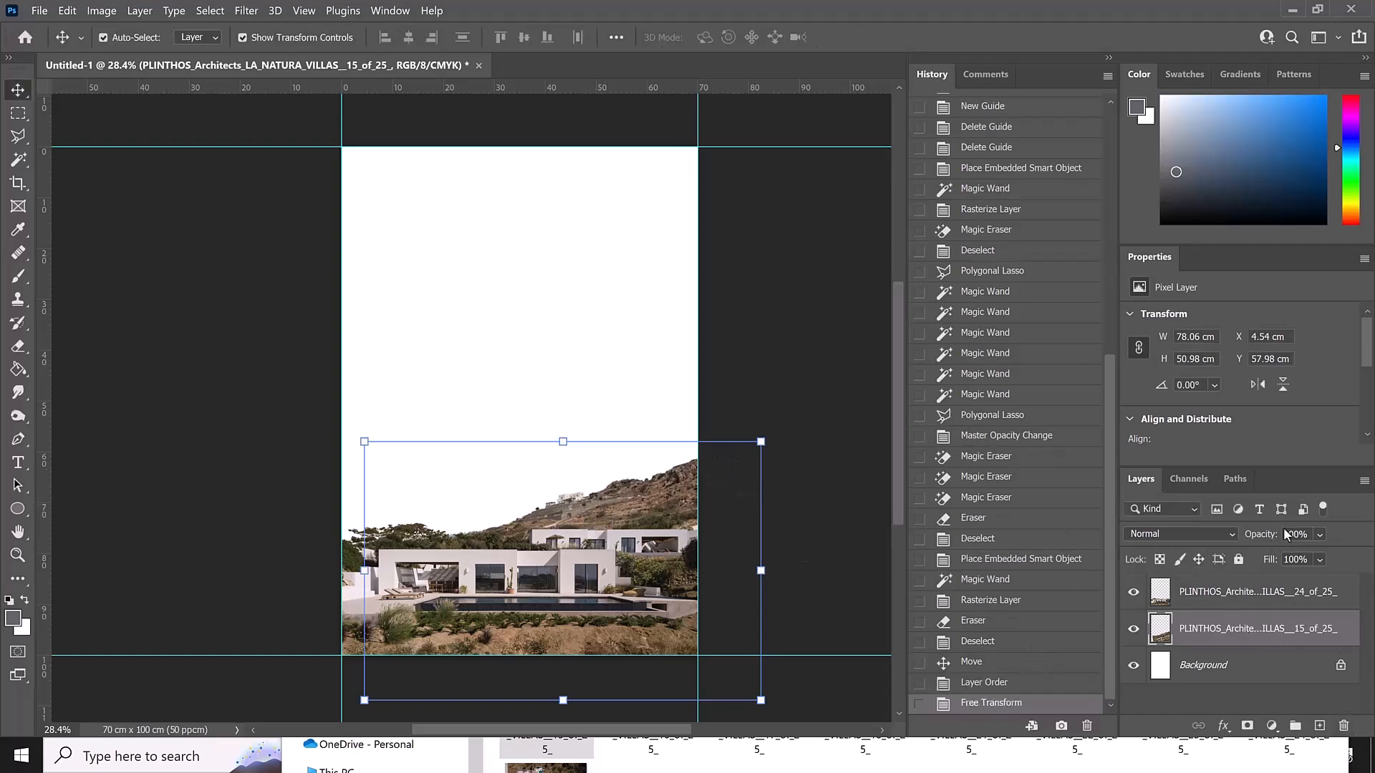
- Set the hillside layer's opacity to 54% and the villa layer's opacity to 95%
click(1320, 536)
click(1324, 555)
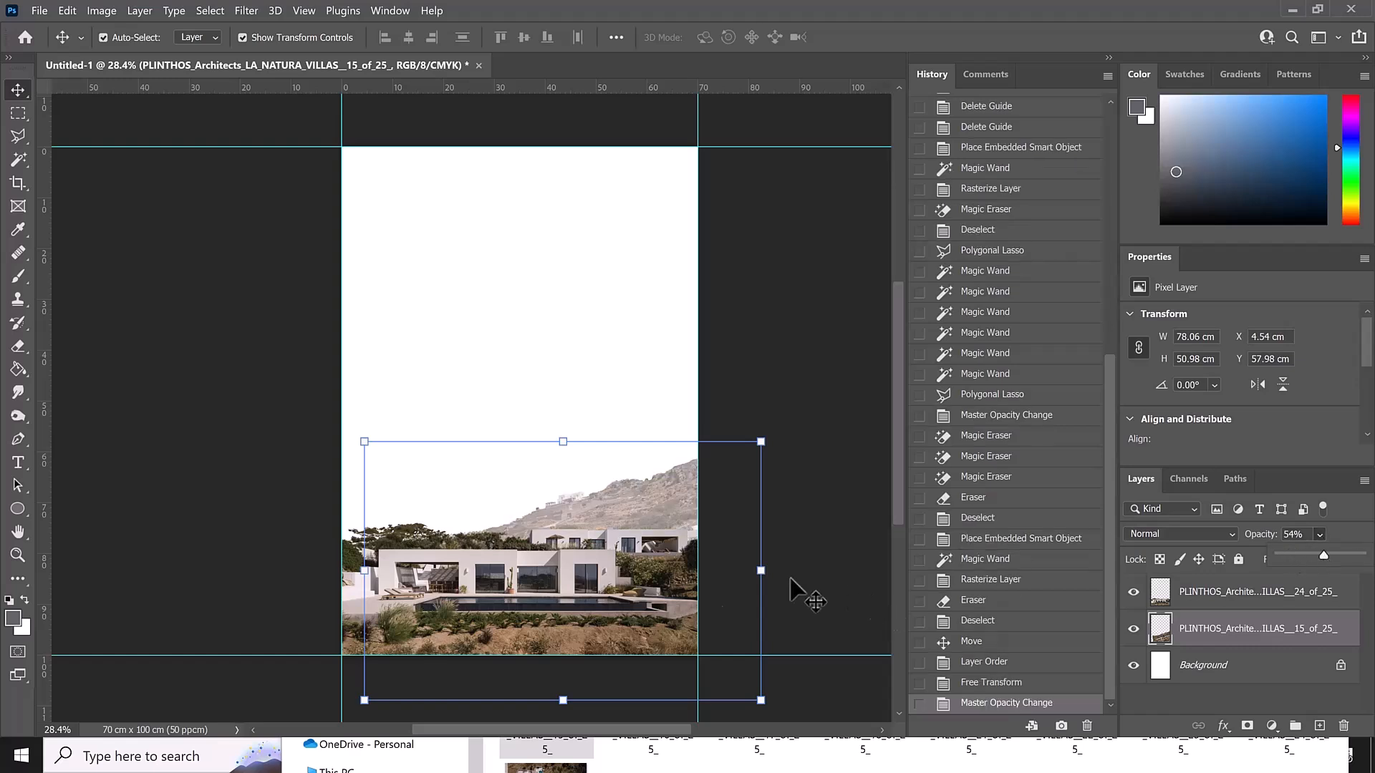
click(551, 612)
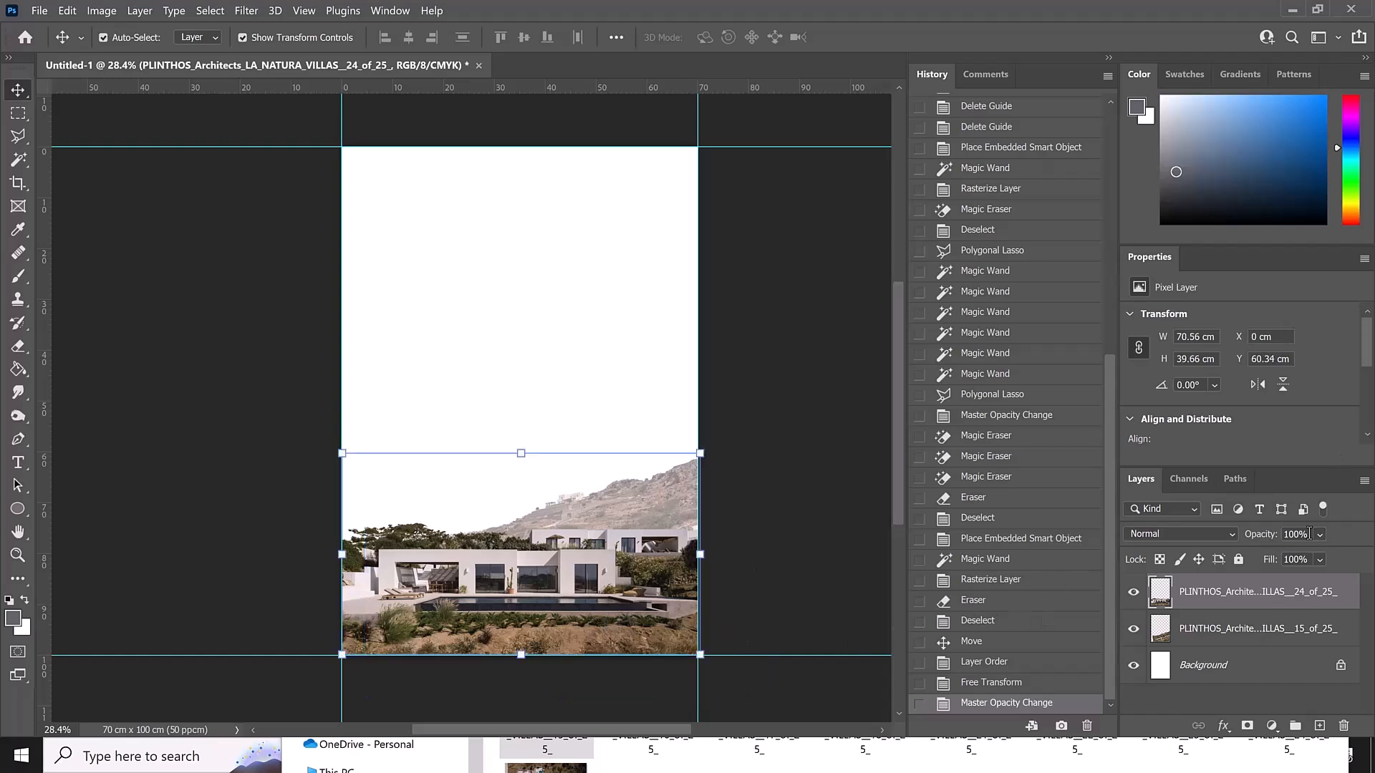
text(95)
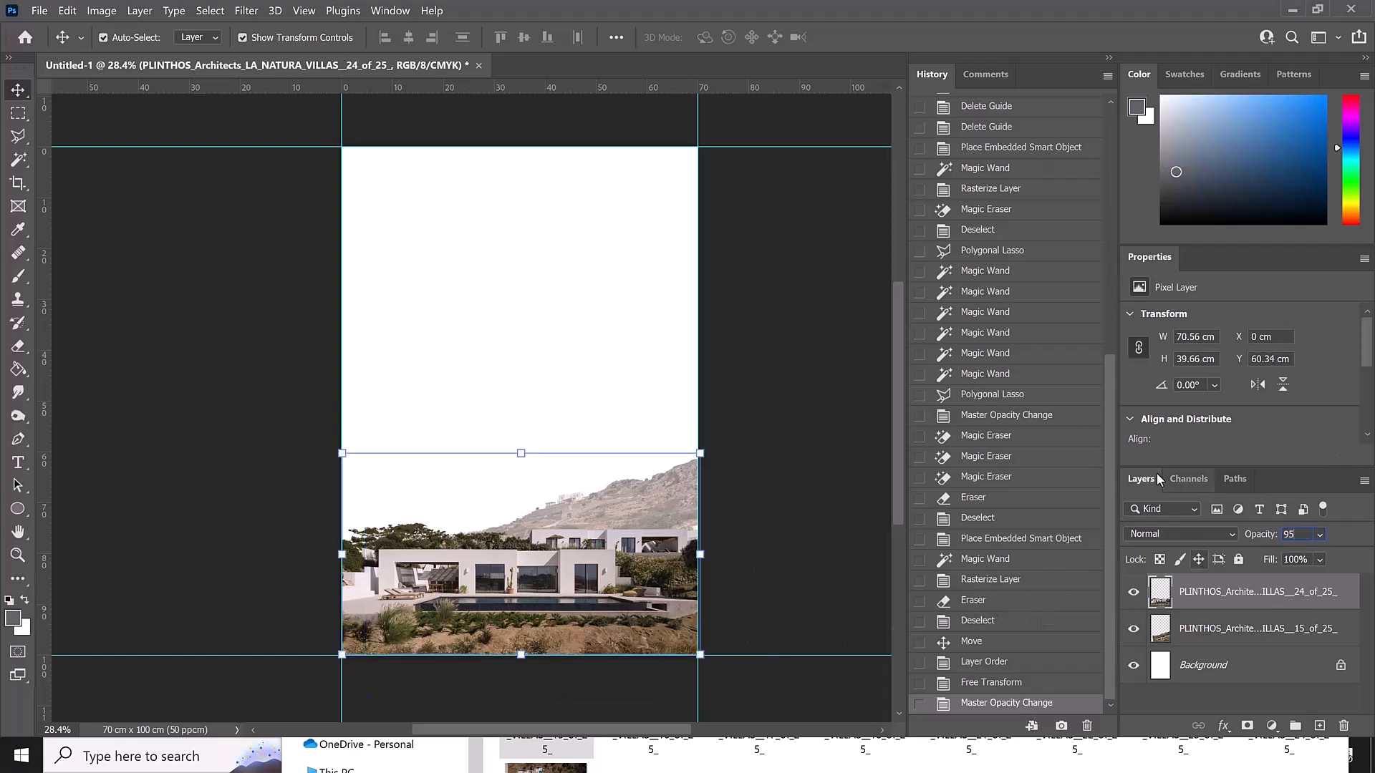
key(Return)
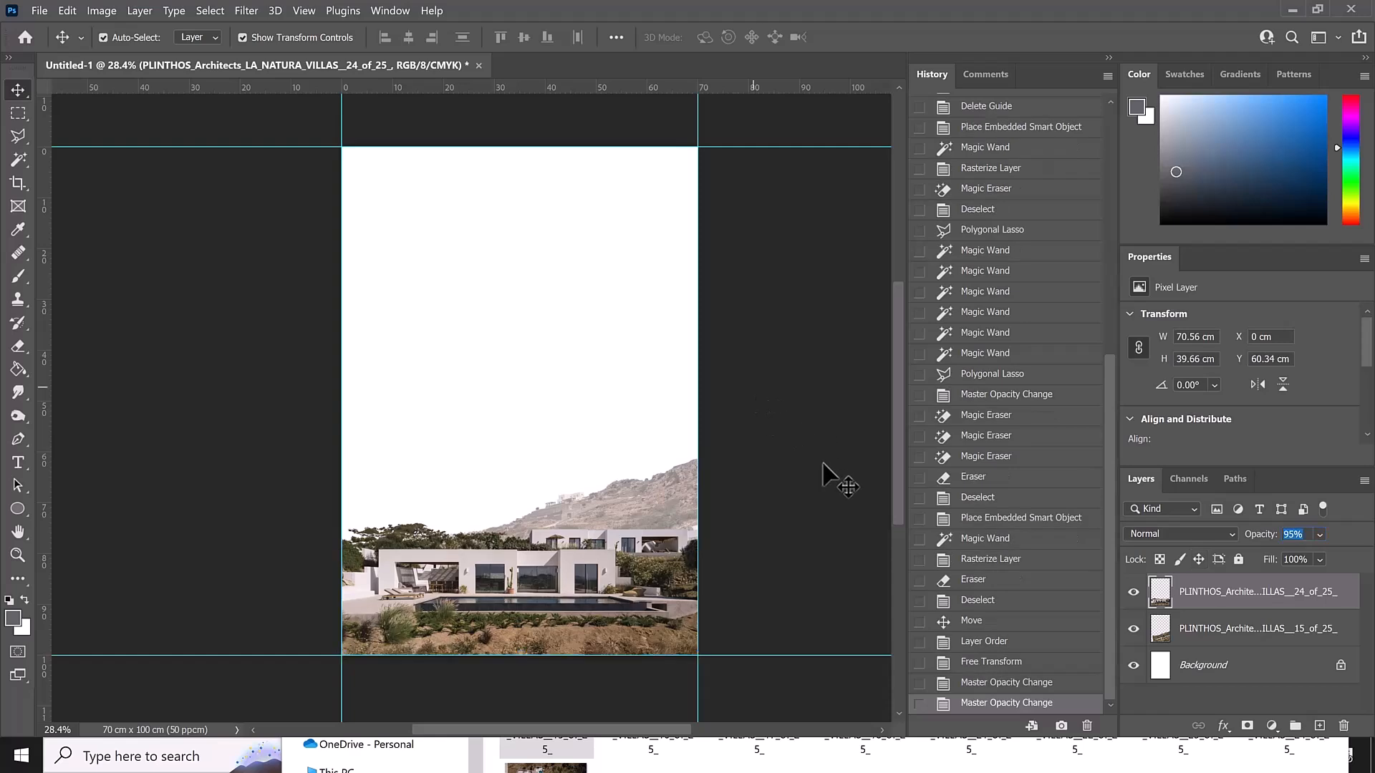
- Enlarge the hillside layer to about 110%, rotate it about 1.5°, and reposition it so the slope spans the poster behind the villas
click(653, 487)
key(ctrl+t)
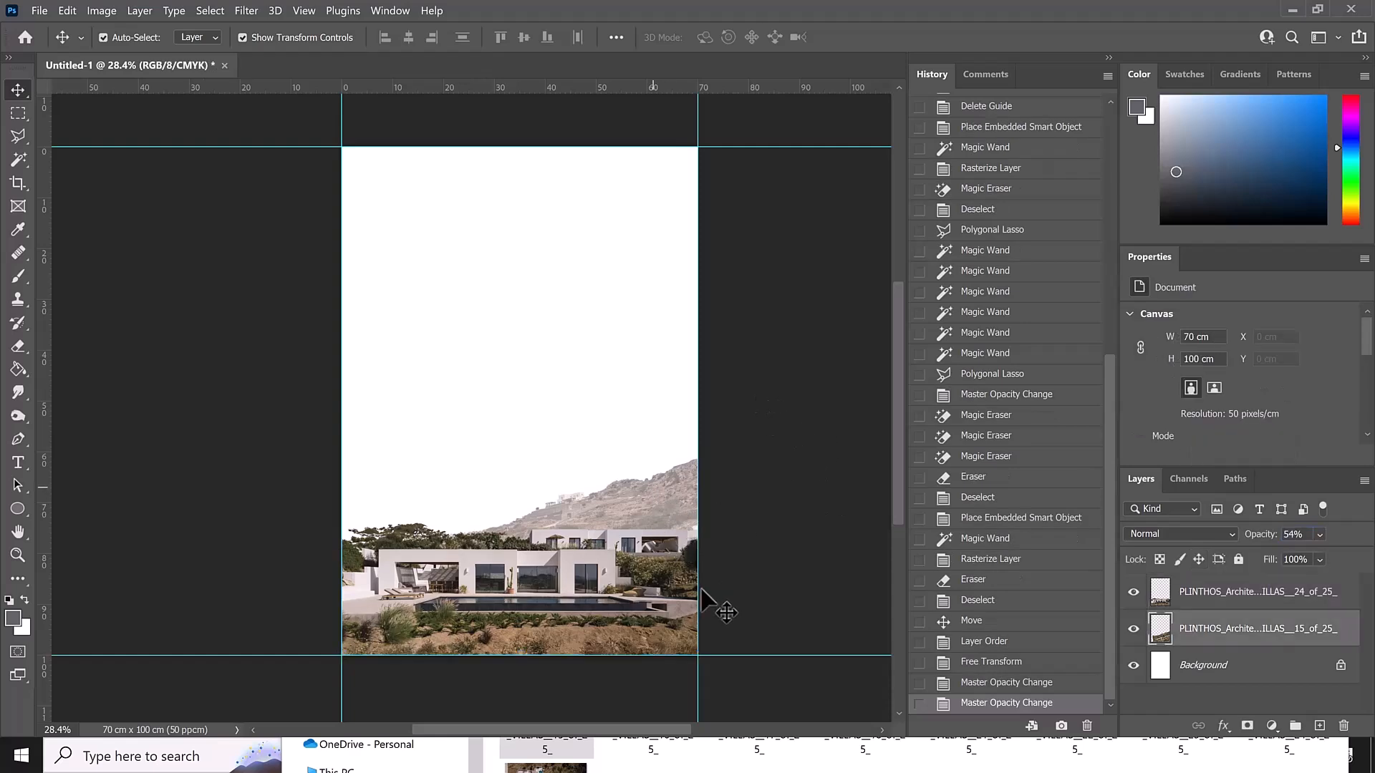
scroll(627, 528, up, 3)
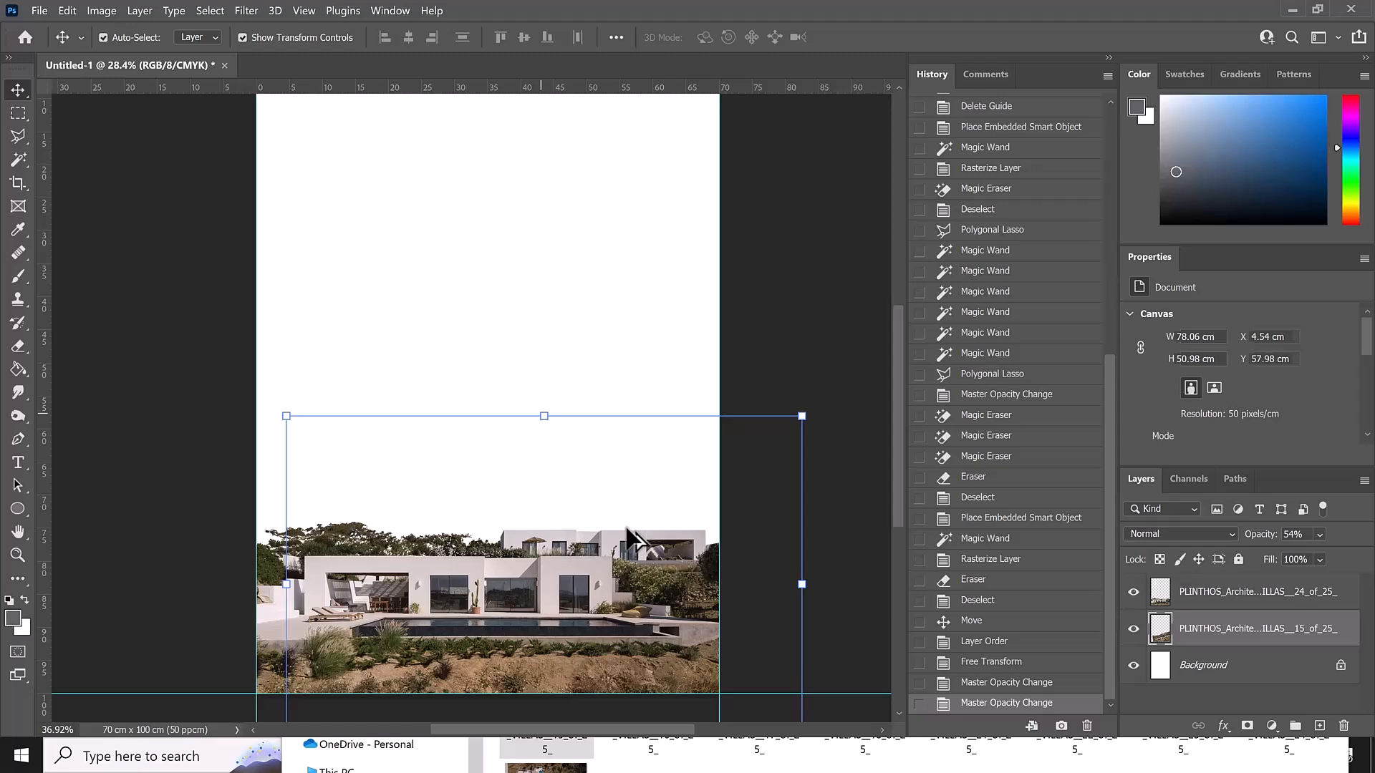
scroll(625, 528, up, 3)
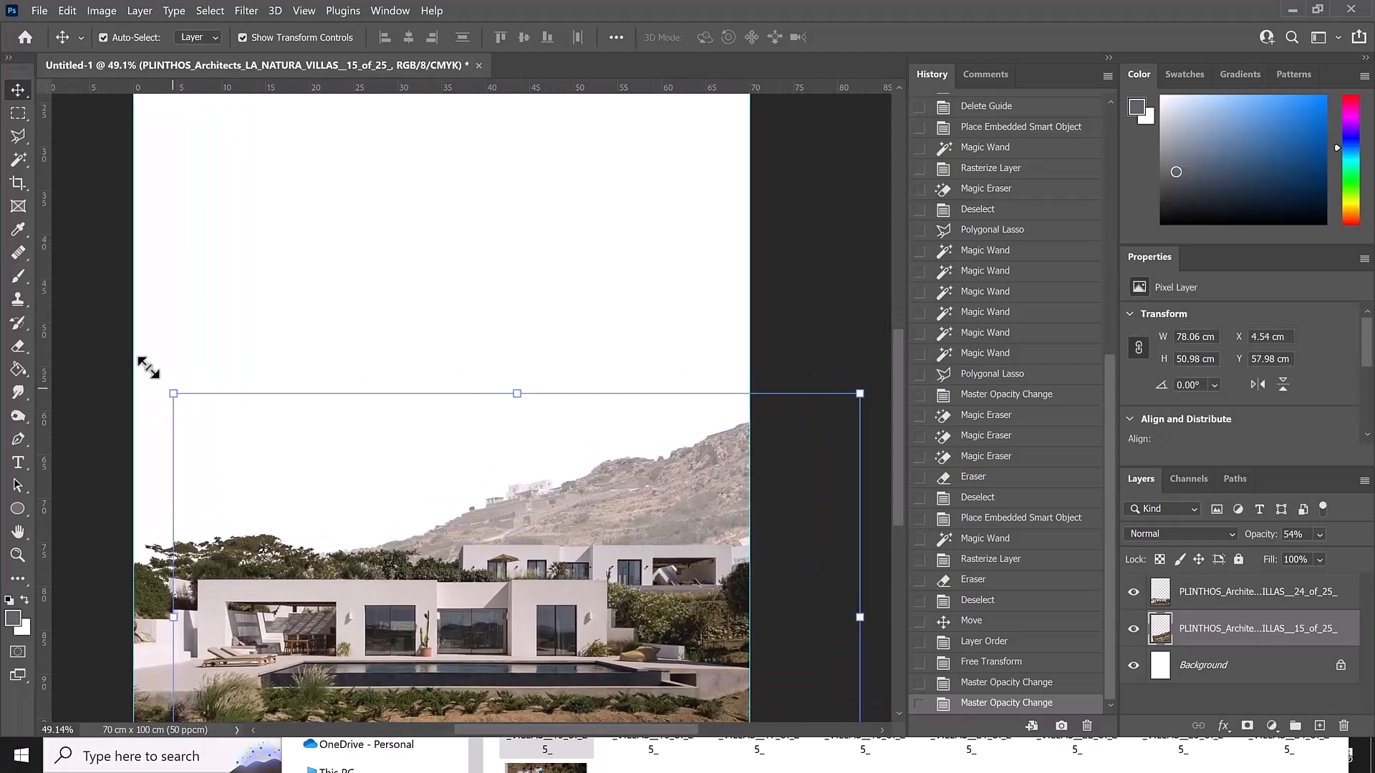
key(ctrl+t)
drag(173, 393, 113, 335)
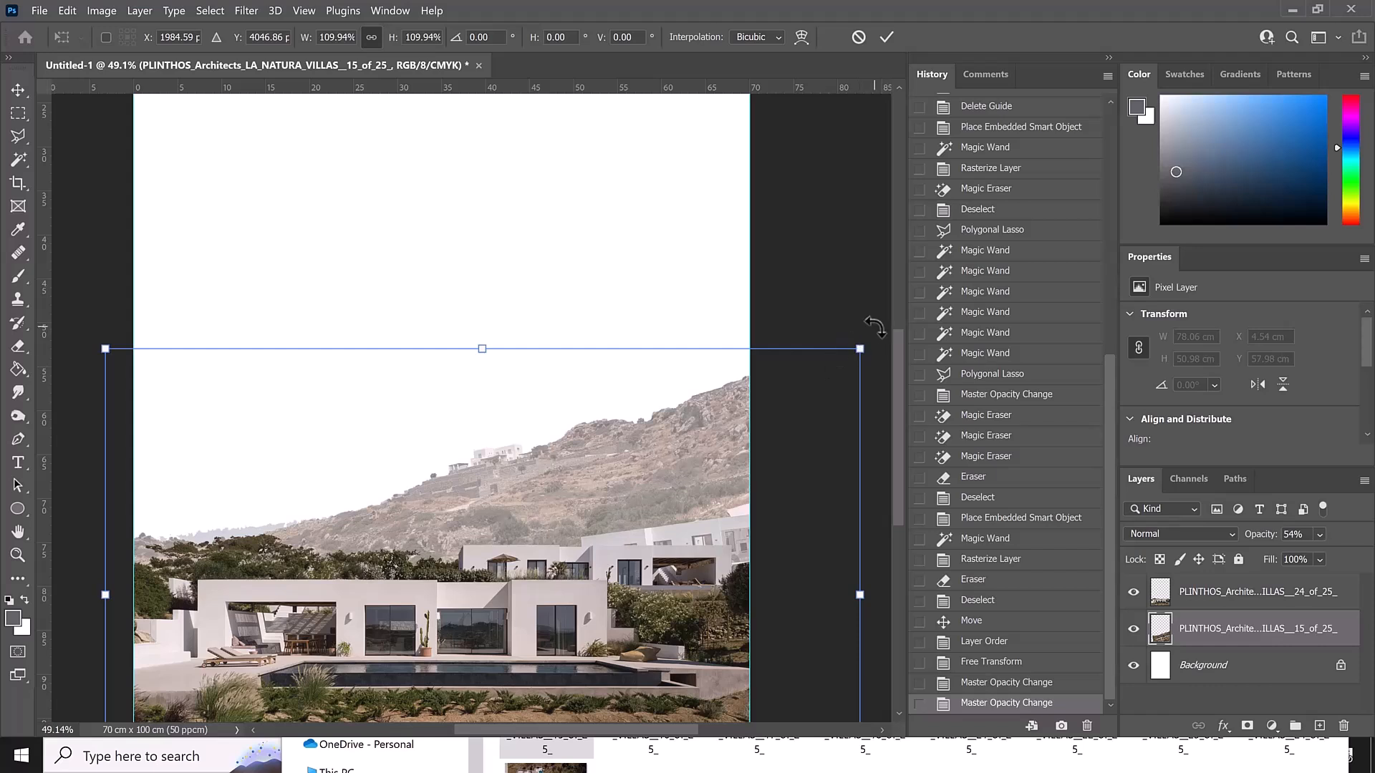
drag(873, 328, 886, 352)
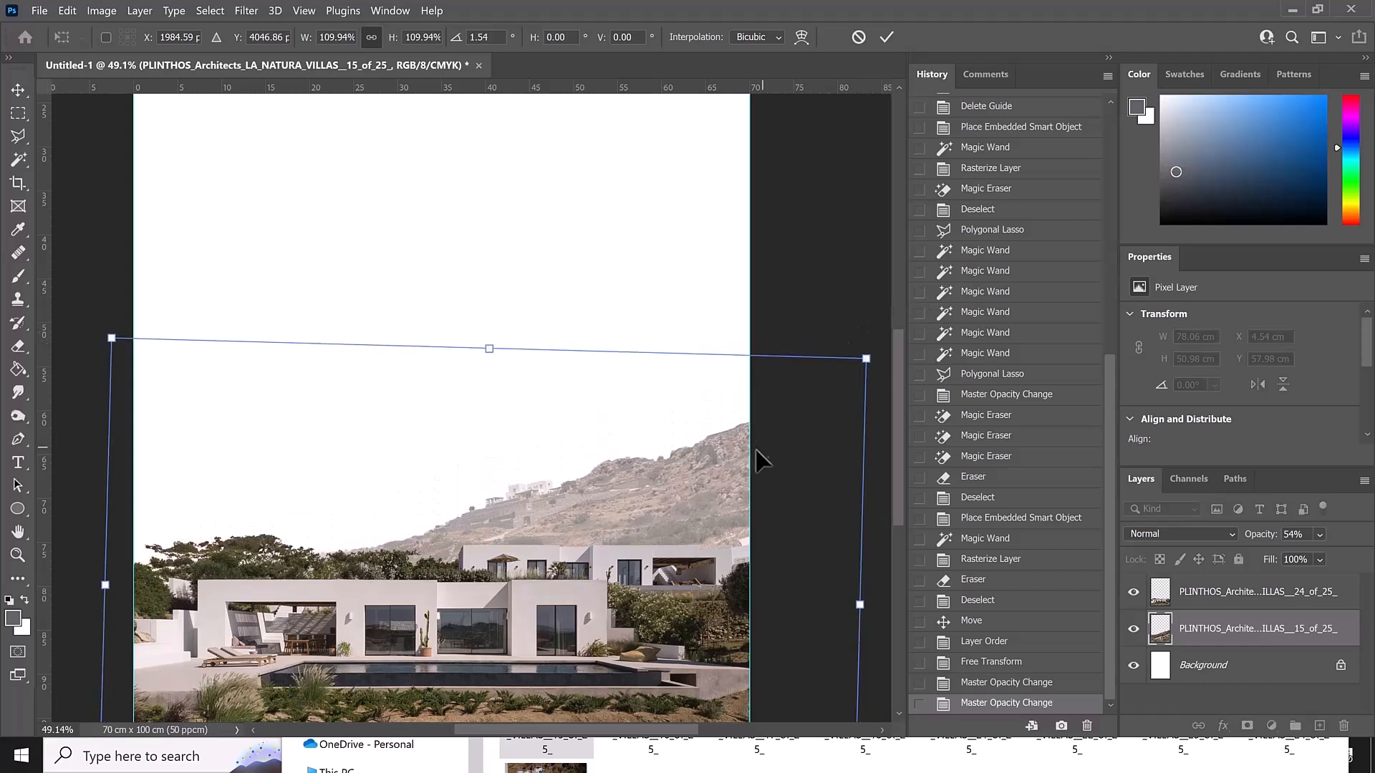
drag(694, 461, 709, 495)
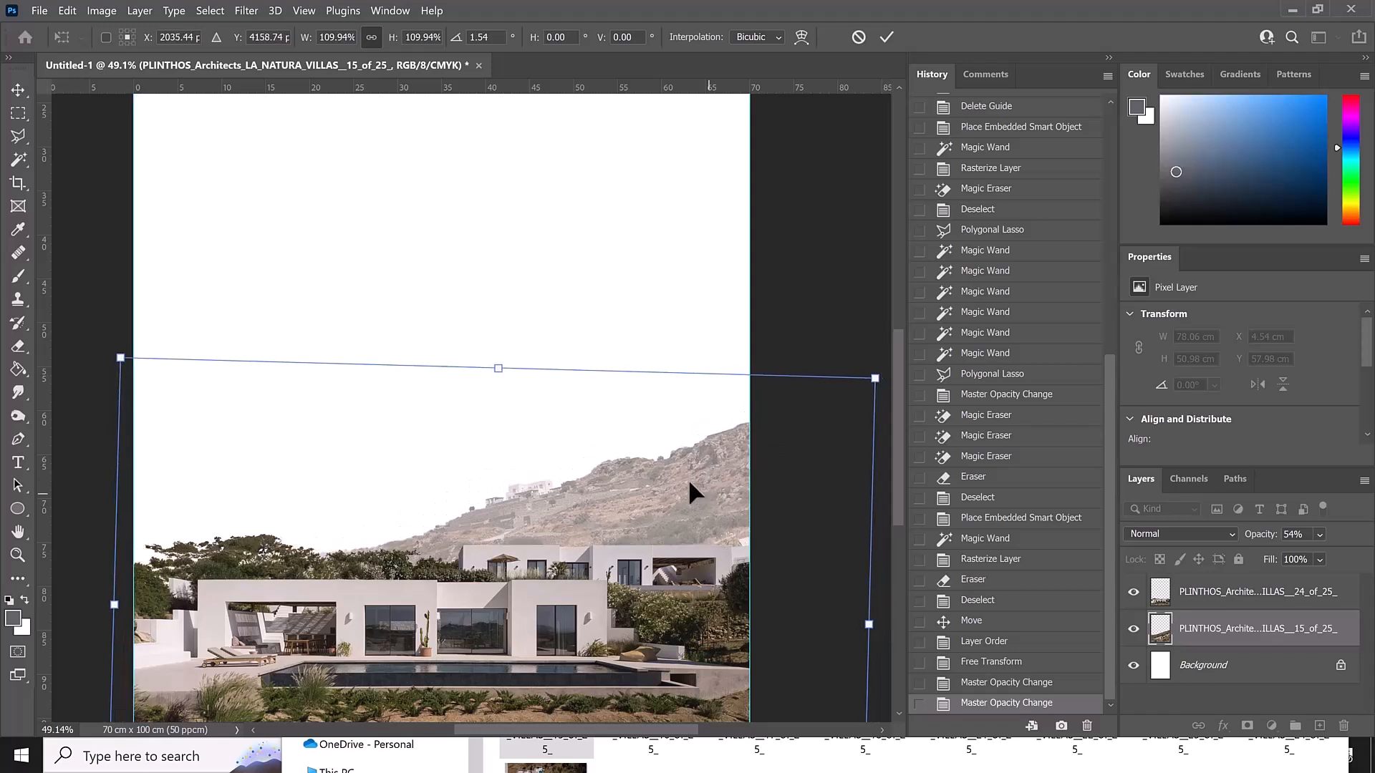
key(Return)
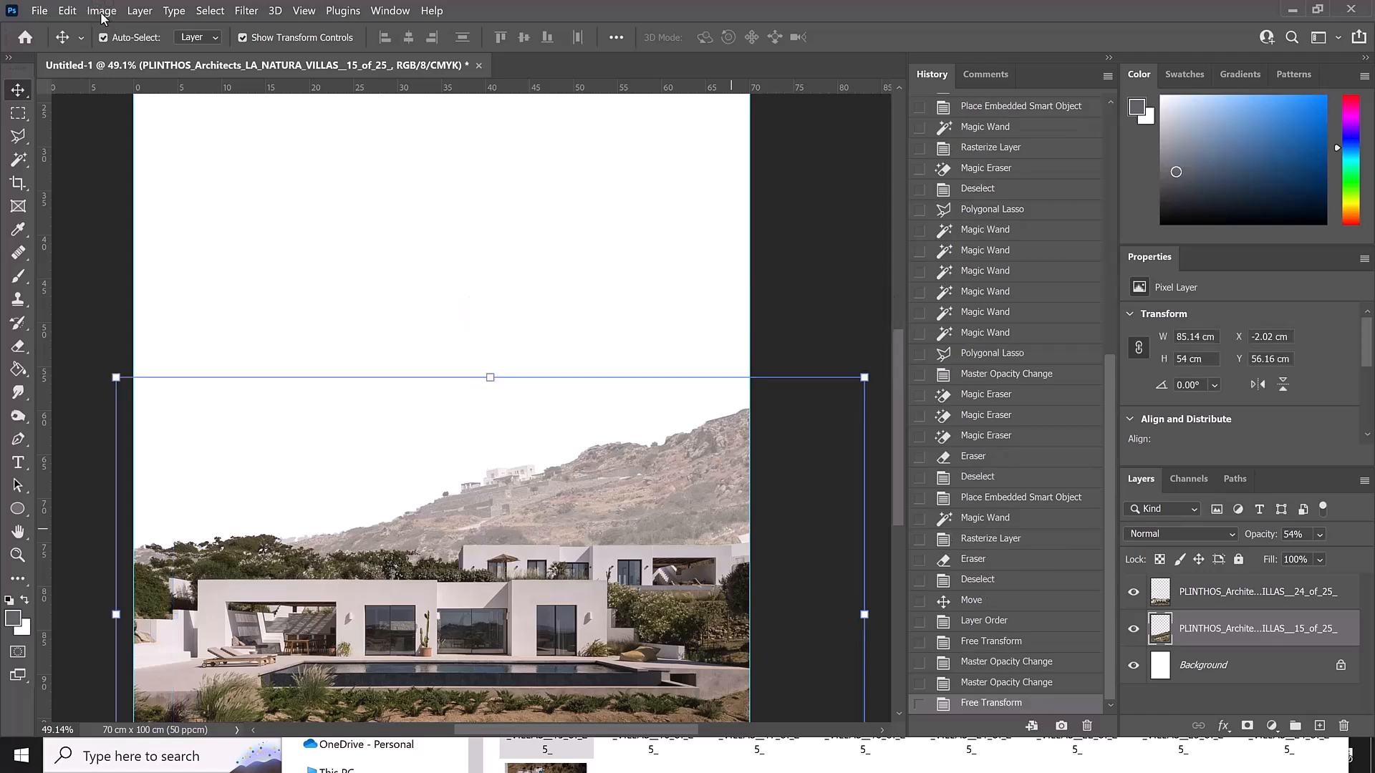
- Colorize the hillside layer with Hue/Saturation at hue 210, saturation 15 and lightness +16
click(102, 11)
mouse_move(133, 50)
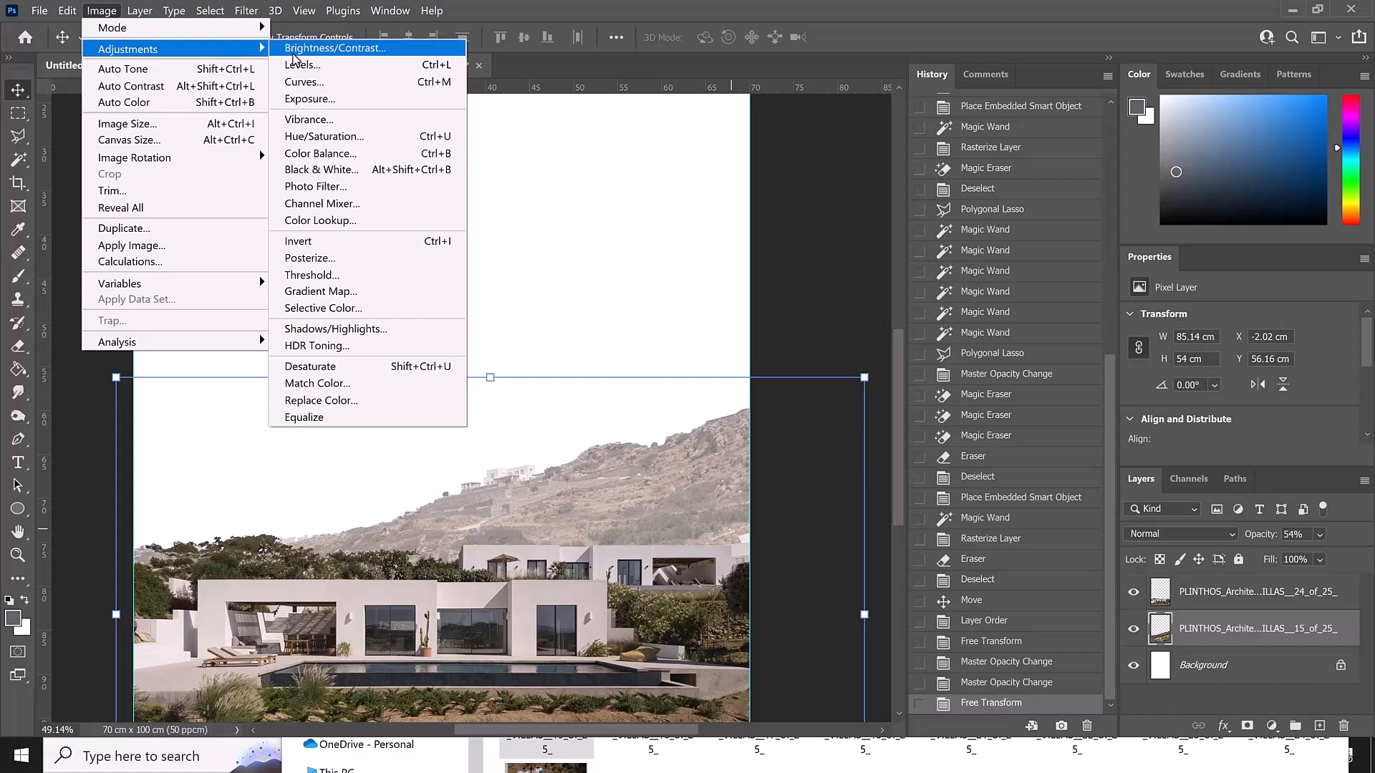
click(339, 151)
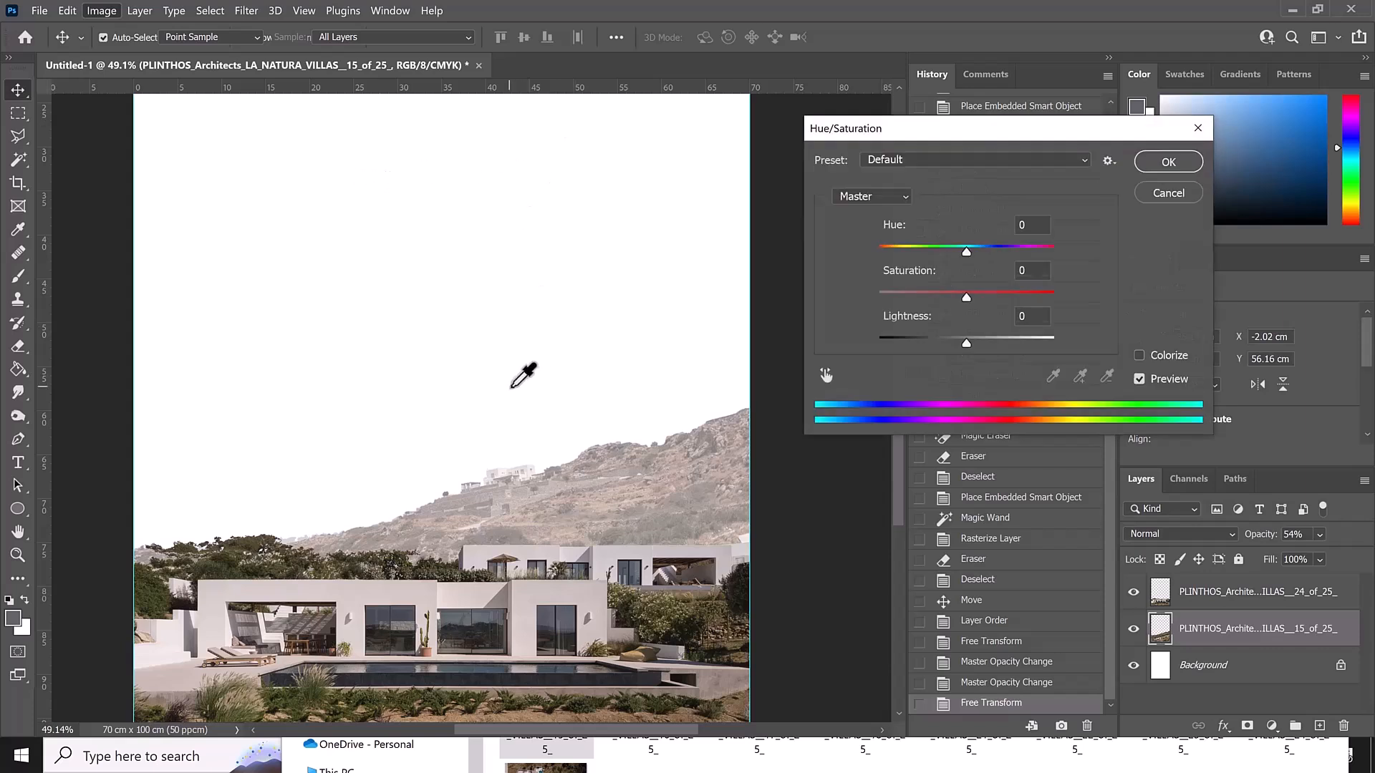
click(1148, 355)
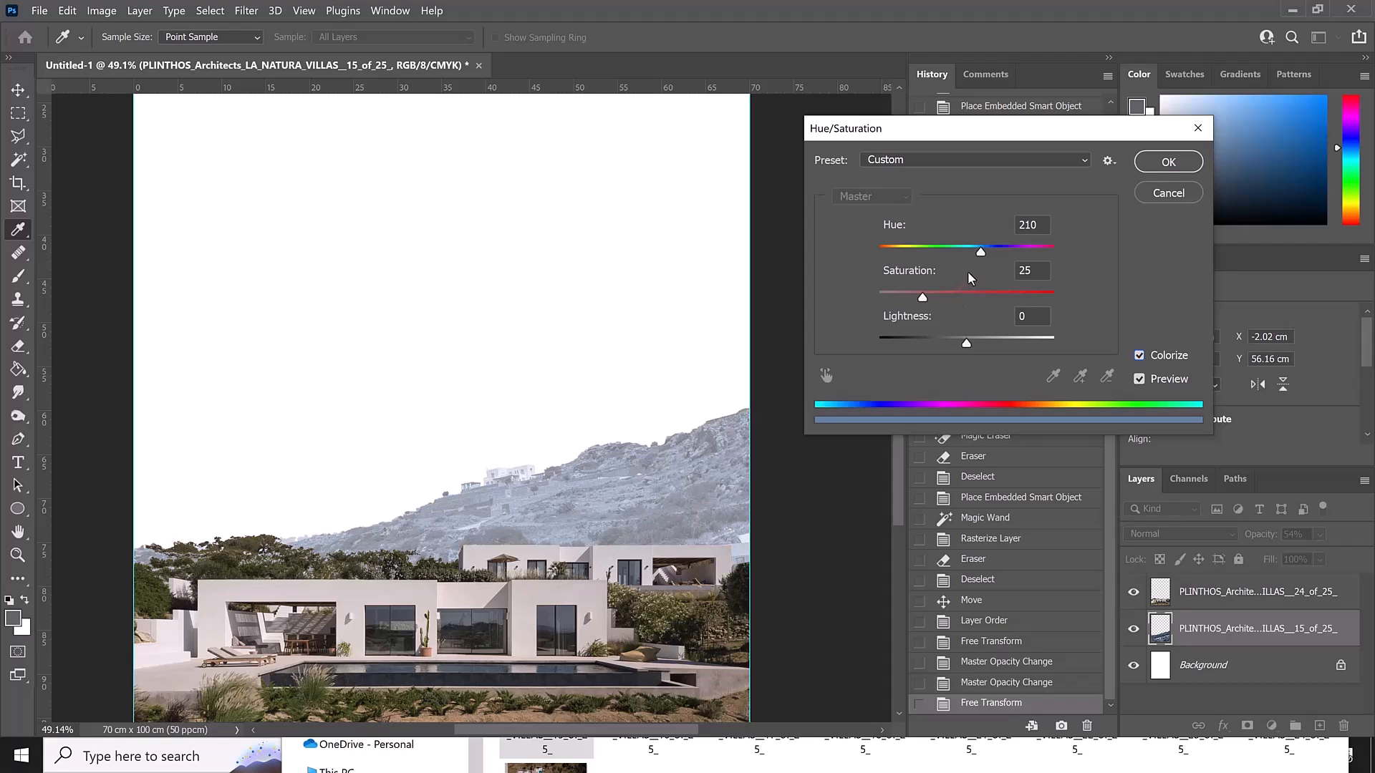
drag(922, 293, 906, 299)
drag(982, 339, 994, 341)
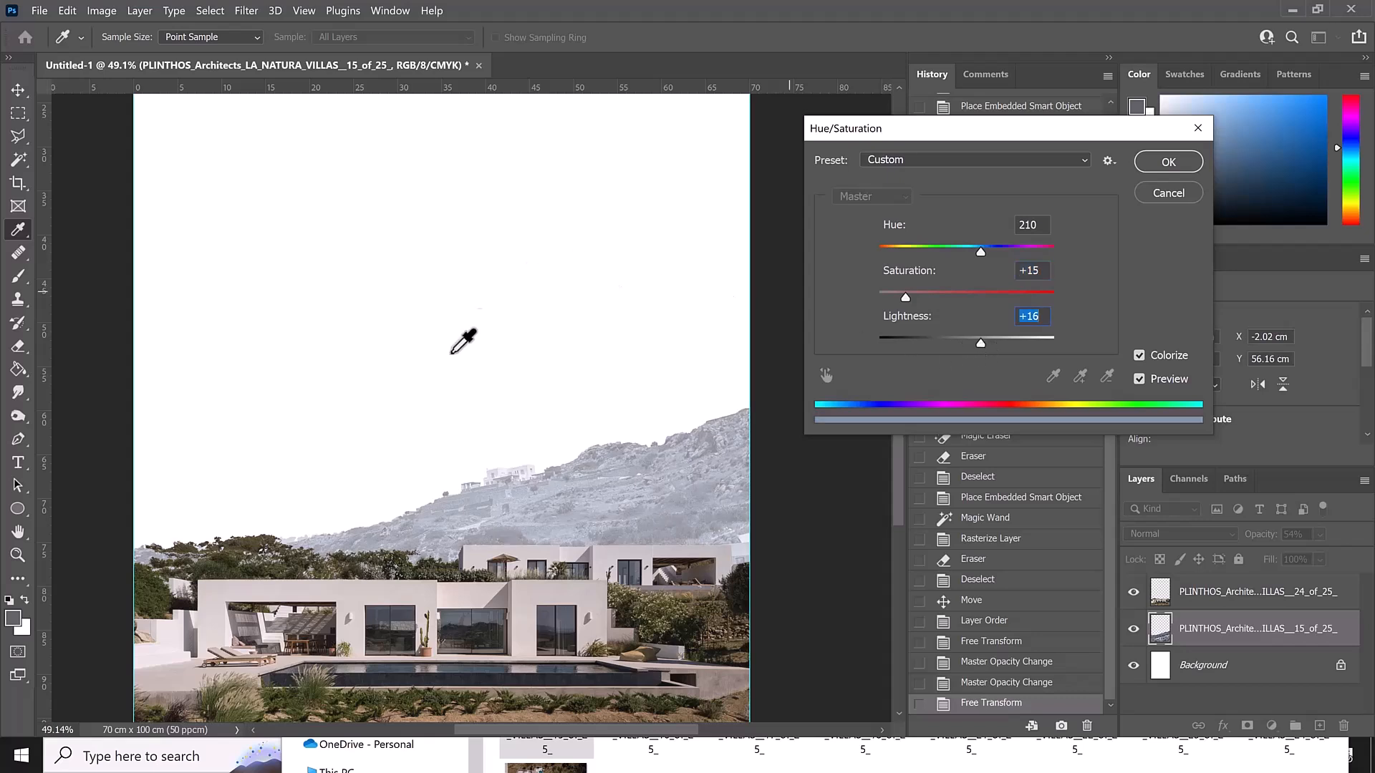
click(1146, 169)
key(v)
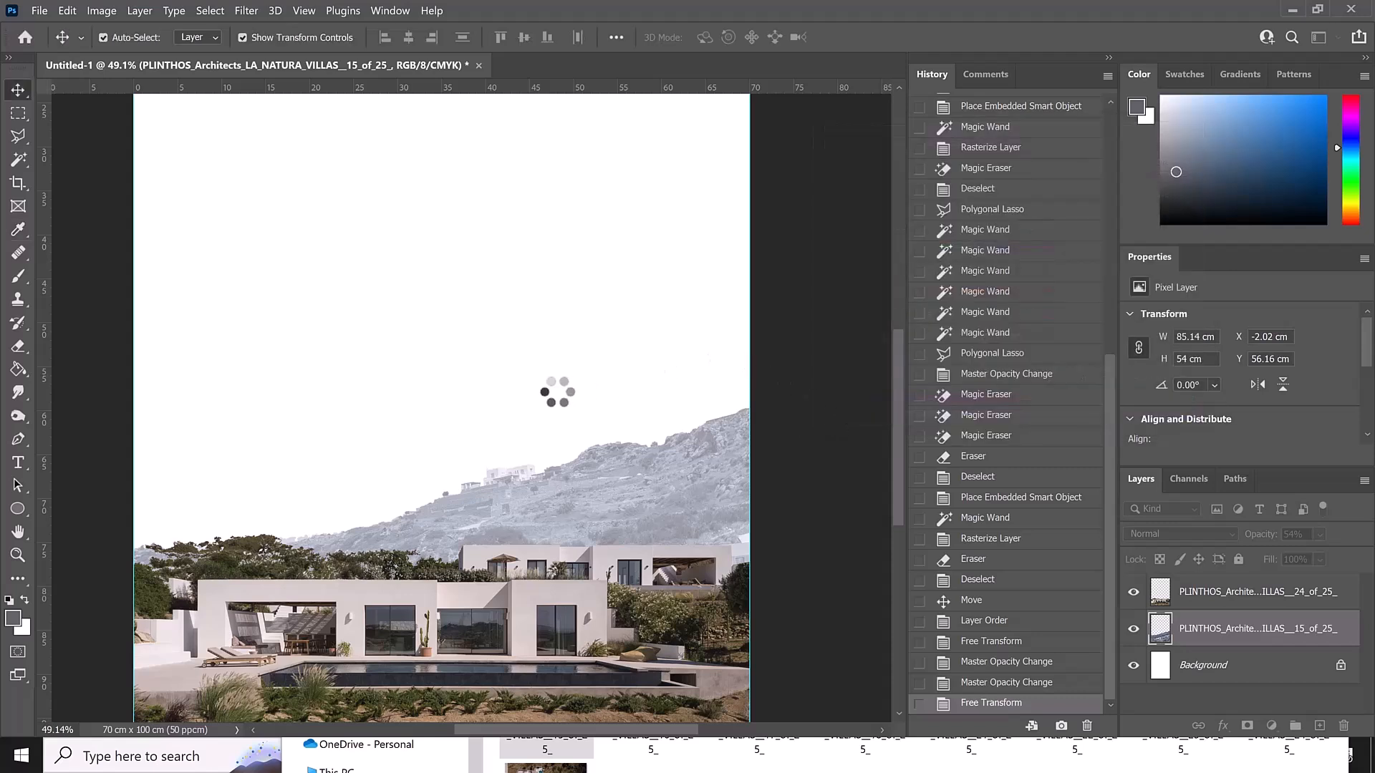
- Duplicate the villa layer and hide the original villa layer beneath the copy
scroll(534, 376, down, 3)
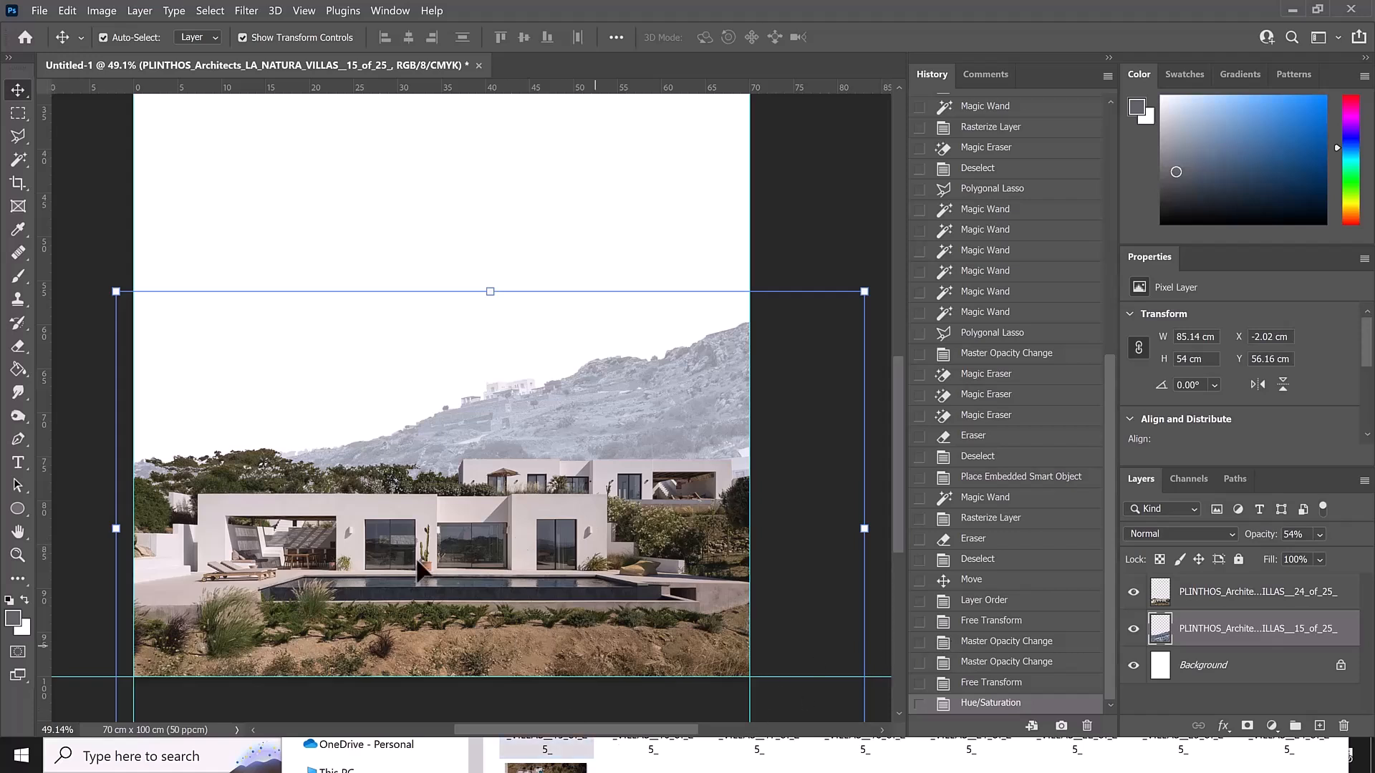
click(421, 569)
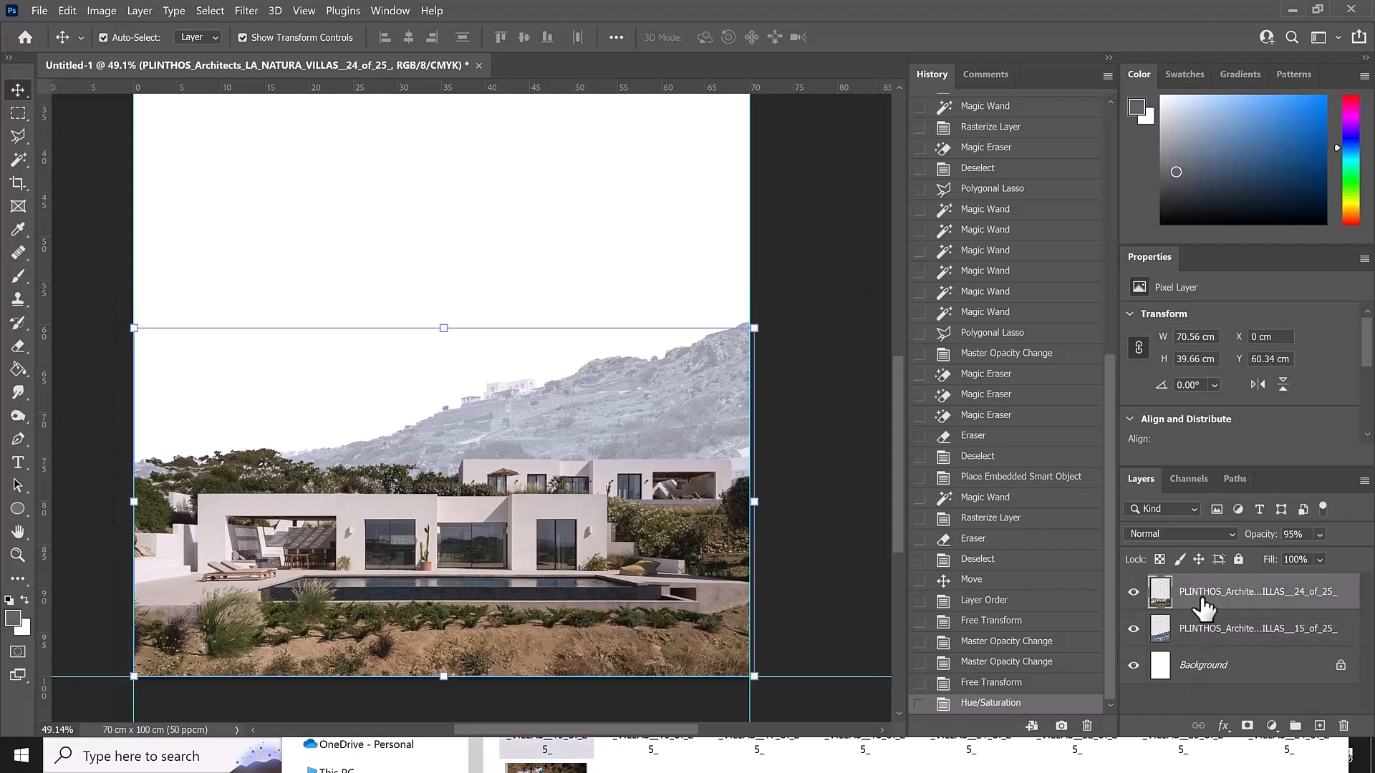
key(ctrl+j)
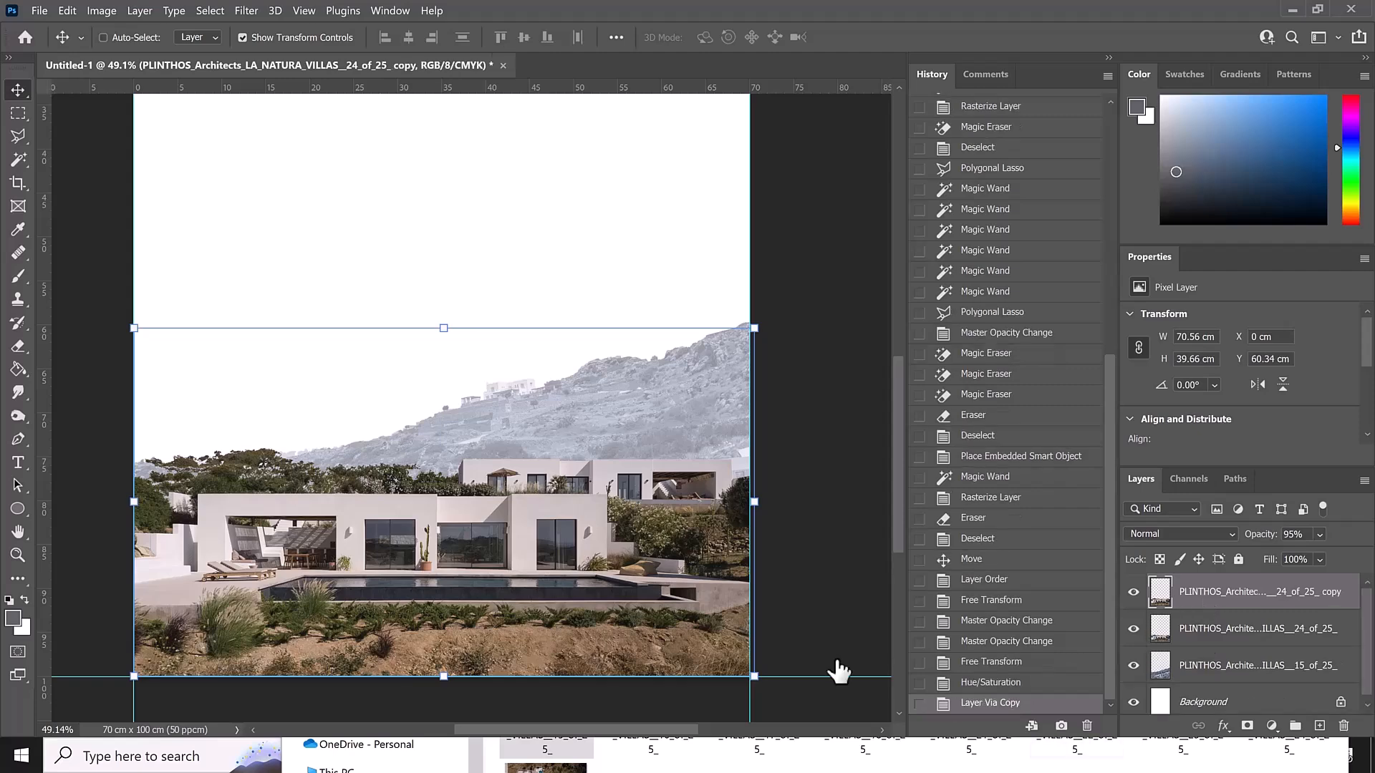
scroll(431, 535, down, 1)
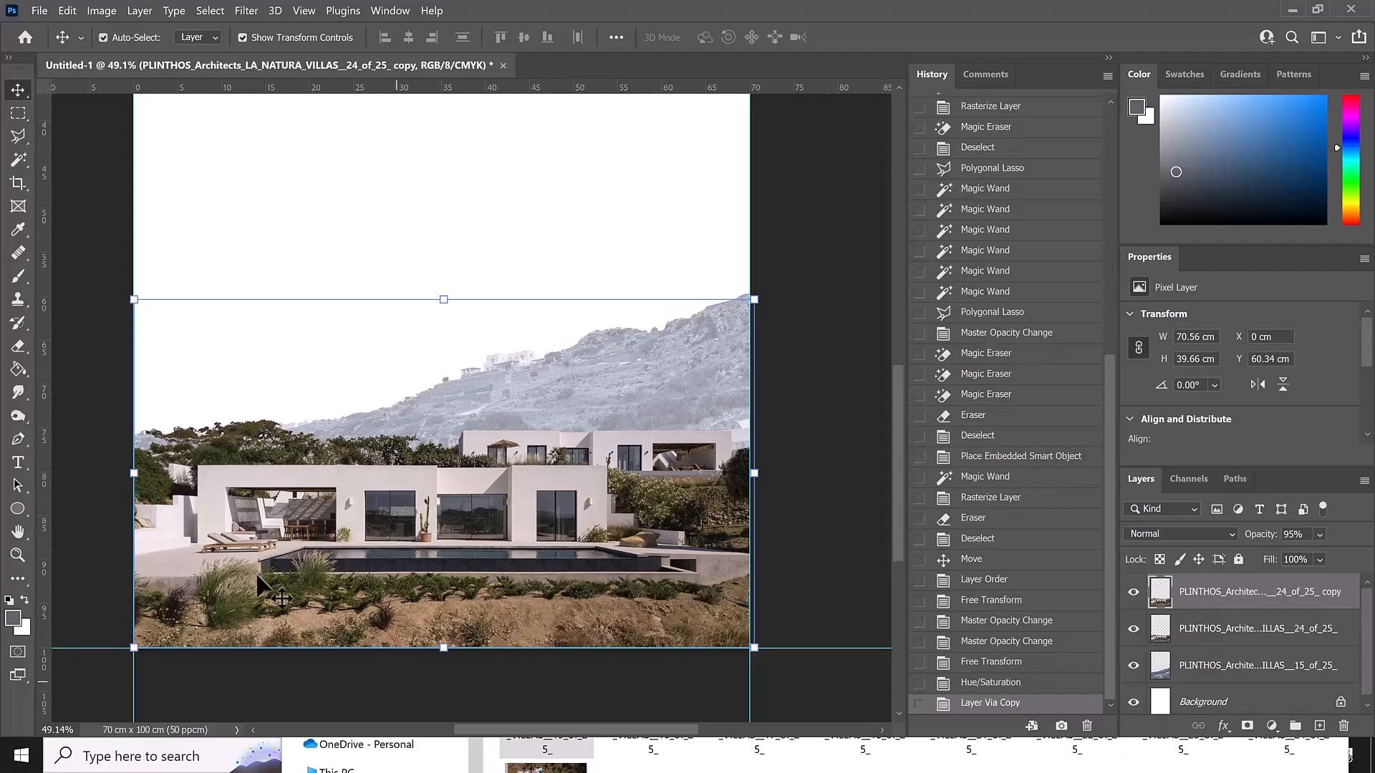
scroll(270, 581, up, 2)
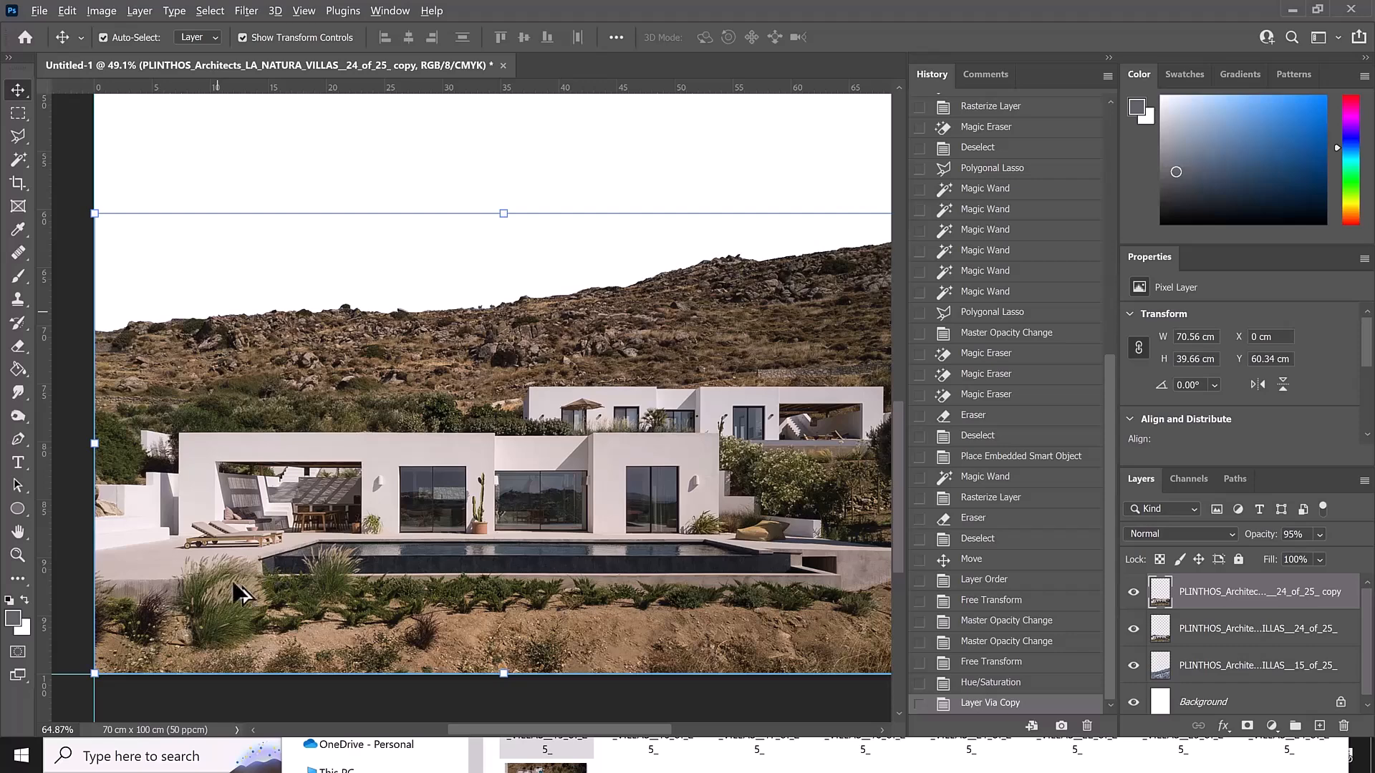
scroll(248, 573, up, 1)
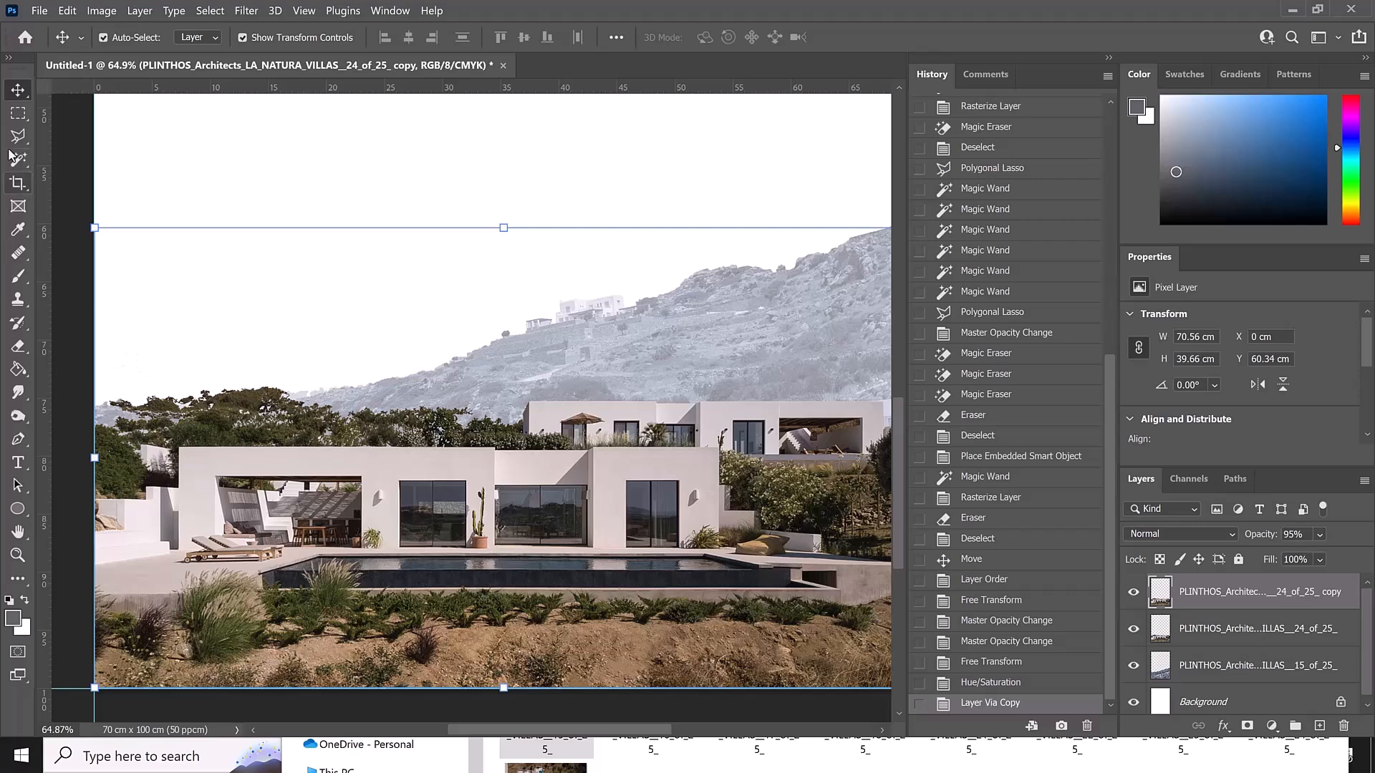
click(18, 113)
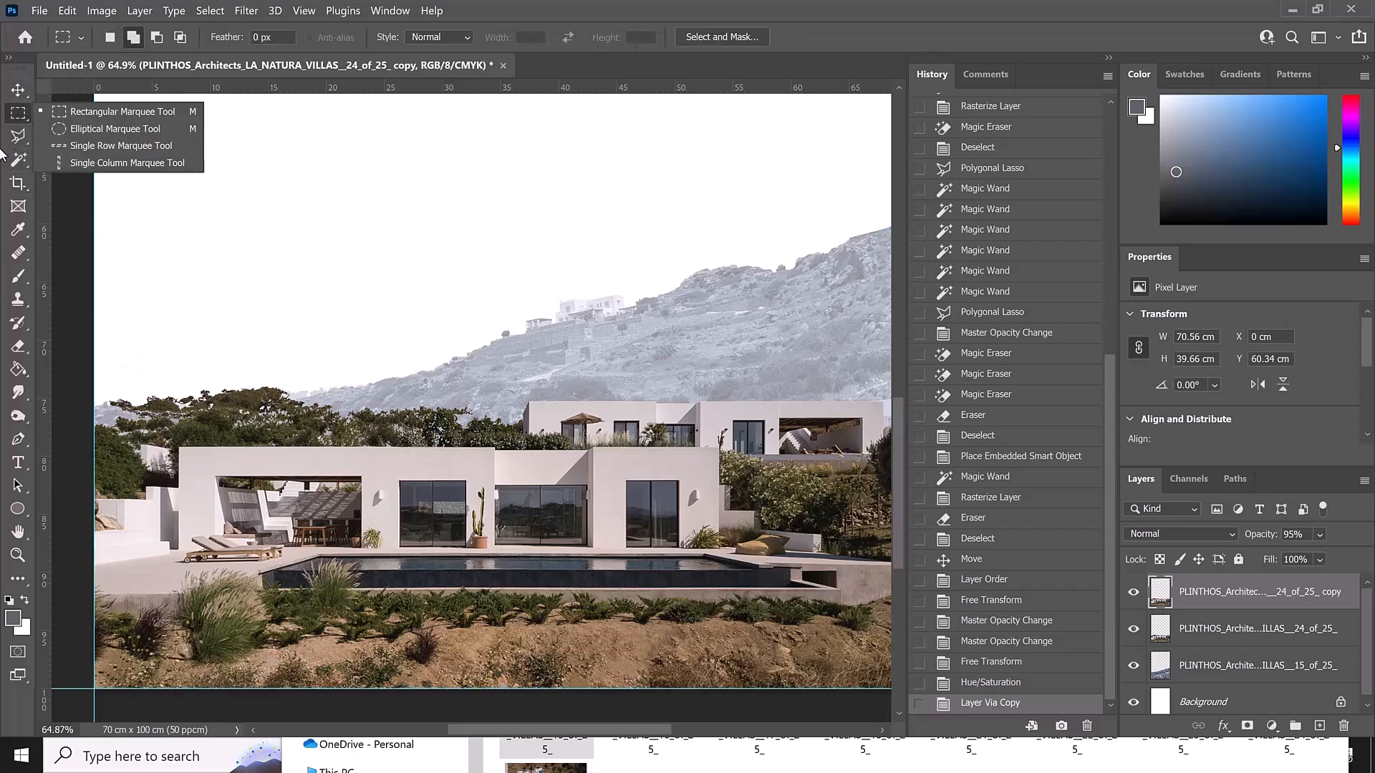
click(75, 109)
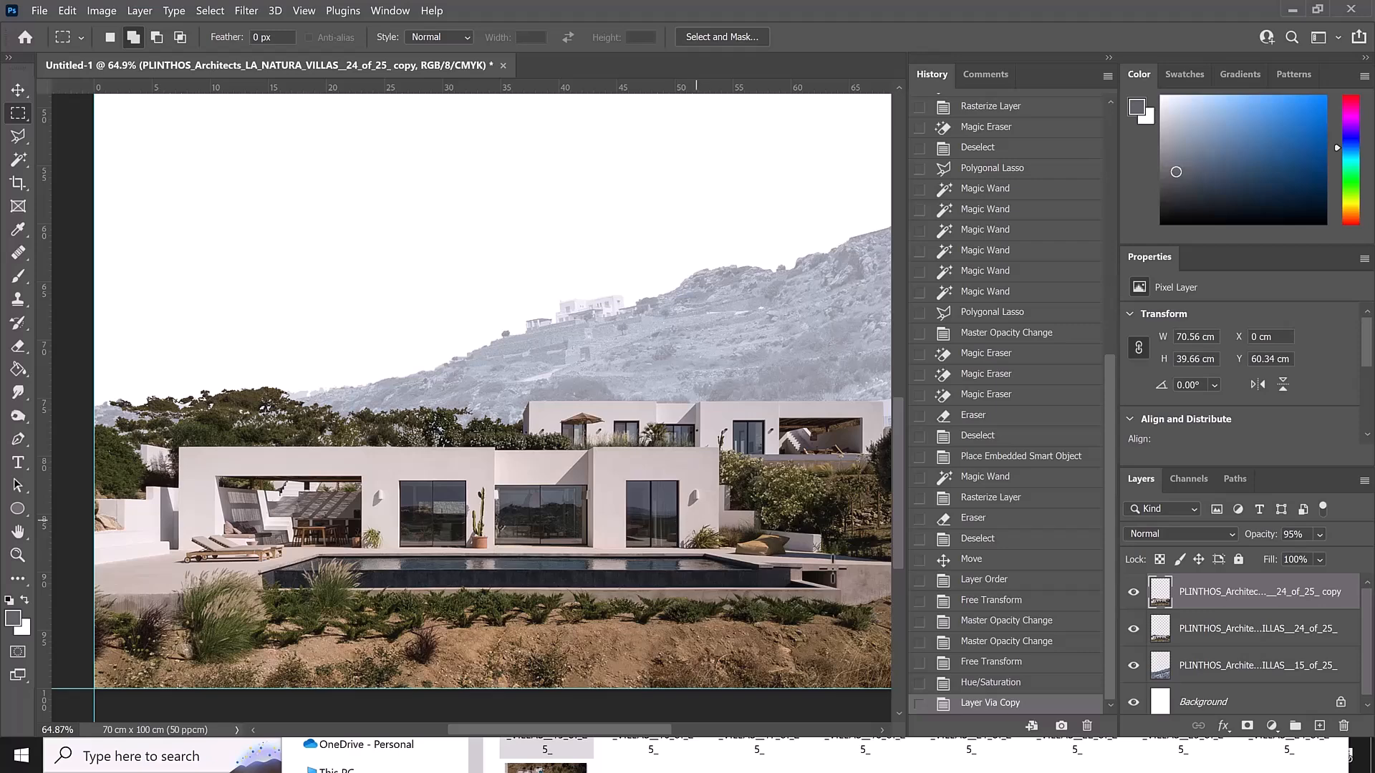
click(1134, 629)
- Select the three glazed openings of the front villa with the Rectangular Marquee on the copied layer
scroll(712, 540, up, 1)
scroll(700, 546, up, 3)
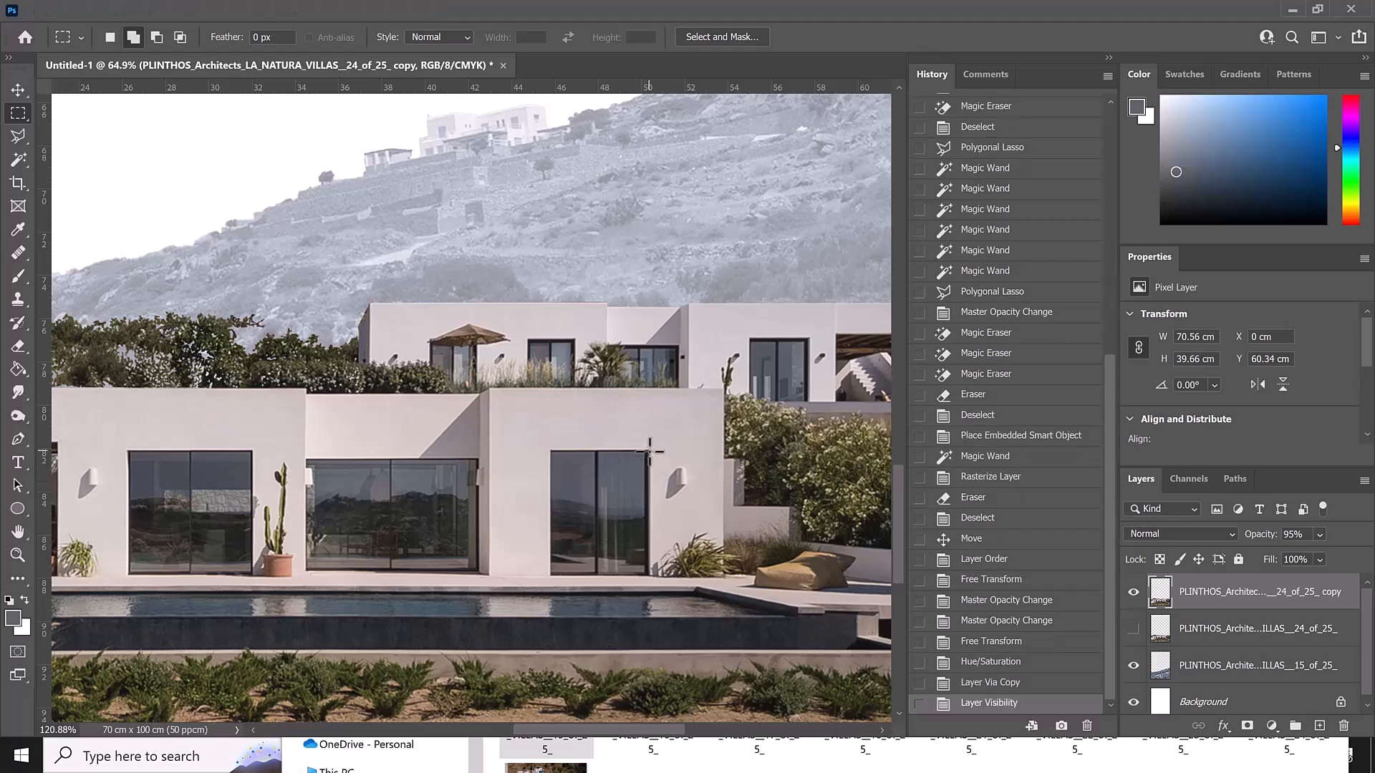
drag(649, 450, 551, 576)
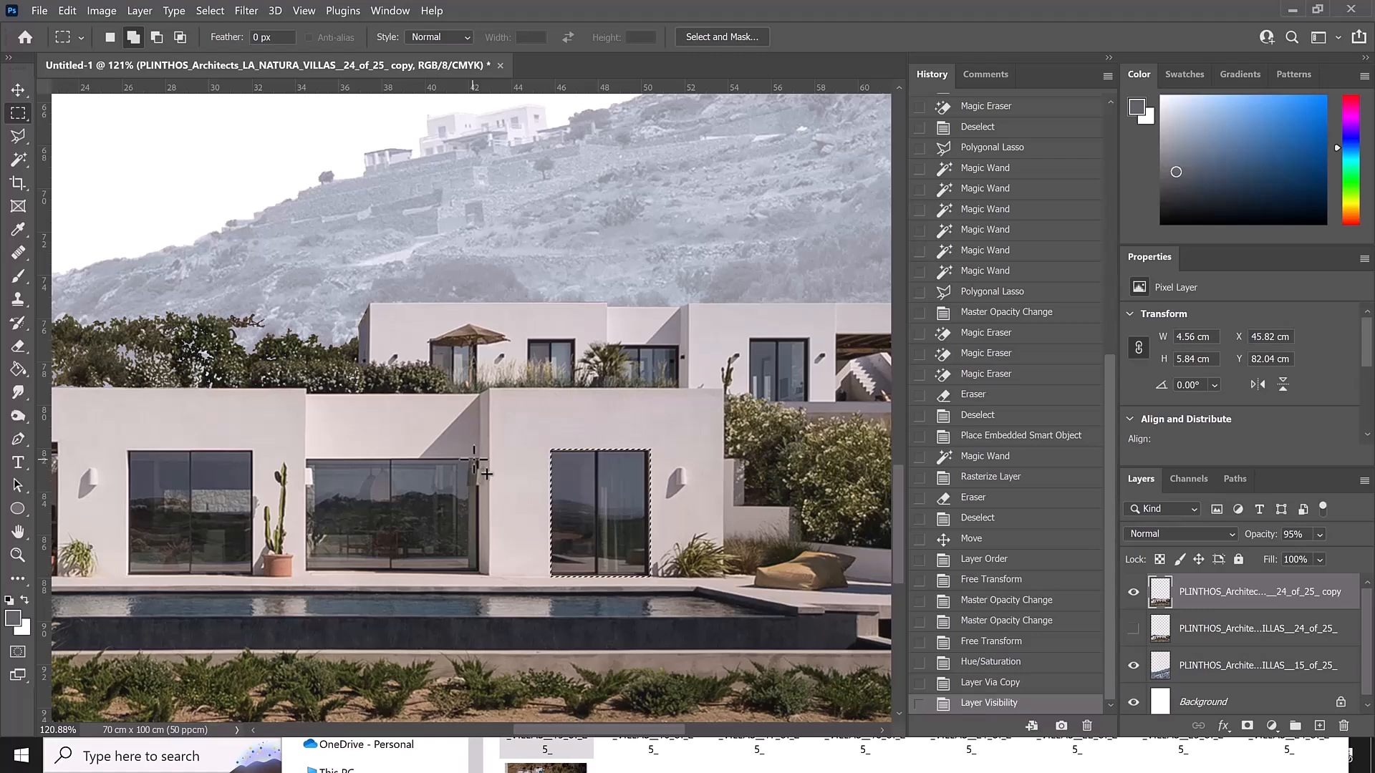
drag(478, 460, 308, 573)
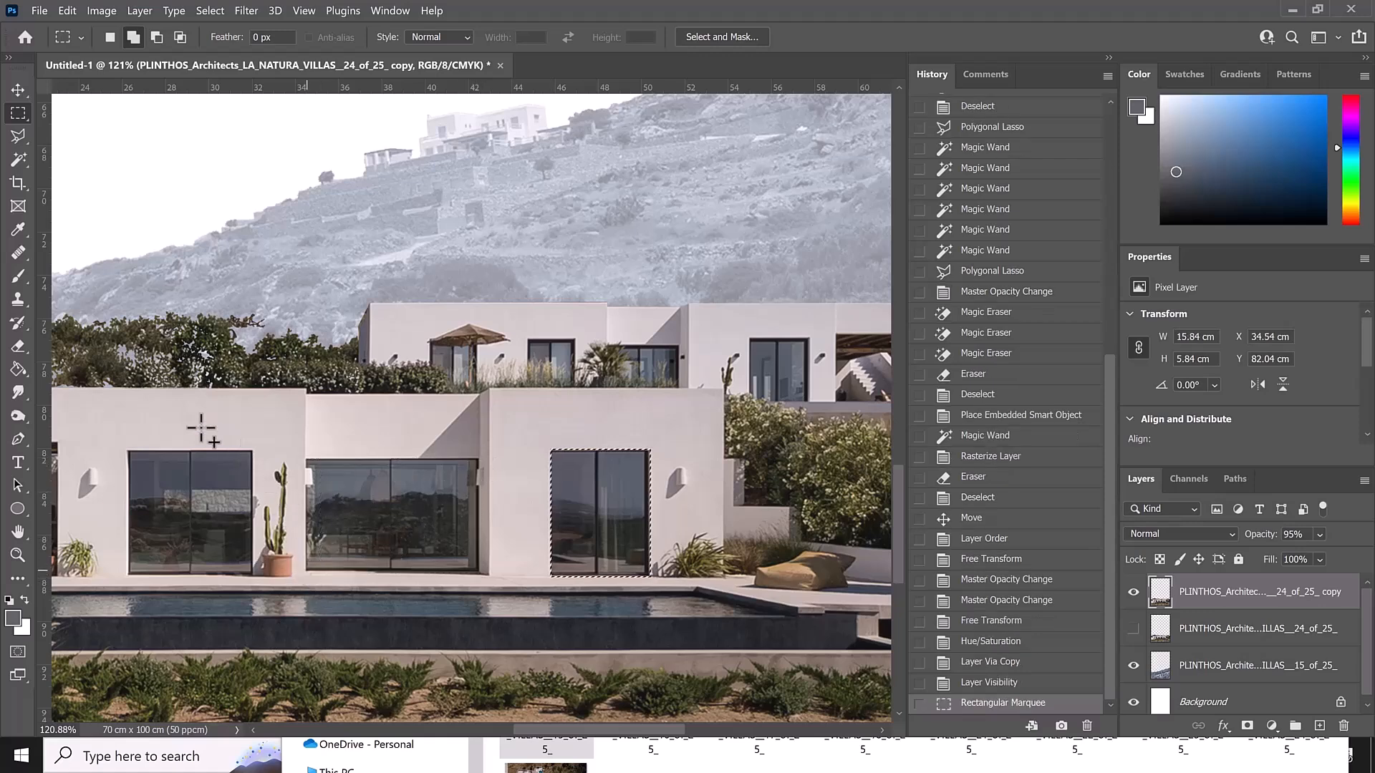
drag(129, 451, 232, 556)
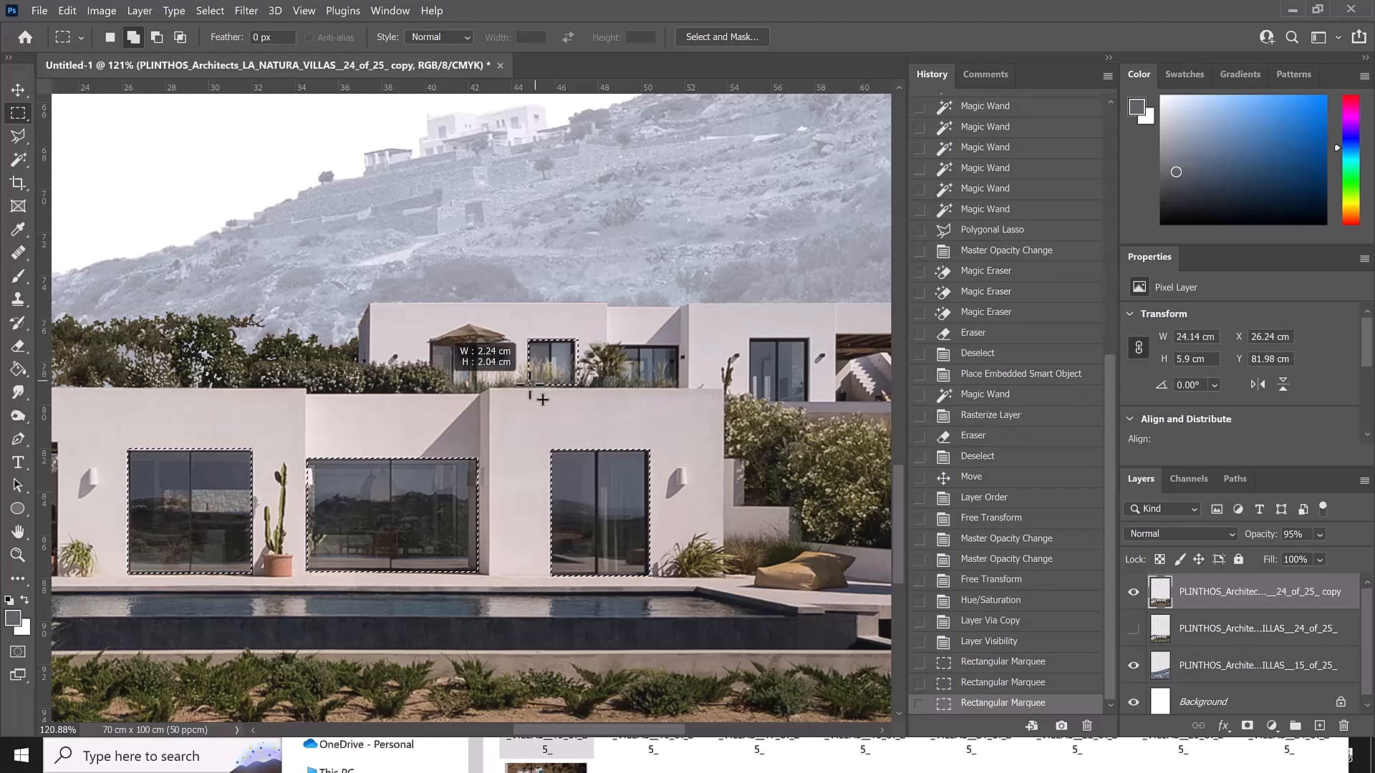
- Add the upper villa's windows and terrace opening, plus the front villa's covered terrace, to the marquee selection
drag(530, 385, 529, 385)
drag(429, 340, 476, 391)
drag(678, 347, 610, 386)
drag(750, 337, 809, 404)
drag(609, 729, 685, 730)
drag(467, 333, 621, 400)
scroll(513, 544, left, 8)
scroll(512, 544, down, 3)
drag(328, 467, 124, 568)
- Add the swimming pool and the sun loungers to the selection with the Polygonal Lasso
click(18, 136)
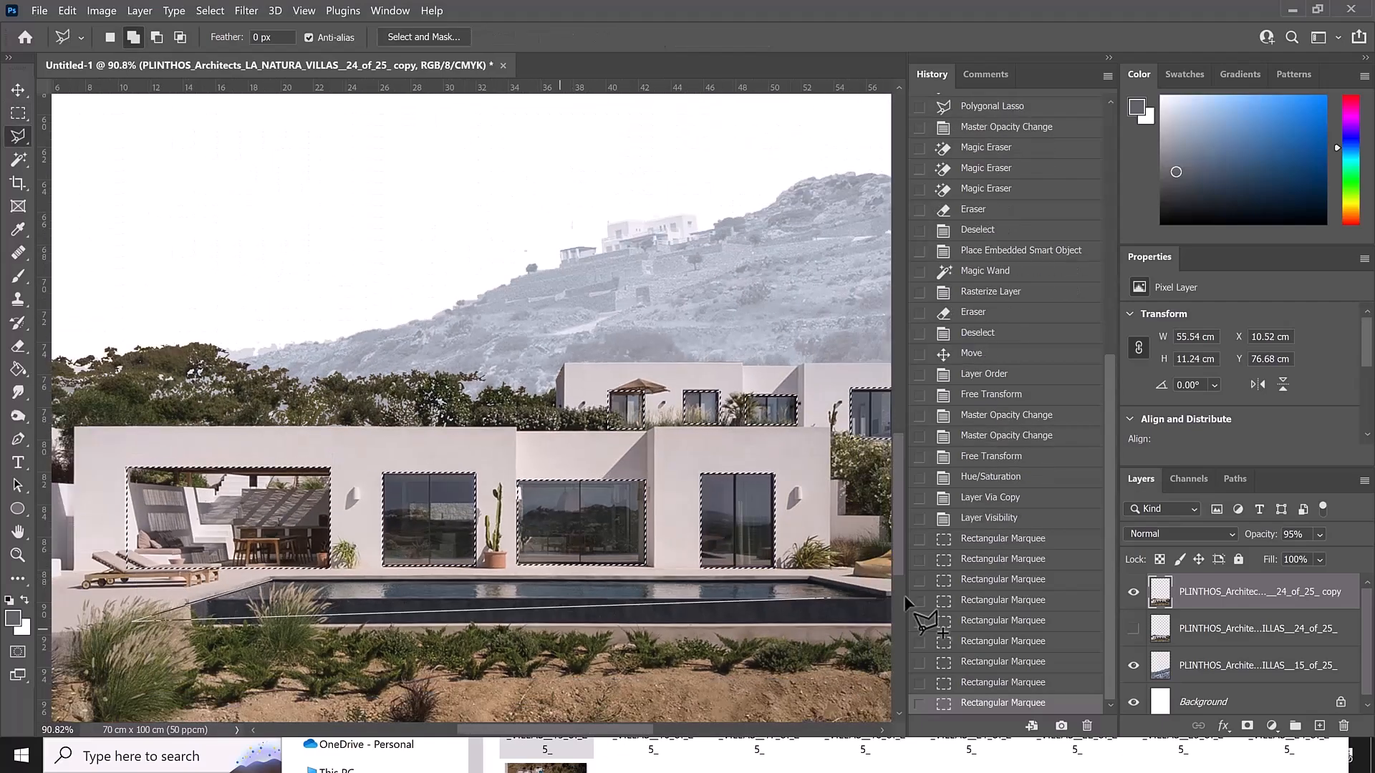
scroll(502, 573, right, 3)
click(614, 578)
click(613, 579)
scroll(430, 573, left, 5)
scroll(215, 587, up, 3)
click(225, 589)
click(156, 600)
click(191, 629)
click(143, 636)
click(203, 649)
click(320, 651)
click(373, 643)
double_click(374, 623)
scroll(122, 636, up, 4)
scroll(613, 609, down, 11)
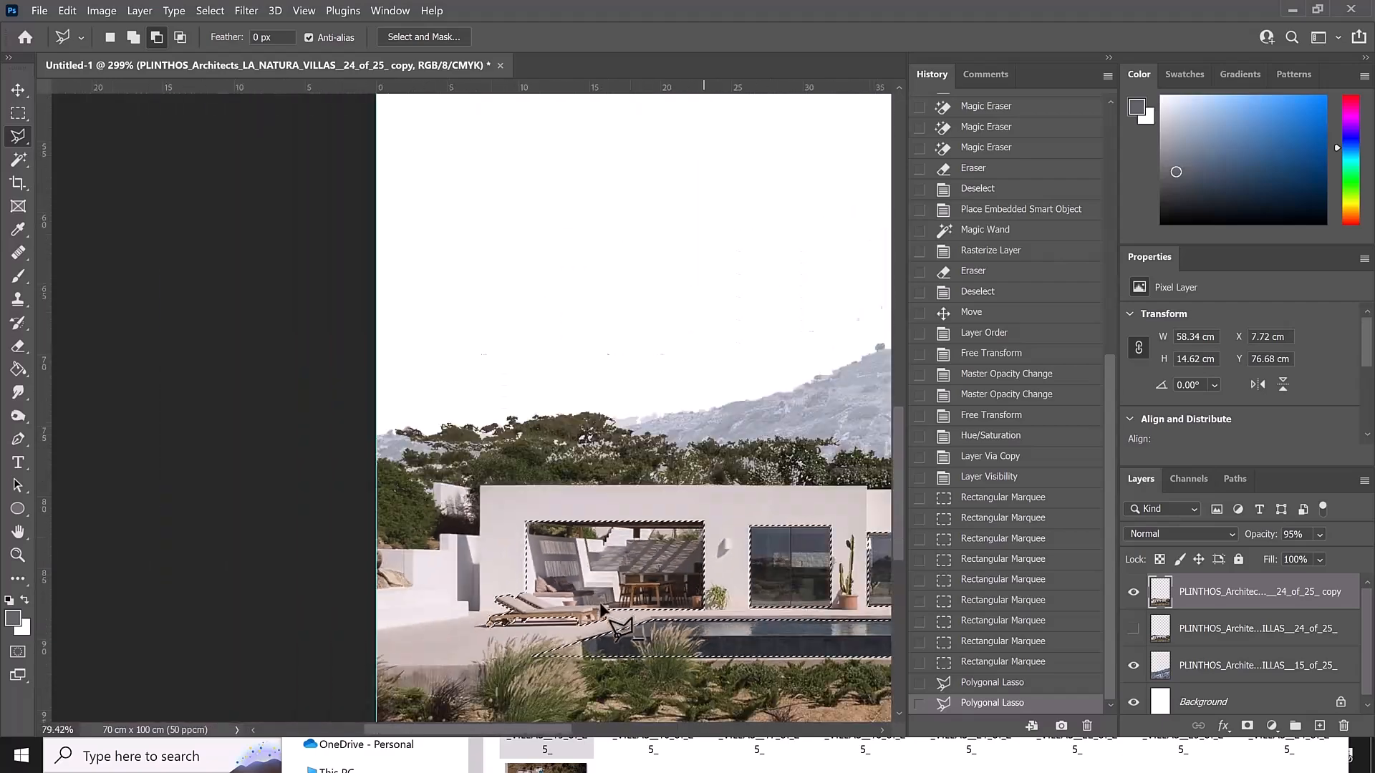
- Add the upper terrace's parasol and the beanbag near the pool to the selection with the Polygonal Lasso
scroll(787, 613, up, 6)
scroll(785, 611, down, 6)
scroll(501, 429, up, 6)
scroll(429, 501, up, 3)
click(434, 550)
click(503, 519)
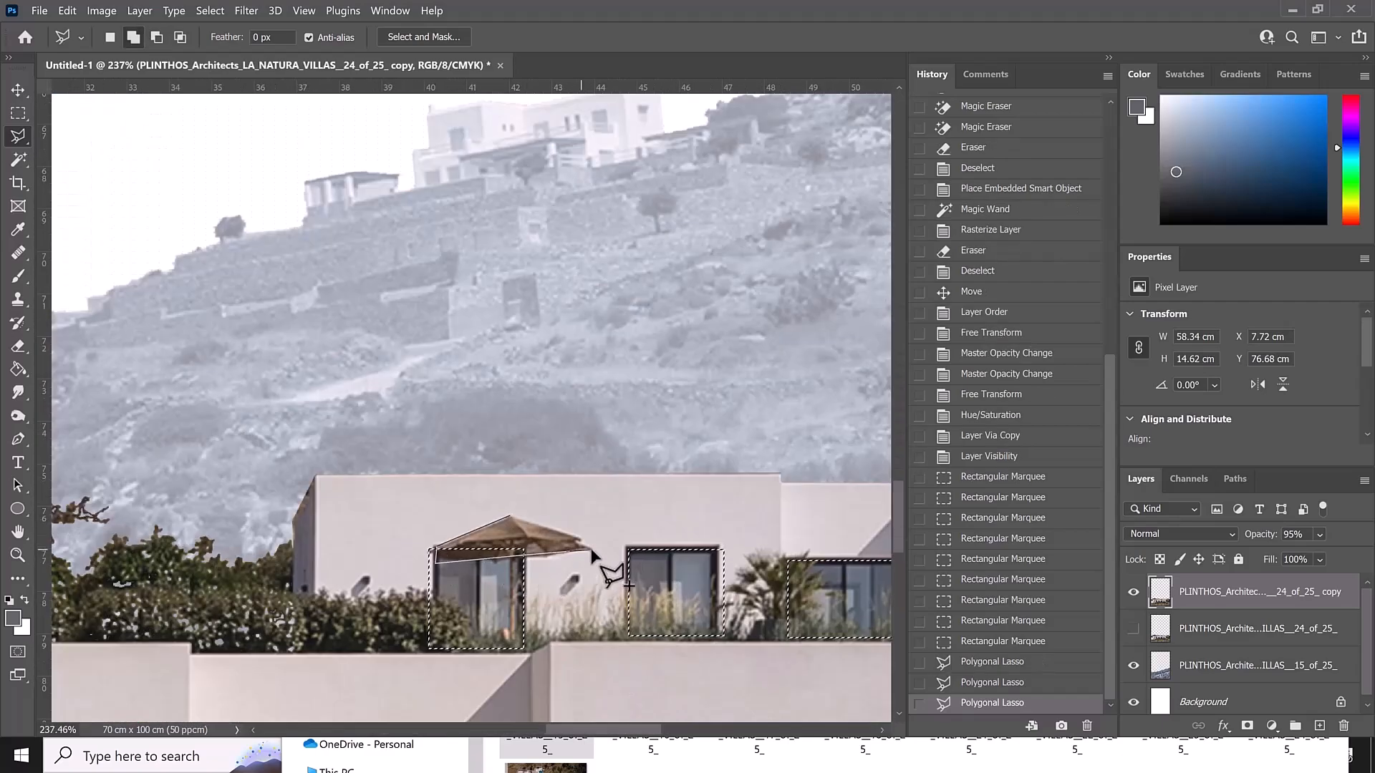
double_click(581, 553)
scroll(523, 573, down, 6)
scroll(779, 581, up, 3)
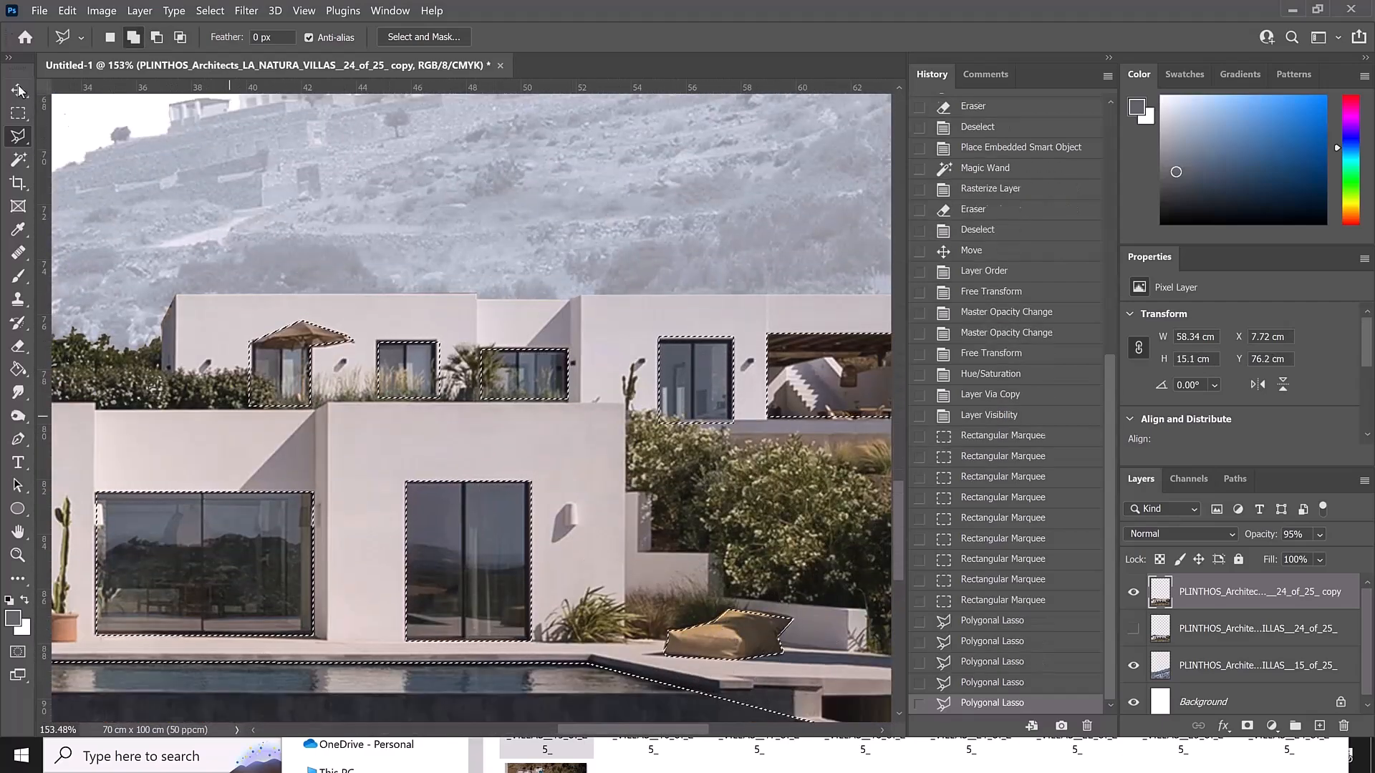
- Copy the selected windows, terraces, pool and furniture from the villa copy onto a new layer
key(v)
scroll(306, 333, down, 2)
scroll(566, 723, down, 2)
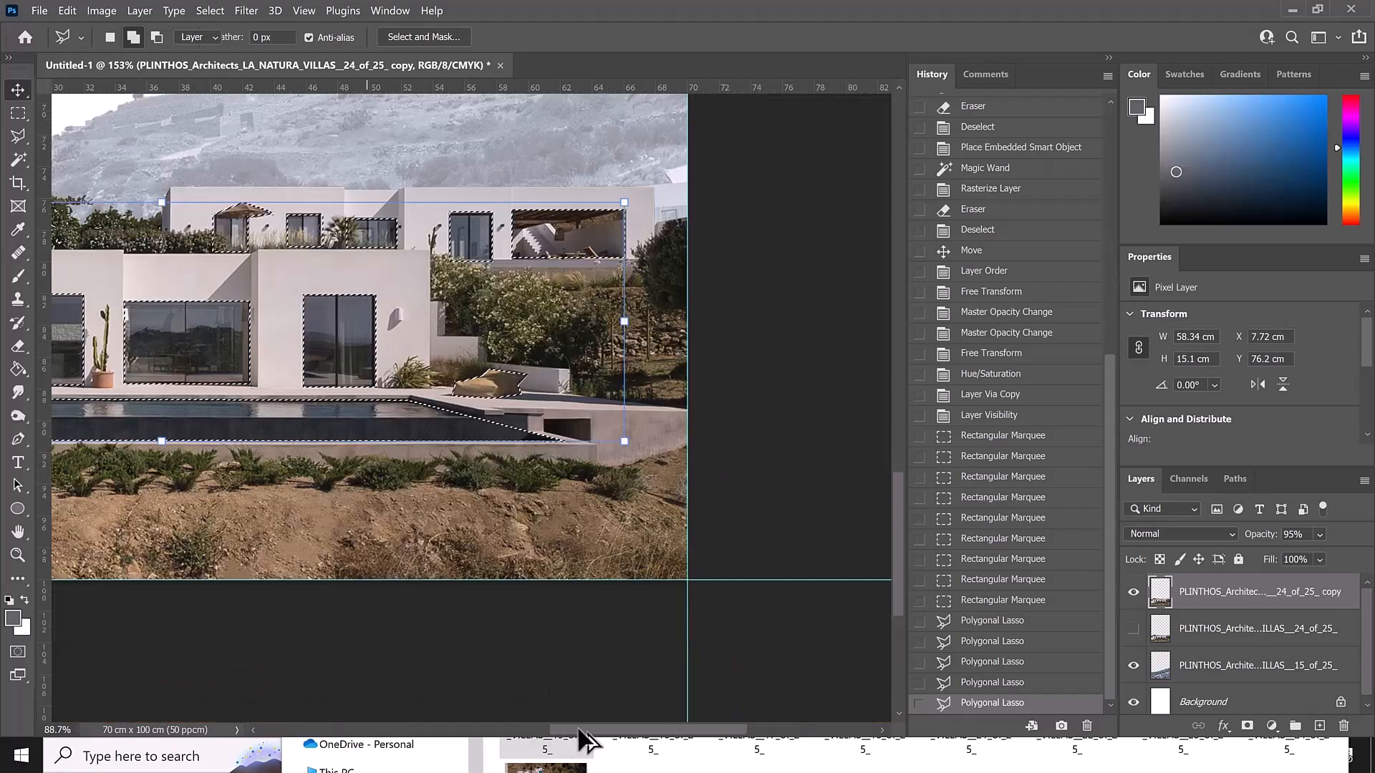
drag(538, 729, 493, 731)
scroll(546, 364, up, 2)
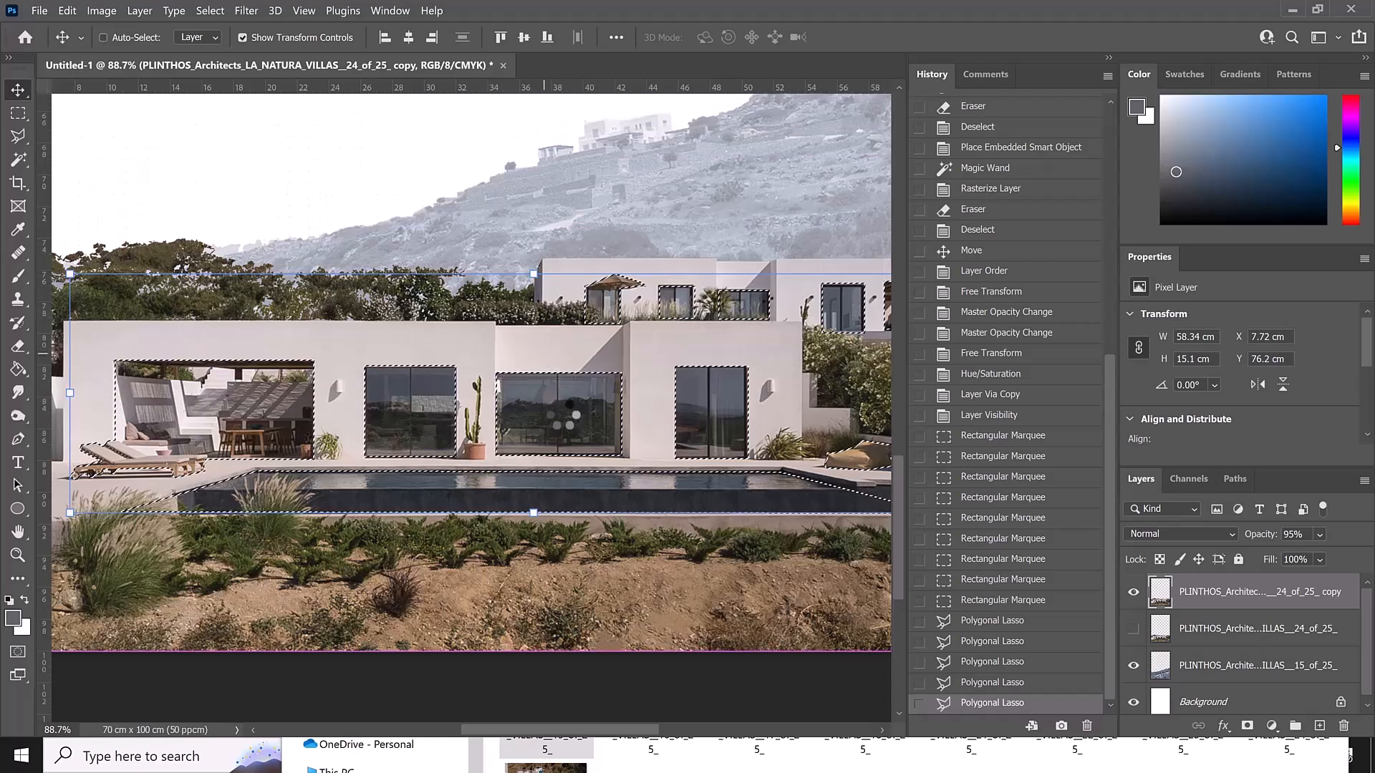
key(ctrl+d)
key(ctrl+shift+alt+n)
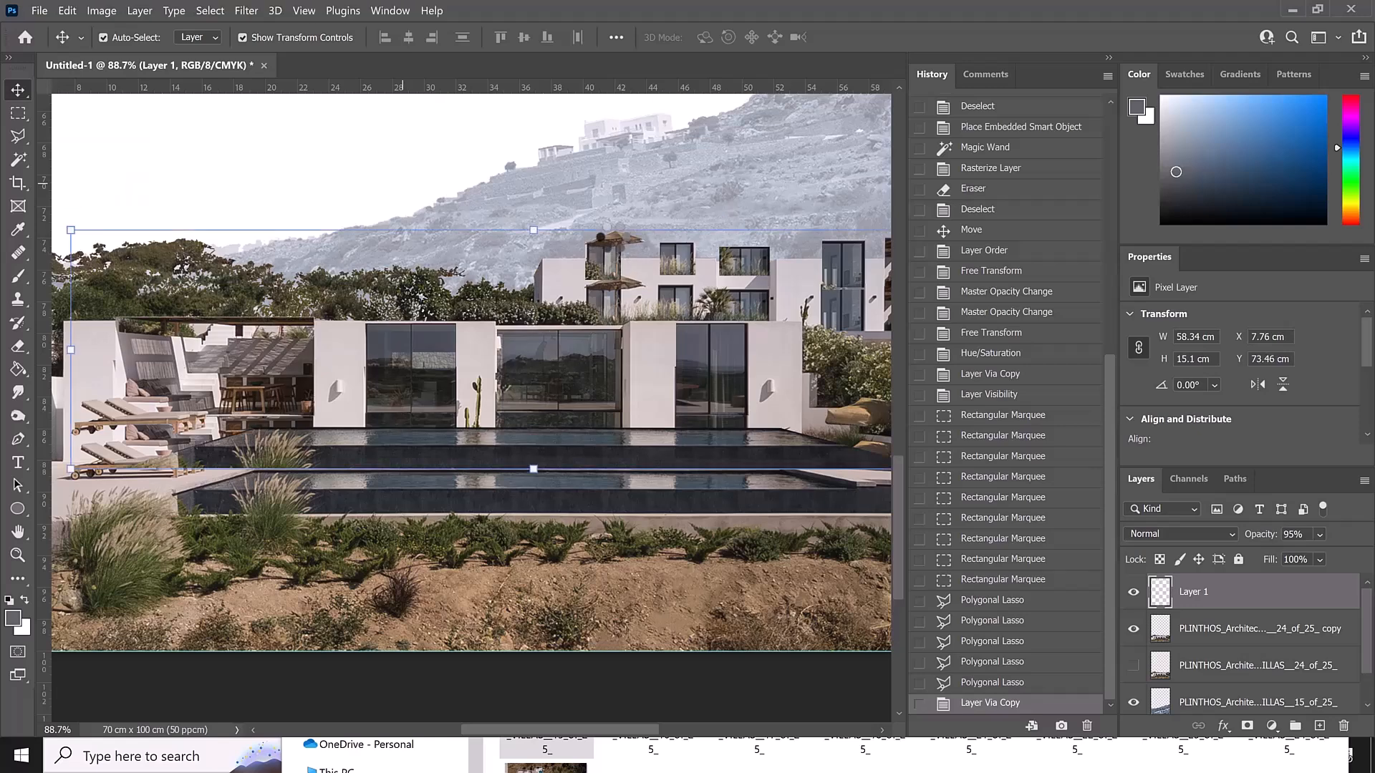
- Move the layer of copied openings and furniture aside to check its cut-outs, and undo the move
drag(620, 245, 502, 179)
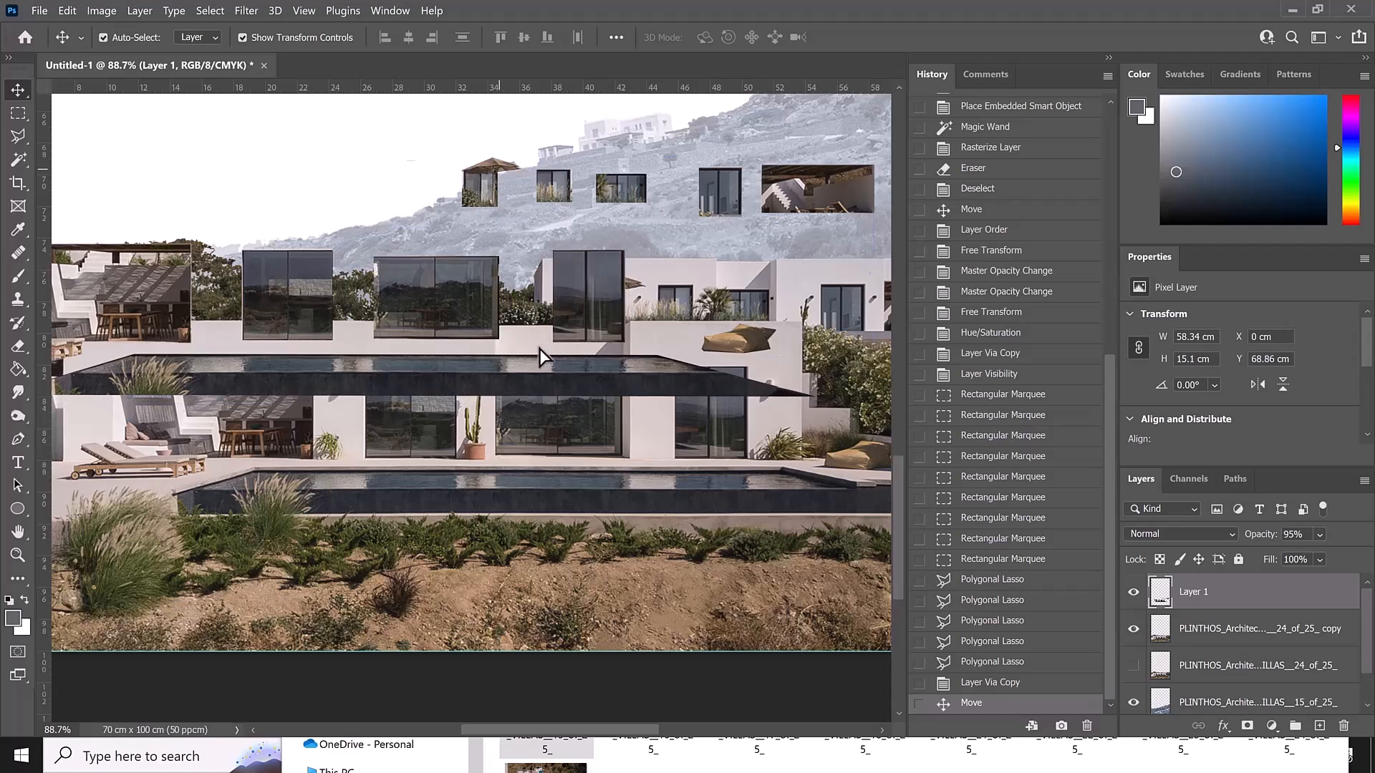
click(605, 401)
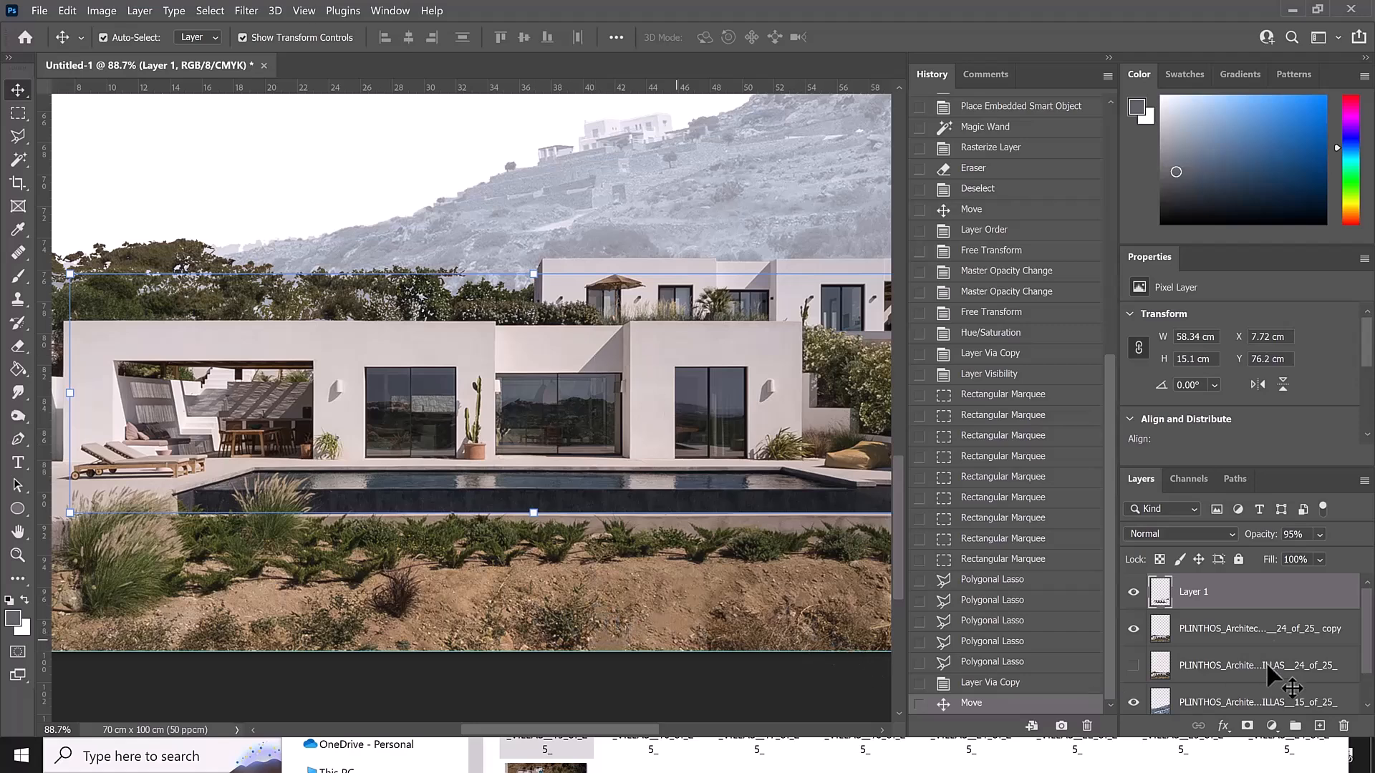
key(ctrl+z)
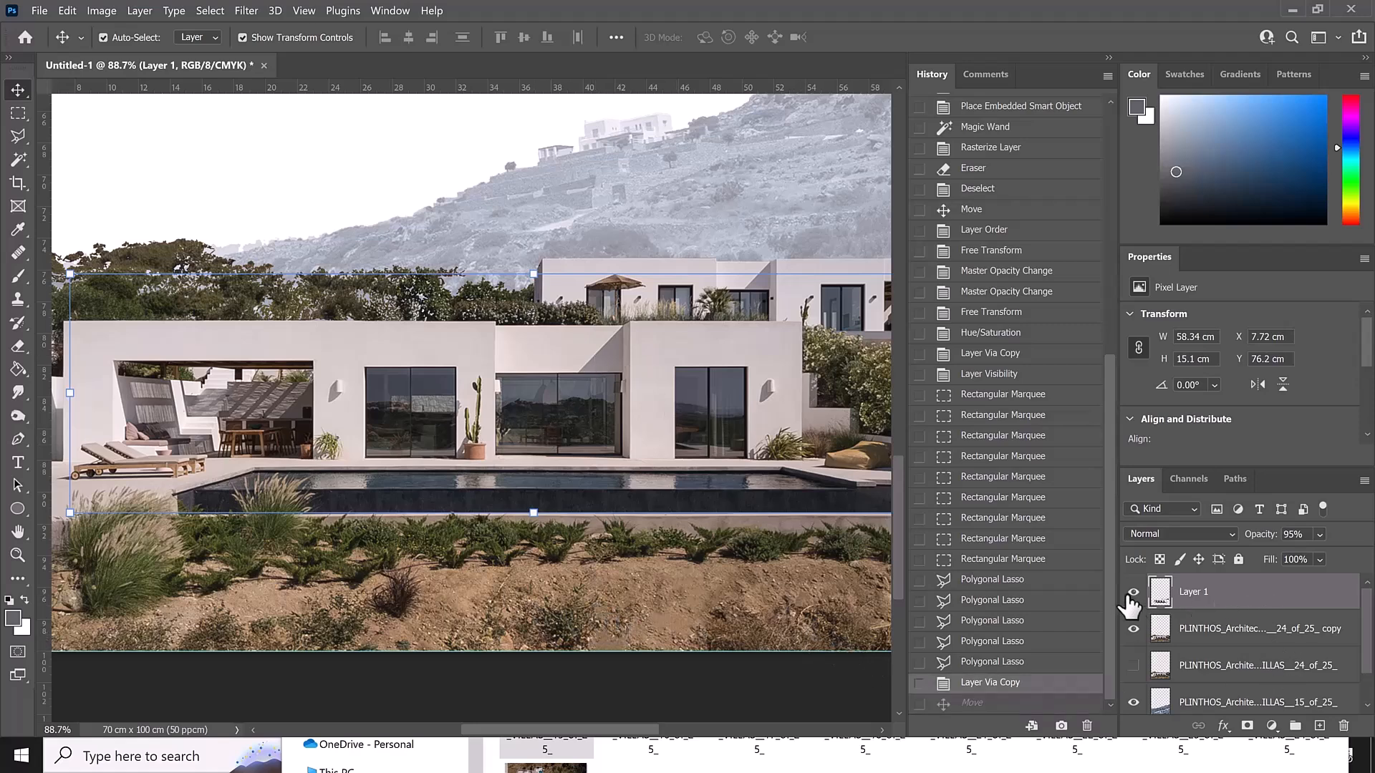
- Hide the layer of copied openings and furniture and make the villa copy layer active
click(1131, 595)
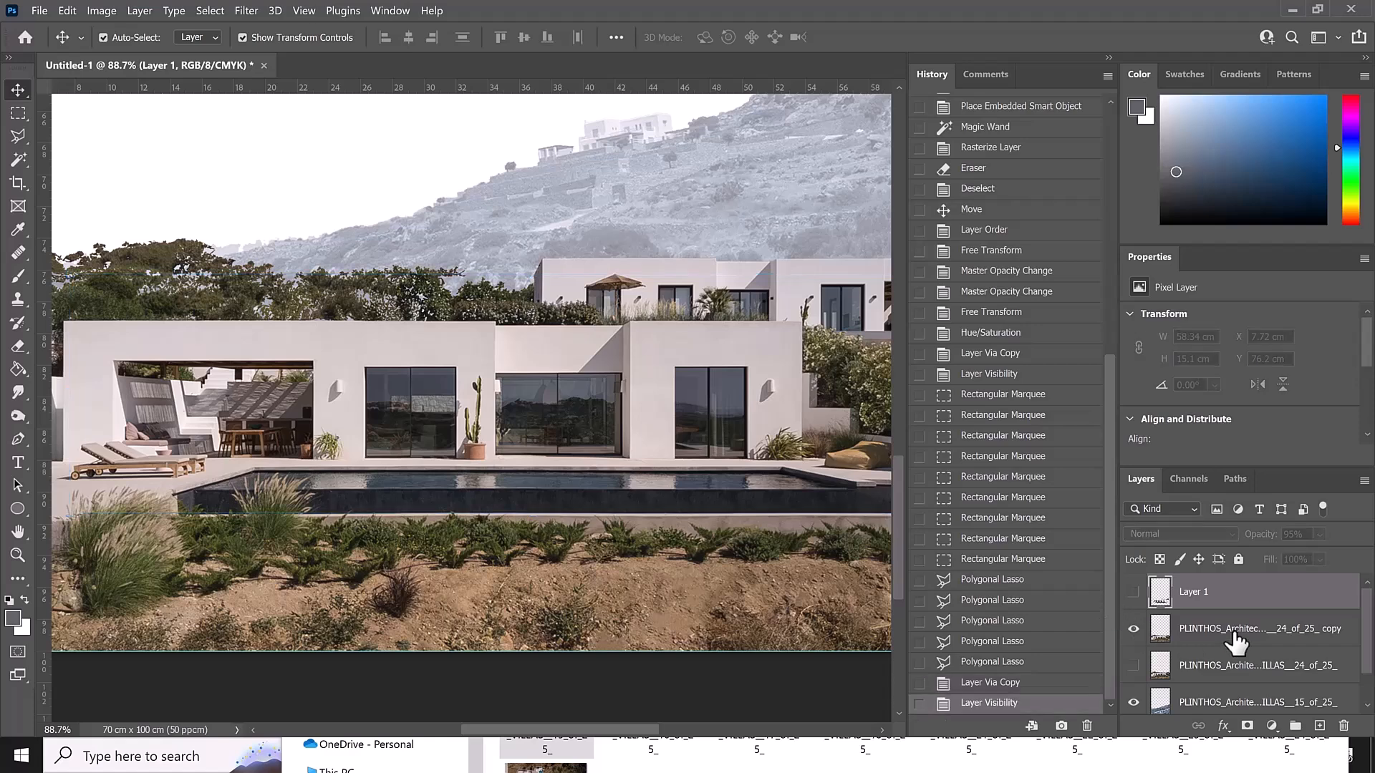
click(628, 507)
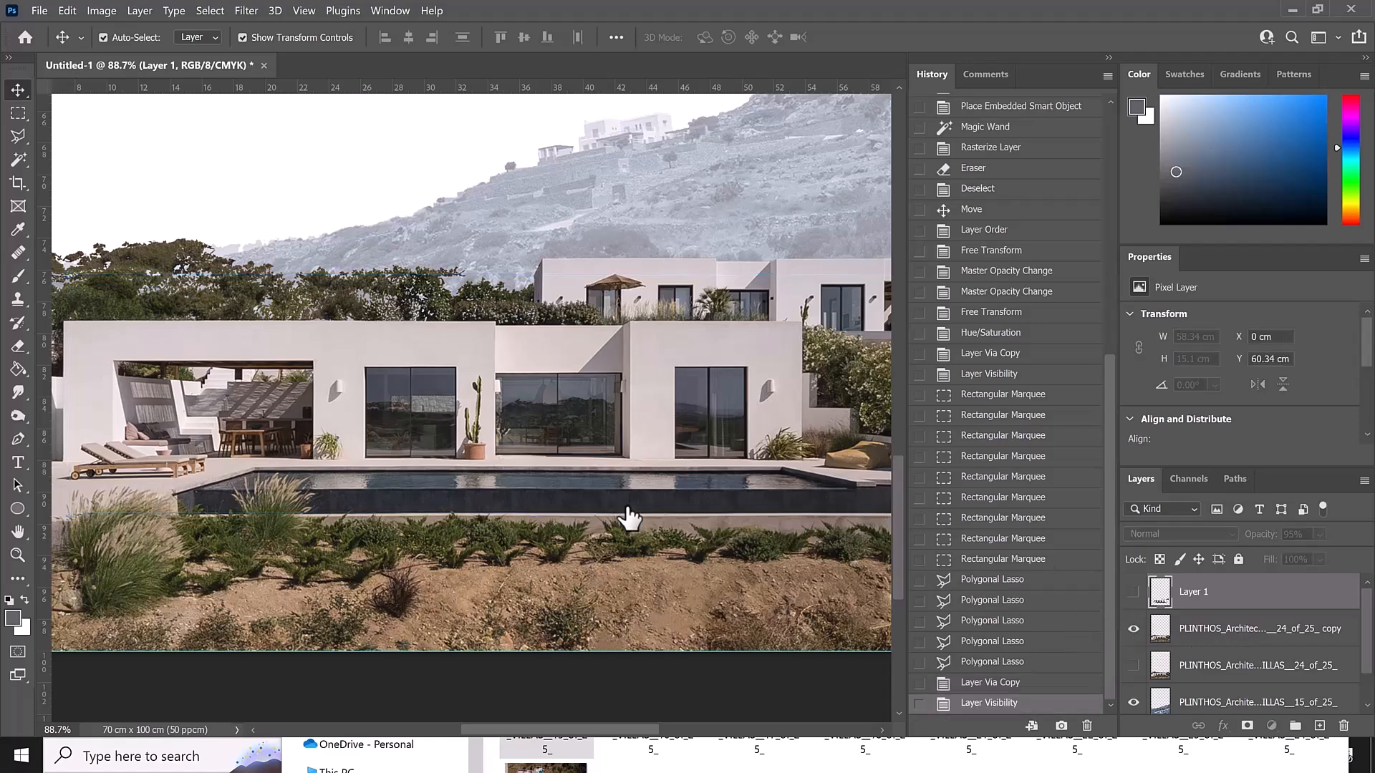
click(1249, 634)
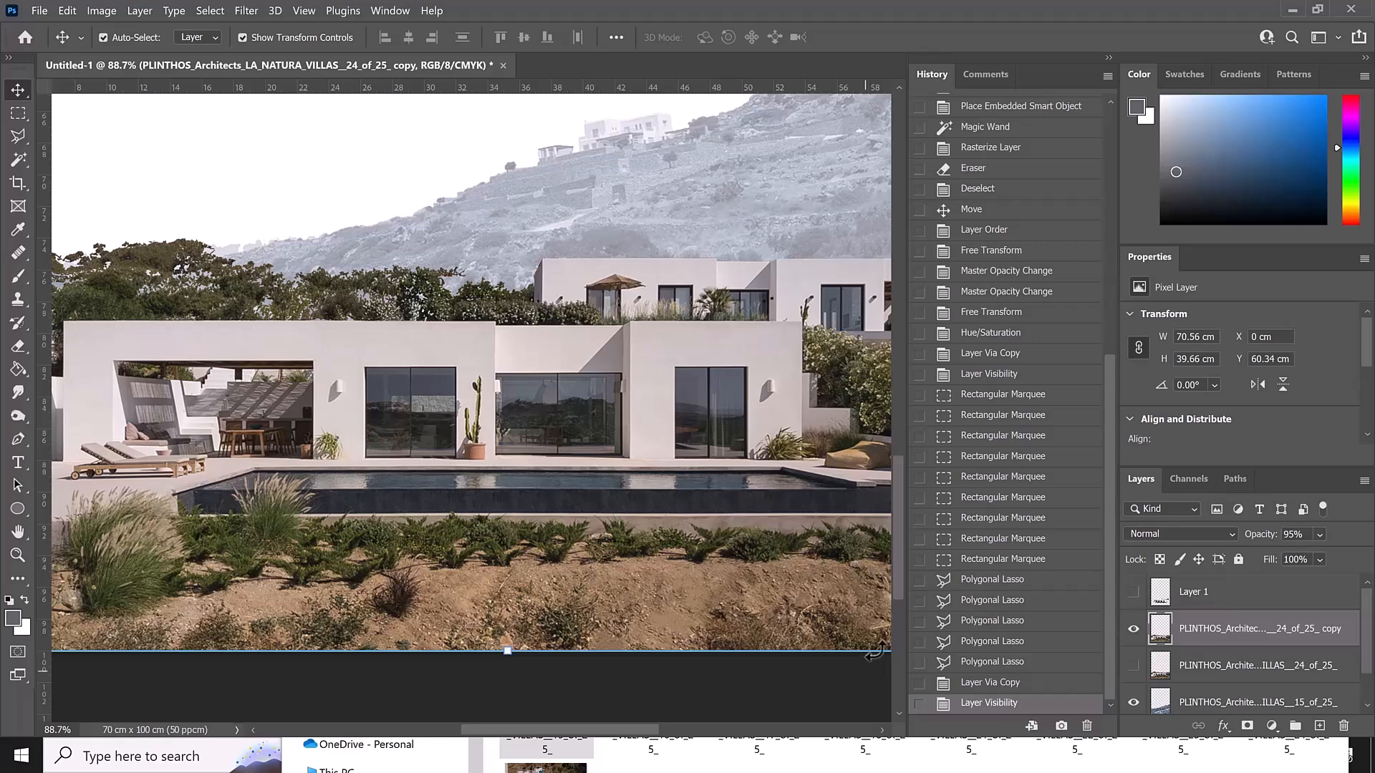
- Colorize the villa copy layer blue-grey with Hue/Saturation, using hue 208, saturation 13 and lightness +4
scroll(605, 455, down, 2)
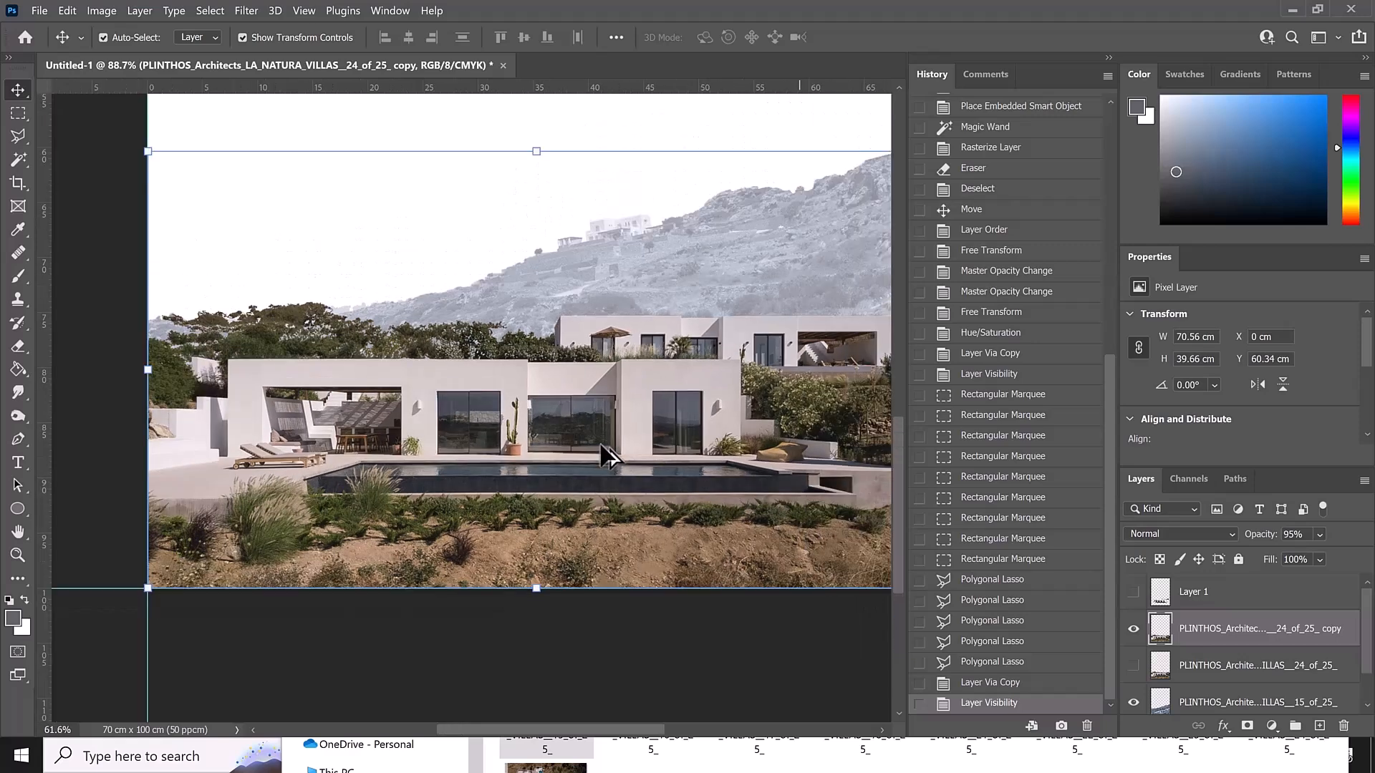
scroll(602, 445, down, 3)
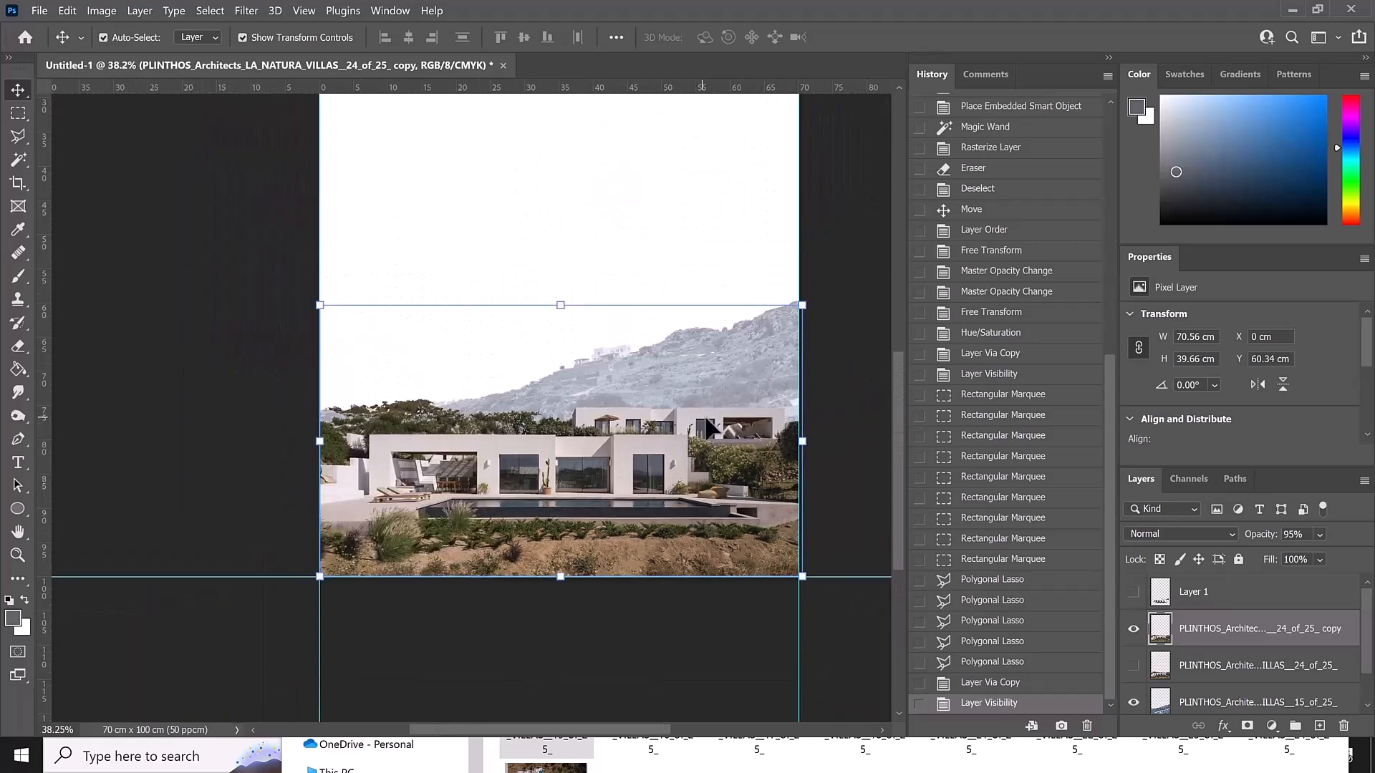
scroll(737, 464, up, 2)
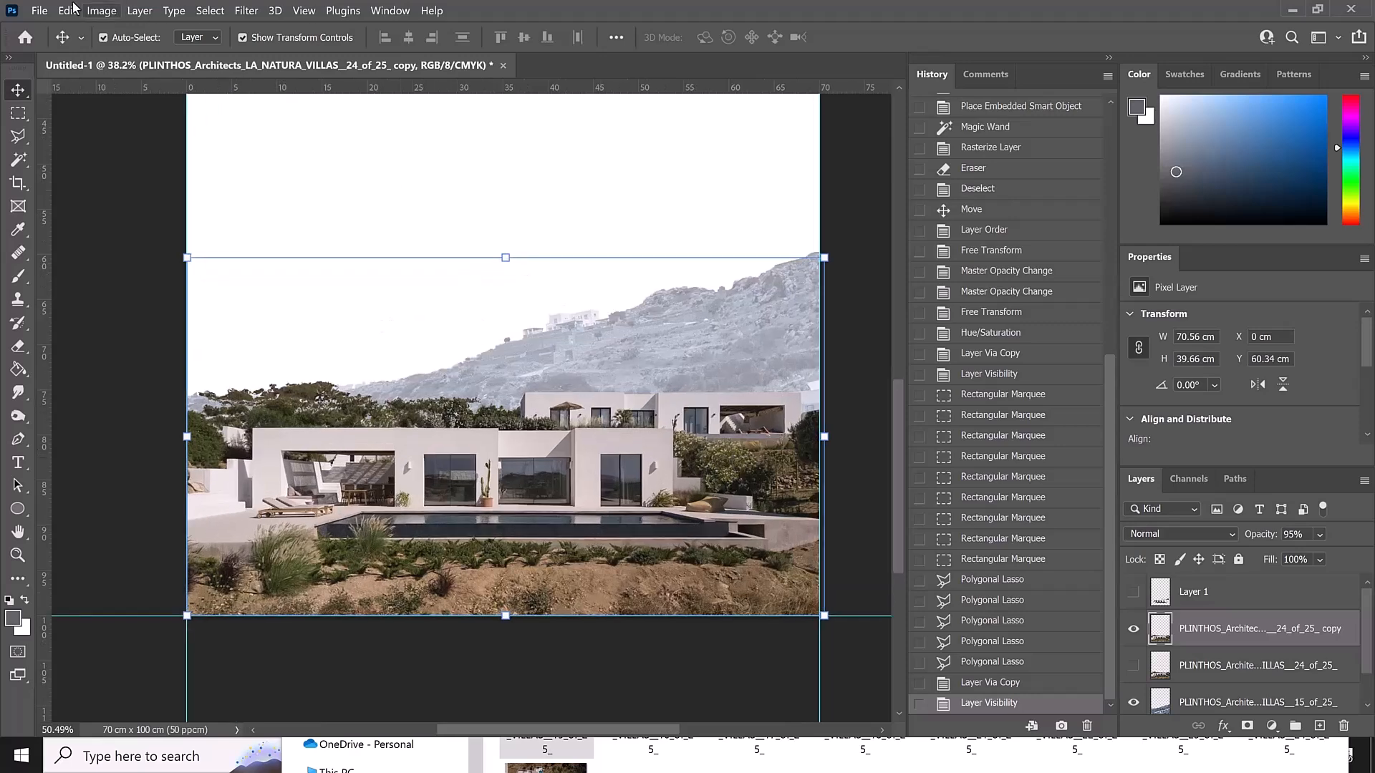
click(109, 15)
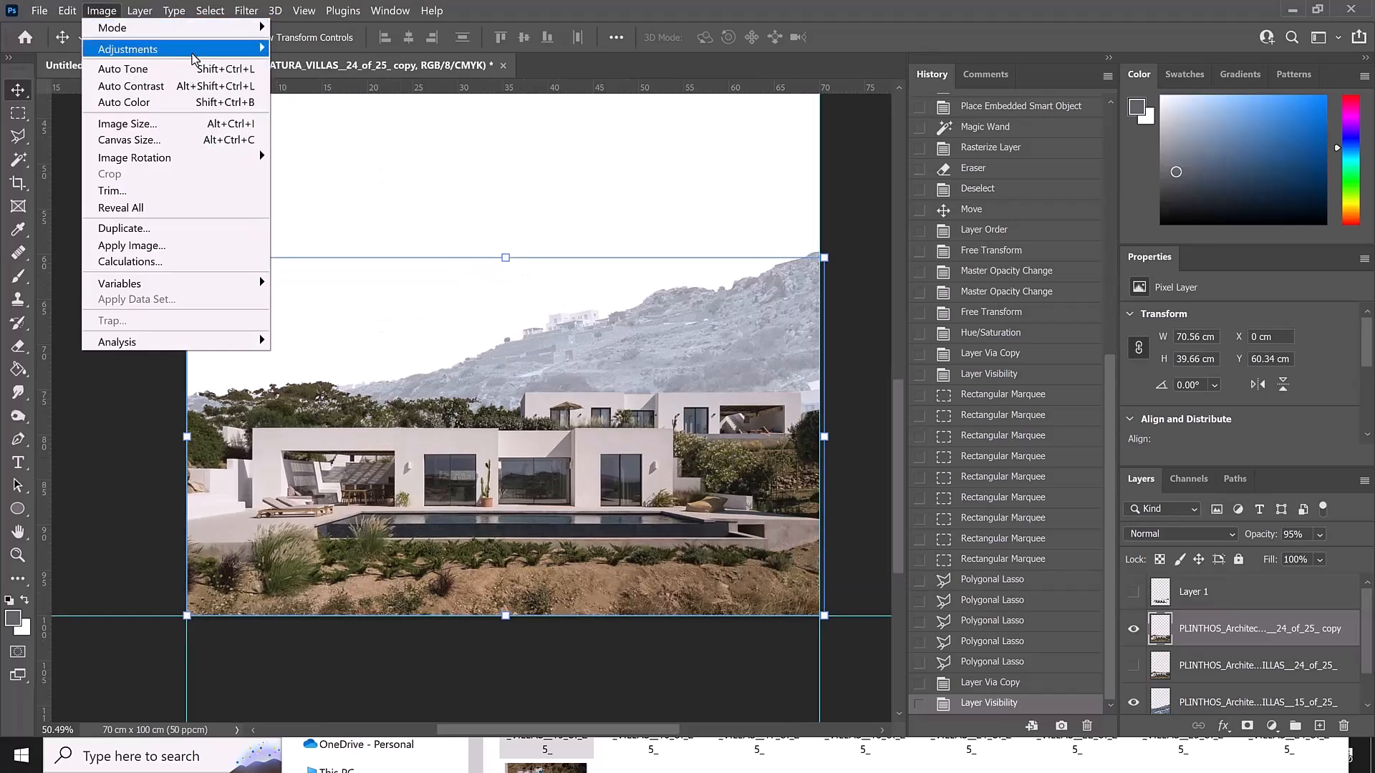
mouse_move(194, 59)
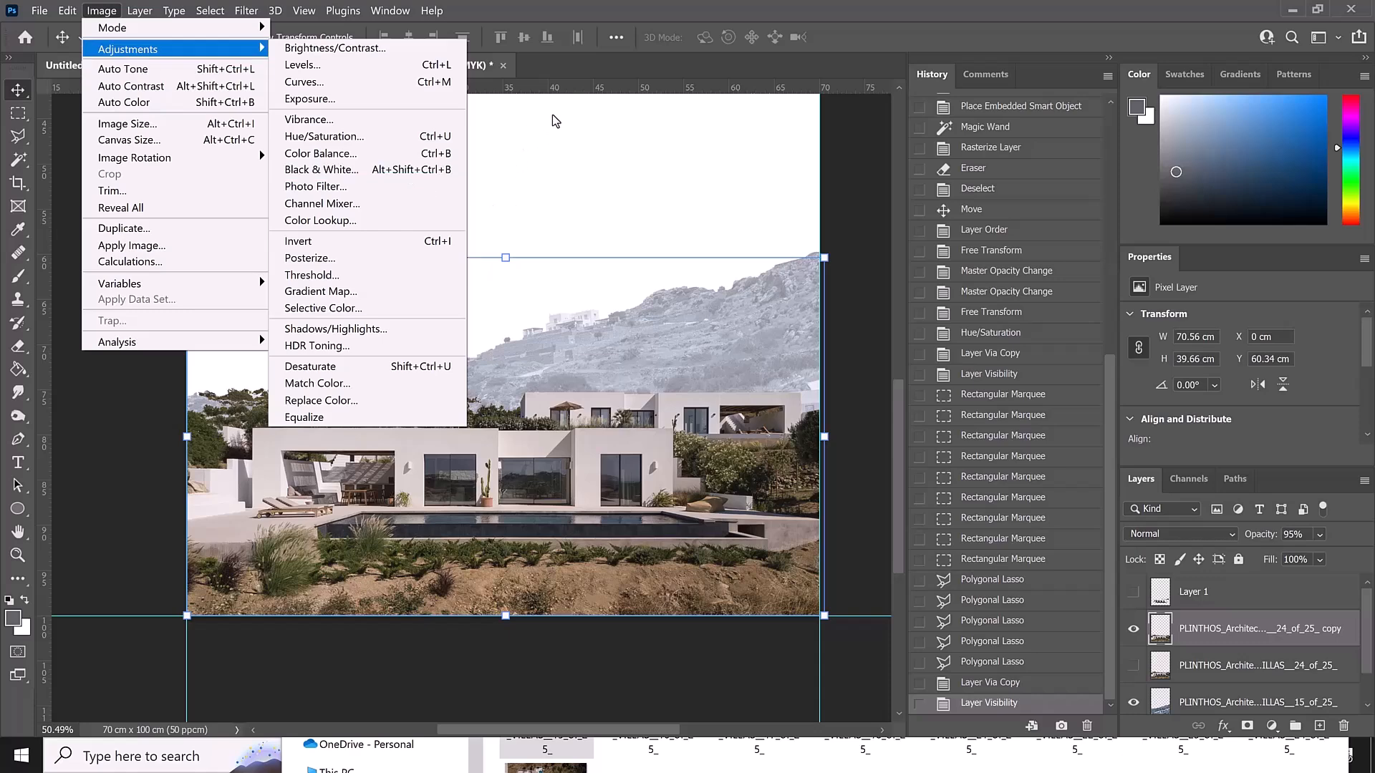
click(317, 139)
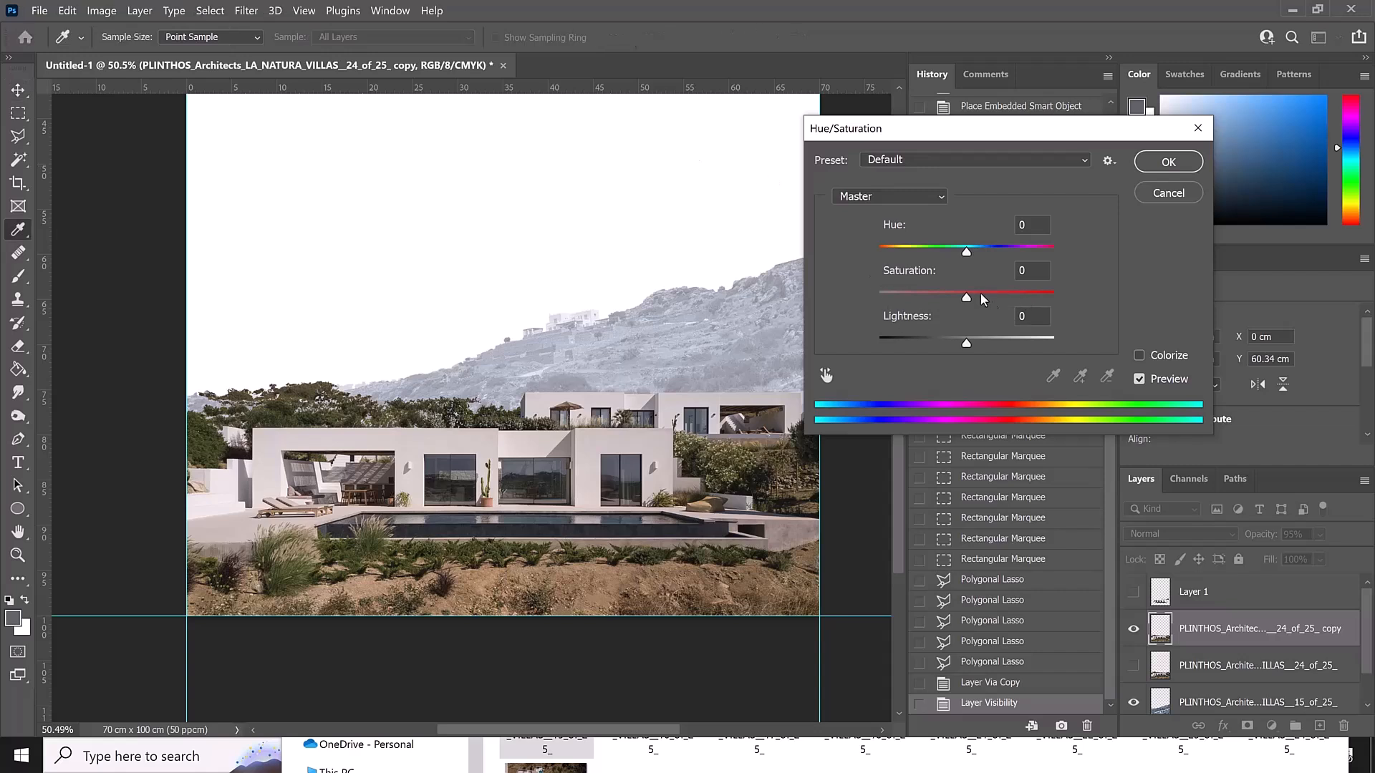
click(1138, 356)
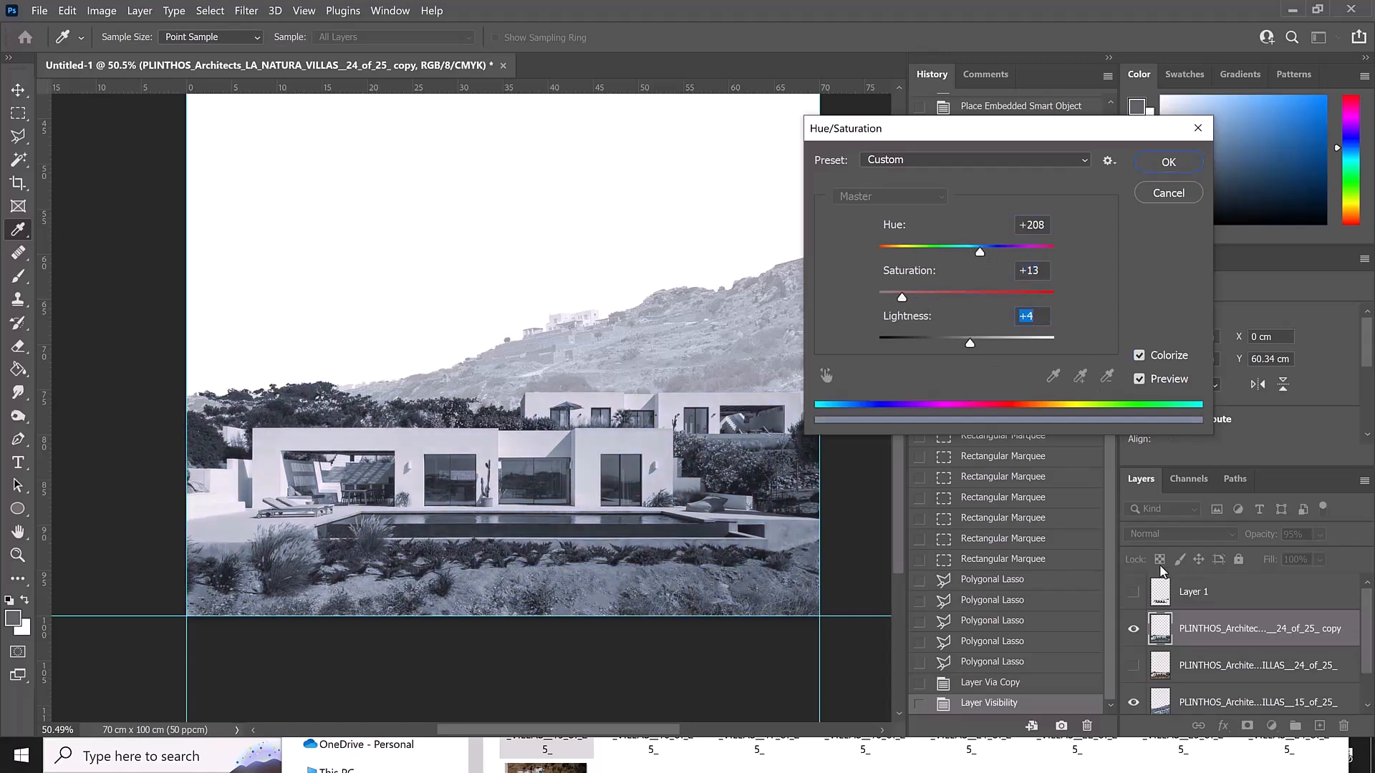
key(Return)
key(v)
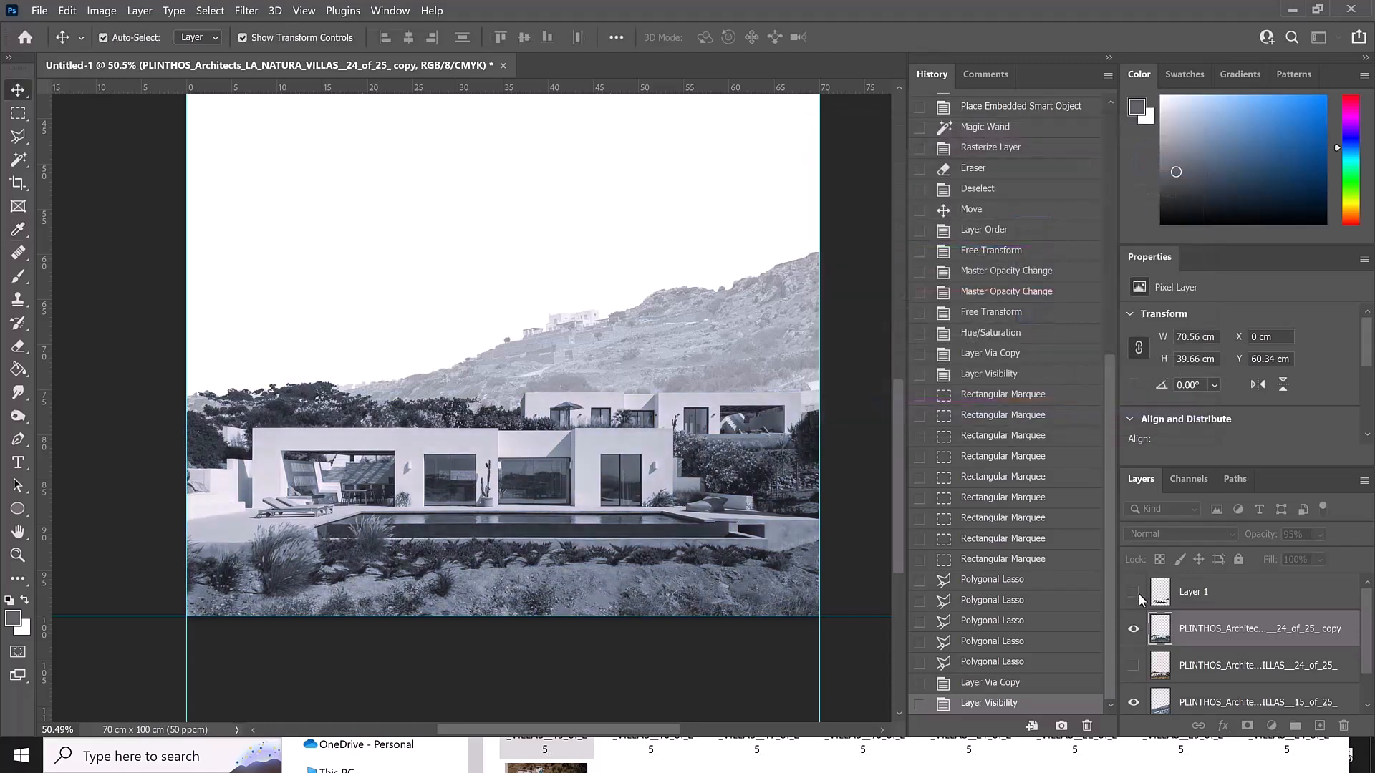
- Show the layer of copied openings and furniture over the colorized villa and check the composition
click(1133, 592)
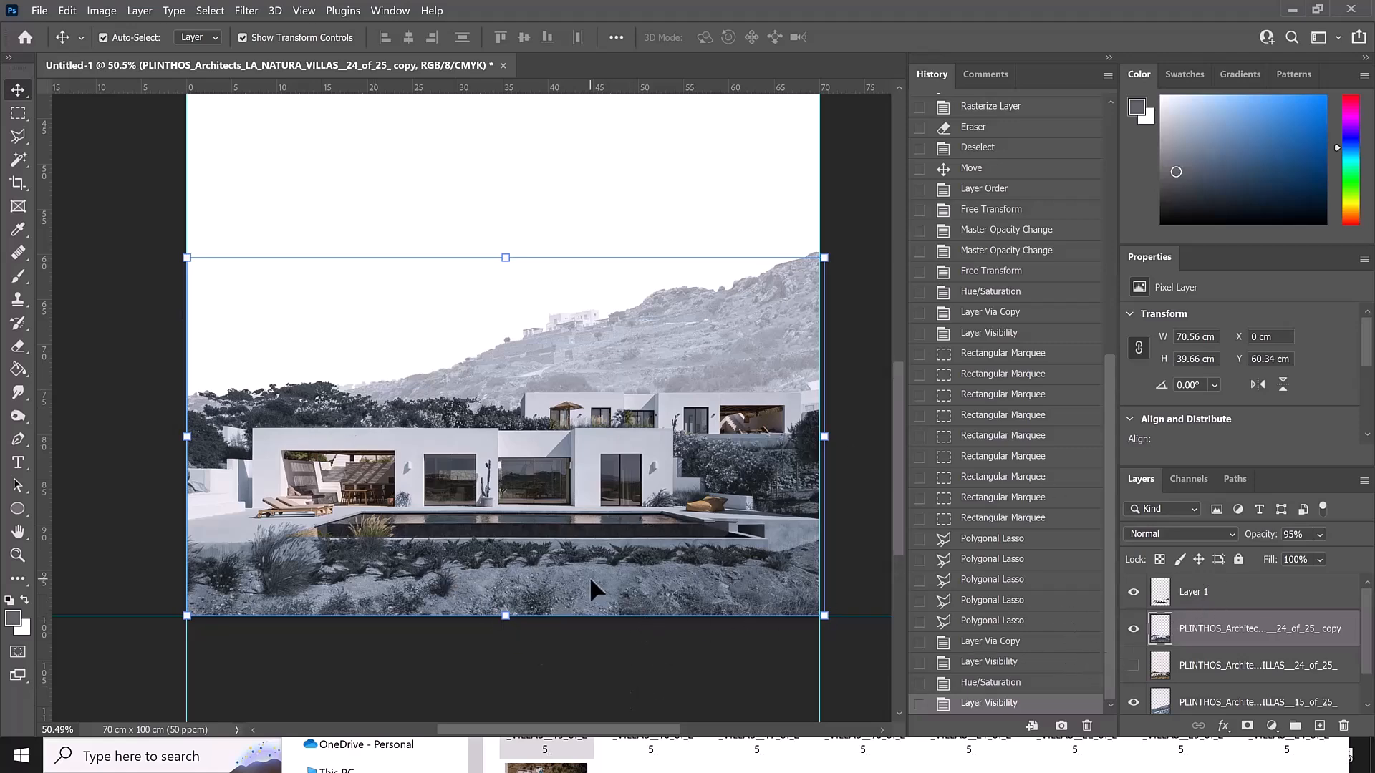
scroll(590, 577, up, 2)
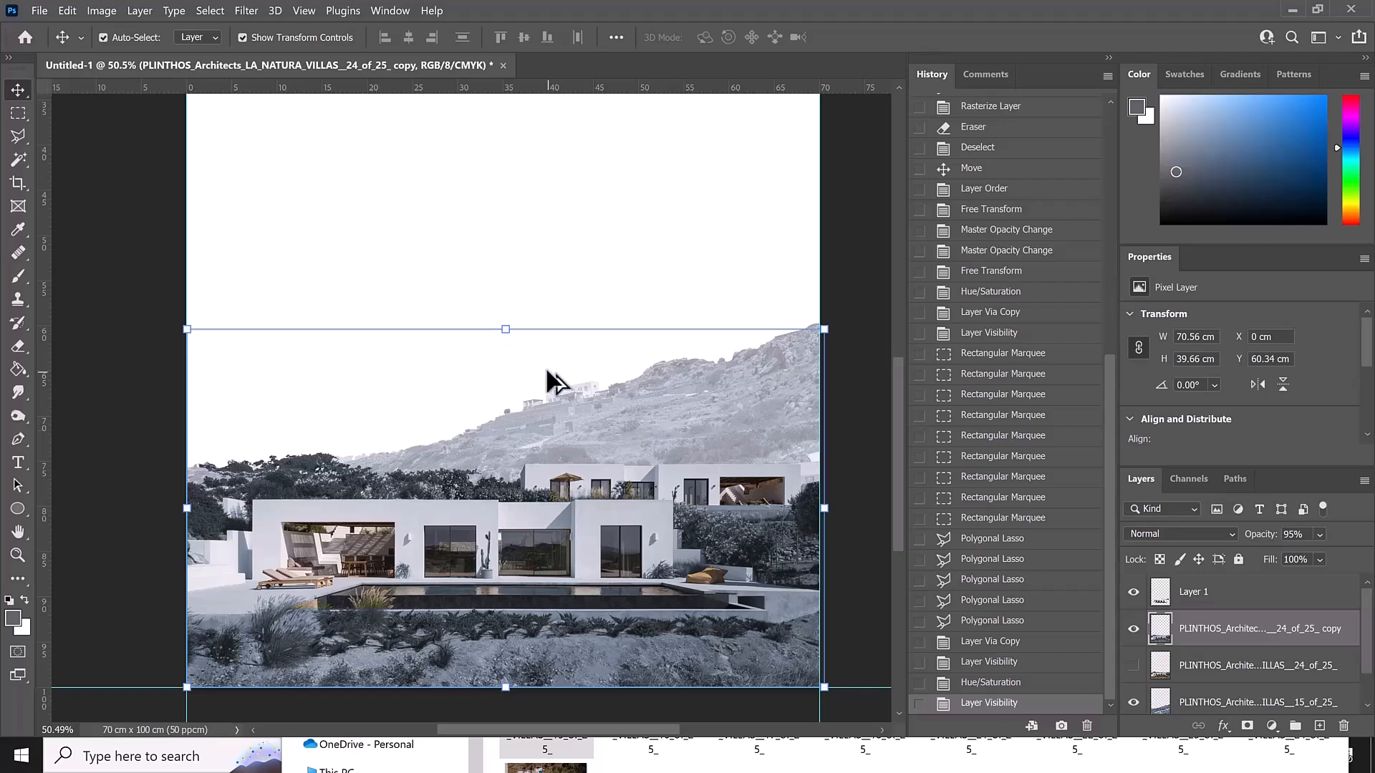
scroll(546, 378, down, 2)
click(747, 510)
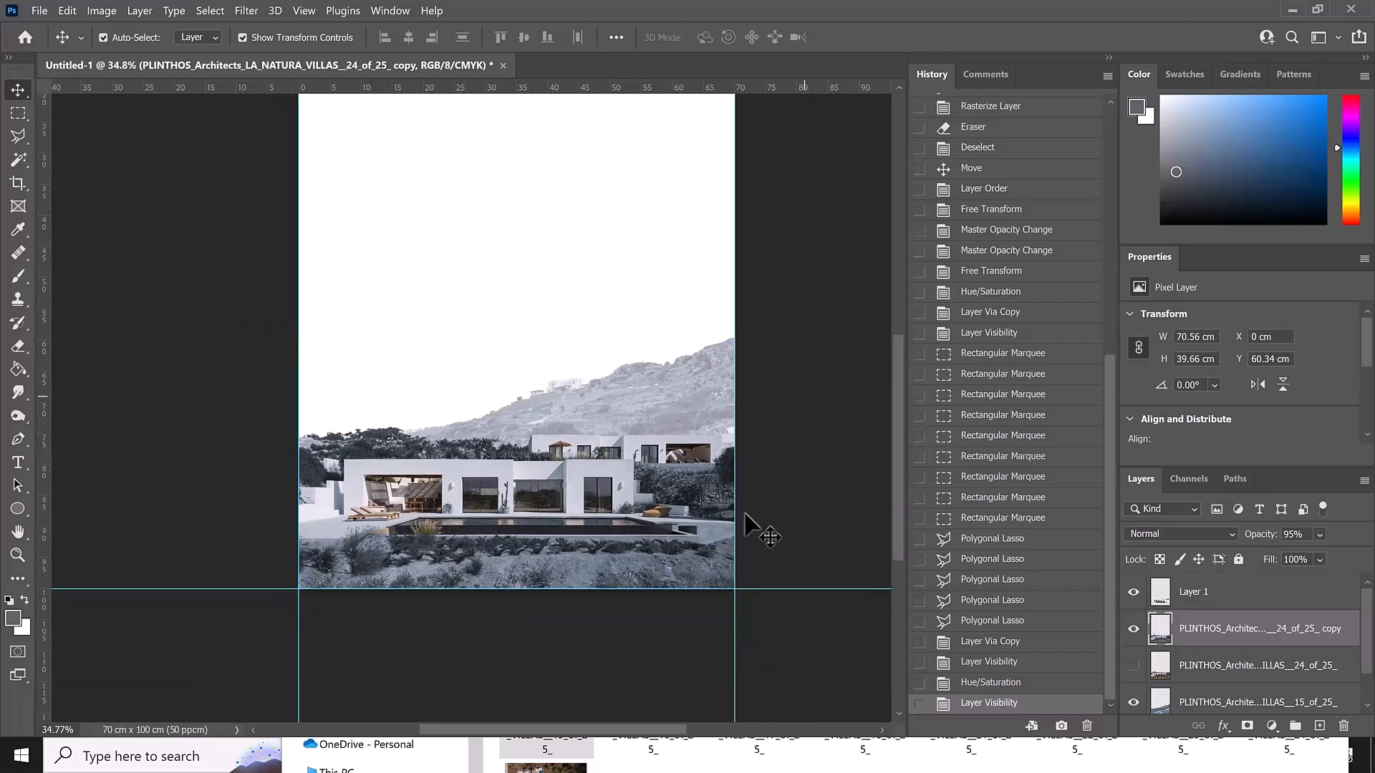
scroll(503, 631, up, 2)
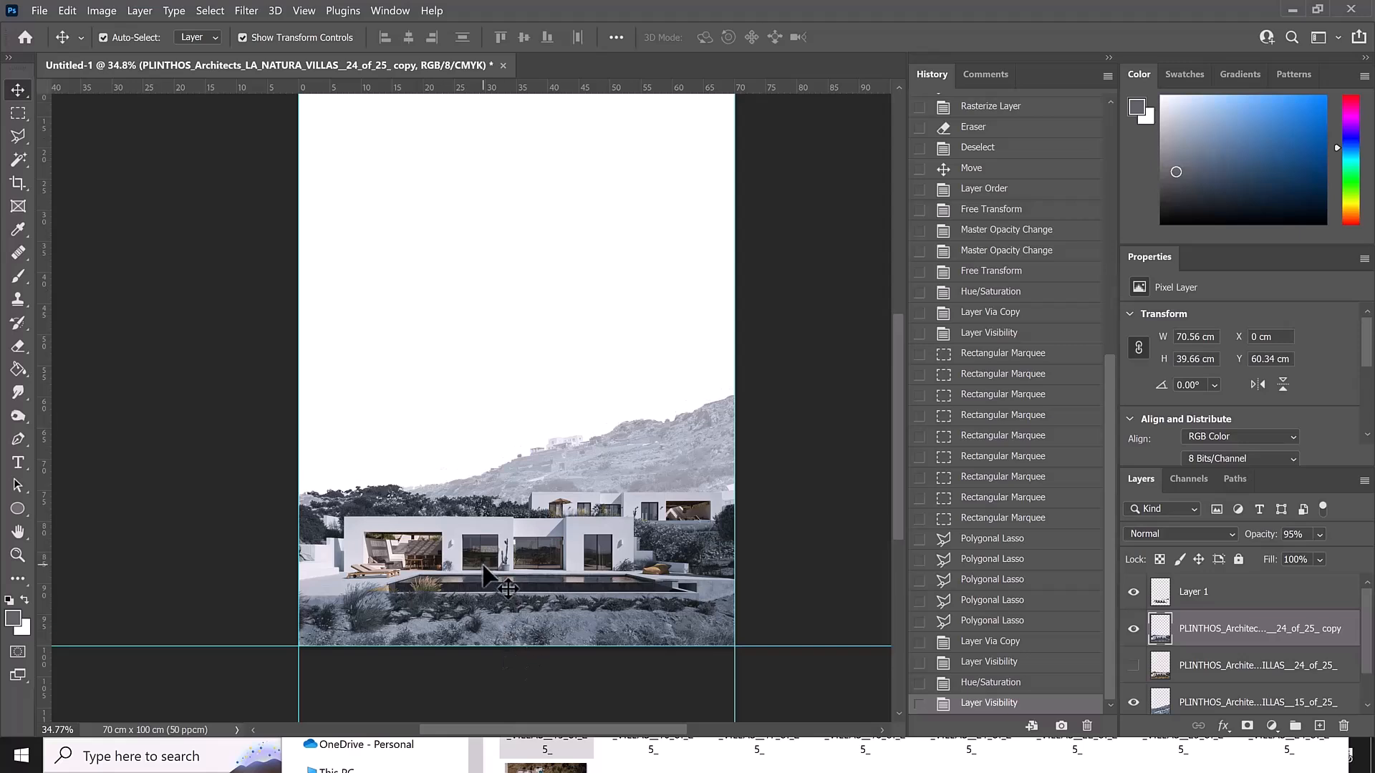
scroll(487, 572, up, 3)
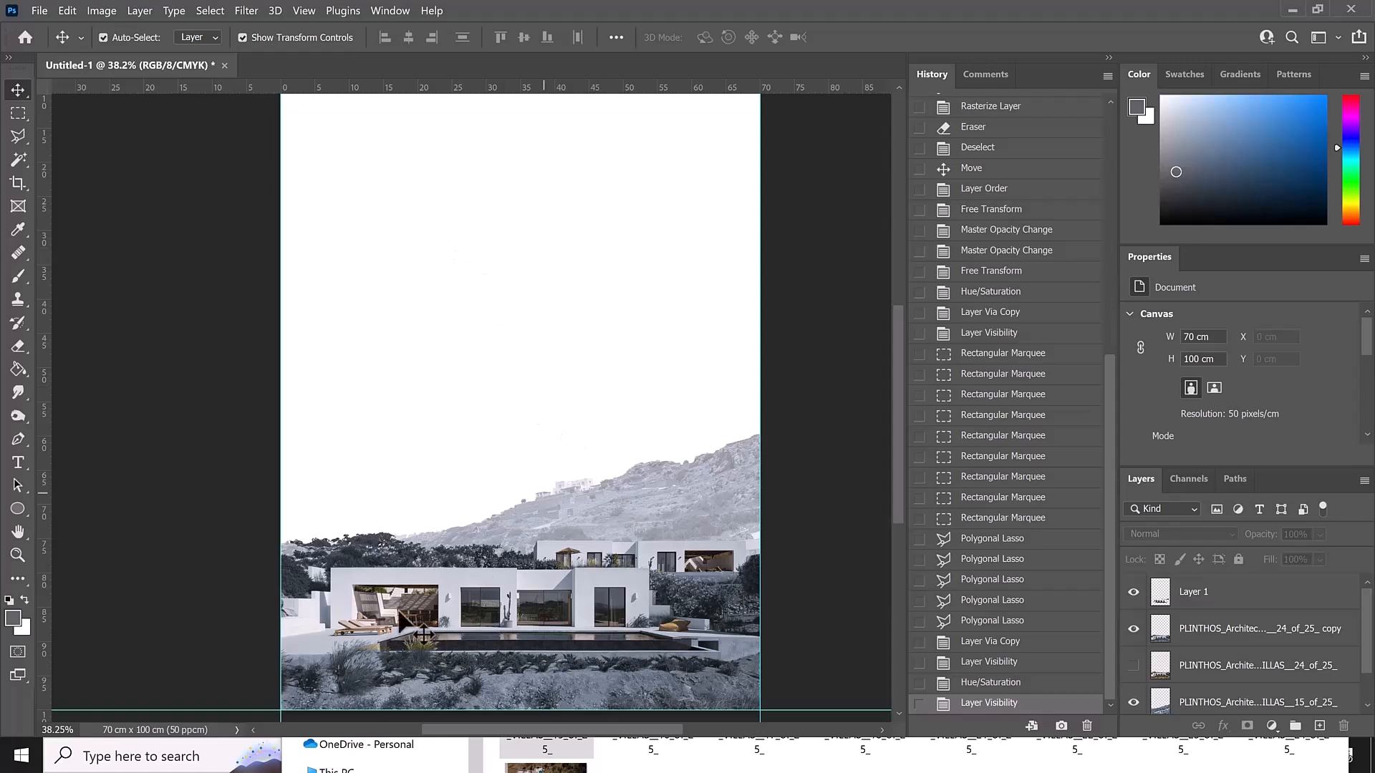
- Switch to File Explorer and open Tree.psd from the photo shop newart folder in Photoshop
click(1289, 8)
drag(865, 313, 738, 45)
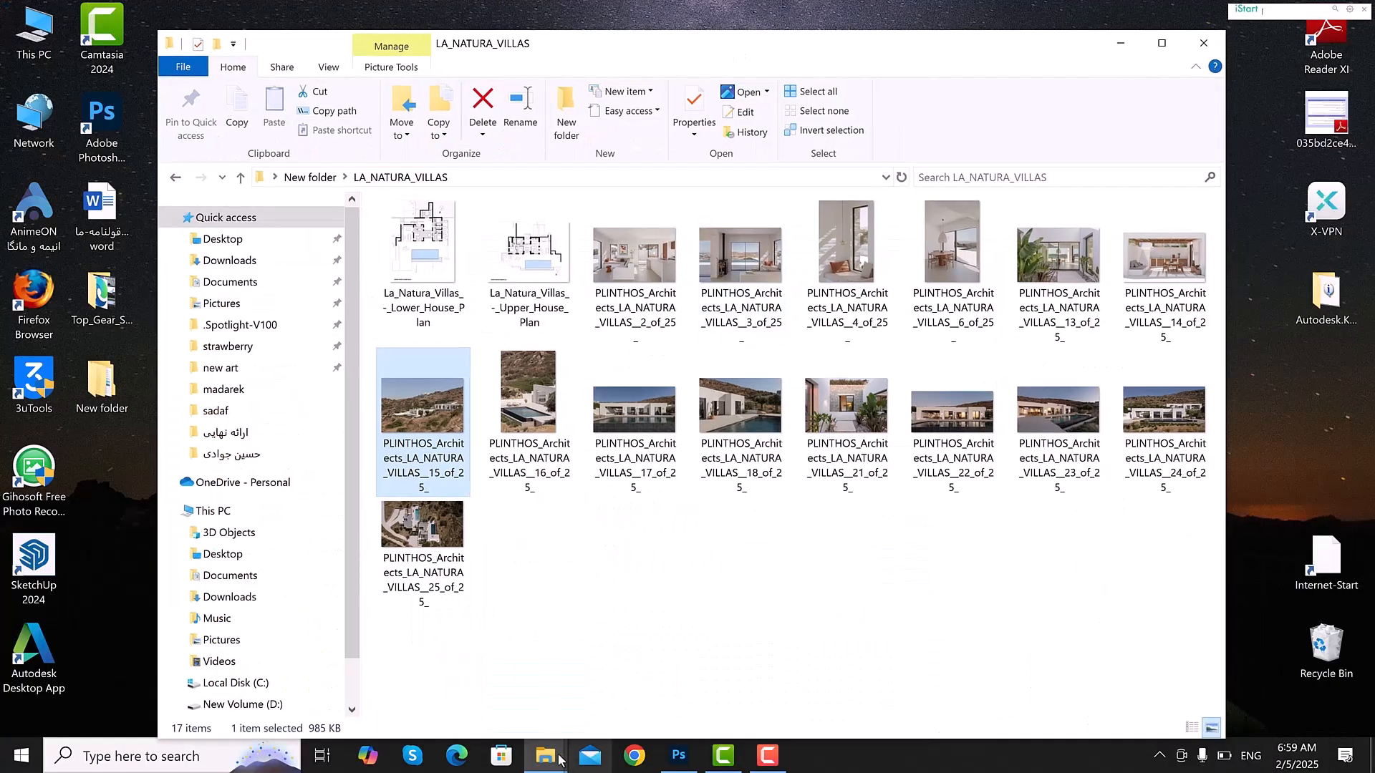
mouse_move(551, 757)
click(501, 668)
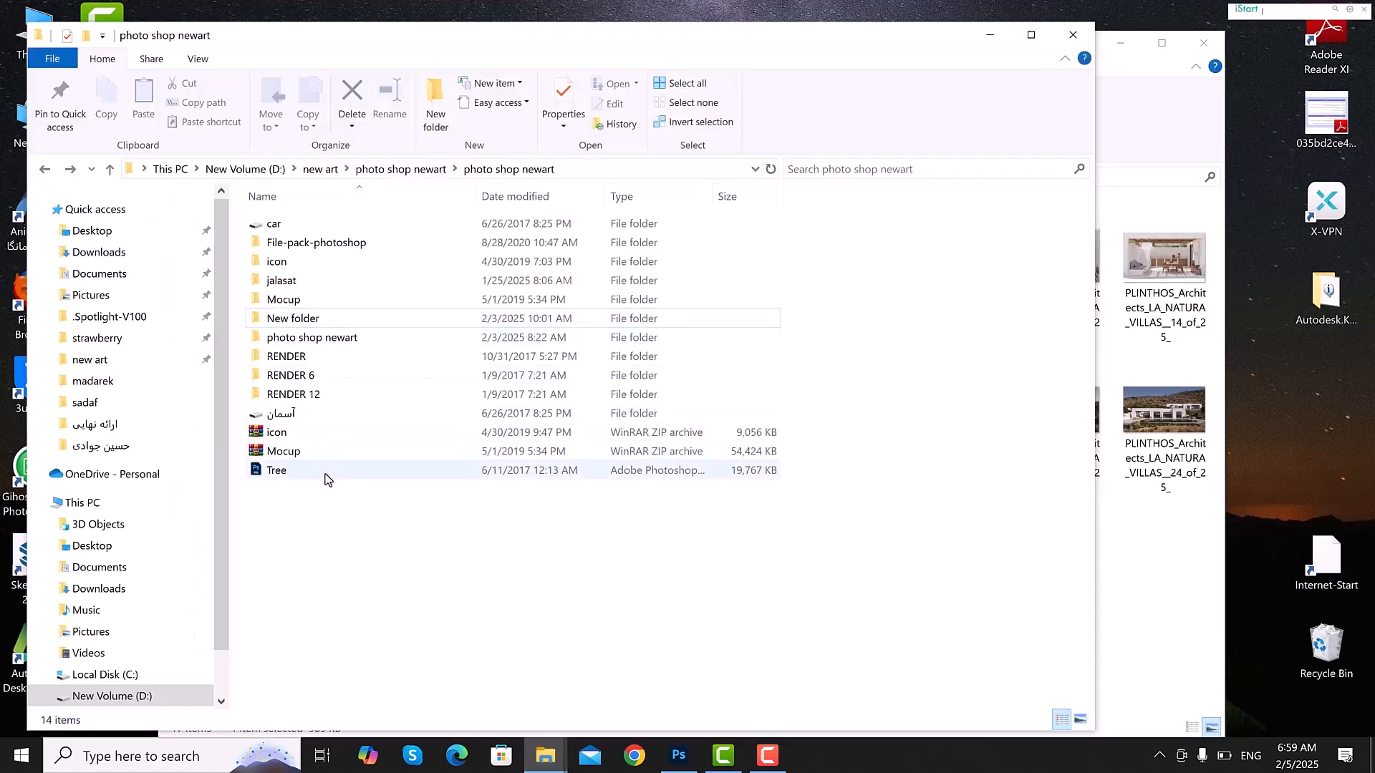
click(326, 478)
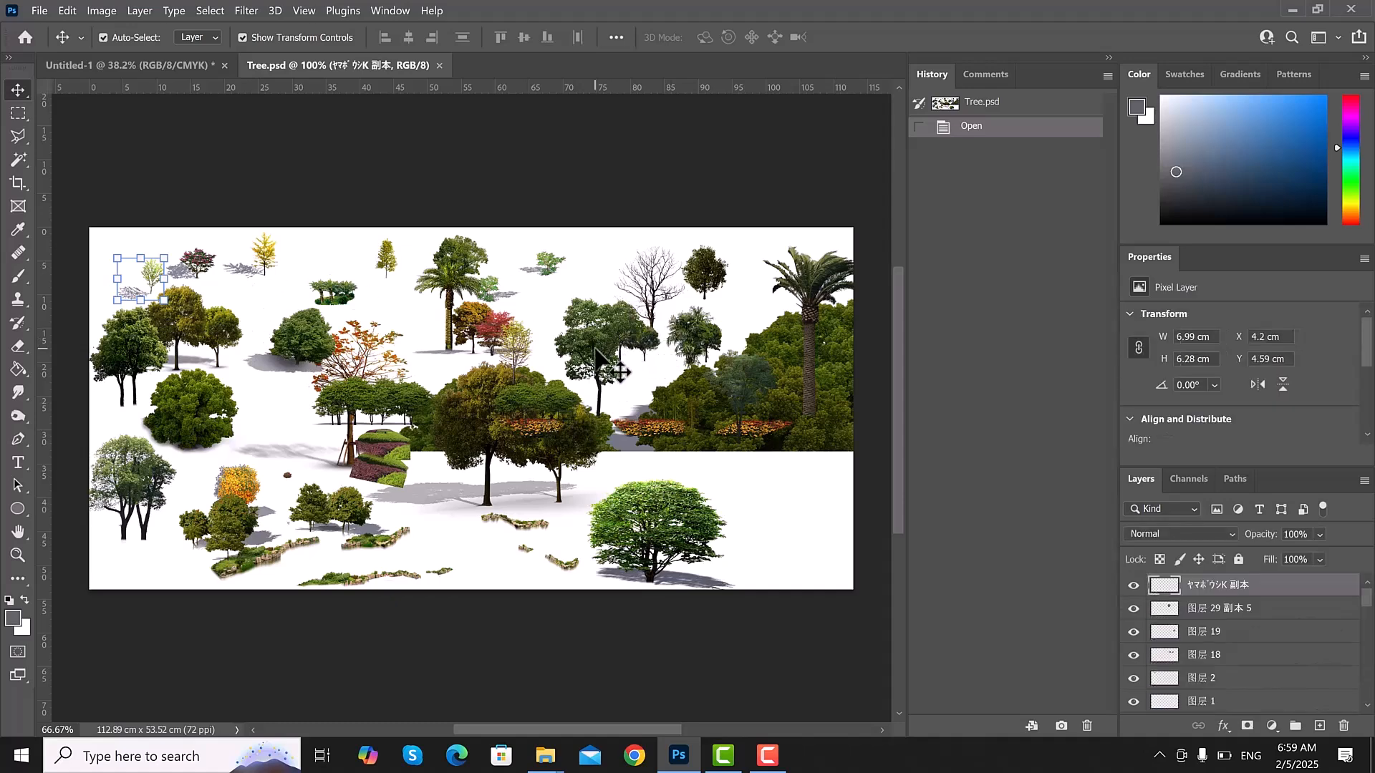
- Bring a leafy tree from Tree.psd into the poster, flip it horizontally, scale it to 298.4% and place it over the villa's left end
drag(344, 239, 358, 558)
drag(316, 548, 346, 548)
drag(389, 497, 401, 476)
right_click(360, 543)
click(401, 519)
drag(298, 475, 229, 425)
mouse_move(546, 755)
drag(329, 517, 351, 570)
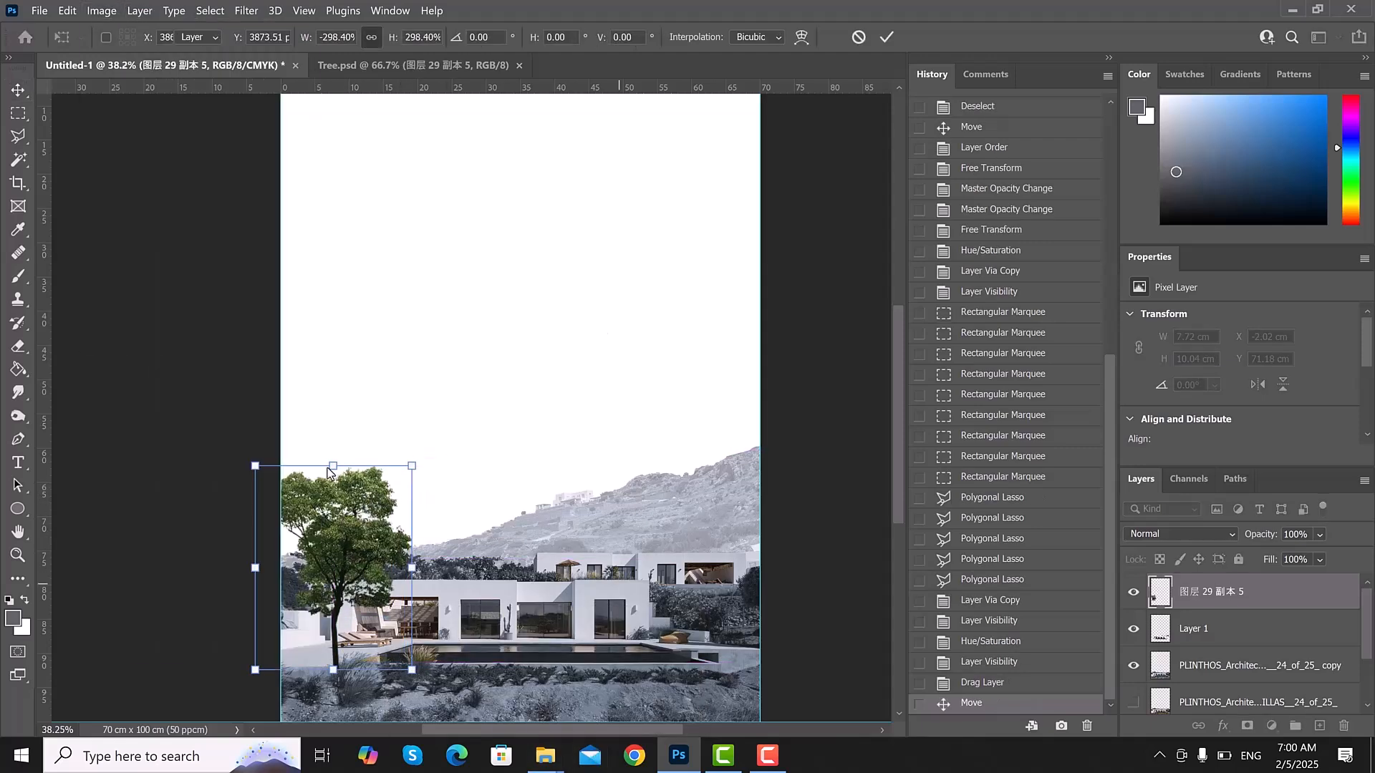
click(886, 37)
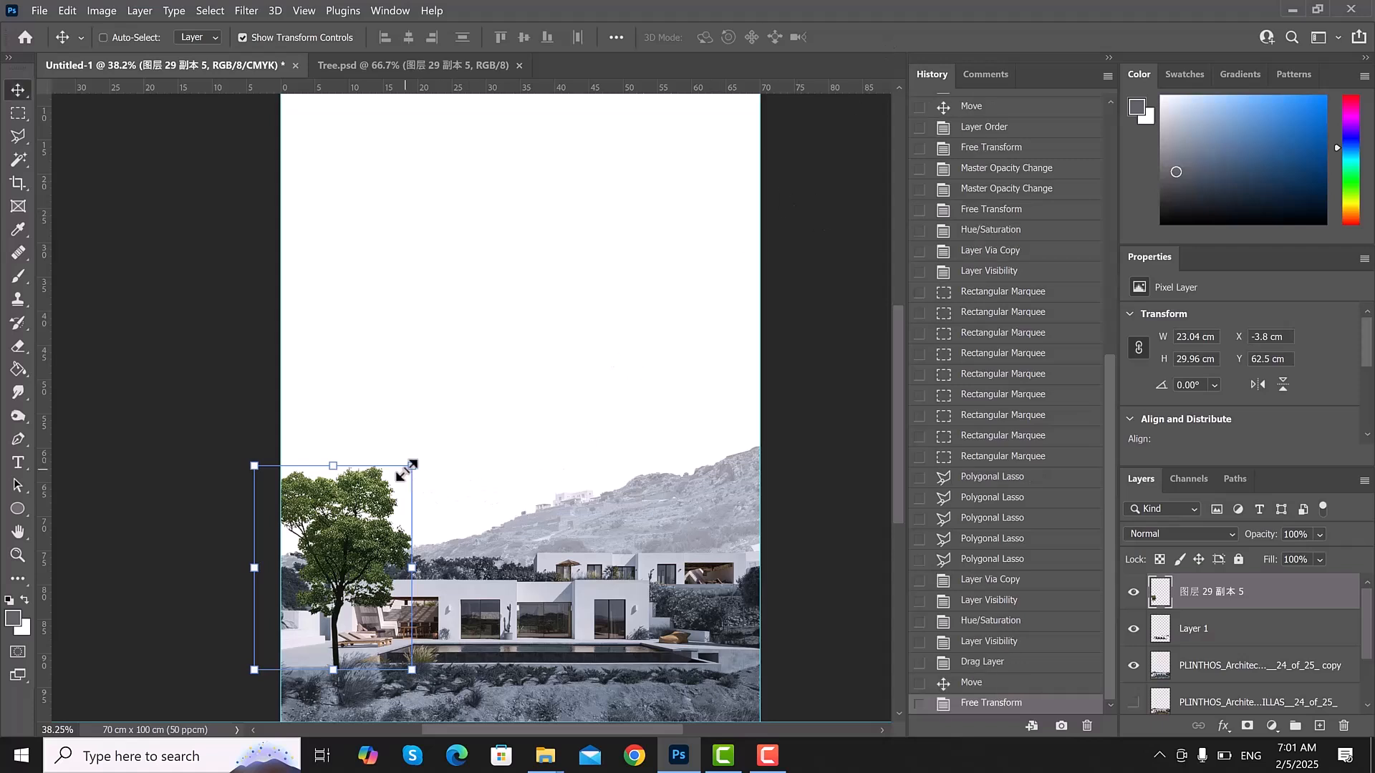
- Colorize the tree blue-grey with Hue/Saturation, reducing its saturation and raising its lightness
key(ctrl+u)
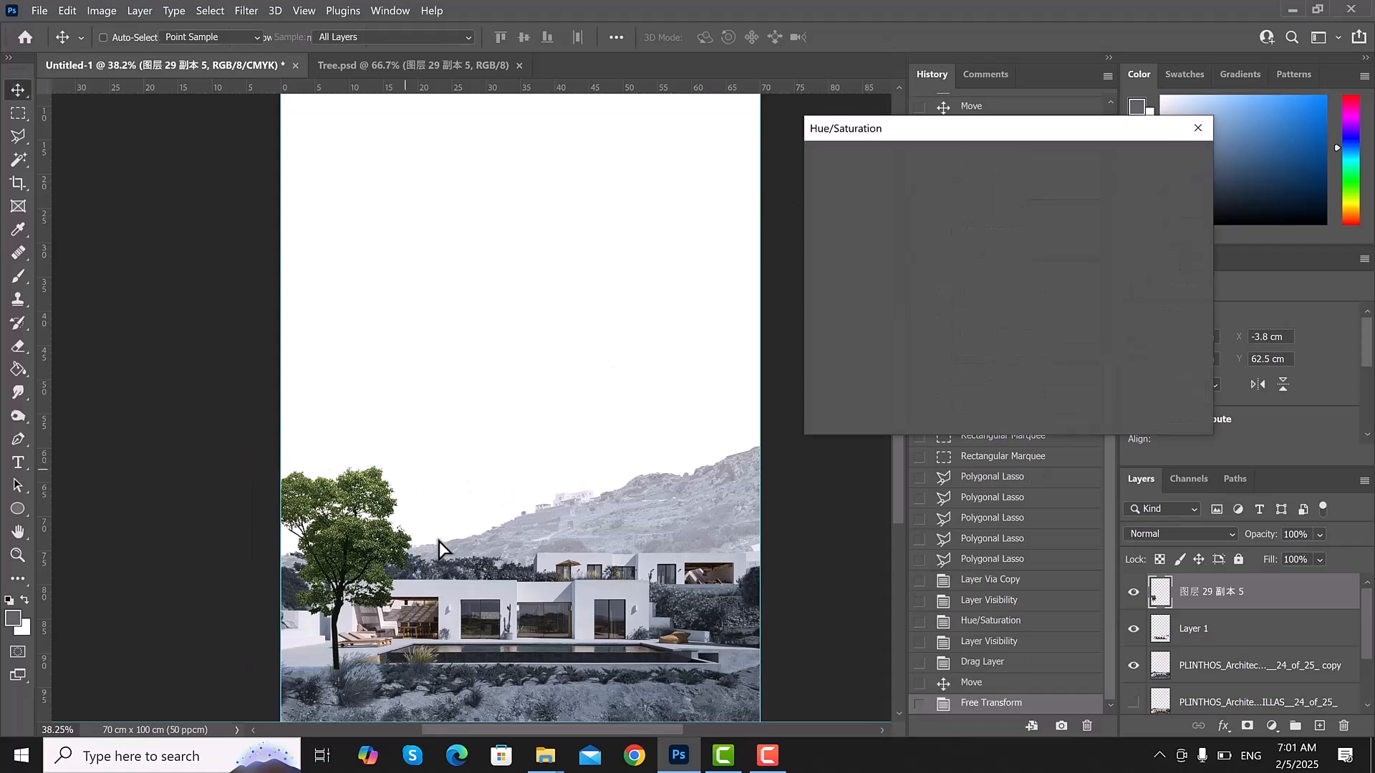
click(1139, 356)
drag(923, 297, 900, 297)
drag(967, 343, 1000, 344)
drag(900, 298, 894, 297)
drag(1000, 344, 979, 344)
drag(980, 252, 974, 252)
click(1168, 162)
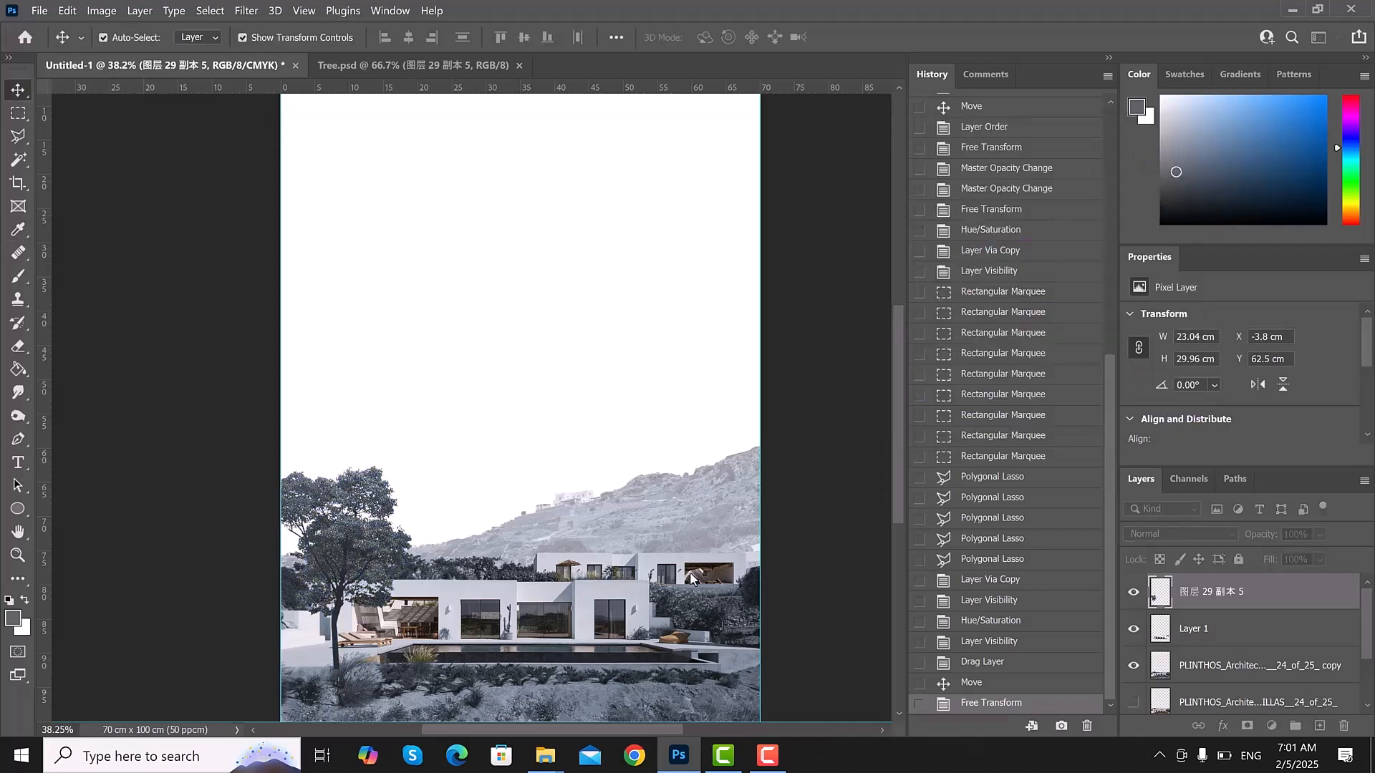
- Move the tree layer below the villa copy layer and set its opacity to 75%
scroll(623, 571, down, 1)
scroll(622, 566, down, 1)
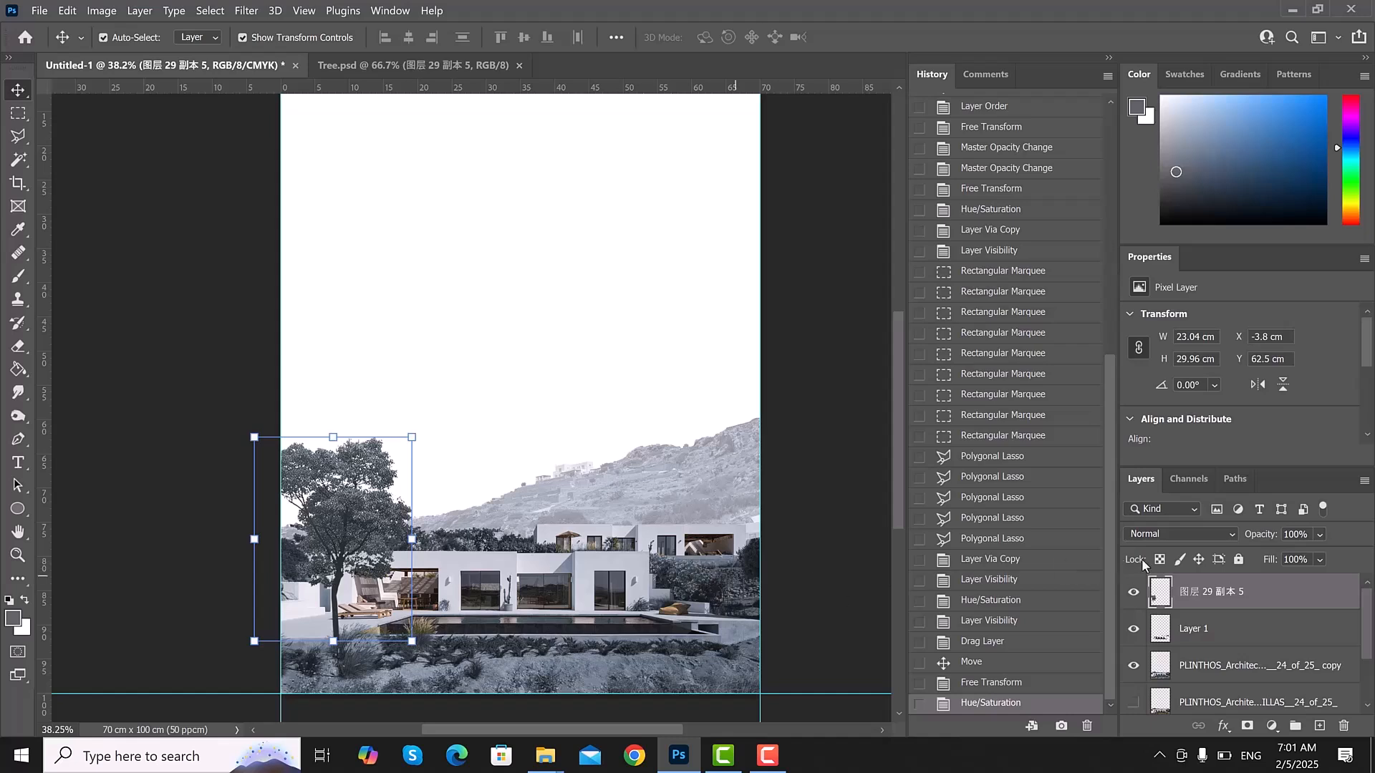
drag(1236, 612, 1135, 646)
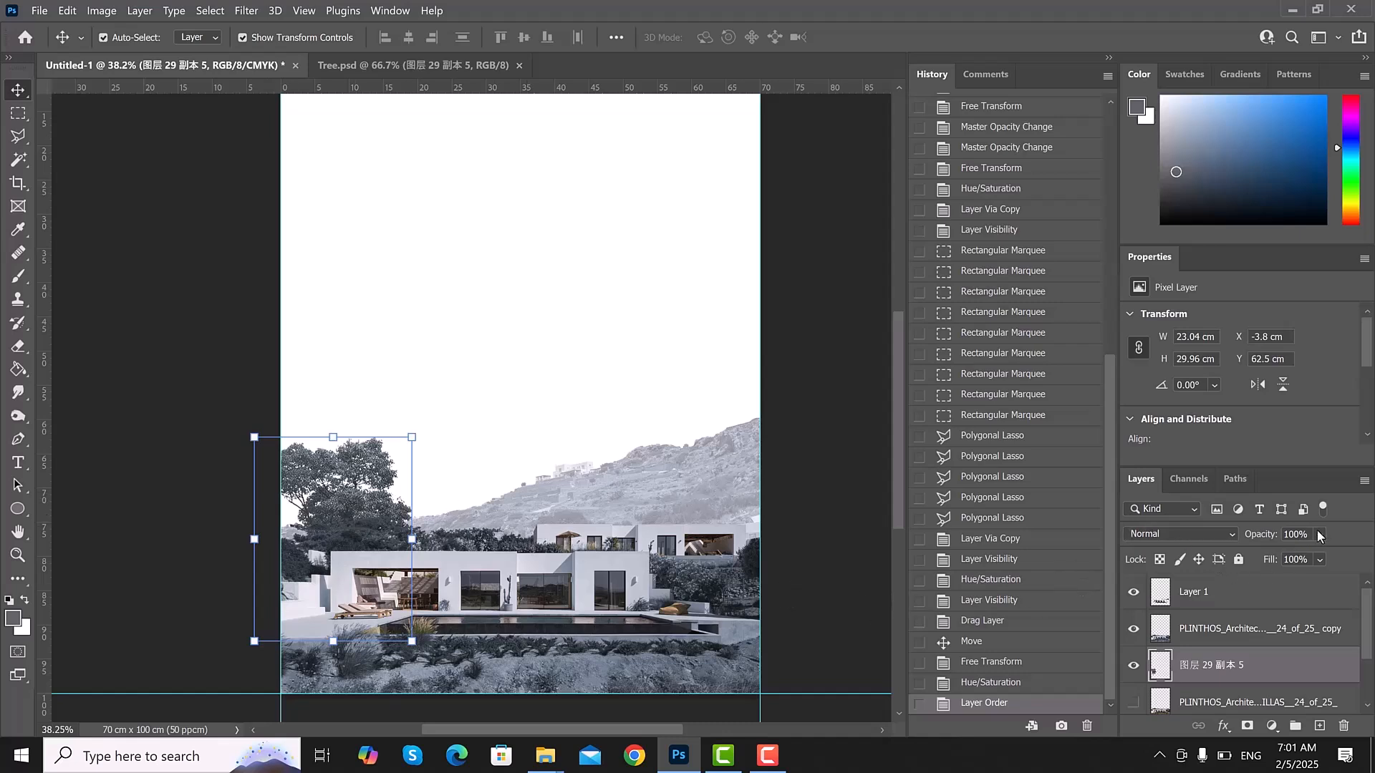
click(1323, 555)
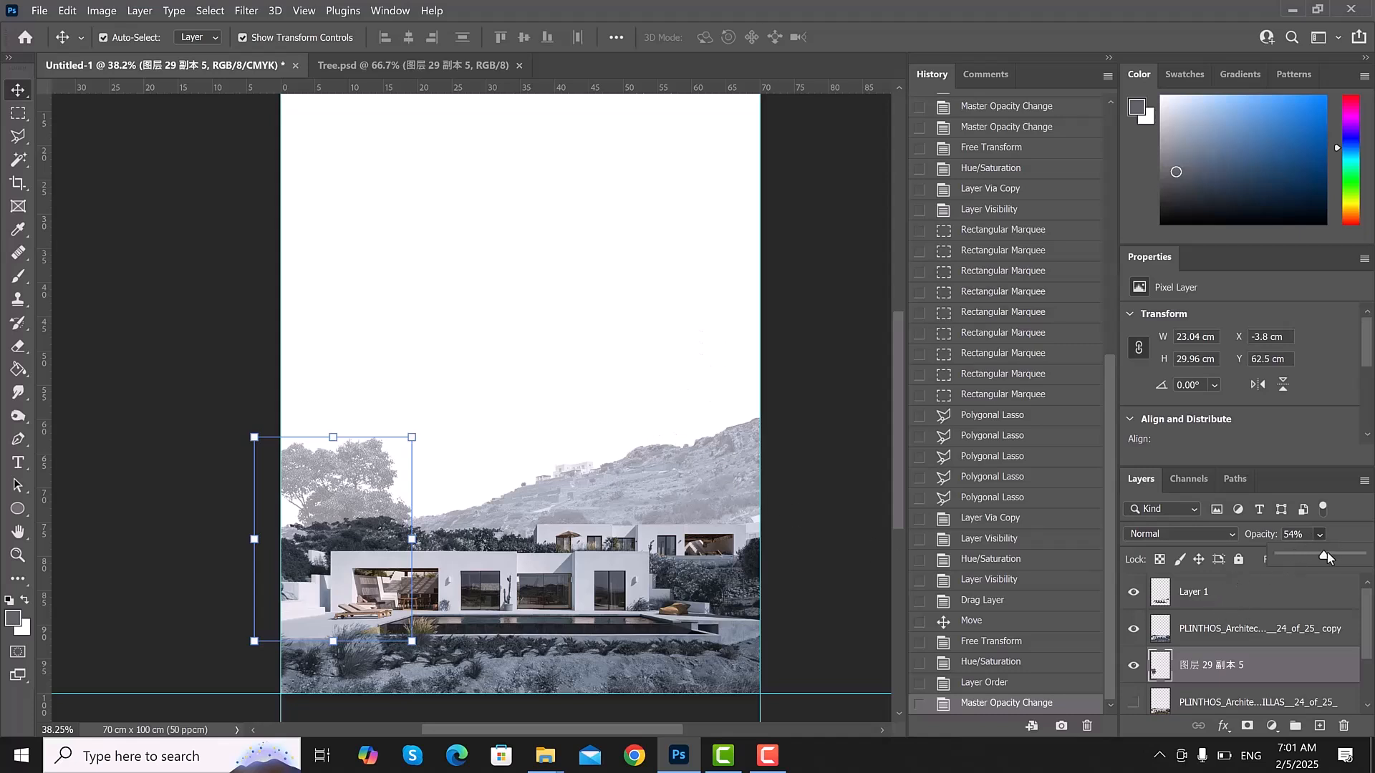
drag(1325, 555, 1341, 555)
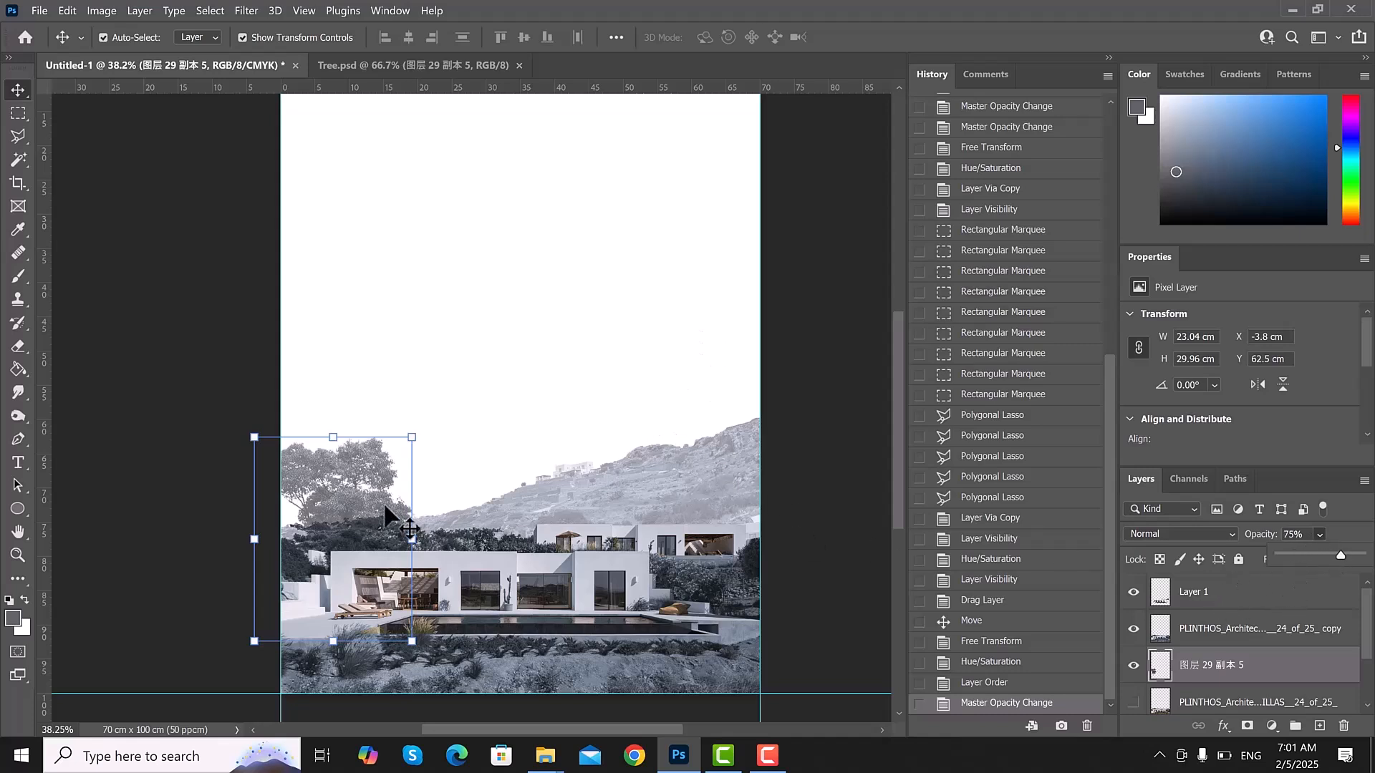
- Duplicate the faded tree twice, and move and resize the trees into an overlapping cluster behind the villa's left side
key(ctrl)
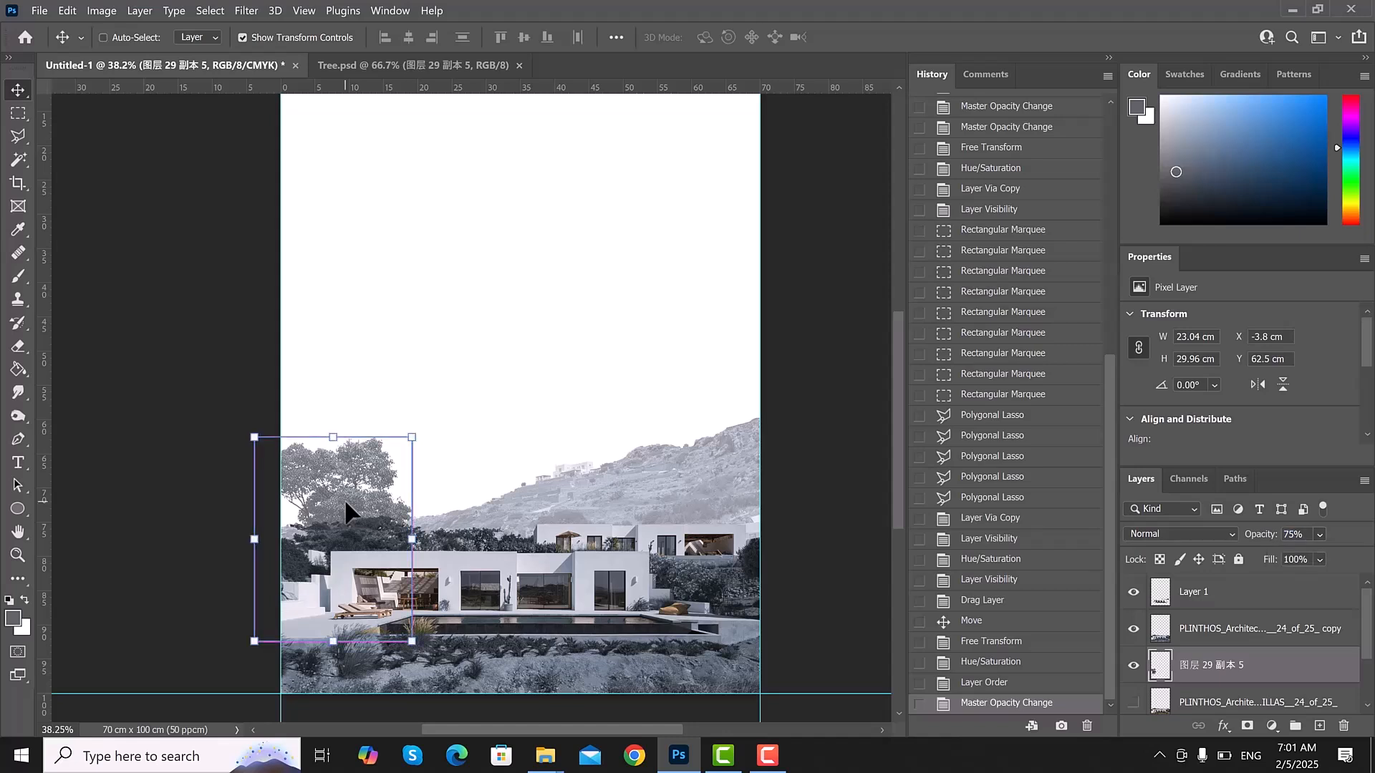
key(ctrl+j)
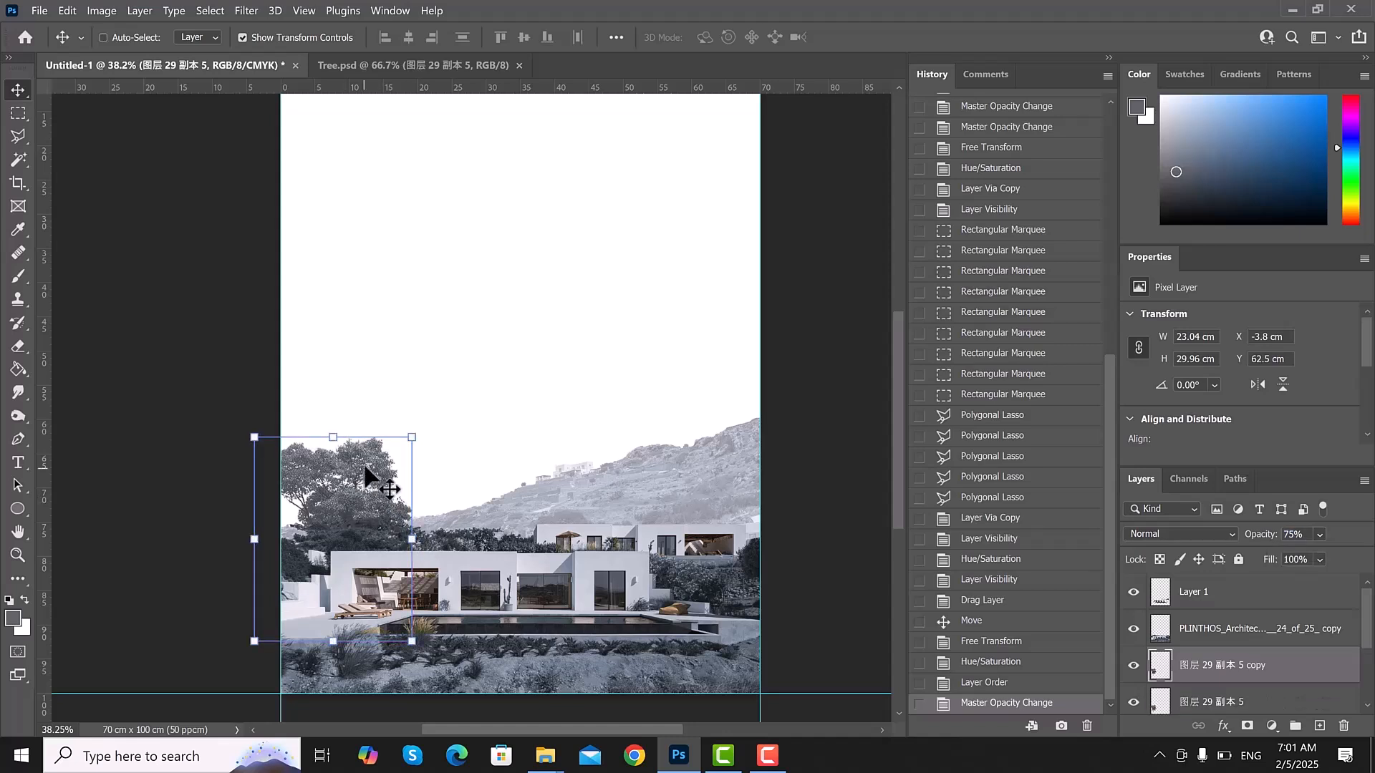
drag(320, 463, 455, 478)
drag(448, 458, 513, 494)
key(Return)
drag(351, 458, 315, 403)
key(Return)
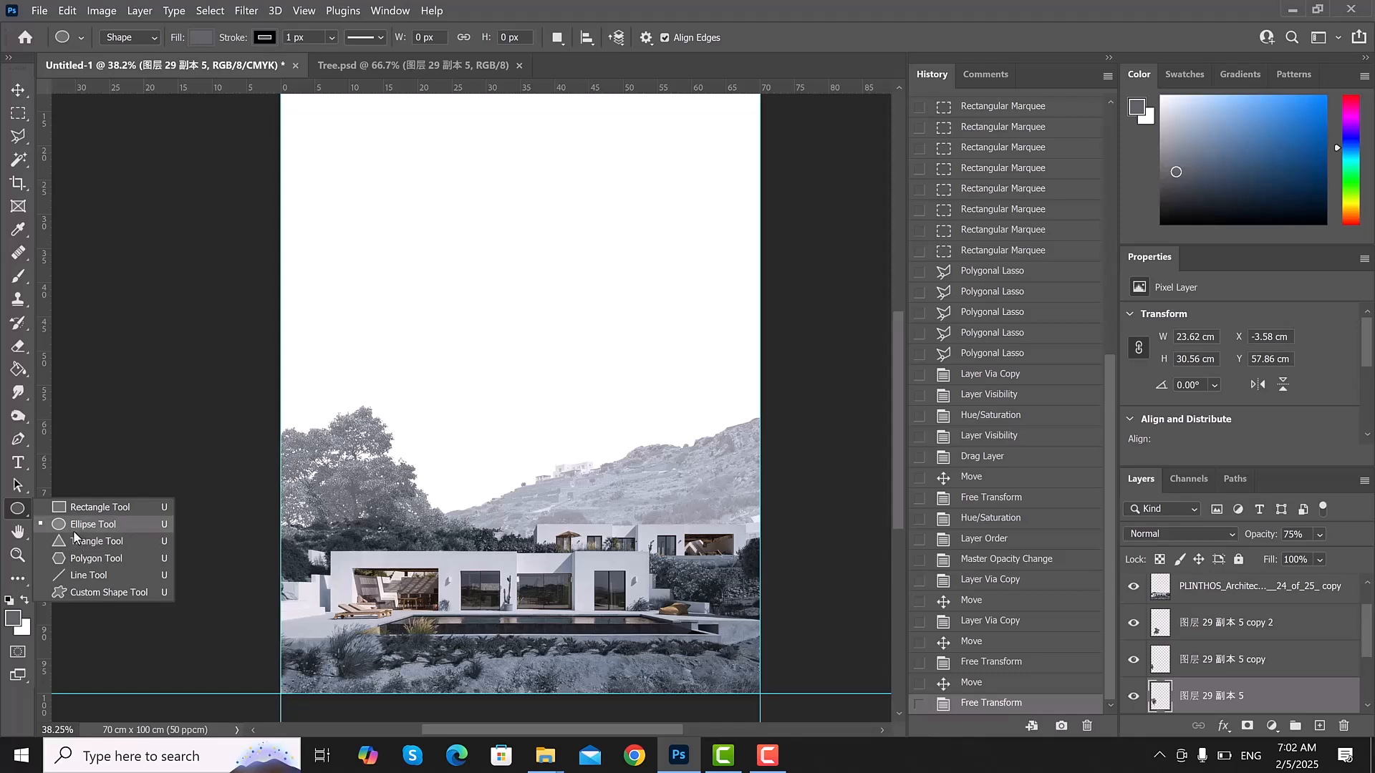
- Draw a dark grey circle about 47 cm across above the villa with the Ellipse tool and place its layer beneath all tree layers
click(77, 530)
drag(327, 159, 479, 300)
drag(546, 347, 663, 483)
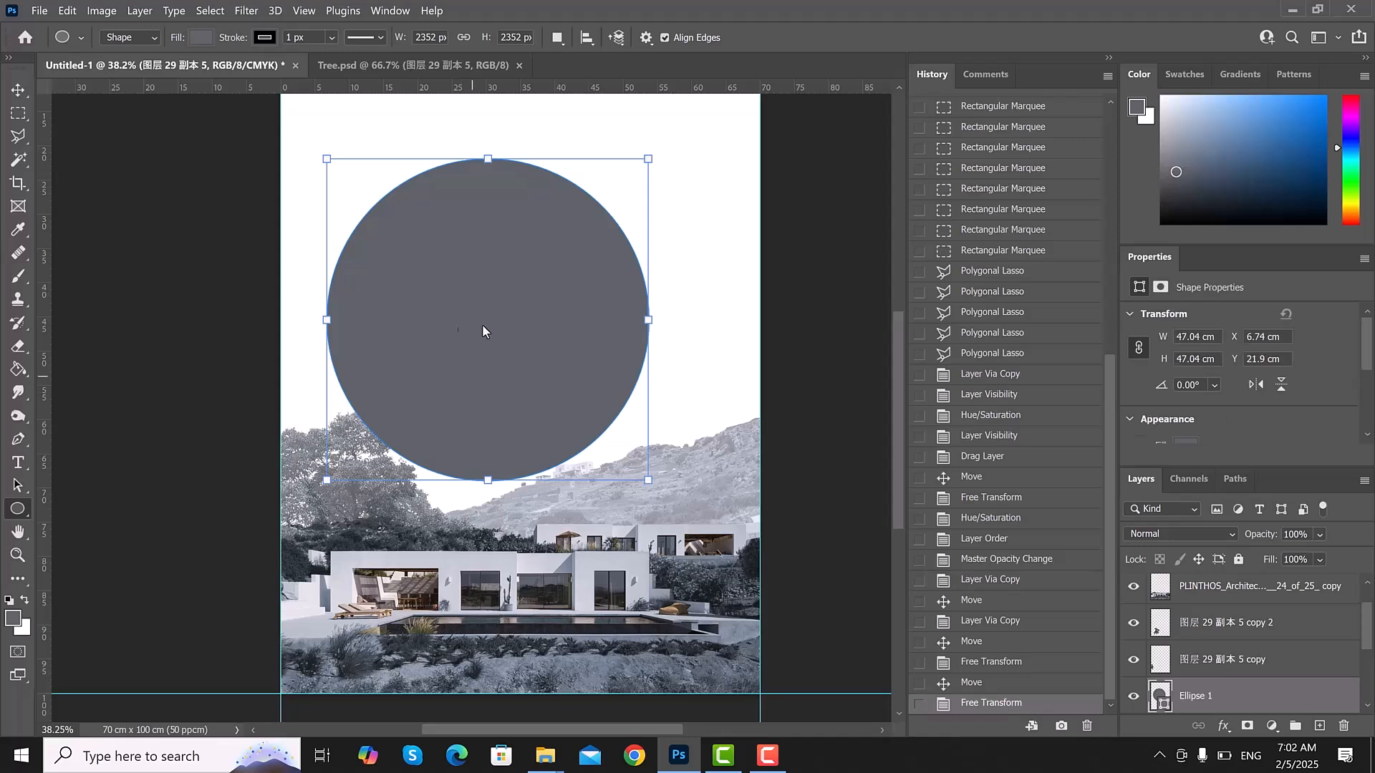
click(1249, 693)
scroll(1264, 687, down, 2)
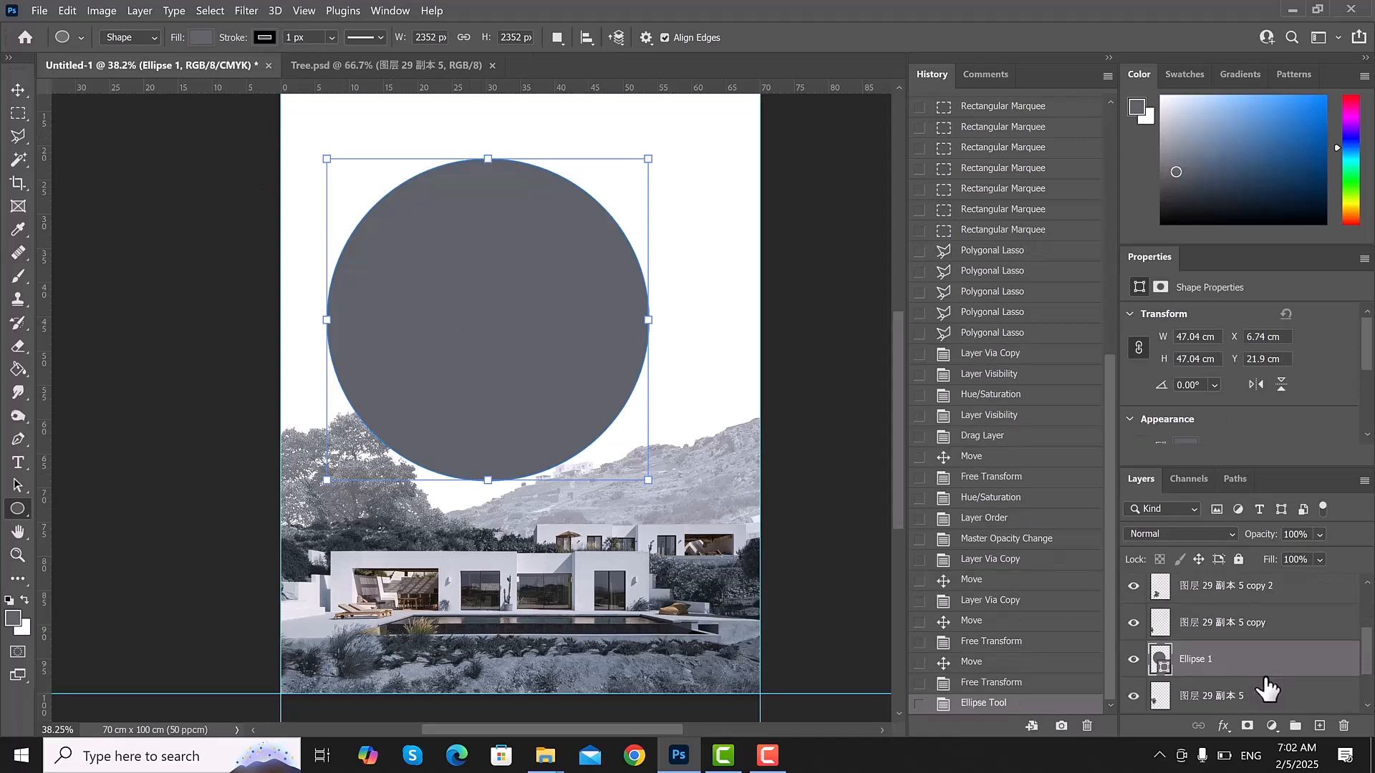
drag(1221, 631, 1223, 663)
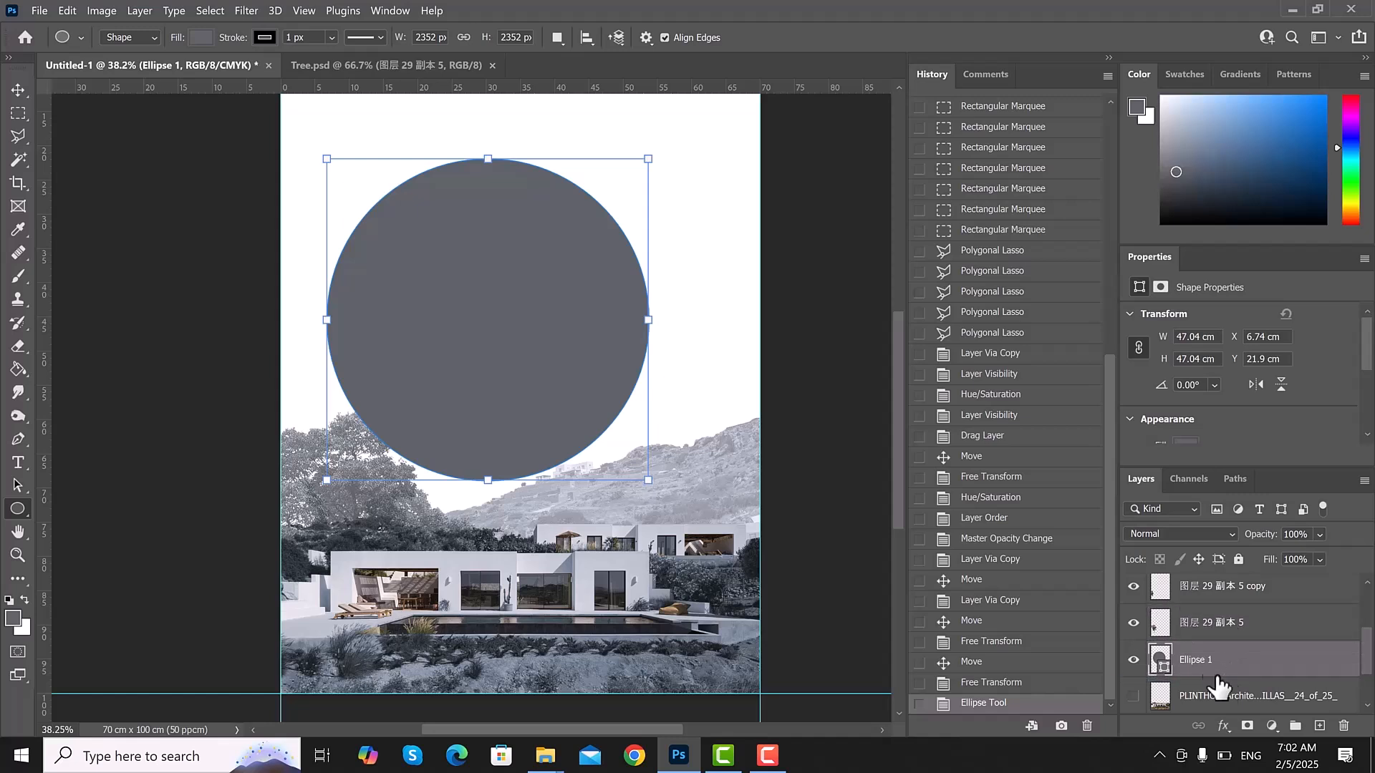
drag(535, 391, 538, 401)
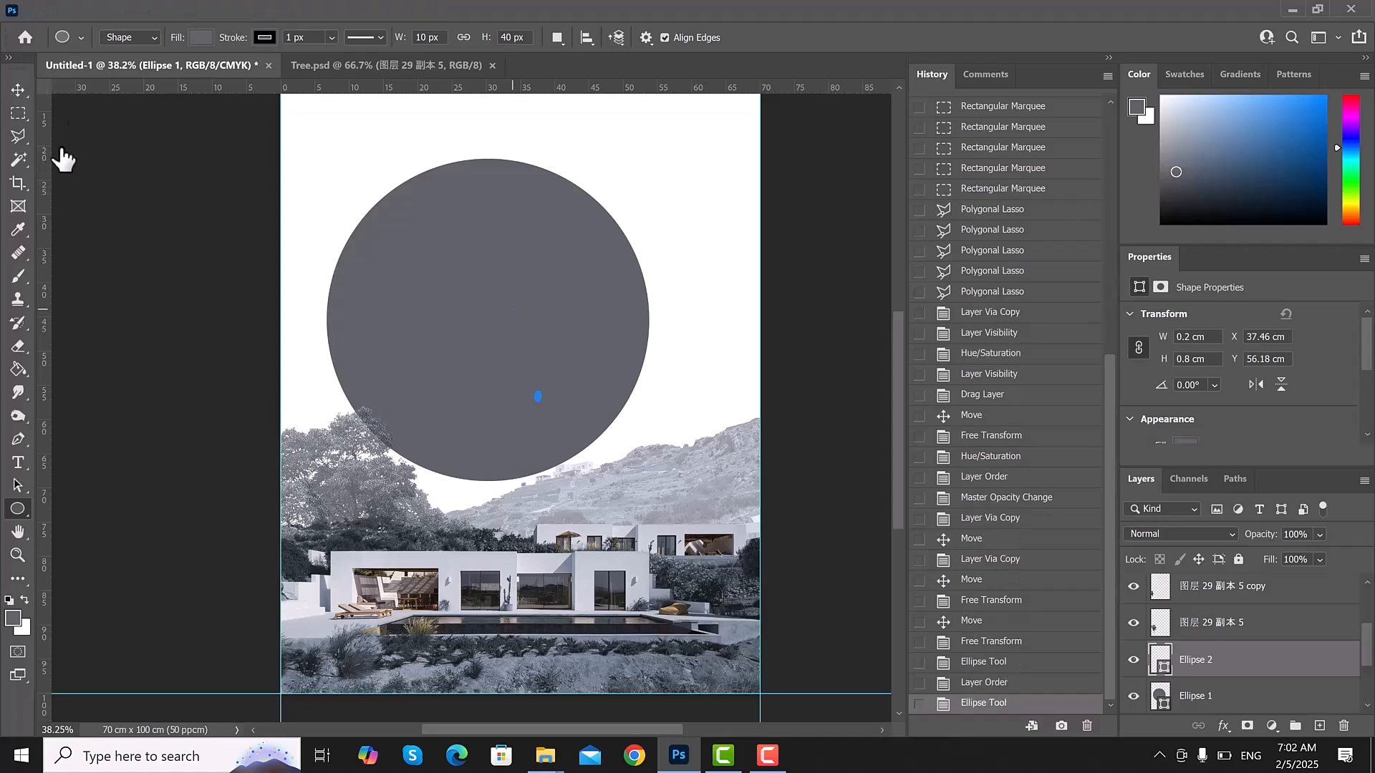
click(737, 285)
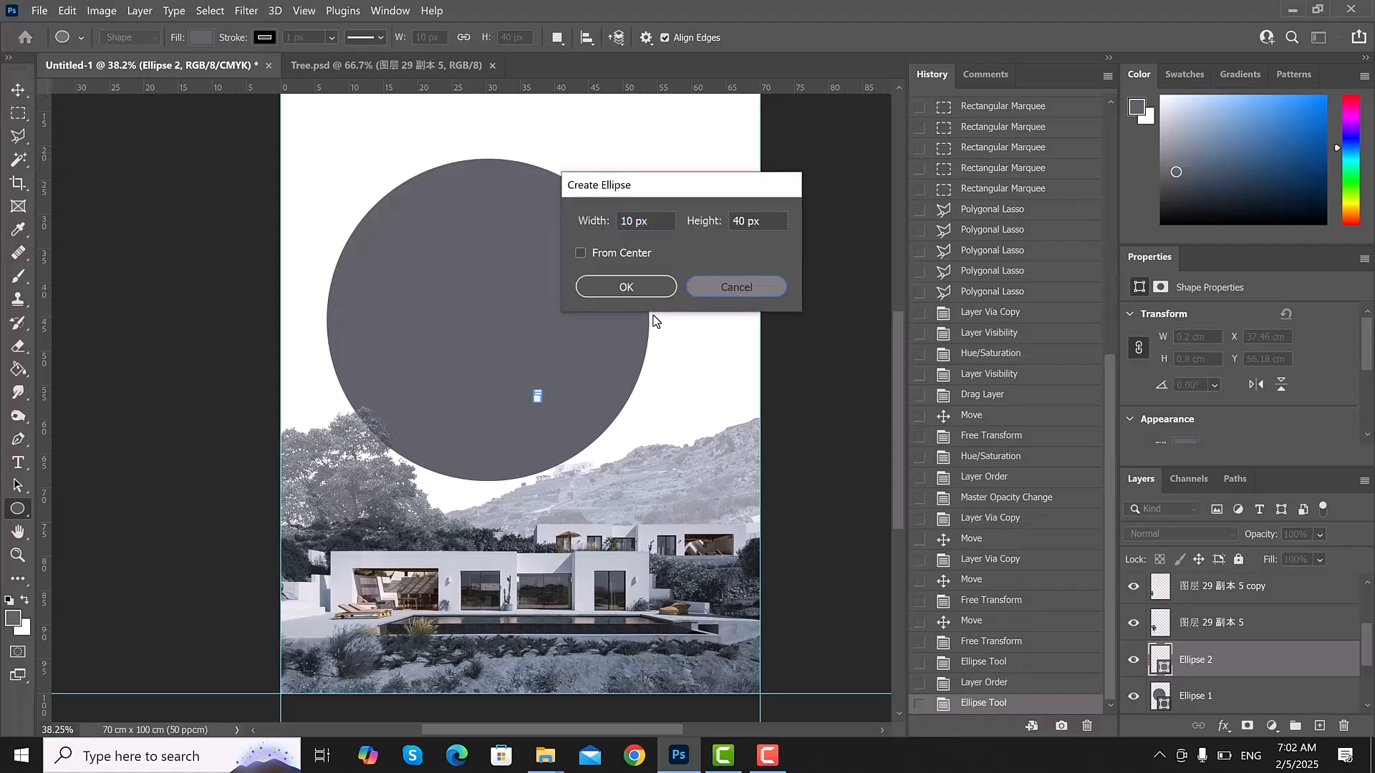
- Move the large circle down behind the trees and villa, to about X 3.76 cm, Y 36.12 cm, and set its opacity to 65%
click(30, 90)
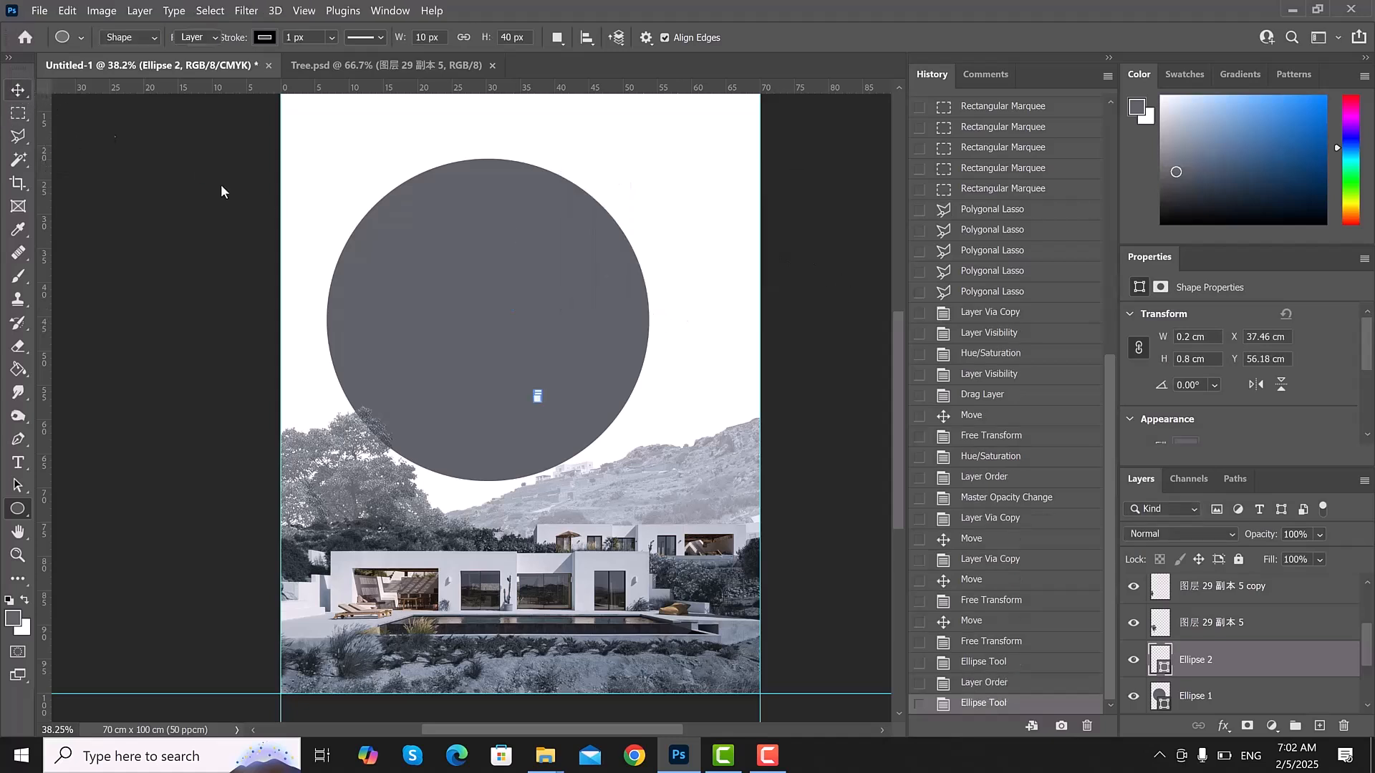
click(439, 289)
drag(435, 332, 418, 384)
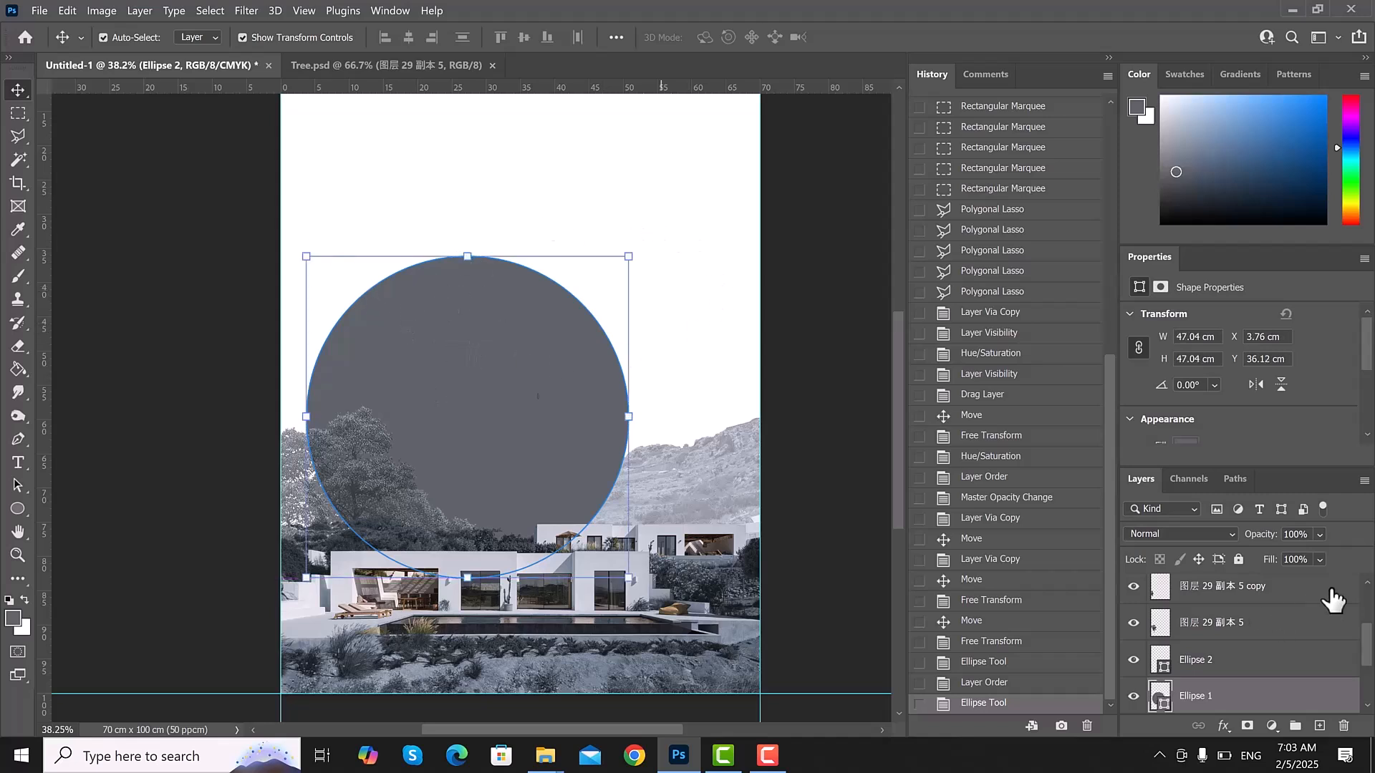
click(1321, 536)
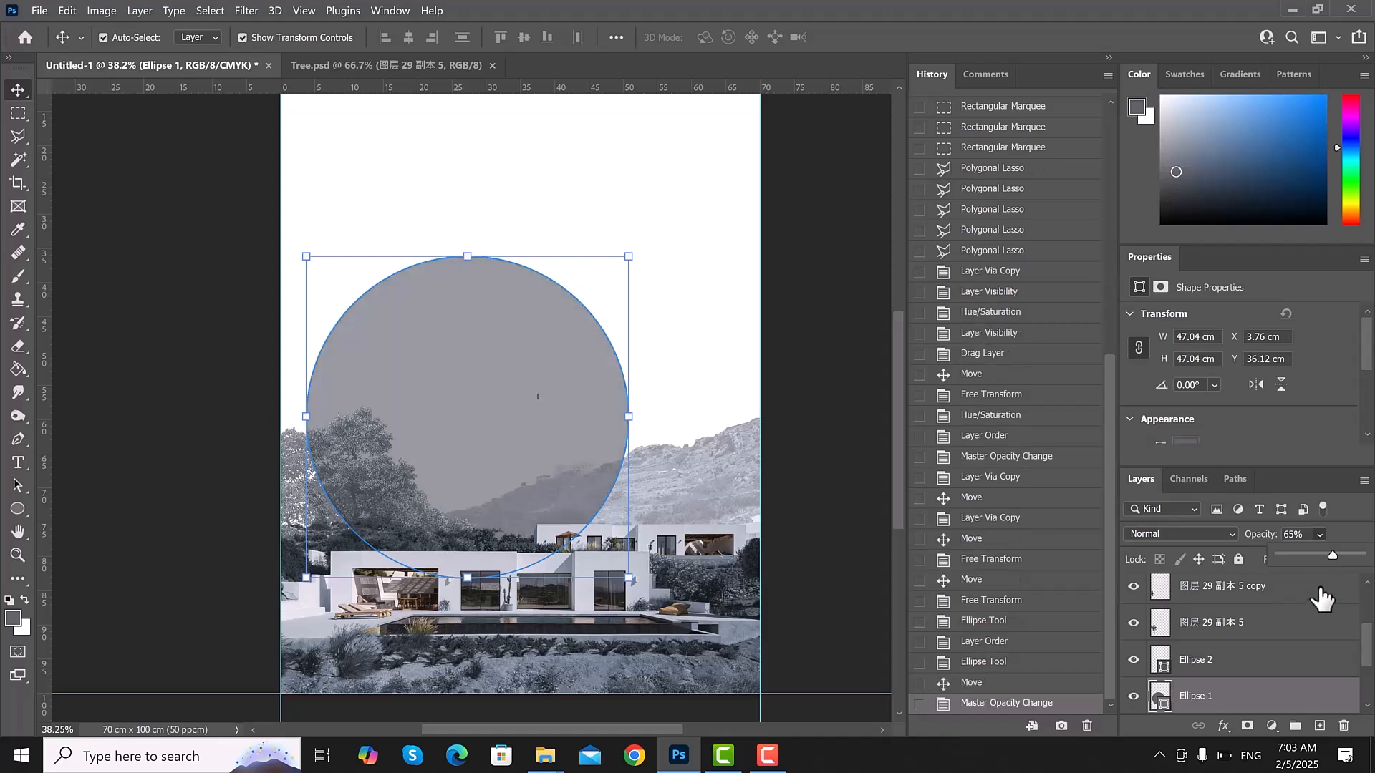
- Delete the stray tiny ellipse inside the large grey circle
click(820, 309)
click(761, 354)
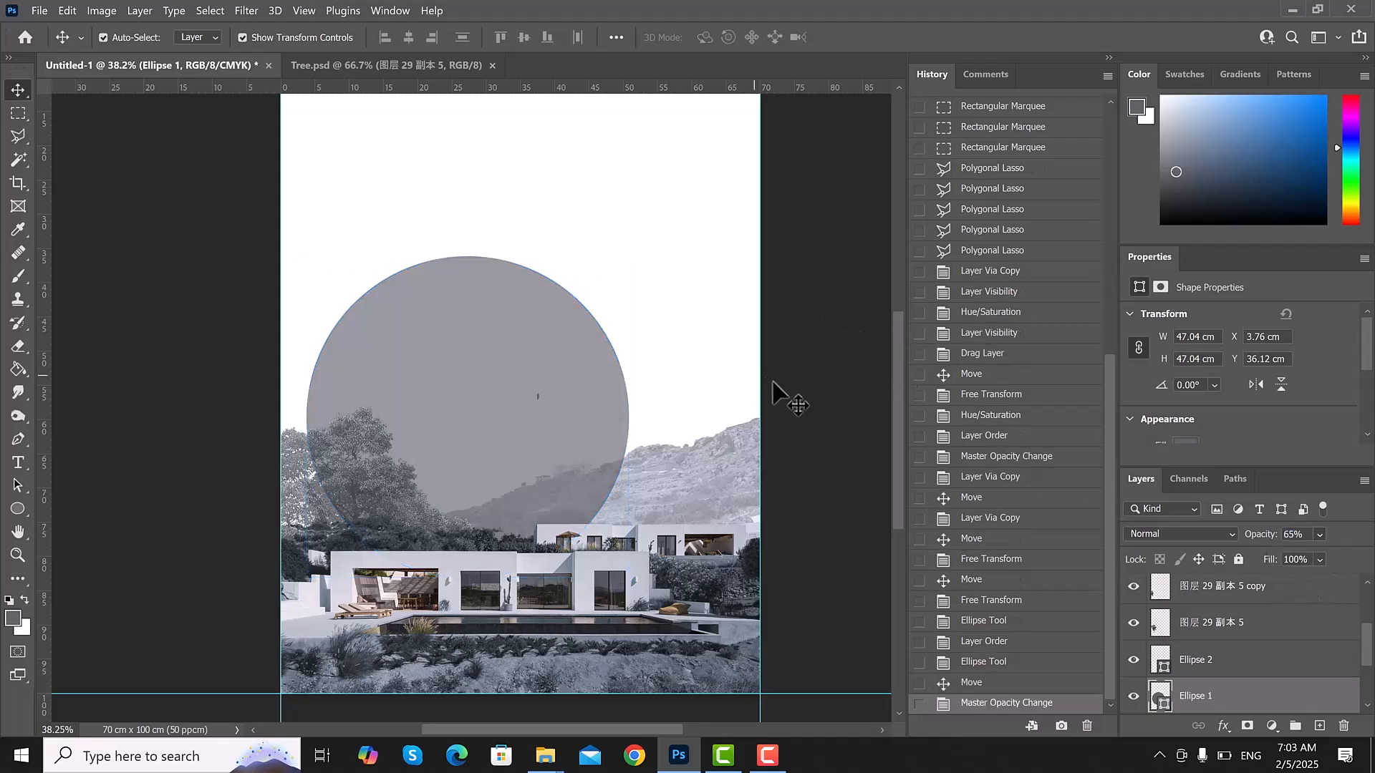
click(536, 397)
click(537, 396)
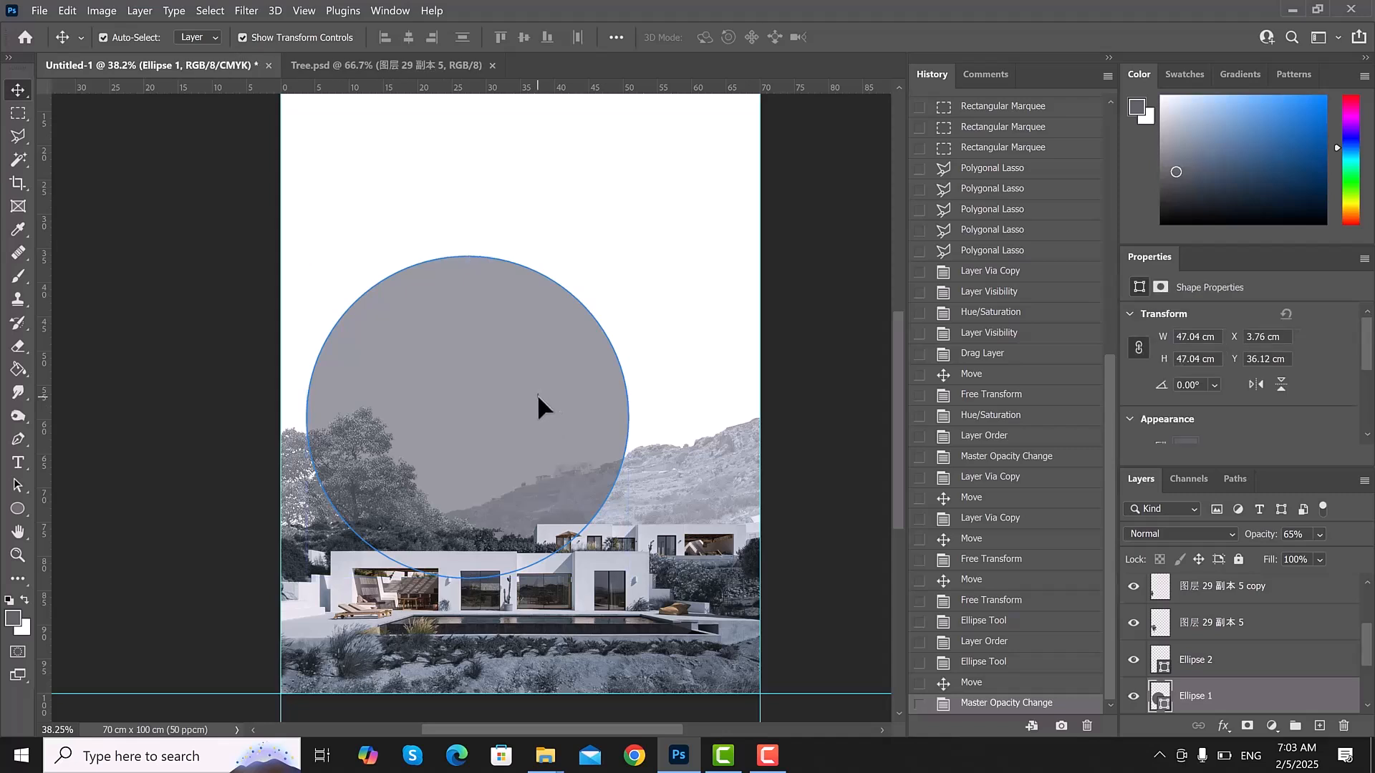
click(568, 451)
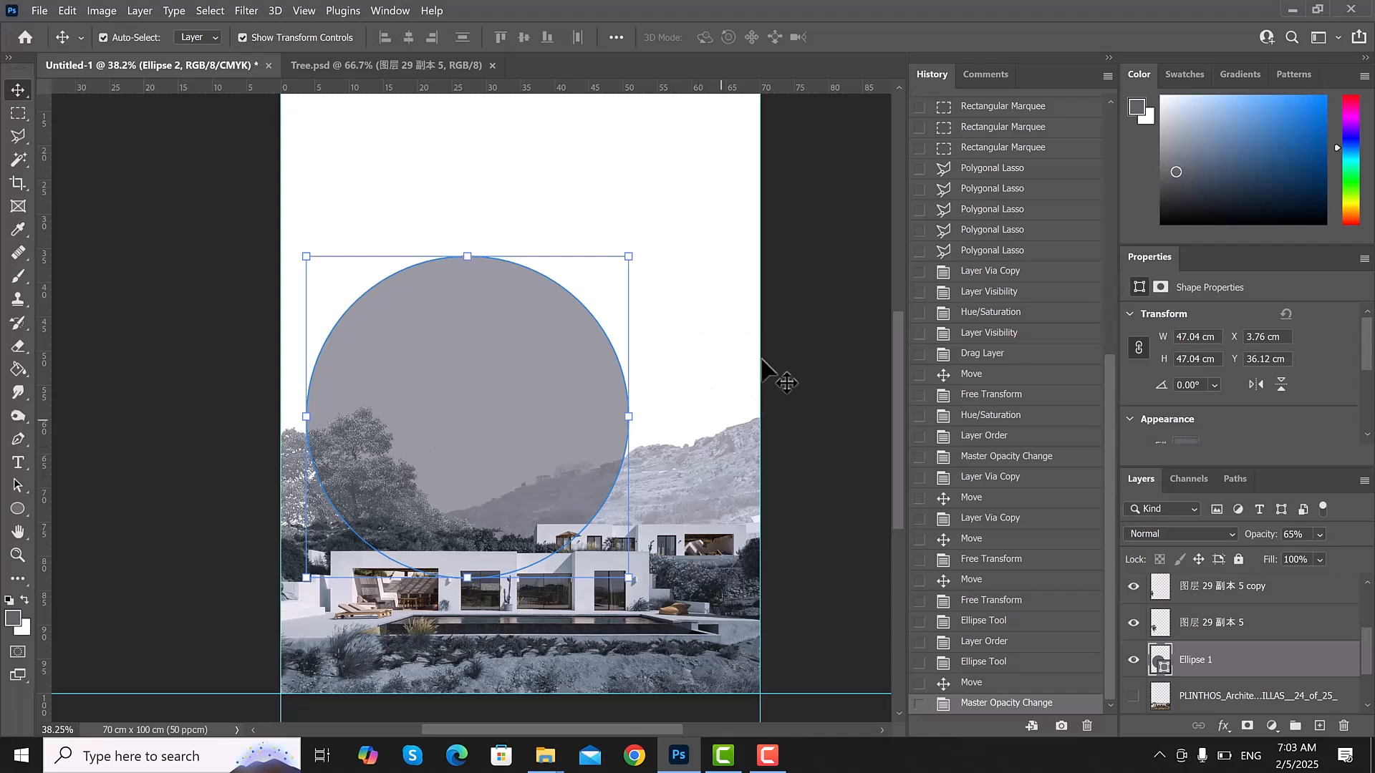
key(Delete)
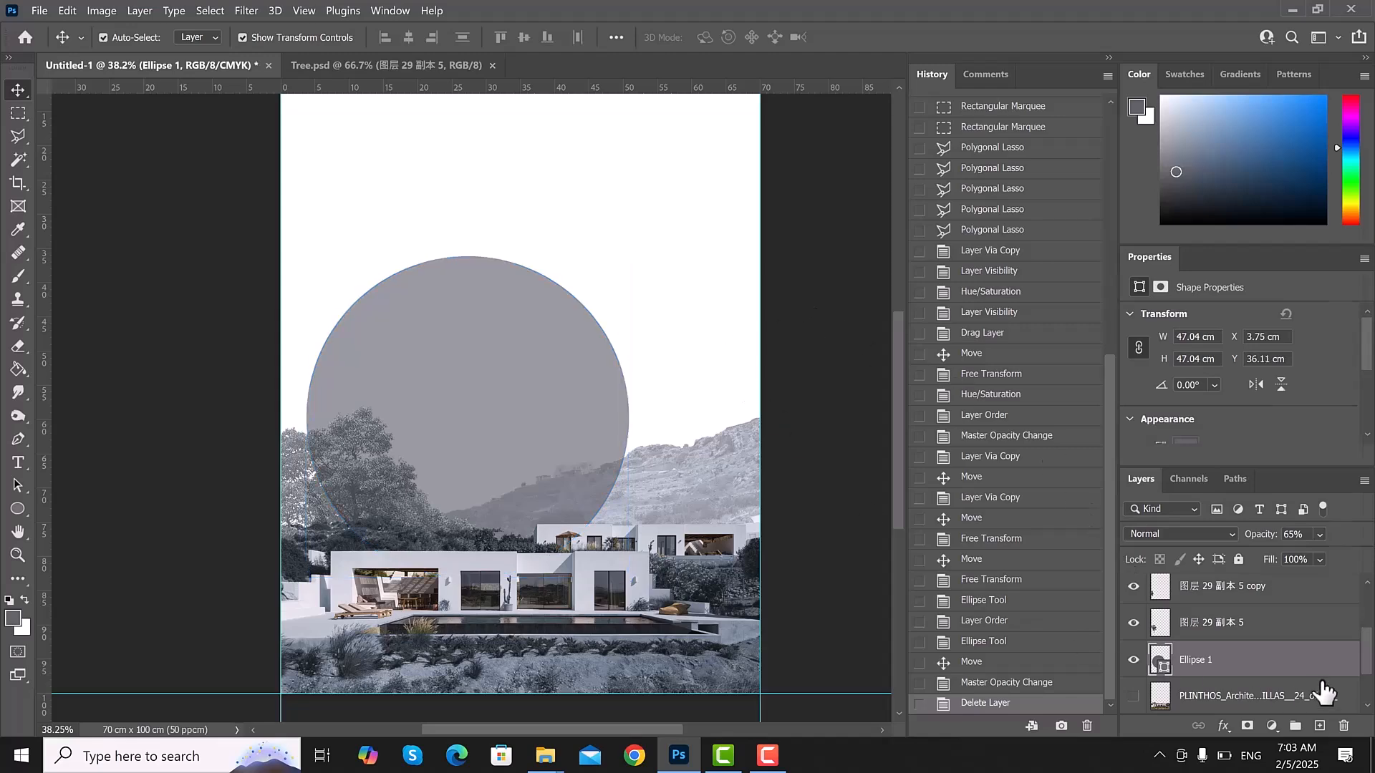
- Add a Bevel & Emboss texture to the large circle's layer style using the pale green pattern from the Water group
double_click(1316, 660)
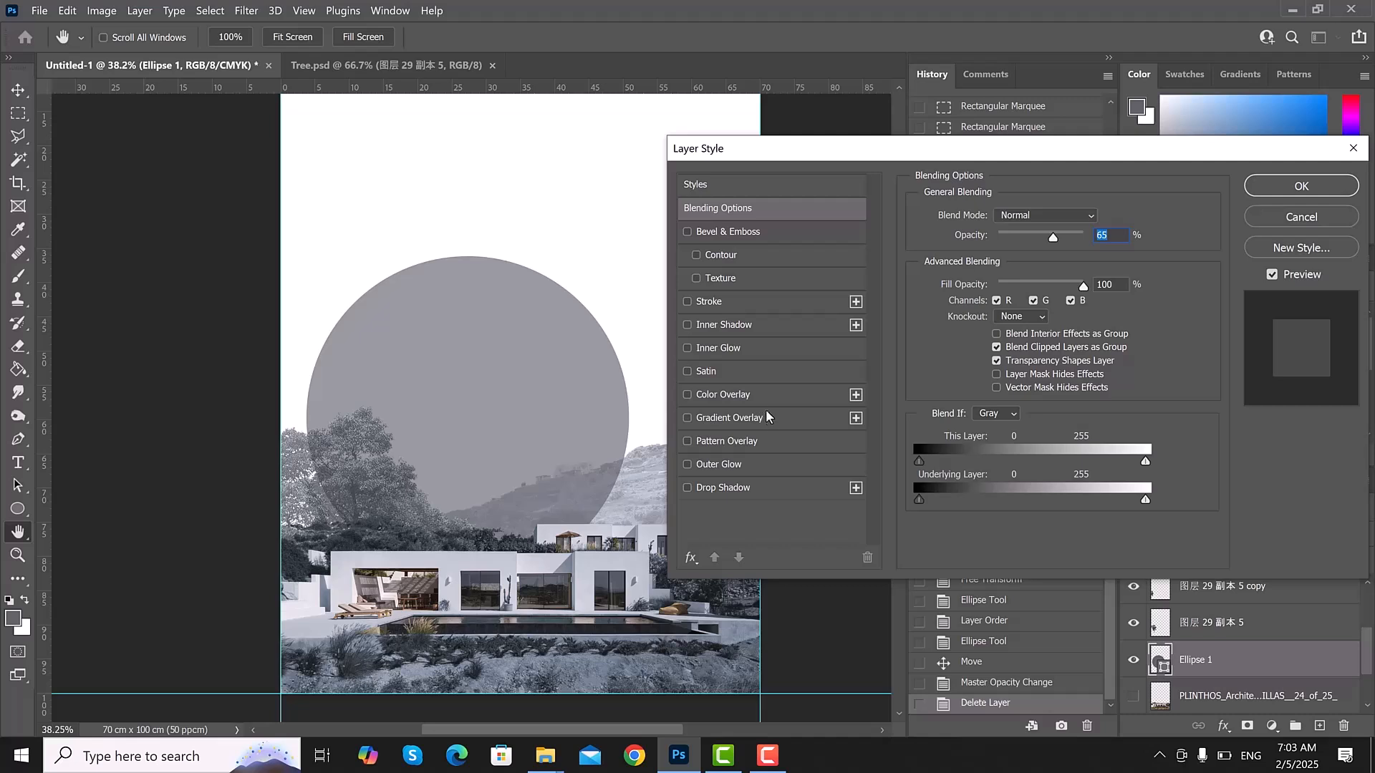
click(758, 281)
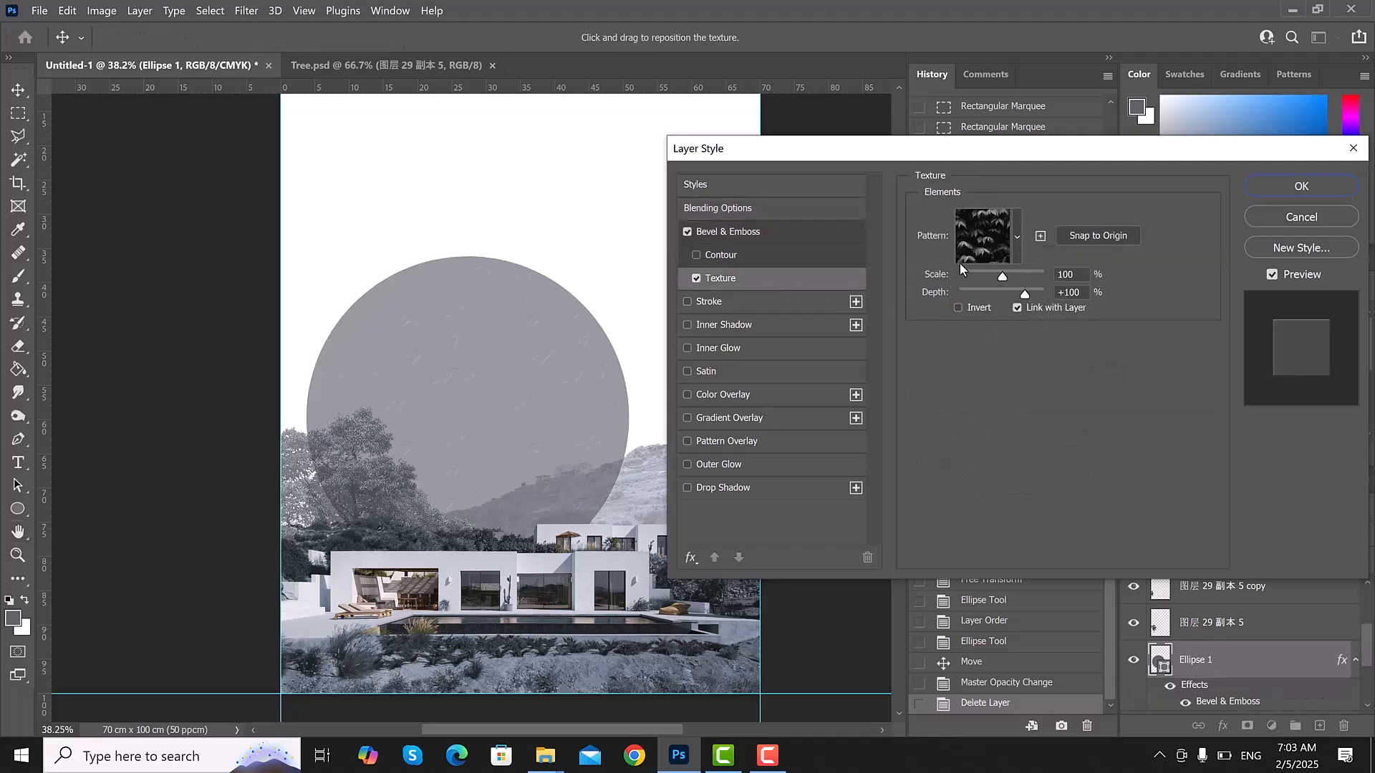
click(1017, 239)
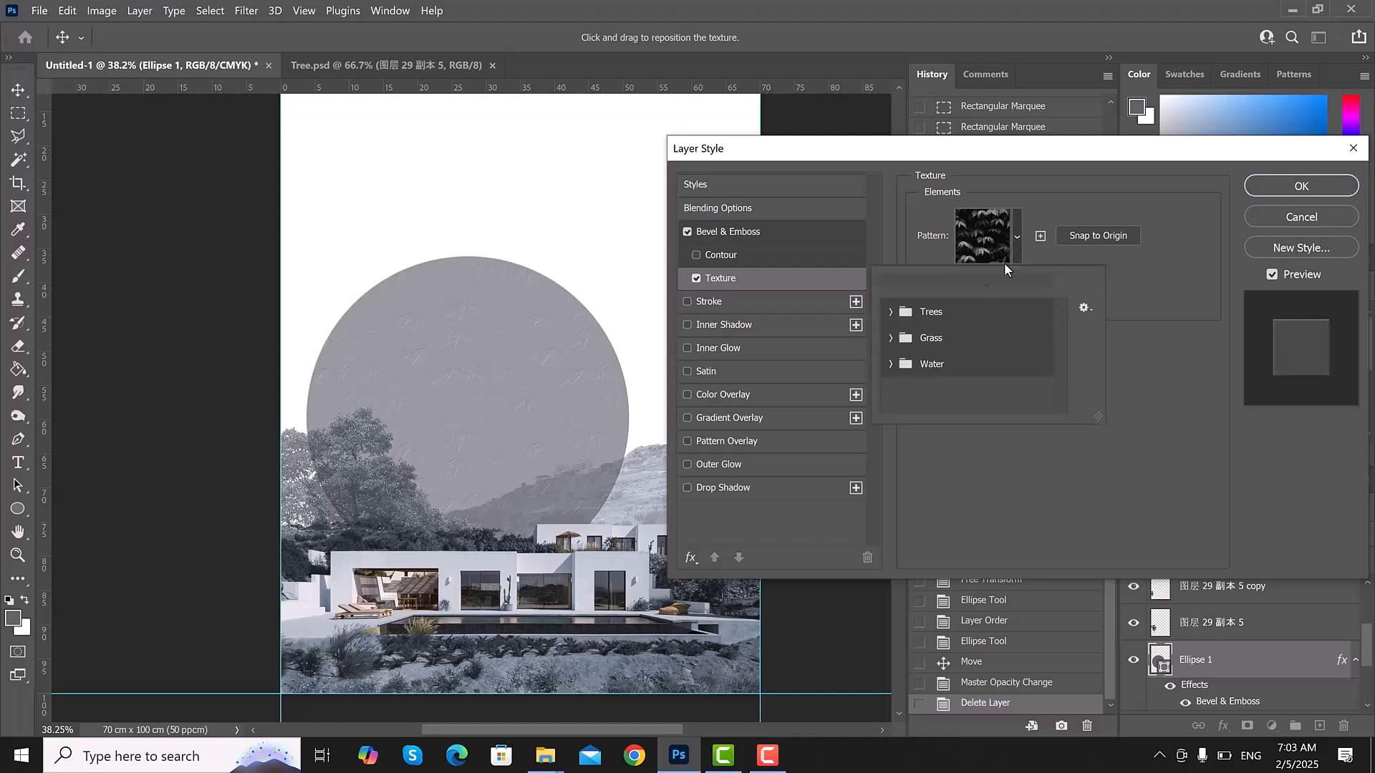
click(892, 365)
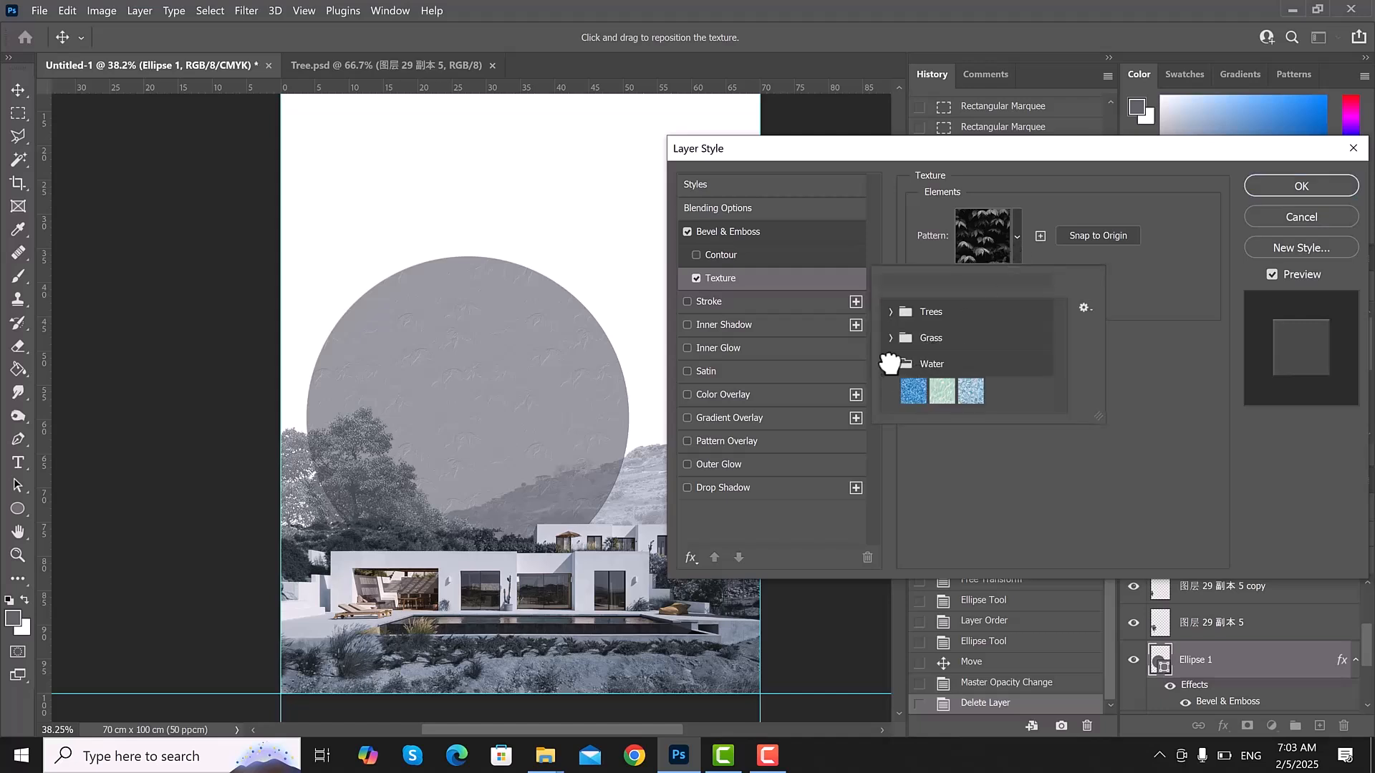
click(972, 394)
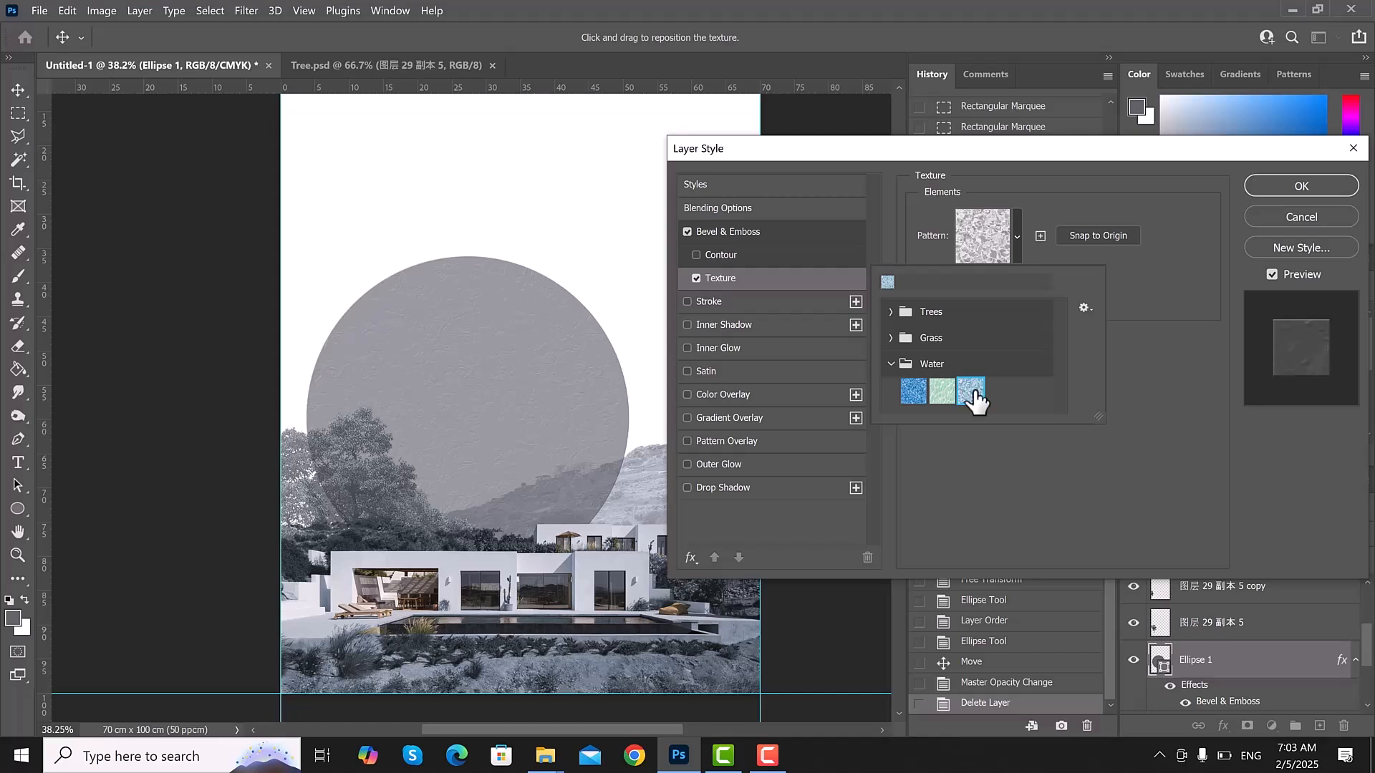
click(940, 394)
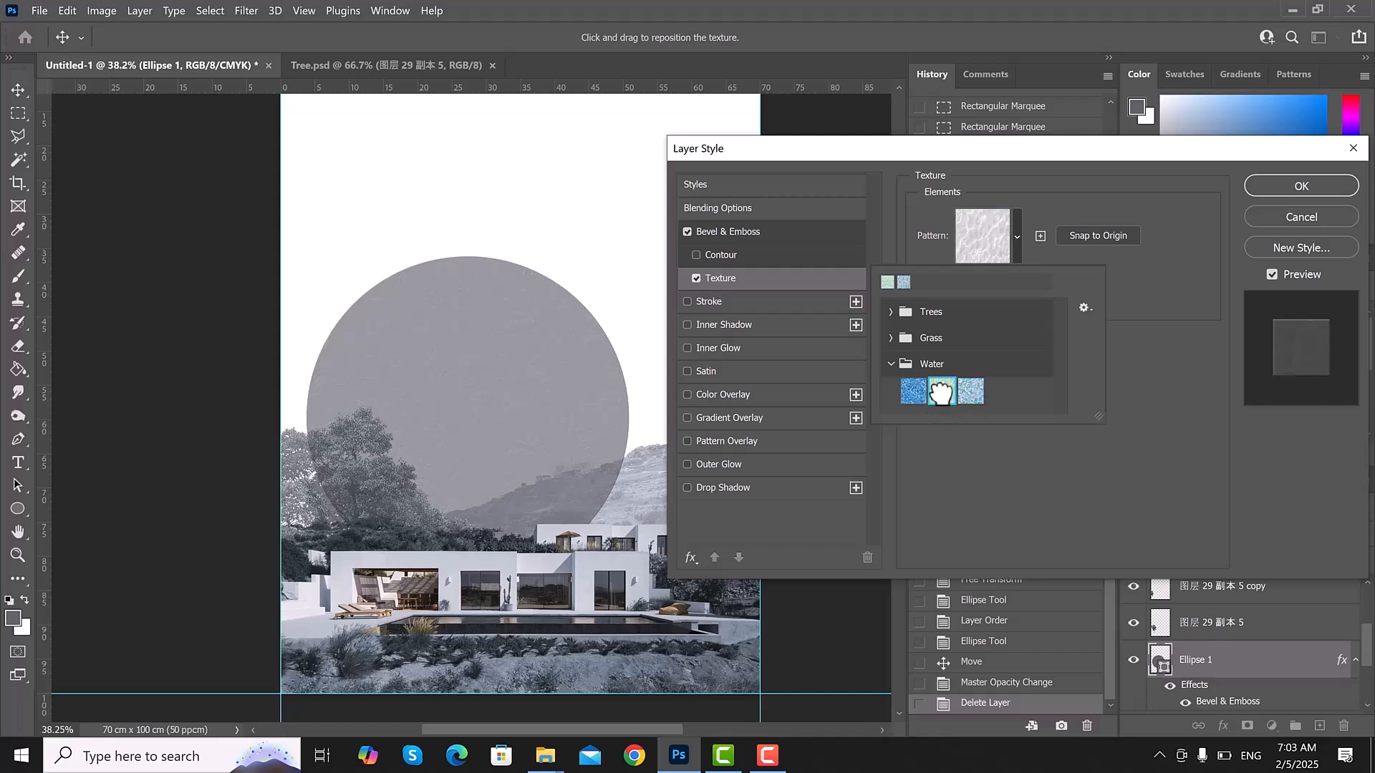
click(914, 392)
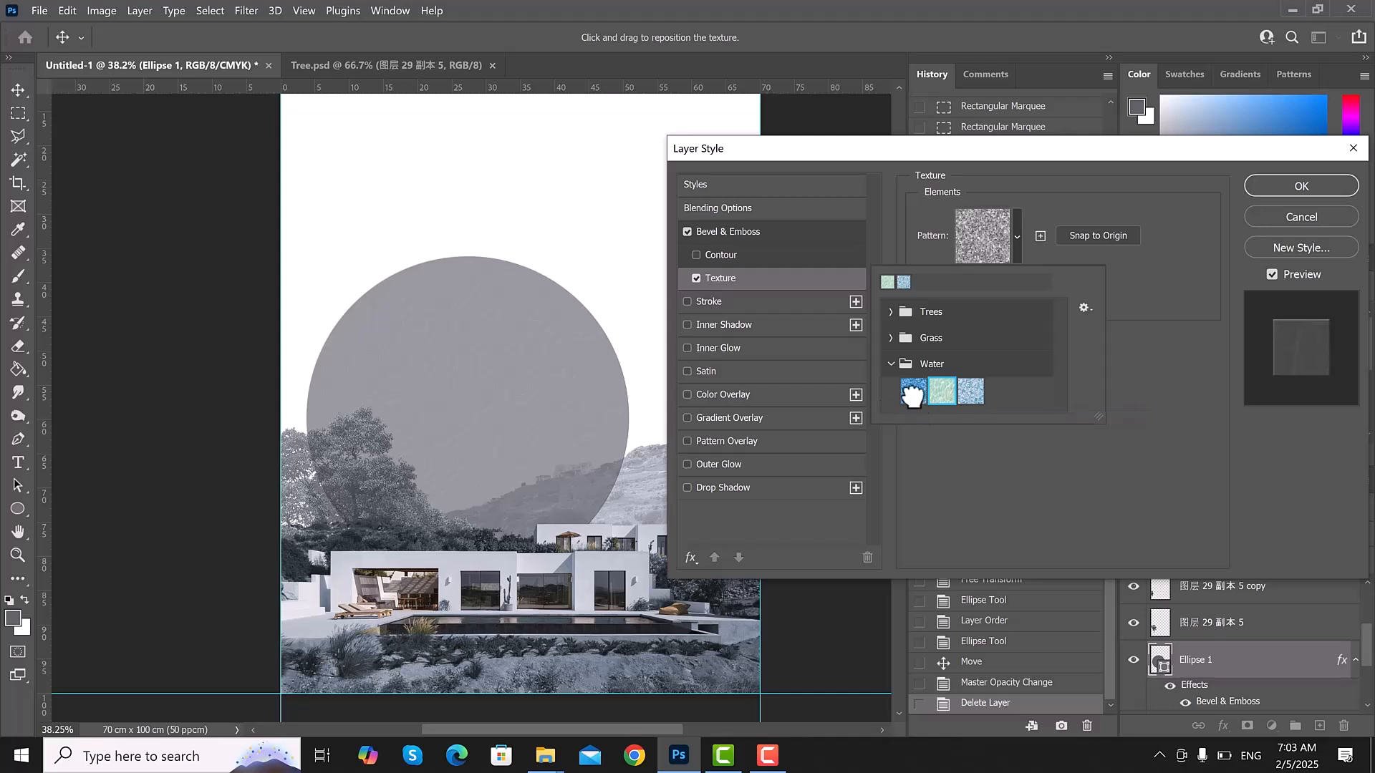
click(941, 393)
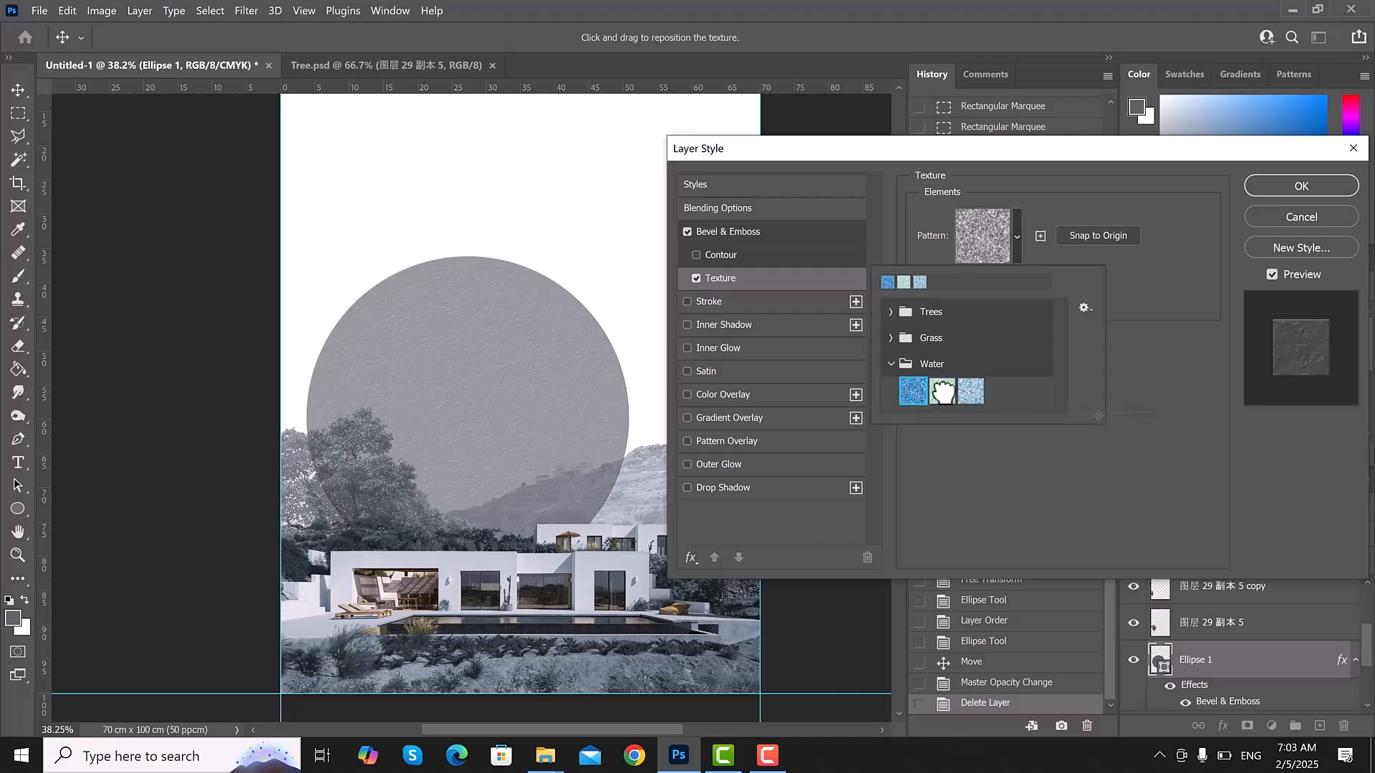
- Set the circle's texture scale to 400% and its depth to 110%
click(1056, 256)
drag(999, 274, 1017, 280)
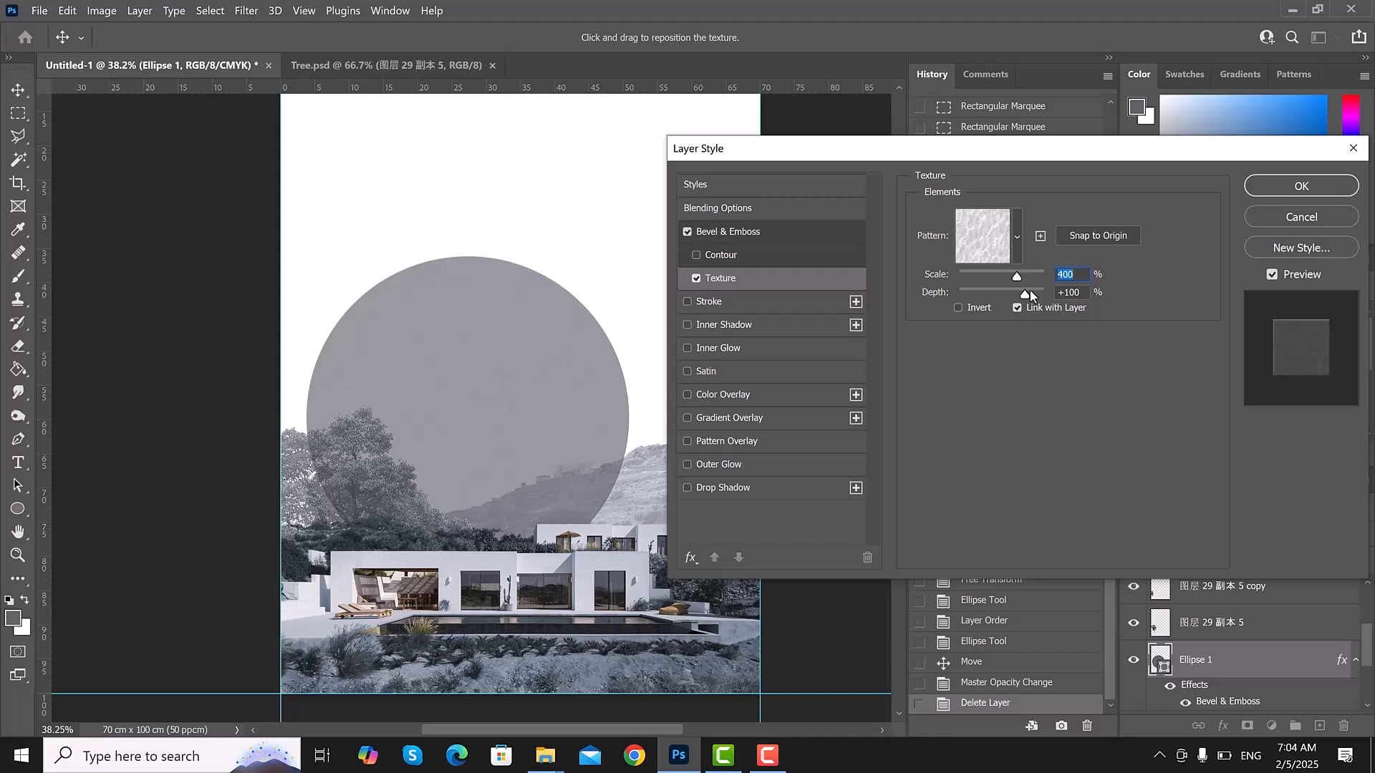
drag(1030, 294, 1024, 291)
text(110)
click(986, 383)
- Add an inner shadow to the circle with 36% opacity, -17° angle, 17 px distance, 47% choke and 76 px size, and apply the layer style
click(756, 327)
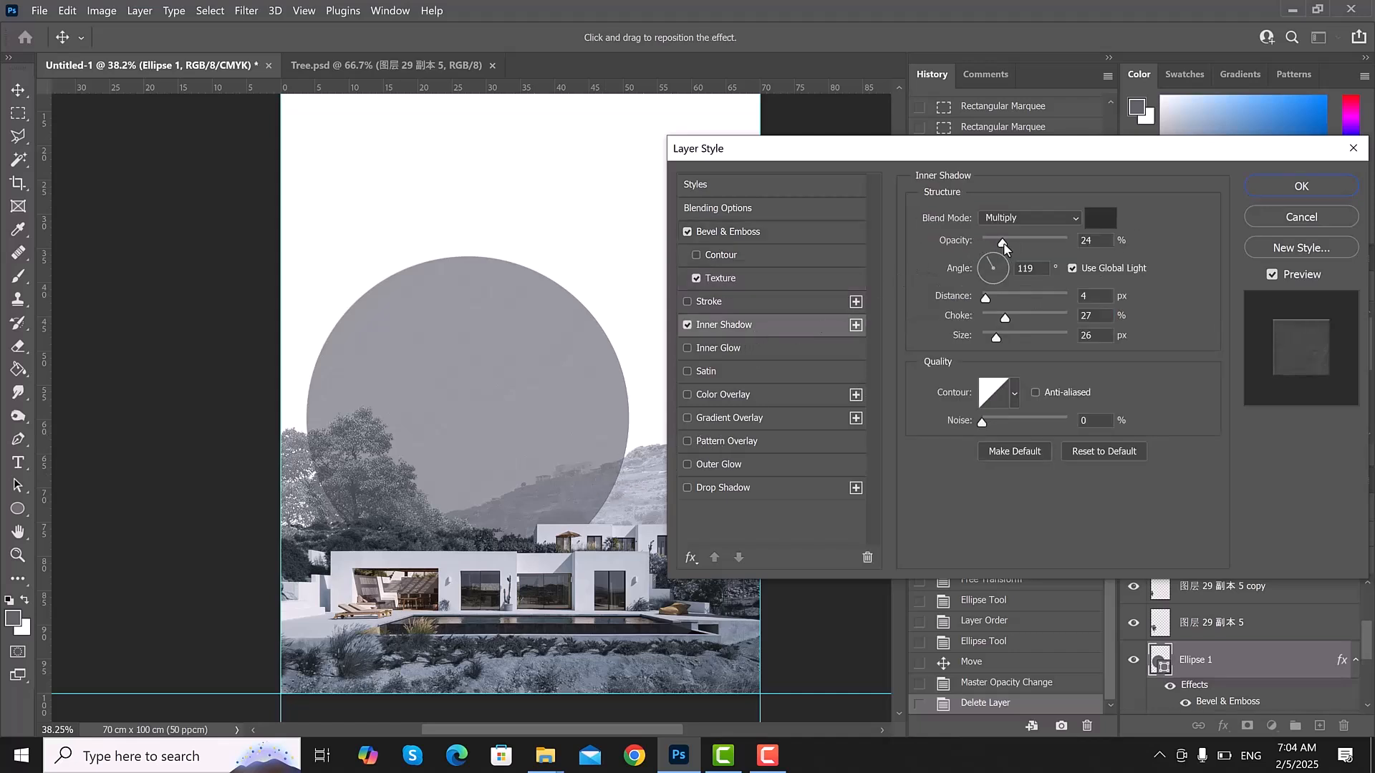
drag(1010, 247, 1013, 247)
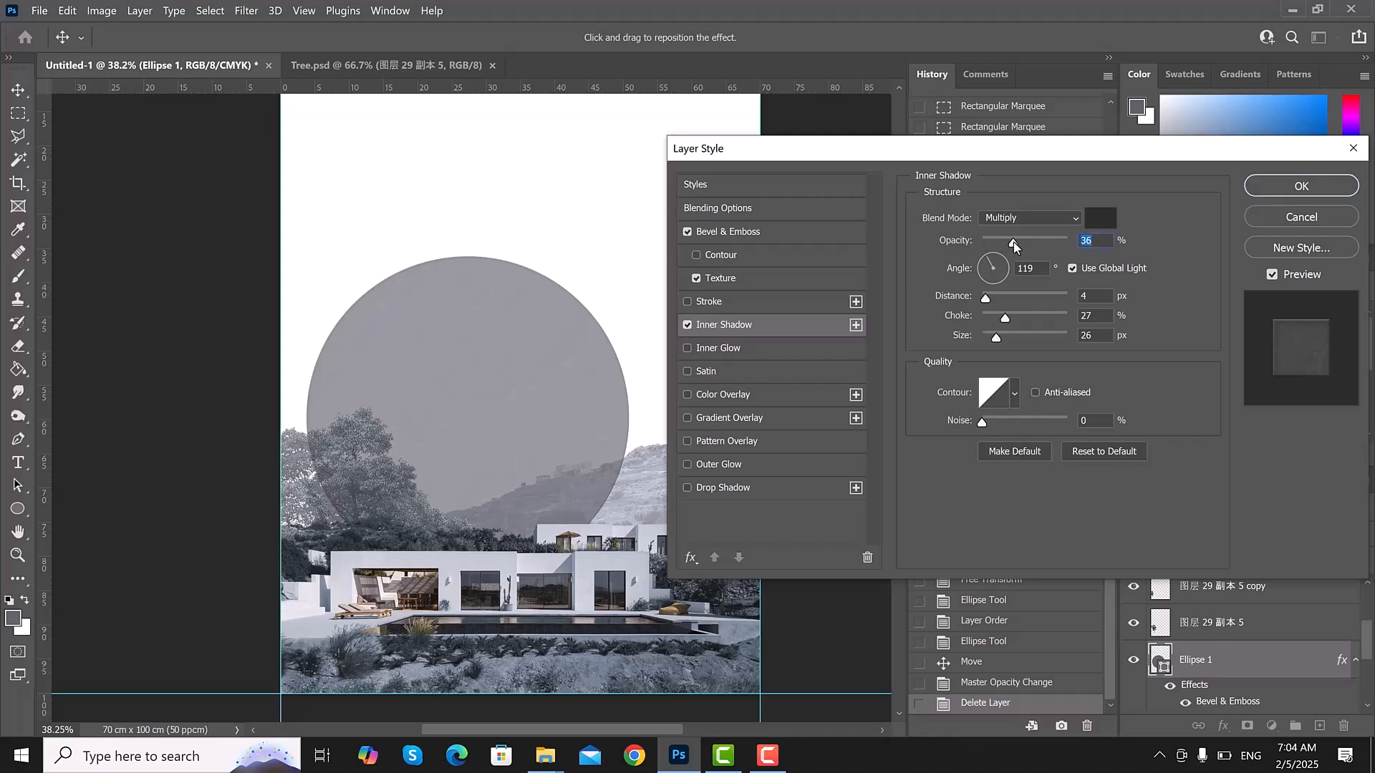
click(997, 299)
drag(1008, 317, 1021, 316)
click(1013, 336)
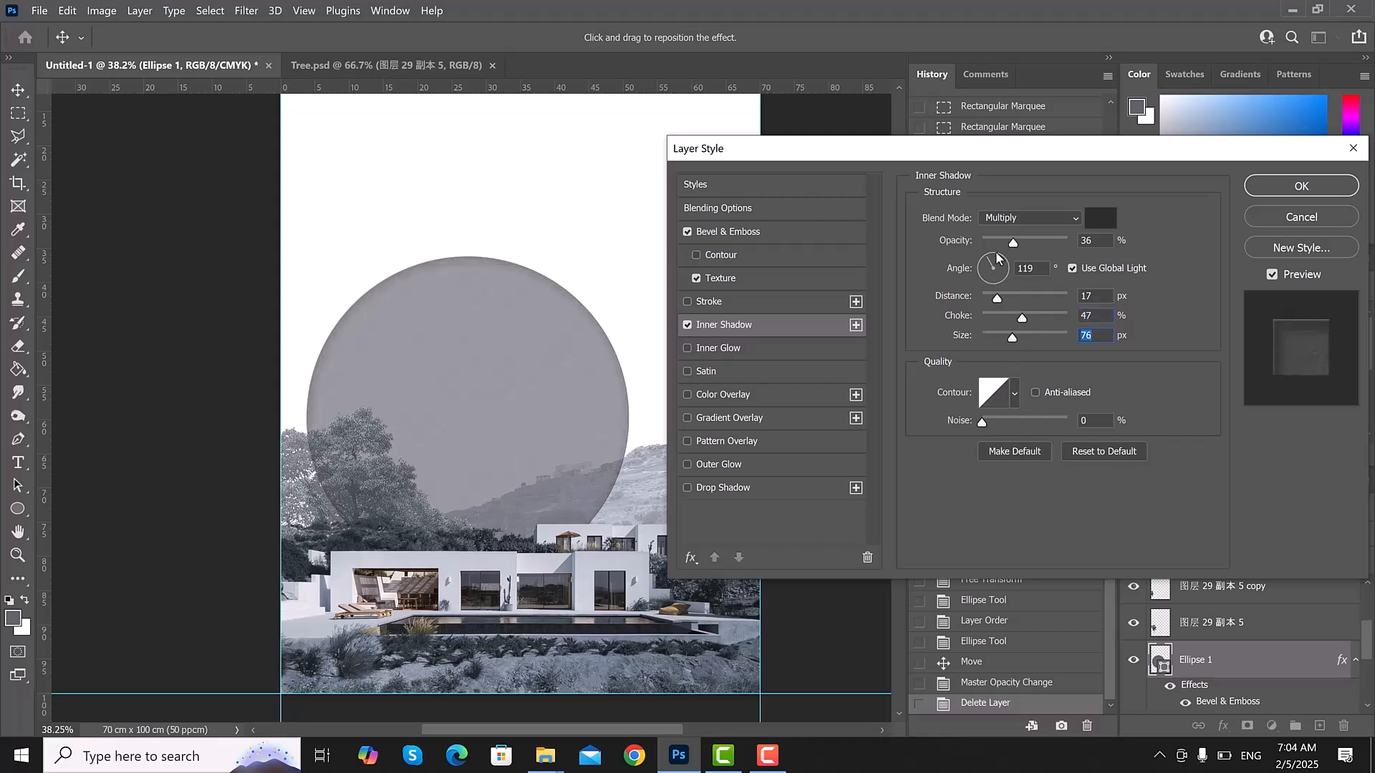
drag(999, 263, 1008, 272)
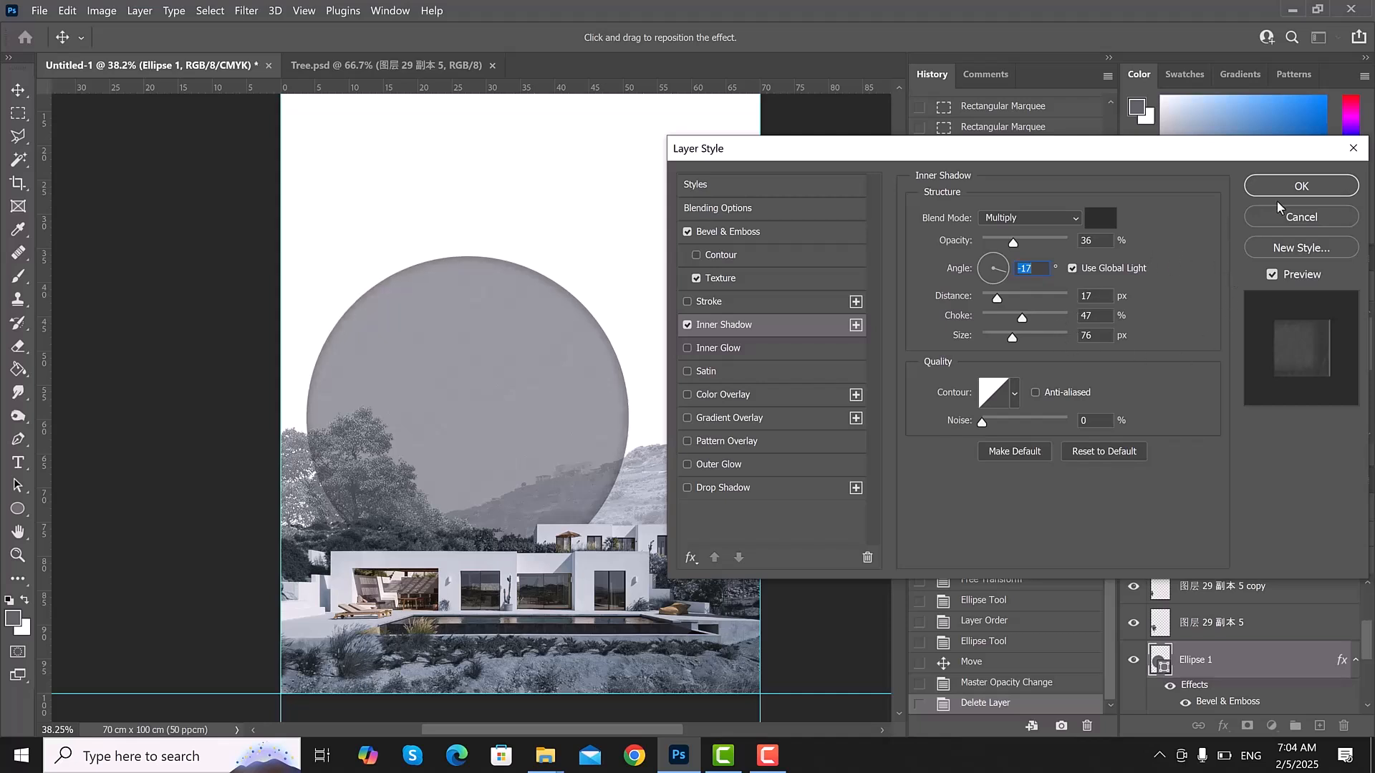
key(Return)
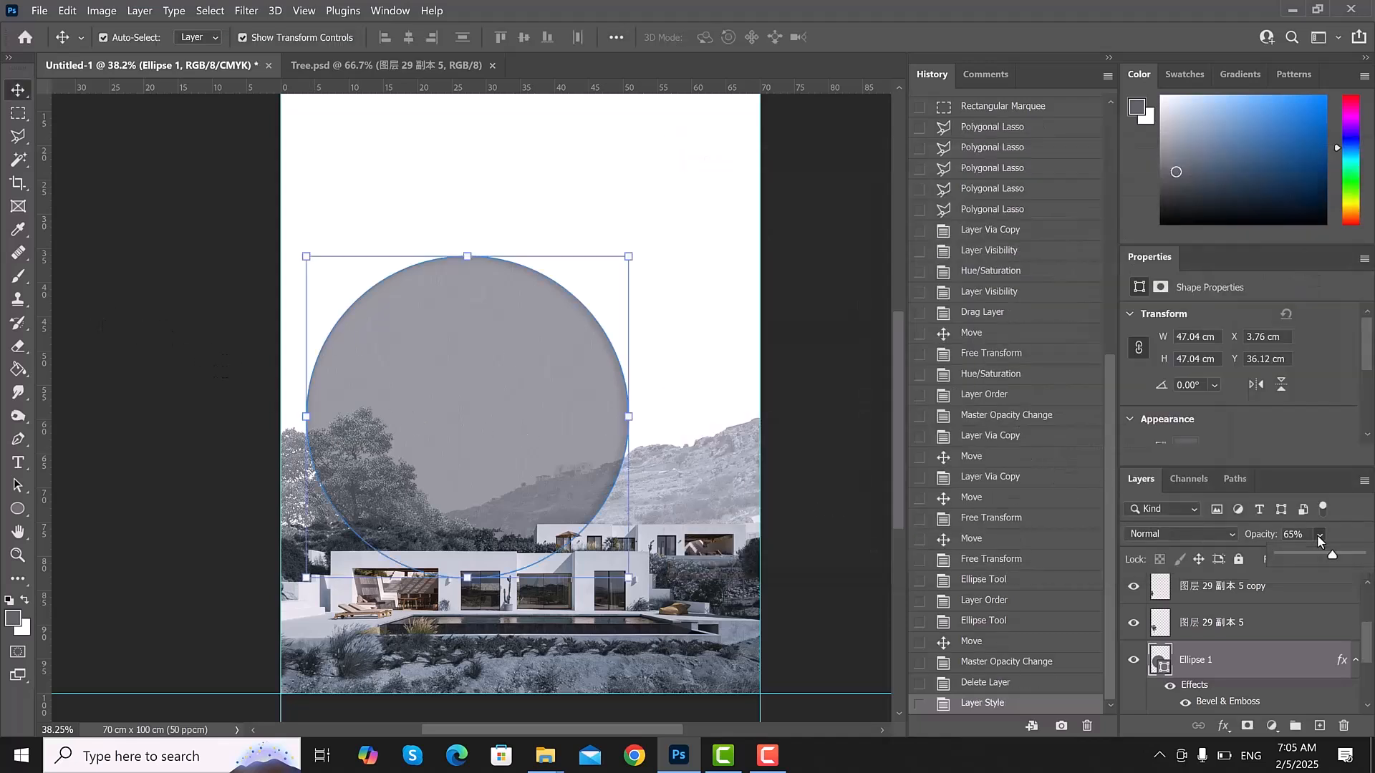
- Set the large circle's opacity to 60%, switch its fill to the Black, White gradient and open that gradient for editing
click(1282, 535)
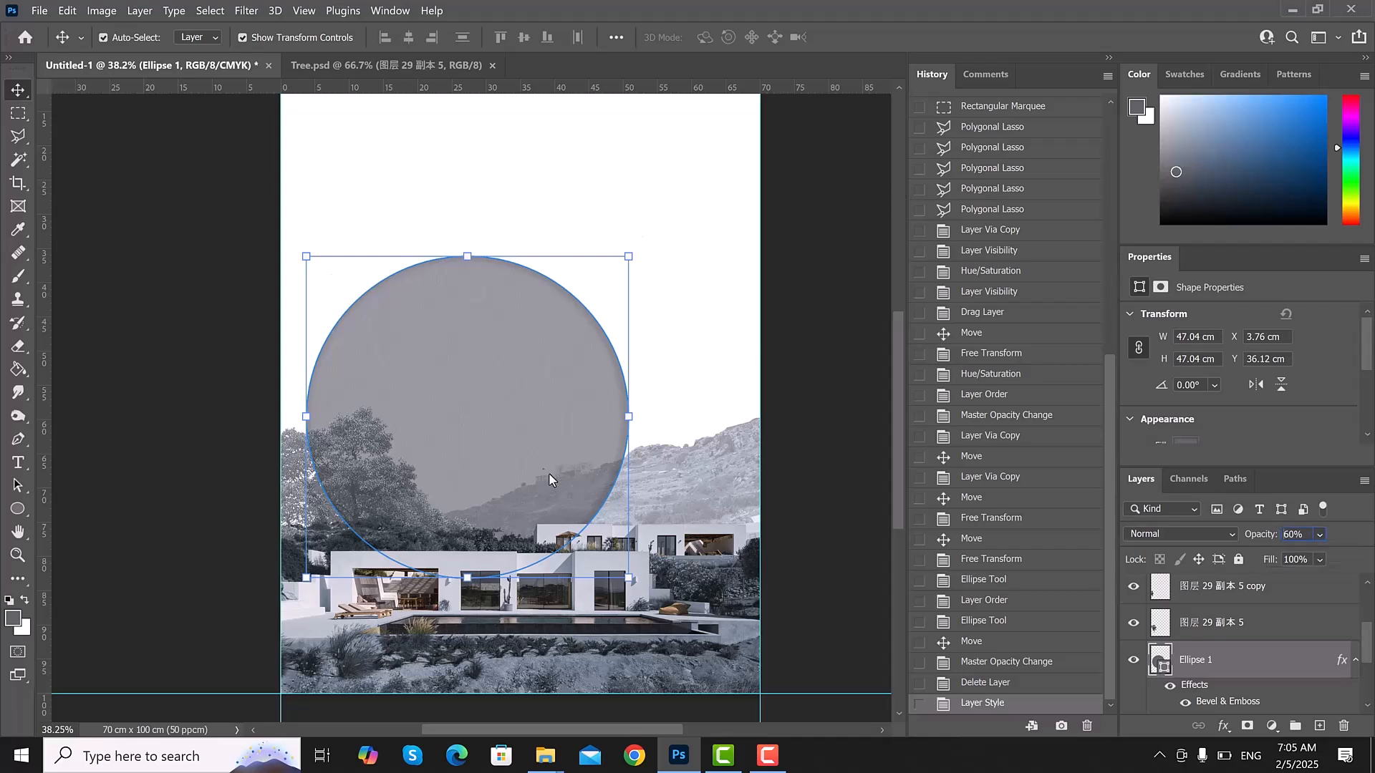
key(Return)
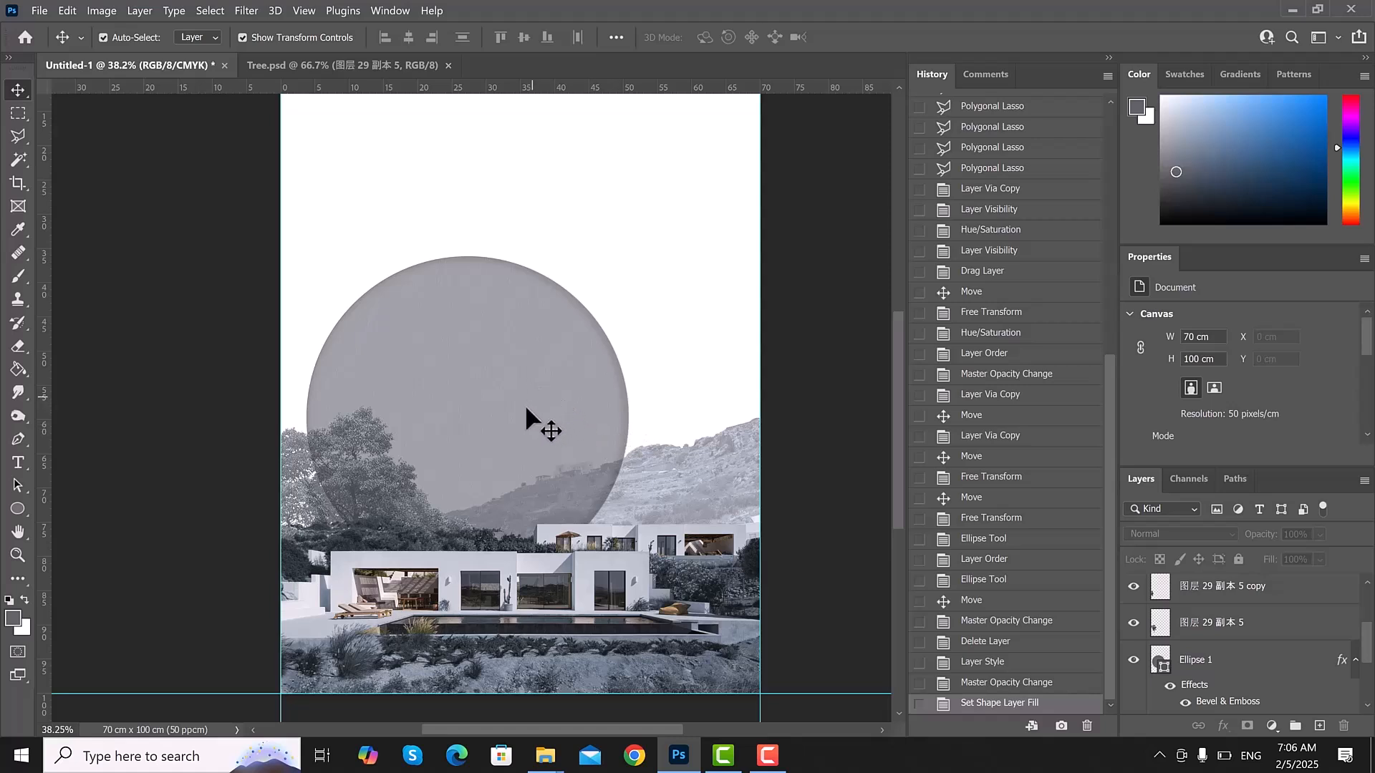
click(456, 344)
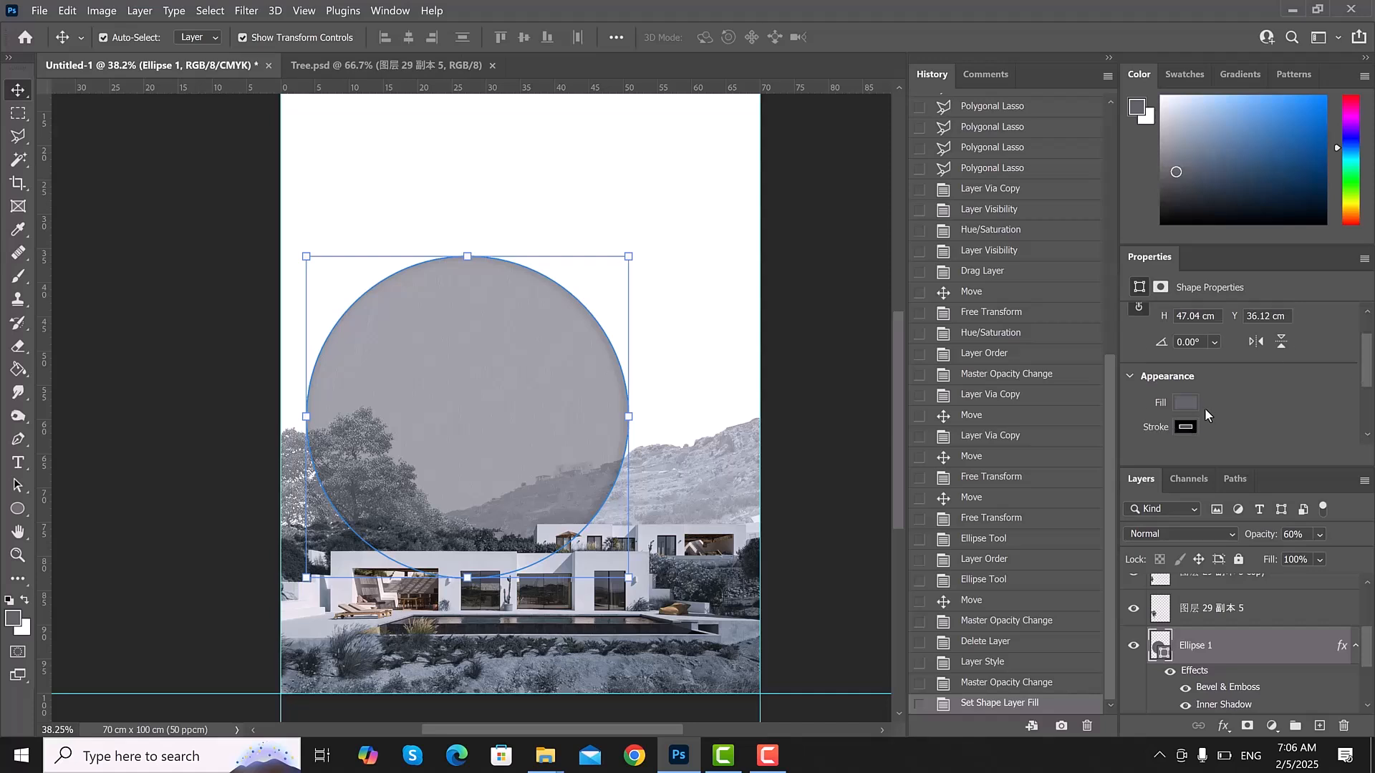
click(1184, 391)
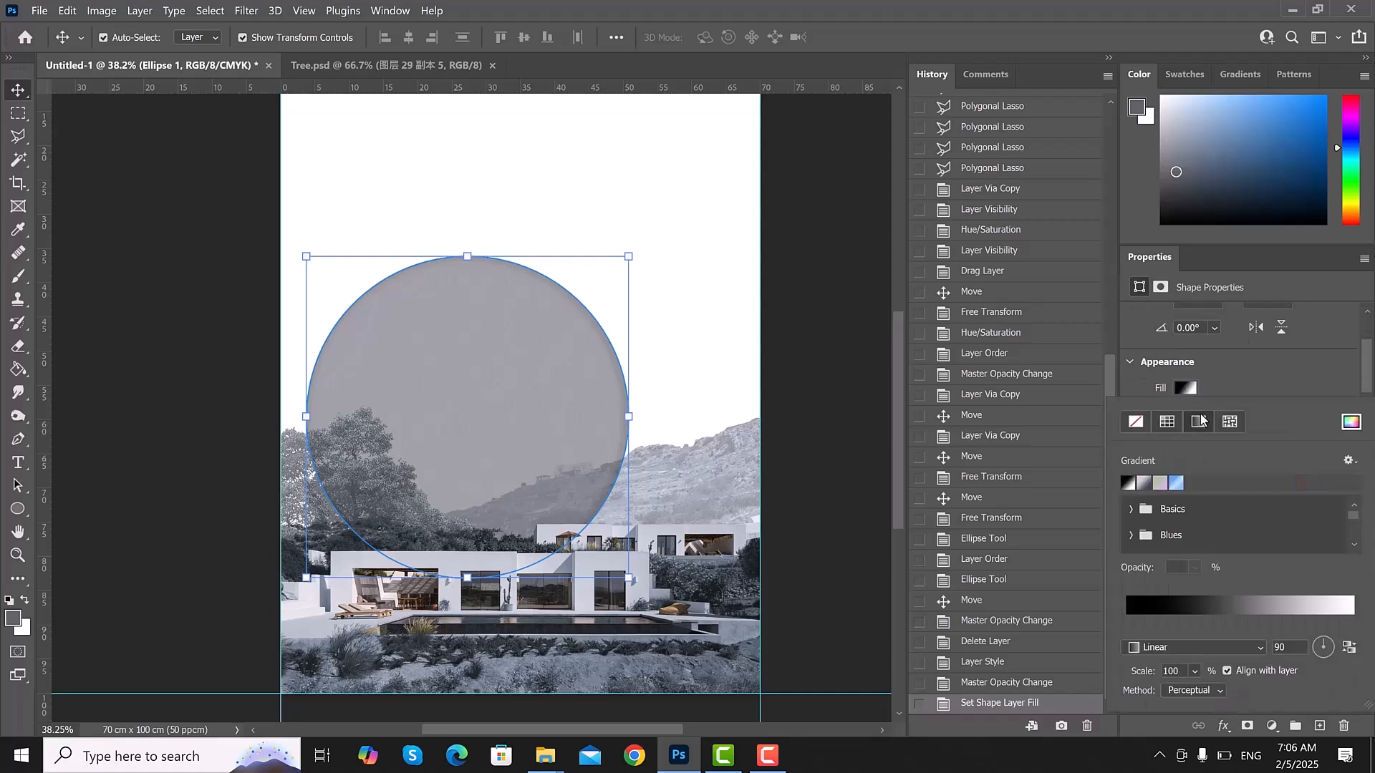
click(1140, 485)
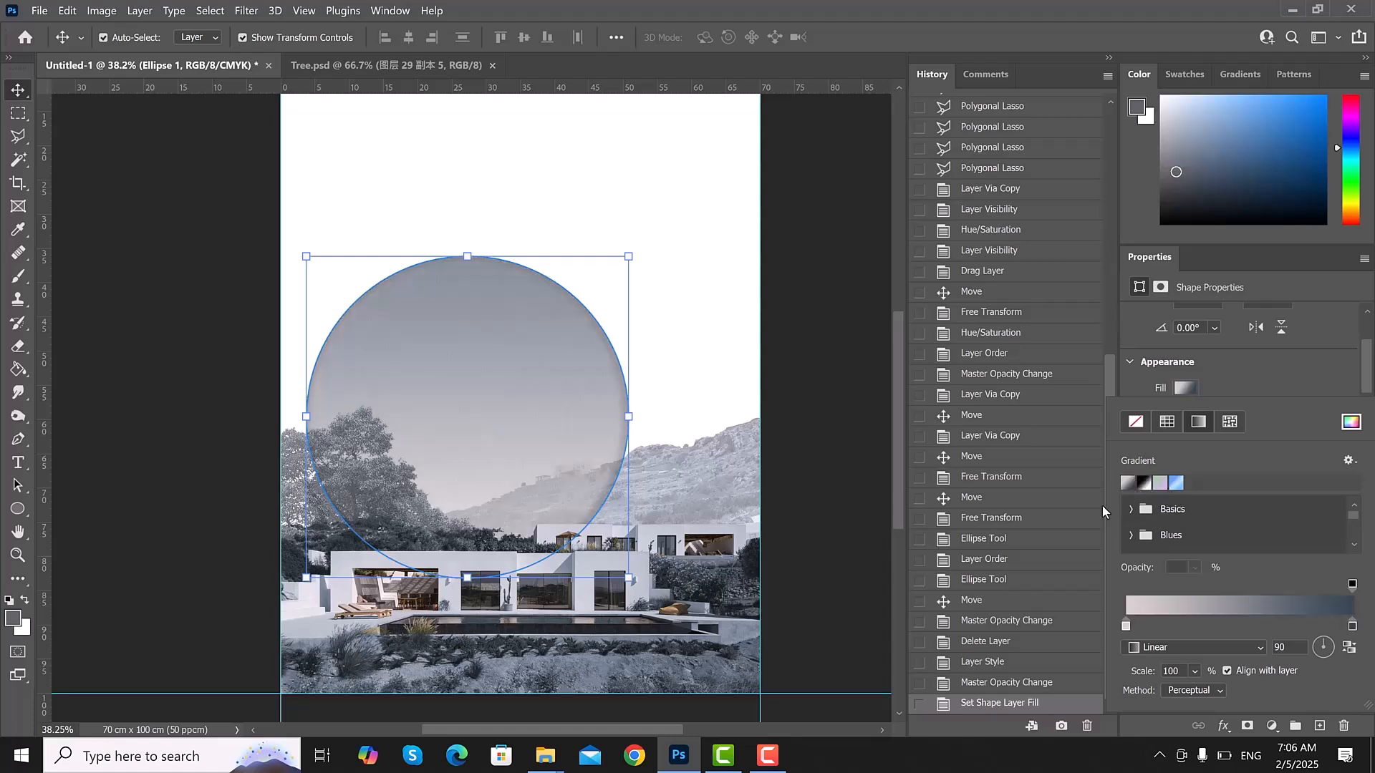
click(1144, 485)
click(1239, 605)
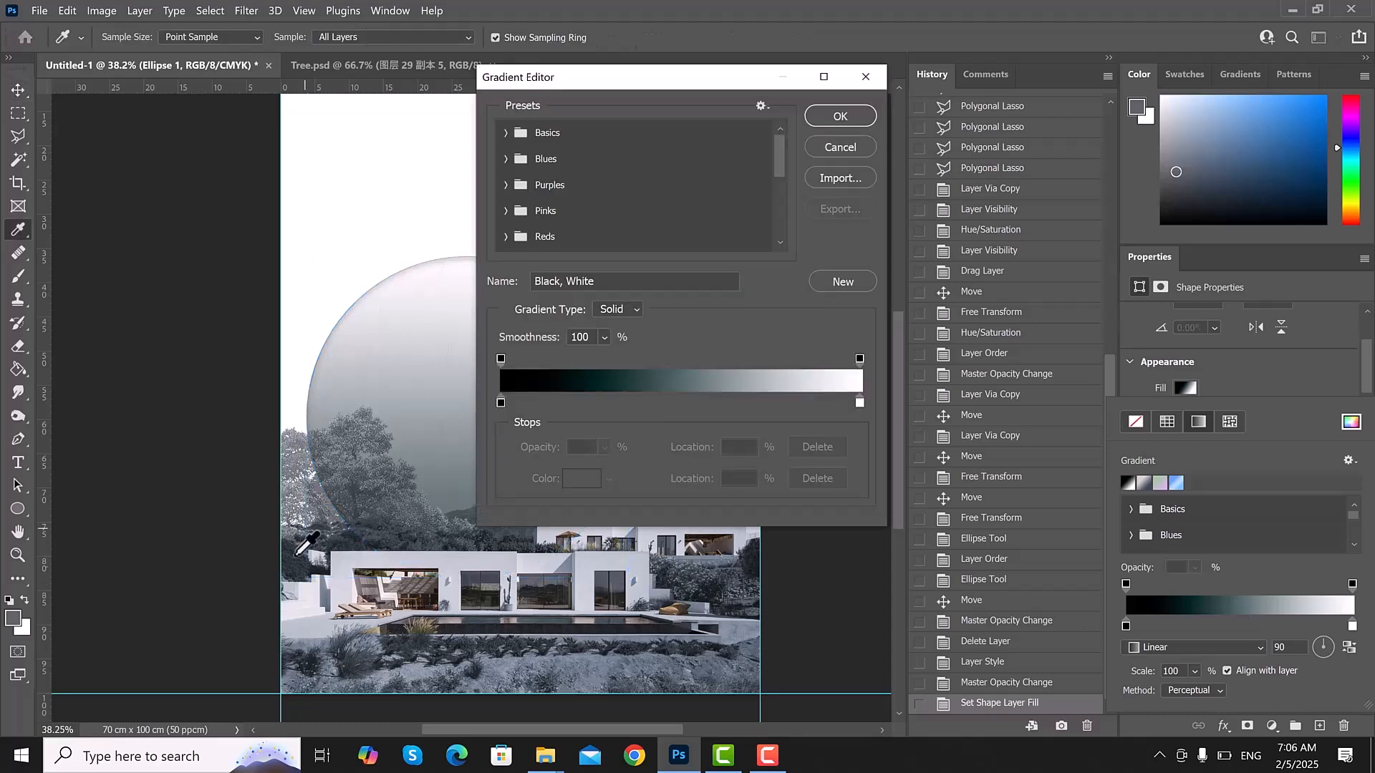
- Try the Gray_03 gradient preset on the circle with its outer opacity and color stops pulled inward
click(505, 157)
scroll(664, 208, down, 1)
scroll(571, 159, down, 4)
click(505, 186)
click(758, 213)
click(586, 214)
drag(630, 78, 911, 100)
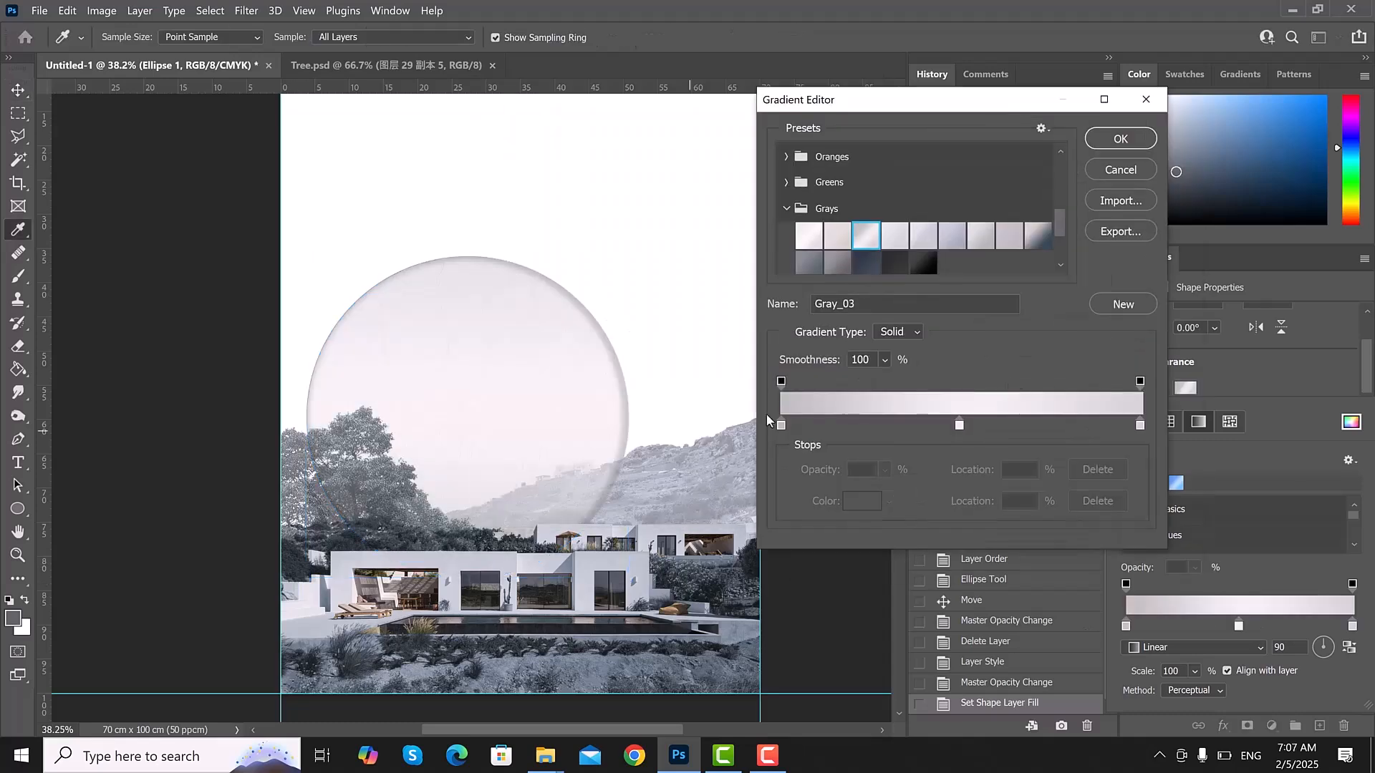
drag(1140, 382, 1087, 383)
drag(781, 382, 810, 382)
drag(782, 426, 804, 425)
drag(1139, 425, 1096, 426)
- Fill the large circle with the Gray_09 gradient preset, confirm the gradient and deselect the shape
click(1038, 236)
scroll(1031, 240, down, 2)
click(846, 208)
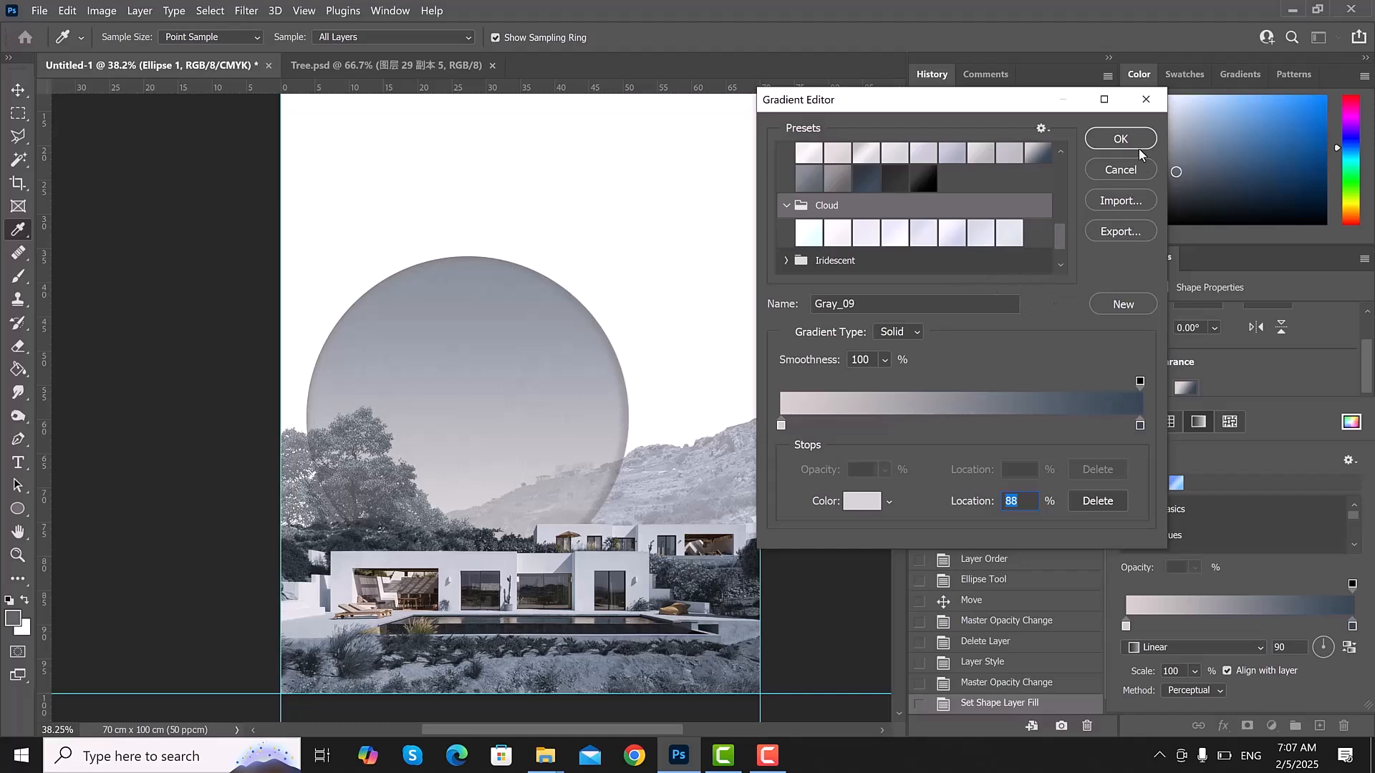
key(Return)
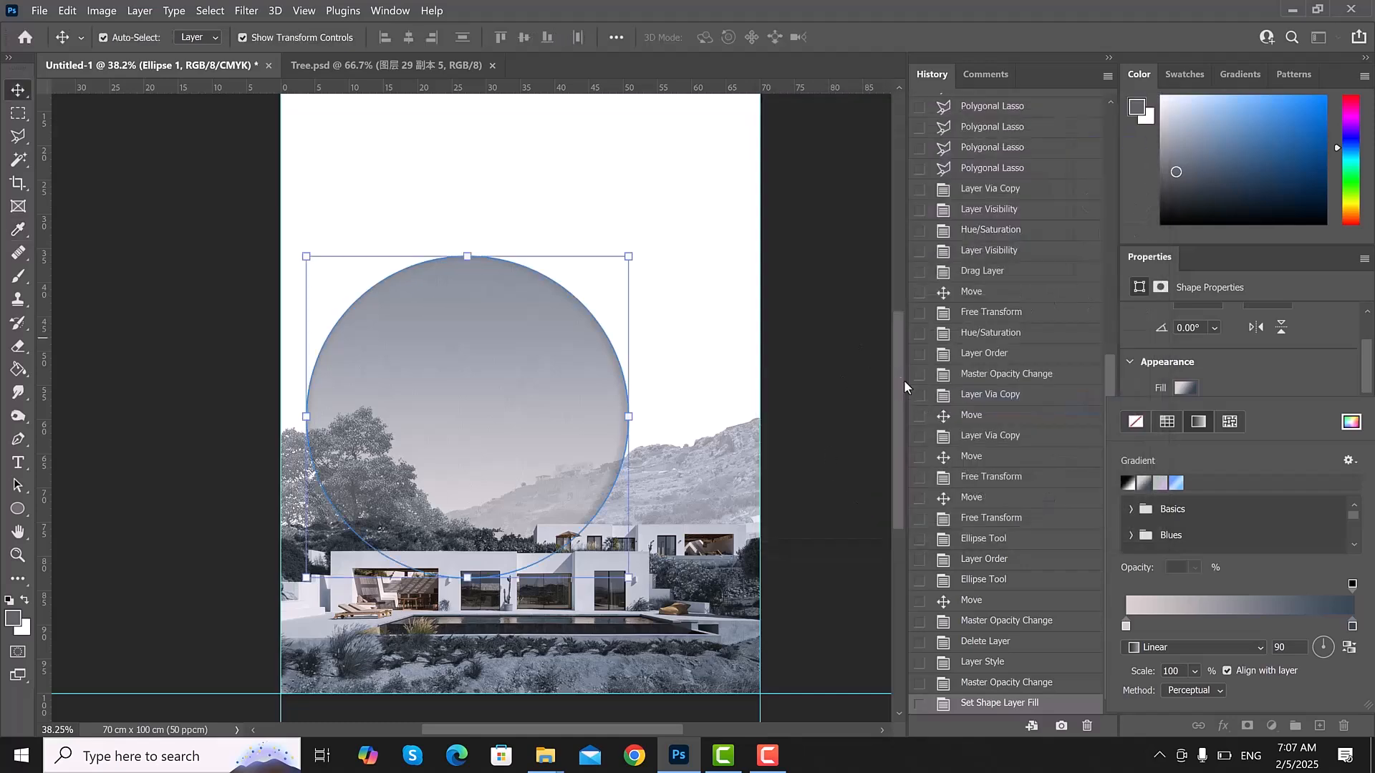
scroll(644, 379, up, 2)
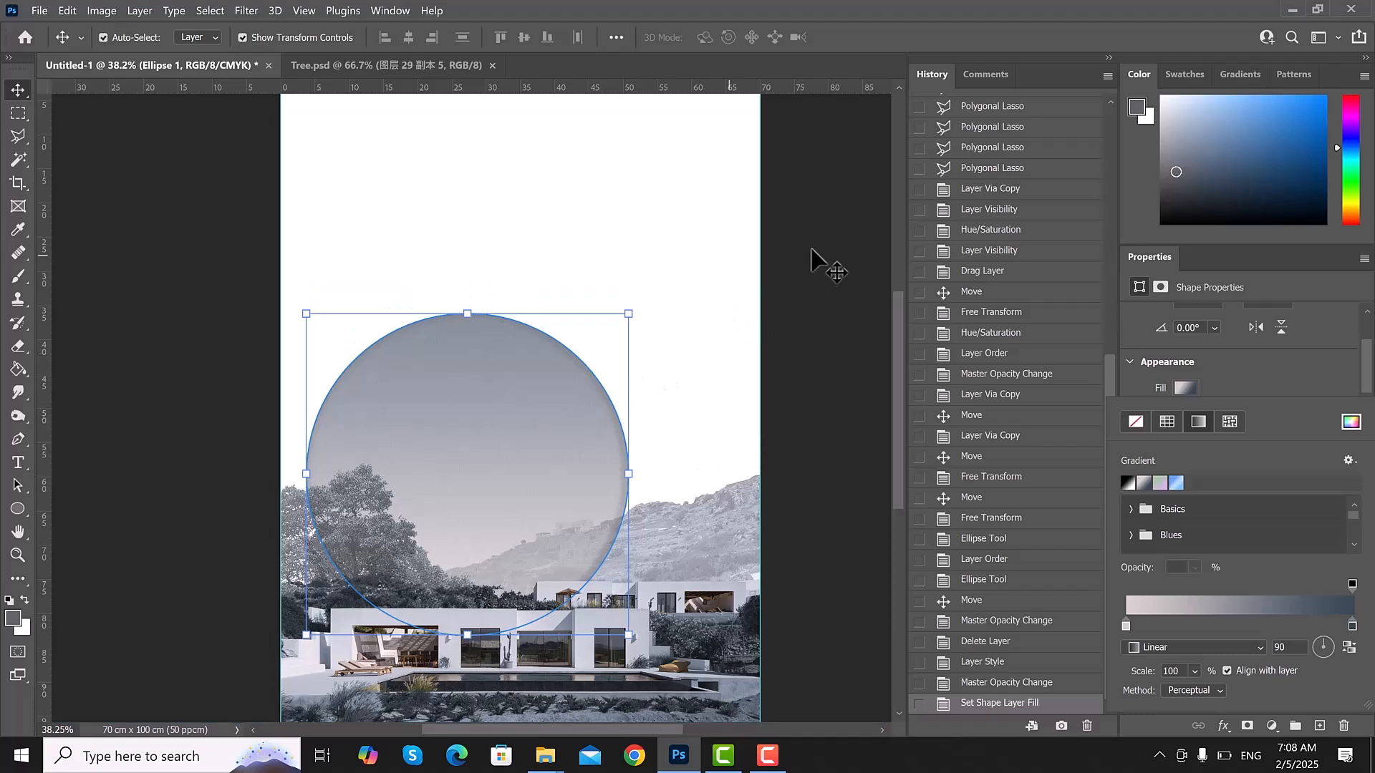
click(772, 394)
click(772, 381)
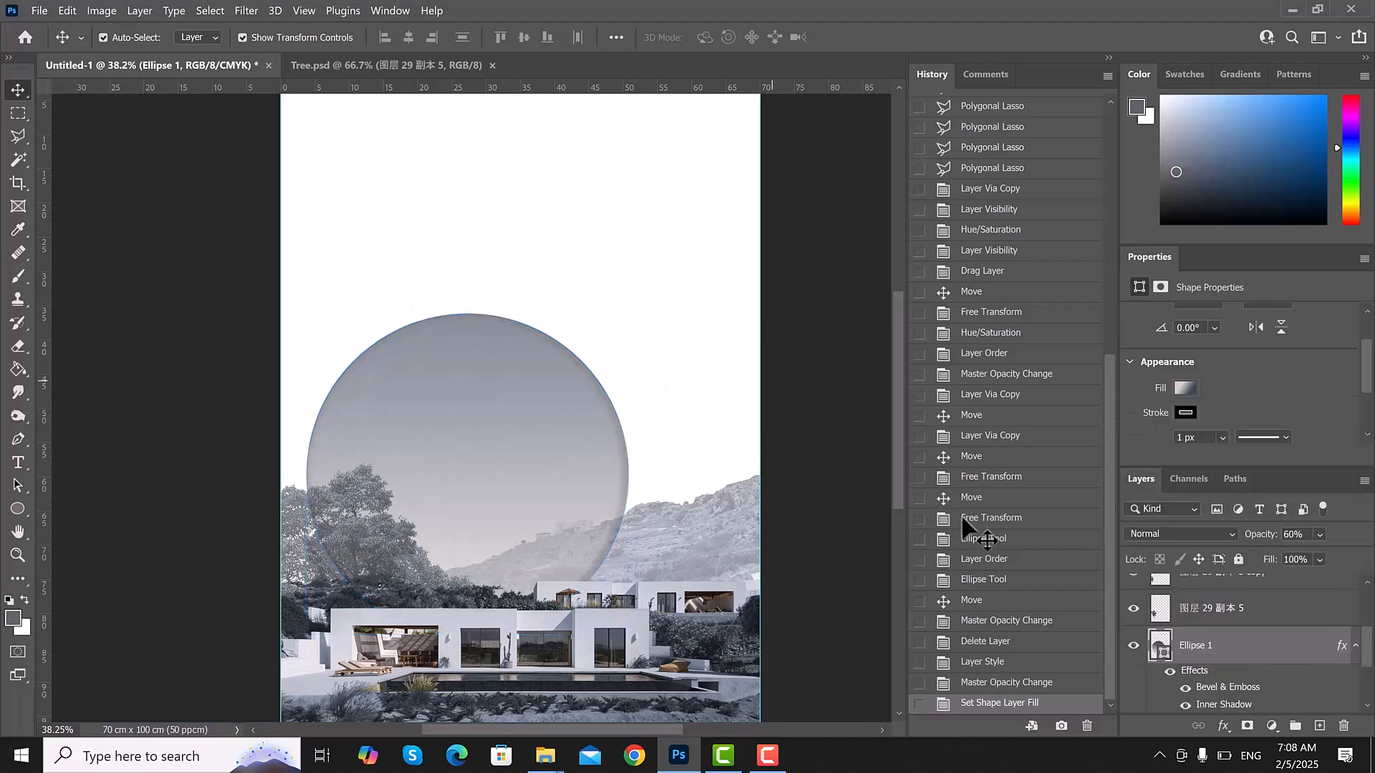
click(660, 462)
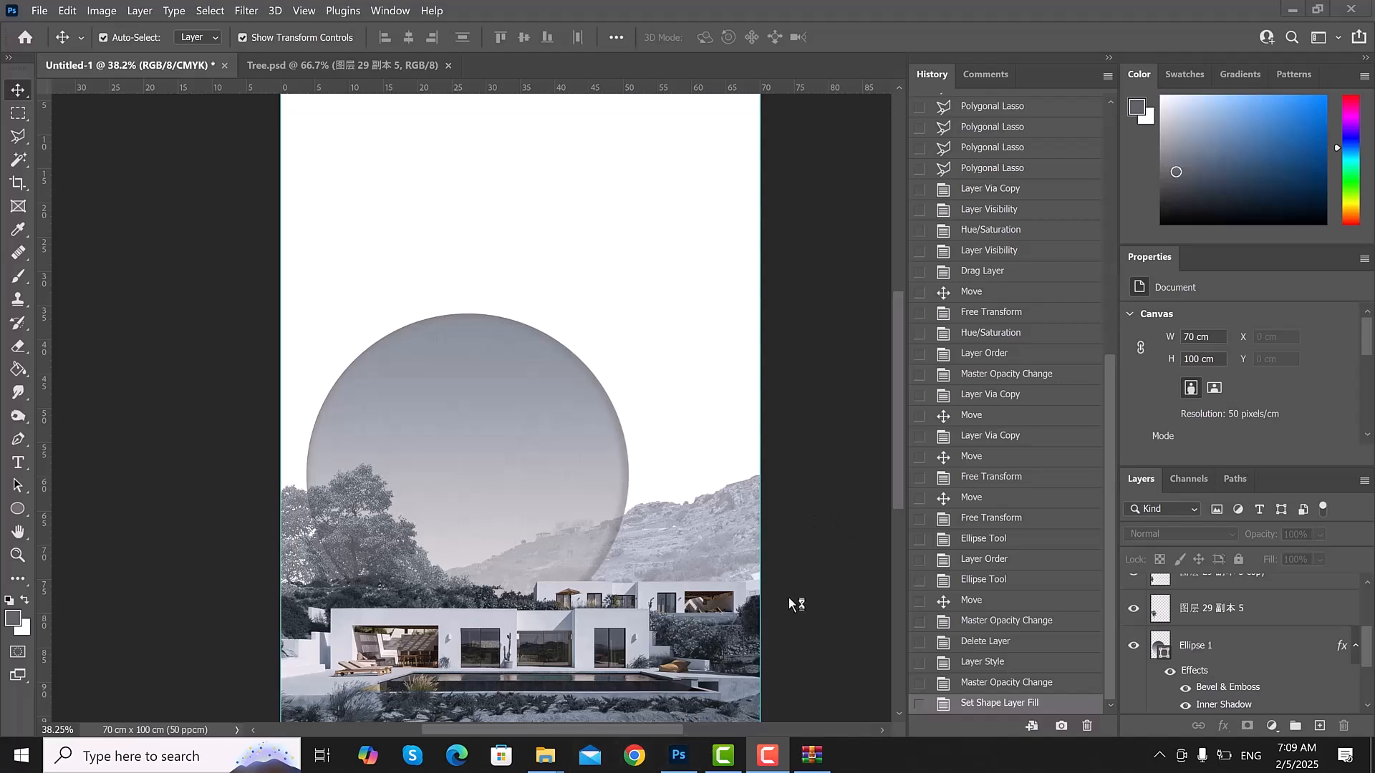
- Switch to Chrome, search Google Images for "birds for postpro png" and save a flying-birds silhouette image as 1
text(birds for postpro png)
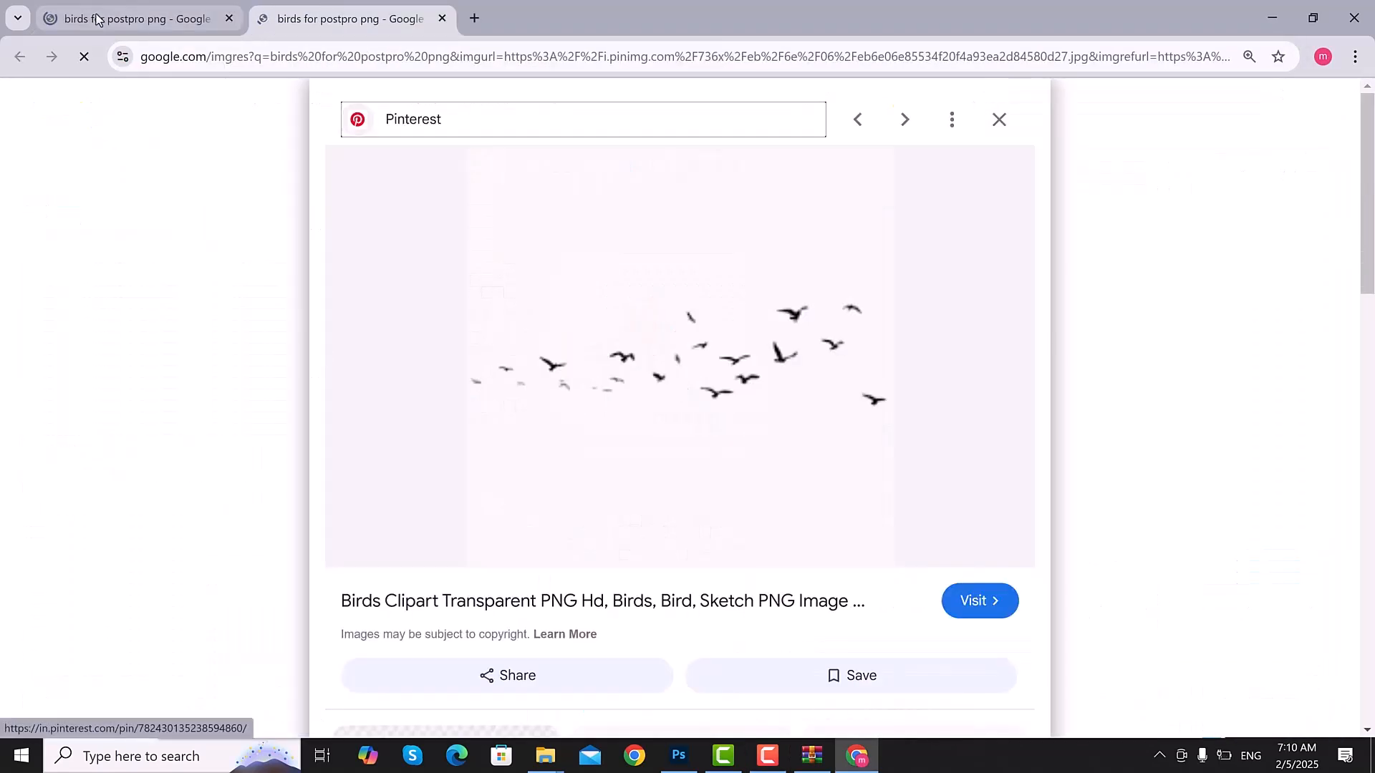
click(96, 20)
click(1227, 653)
right_click(960, 286)
click(1022, 457)
right_click(895, 383)
click(960, 459)
text(1)
key(Return)
- Open the "12 Birds png ideas" image result and save its bird flock picture as 2
click(666, 258)
scroll(1043, 408, down, 1)
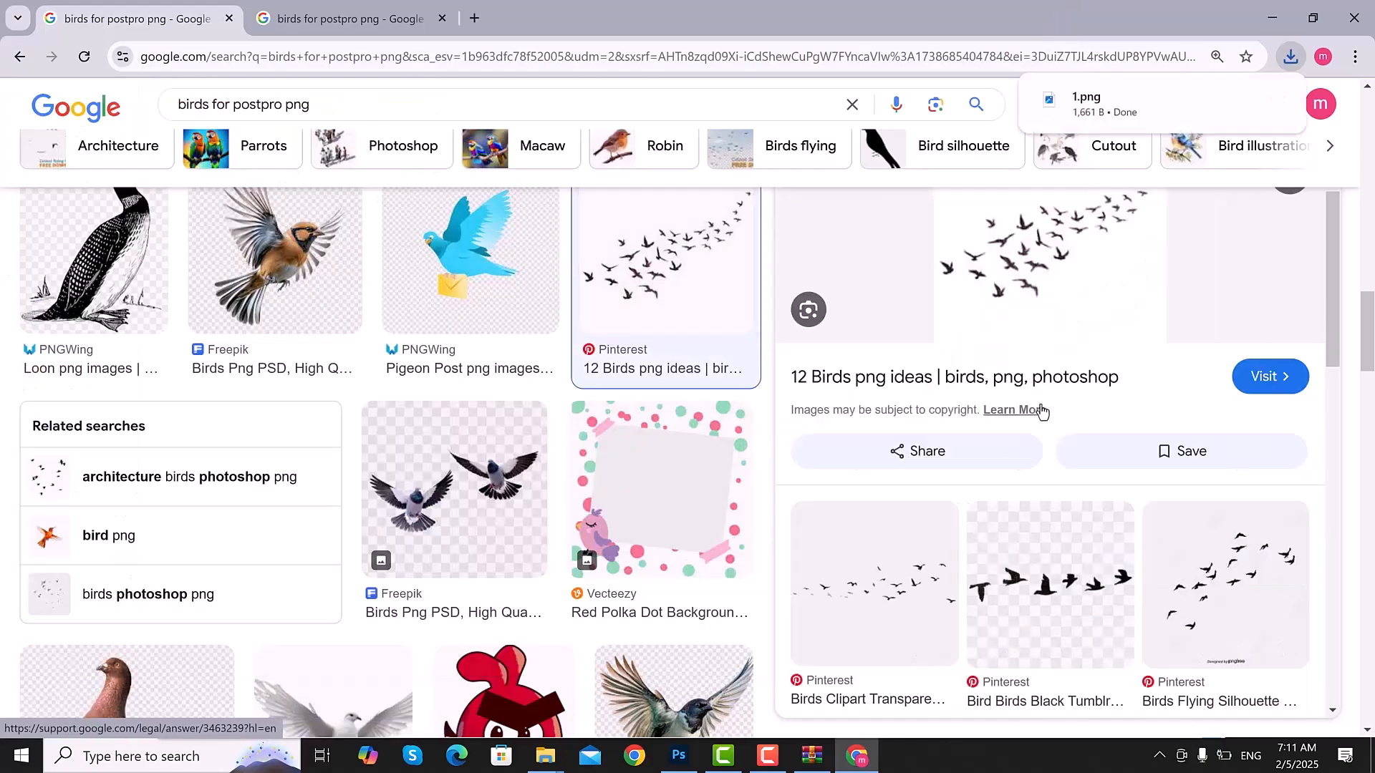
scroll(1024, 372, up, 1)
right_click(1002, 336)
click(1067, 526)
text(2)
key(Return)
scroll(1038, 430, down, 5)
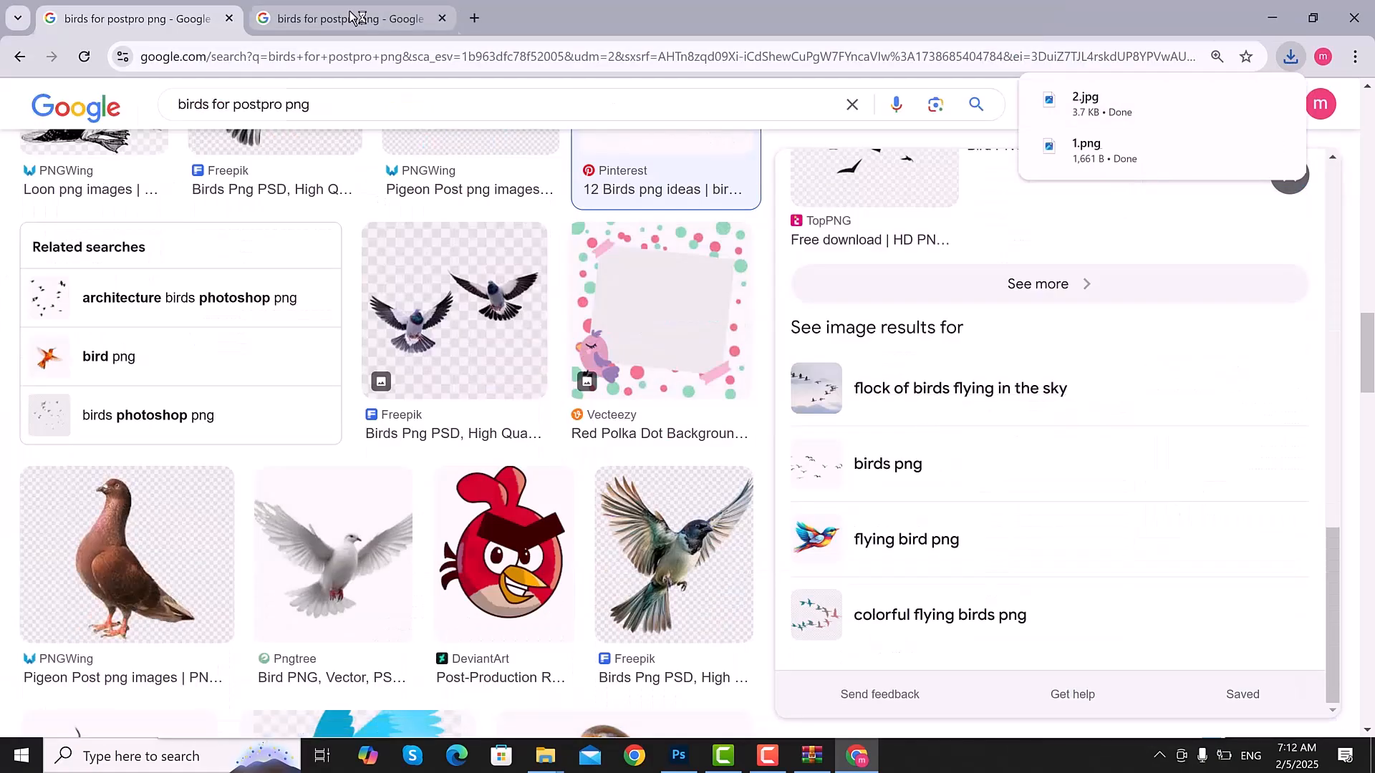
- Switch back to Photoshop, save the poster as 16.psd with maximum compatibility, and place bird image 1 above the circle at about 384% scale
click(1046, 65)
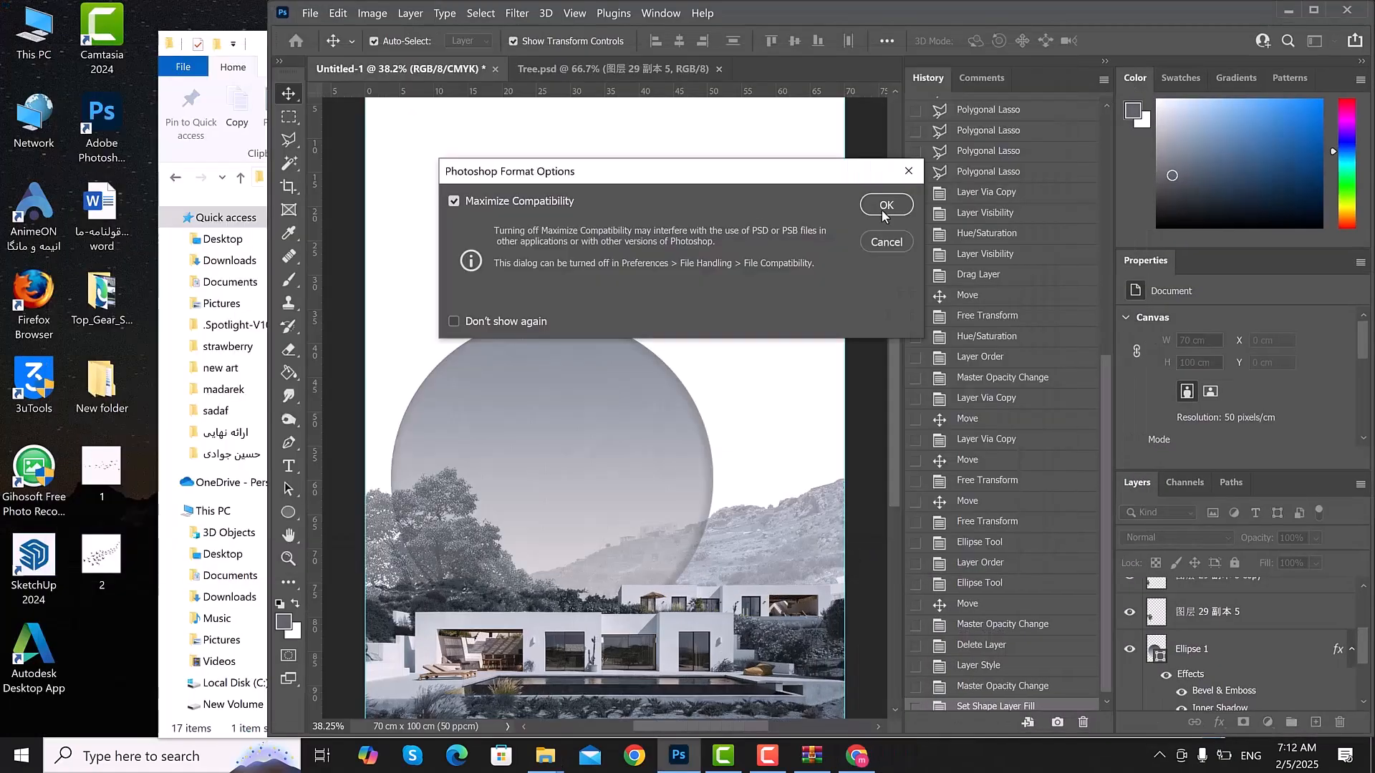
click(885, 206)
drag(101, 467, 592, 256)
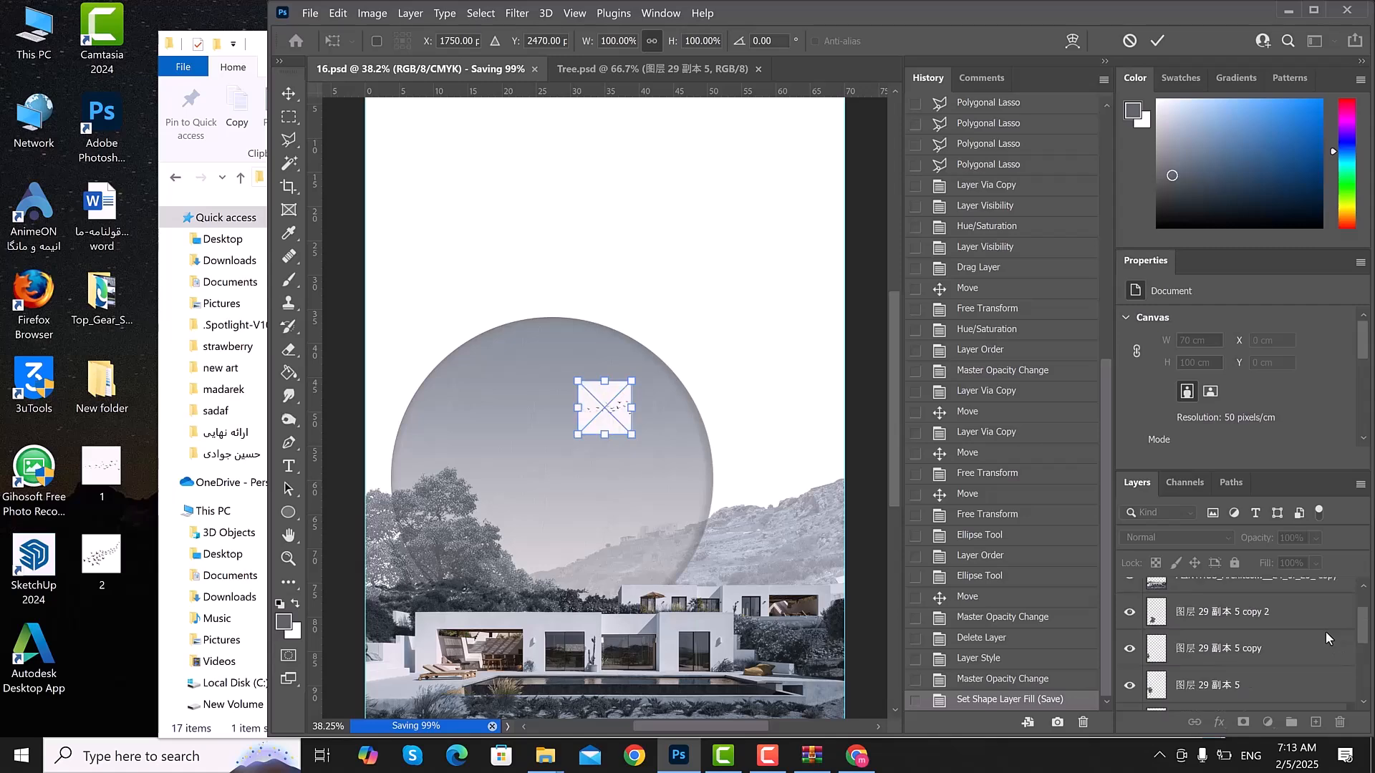
drag(604, 381, 500, 224)
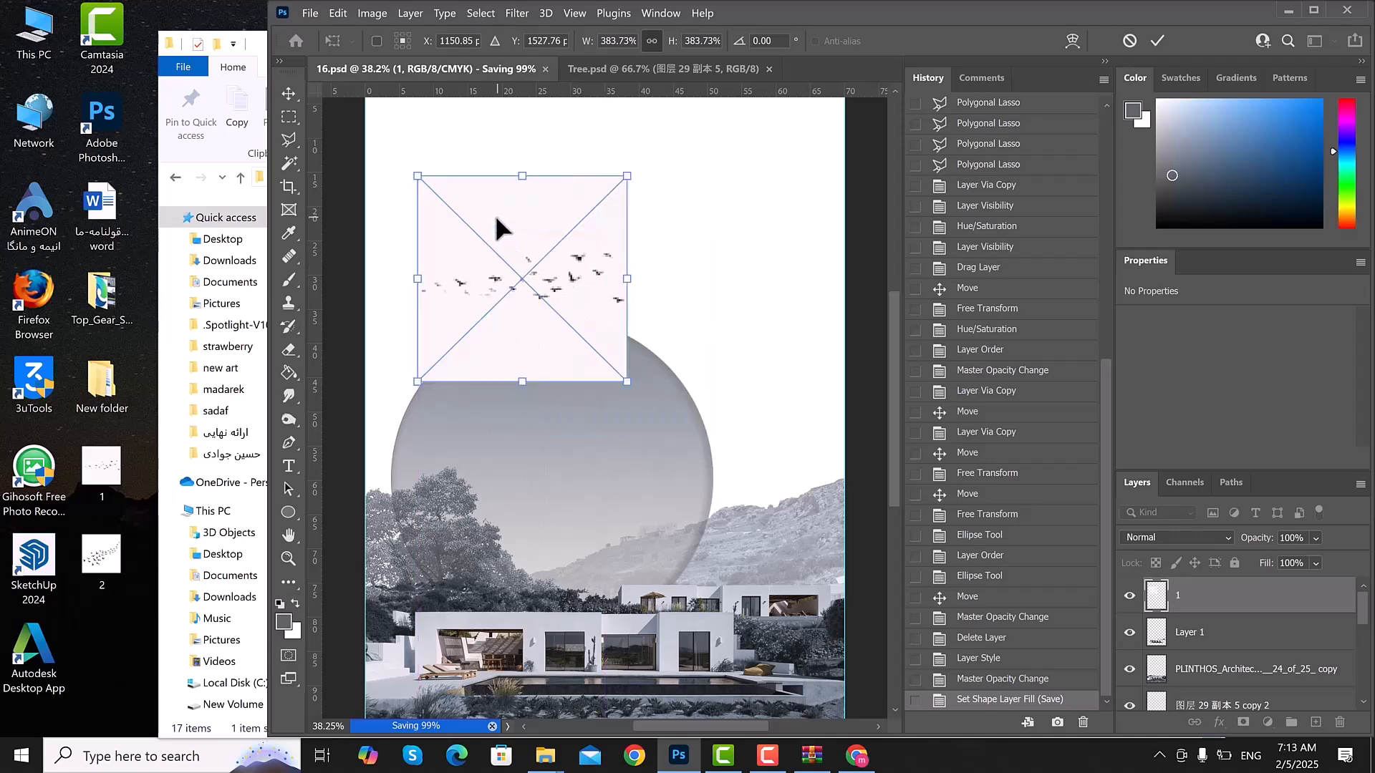
- Try placing bird image 2 beside the first one, enlarged to about 22.6 x 22.6 cm, and delete it
drag(102, 559, 715, 378)
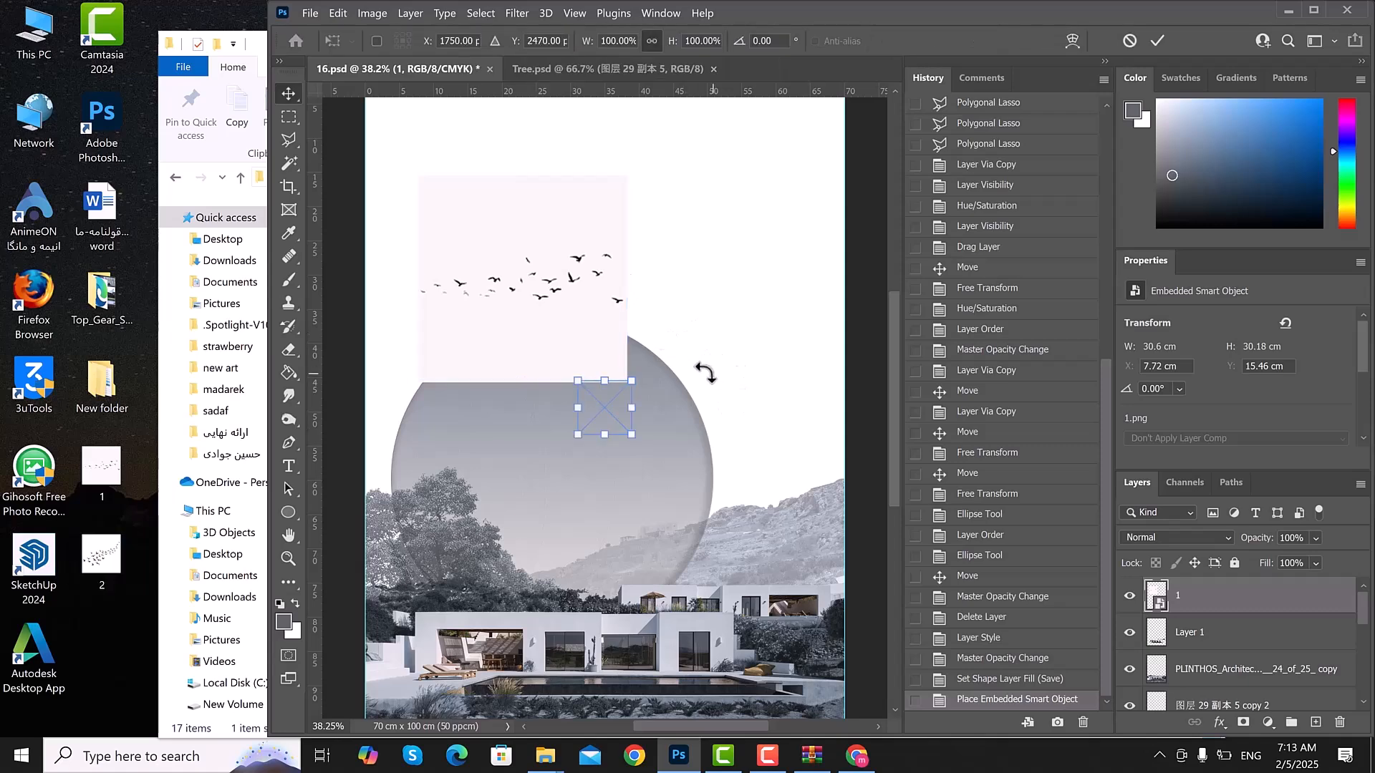
drag(633, 430, 765, 510)
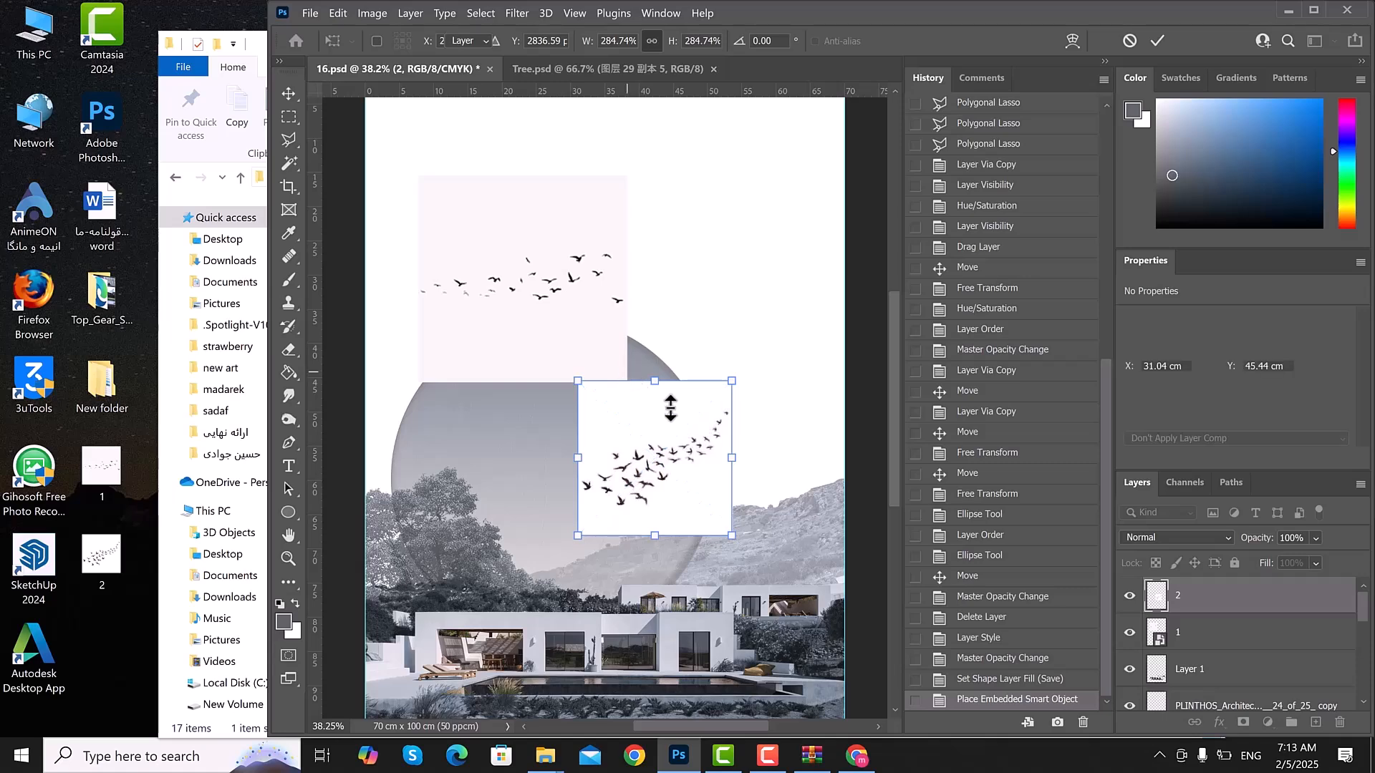
key(Return)
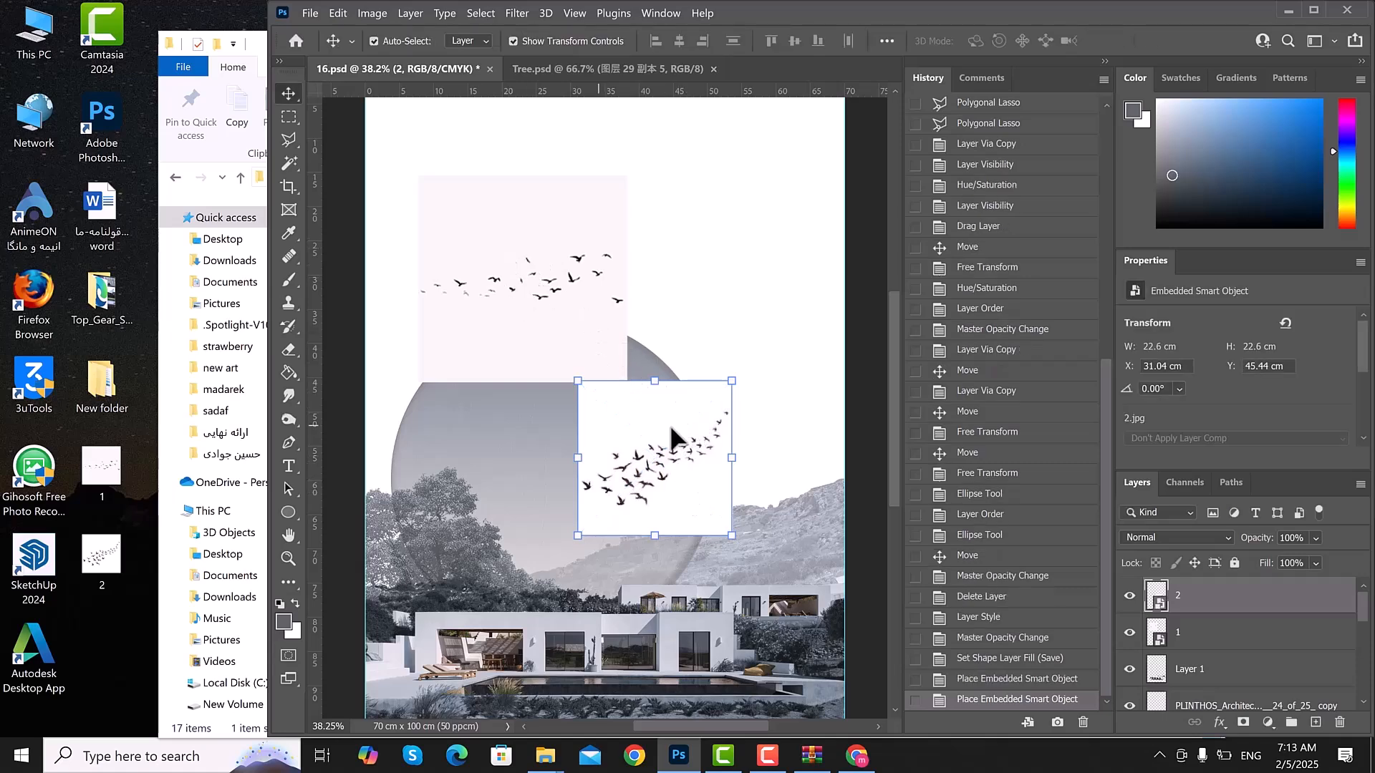
key(Delete)
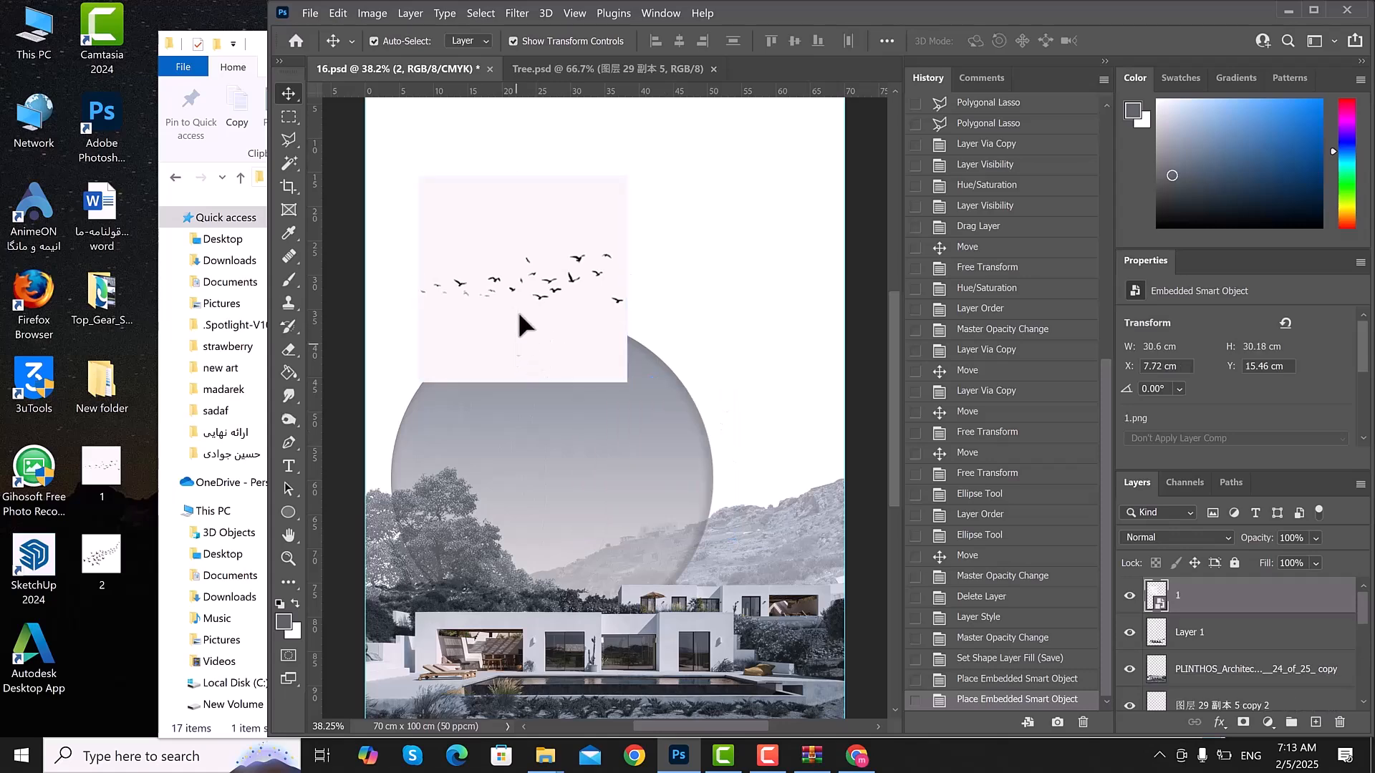
- Move bird image 1 down over the upper edge of the circle and convert its layer to a smart object
drag(582, 356, 650, 438)
right_click(631, 419)
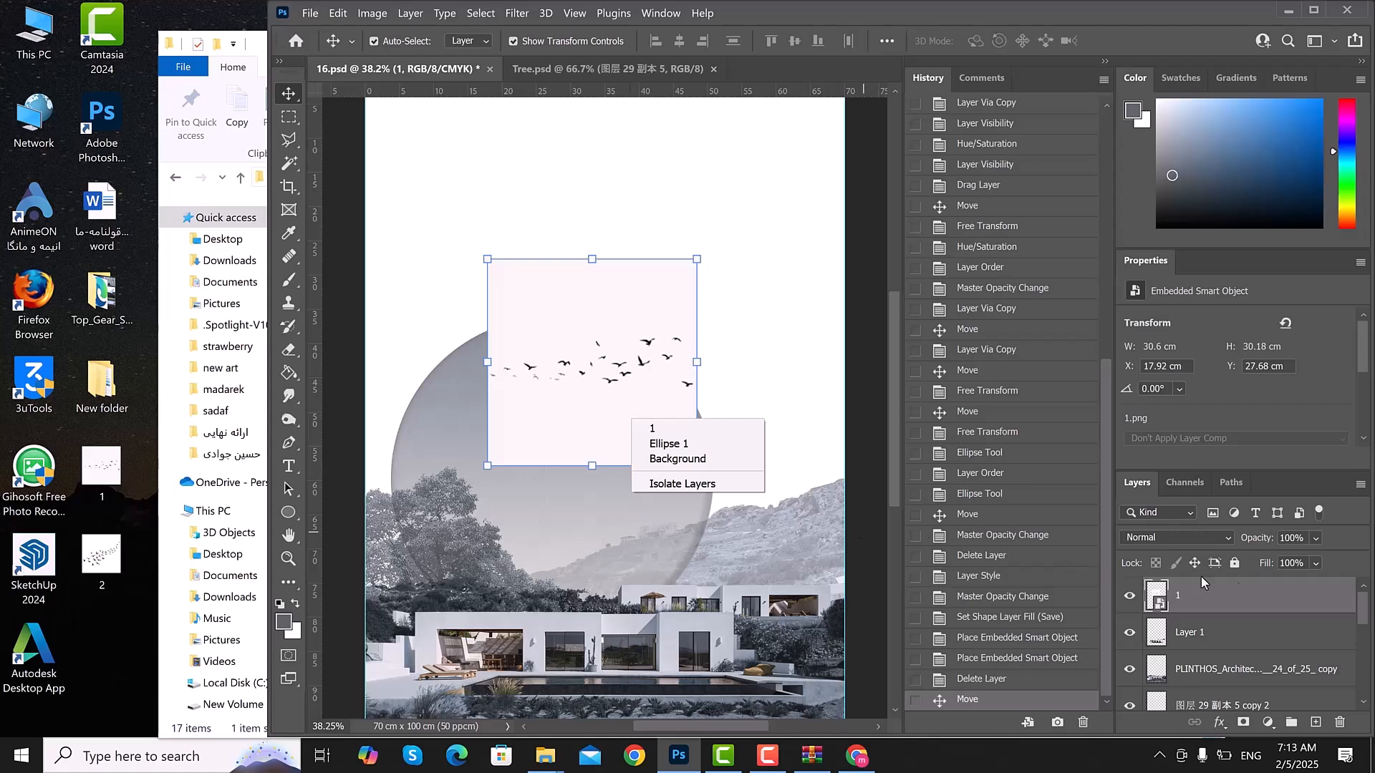
right_click(1241, 593)
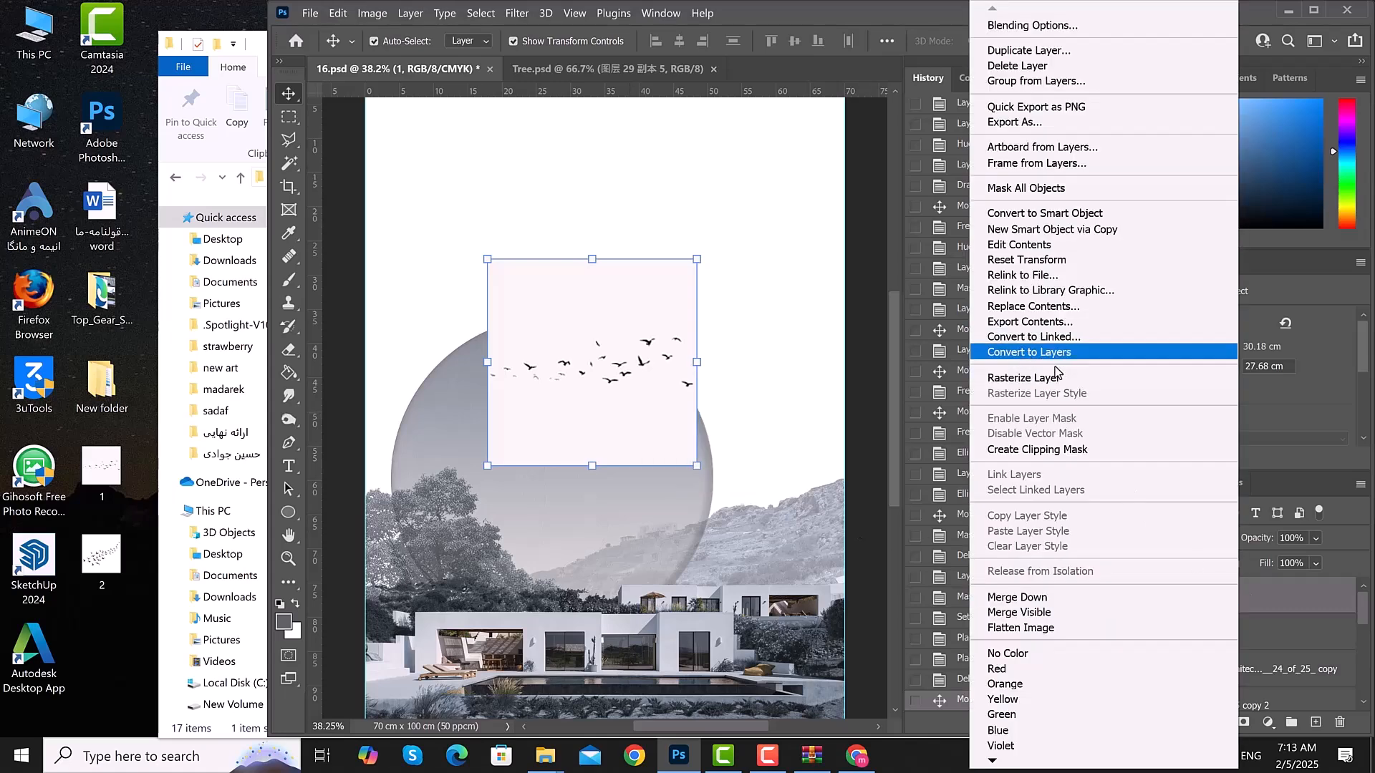
click(1055, 216)
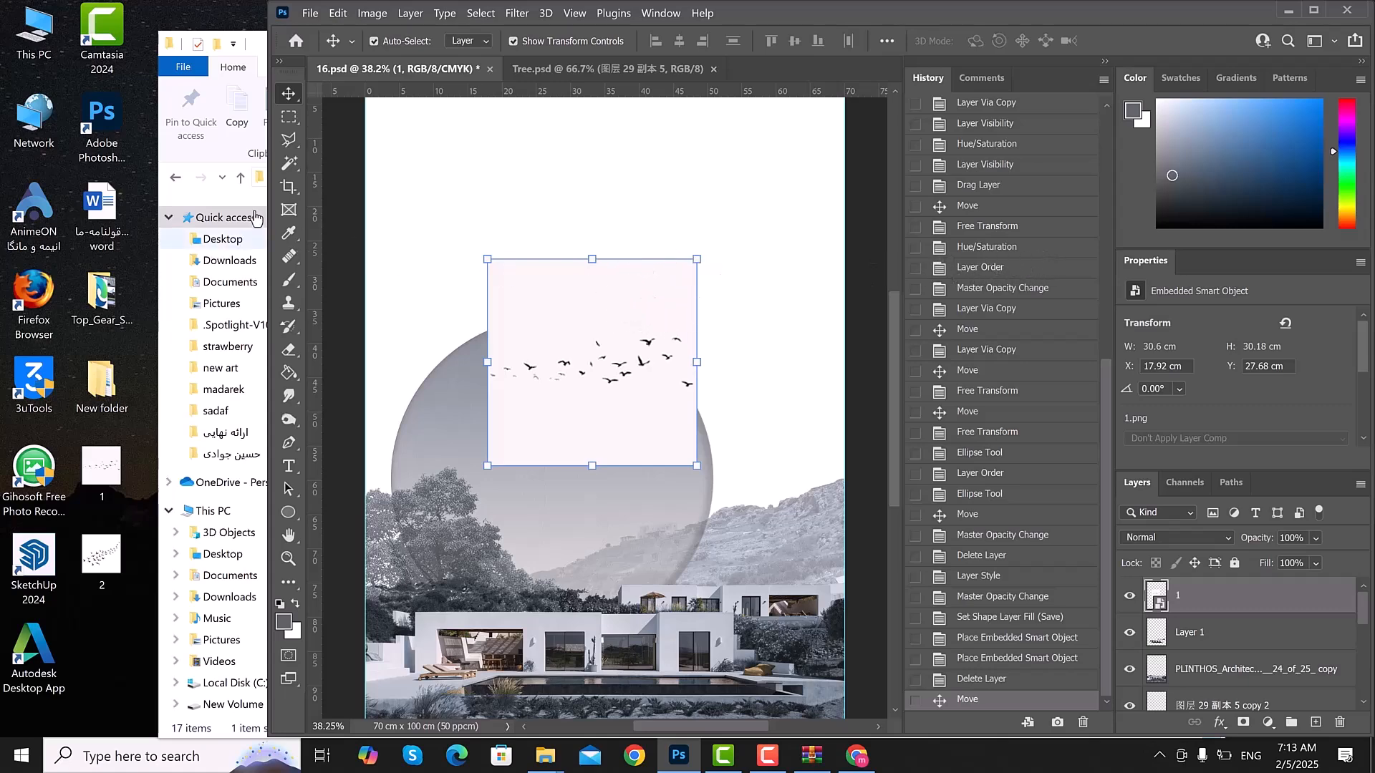
- Select the pale background around the birds with the Magic Wand tool and try to delete it from the smart object
right_click(288, 167)
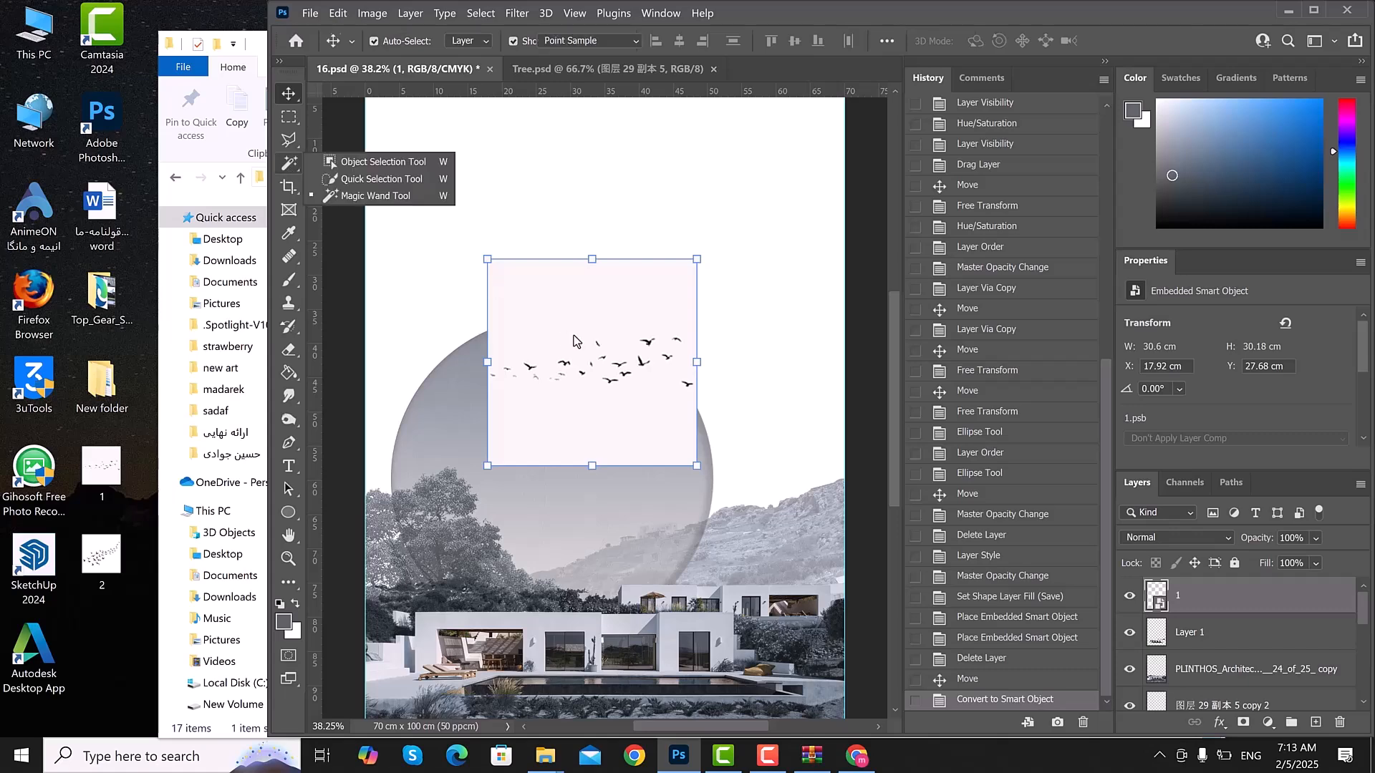
click(330, 196)
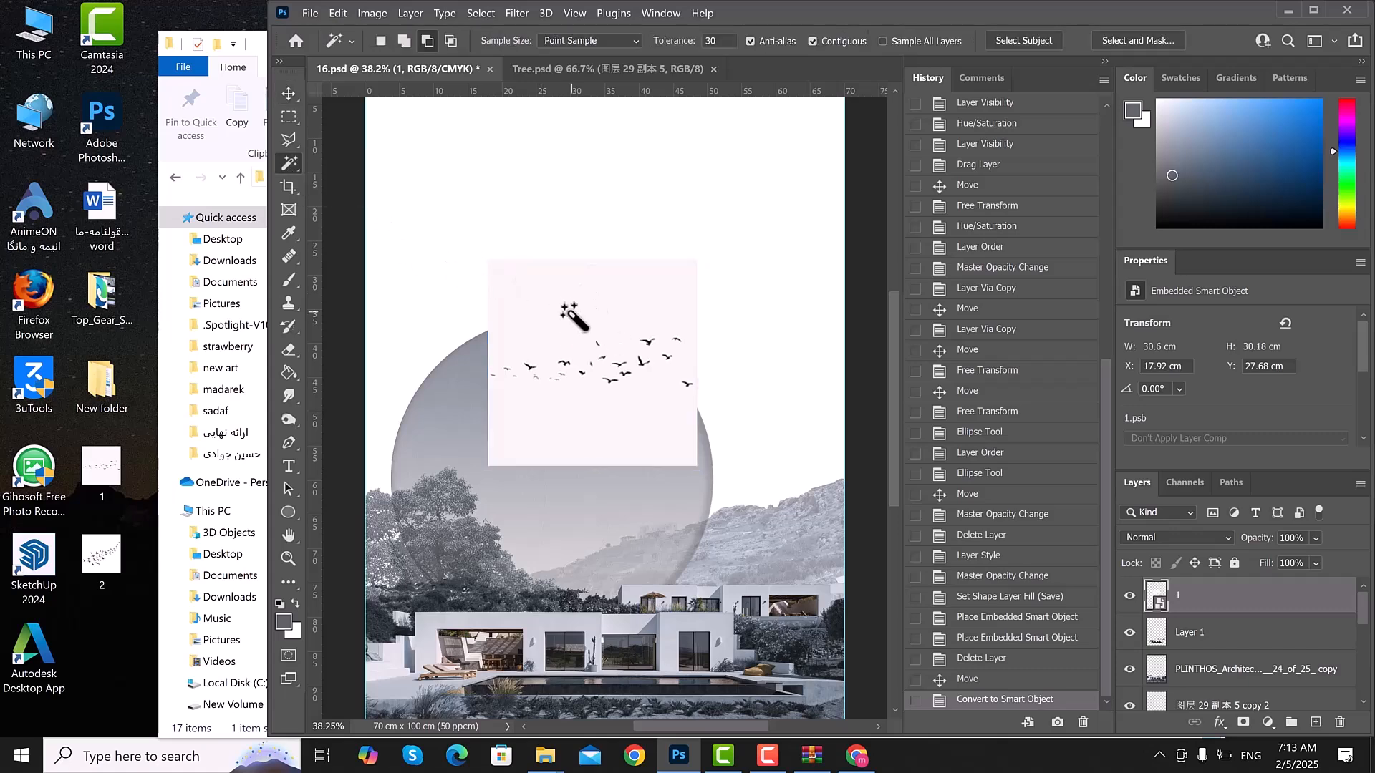
click(563, 358)
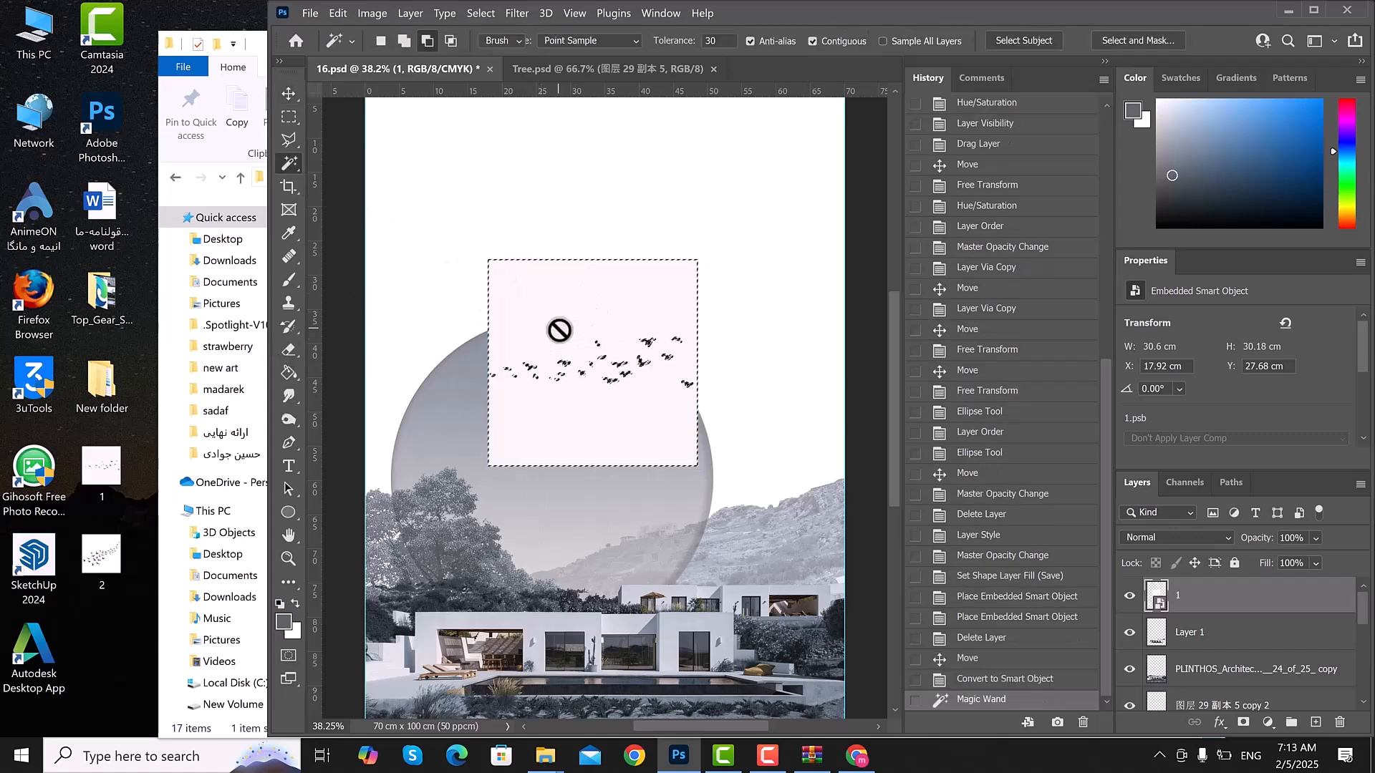
key(Delete)
click(769, 325)
- Rasterize bird layer 1, erase the selected pale background with the Eraser tool, and deselect
key(e)
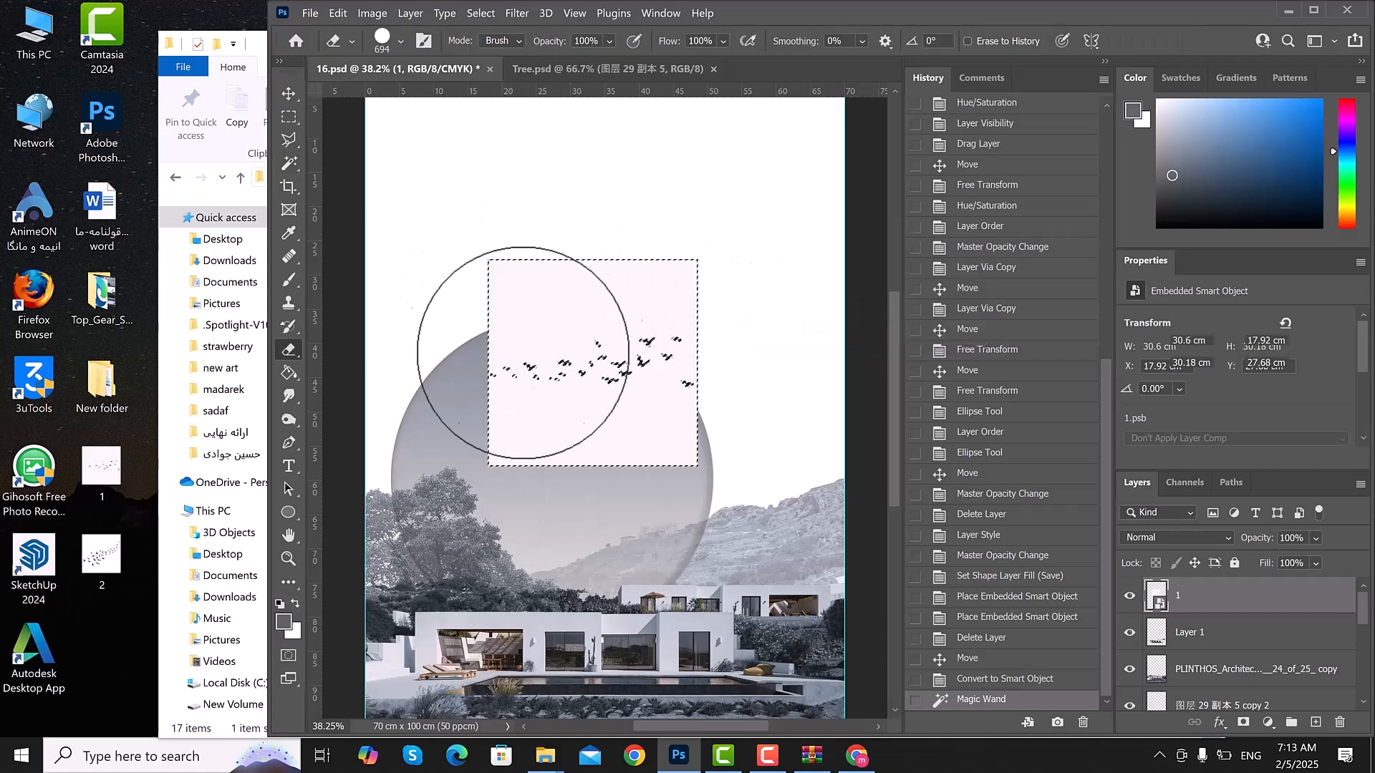
drag(494, 337, 665, 272)
drag(477, 448, 637, 401)
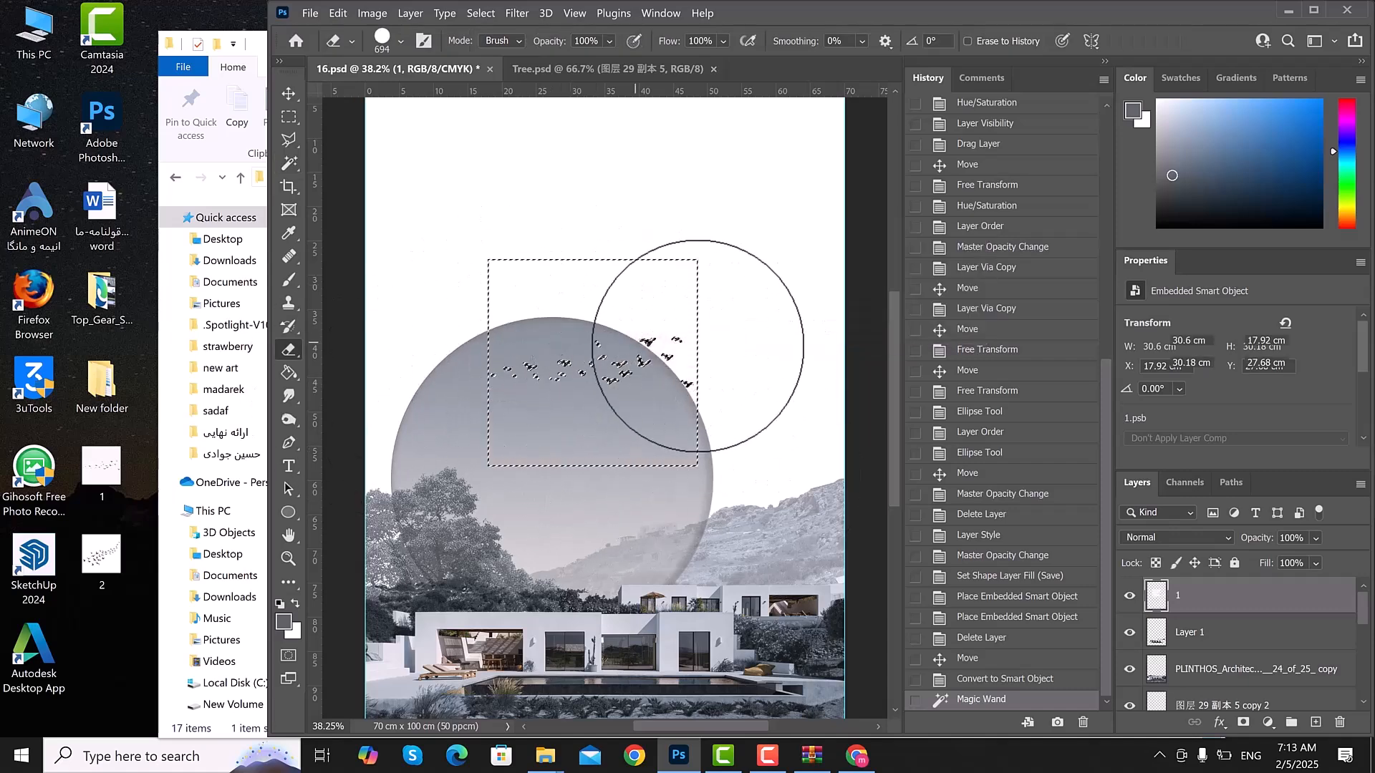
key(v)
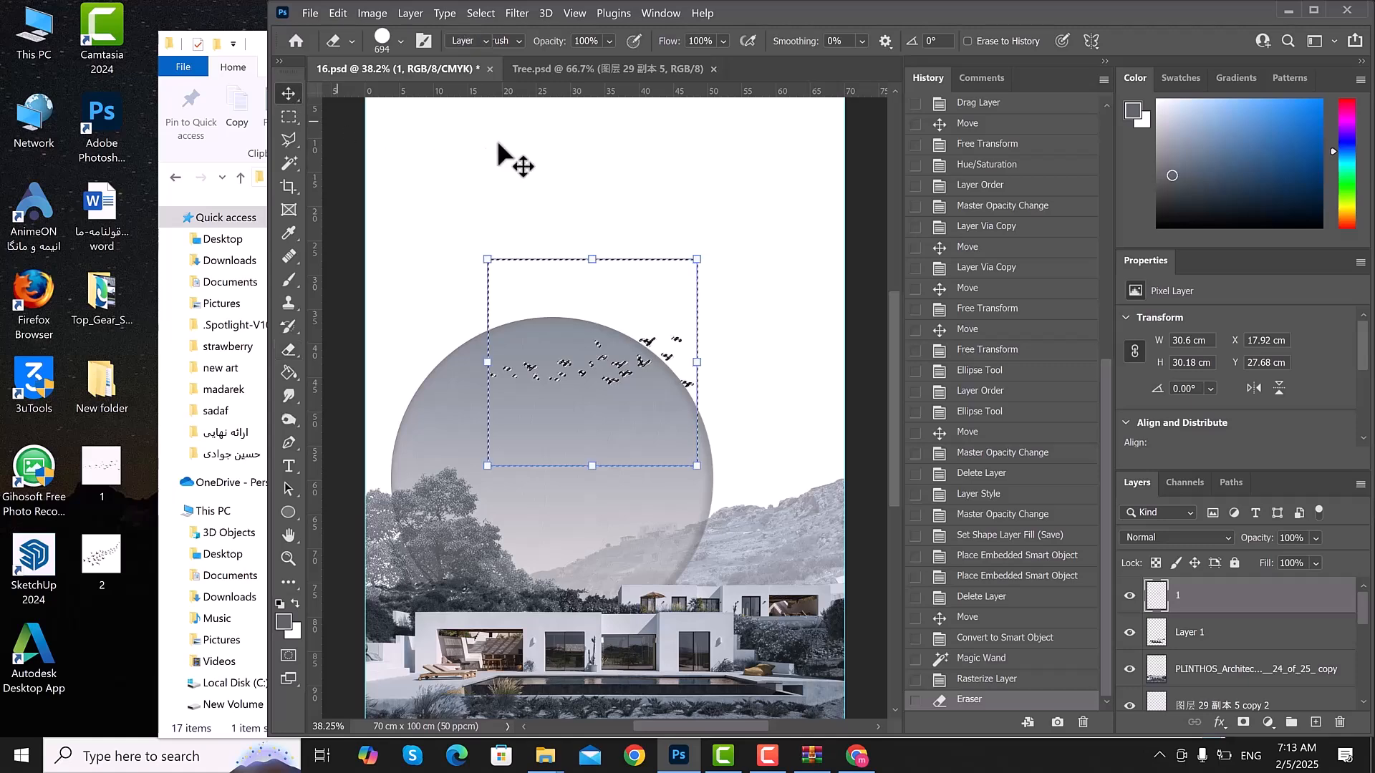
click(499, 143)
key(ctrl+d)
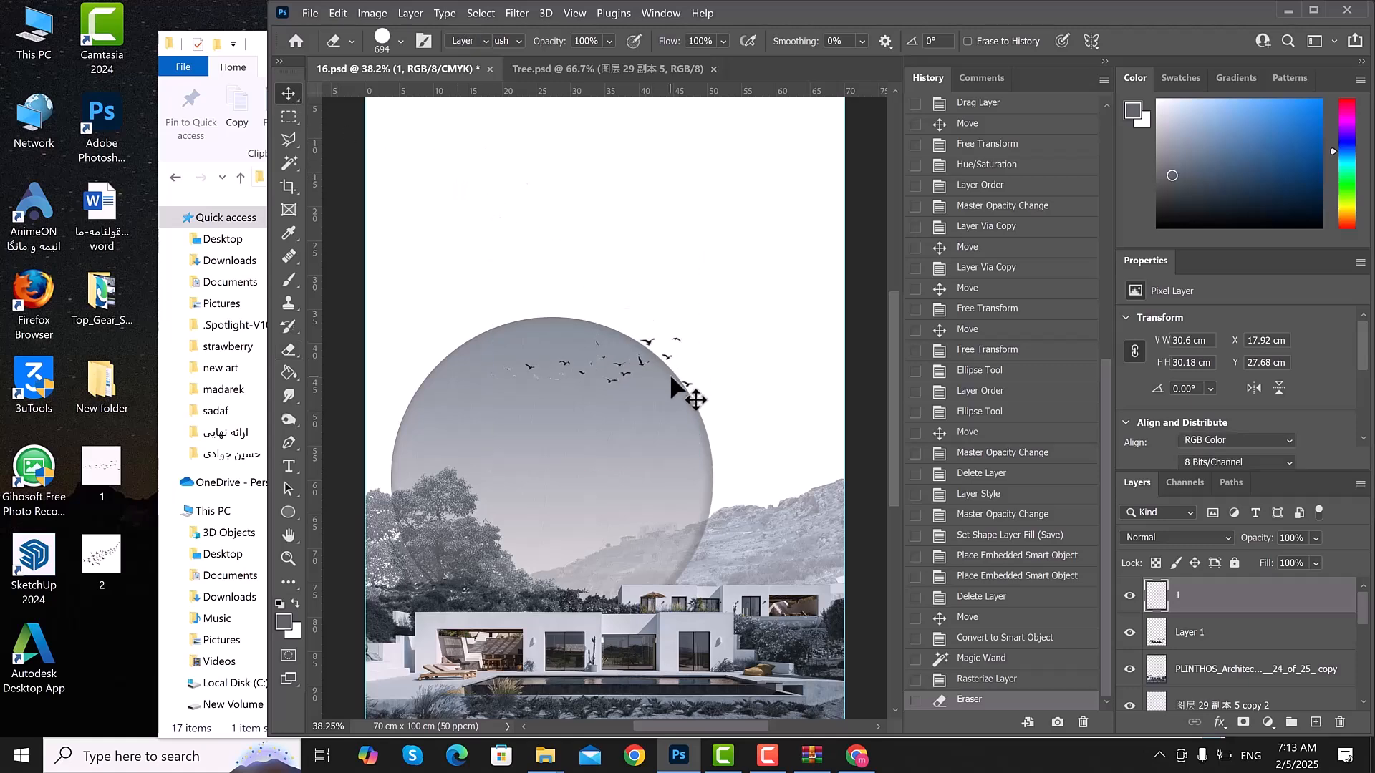
- Move the bird flock across the circle's edge just above the hillside and erase the leftover specks above the birds
click(649, 349)
drag(646, 349, 714, 429)
right_click(288, 350)
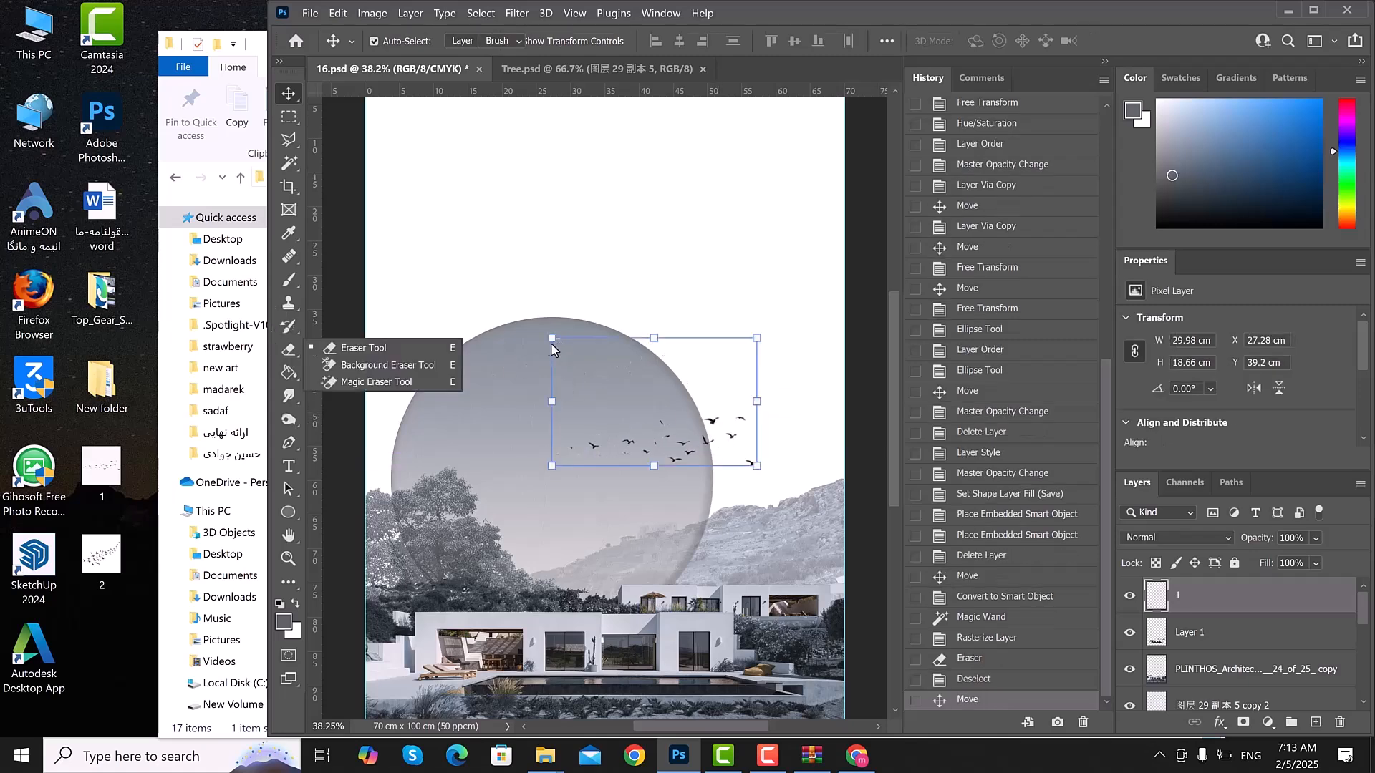
click(372, 348)
click(558, 335)
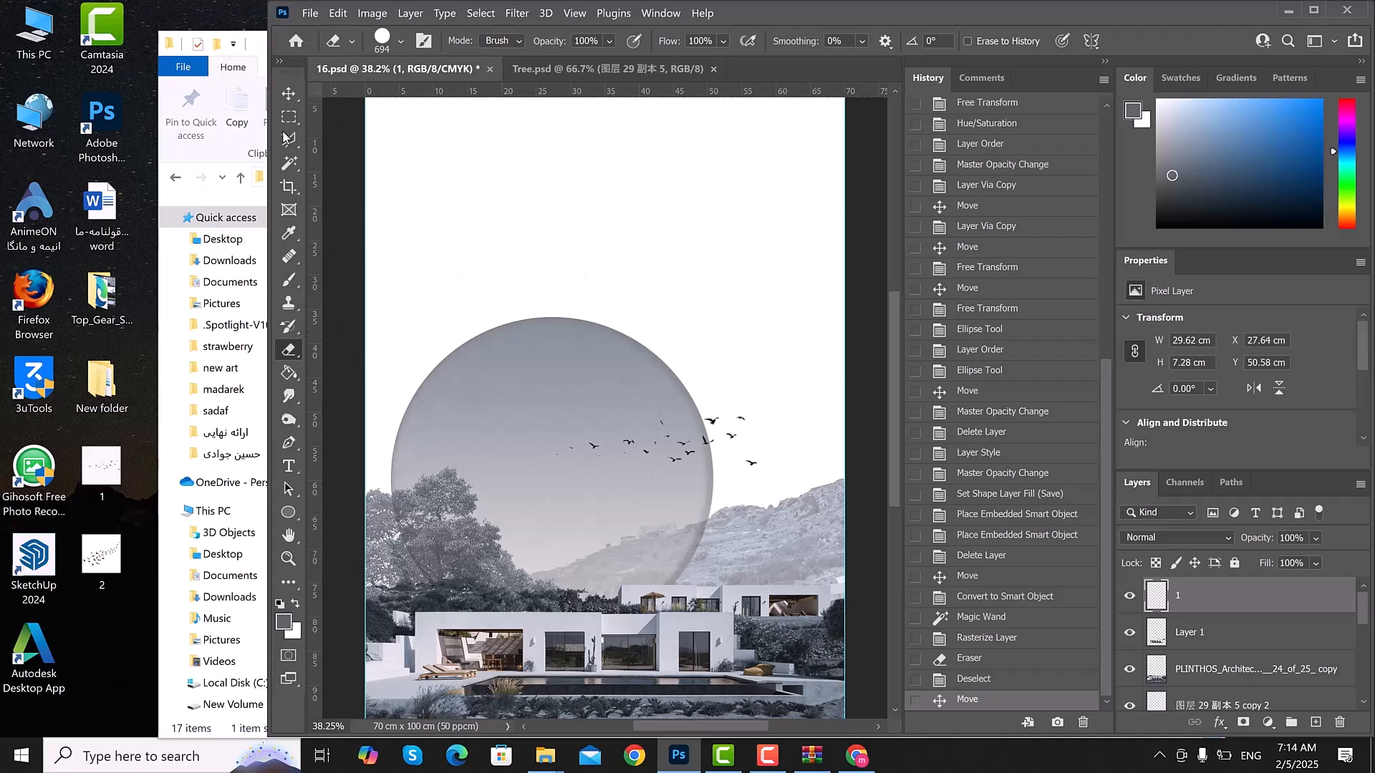
key(v)
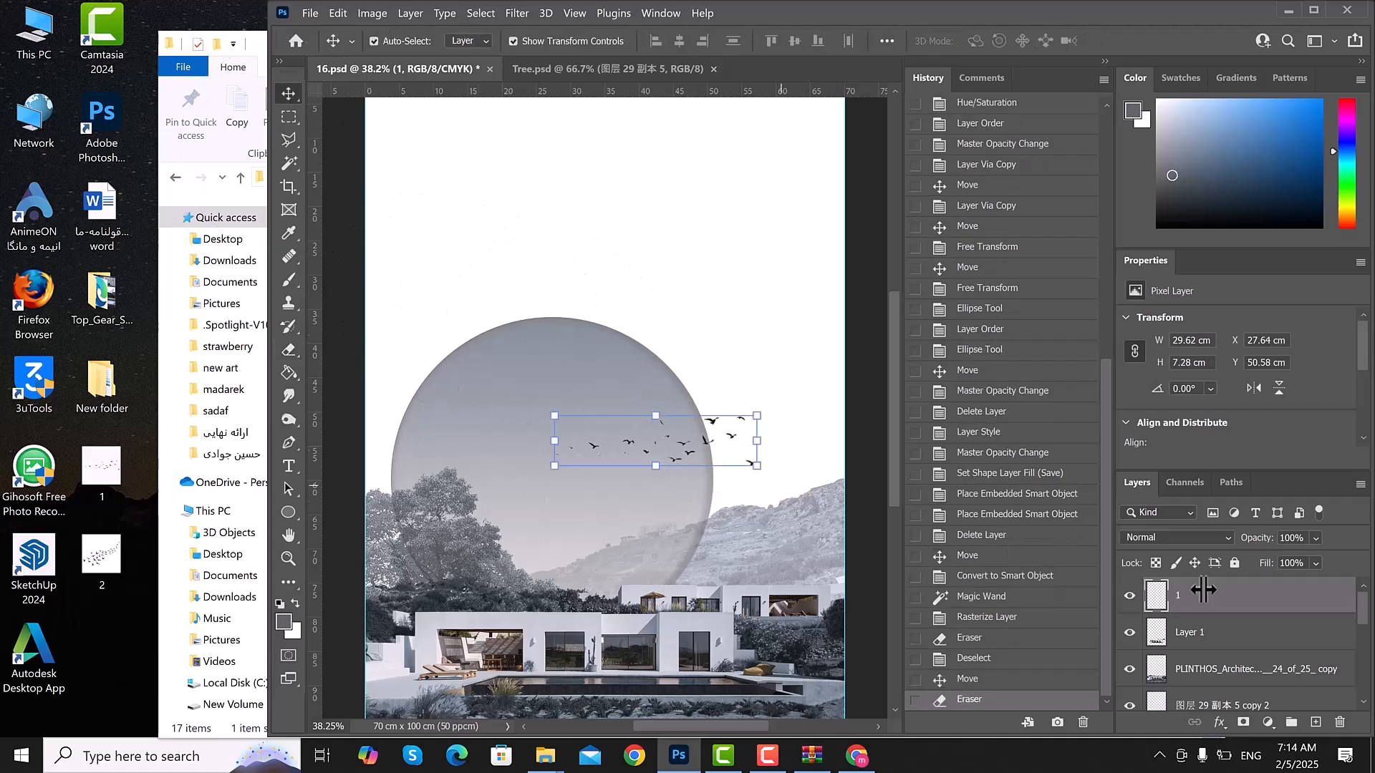
- Darken the birds with a Brightness/Contrast adjustment, using brightness -150 and contrast 89
scroll(760, 484, up, 1)
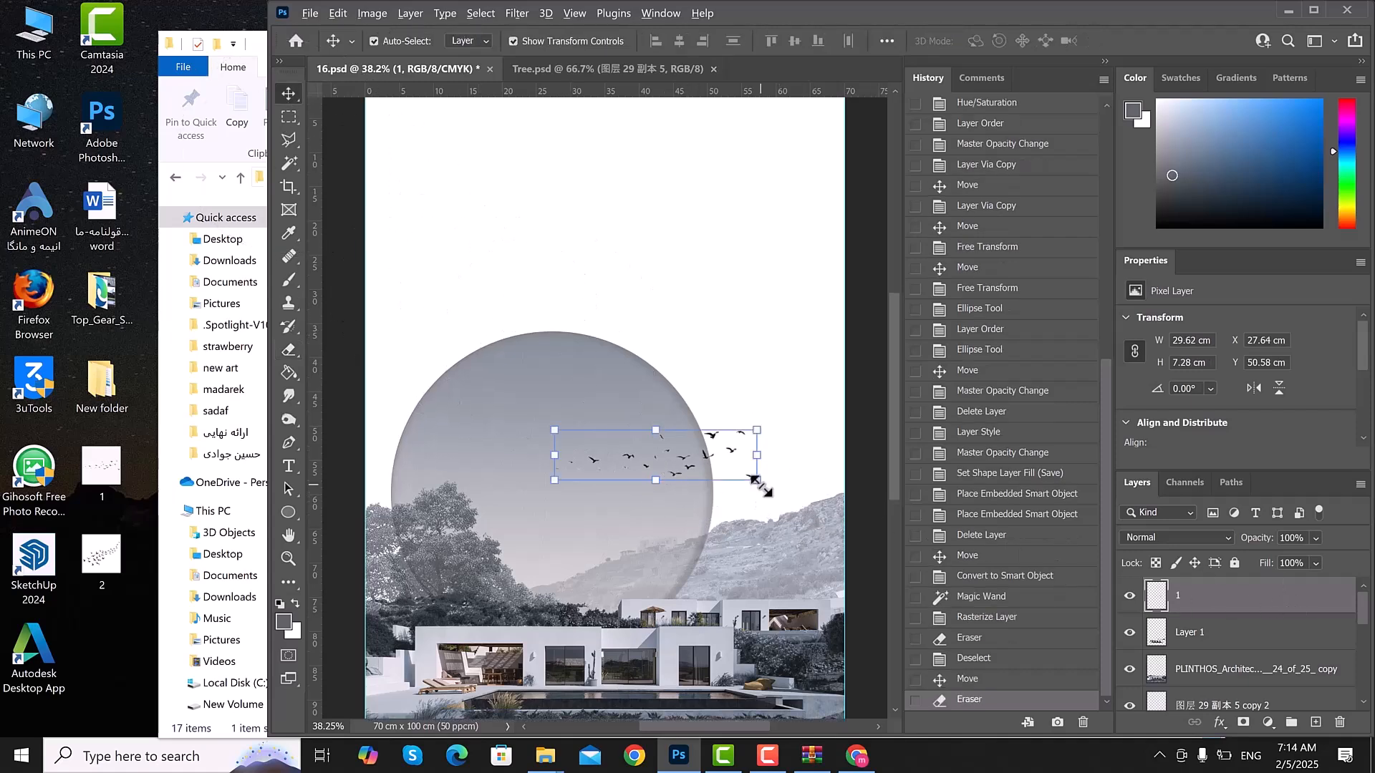
scroll(759, 483, up, 6)
scroll(502, 464, up, 2)
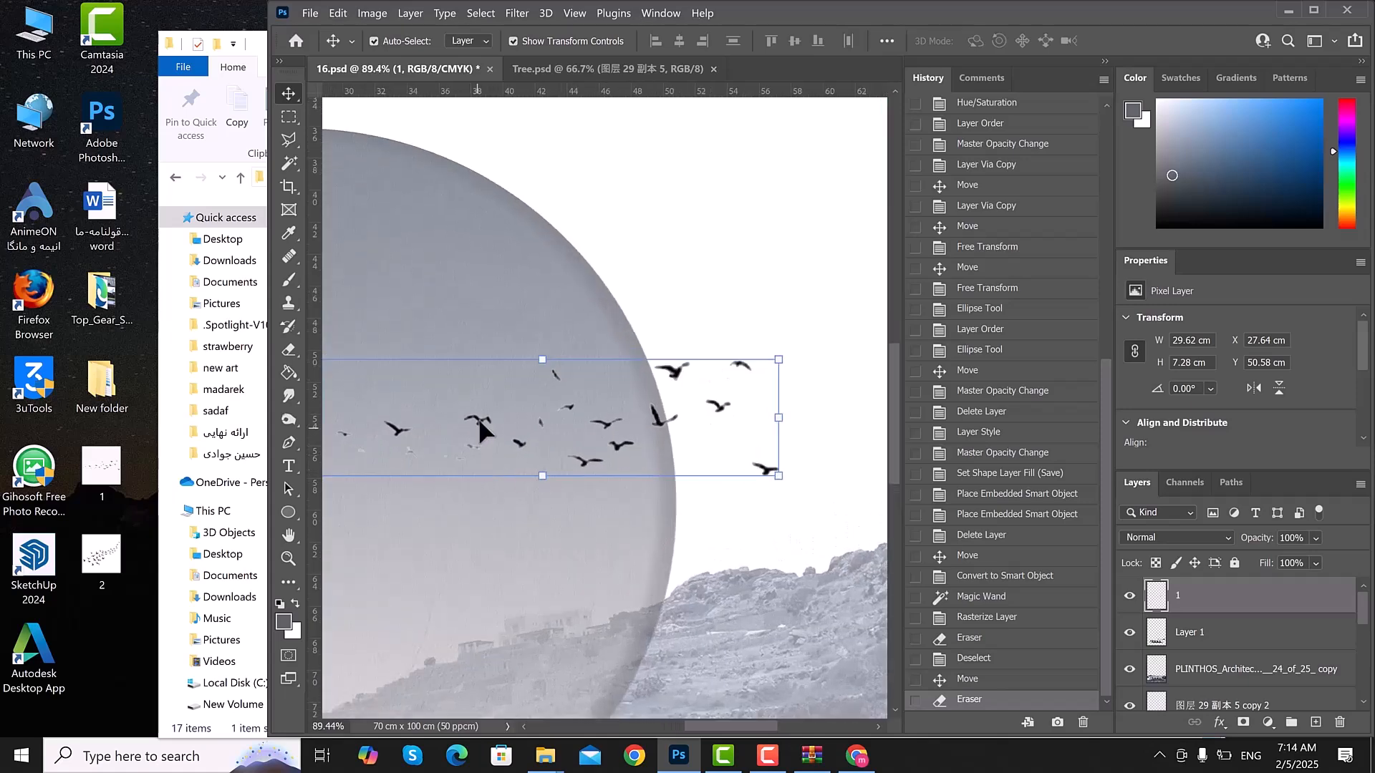
click(370, 15)
mouse_move(401, 51)
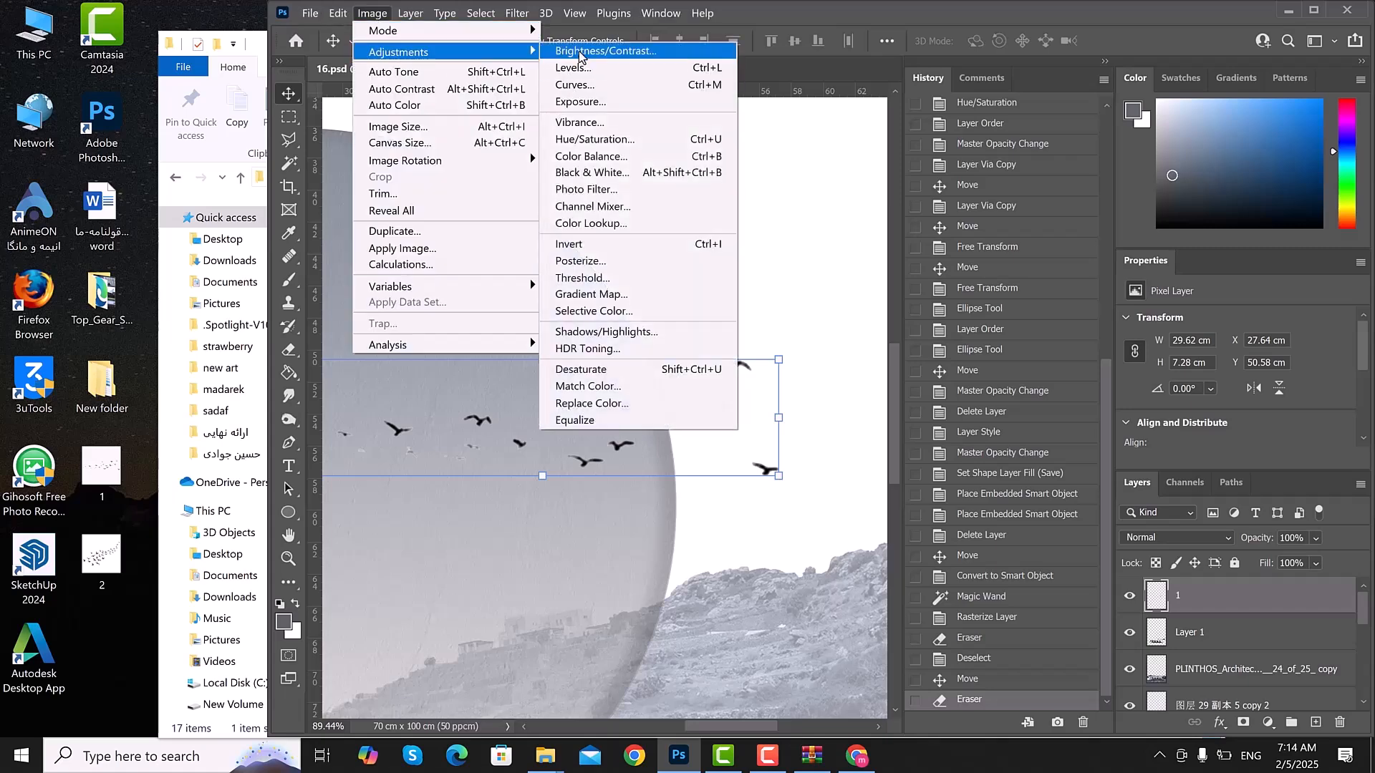
click(579, 51)
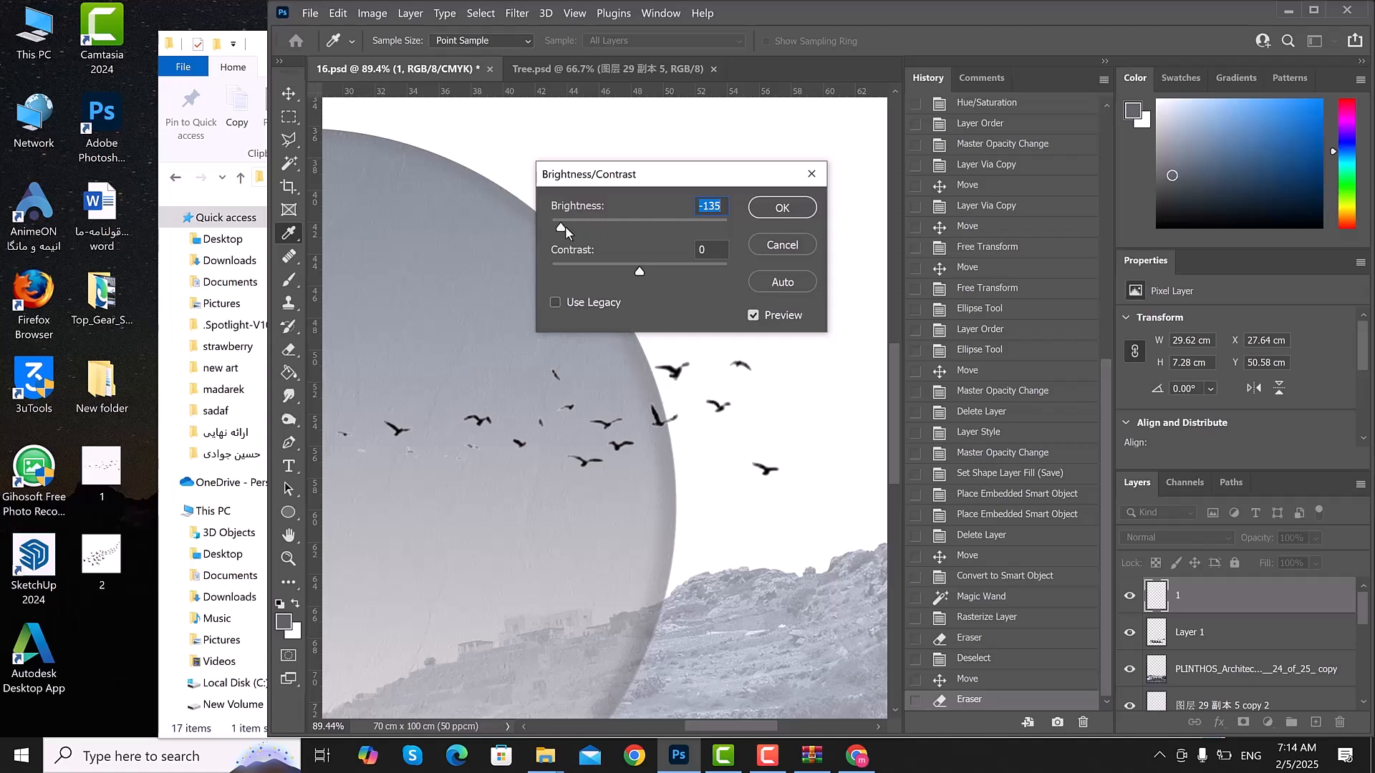
drag(562, 226, 564, 226)
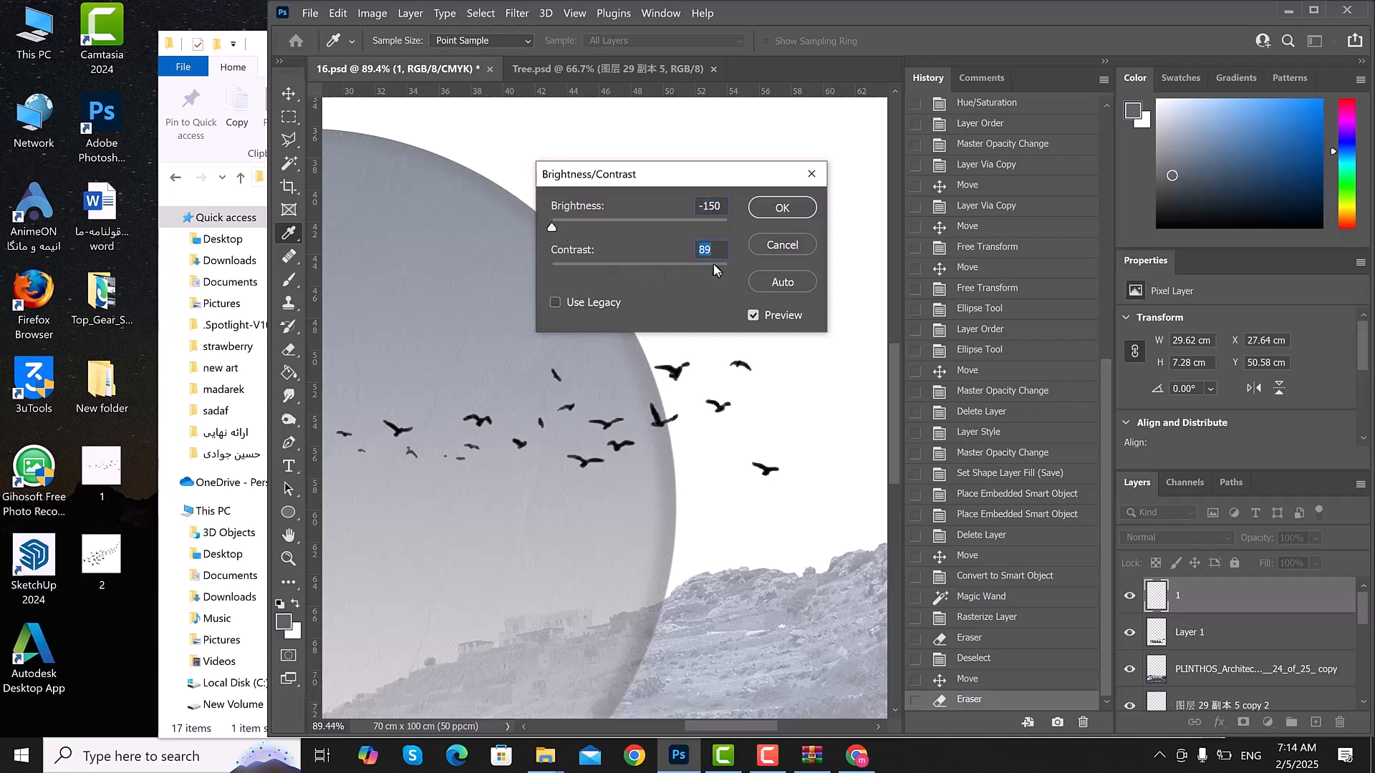
click(781, 207)
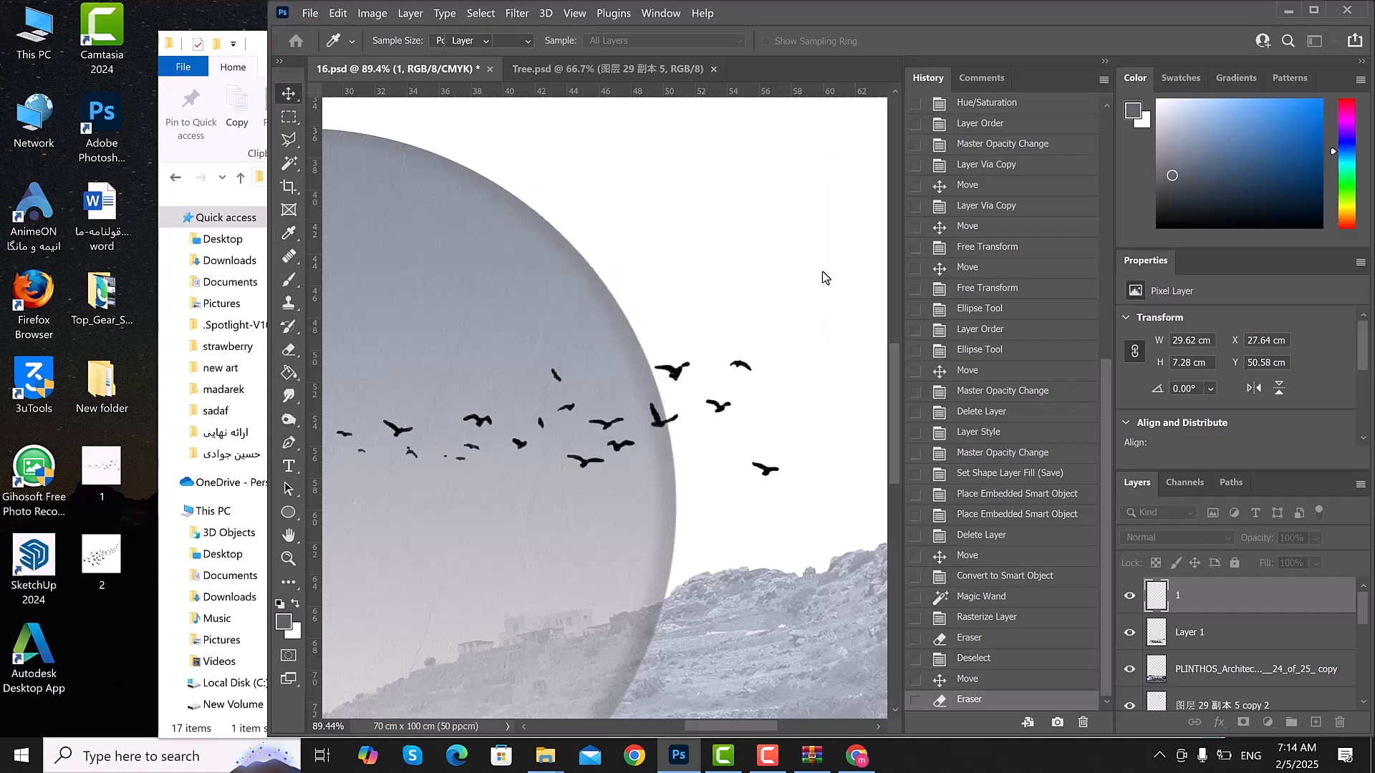
- Rotate the bird flock slightly counter-clockwise with Free Transform so it rises beyond the circle's edge
key(v)
scroll(687, 395, down, 1)
scroll(687, 395, down, 1)
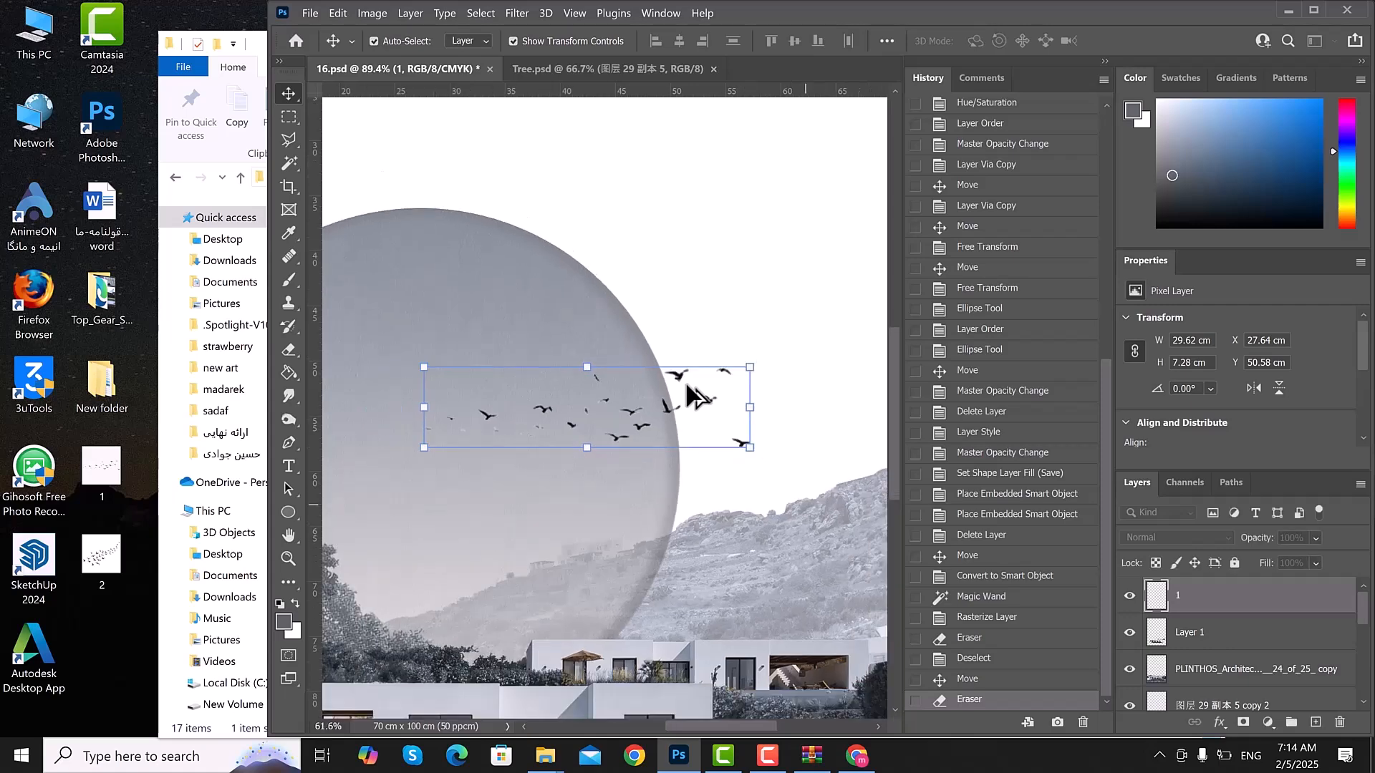
scroll(687, 396, down, 1)
scroll(668, 435, down, 2)
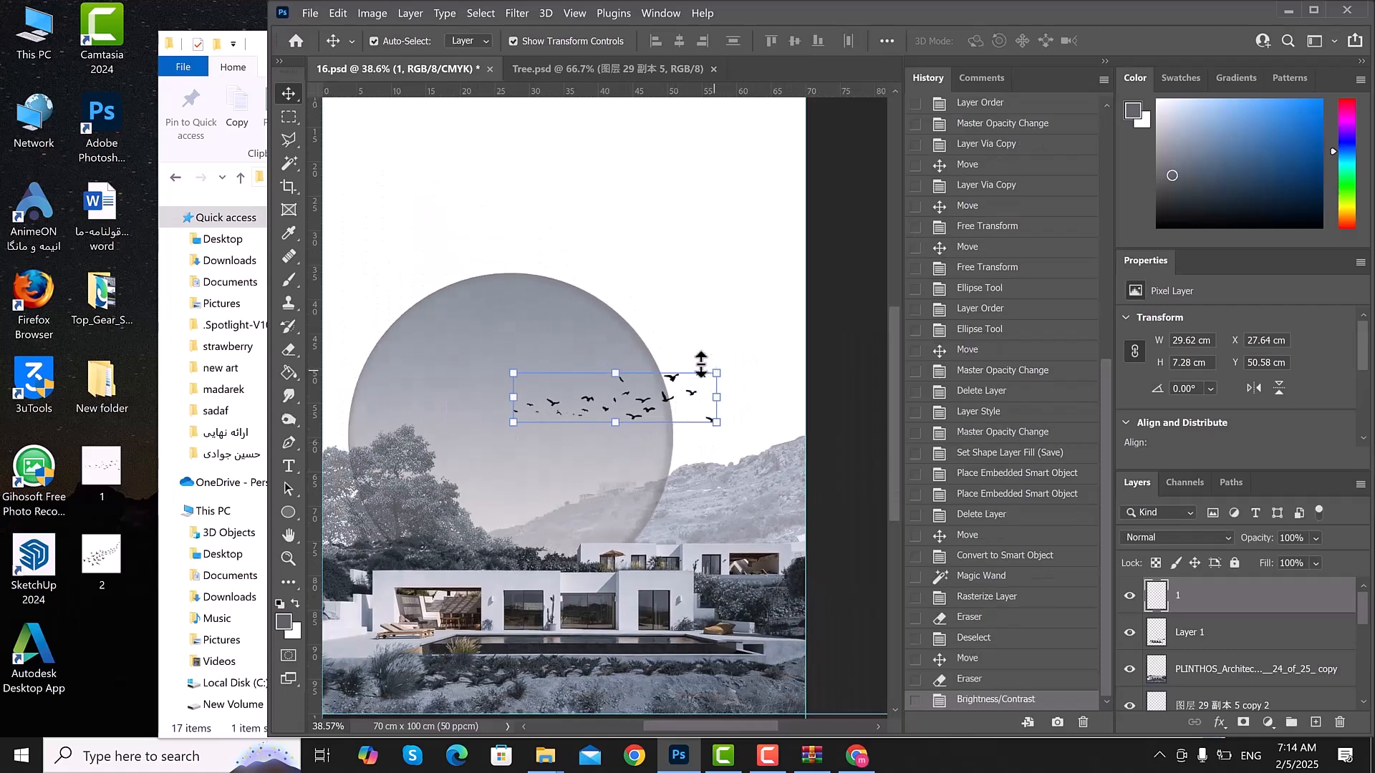
click(600, 356)
drag(584, 360, 592, 354)
key(Return)
- Set the opacity of the bird layer to 80%
click(1315, 537)
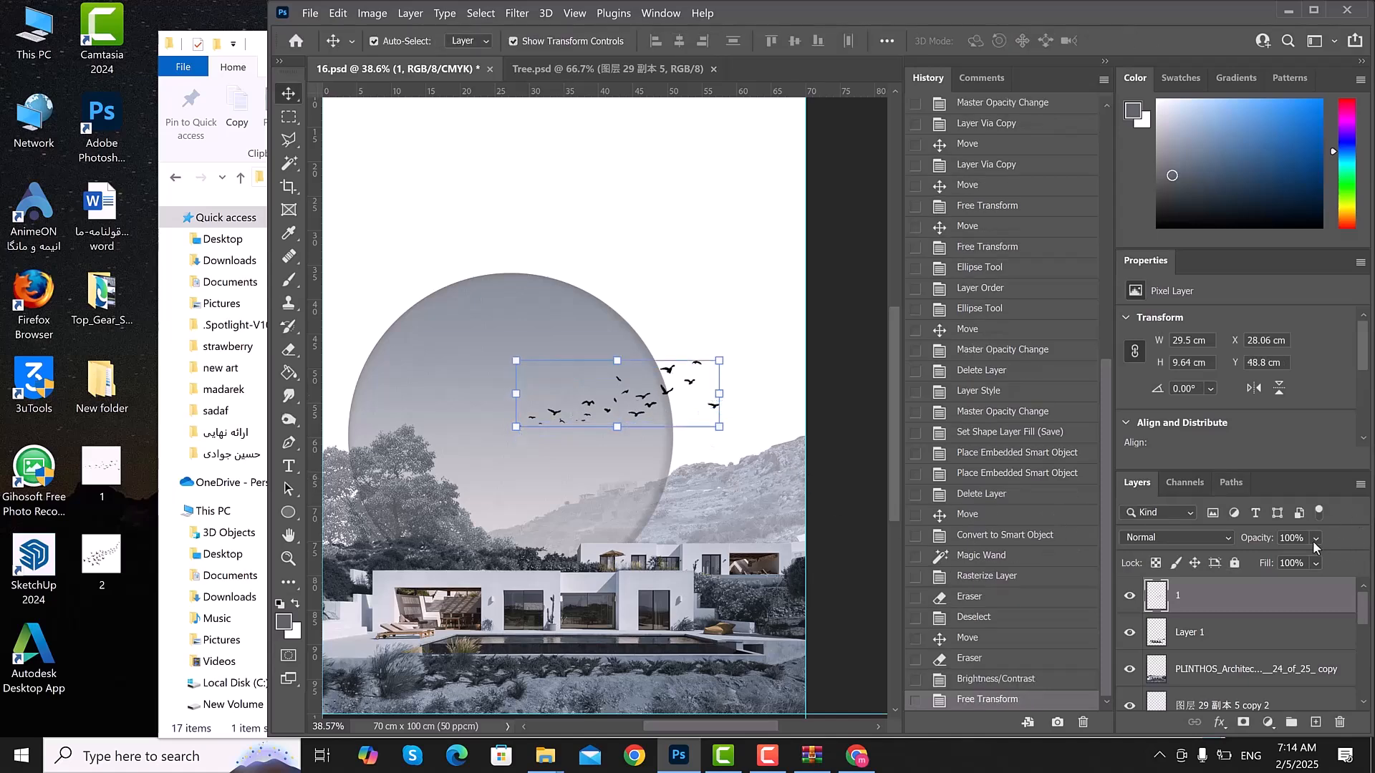
click(1297, 537)
key(Return)
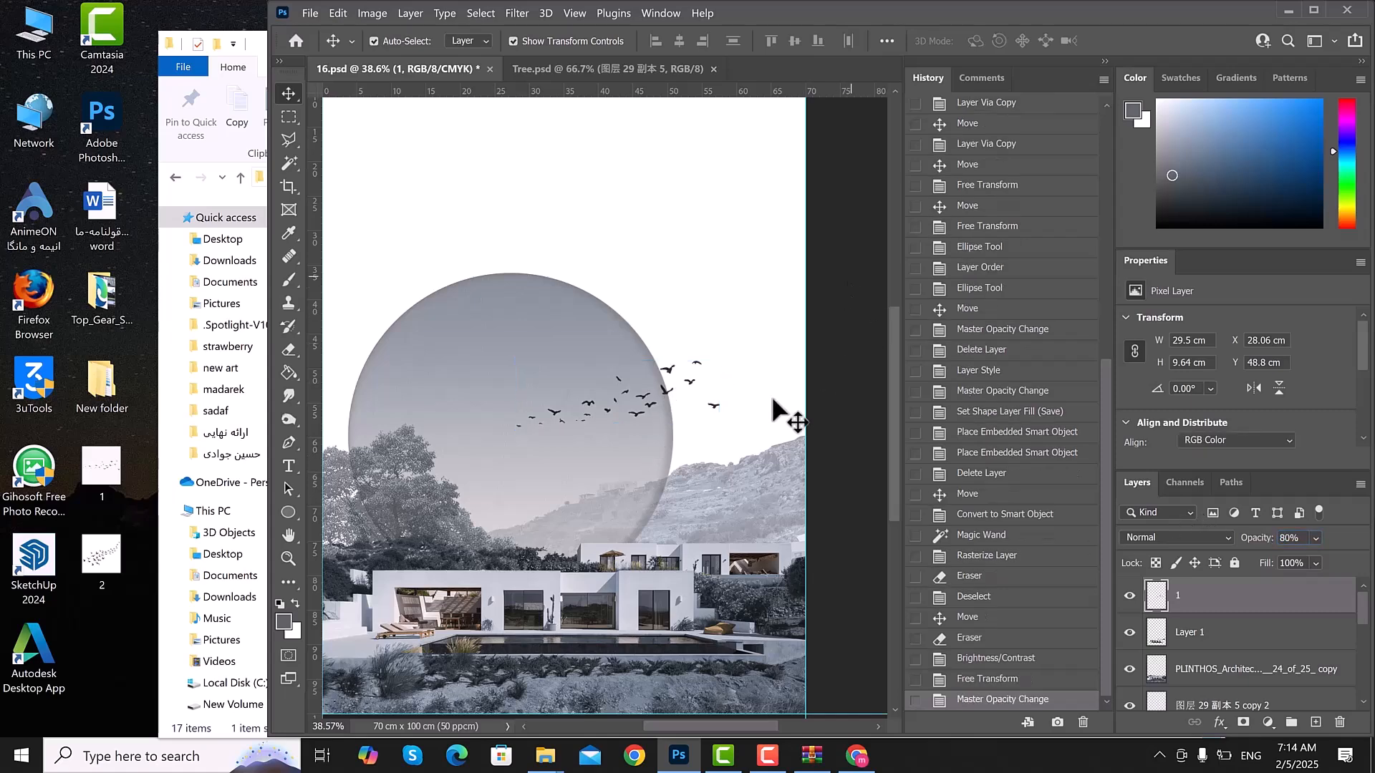
- Move the bird flock down closer to the hillside, to about X 27.28 cm and Y 53.04 cm, and deselect it
drag(687, 390, 690, 424)
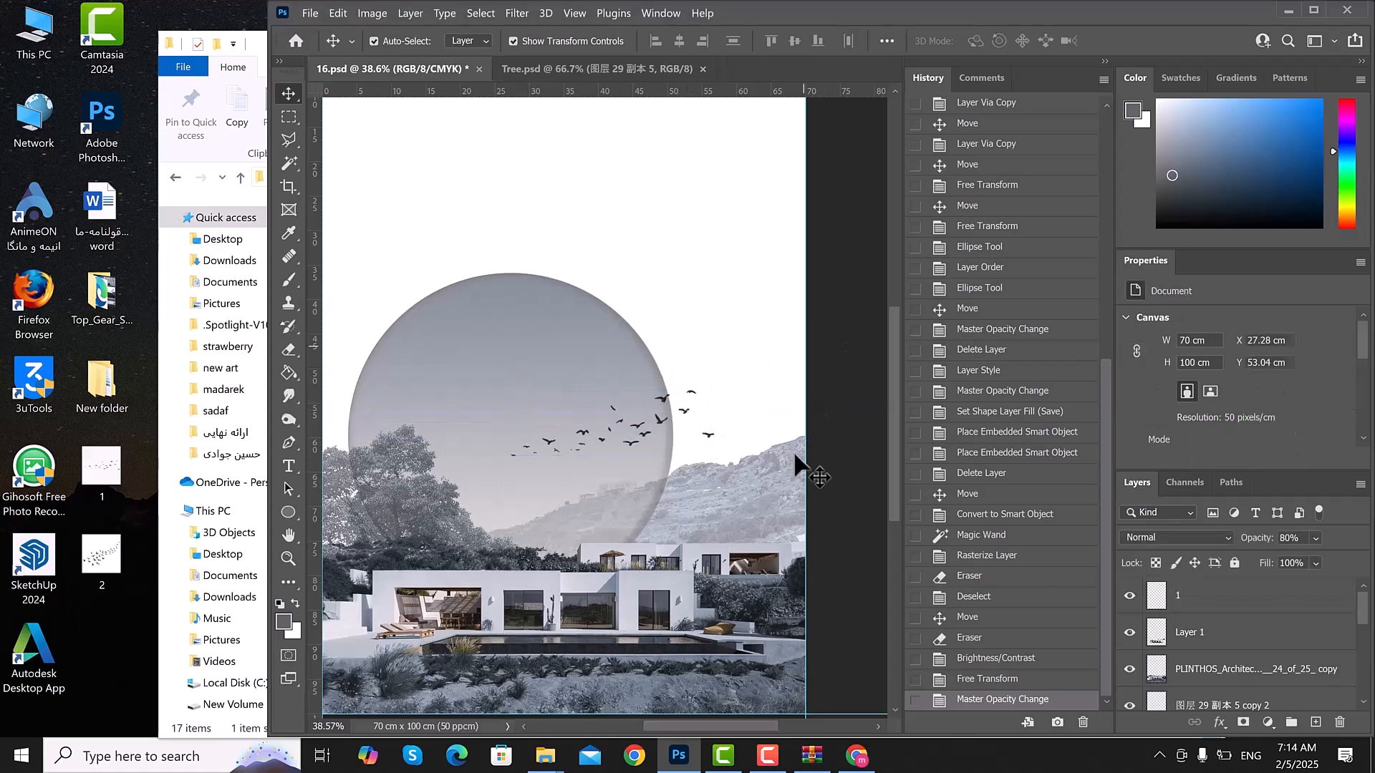
scroll(800, 465, down, 1)
scroll(803, 501, down, 4)
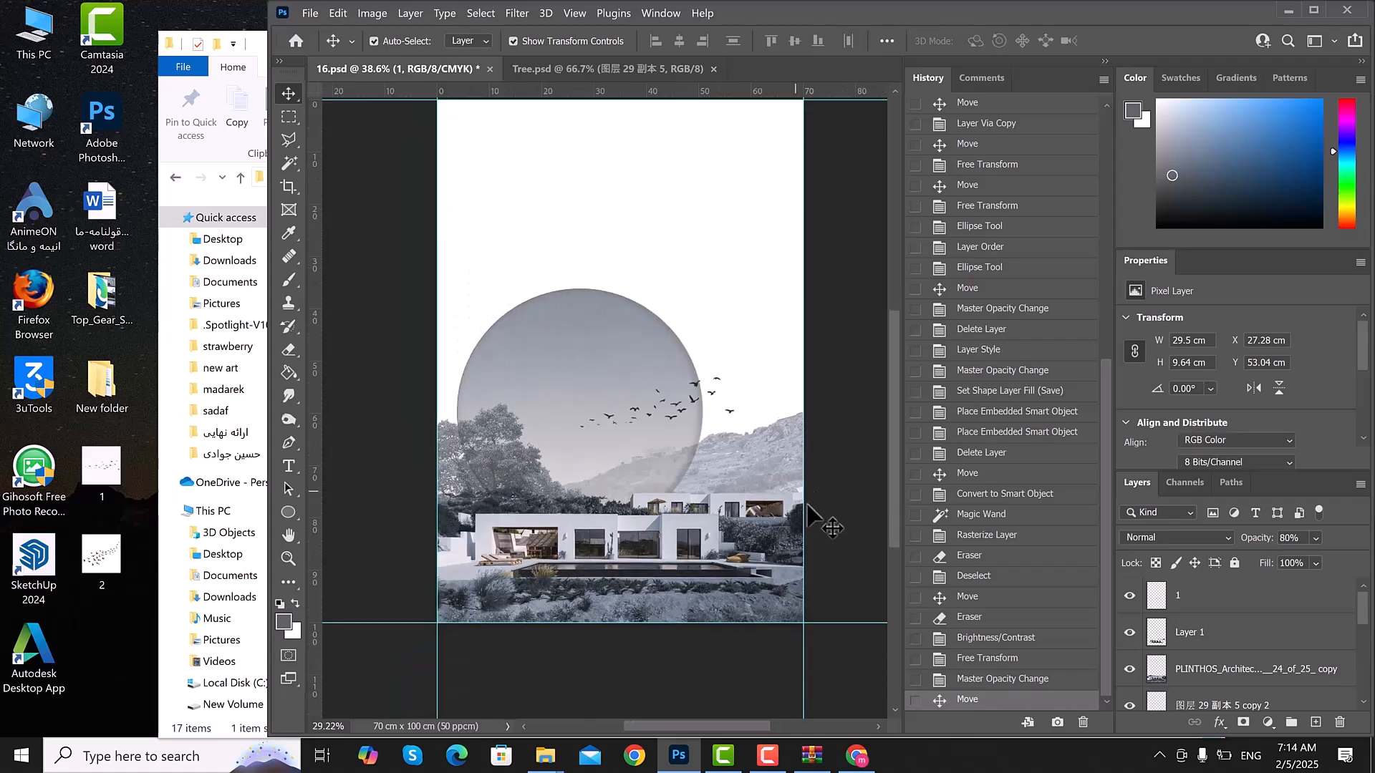
click(808, 506)
scroll(808, 506, up, 4)
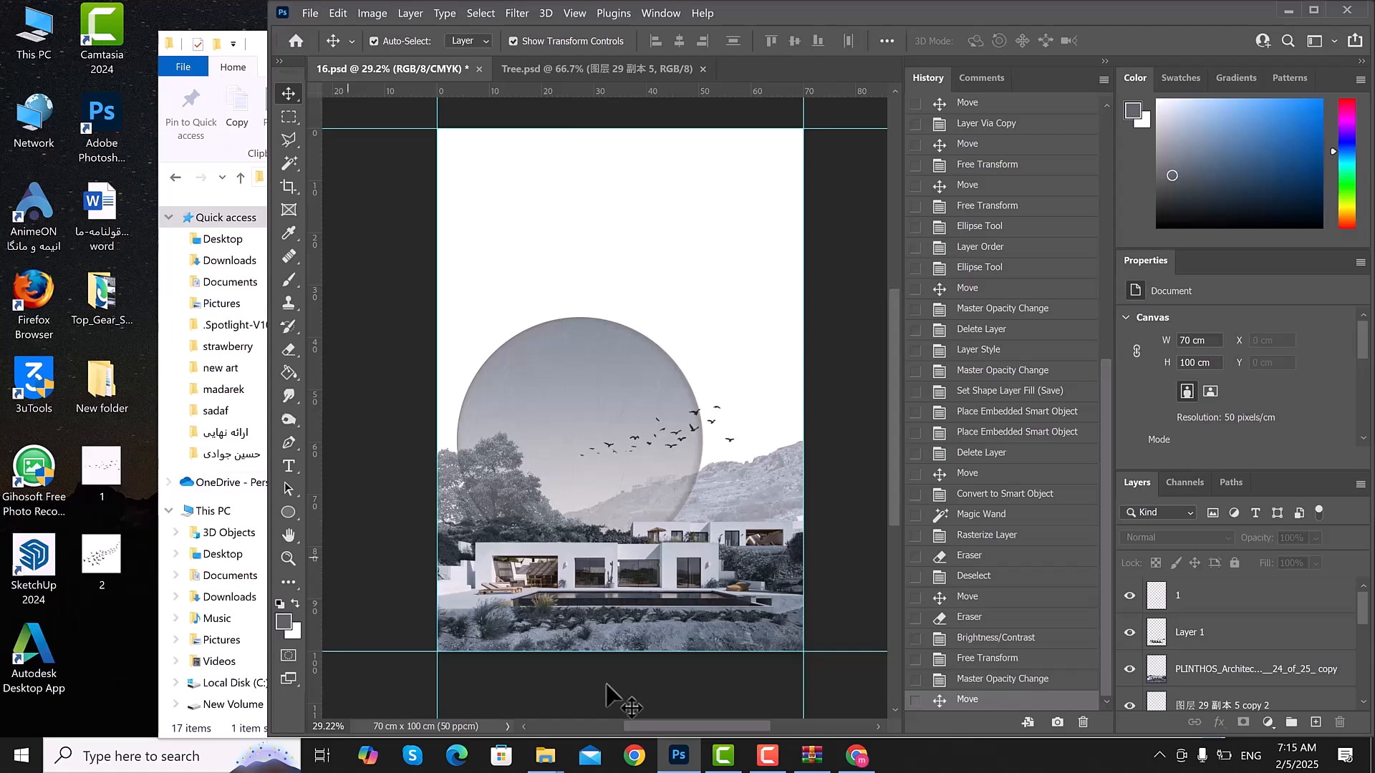
- Place the six LA_NATURA_VILLAS images numbered 2, 3, 4, 6, 13 and 14 into the poster as embedded smart objects
mouse_move(542, 763)
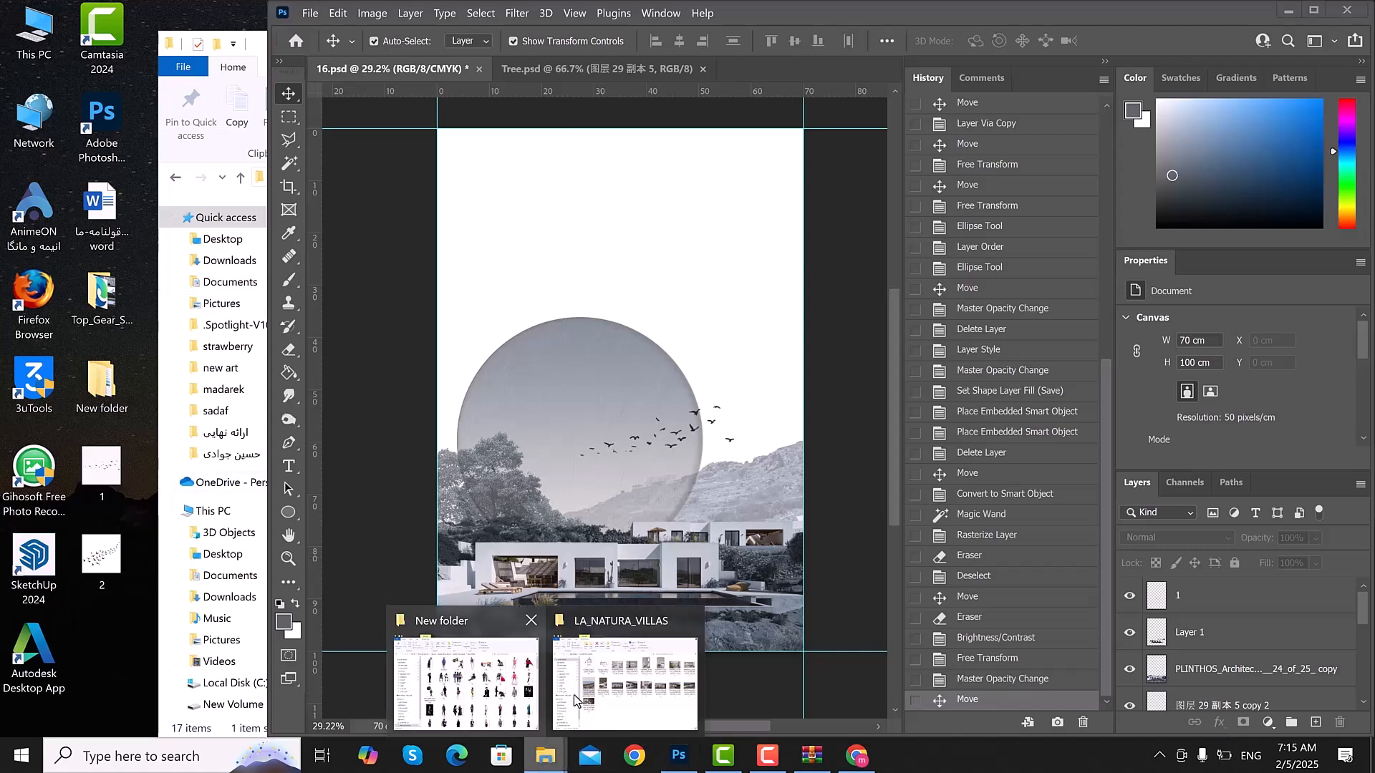
click(621, 689)
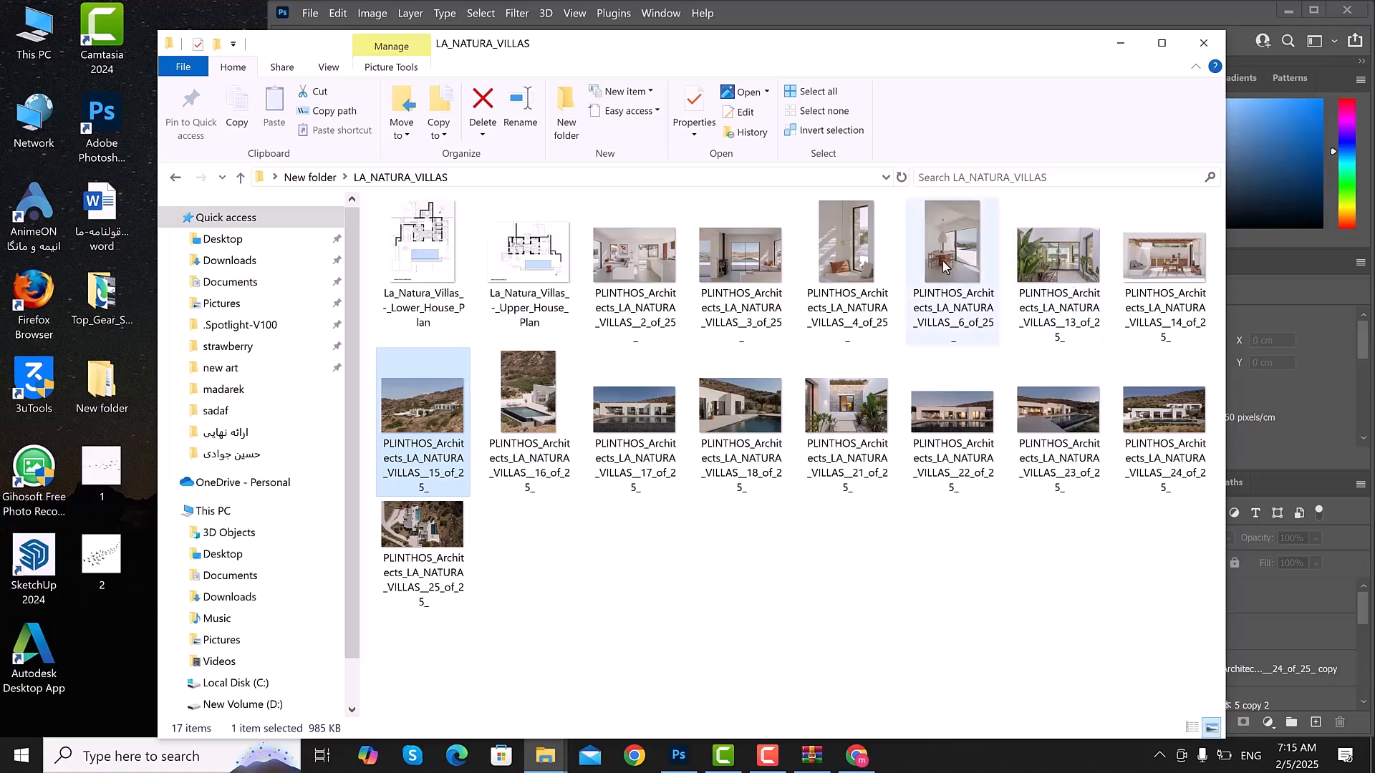
click(1046, 295)
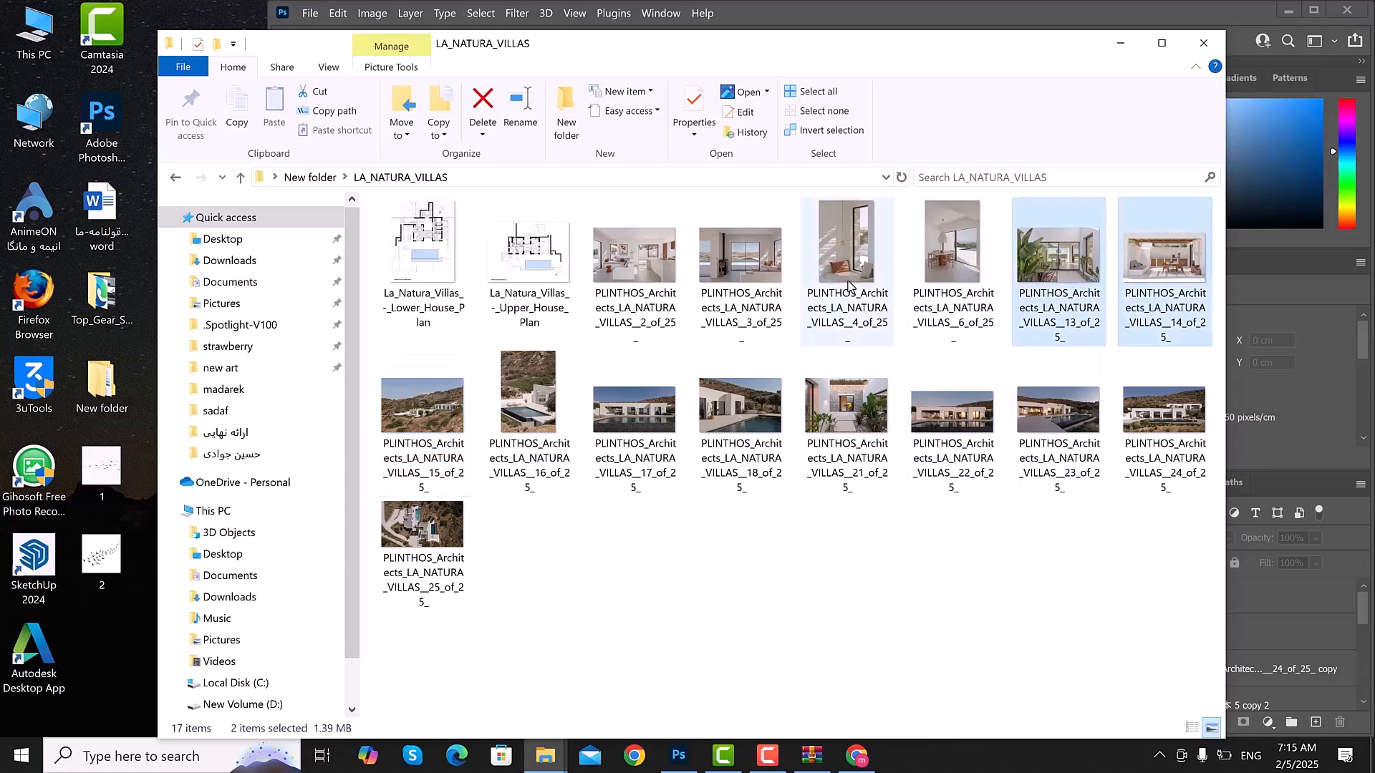
ctrl+click(849, 285)
ctrl+click(729, 286)
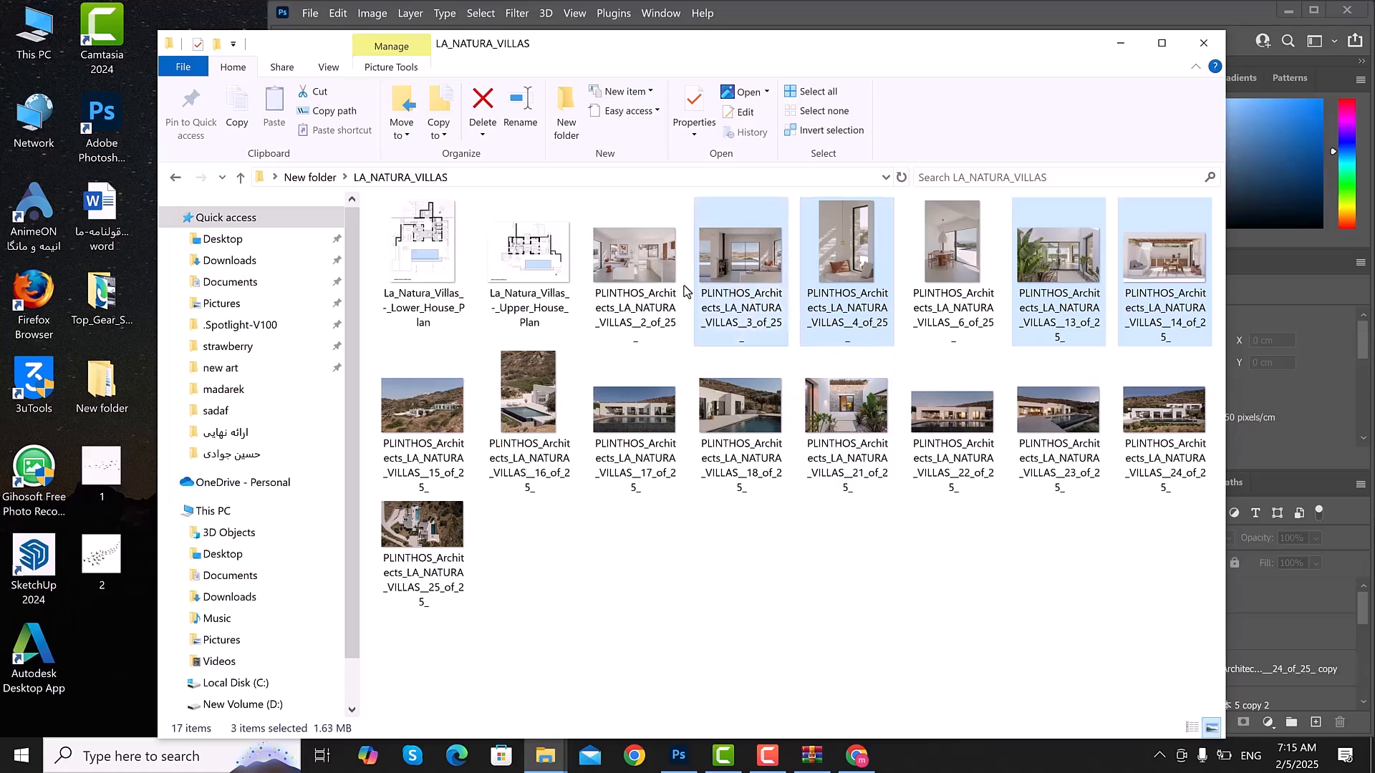
ctrl+click(621, 267)
ctrl+click(949, 273)
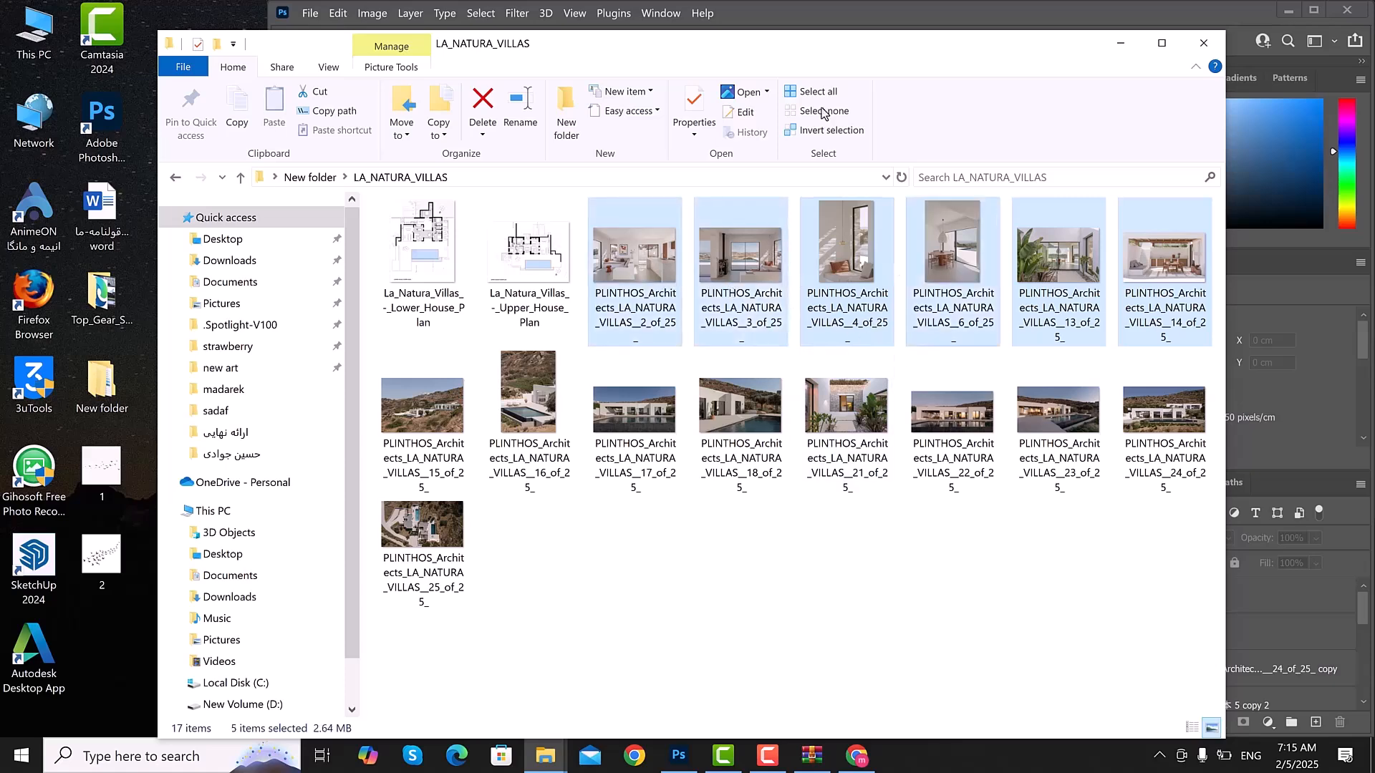
drag(877, 256, 696, 285)
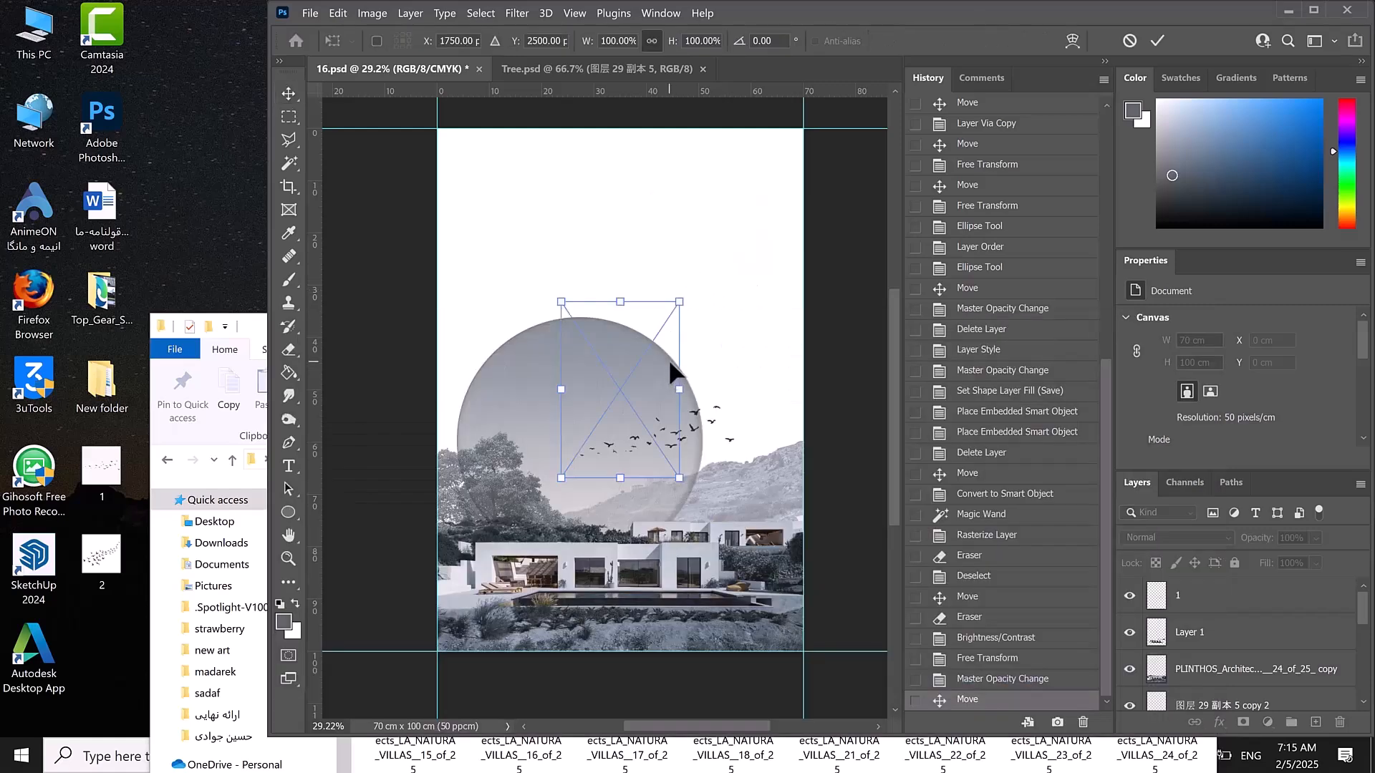
key(Return)
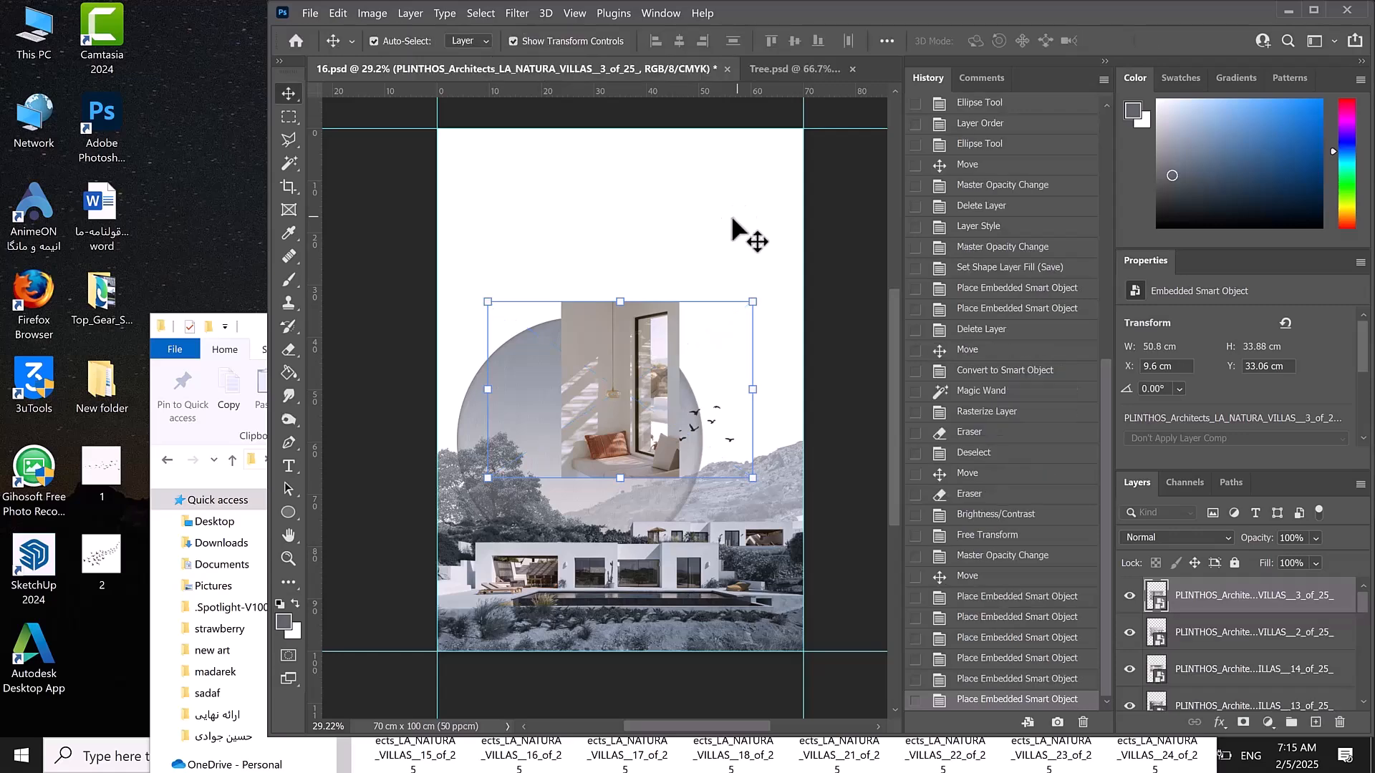
- Shrink the fireplace image to about 14.6 x 9.72 cm near the poster's upper-right corner and set margin guides at X 69 cm and Y 1 cm
drag(713, 387, 684, 302)
mouse_move(702, 242)
mouse_down()
mouse_move(730, 200)
mouse_move(687, 227)
mouse_up()
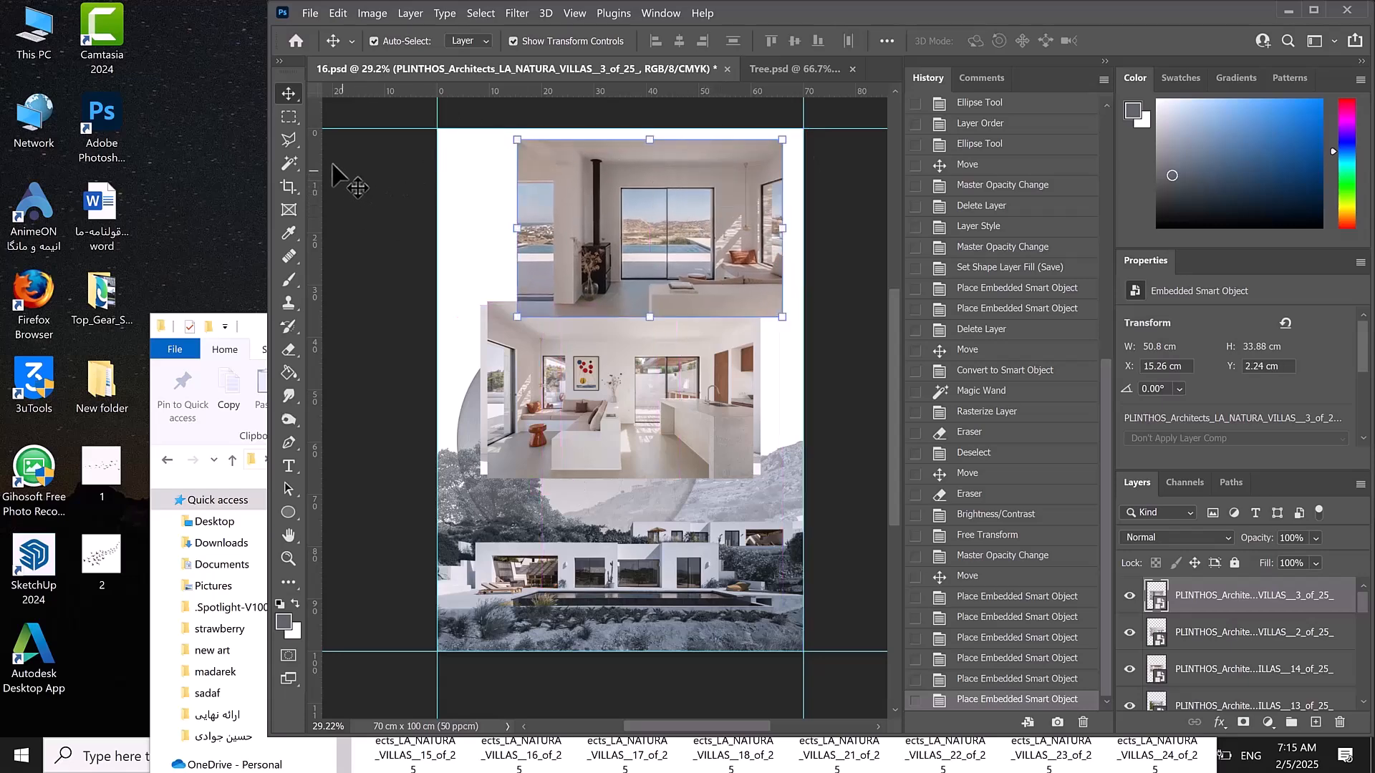
drag(316, 166, 763, 184)
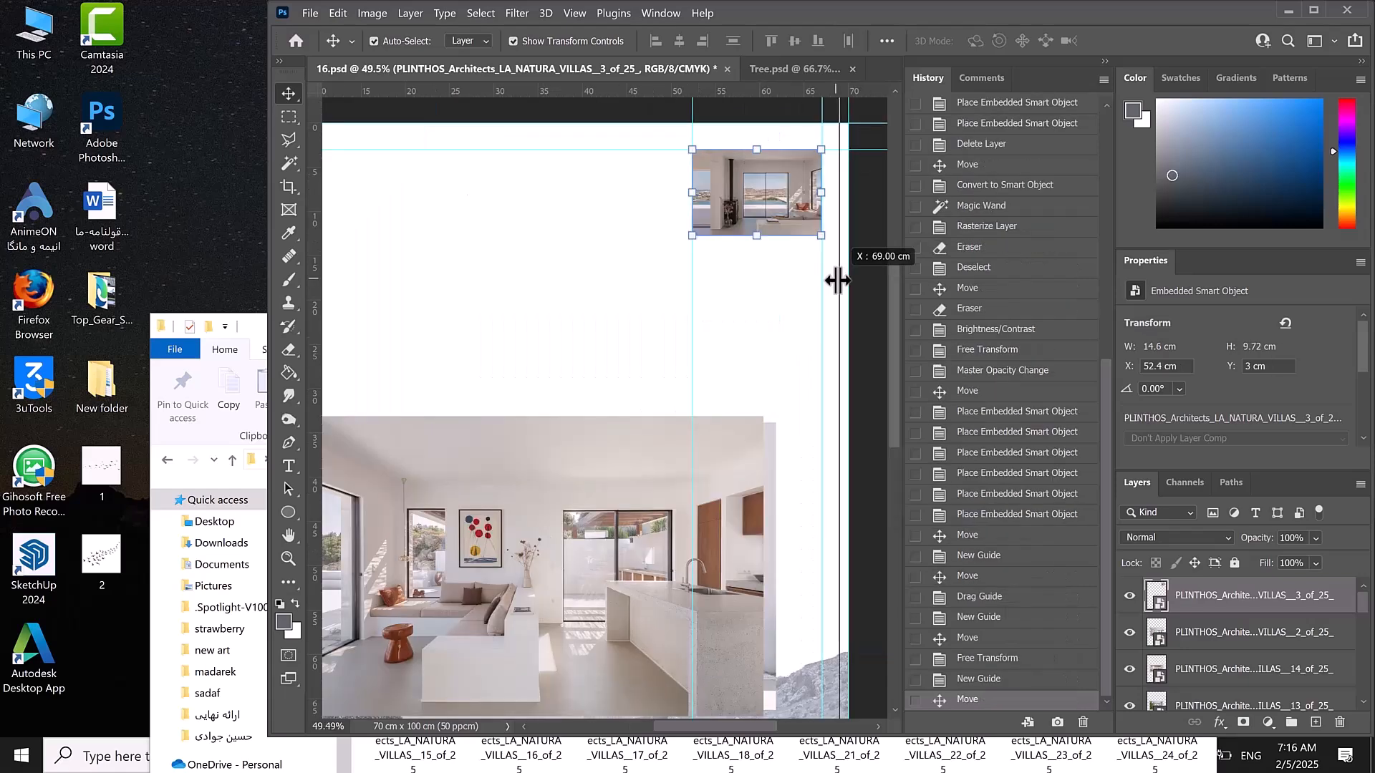
drag(838, 281, 838, 281)
drag(610, 149, 612, 132)
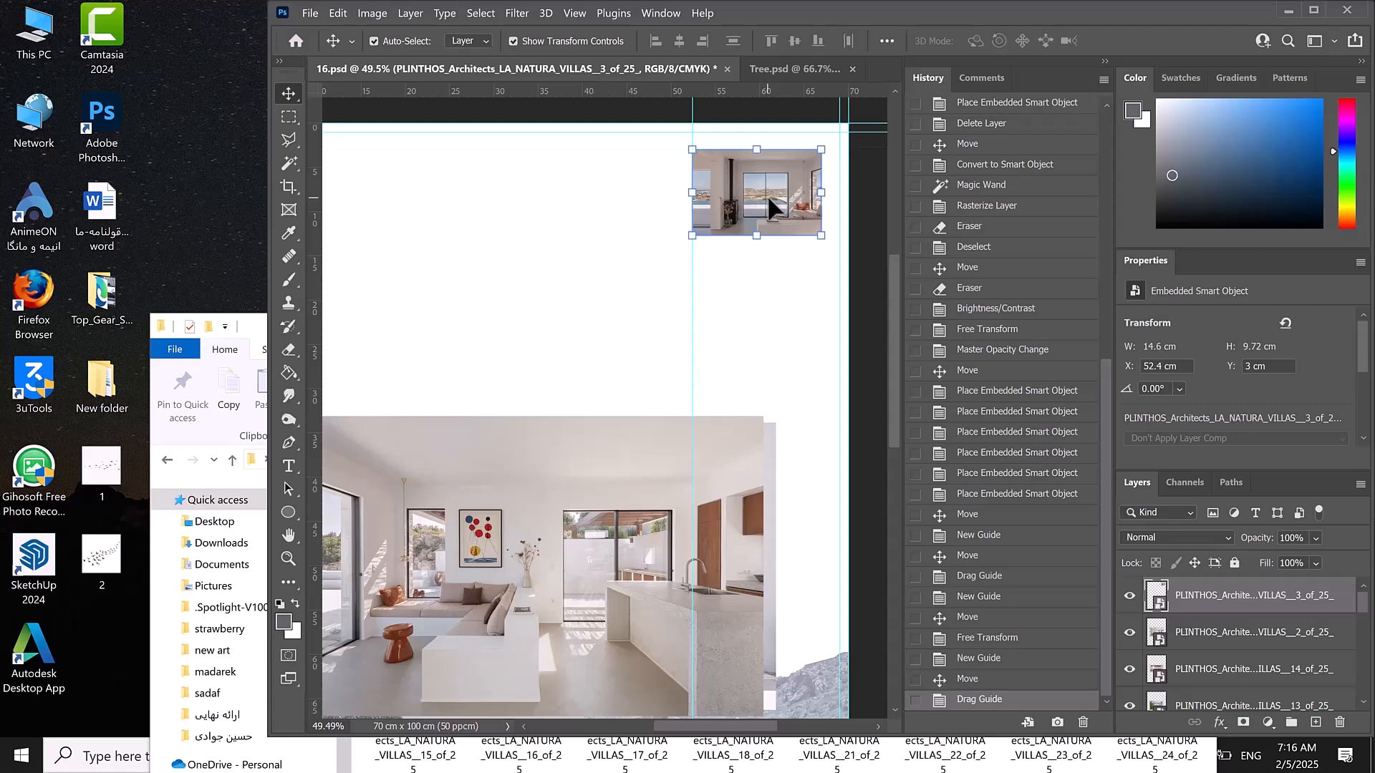
- Align the fireplace image with the margin guides and move the image column's inner guide to X 54 cm
mouse_move(786, 182)
mouse_down()
mouse_move(800, 180)
mouse_move(787, 177)
mouse_up()
drag(611, 453, 677, 285)
drag(692, 148, 711, 151)
drag(711, 164, 706, 164)
- Scale the kitchen and living-room image to 15 x 10 cm between the column guides, below the fireplace image
drag(390, 381, 707, 383)
drag(716, 384, 716, 267)
key(Return)
- Move the covered-terrace image below the kitchen image and scale it to the width between the column guides
drag(549, 499, 613, 398)
drag(387, 465, 773, 361)
key(Return)
drag(711, 176, 707, 176)
- Move the courtyard image below the terrace image and scale it to 15 x 10 cm between the guides
drag(544, 530, 707, 458)
drag(773, 509, 773, 453)
key(Return)
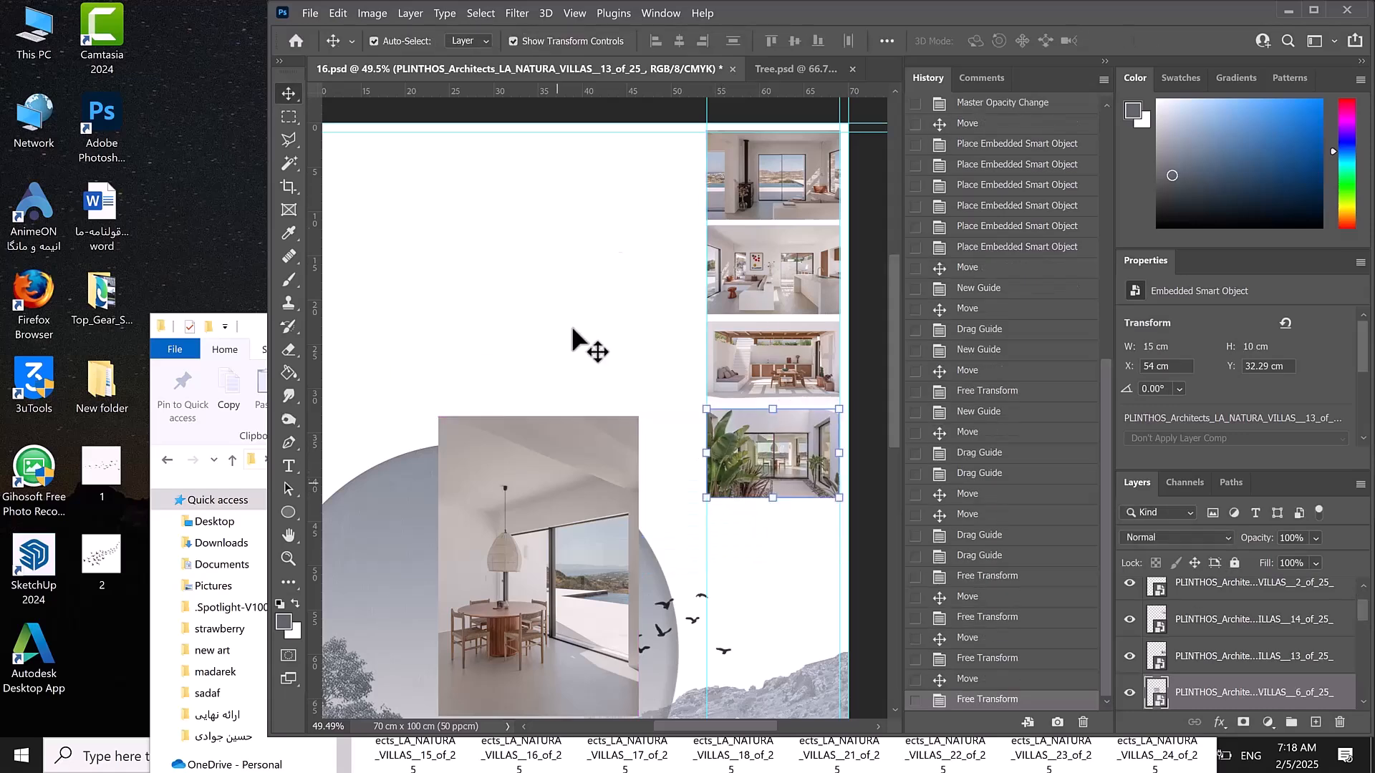
- Move the dining-room image with the pendant lamp below the courtyard image and scale it to the column guides
drag(582, 473, 782, 372)
drag(639, 467, 706, 466)
drag(775, 527, 776, 597)
key(Return)
- Delete the leftover window-seat image (4_of_25) from the poster
drag(534, 496, 524, 289)
key(ctrl+t)
scroll(845, 224, right, 1)
key(Escape)
key(Delete)
- Crop the dining-room image by marquee-selecting the part to keep, inverting the selection, rasterizing the layer and erasing the rest
click(697, 304)
drag(696, 582, 457, 370)
key(m)
key(ctrl+shift+i)
mouse_move(421, 255)
mouse_down()
mouse_move(580, 401)
mouse_move(555, 240)
mouse_up()
key(ctrl+d)
- Move the cropped dining-room image back beneath the courtyard image and fit it between the column guides
drag(501, 344, 740, 600)
key(Return)
drag(667, 176, 672, 177)
key(Return)
- Move the courtyard image out of the column and shift the terrace and kitchen images to rework the column spacing
drag(730, 458, 730, 454)
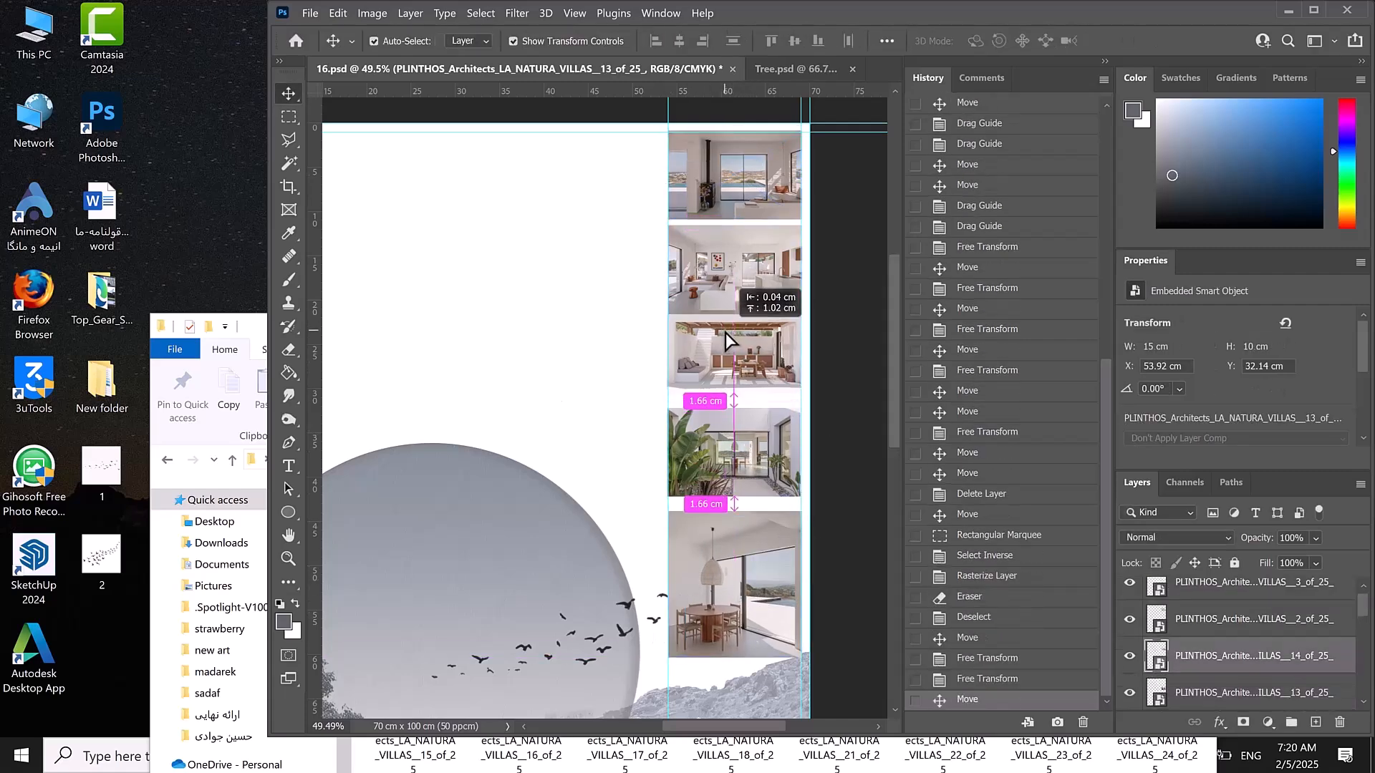
drag(727, 362, 727, 365)
drag(734, 453, 569, 428)
drag(720, 287, 720, 283)
drag(726, 362, 715, 408)
drag(716, 287, 714, 281)
drag(714, 282, 714, 290)
key(Return)
- Resize the fireplace image to 15 x 9.86 cm against the margin guides
click(719, 183)
drag(734, 131, 736, 133)
key(Return)
- Position the kitchen image at X 54 cm, Y 11.7 cm, just below the fireplace image
click(844, 286)
scroll(809, 361, up, 3)
drag(809, 361, 810, 360)
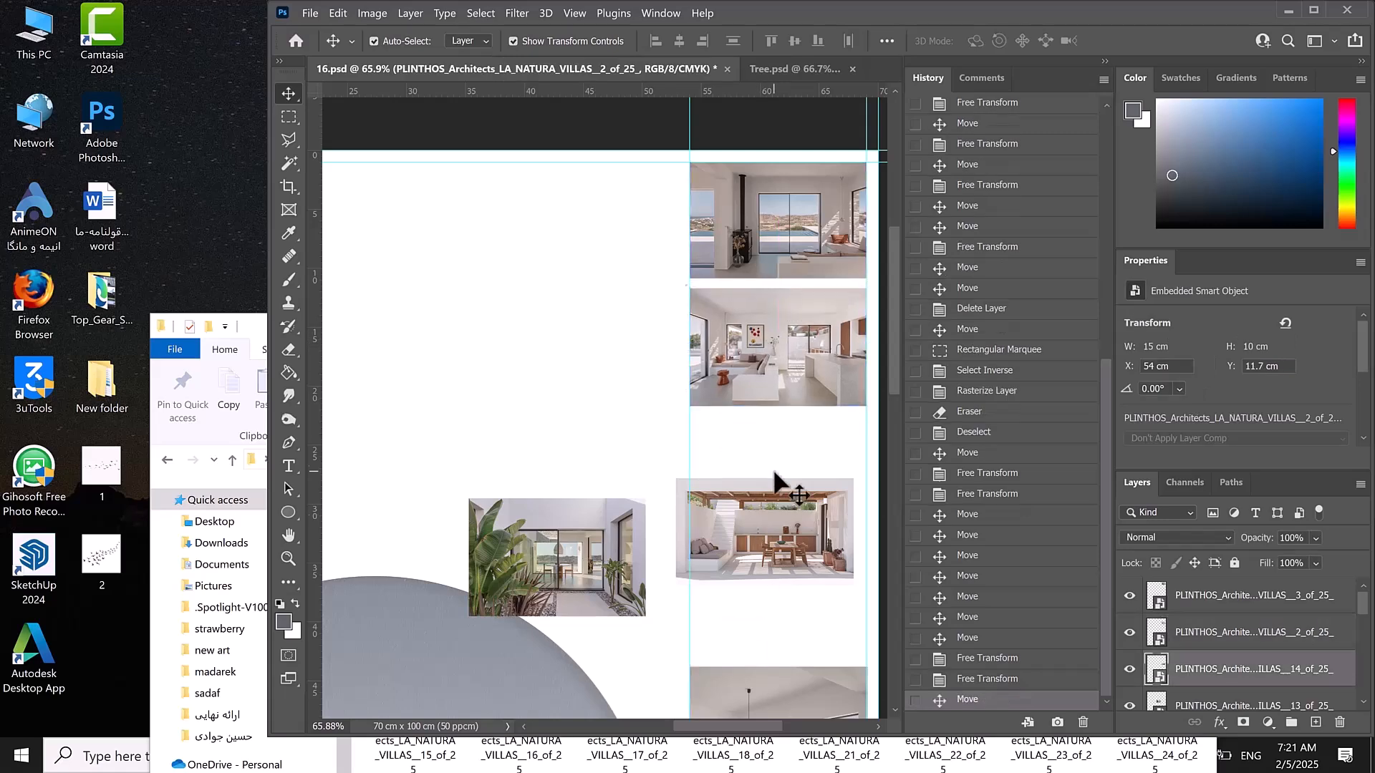
- Fit the terrace image between the guides beneath the kitchen image and move the courtyard image back into the column below it
drag(783, 492, 797, 431)
drag(868, 519, 867, 517)
key(Return)
scroll(716, 458, down, 3)
drag(605, 445, 690, 500)
- Shorten the dining-room image at the foot of the column to 14.5 cm high
scroll(809, 487, down, 4)
drag(777, 599, 777, 576)
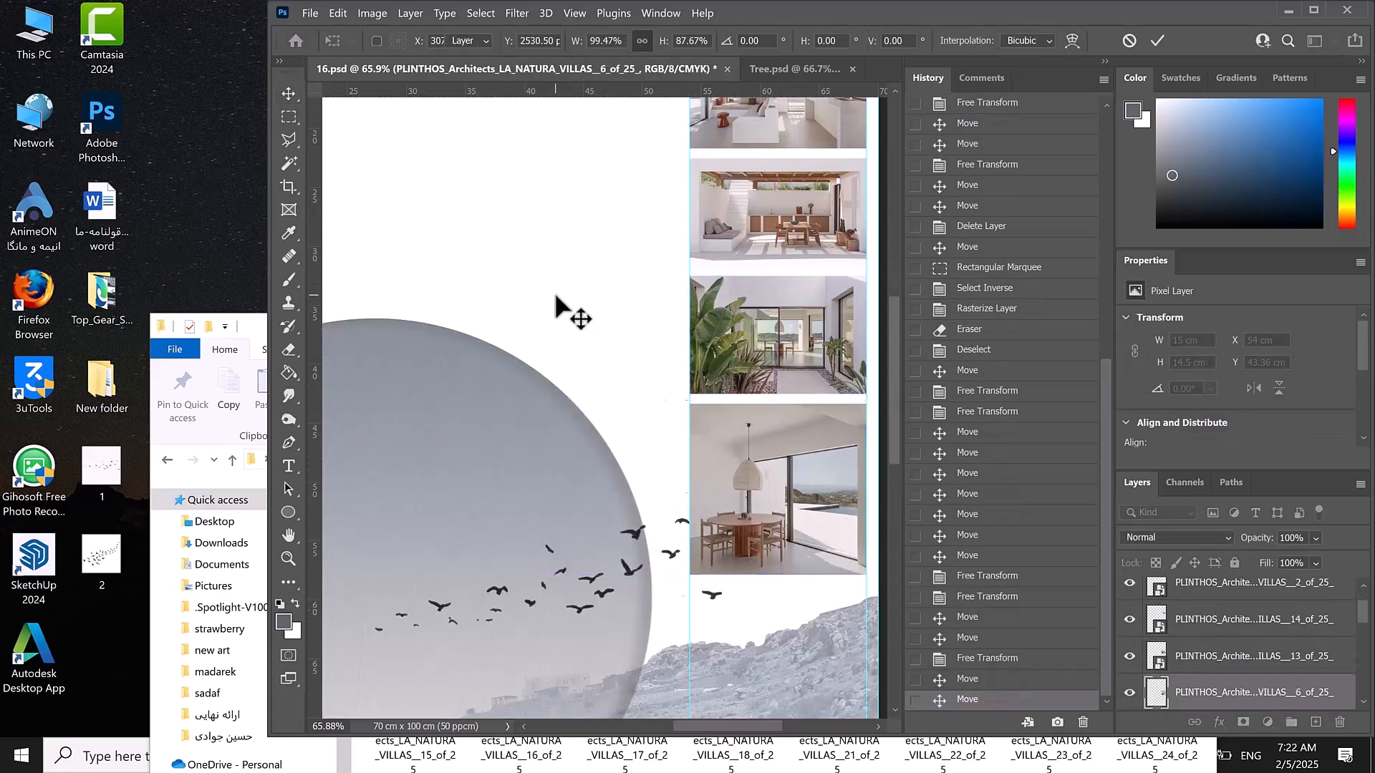
key(Return)
- Reorder the layers so the bird layer sits above the interior images
click(654, 405)
scroll(785, 492, down, 5)
click(712, 528)
click(856, 502)
drag(1291, 612, 1260, 541)
- Select all five interior images in the column and set their opacity to 85%
click(783, 492)
shift+click(783, 421)
shift+click(782, 361)
shift+click(788, 304)
shift+click(788, 247)
key(Escape)
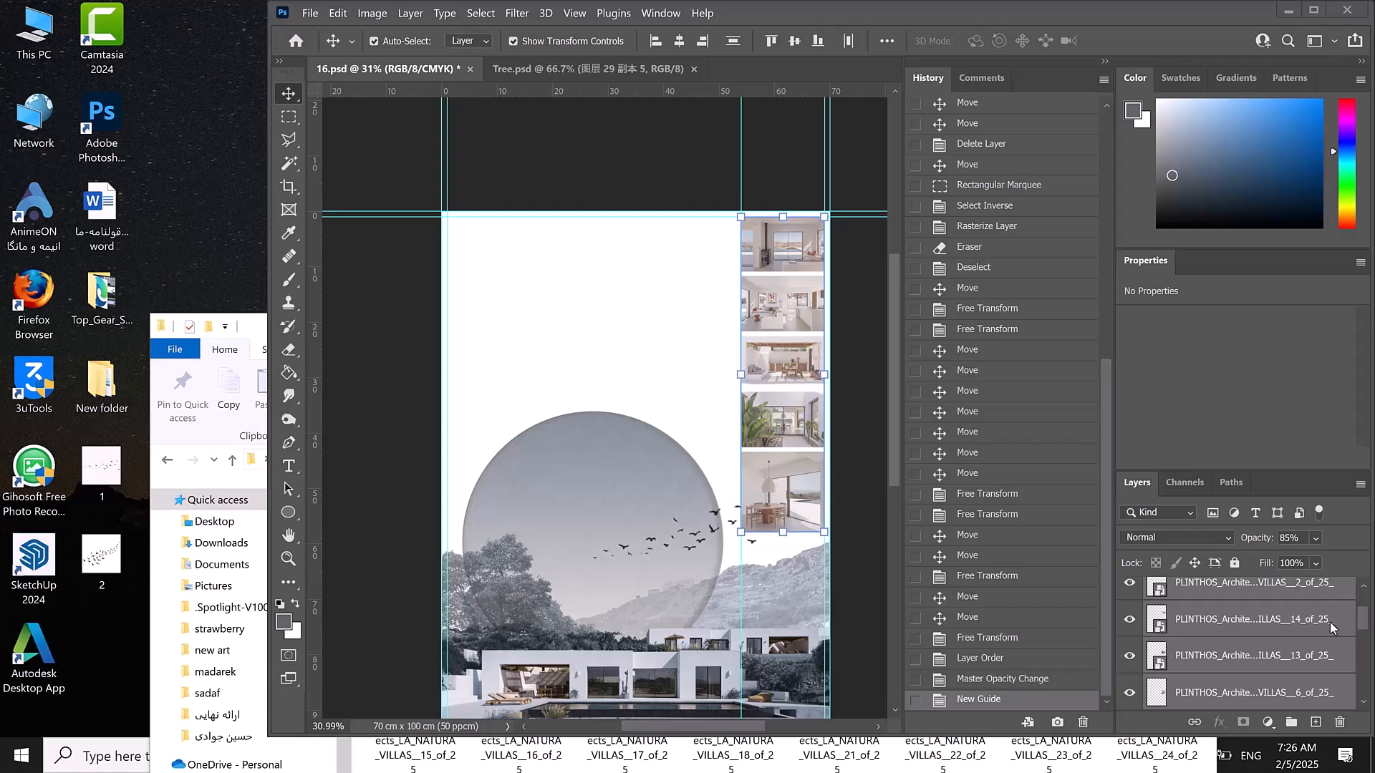
- Group the five interior image layers and name the group interior
scroll(1308, 622, up, 2)
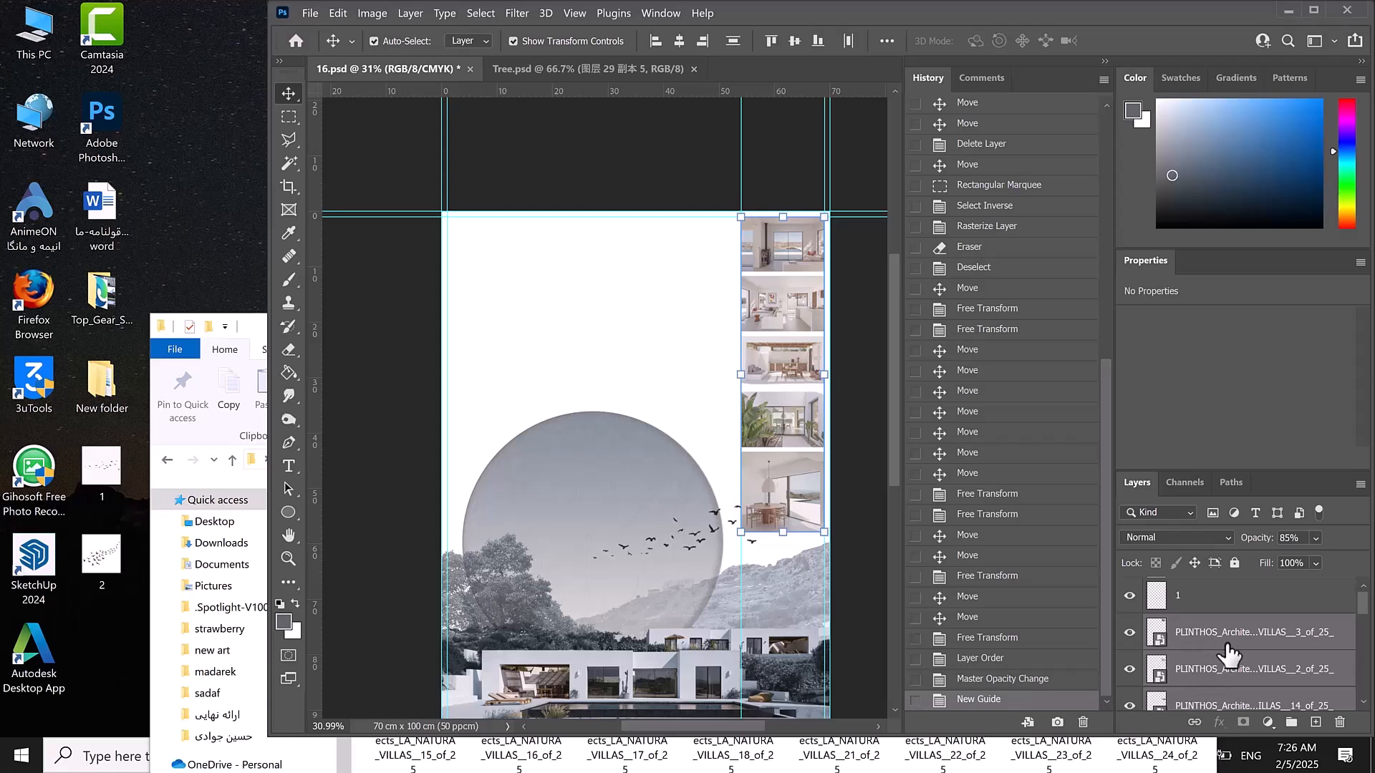
key(ctrl)
key(ctrl+g)
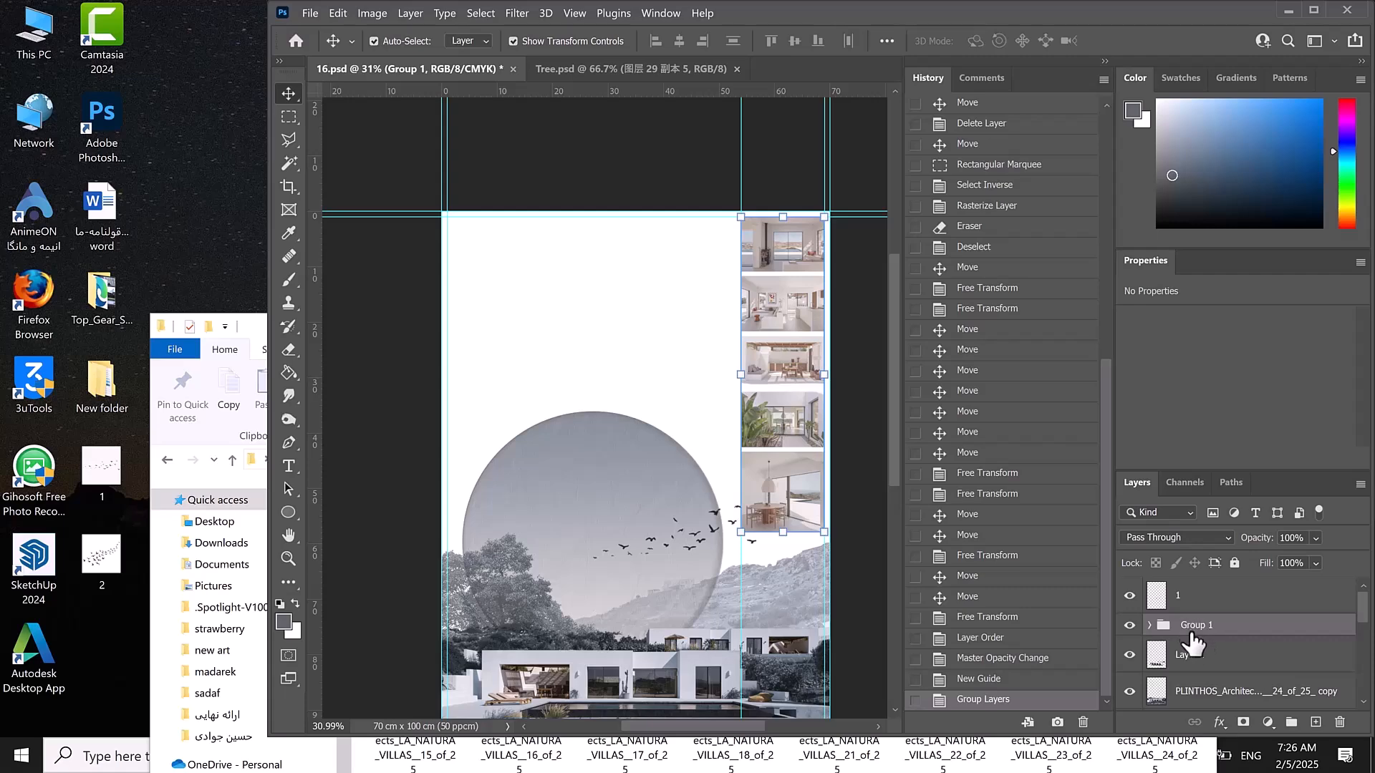
right_click(1203, 629)
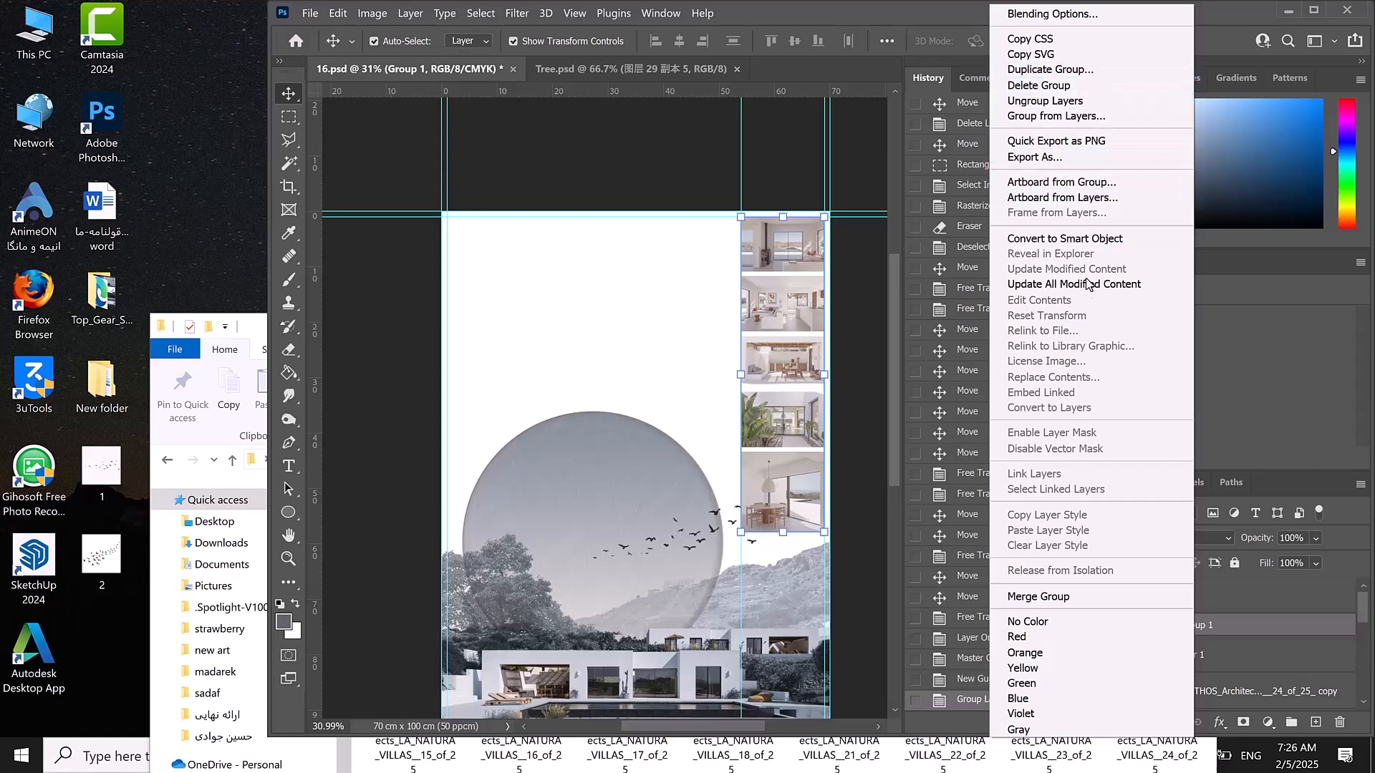
click(1278, 629)
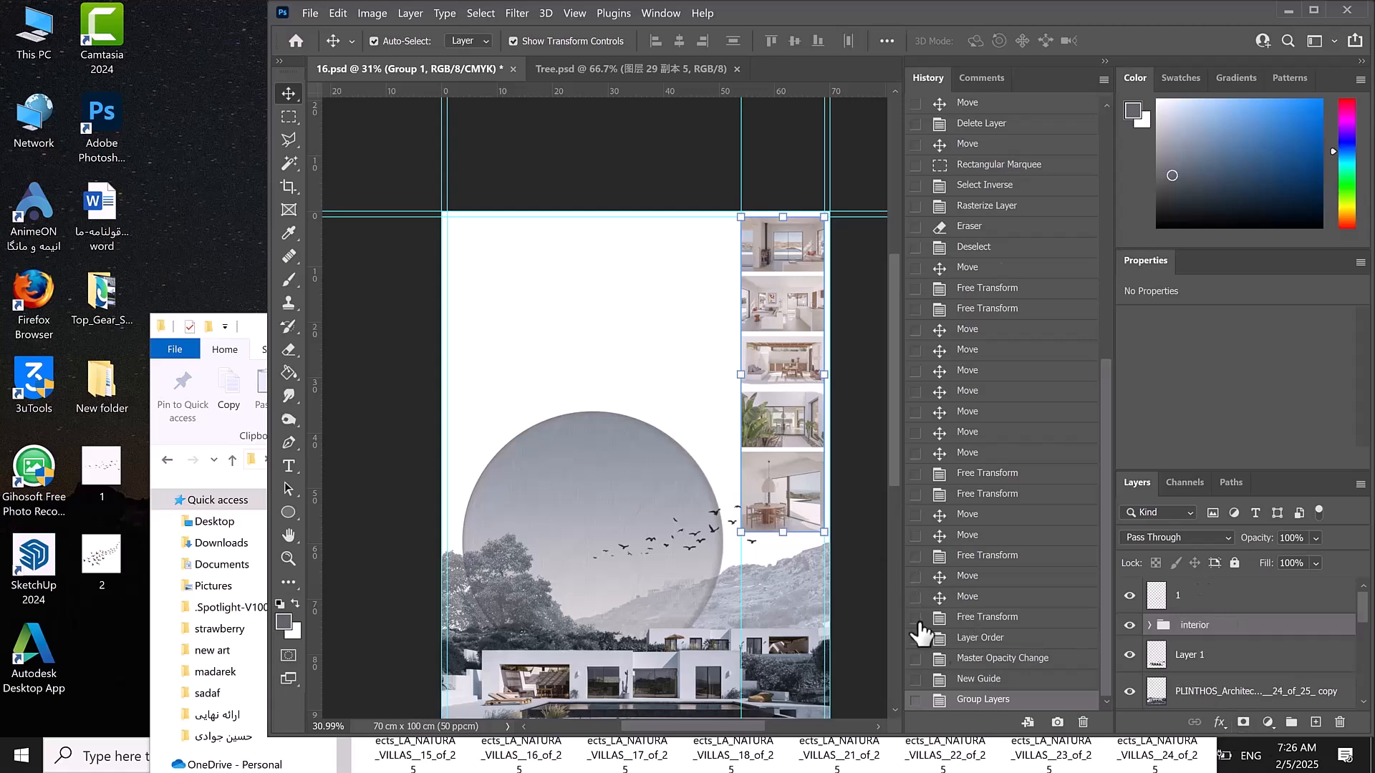
- Toggle the interior group's visibility off and on, and label the group with the colour blue
click(1130, 625)
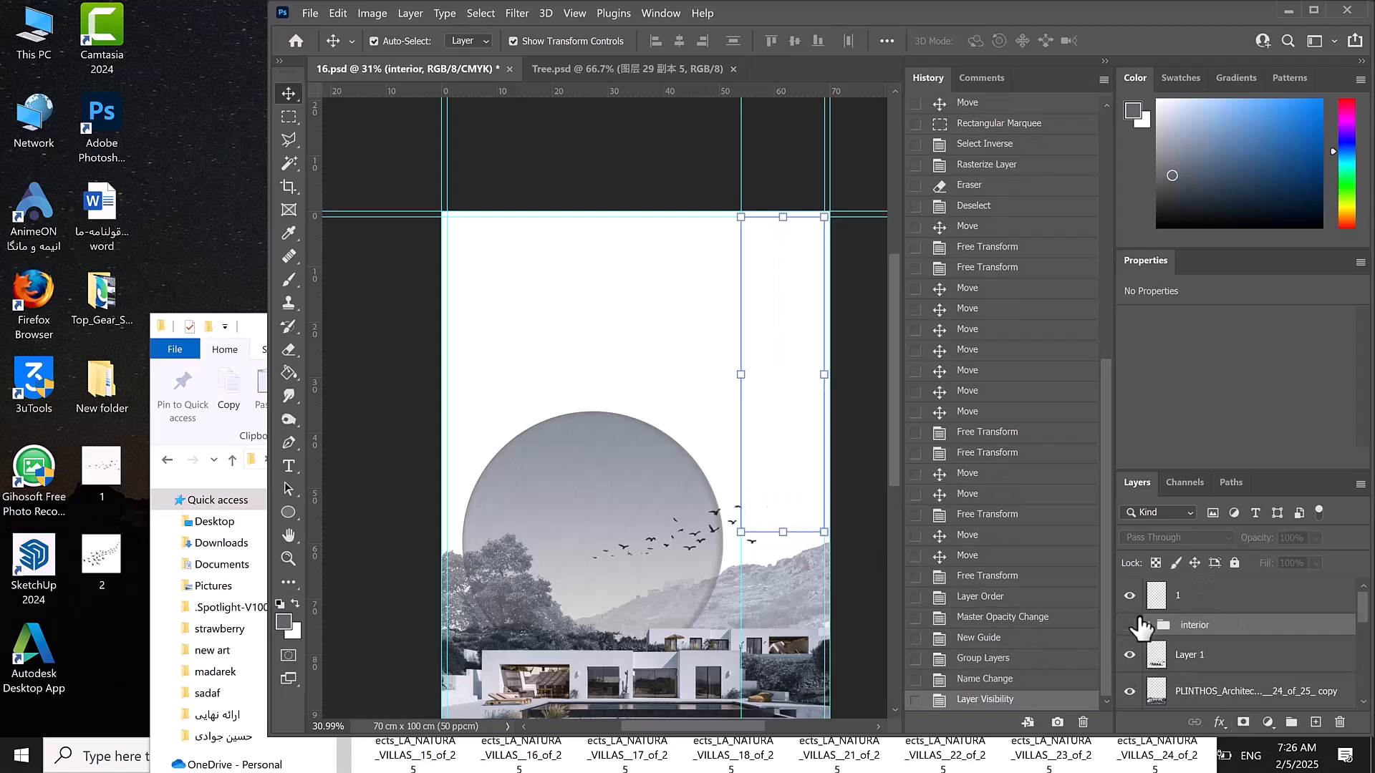
click(1130, 625)
right_click(1130, 625)
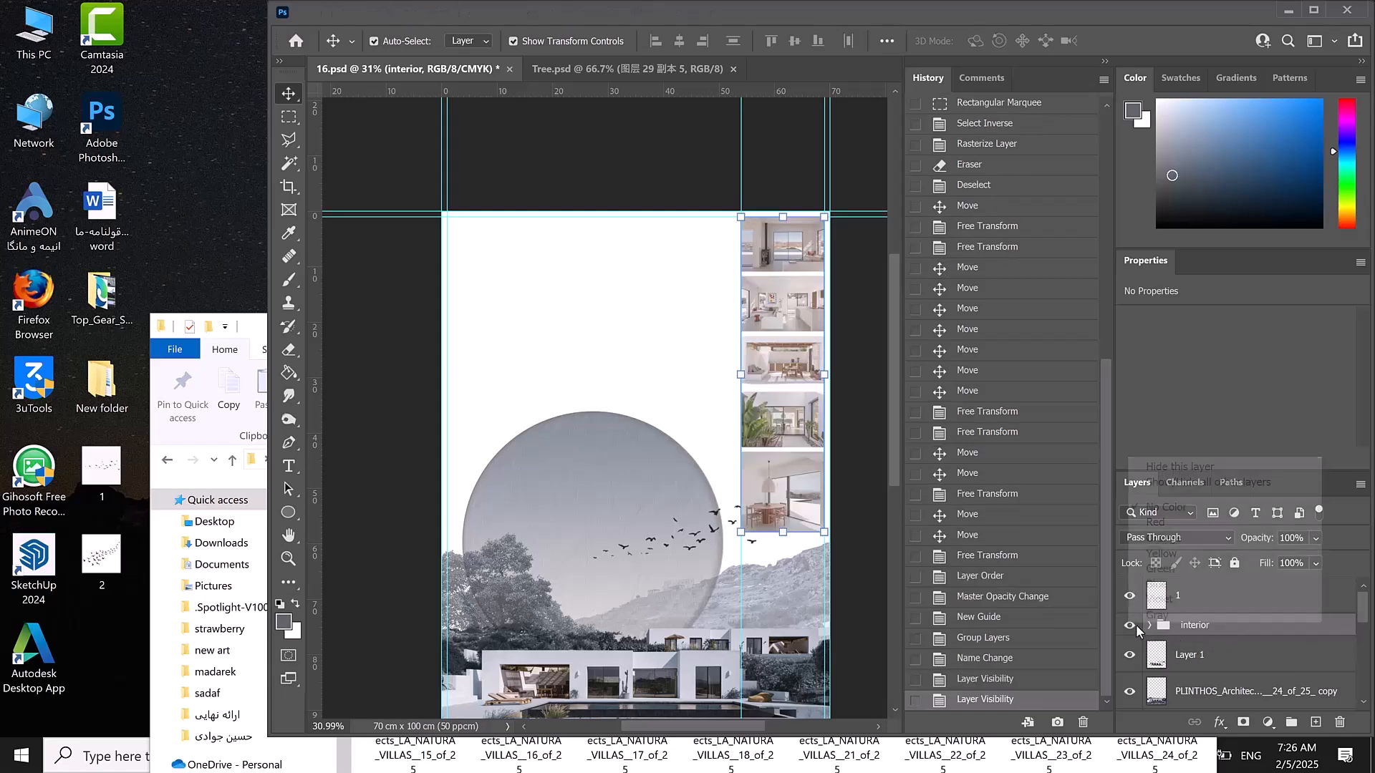
click(1156, 583)
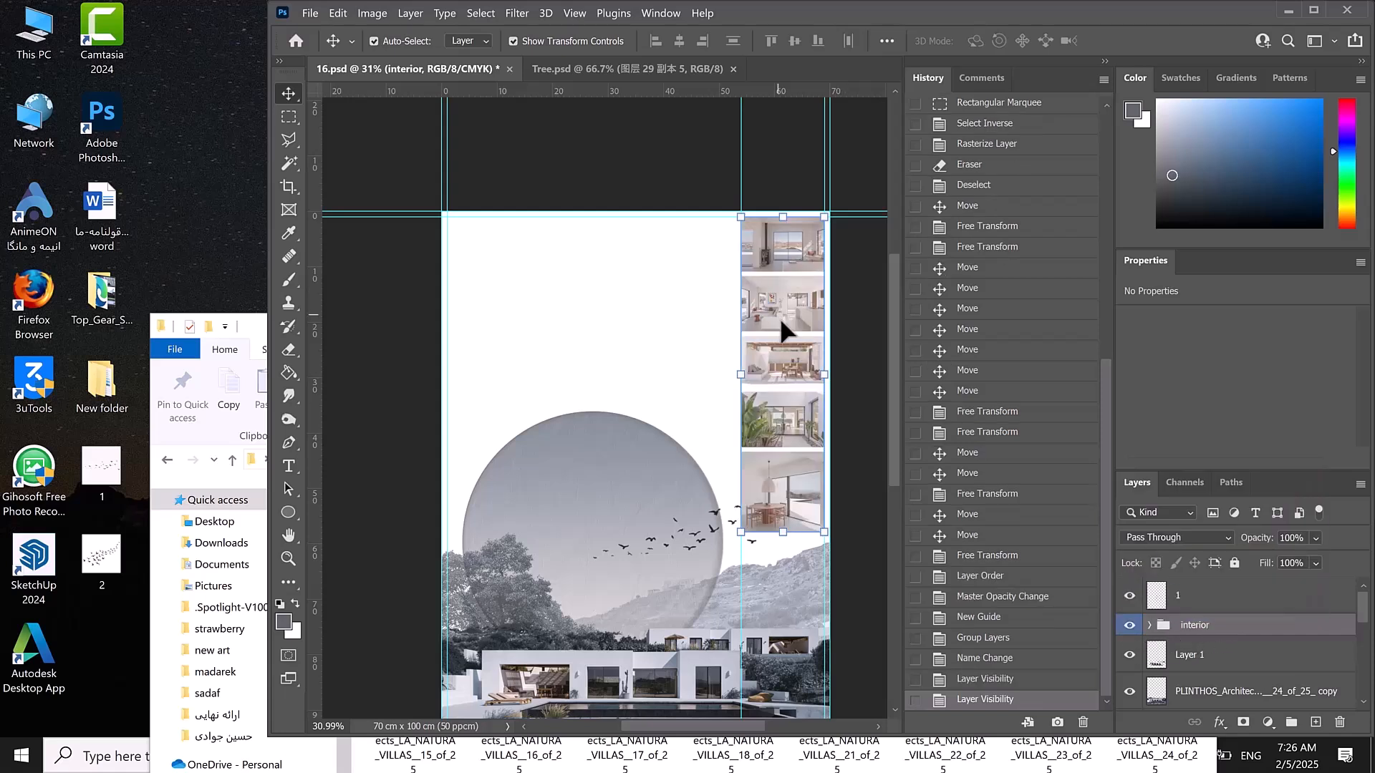
- Select all five images inside the interior group and duplicate them
click(783, 244)
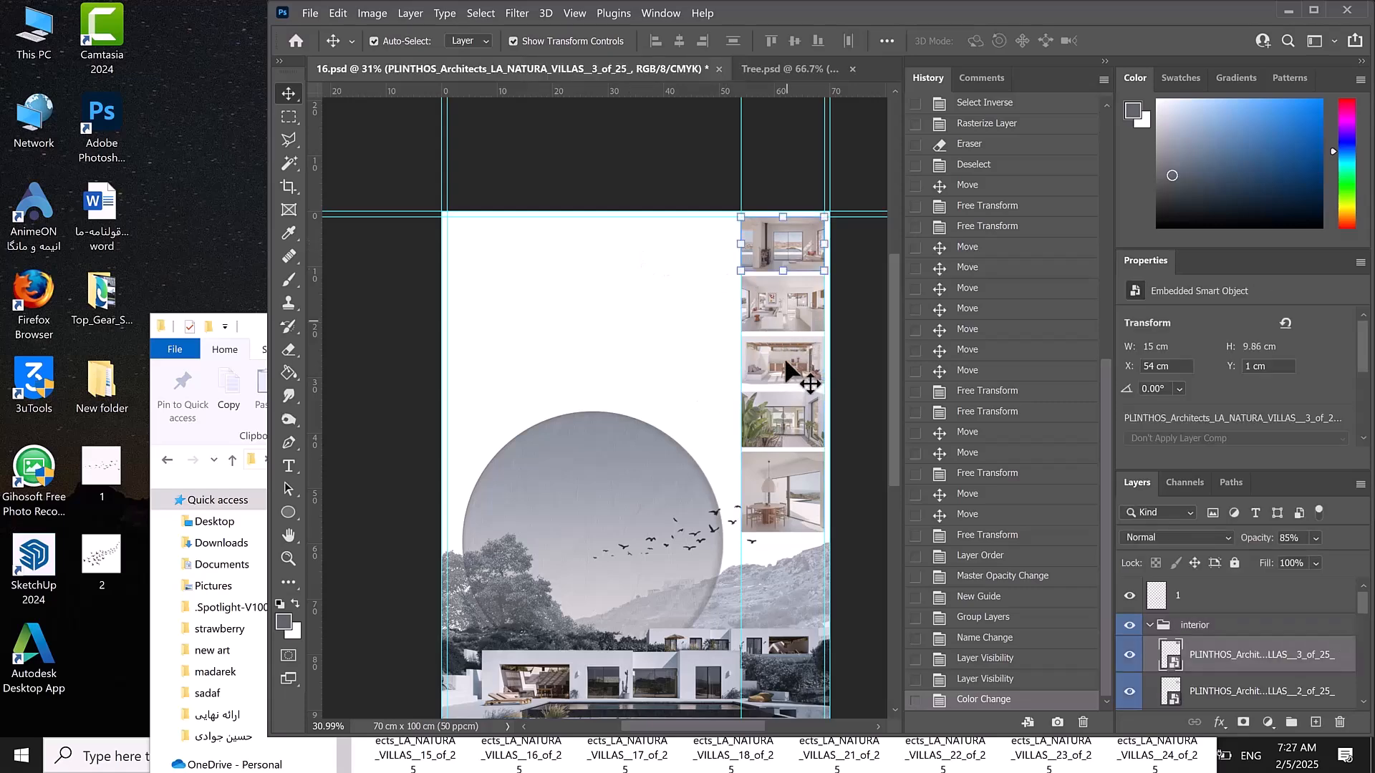
click(787, 297)
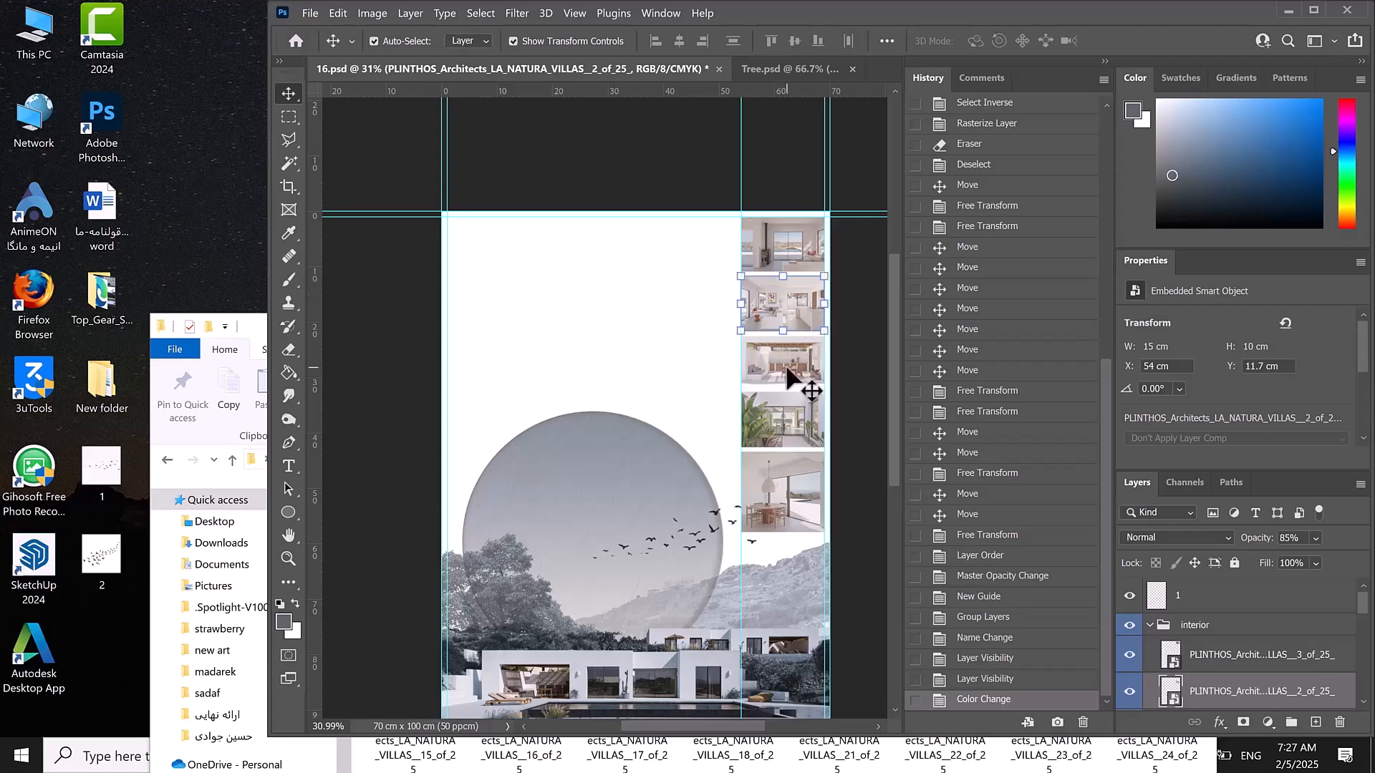
key(ctrl)
ctrl+click(757, 252)
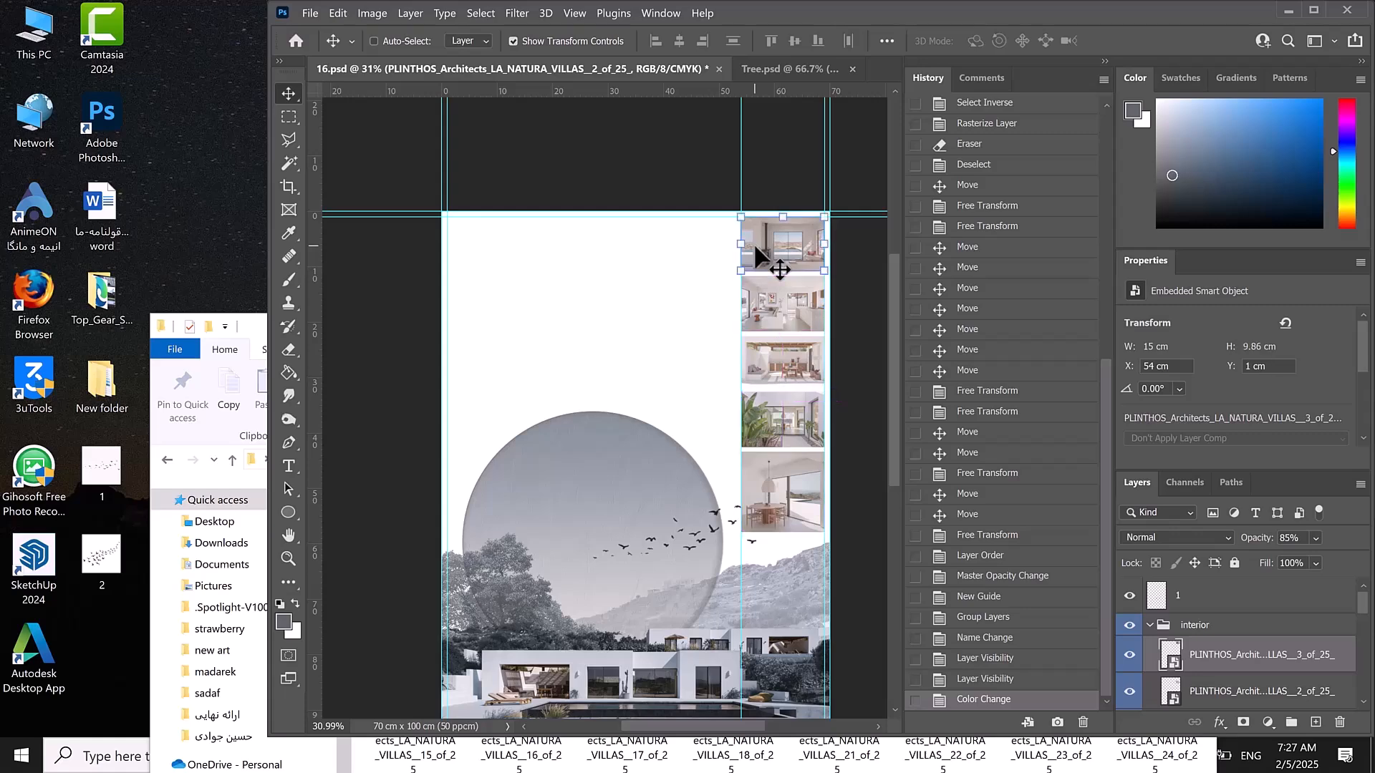
ctrl+shift+click(774, 308)
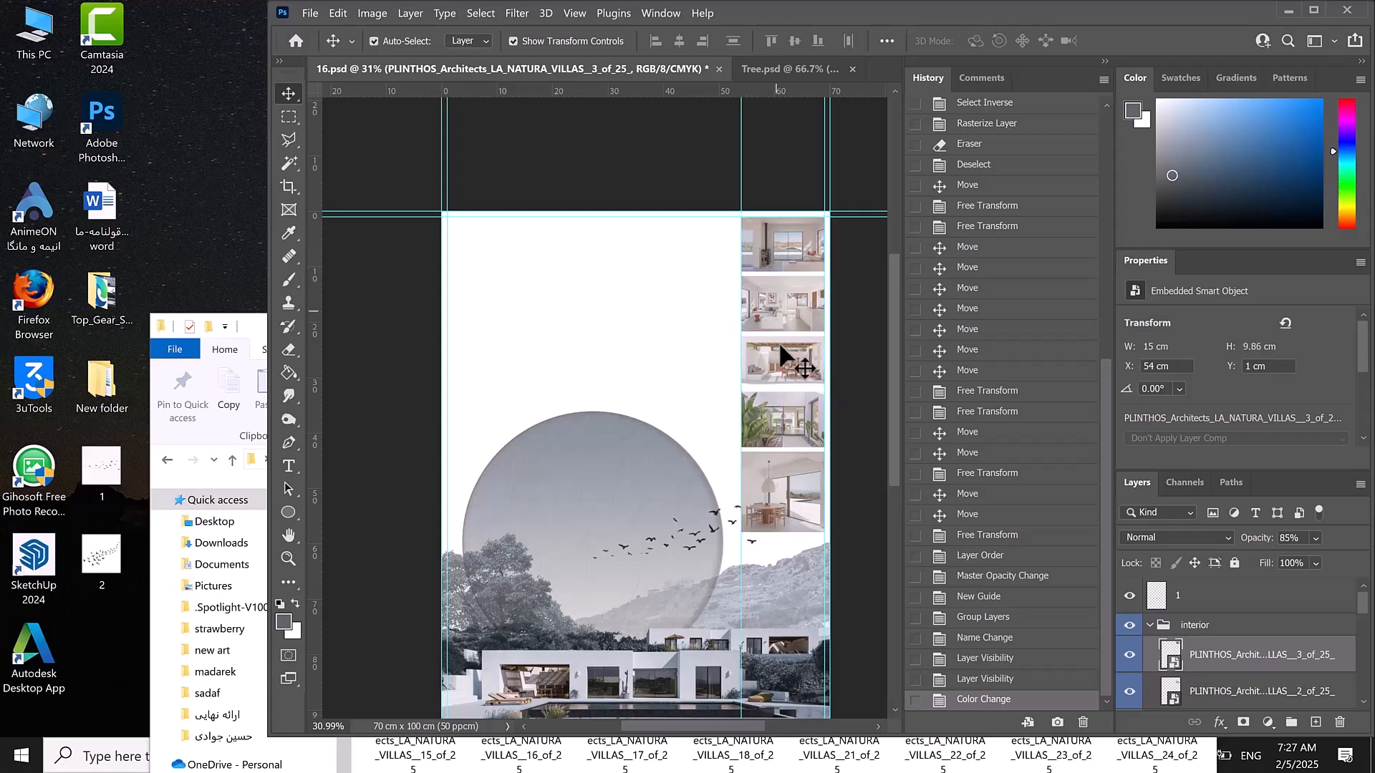
ctrl+shift+click(788, 383)
ctrl+shift+click(787, 414)
ctrl+shift+click(793, 485)
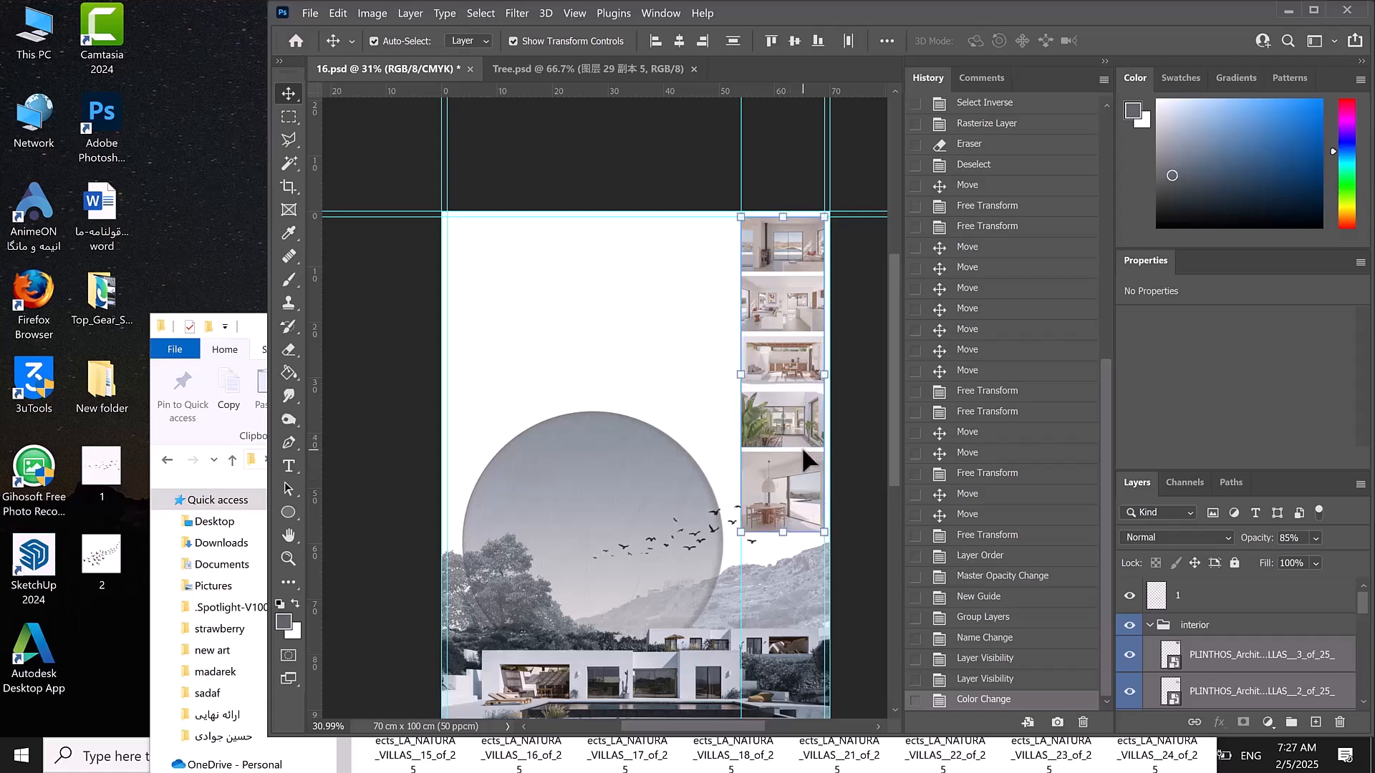
key(ctrl)
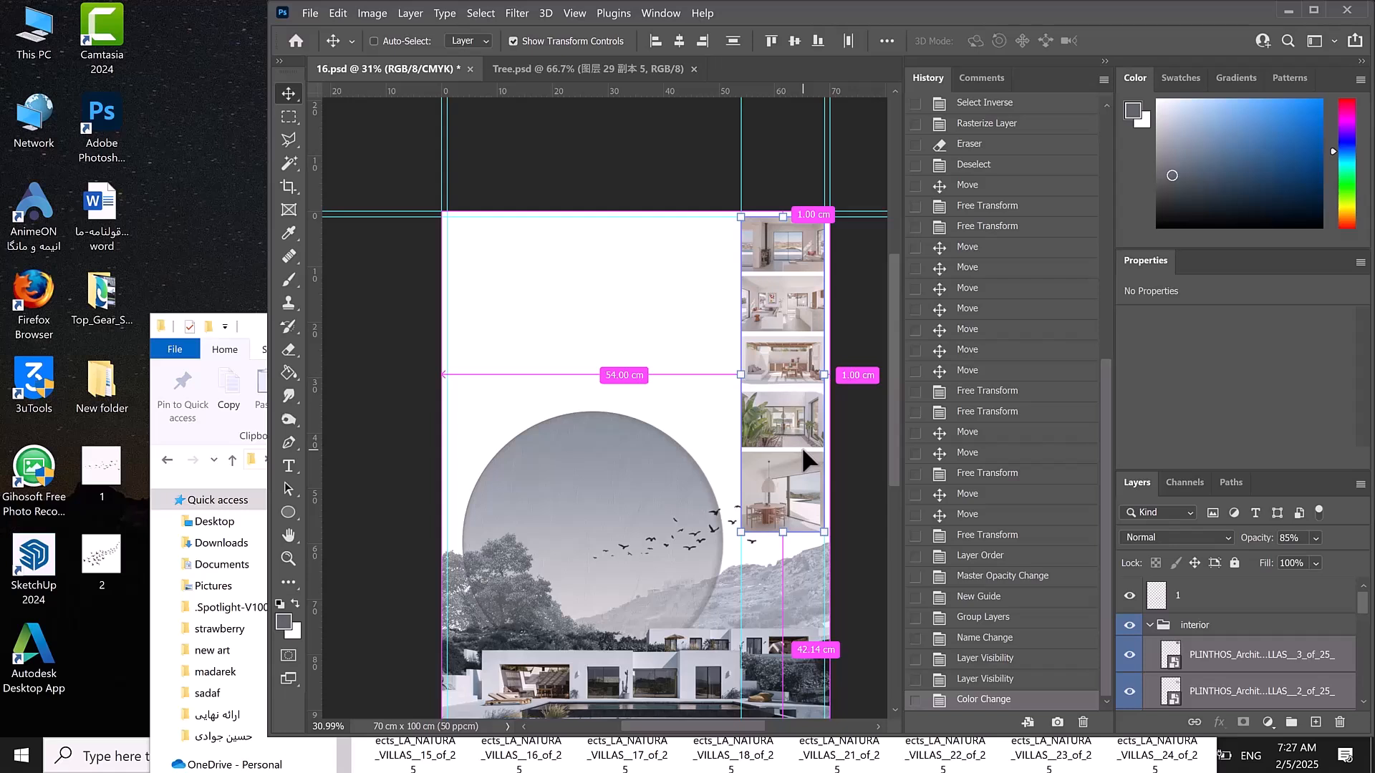
alt+click(802, 450)
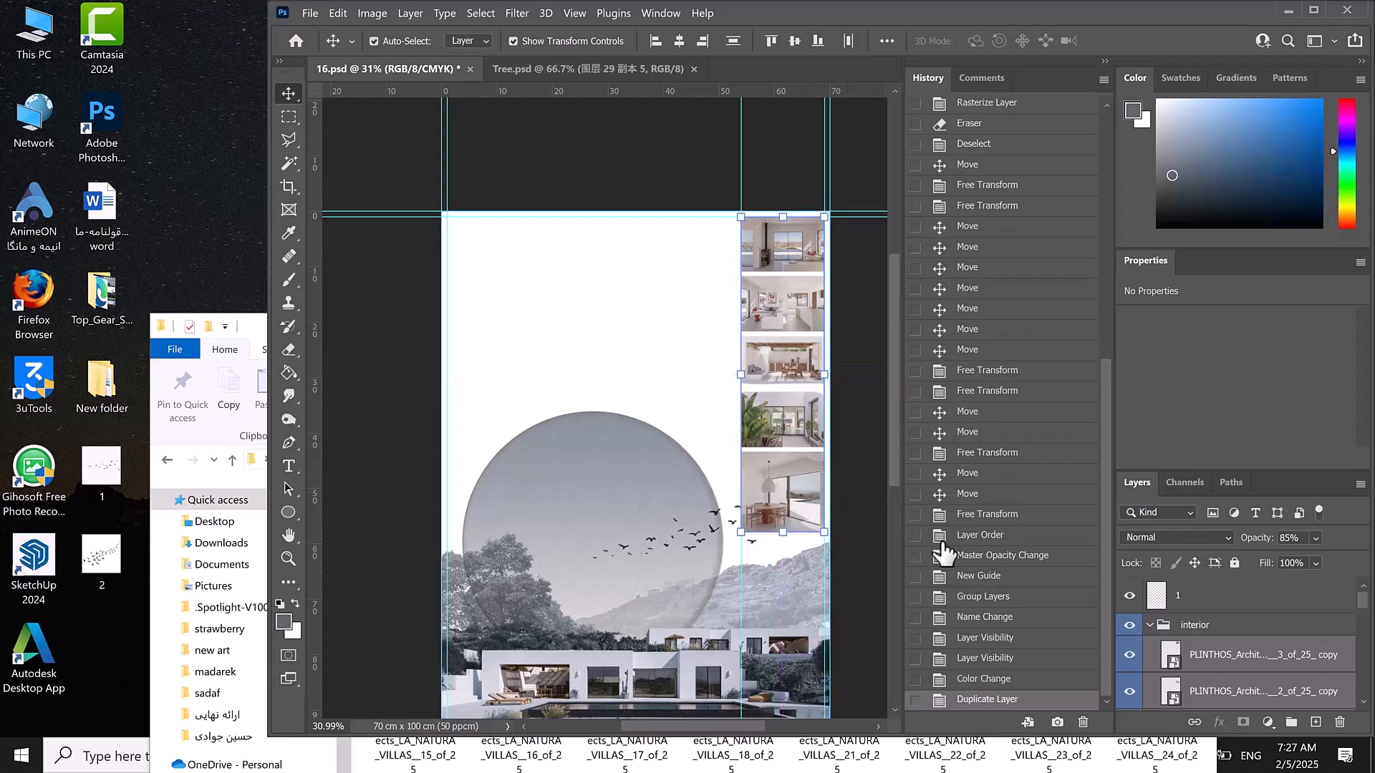
- Merge the five duplicated interior image layers into a single layer
scroll(1189, 617, down, 5)
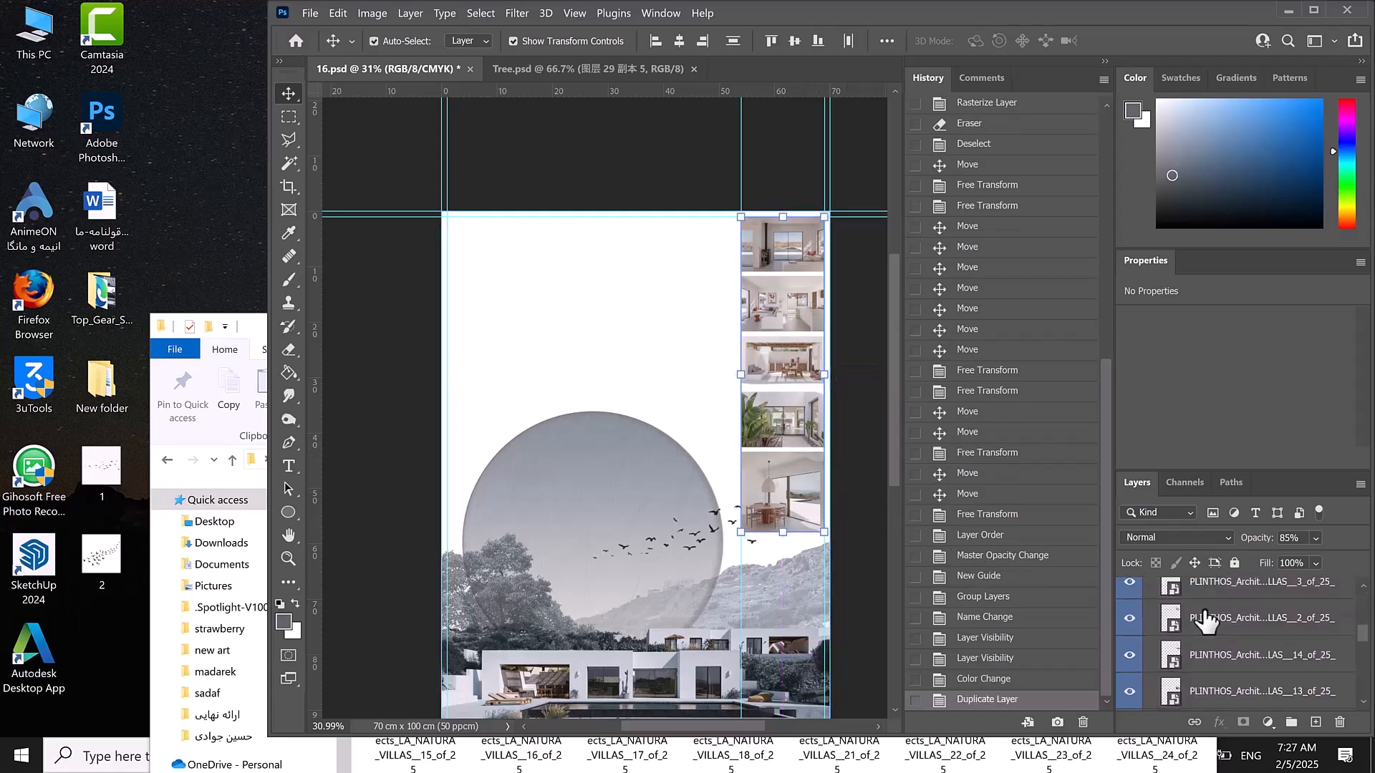
scroll(1206, 620, up, 3)
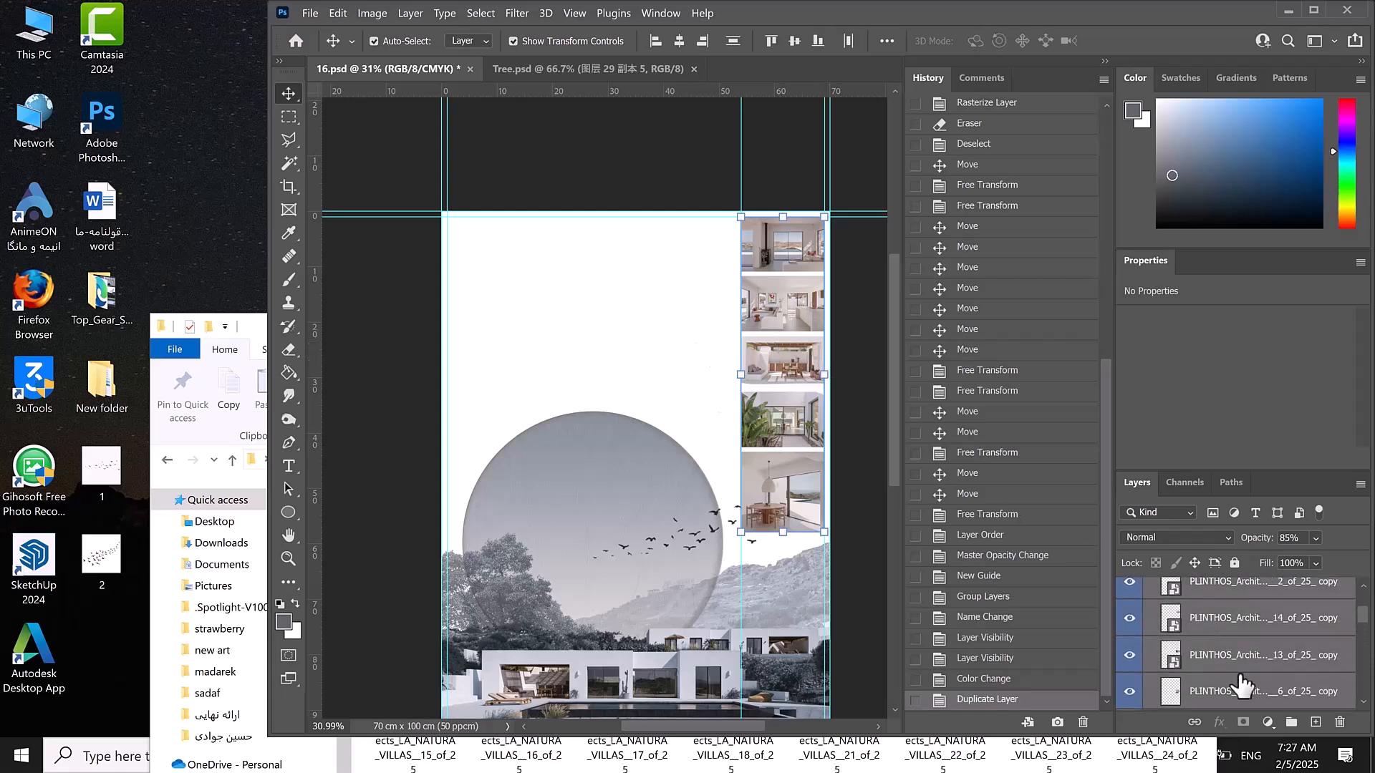
scroll(1241, 676, down, 2)
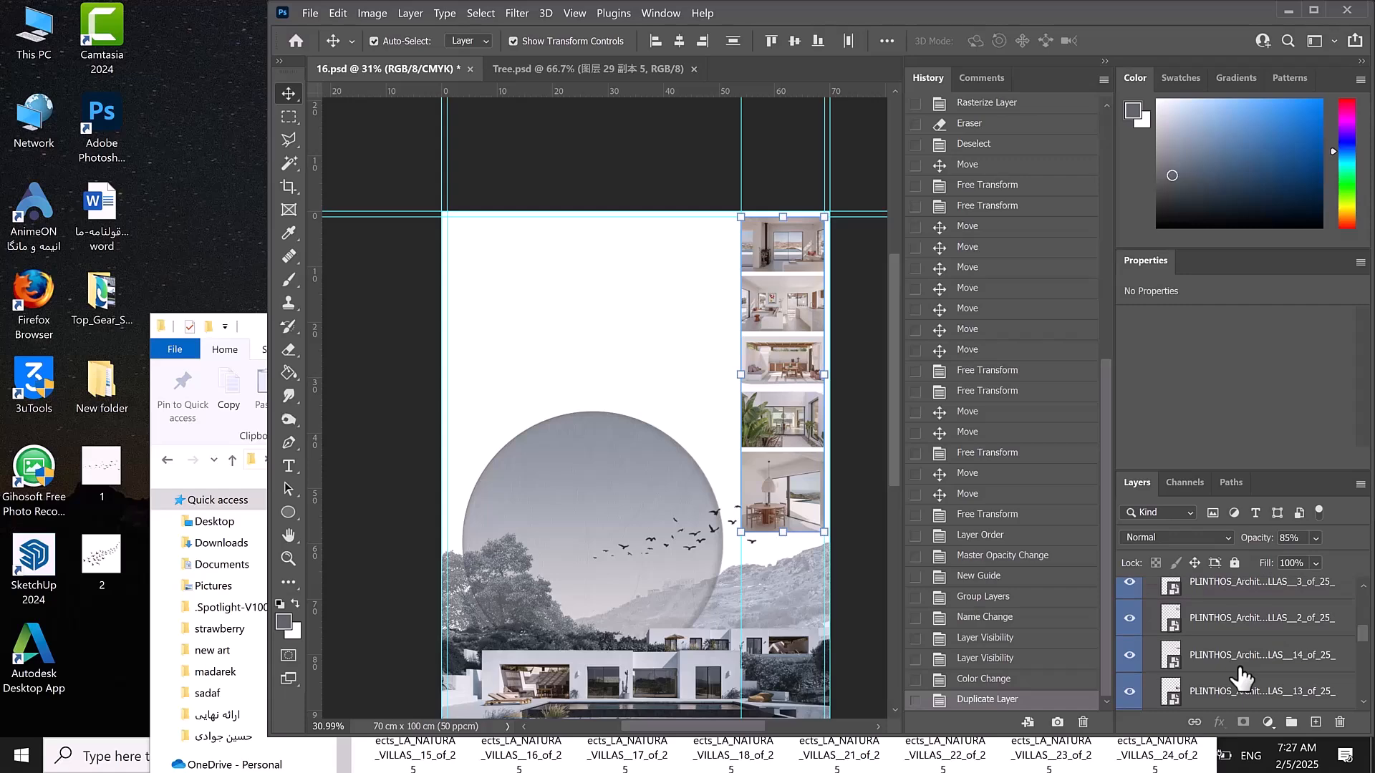
right_click(1210, 621)
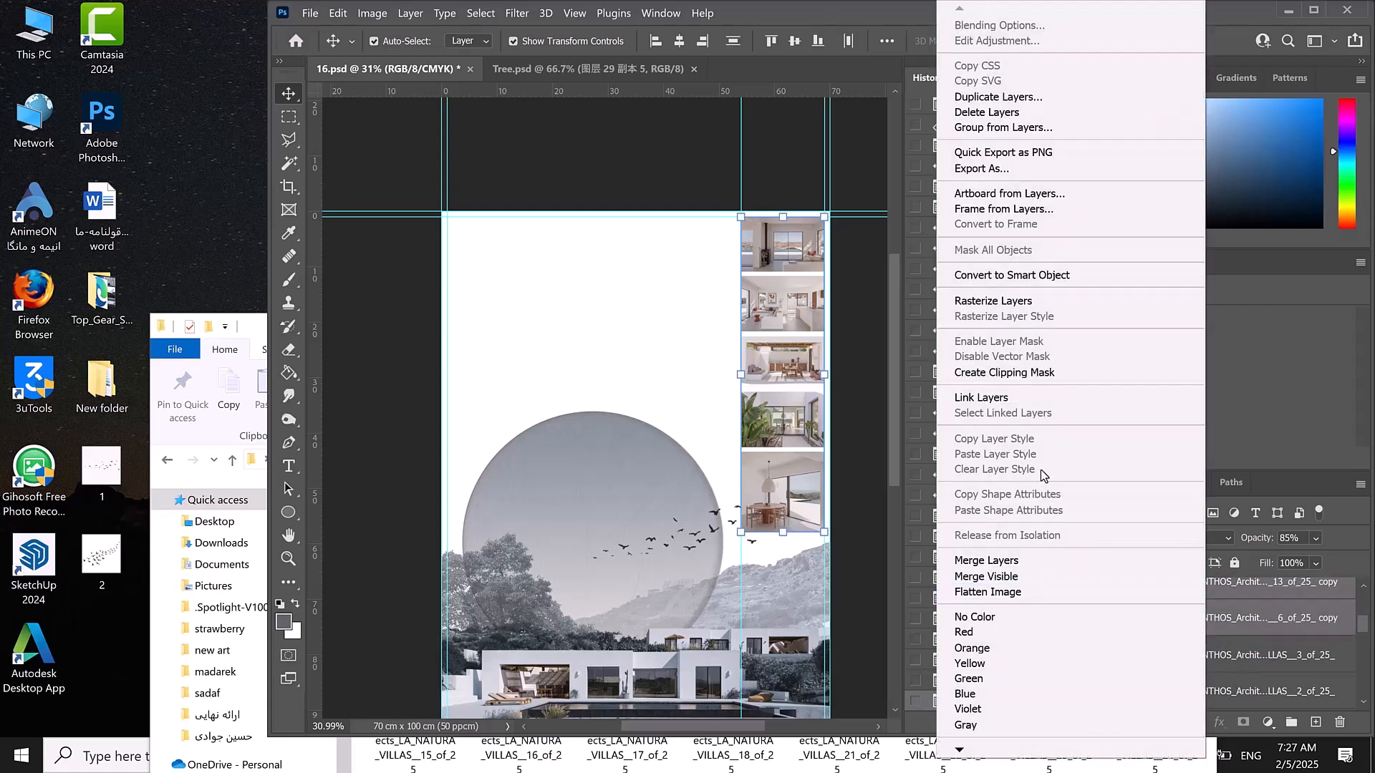
click(1038, 561)
scroll(1225, 658, up, 5)
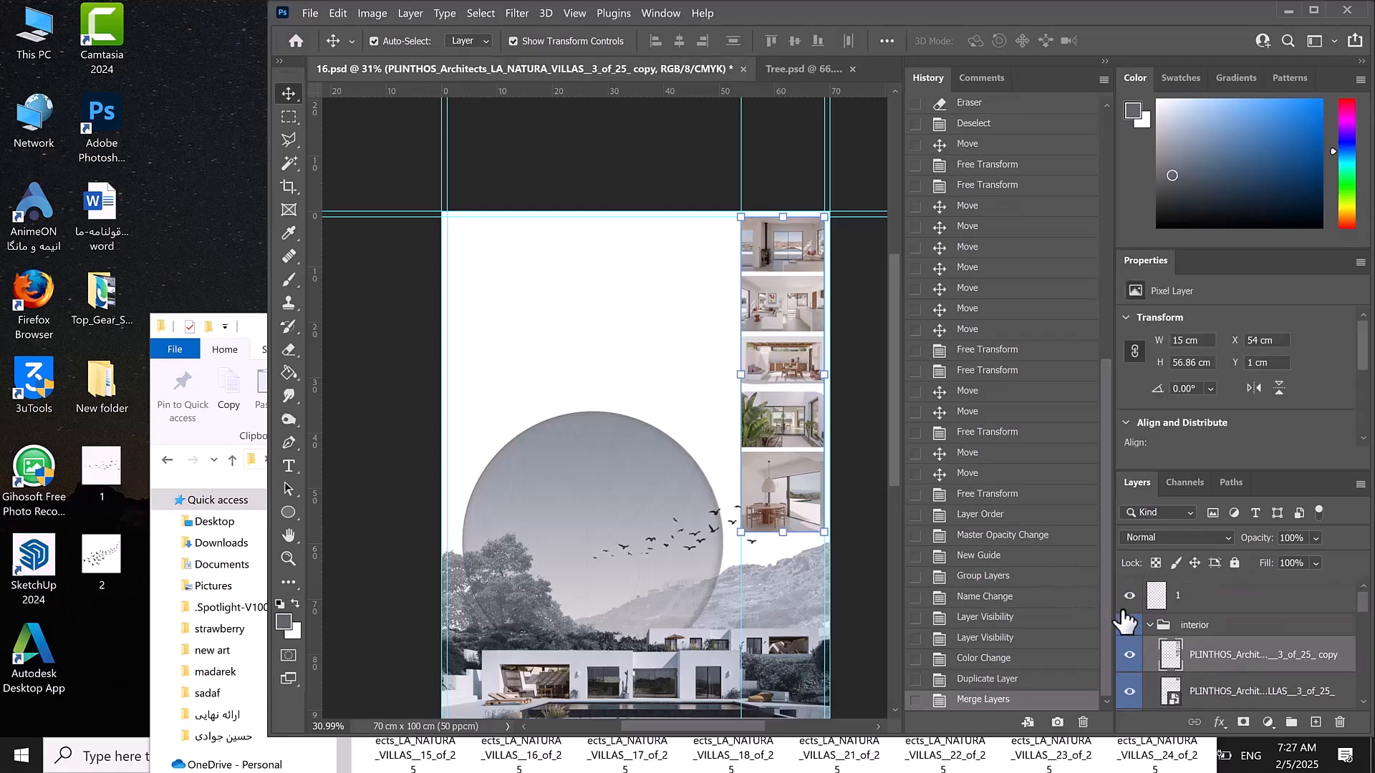
scroll(1130, 656, down, 1)
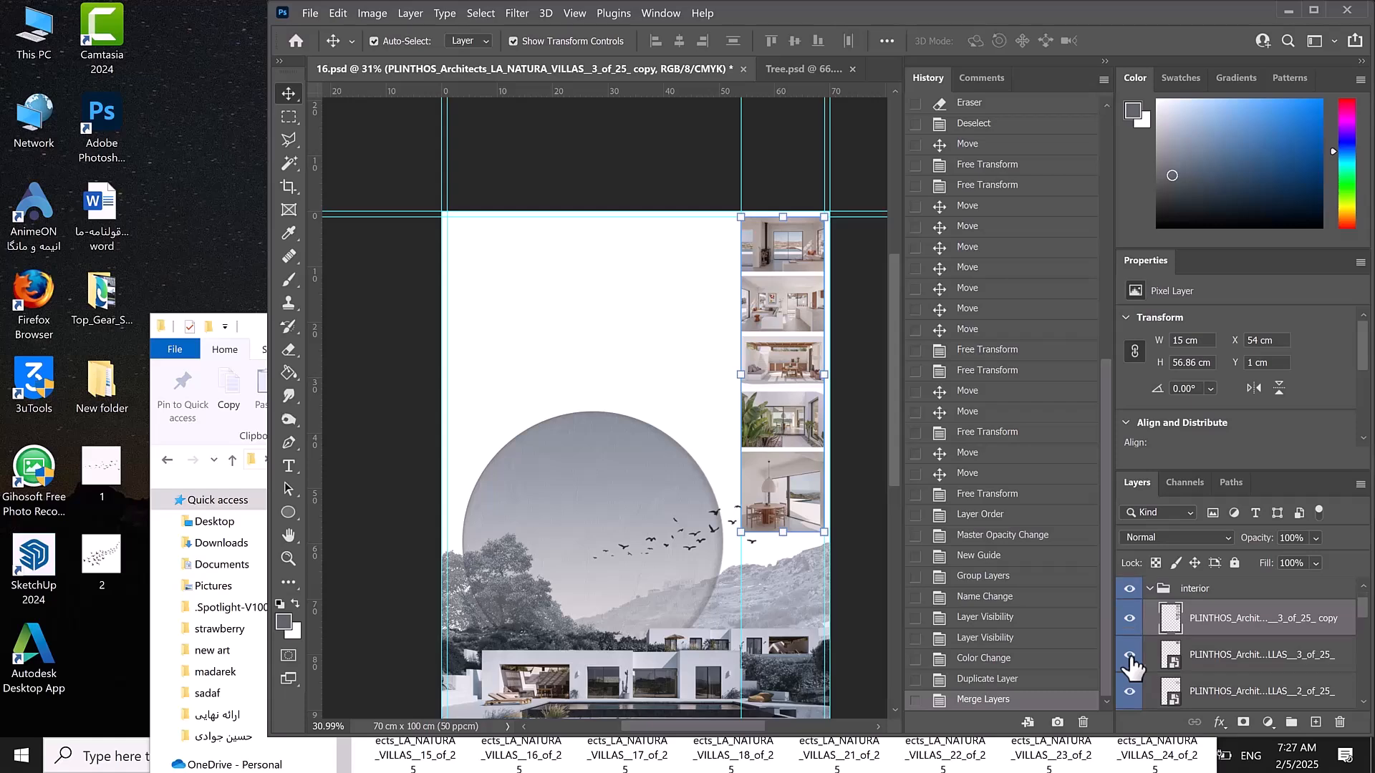
- Hide the five original interior image layers inside the interior group, keeping only the merged copy shown
click(1129, 654)
click(1134, 689)
scroll(1136, 682, down, 1)
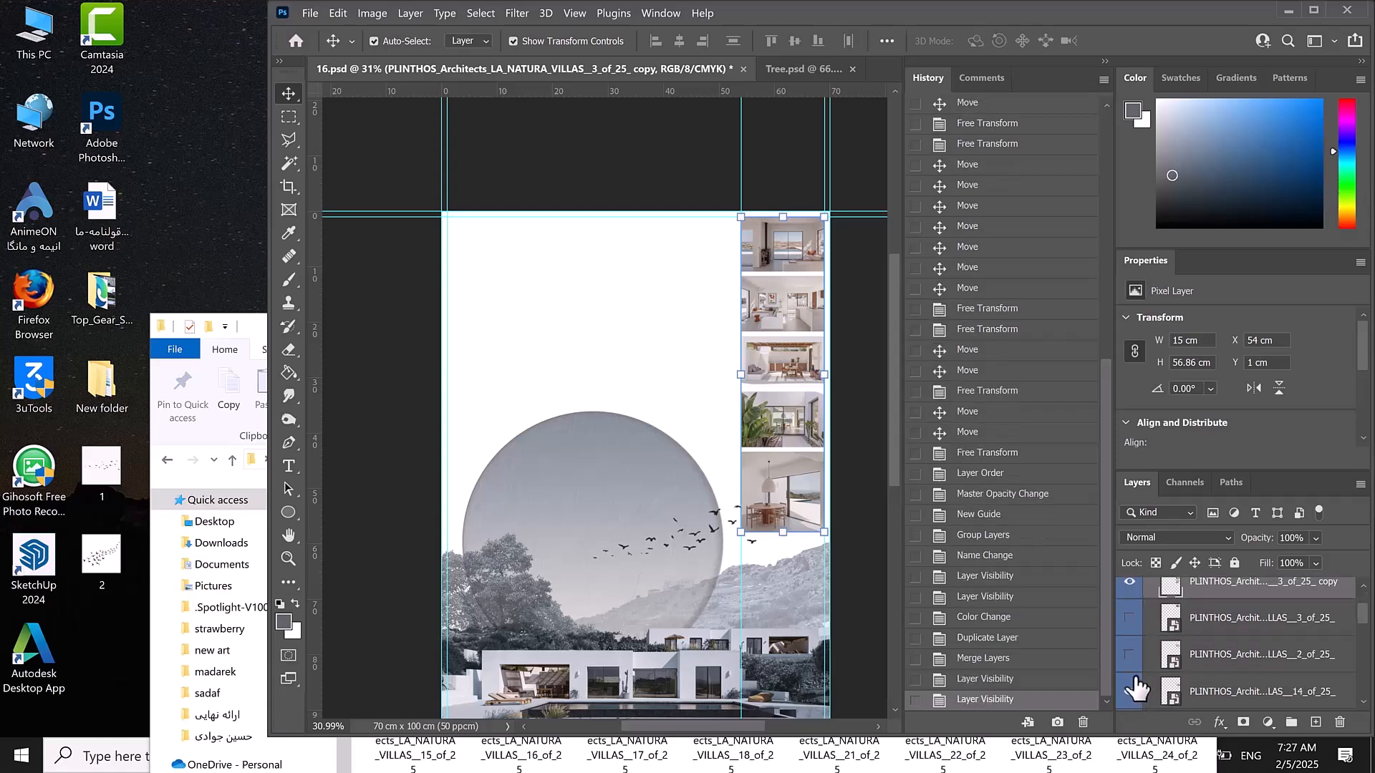
click(1134, 690)
scroll(1134, 690, down, 1)
click(1131, 689)
scroll(1131, 689, down, 1)
click(1133, 691)
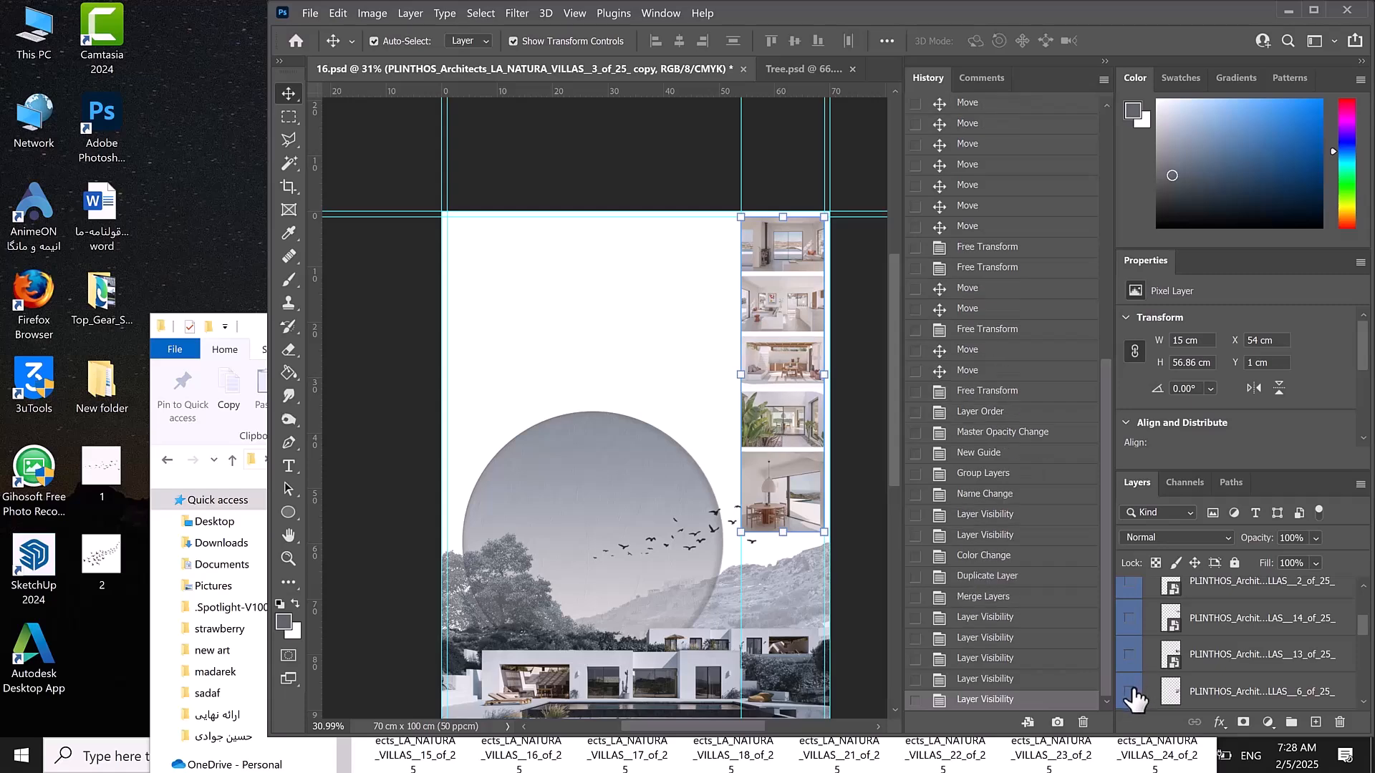
click(1132, 692)
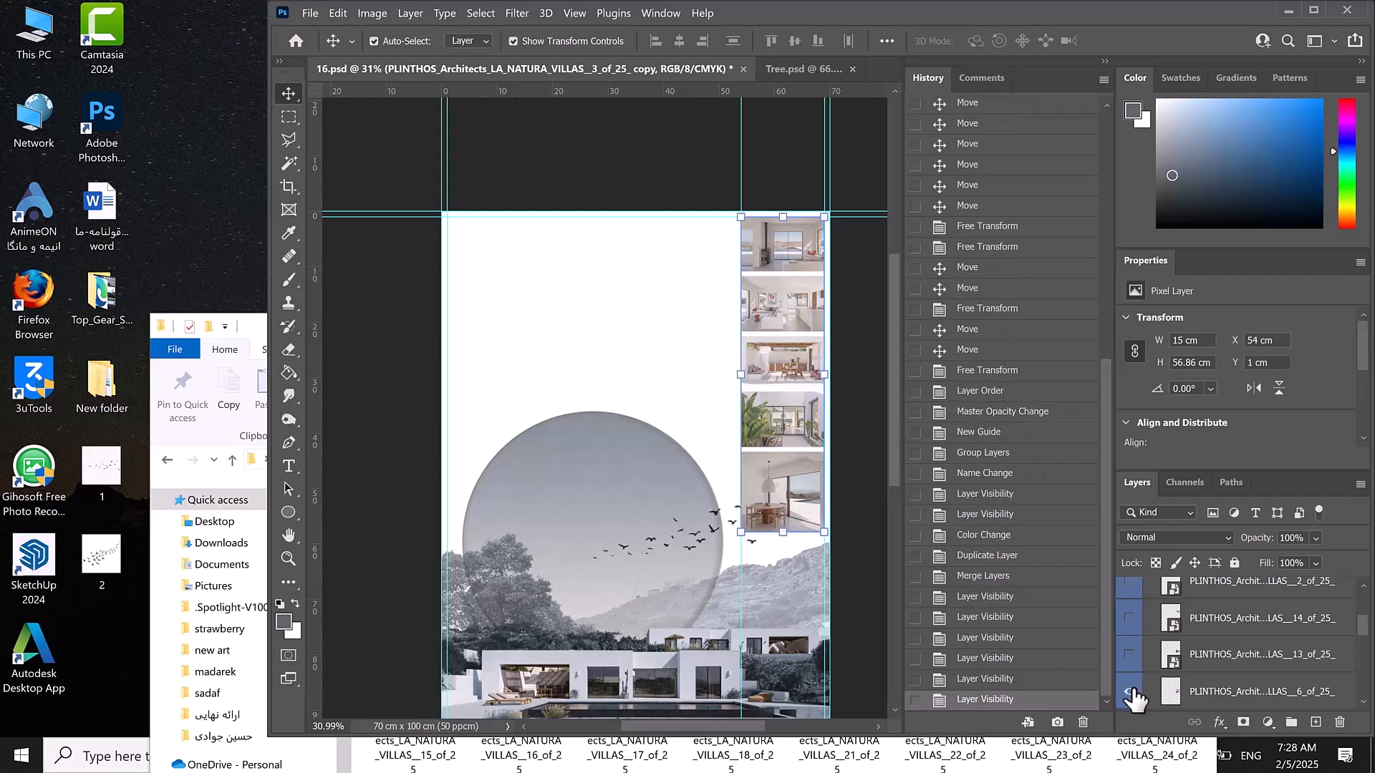
click(1130, 692)
scroll(1167, 687, up, 5)
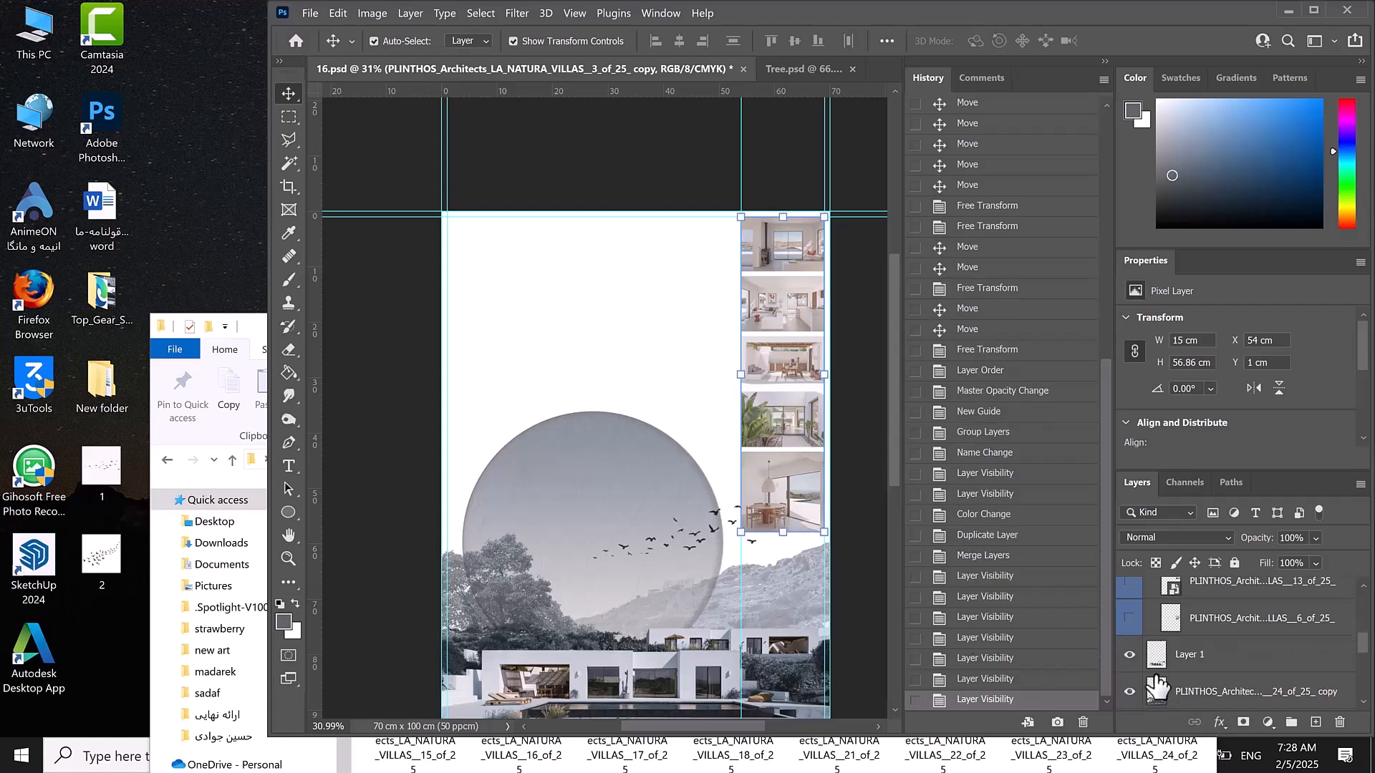
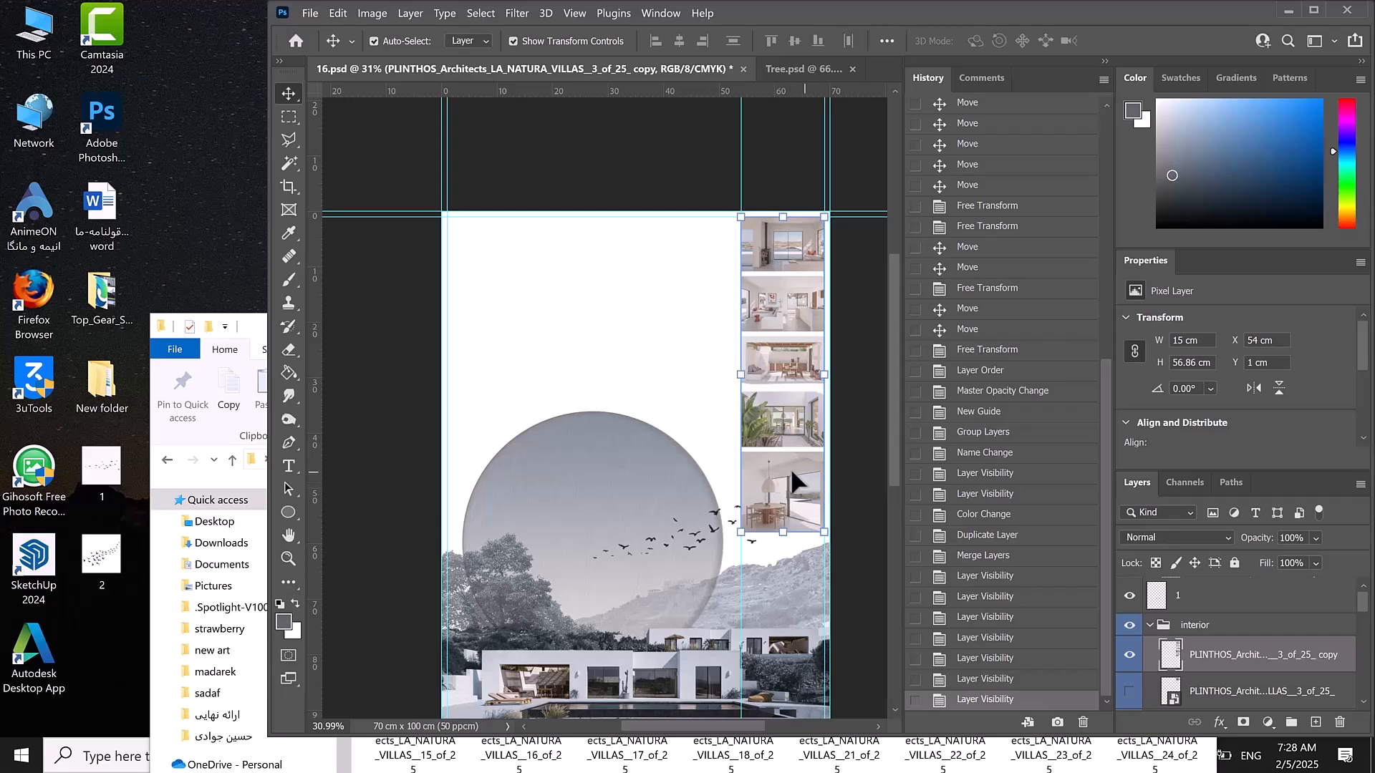
- Select the large central window in the top interior image of the merged copy with the Rectangular Marquee
scroll(838, 301, up, 1)
scroll(835, 203, up, 1)
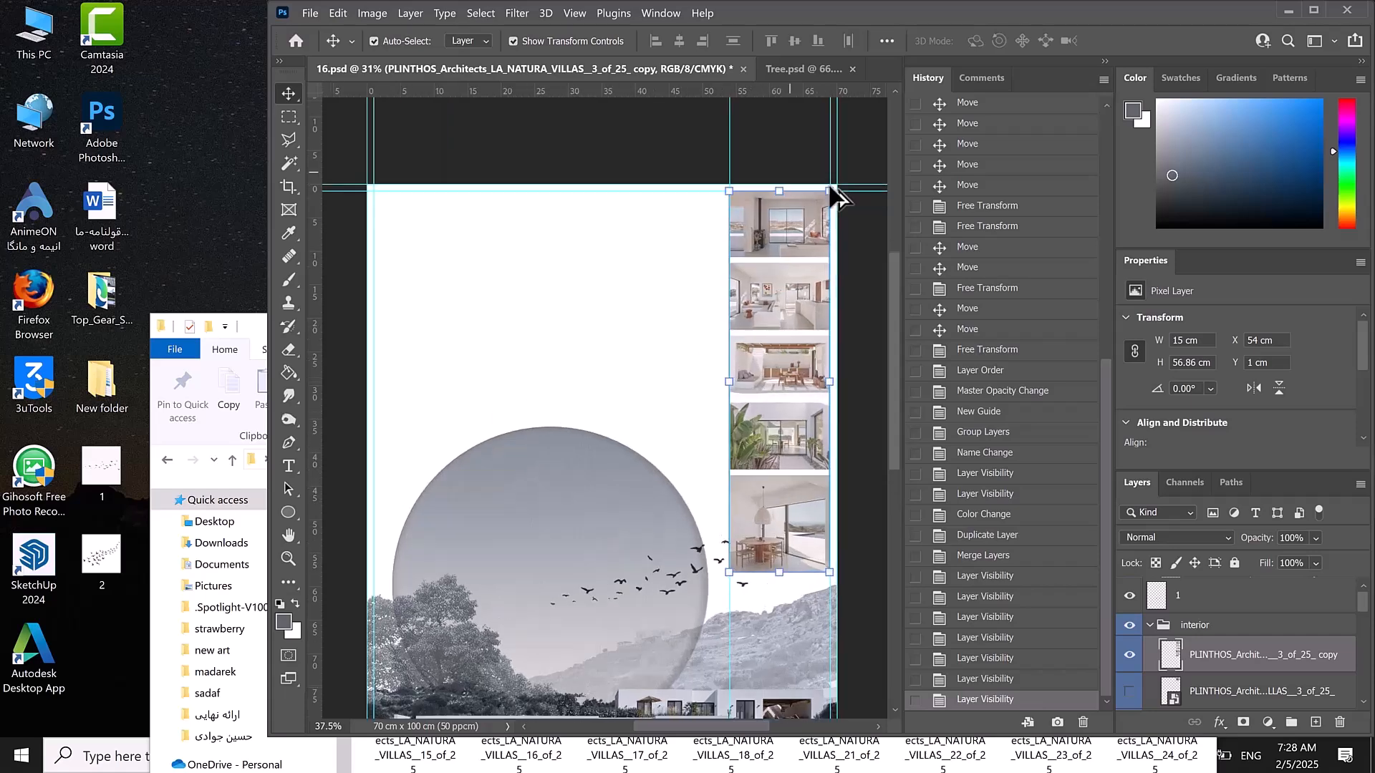
scroll(837, 193, up, 3)
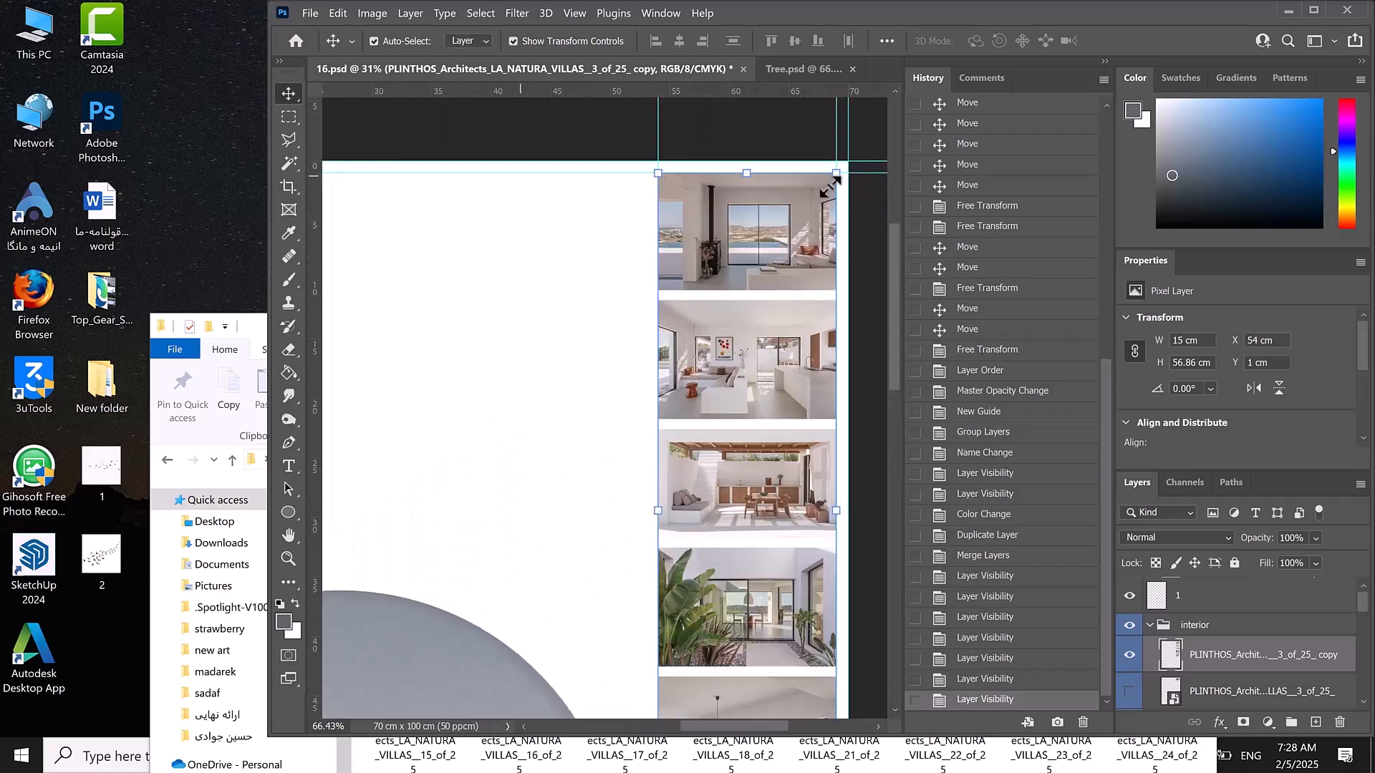
scroll(759, 286, up, 4)
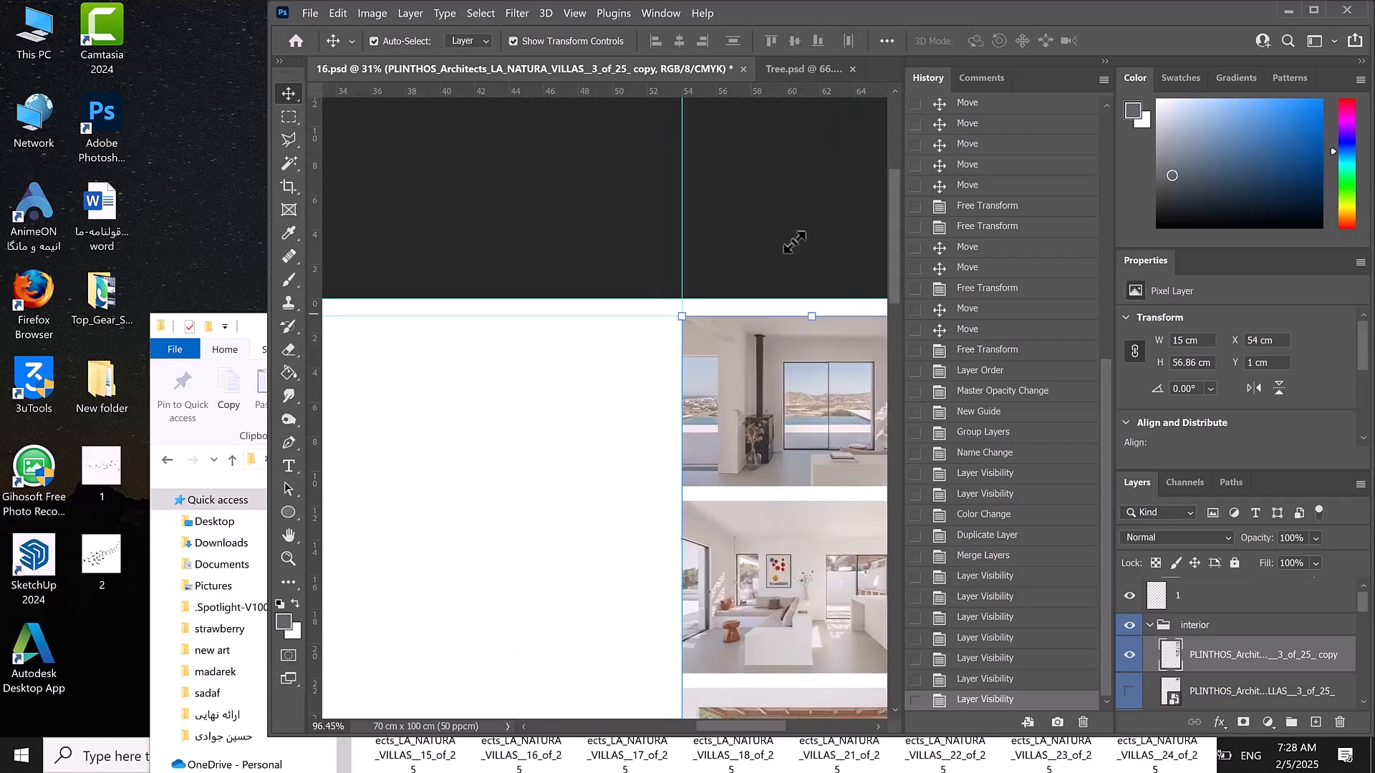
scroll(598, 583, right, 5)
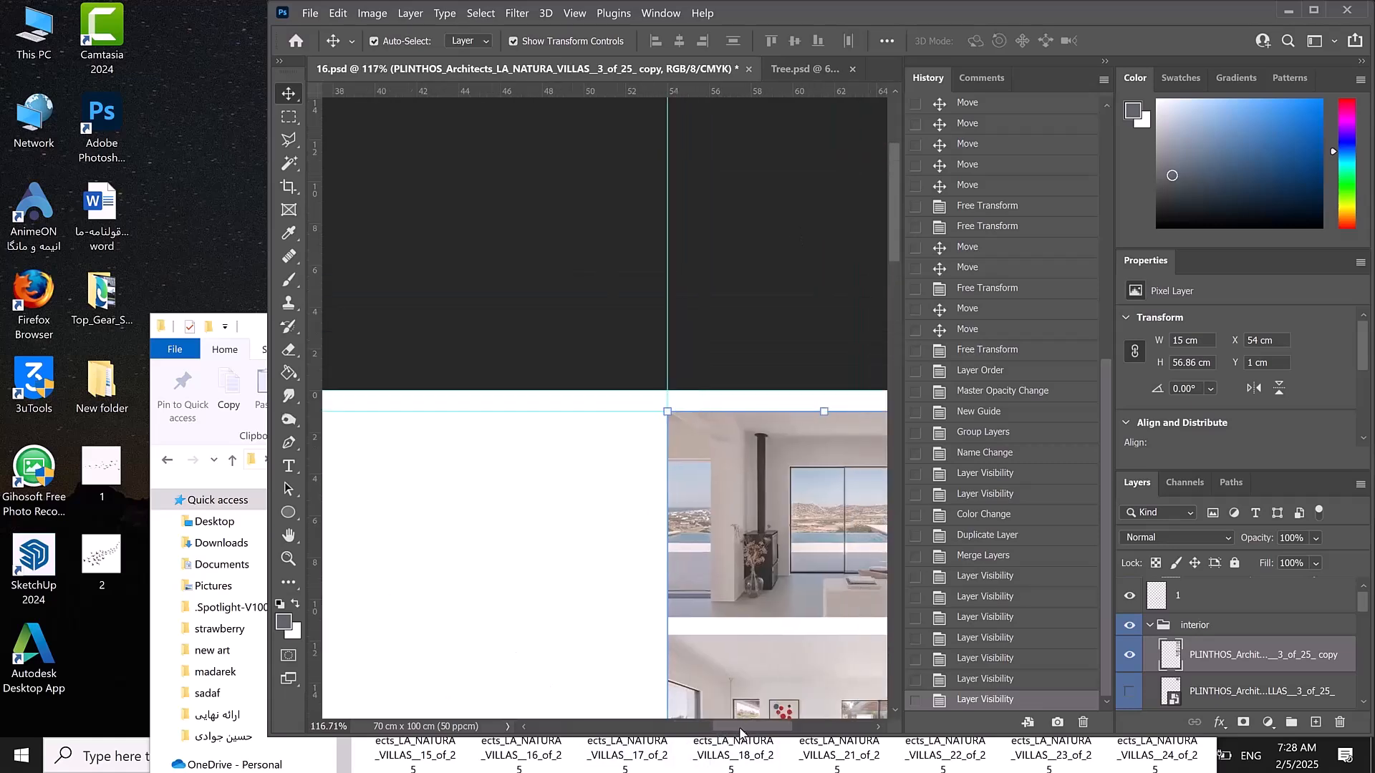
scroll(596, 573, down, 3)
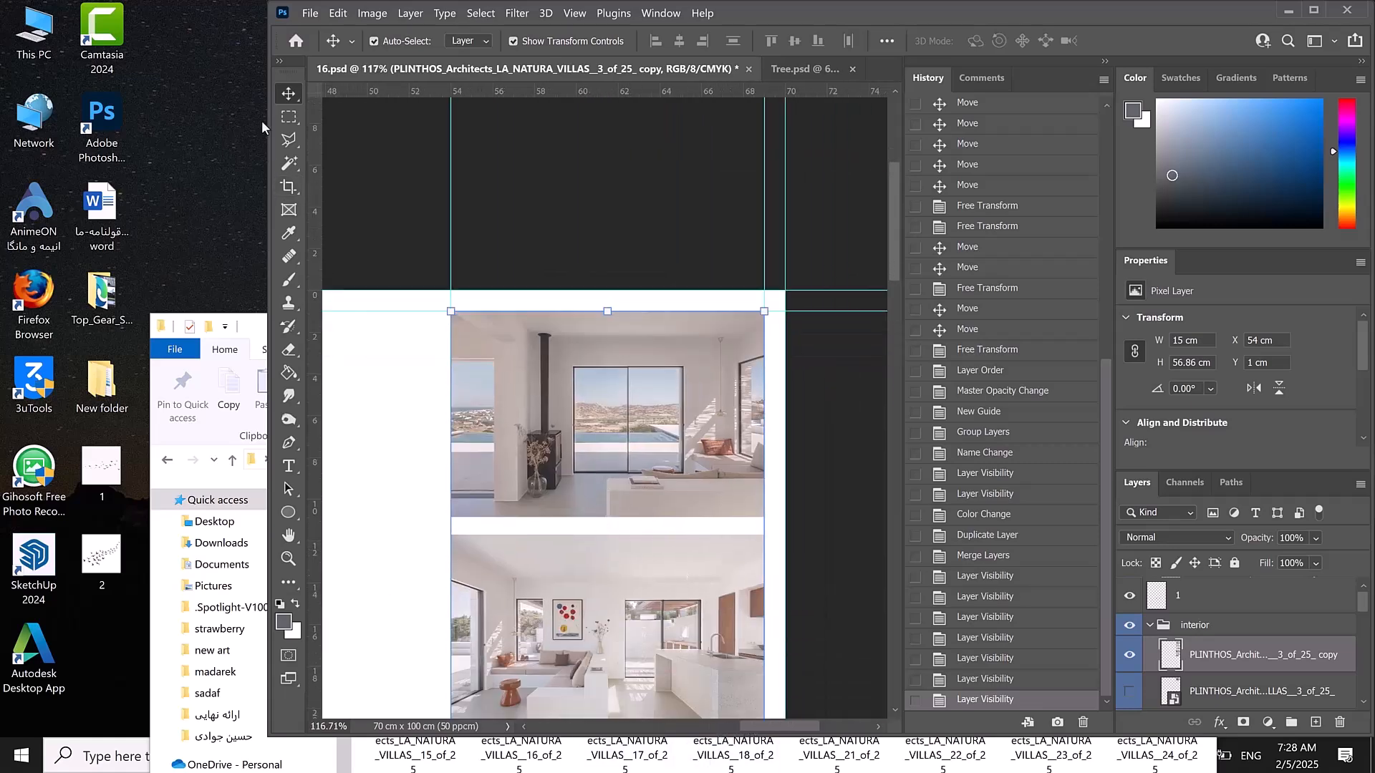
click(286, 119)
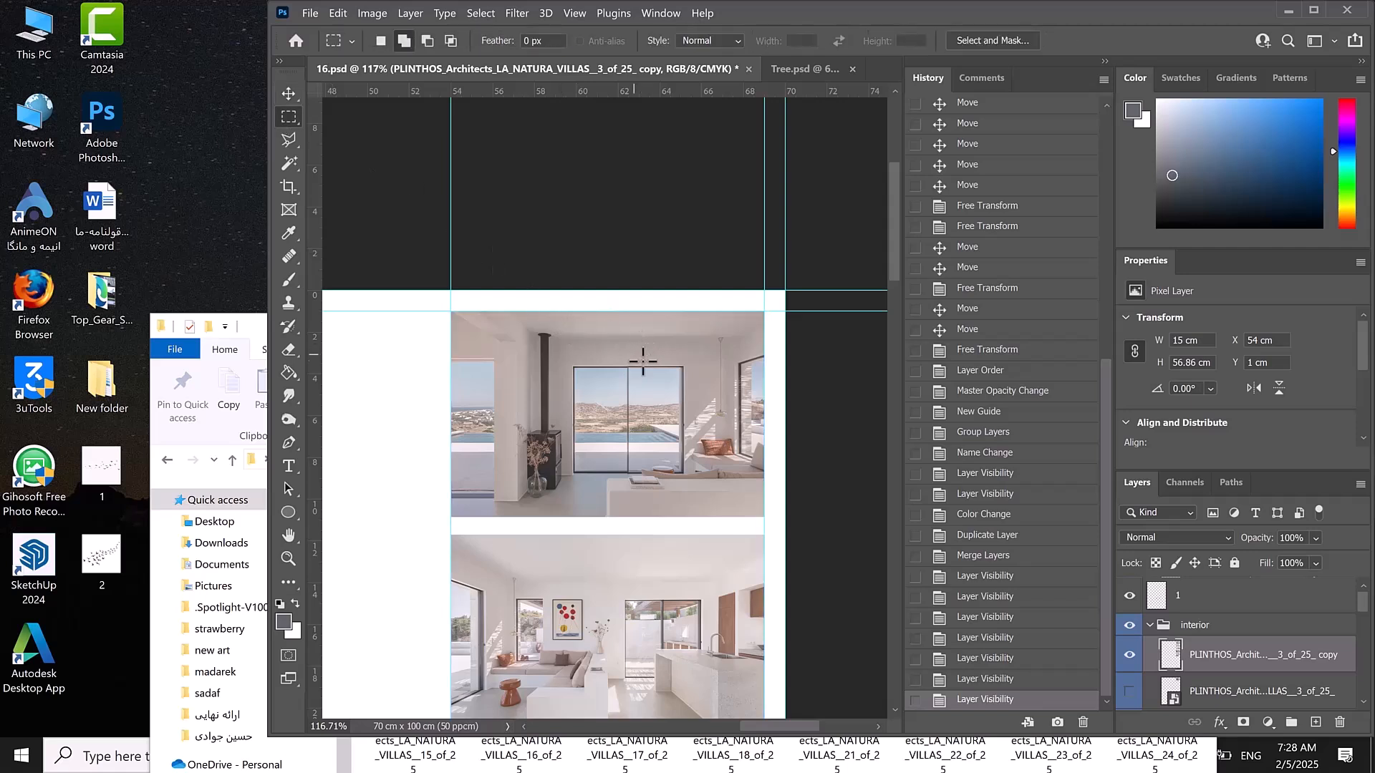
drag(683, 366, 573, 474)
scroll(605, 405, down, 3)
scroll(605, 404, down, 3)
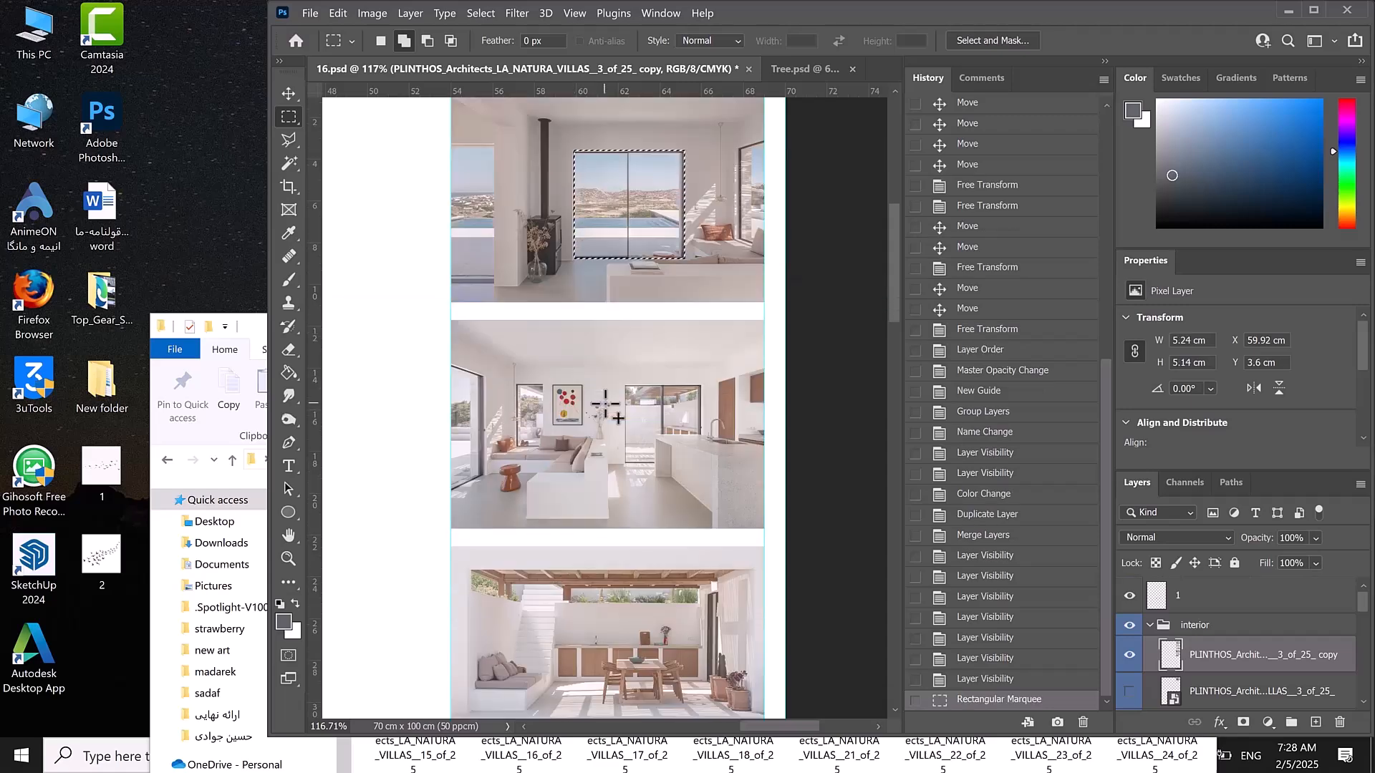
- Add the framed artwork in the second image and the wooden cabinets and dining table in the third image to the selection
scroll(564, 430, up, 3)
drag(547, 305, 590, 363)
scroll(590, 362, down, 3)
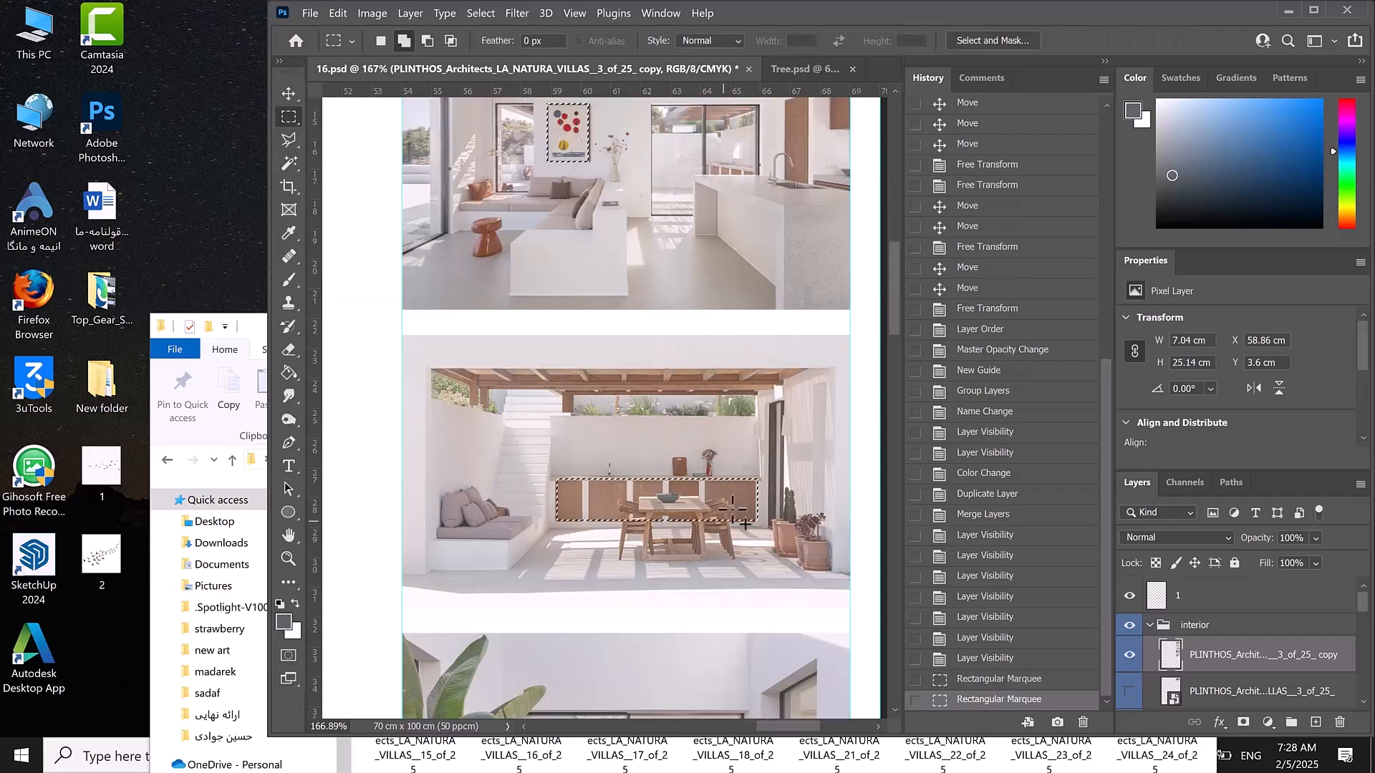
drag(555, 480, 758, 523)
drag(620, 501, 732, 561)
- Try to add the large-leaved plant in the fourth interior image to the selection with the Magic Wand
scroll(716, 537, down, 5)
key(w)
click(458, 433)
click(492, 423)
click(812, 41)
click(472, 430)
- Try to brush the fourth image's plant leaves into the selection with the Quick Selection tool
right_click(288, 164)
click(358, 178)
mouse_move(444, 408)
mouse_down()
mouse_move(460, 528)
mouse_move(572, 565)
mouse_up()
mouse_move(580, 422)
mouse_down()
mouse_move(617, 511)
mouse_move(533, 458)
mouse_up()
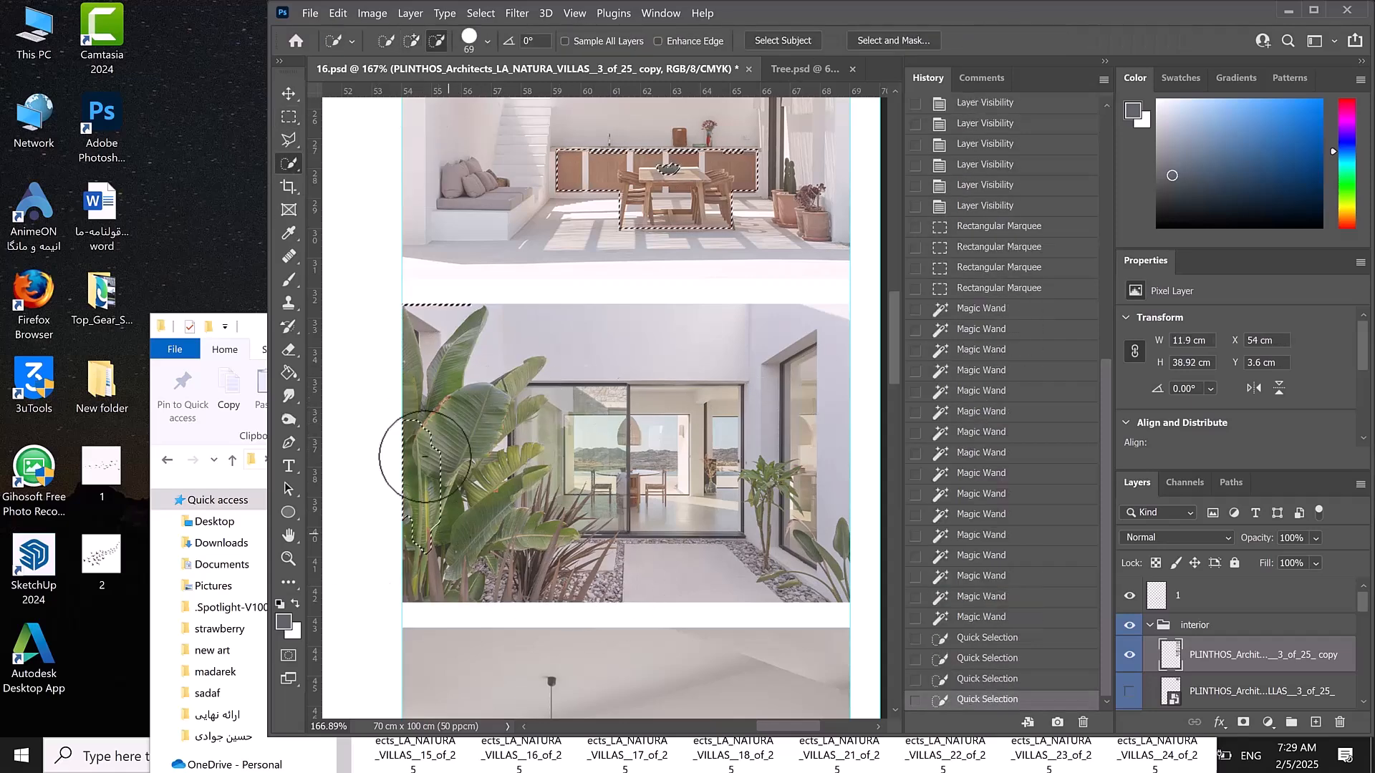
- Try to add glazed areas of the lower interior images to the selection with the Polygonal Lasso
right_click(289, 117)
click(289, 140)
click(816, 331)
click(764, 363)
click(743, 473)
click(766, 557)
double_click(816, 570)
scroll(608, 579, down, 5)
right_click(289, 117)
click(289, 140)
click(828, 609)
click(653, 594)
- Clear the existing selection, and marquee-select the central window in the top image and the framed artwork in the second image
scroll(650, 593, down, 7)
click(386, 131)
mouse_move(675, 177)
mouse_down()
mouse_move(613, 262)
mouse_move(582, 251)
mouse_move(572, 275)
mouse_up()
key(ctrl+d)
drag(581, 394, 551, 432)
- Add the third image's cabinets and dining table and the fourth image's glass door panel to the selection as rectangles
scroll(573, 432, down, 5)
drag(689, 353, 558, 384)
drag(673, 365, 600, 411)
drag(679, 510, 606, 608)
- Add the slanted large window in the fifth interior image to the selection with the Polygonal Lasso
click(294, 136)
click(619, 627)
click(625, 489)
click(736, 469)
click(736, 658)
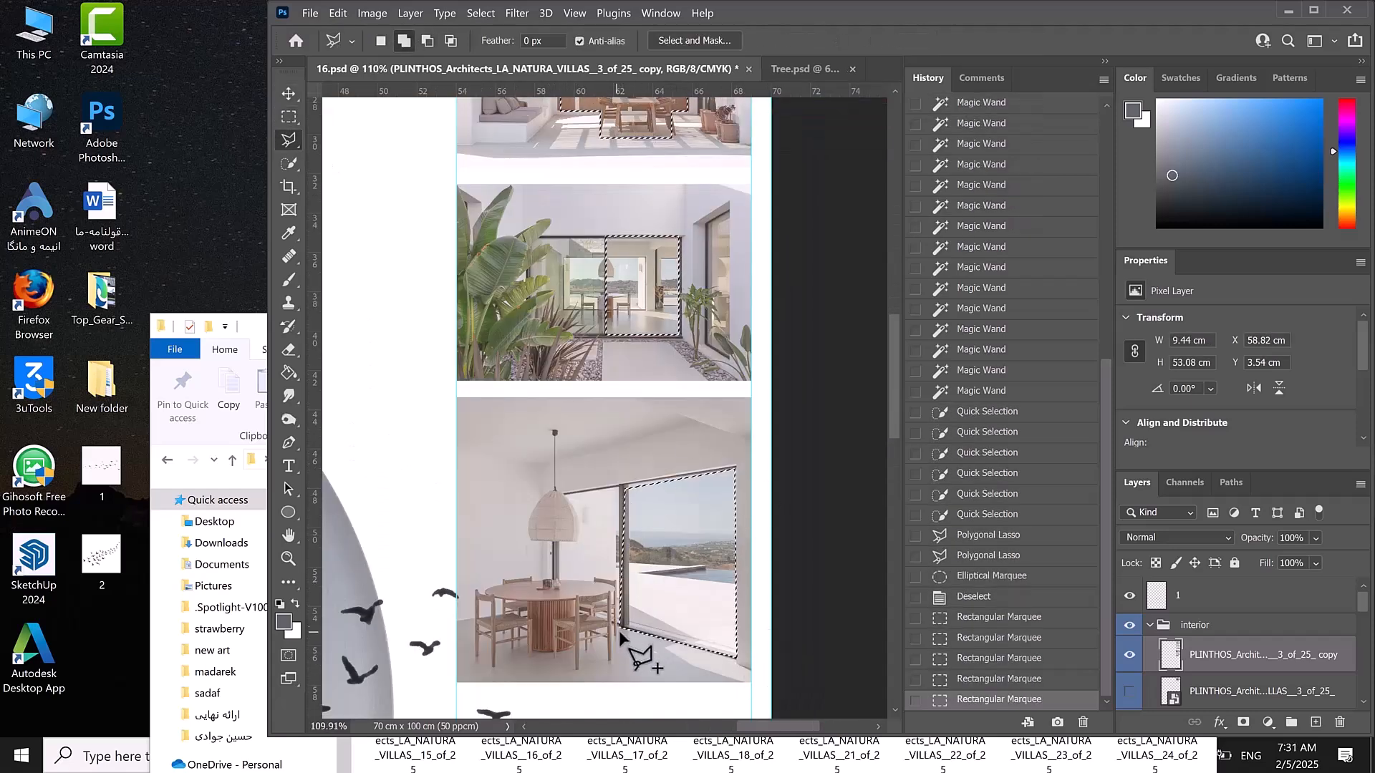
click(619, 627)
- Invert the selection, erase everything outside the chosen details from the merged copy layer, and deselect
click(289, 94)
scroll(594, 338, down, 5)
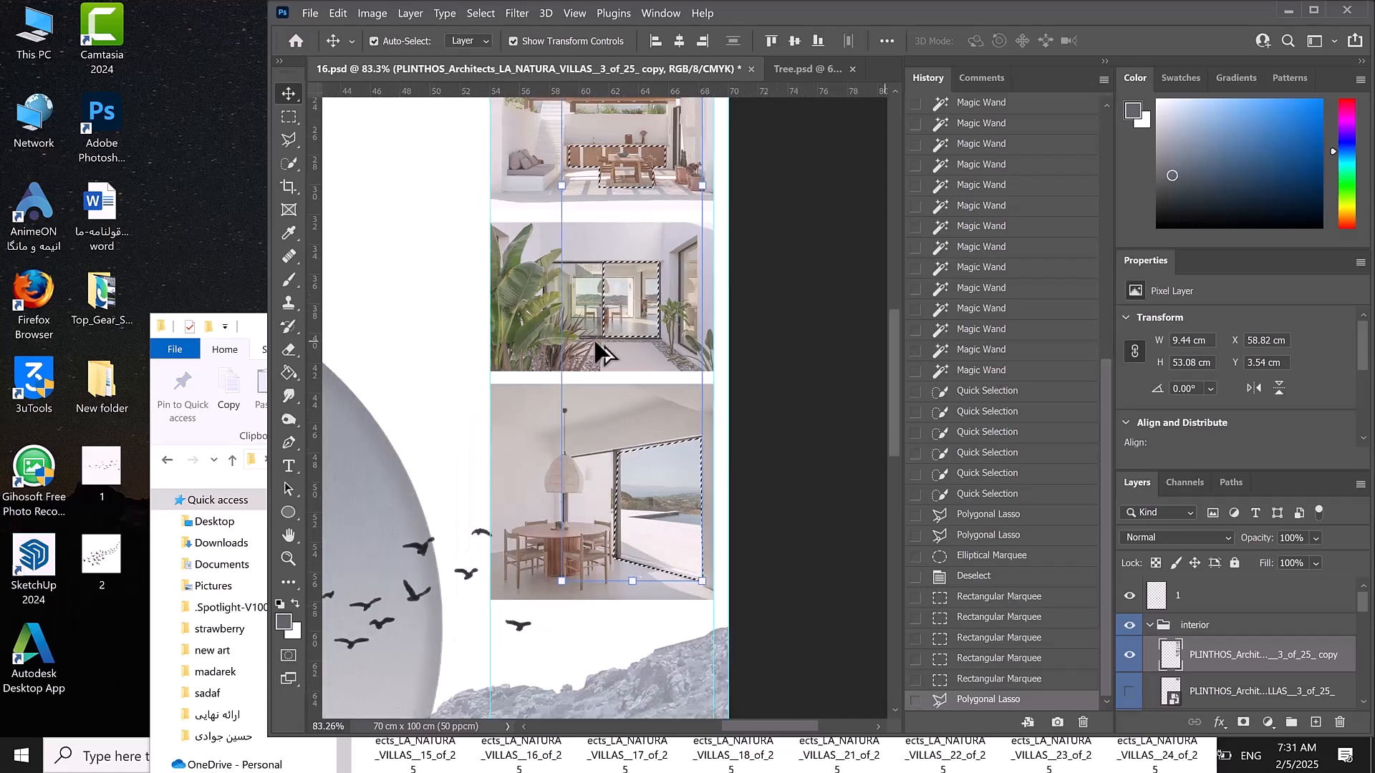
scroll(594, 338, up, 3)
scroll(595, 339, up, 2)
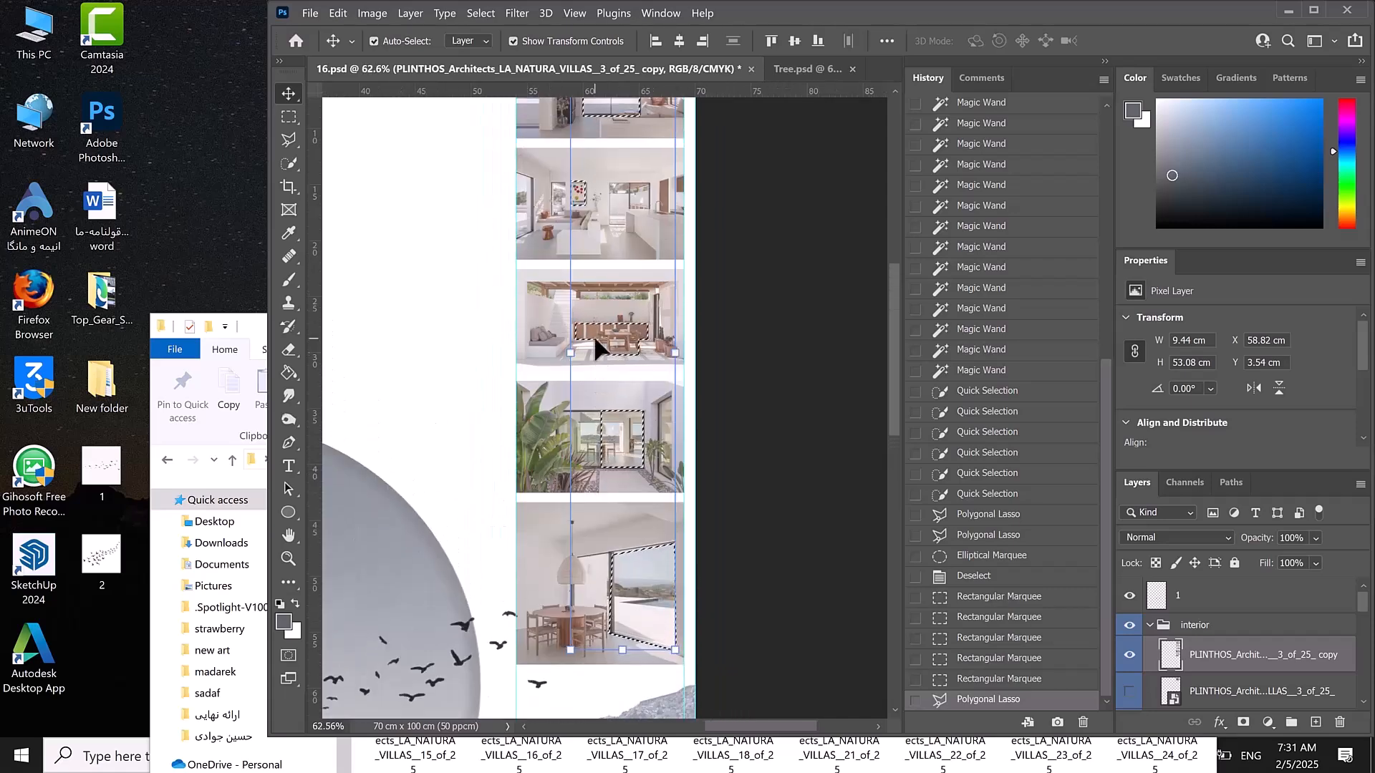
key(ctrl+shift+i)
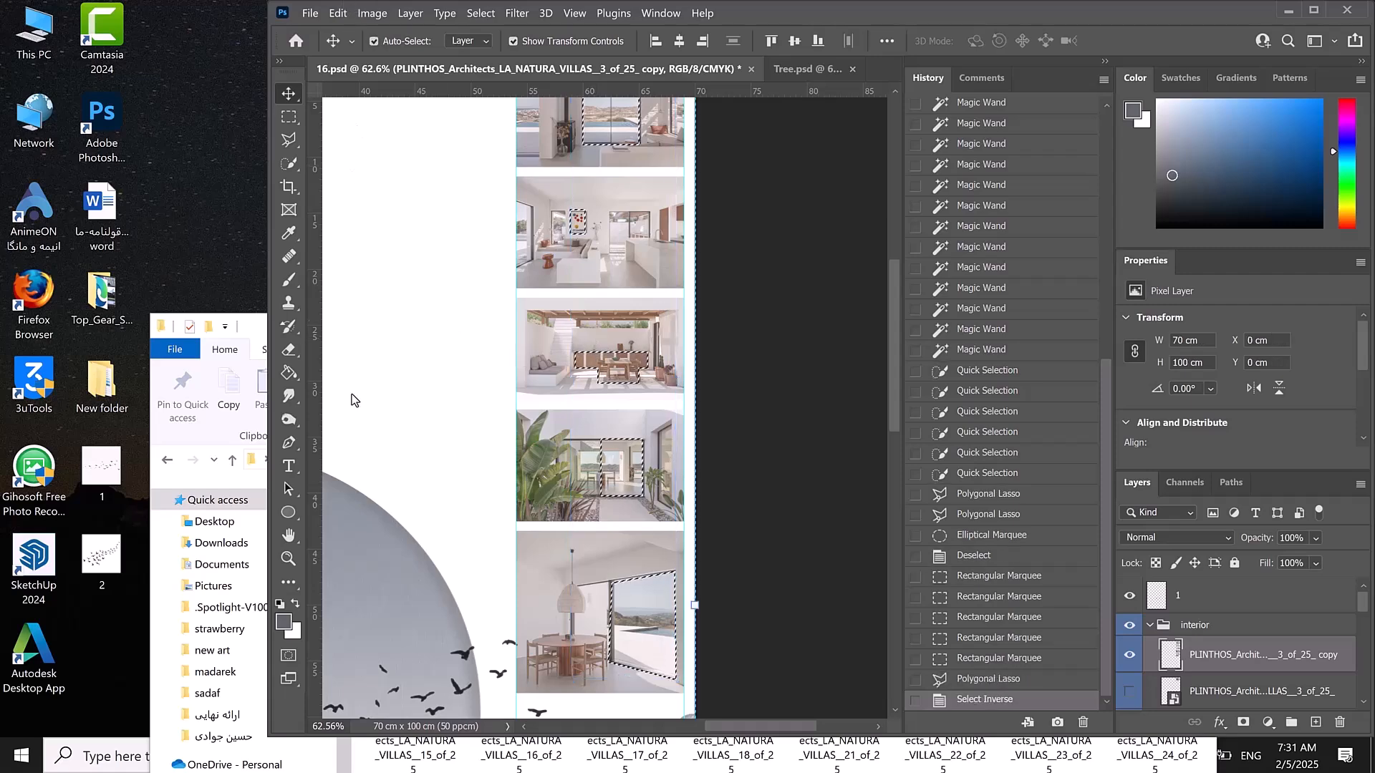
click(288, 349)
mouse_move(638, 355)
mouse_down()
mouse_move(722, 513)
mouse_move(508, 709)
mouse_move(504, 463)
mouse_move(439, 362)
mouse_move(537, 716)
mouse_move(659, 552)
mouse_move(705, 517)
mouse_move(666, 487)
mouse_up()
scroll(644, 465, up, 5)
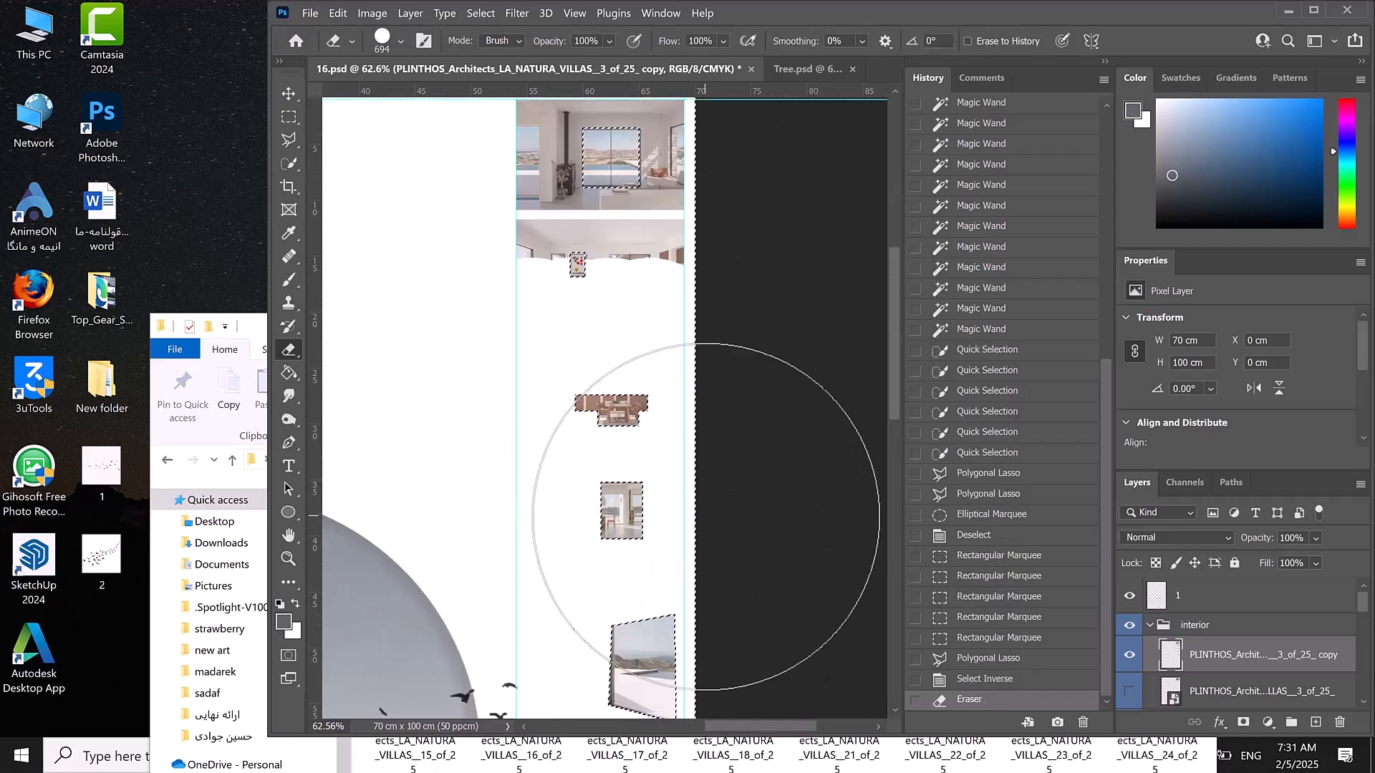
mouse_move(537, 194)
mouse_down()
mouse_move(743, 179)
mouse_move(517, 232)
mouse_move(531, 357)
mouse_up()
key(ctrl+d)
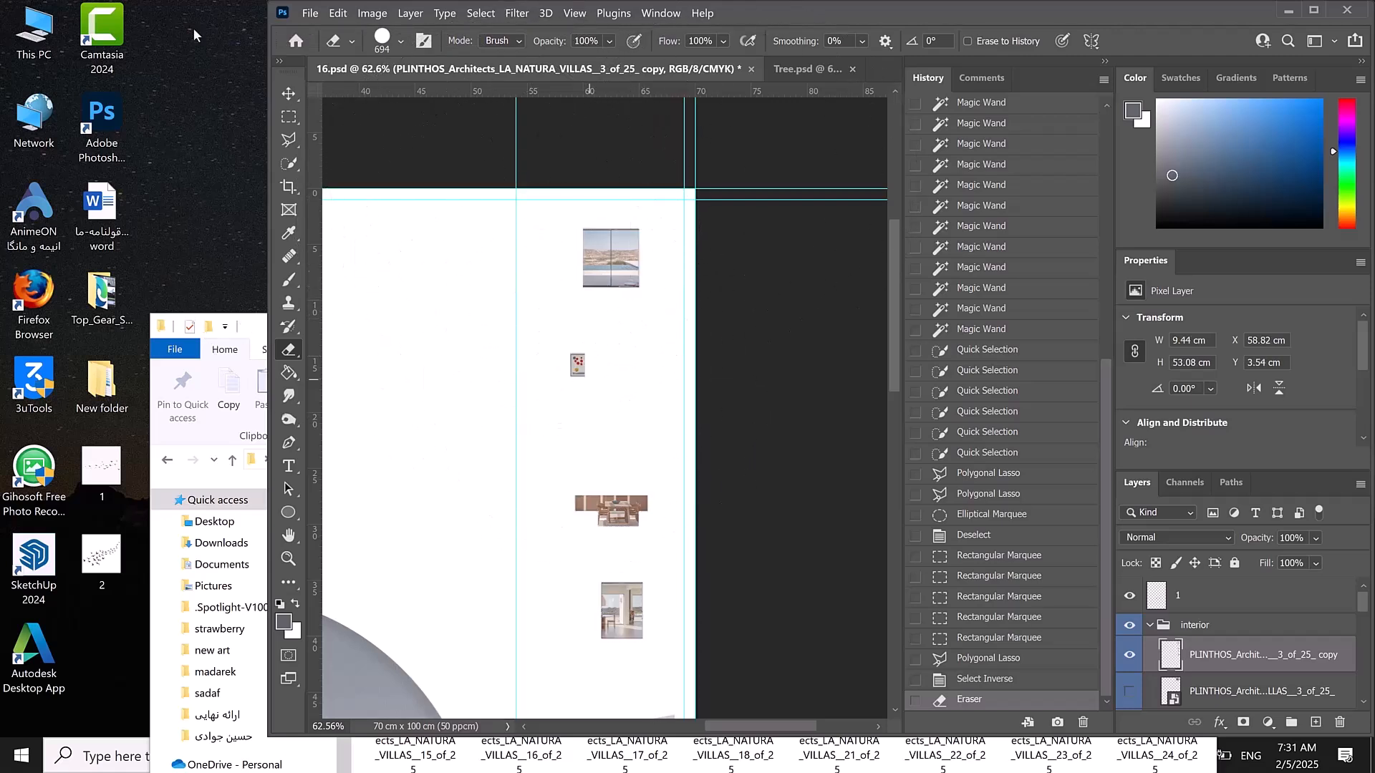
click(287, 93)
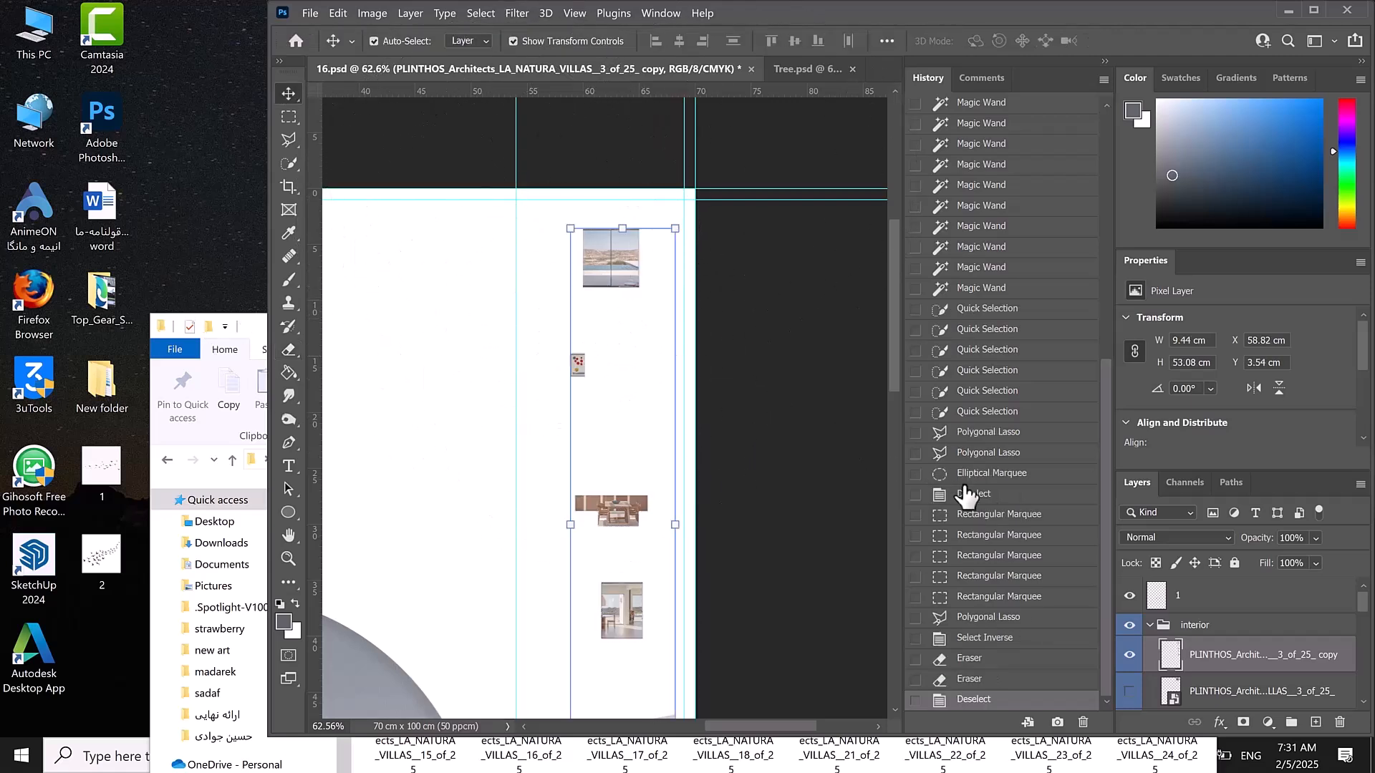
- Show the five original interior image layers beneath the erased copy again
scroll(1166, 670, down, 1)
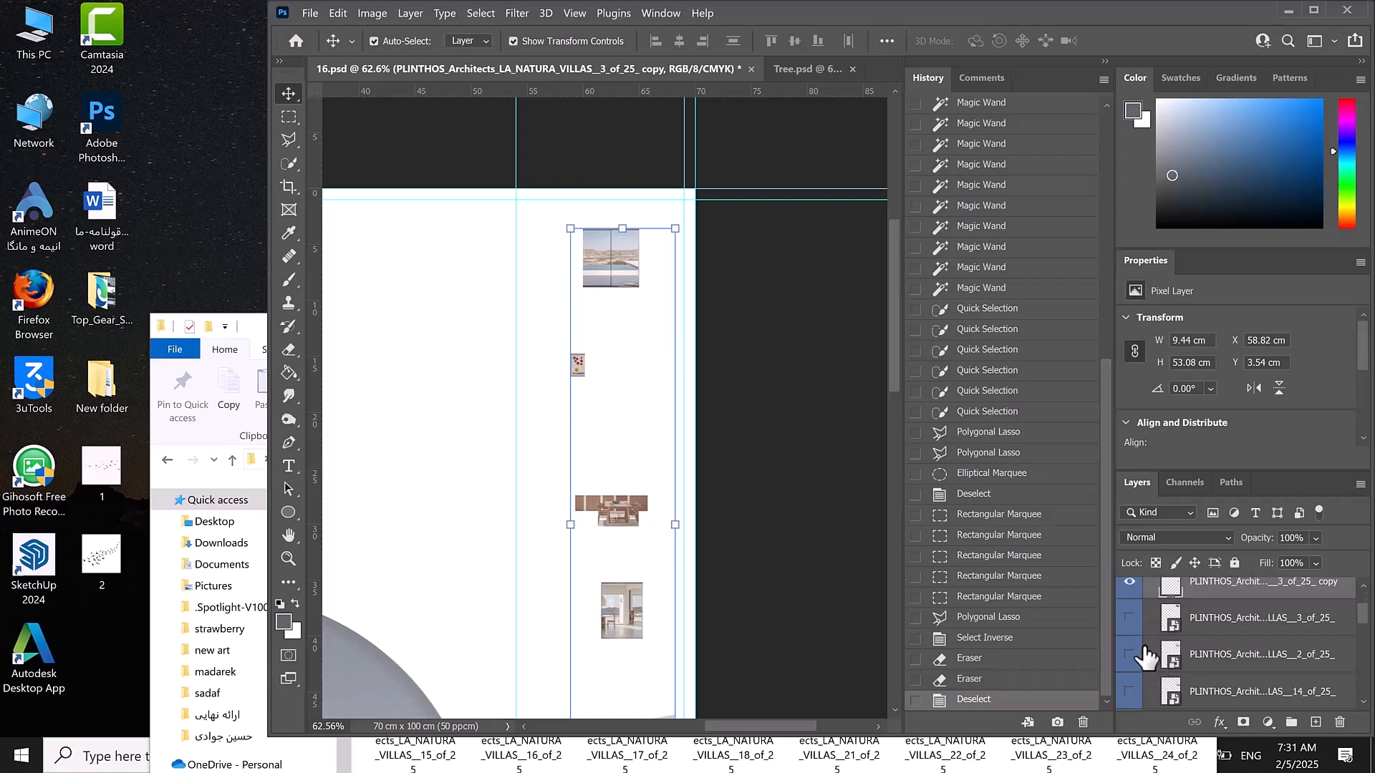
drag(1129, 618, 1129, 693)
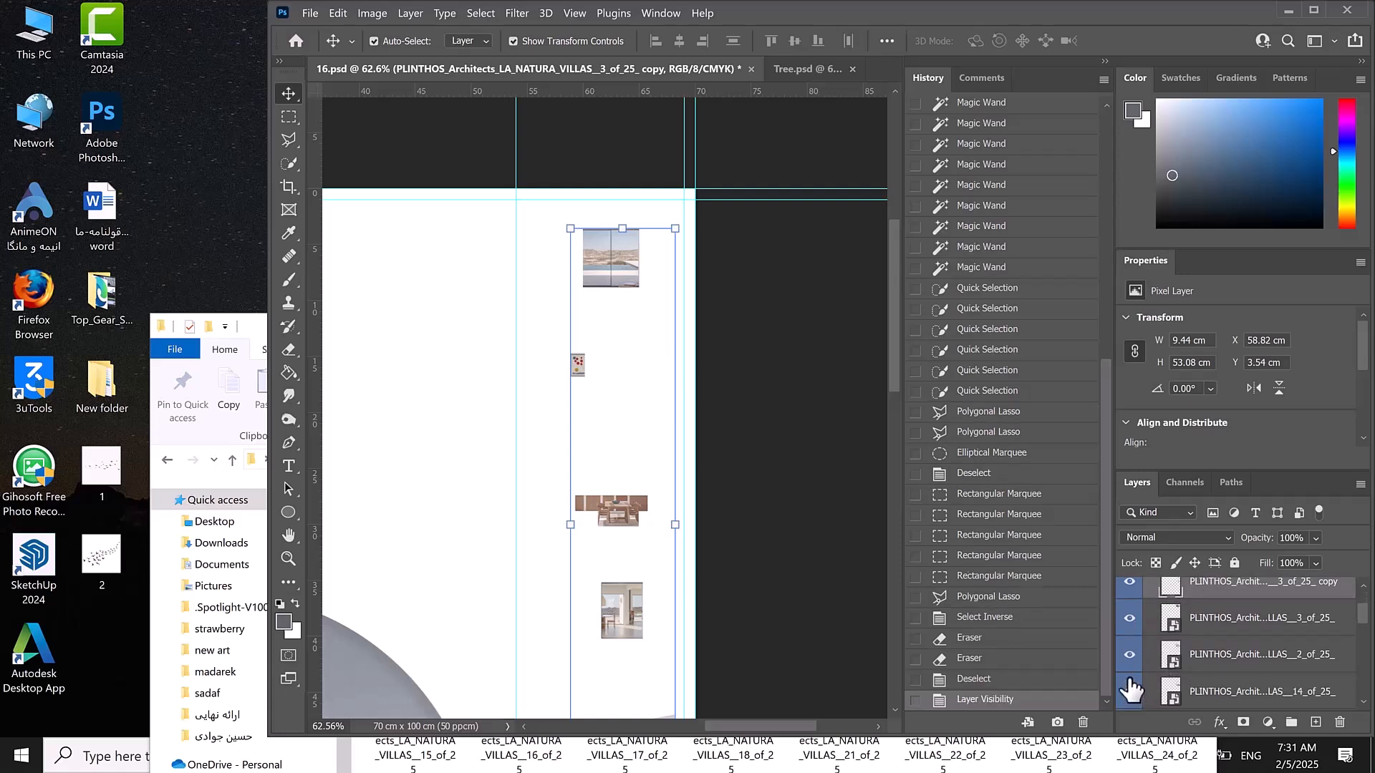
click(1129, 690)
scroll(1131, 680, down, 1)
click(1131, 657)
click(1129, 692)
scroll(1191, 674, down, 3)
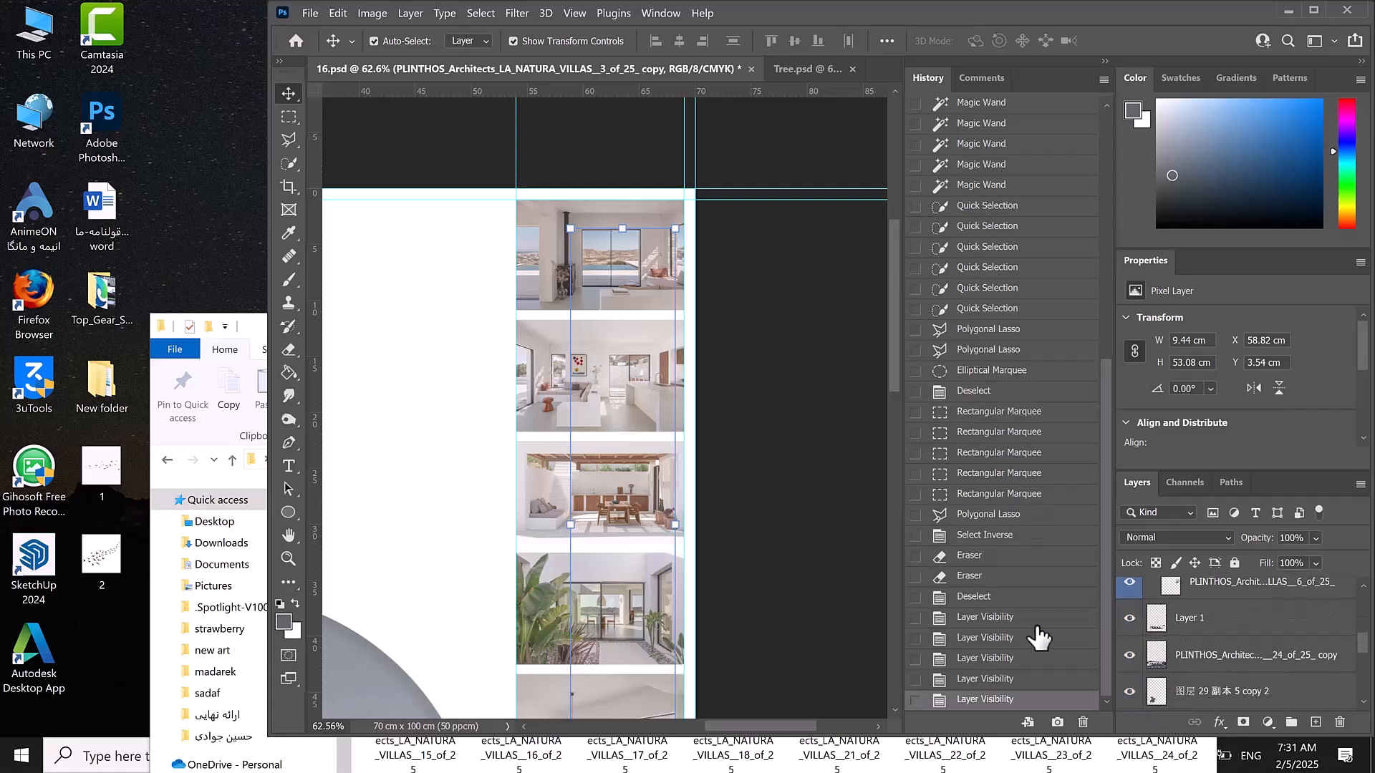
- Select all five original interior images on the canvas and merge them into one layer
click(519, 248)
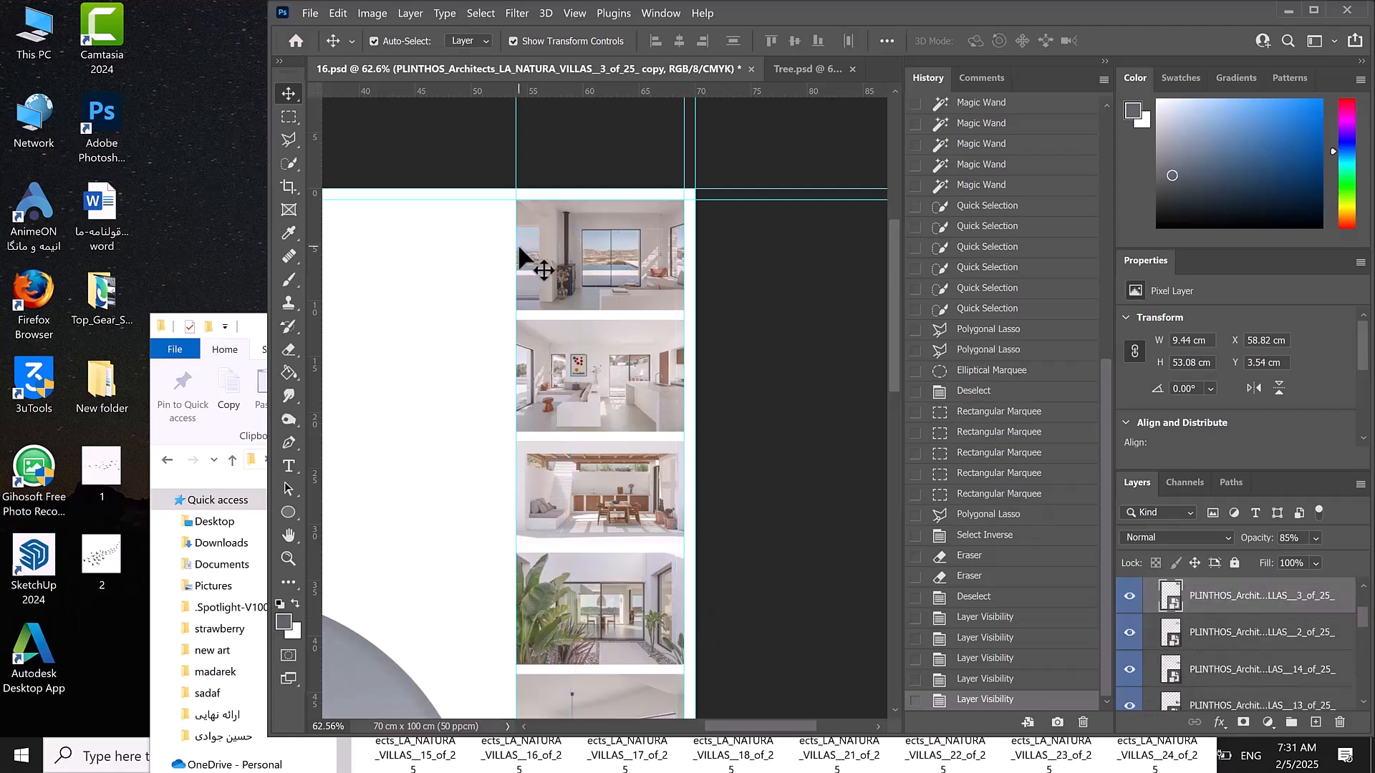
shift+click(536, 359)
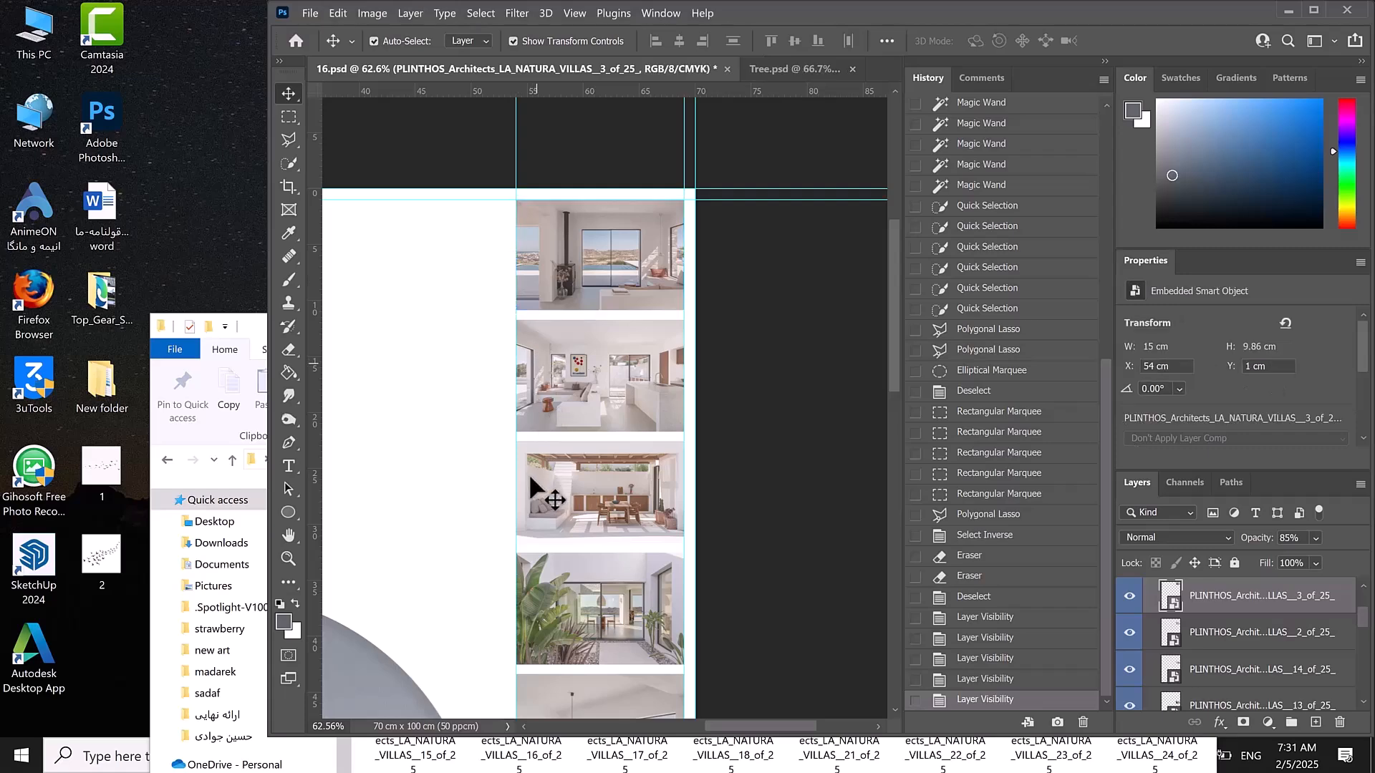
shift+click(532, 479)
scroll(548, 474, down, 5)
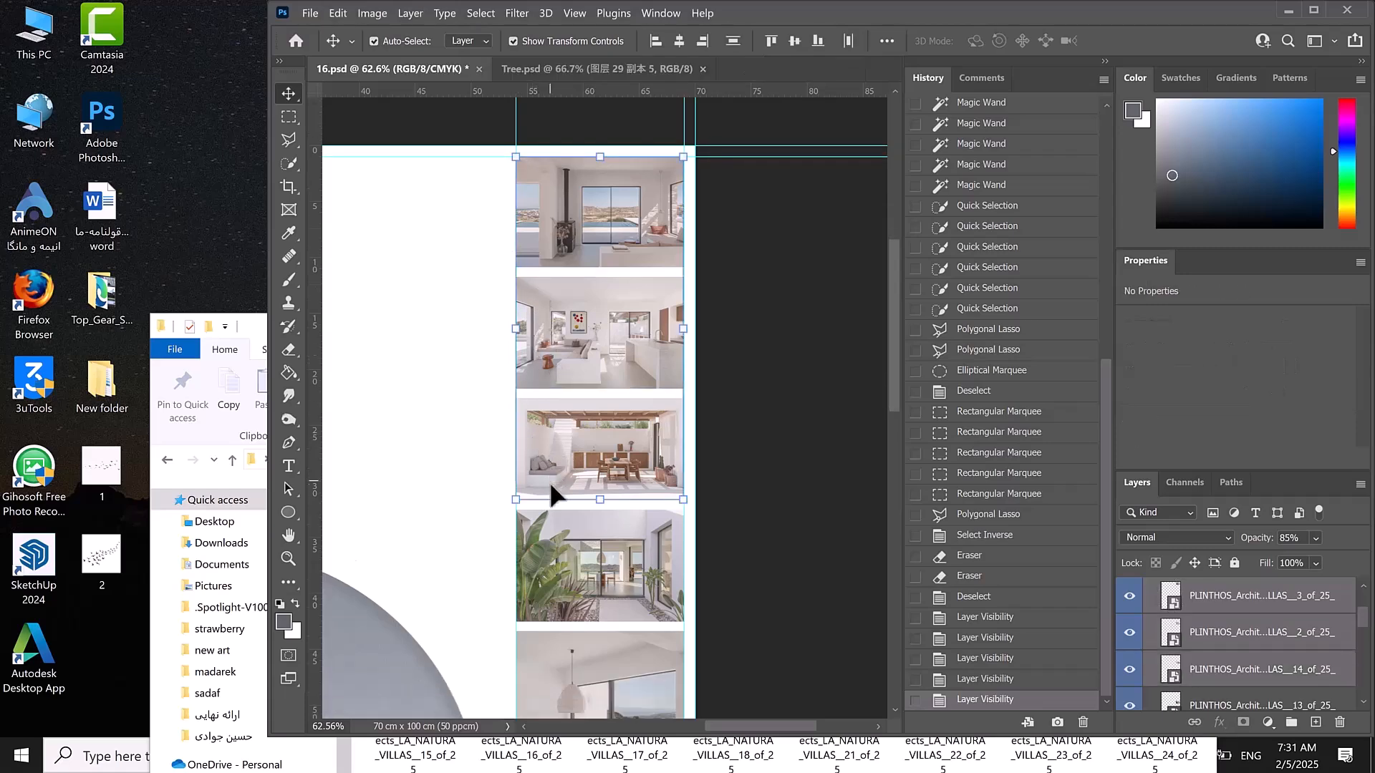
shift+click(537, 419)
shift+click(528, 495)
shift+click(529, 511)
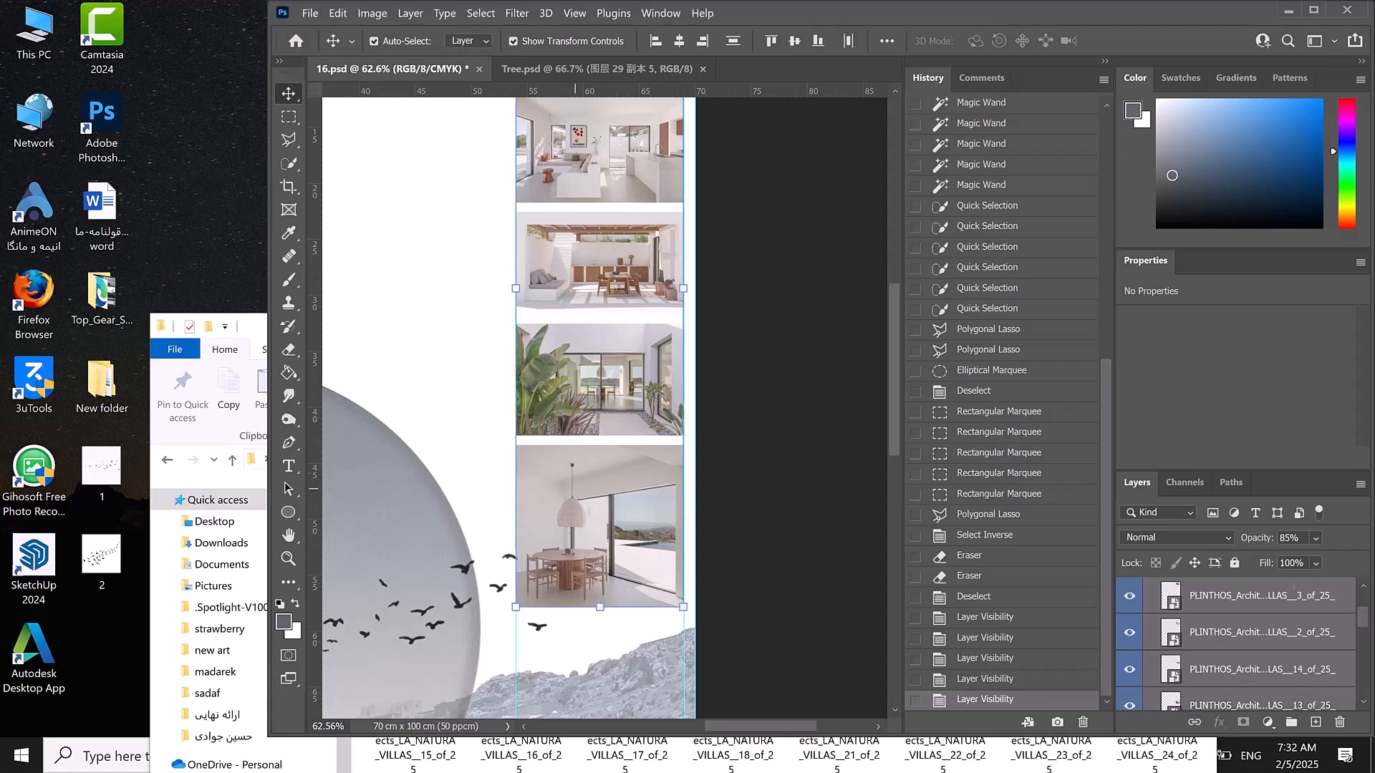
right_click(1289, 587)
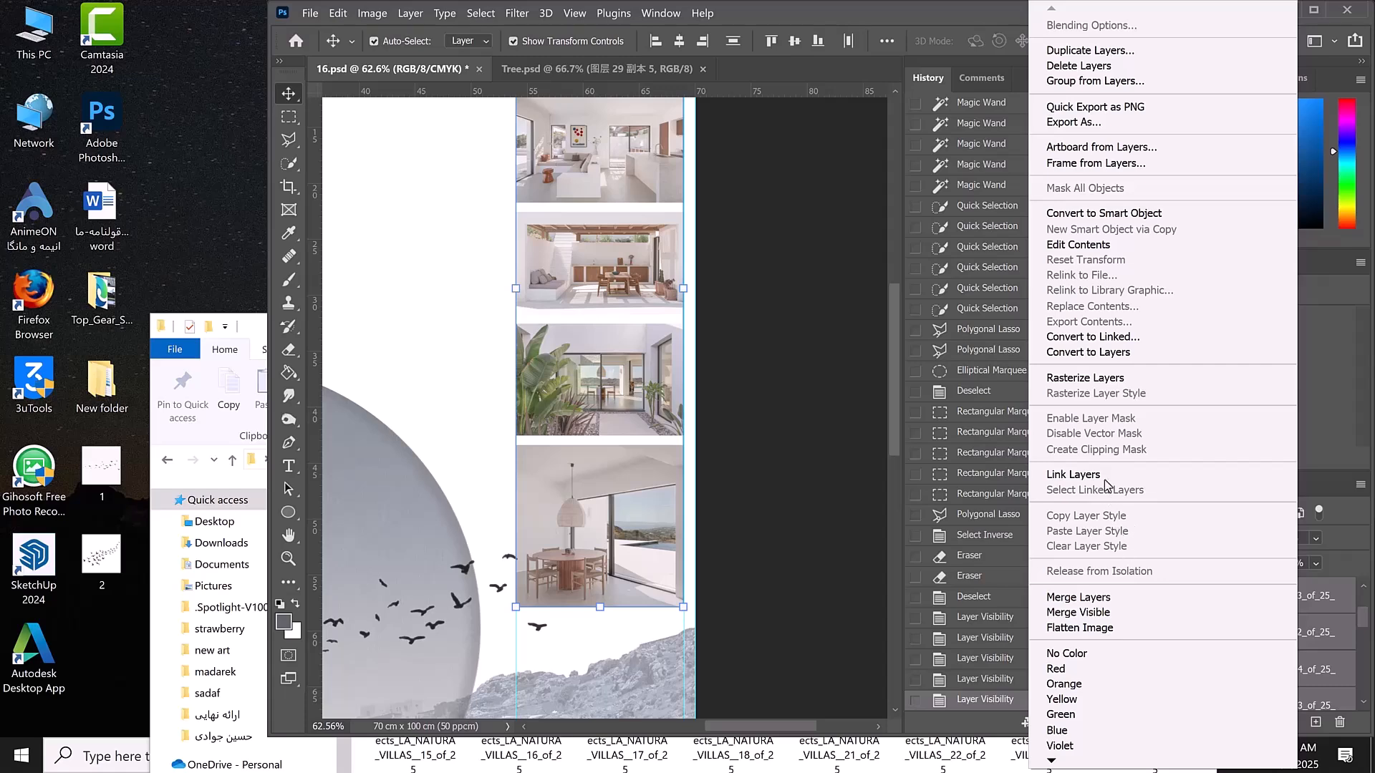
click(1119, 598)
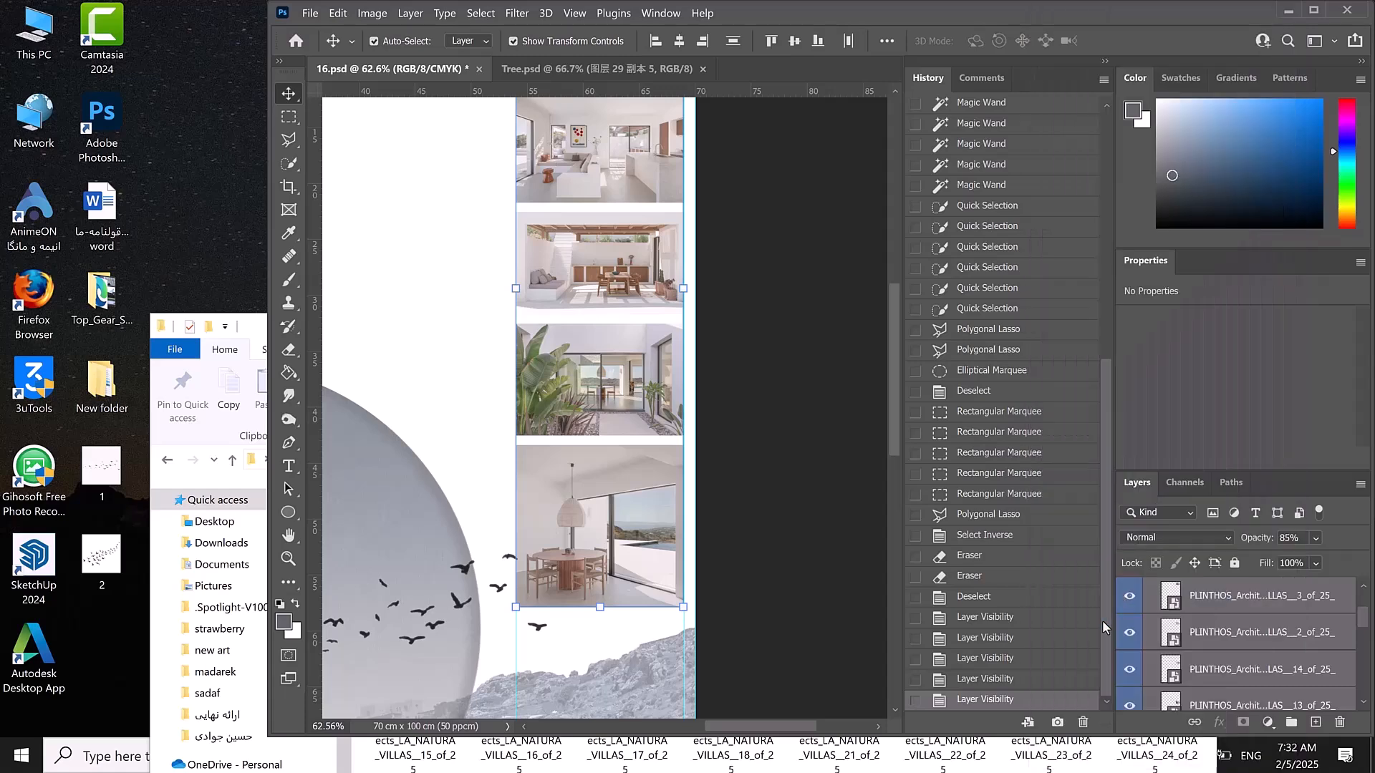
- Open the Hue/Saturation adjustment for the newly merged interior image layer
scroll(559, 342, up, 3)
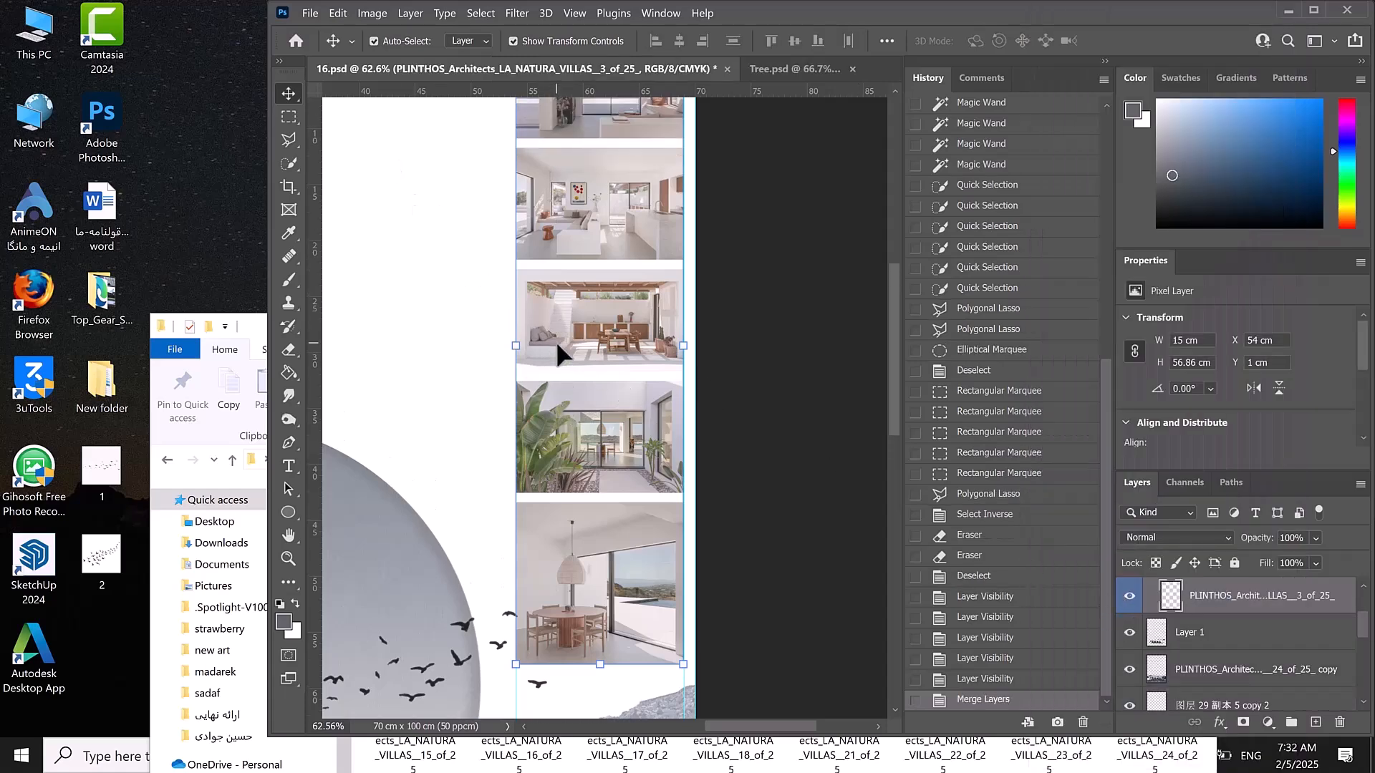
scroll(1180, 614, up, 2)
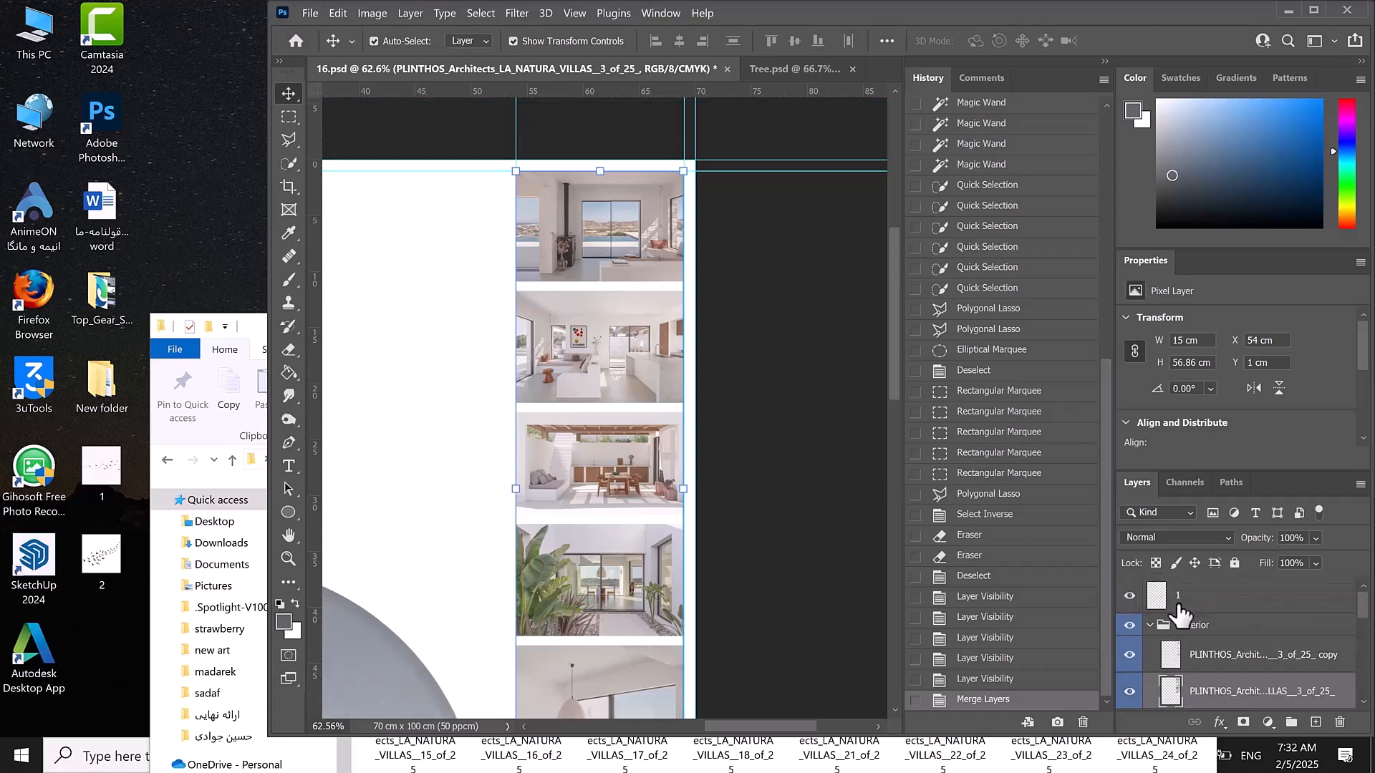
scroll(1185, 623, down, 1)
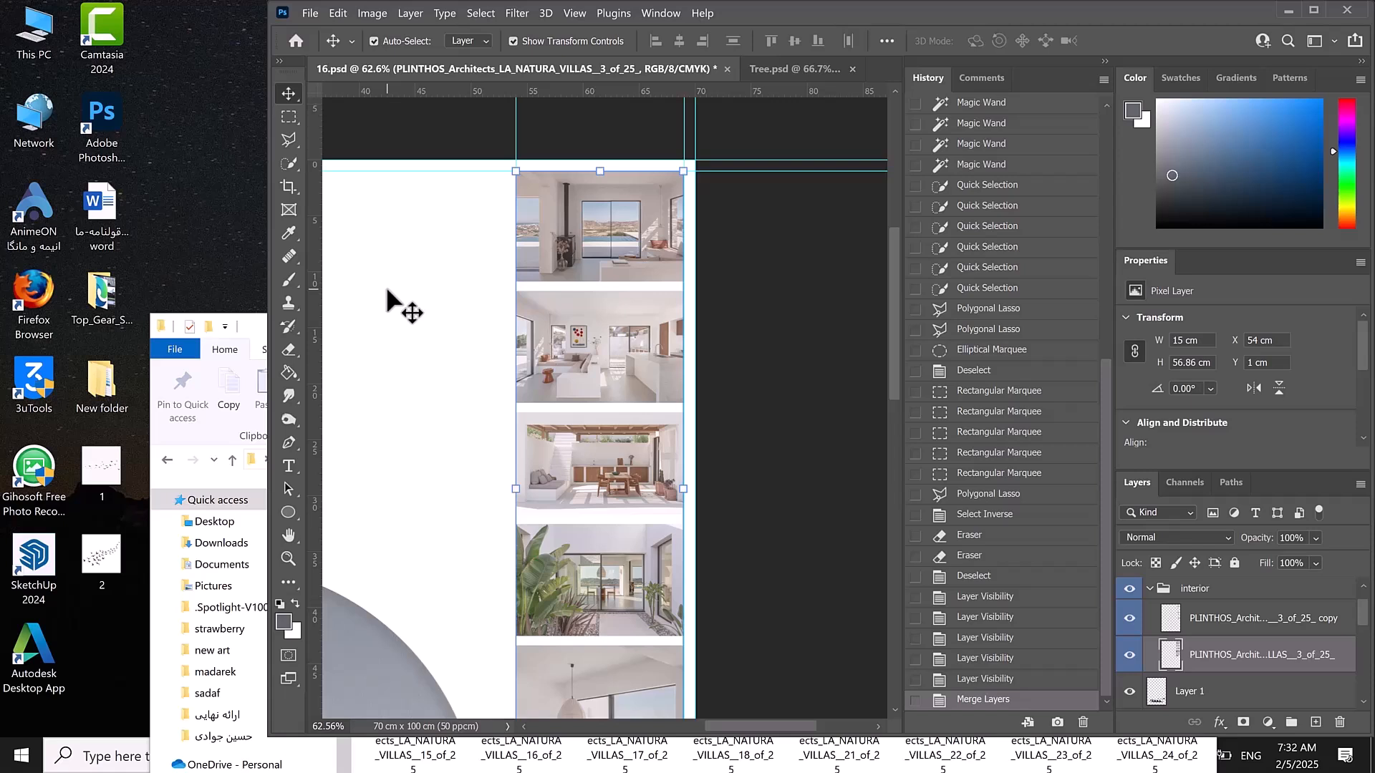
key(ctrl+u)
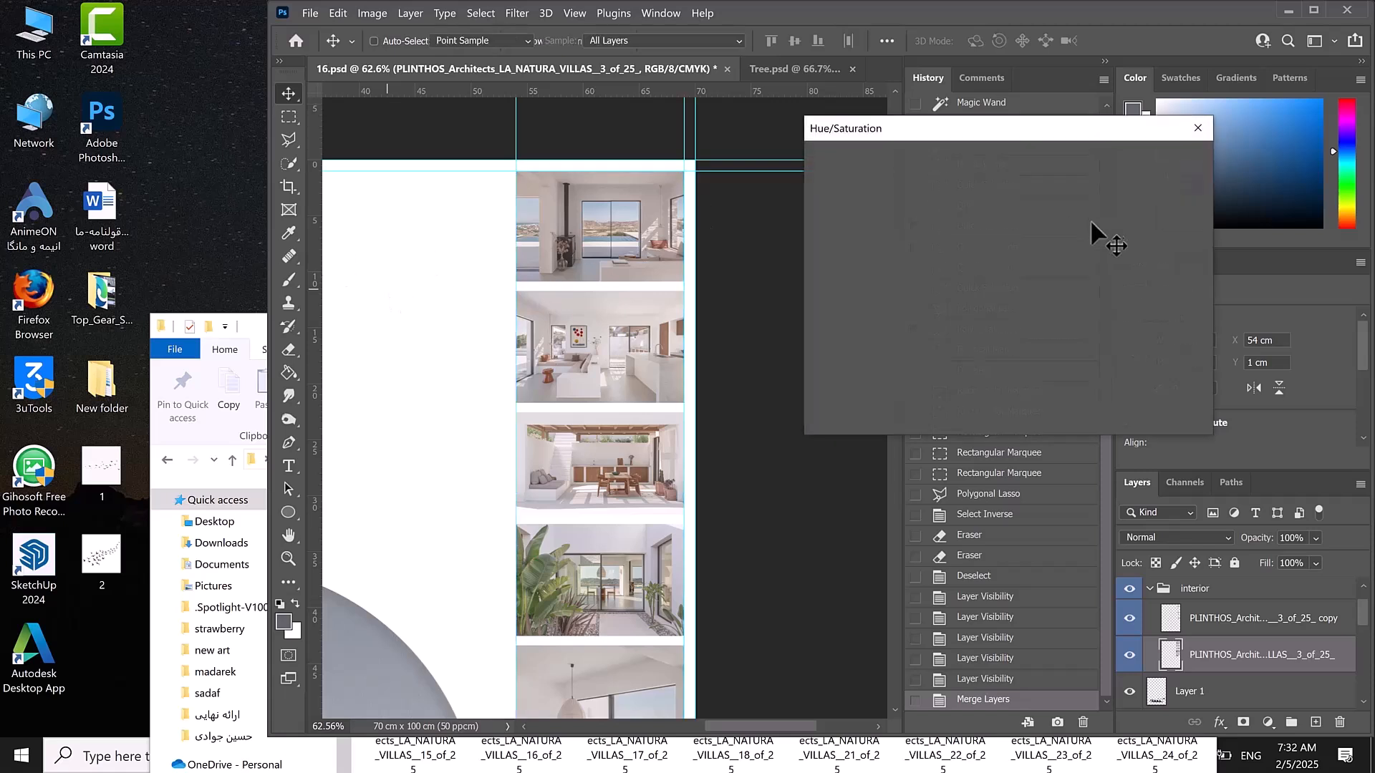
- Try the Colorize option on the merged interior images with small changes to hue, saturation and lightness
click(1139, 355)
drag(982, 252, 972, 252)
drag(922, 297, 914, 297)
drag(966, 343, 969, 343)
drag(973, 252, 989, 252)
click(918, 297)
click(1140, 355)
- Strongly lower the saturation and slightly raise the lightness of the merged interior images, apply the adjustment, and deselect the layer
drag(966, 297, 899, 297)
drag(967, 343, 983, 343)
click(966, 252)
click(1168, 162)
scroll(700, 453, down, 5)
click(745, 463)
mouse_move(739, 726)
mouse_down()
mouse_move(679, 722)
mouse_move(712, 722)
mouse_up()
scroll(709, 585, down, 1)
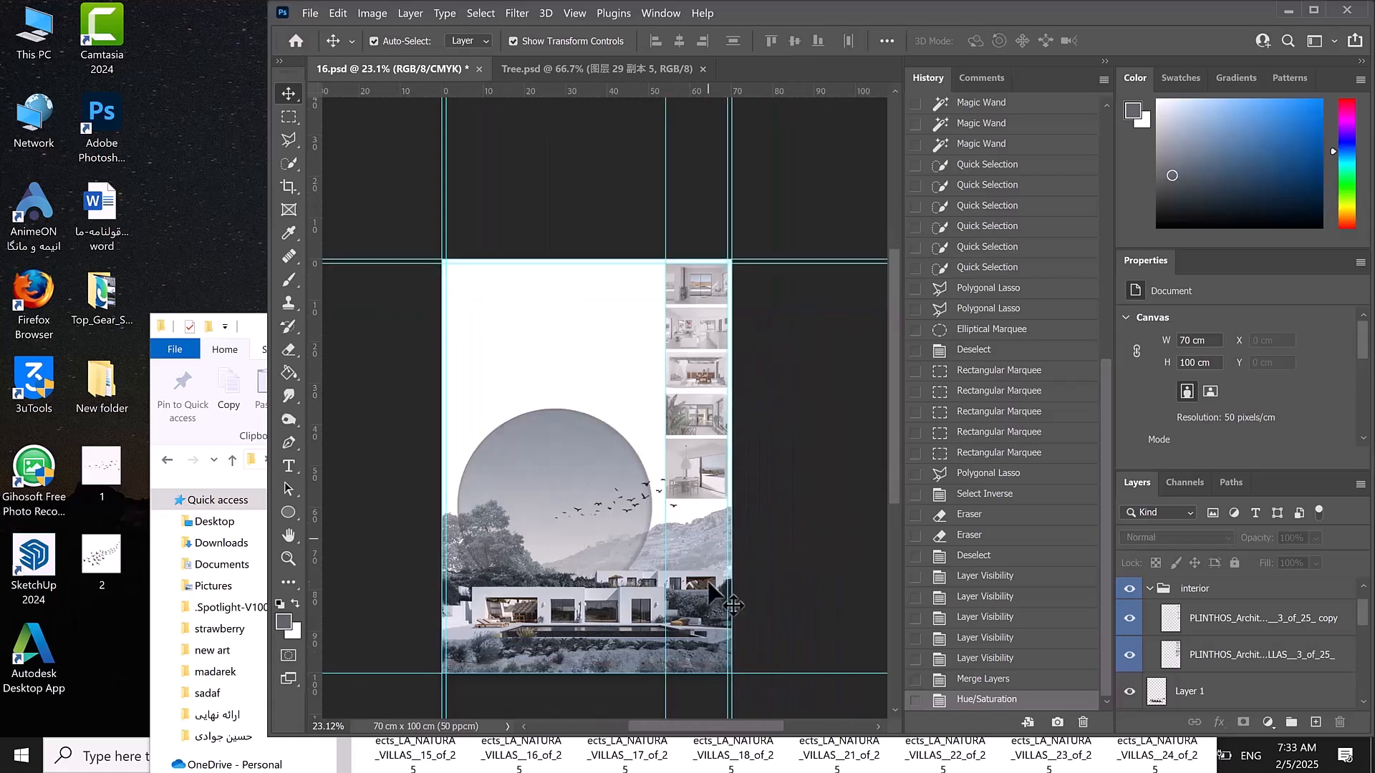
- Close the Tree.psd document and return to the poster
scroll(710, 591, down, 1)
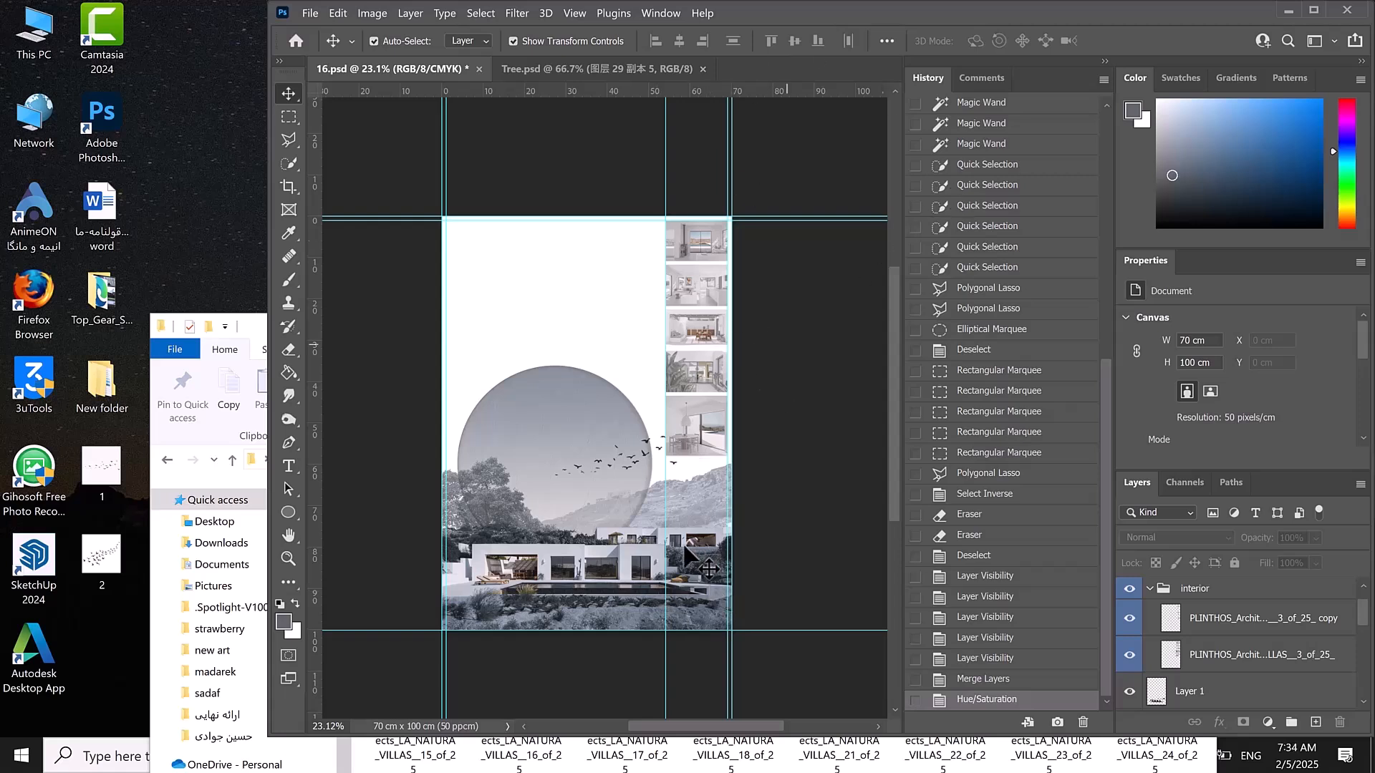
scroll(583, 461, up, 1)
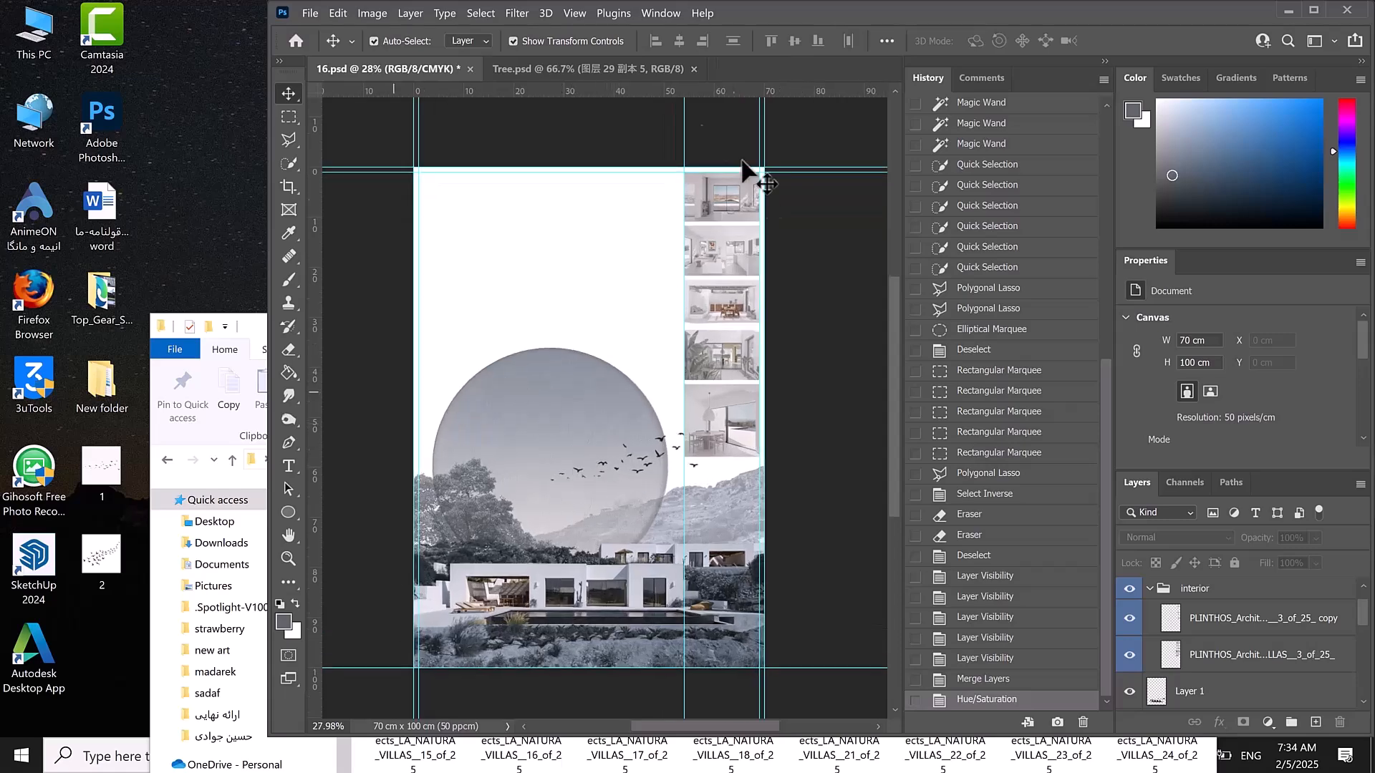
click(694, 69)
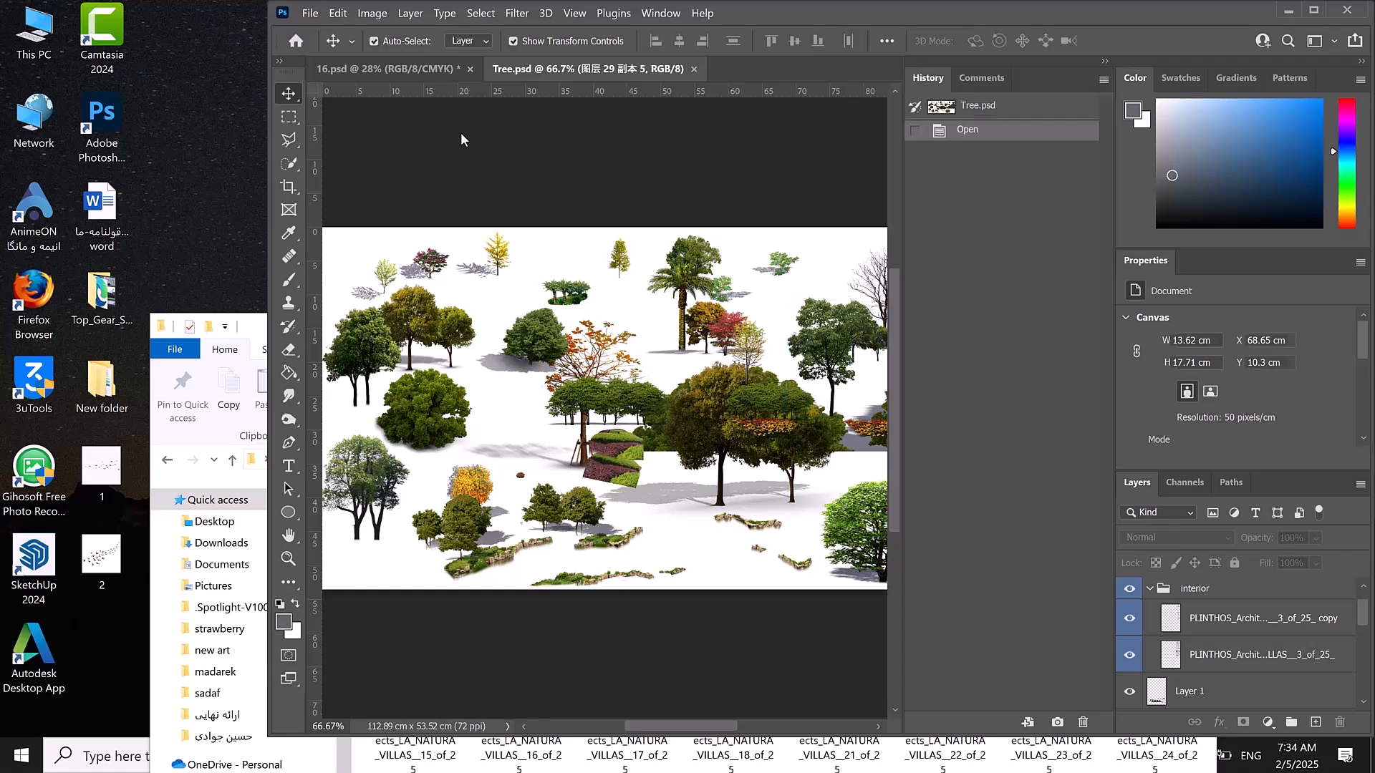
key(ctrl+w)
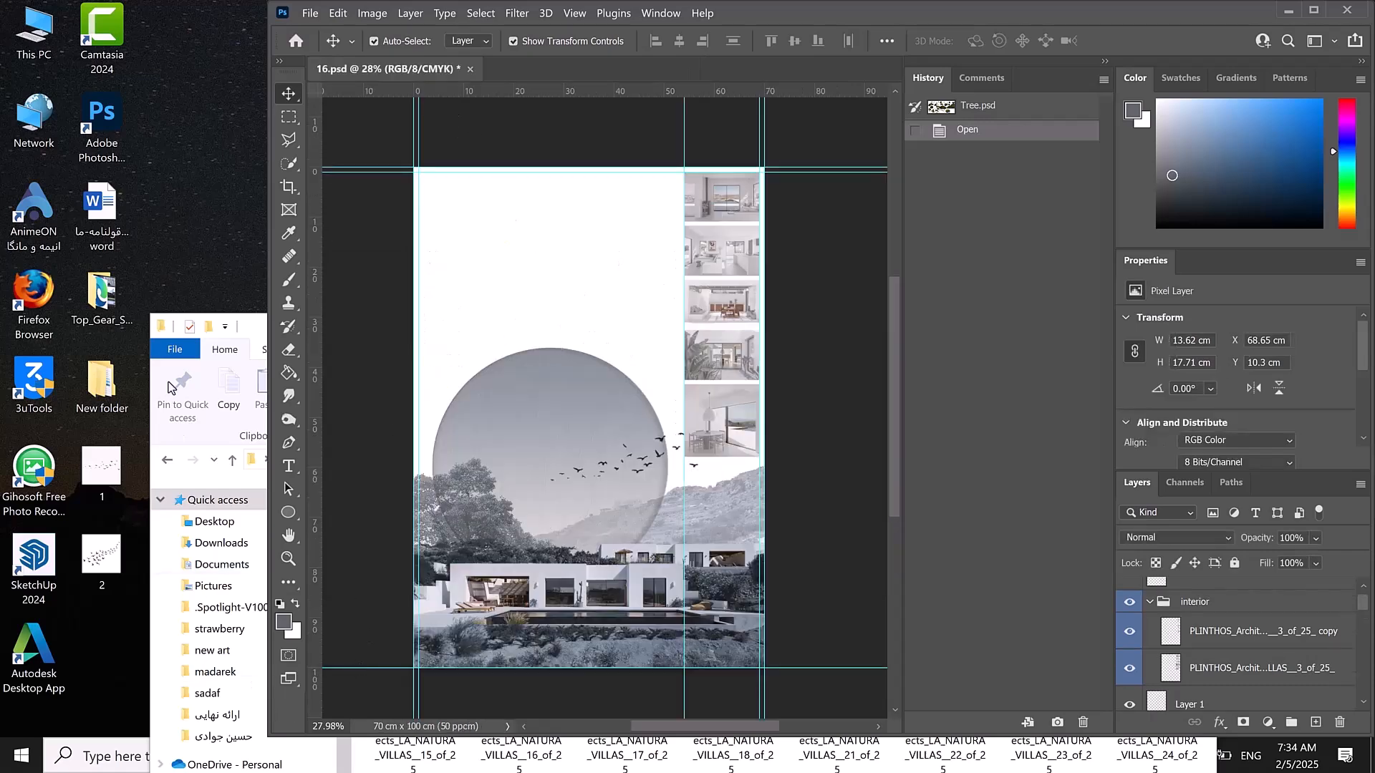
- Switch to File Explorer and place the aerial photo PLINTHOS_Architects_LA_NATURA_VILLAS__25_of_25_ into the poster
click(254, 330)
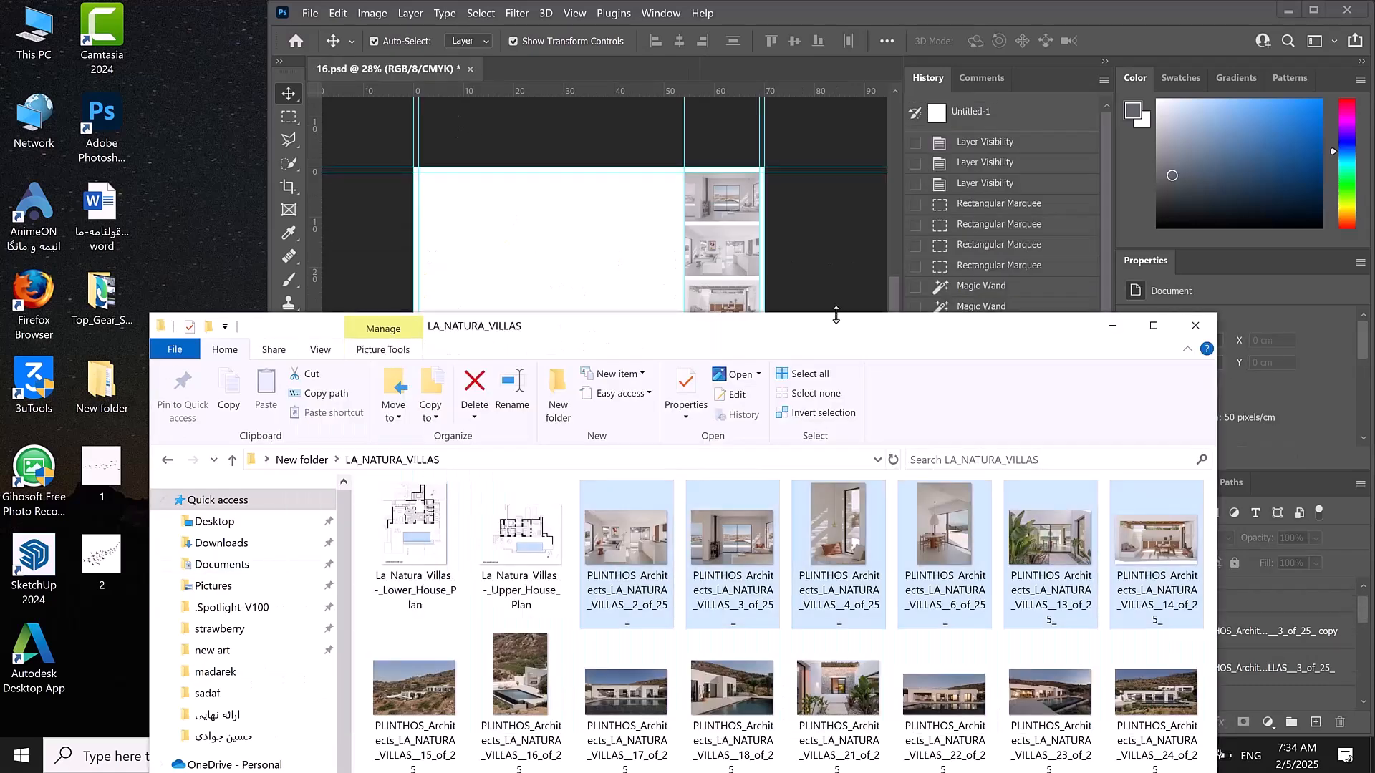
drag(835, 337, 802, 159)
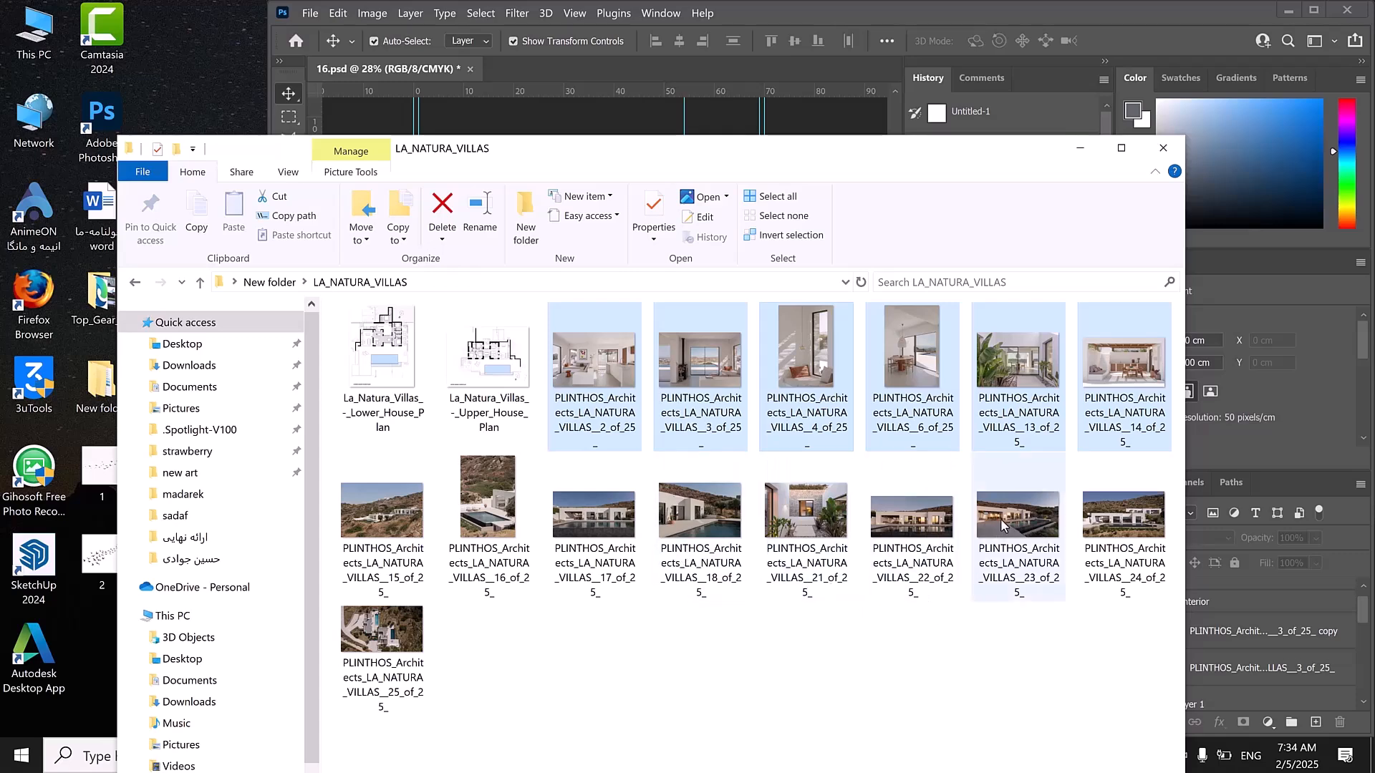
mouse_move(1002, 526)
click(372, 643)
drag(644, 148, 767, 307)
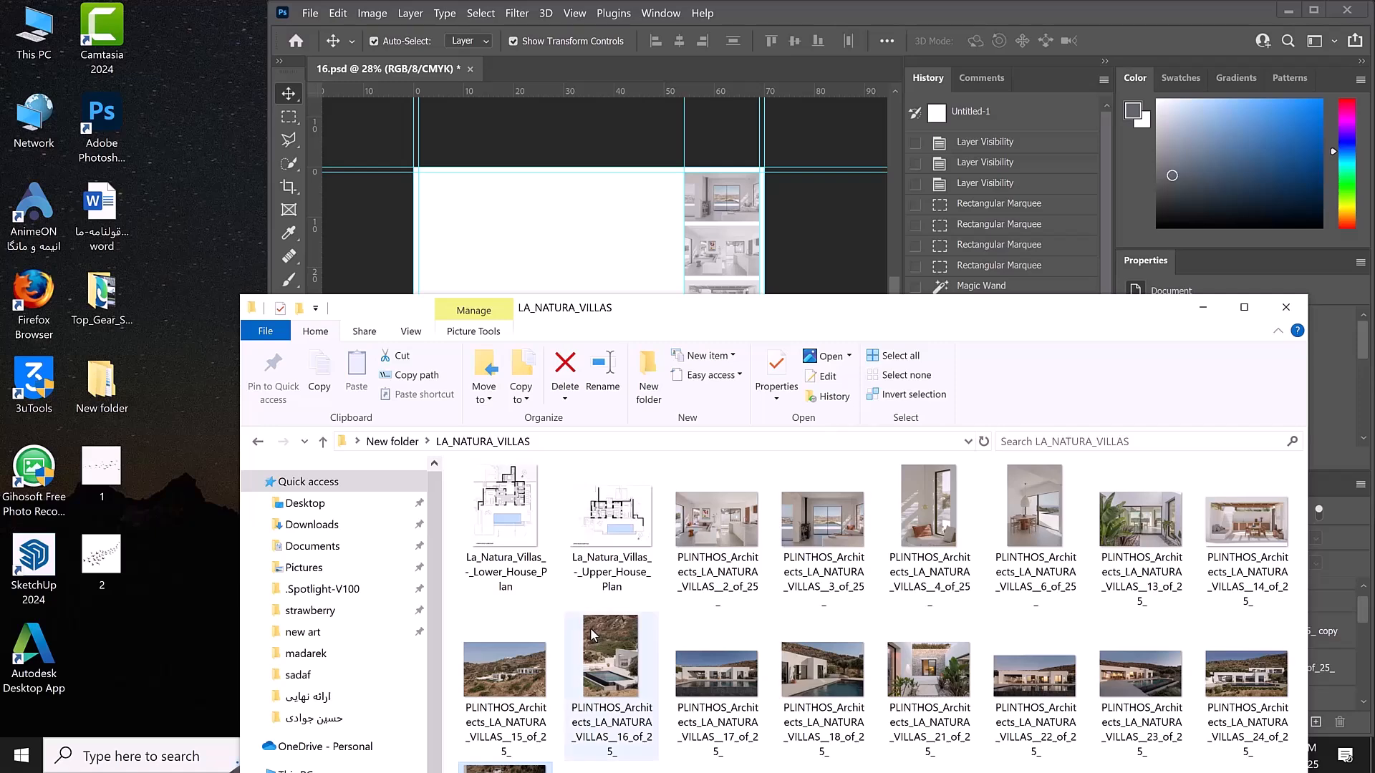
drag(745, 303, 849, 247)
drag(607, 736, 513, 208)
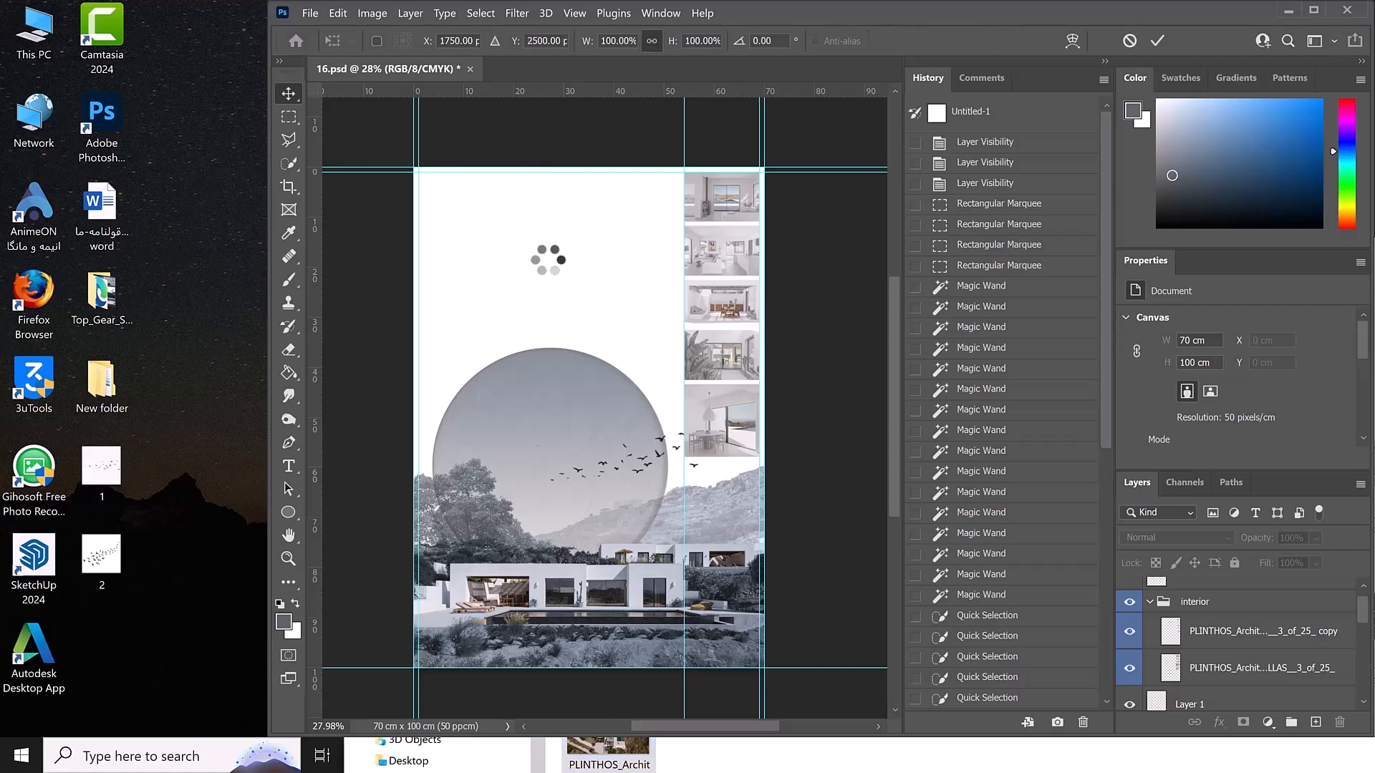
- Rotate the placed aerial photo 90° and enlarge it to about 72 x 128 cm so it covers the whole poster
drag(587, 318, 743, 417)
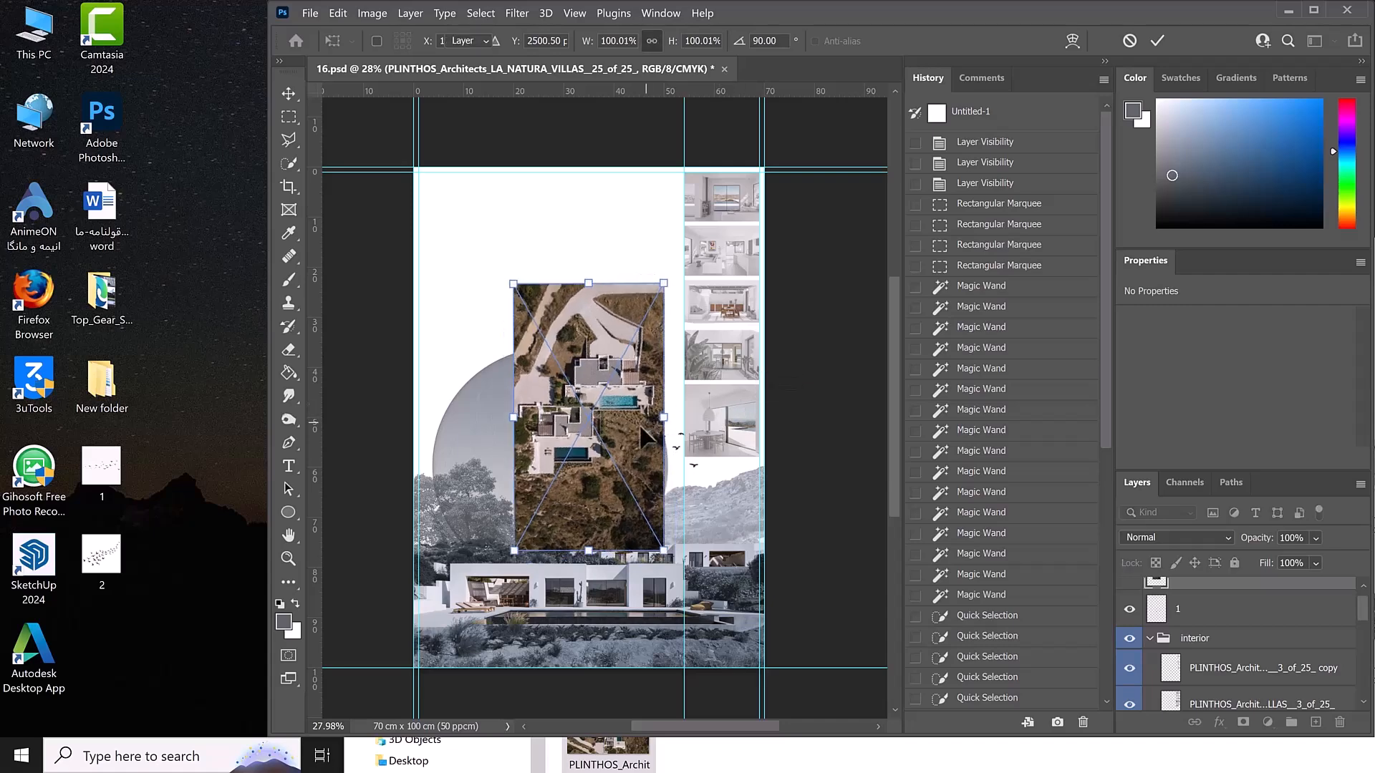
key(Return)
key(v)
scroll(730, 430, down, 1)
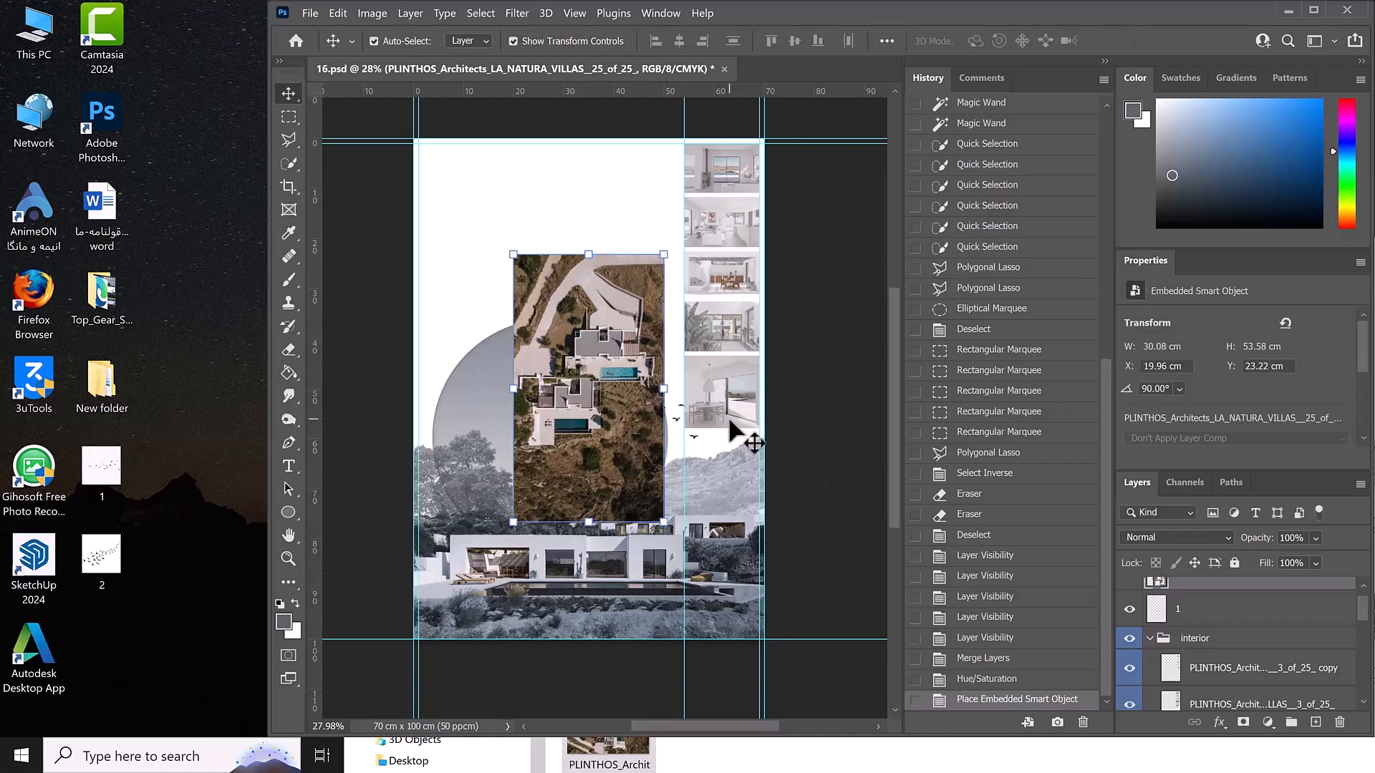
scroll(730, 421, down, 2)
drag(601, 372, 520, 243)
key(ctrl+t)
drag(592, 375, 829, 647)
key(Return)
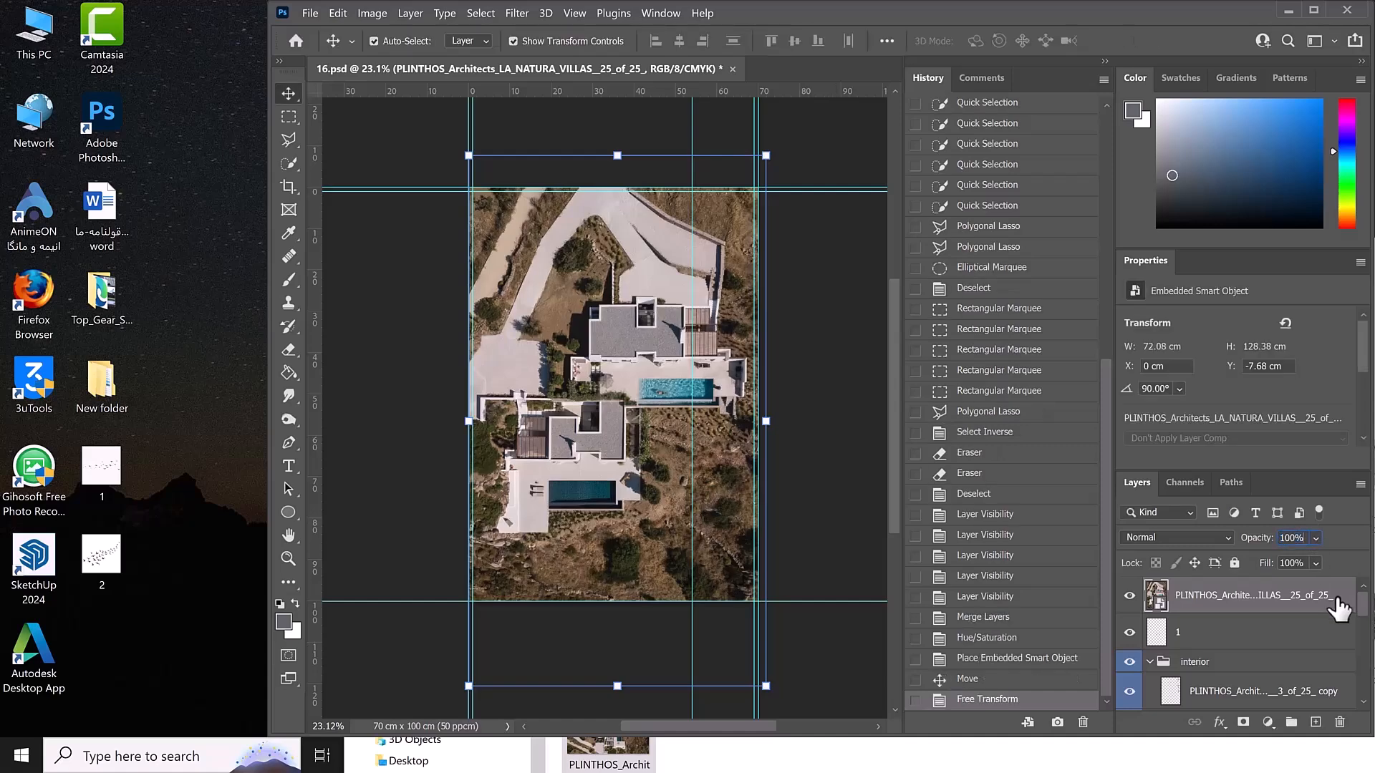
- Move the aerial photo layer directly above the Background layer and set its opacity to 5%
drag(1346, 607, 1330, 686)
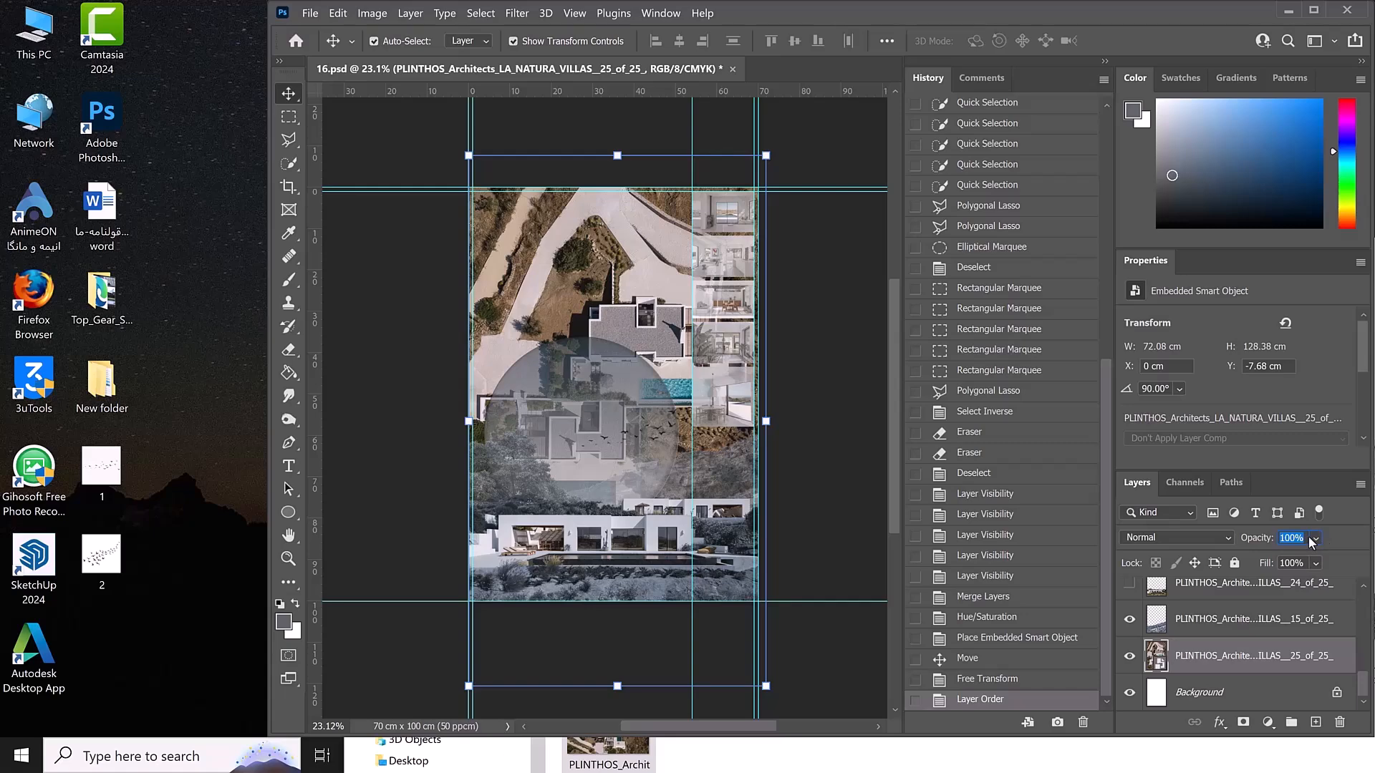
text(5)
key(Return)
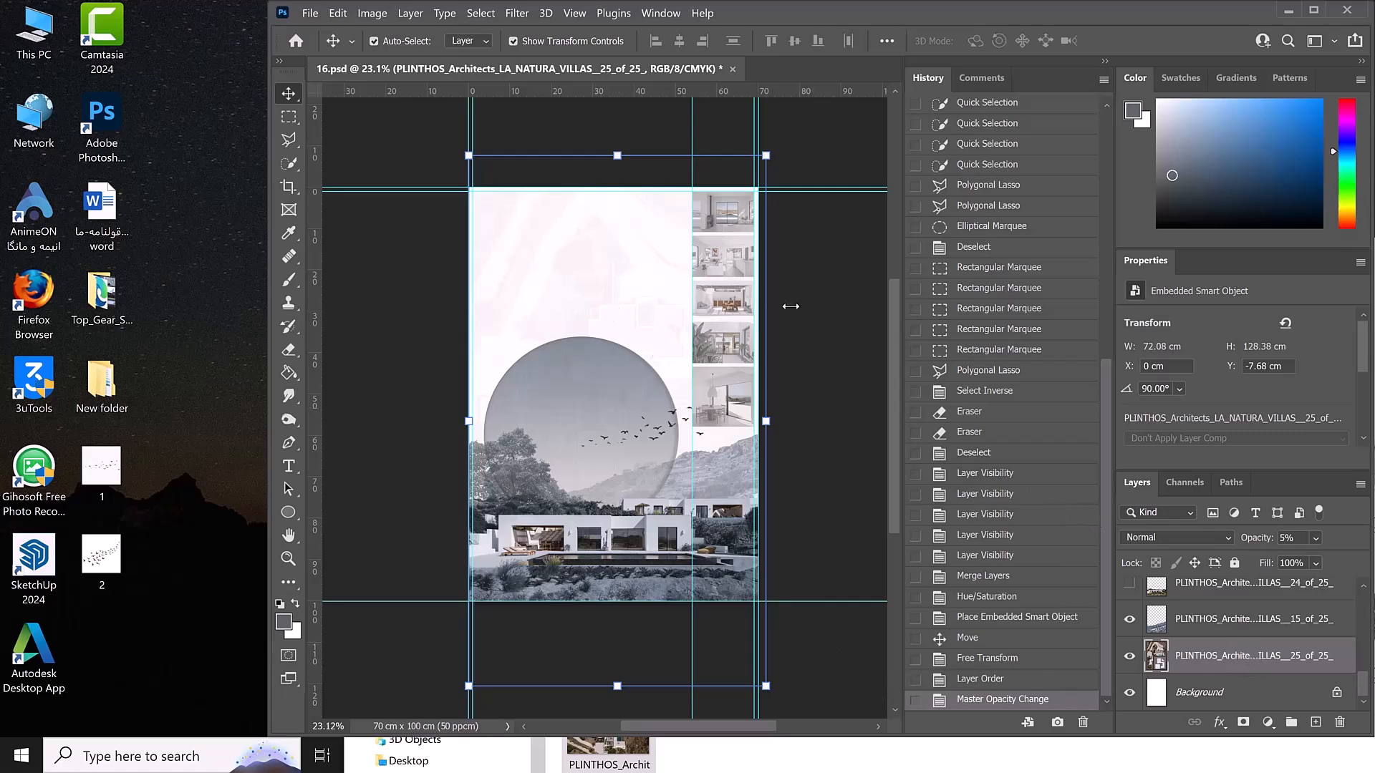
- Apply a Black & White adjustment to the aerial photo, lower its opacity to 3%, and deselect the layer
click(372, 13)
mouse_move(413, 59)
click(591, 172)
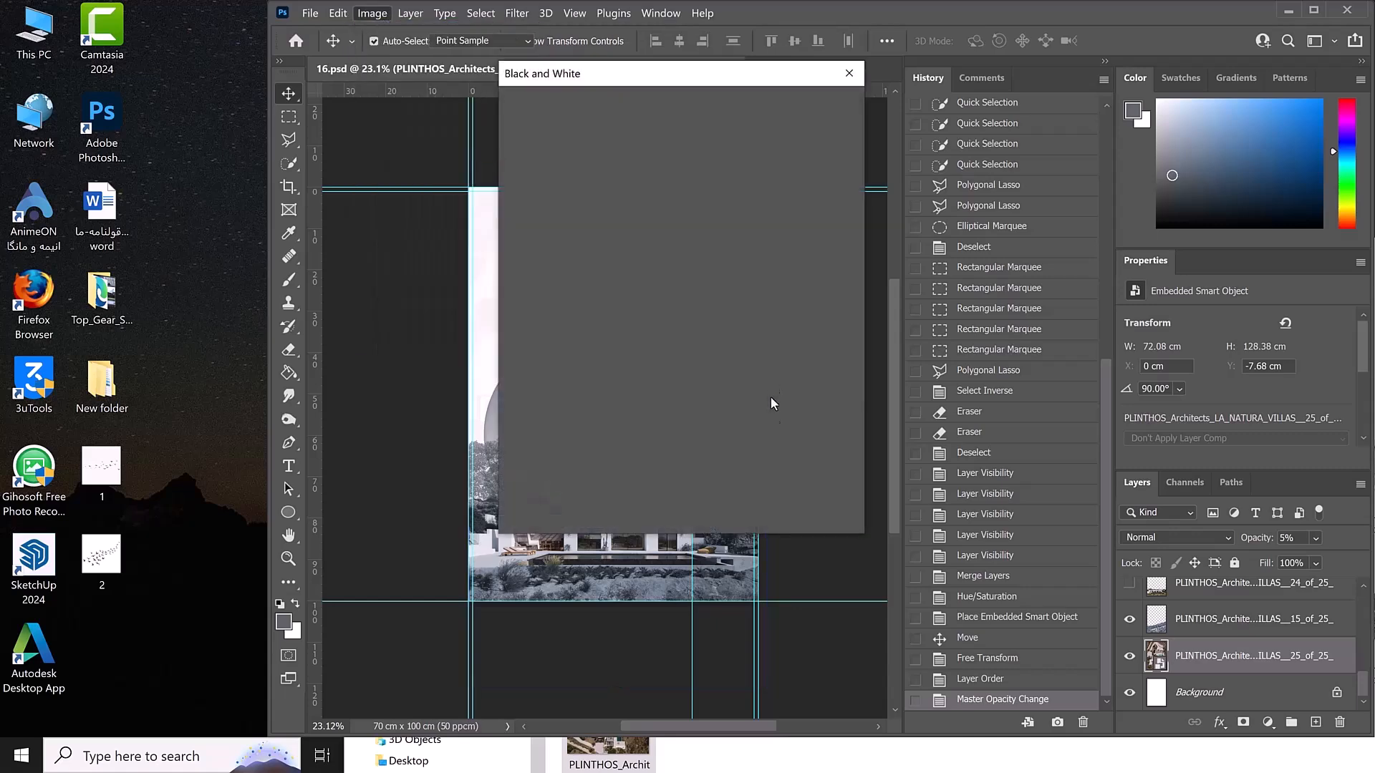
click(832, 109)
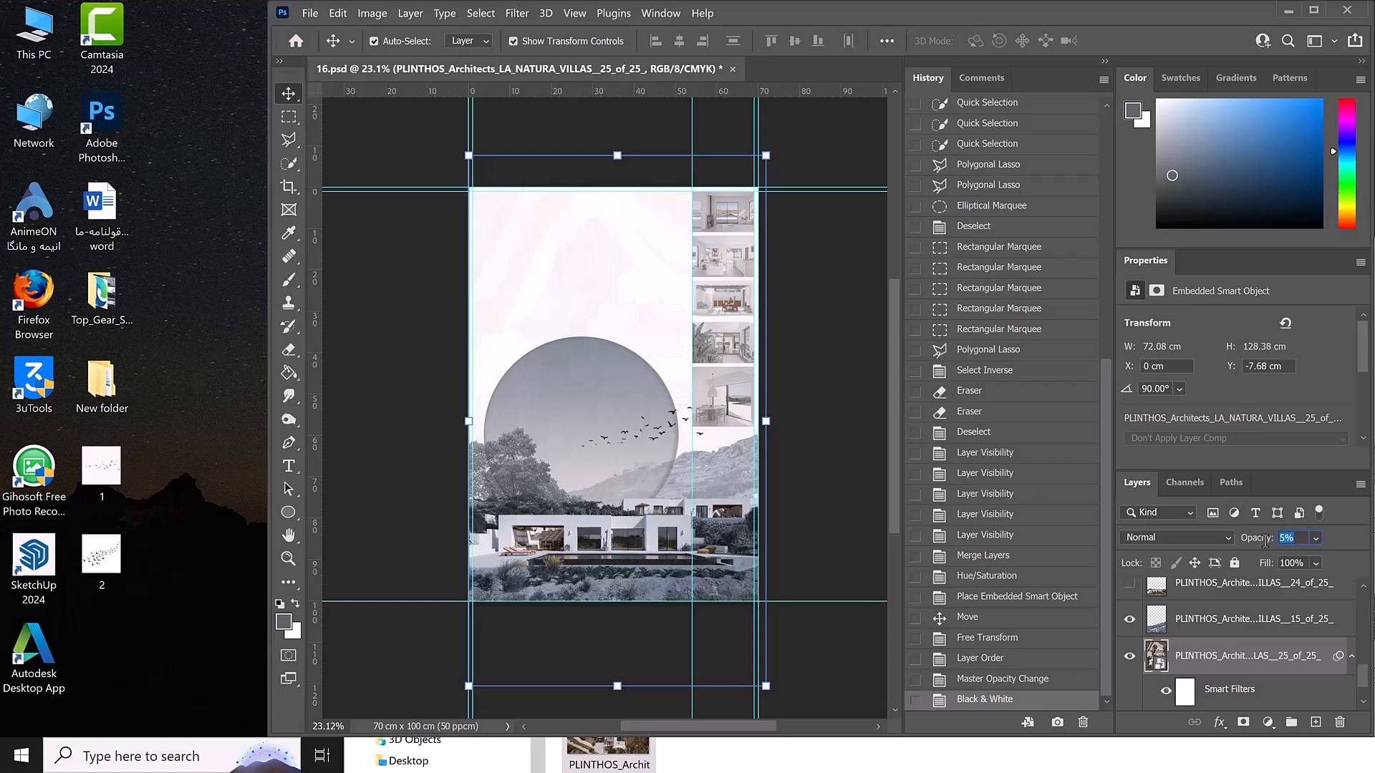
key(Return)
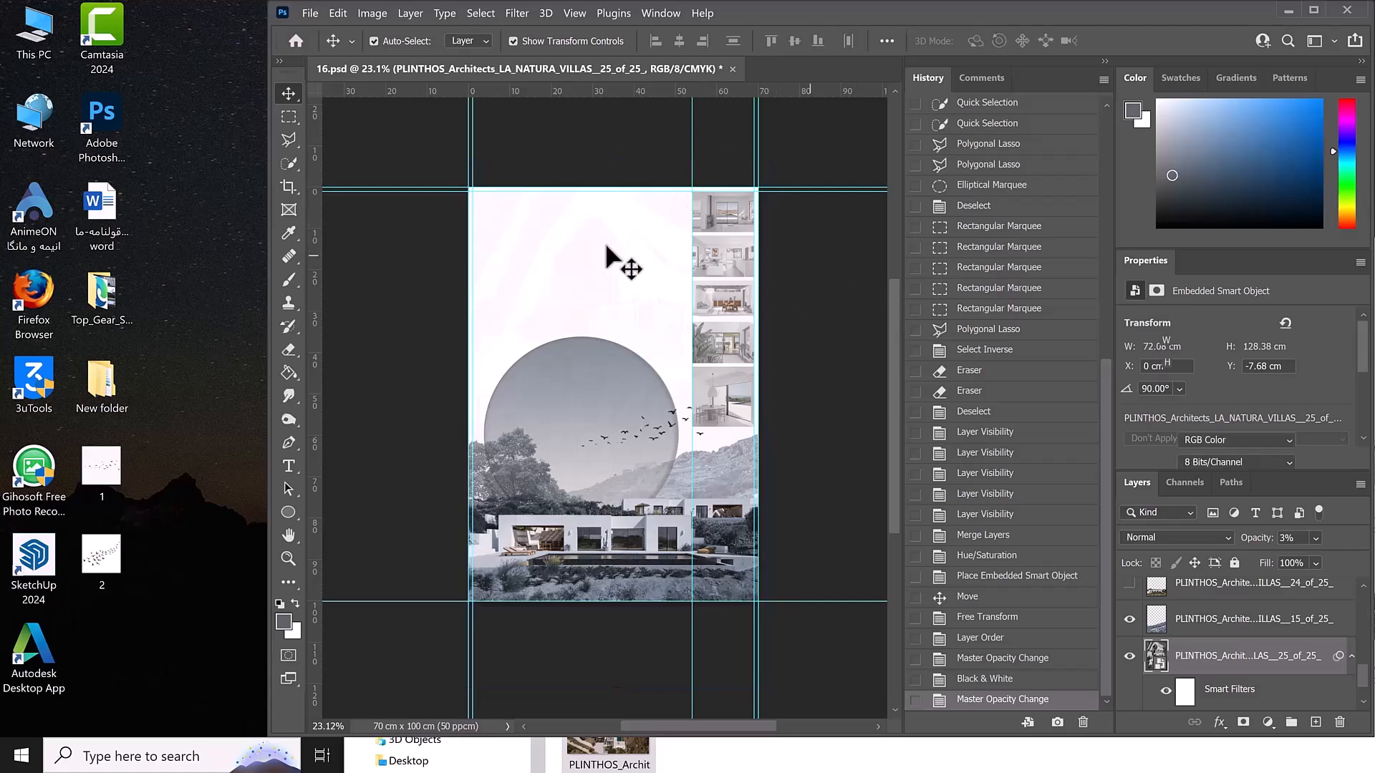
alt+scroll(608, 247, up, 2)
scroll(672, 322, up, 1)
click(680, 387)
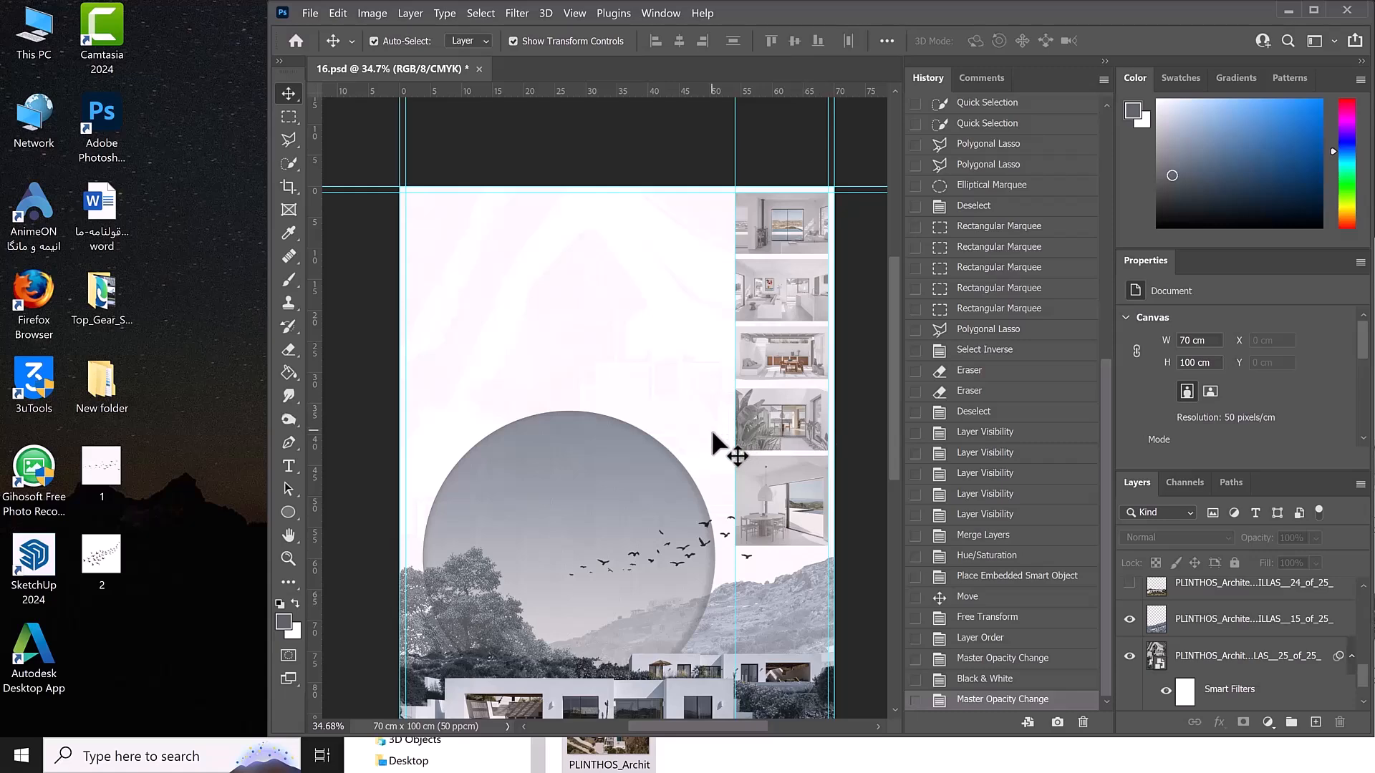
- Place the Upper and Lower House Plan images from the LA_NATURA_VILLAS folder and enlarge the upper plan to about 27 x 20 cm
click(686, 759)
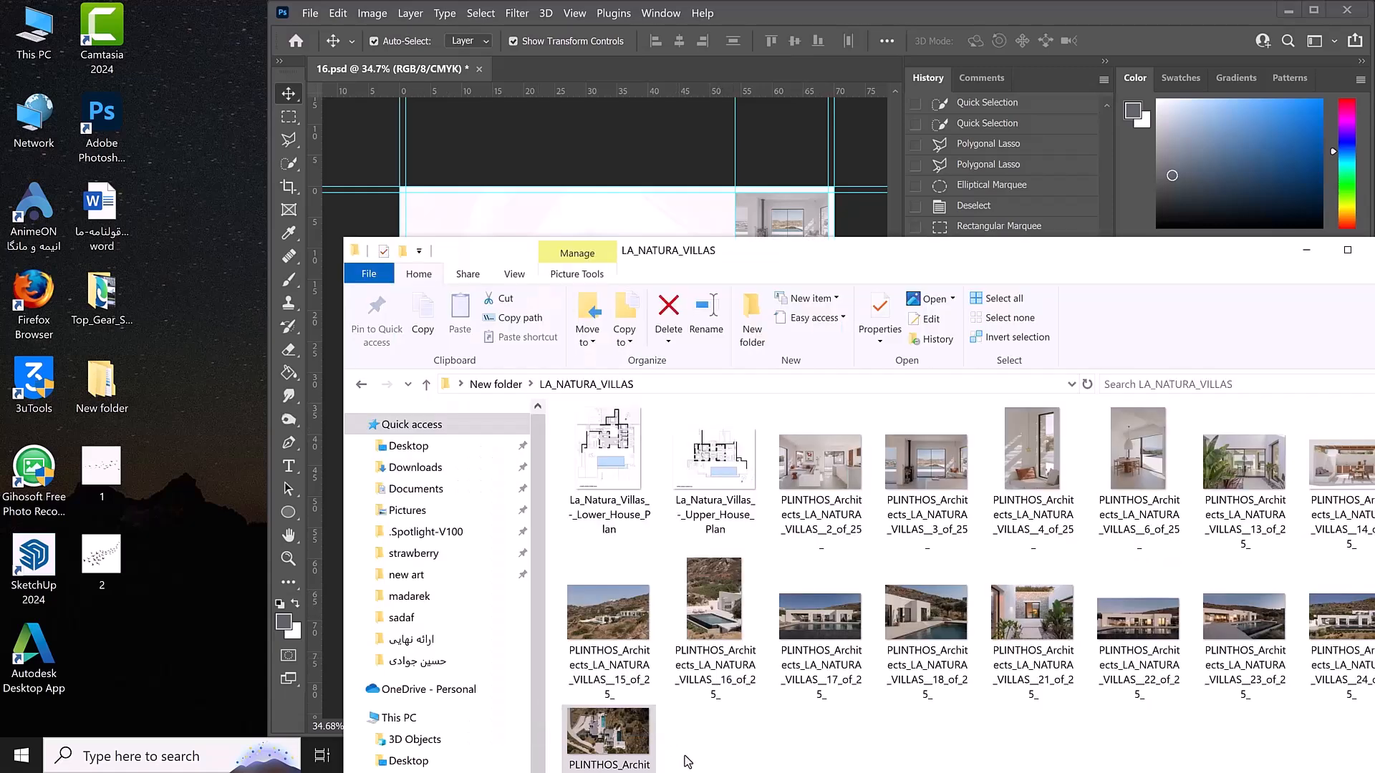
click(706, 484)
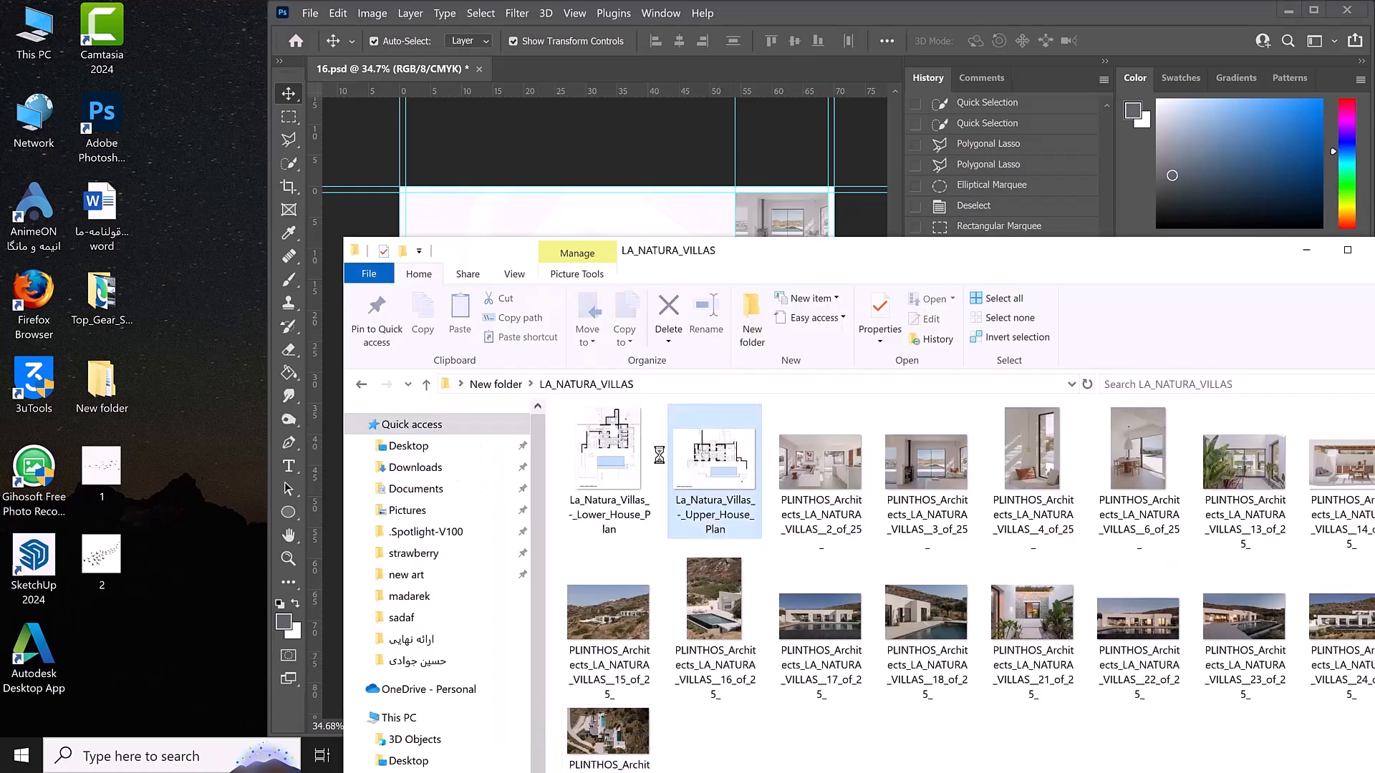
drag(600, 462, 665, 330)
drag(617, 452, 628, 426)
key(Return)
drag(560, 348, 524, 315)
scroll(558, 328, up, 5)
scroll(571, 460, down, 1)
- Select the upper plan's white background with the Magic Wand, rasterize the layer, try erasing the background, and undo the erasure
right_click(288, 164)
click(344, 193)
click(480, 385)
right_click(289, 350)
click(332, 349)
click(420, 353)
click(422, 344)
key(ctrl+z)
- Reselect the white background around the upper plan with the Magic Wand, erase it, and clear the selection
click(289, 164)
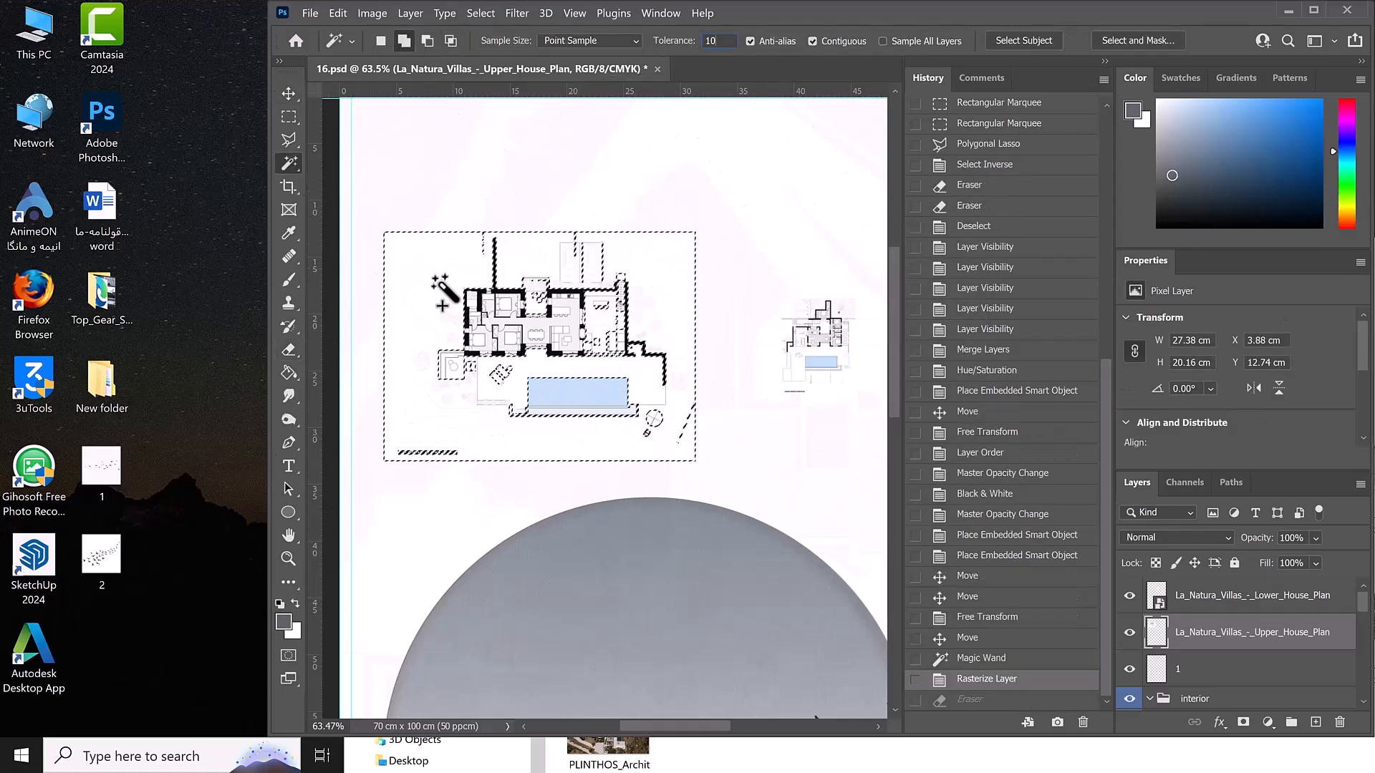
click(473, 270)
key(ctrl+d)
click(425, 278)
key(ctrl+z)
click(425, 287)
click(288, 350)
drag(440, 315, 689, 348)
key(ctrl+d)
- Select the upper plan's title label with a rectangular marquee, shift it towards the drawing, then deselect and reposition the plan
click(288, 94)
drag(390, 443, 470, 461)
mouse_move(471, 442)
mouse_down()
mouse_move(516, 423)
mouse_move(496, 440)
mouse_up()
key(Return)
key(ctrl+d)
drag(575, 387, 553, 425)
- Add horizontal guides at the upper plan's pool edges and enlarge the lower plan so its pool matches them
drag(623, 91, 600, 386)
scroll(632, 365, right, 3)
click(632, 366)
drag(614, 298, 495, 143)
drag(606, 243, 619, 338)
scroll(642, 369, up, 1)
scroll(663, 479, up, 3)
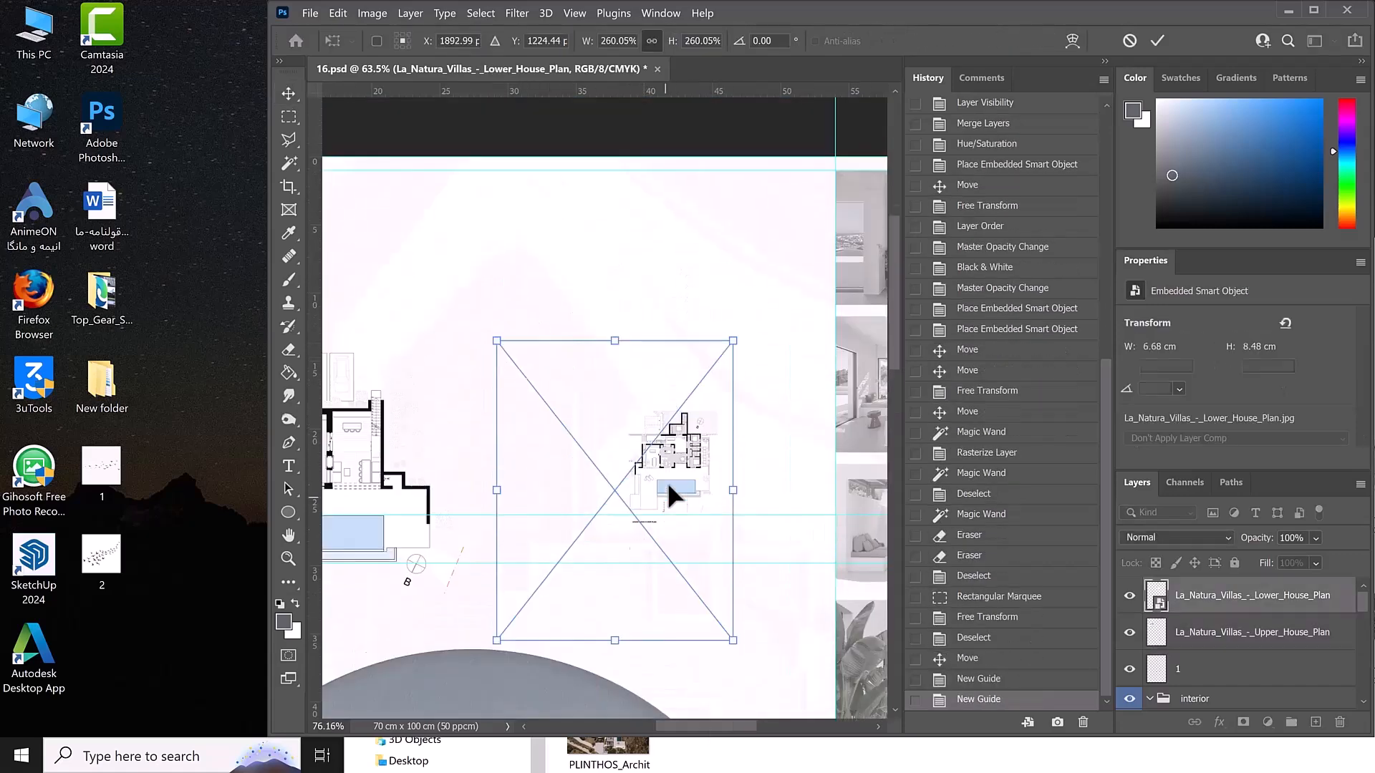
drag(620, 532, 627, 542)
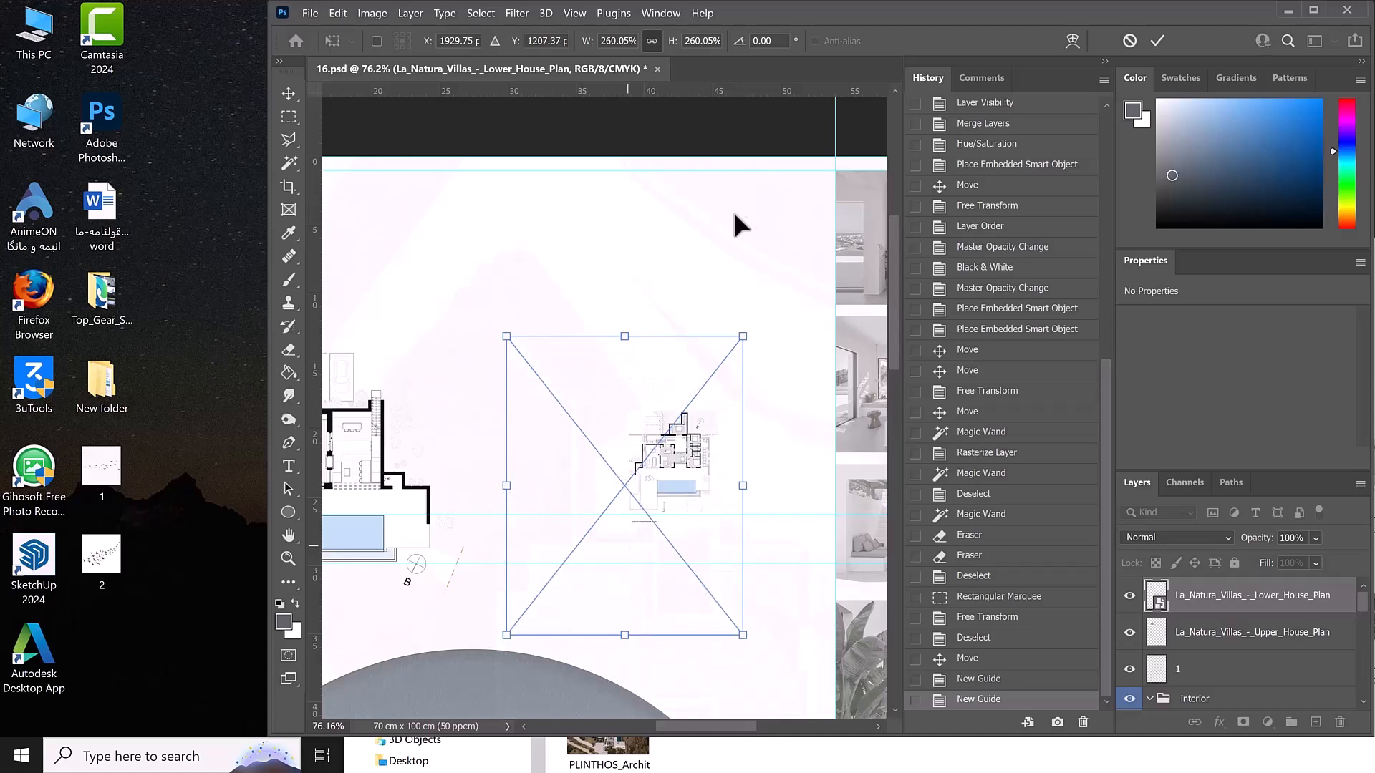
drag(743, 338, 745, 333)
key(Return)
- Rasterize the lower plan, select its white background with the Magic Wand, erase it, and clear the selection
click(288, 350)
click(289, 163)
click(637, 605)
click(289, 350)
click(637, 605)
click(769, 330)
drag(592, 643, 563, 650)
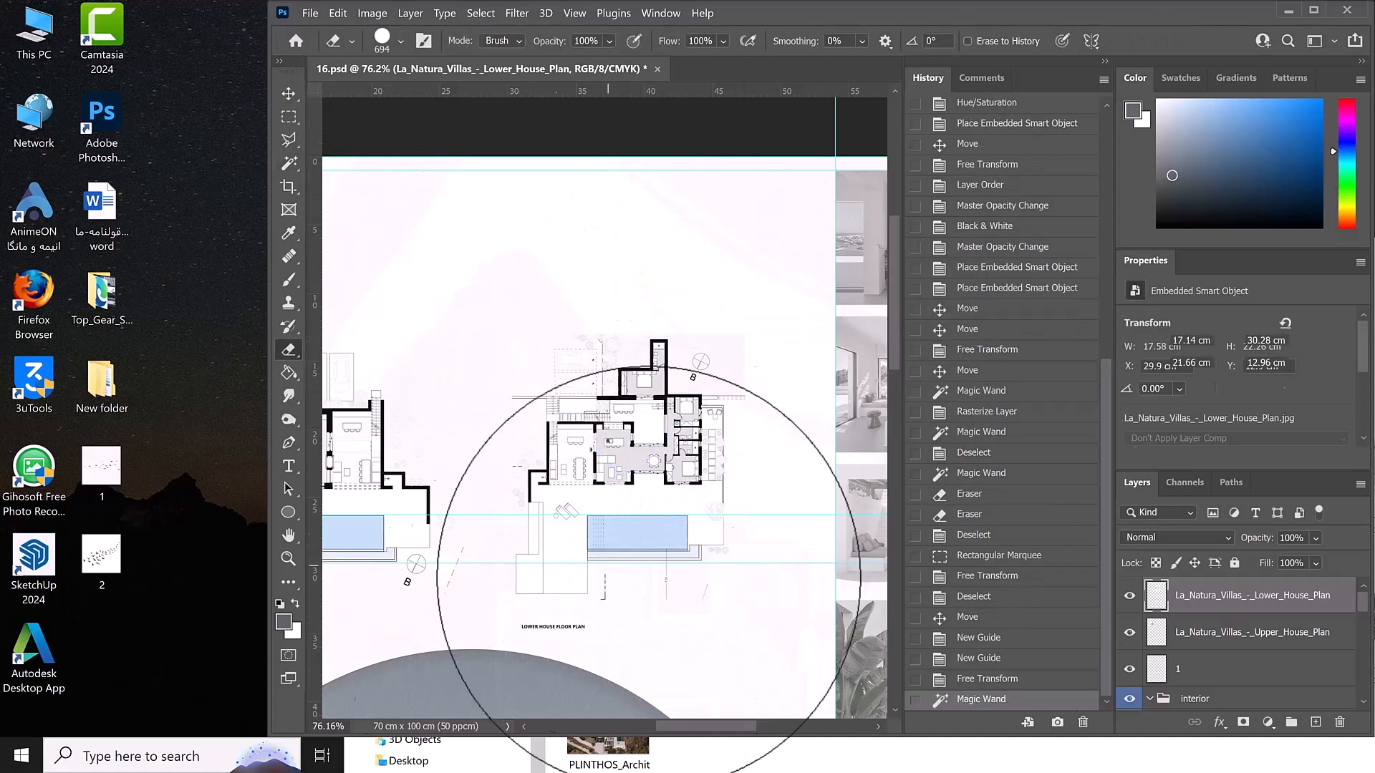
key(ctrl+d)
- Erase the floor plan title labels beneath the lower and upper house plans
click(525, 659)
drag(709, 726, 642, 724)
ctrl+click(640, 586)
drag(705, 632, 608, 598)
- Swap the two plans above the circle, with the lower plan on the poster's left side and the upper plan on its right
scroll(630, 401, down, 3)
scroll(669, 631, right, 3)
key(v)
drag(464, 446, 527, 338)
drag(680, 430, 436, 494)
drag(520, 346, 689, 514)
- Shift the lower guide and nudge the upper plan down and left to line it up with the lower plan
drag(565, 504, 566, 536)
key(Down)
key(Down)
key(Down)
key(Down)
key(Down)
key(Down)
key(Down)
key(Down)
key(Down)
key(Down)
key(Down)
key(Down)
key(Down)
key(Down)
key(Down)
key(Down)
key(Down)
key(Down)
key(Down)
key(Down)
key(Left)
key(Left)
key(Left)
key(Left)
key(Left)
key(Left)
key(Left)
key(Left)
key(Left)
key(Left)
key(Left)
key(Left)
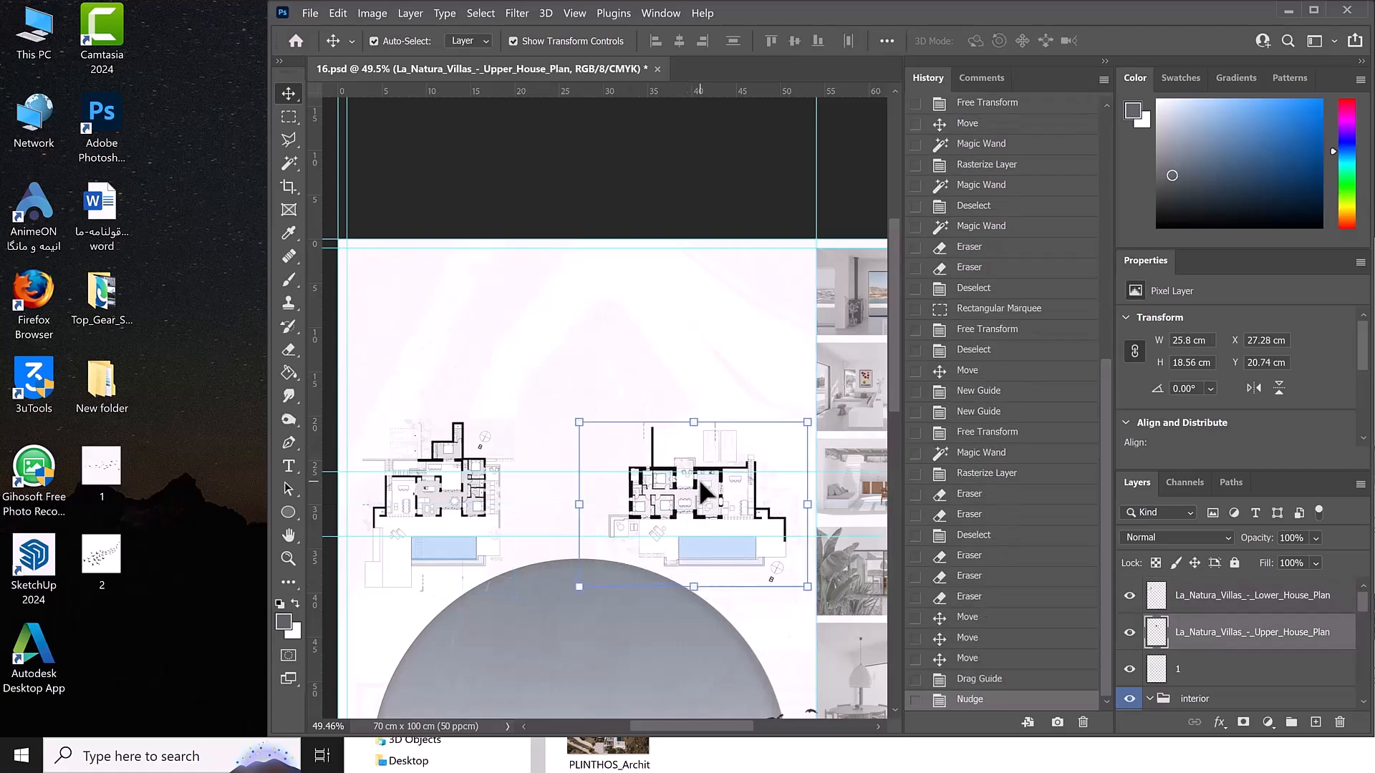
- Check the placement of both floor plans on the poster and save the document
scroll(700, 491, down, 6)
click(462, 325)
scroll(463, 325, up, 3)
click(462, 325)
click(620, 342)
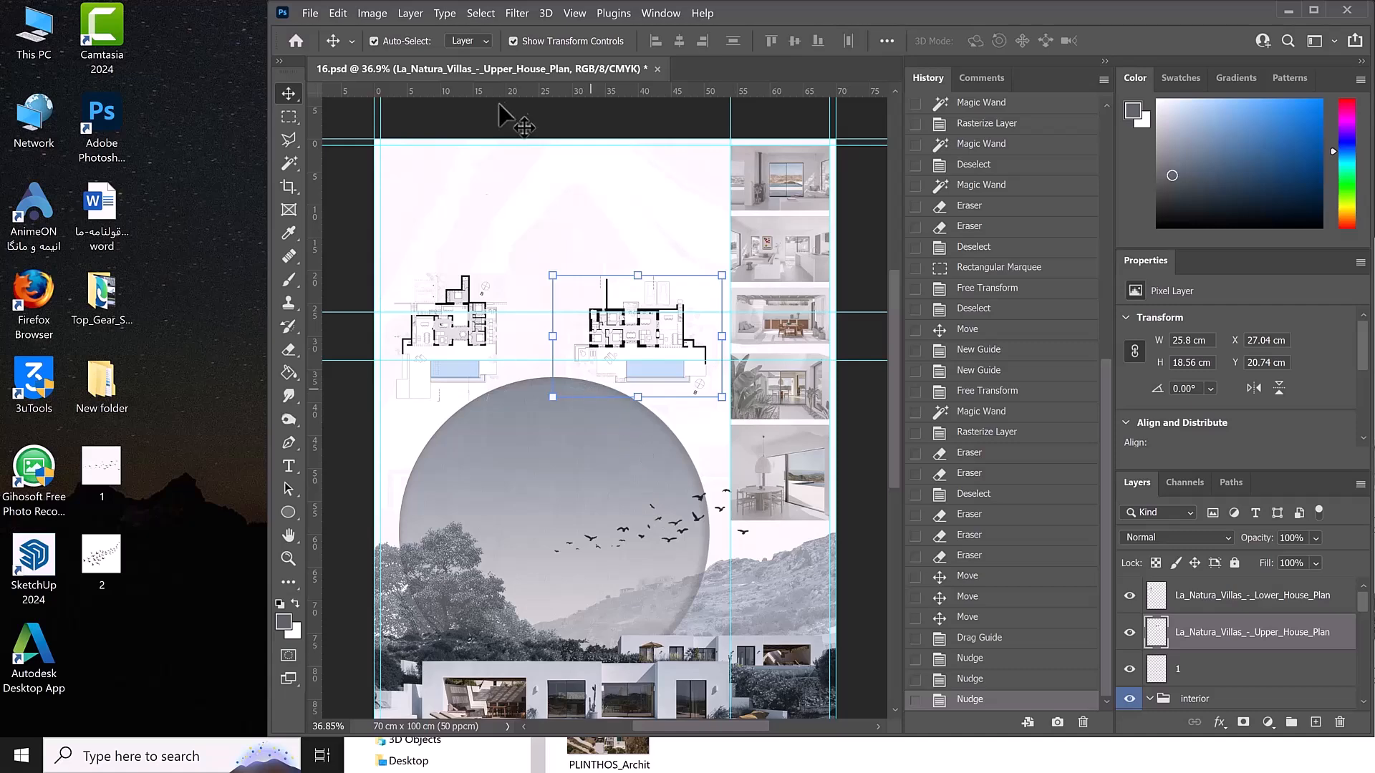
click(566, 300)
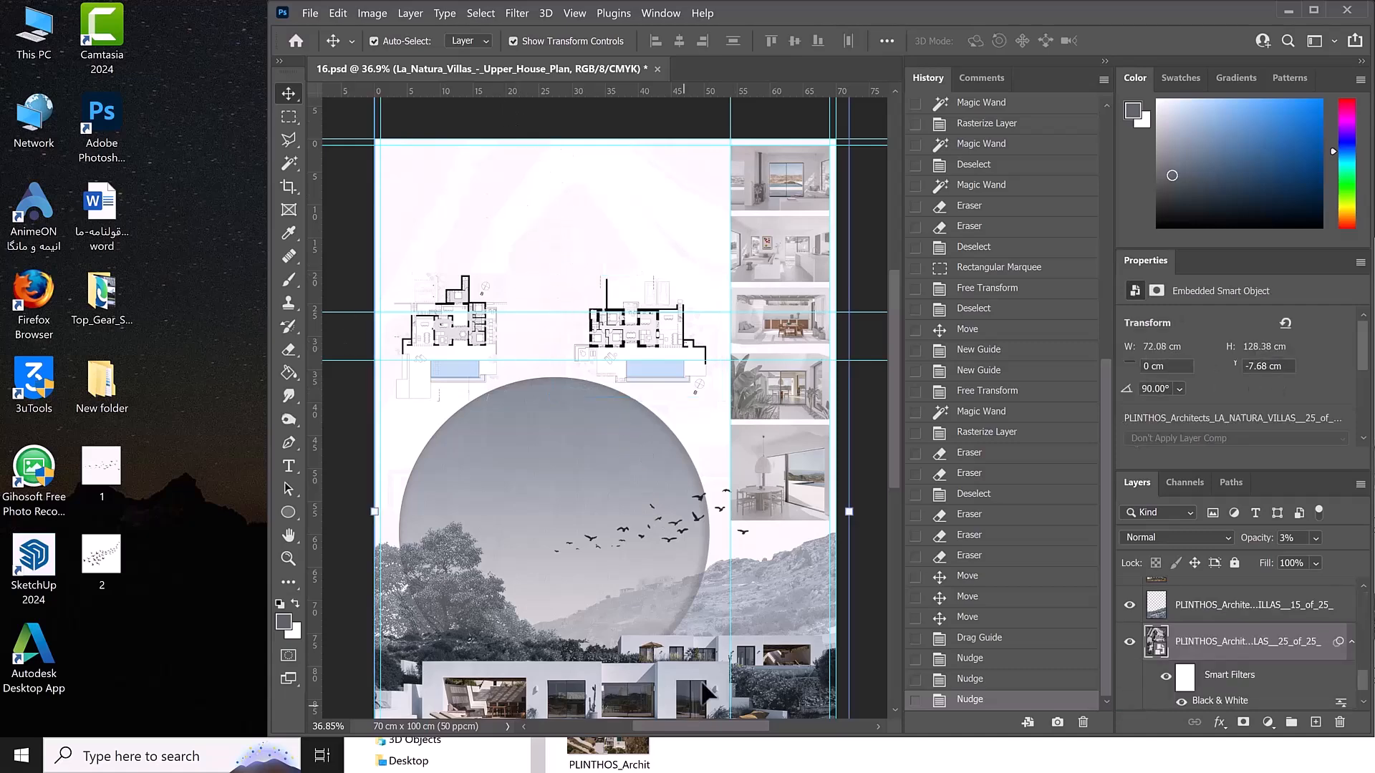
key(ctrl+s)
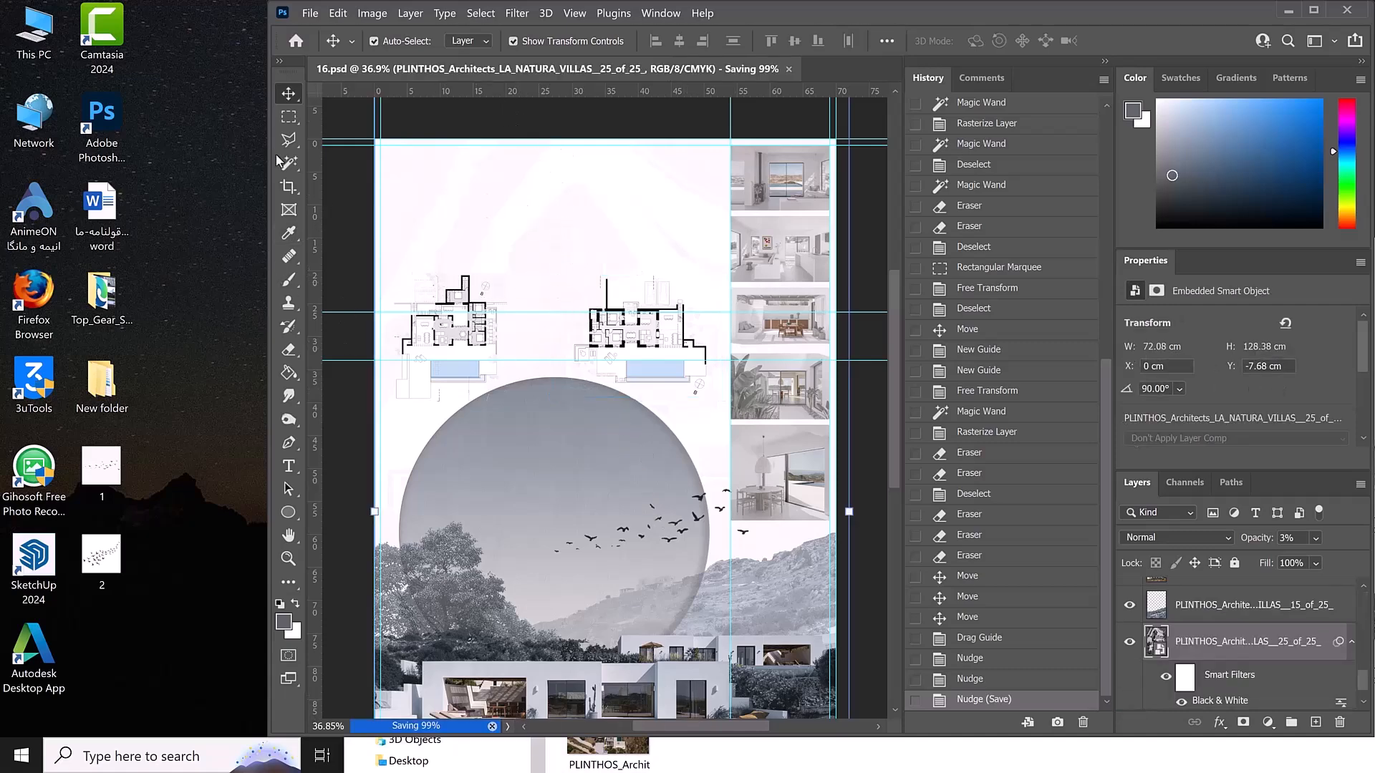
- Copy the folder name LA_NATURA_VILLAS in File Explorer and return to the poster
click(292, 466)
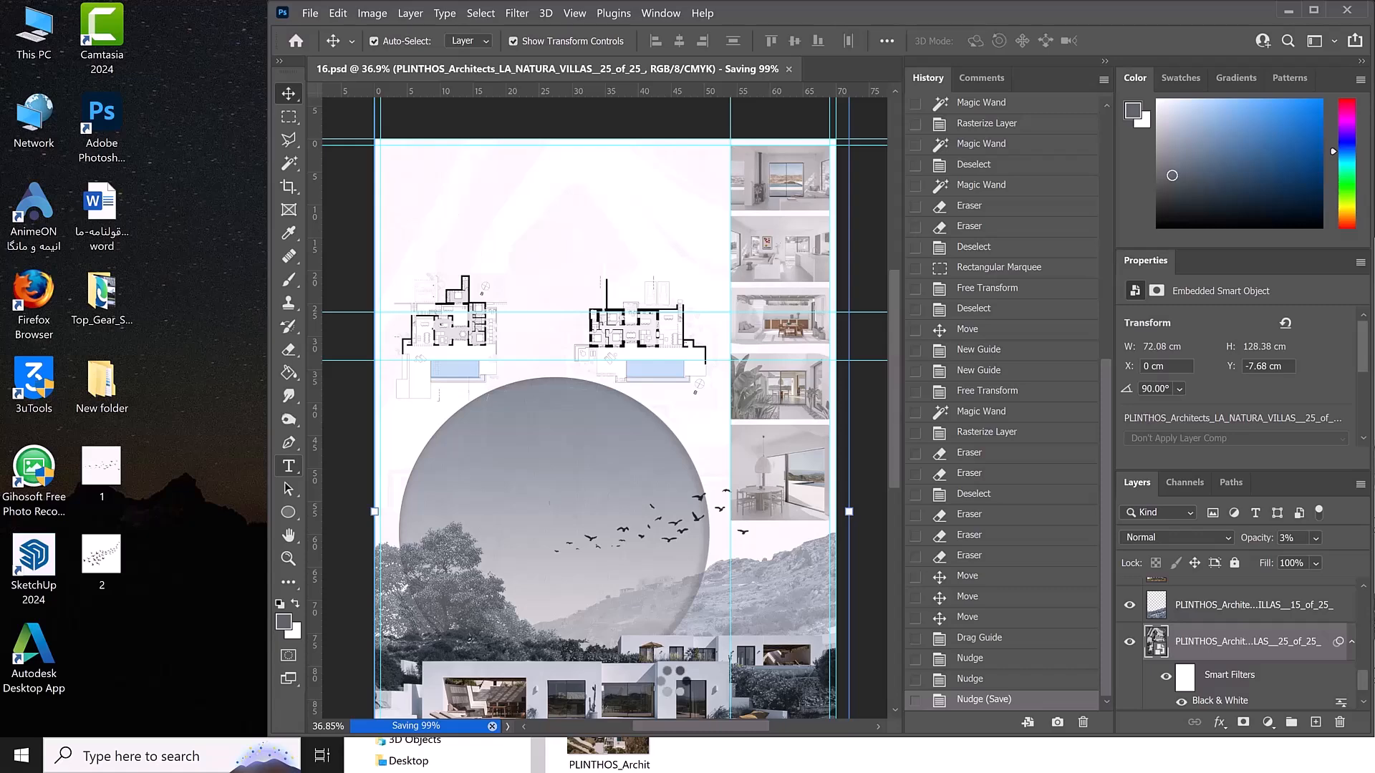
click(729, 764)
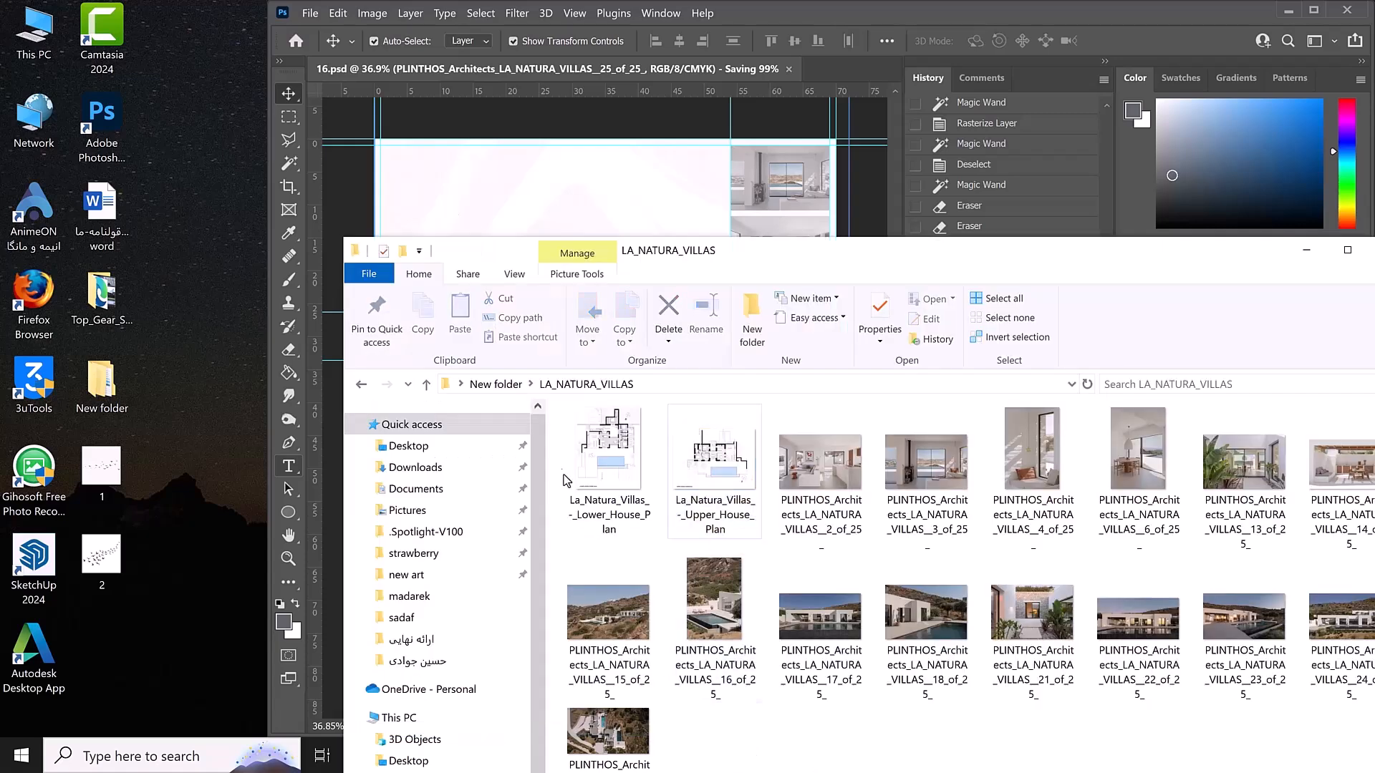
click(363, 389)
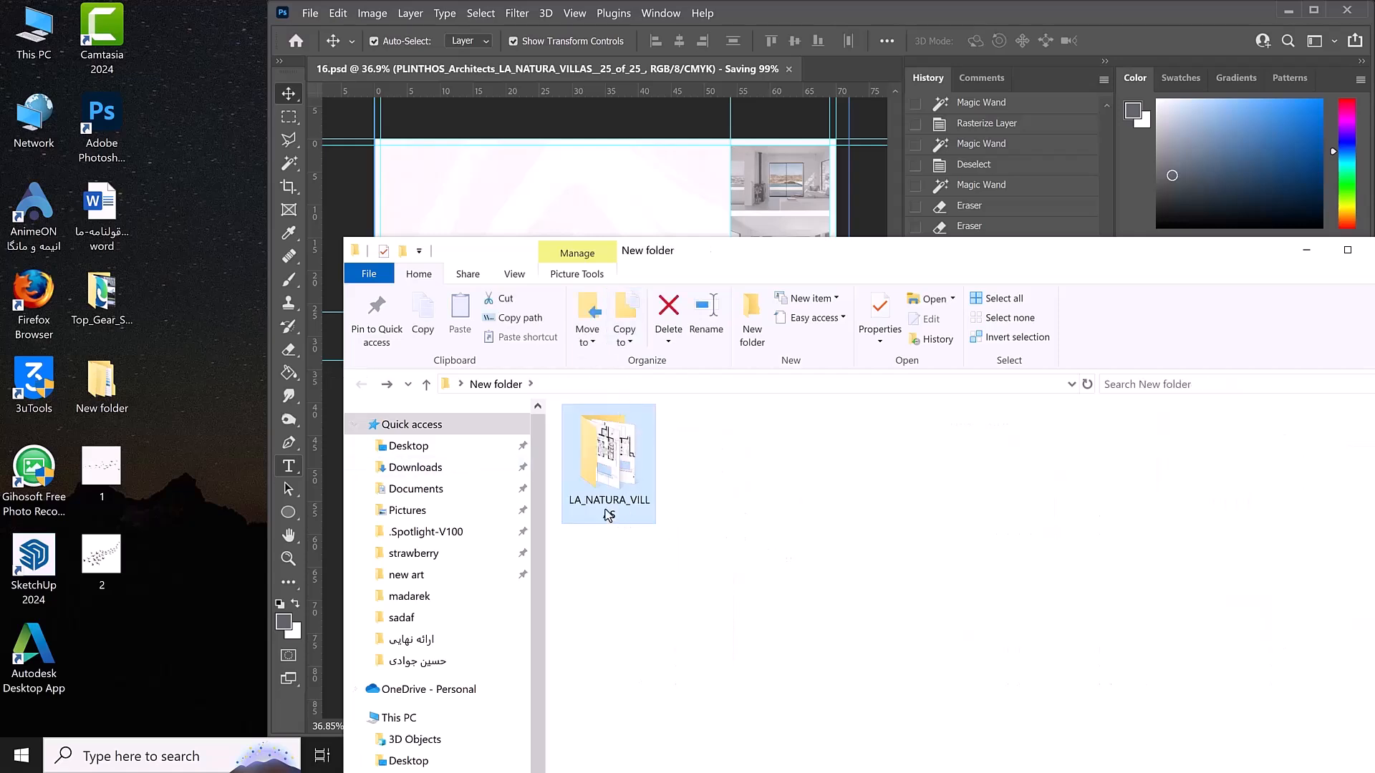
click(607, 517)
key(ctrl+c)
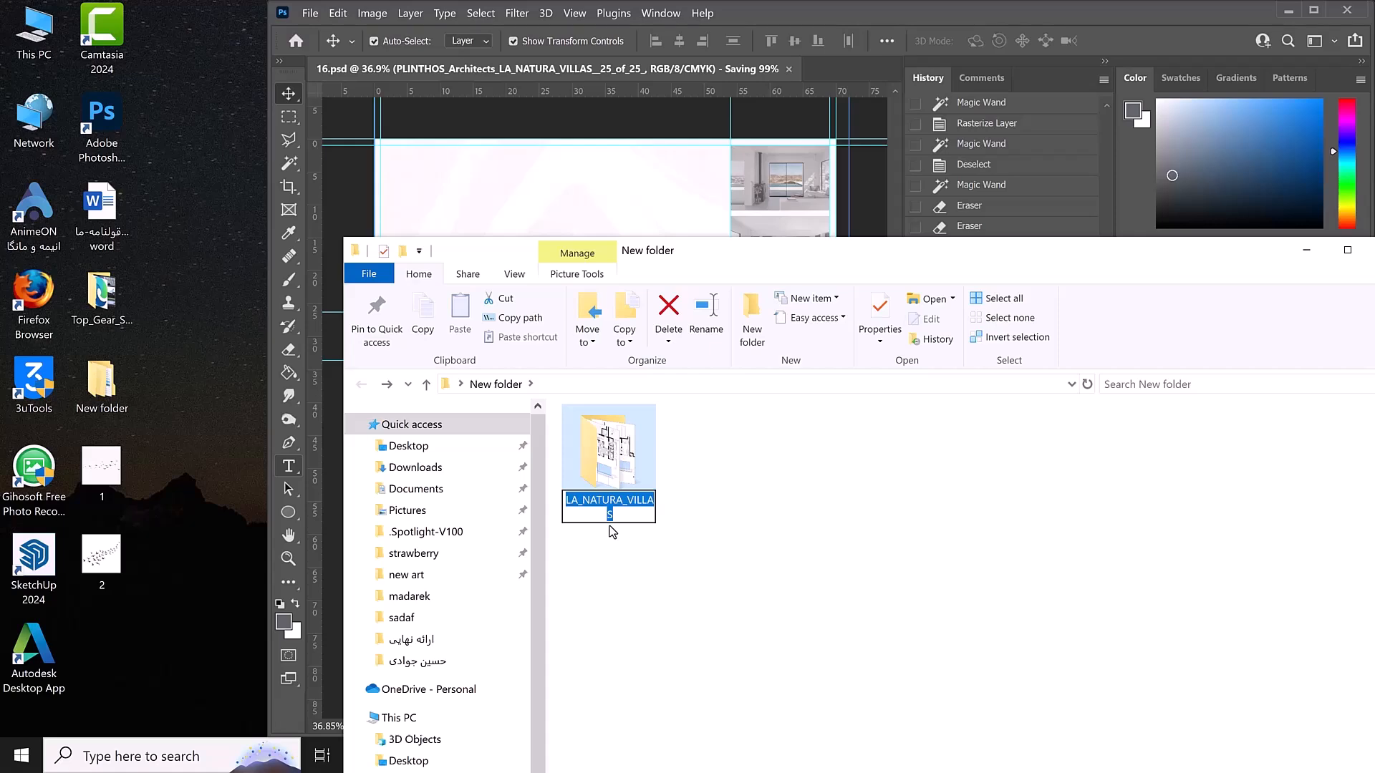
click(1304, 252)
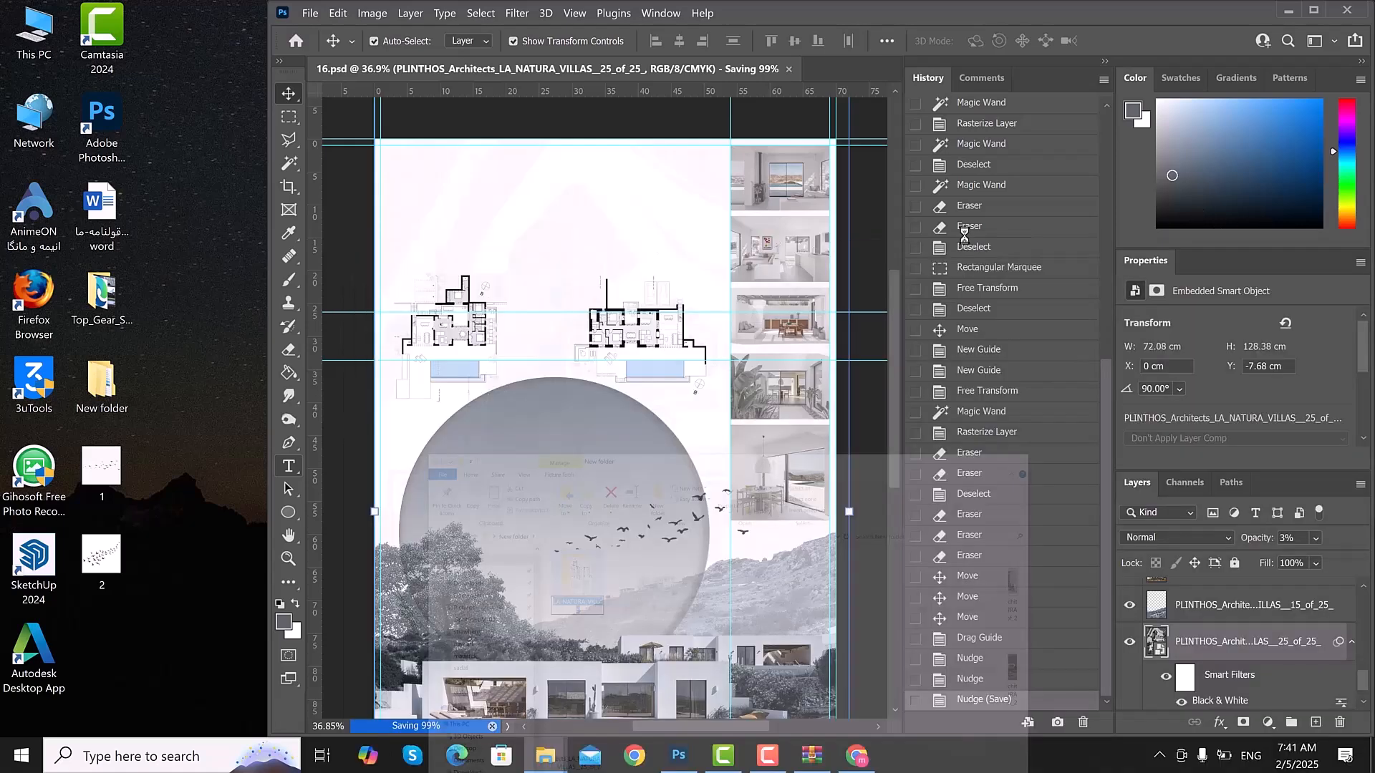
- Add a horizontal text line in the poster's upper-left area and move its layer to the top of the layer stack
key(t)
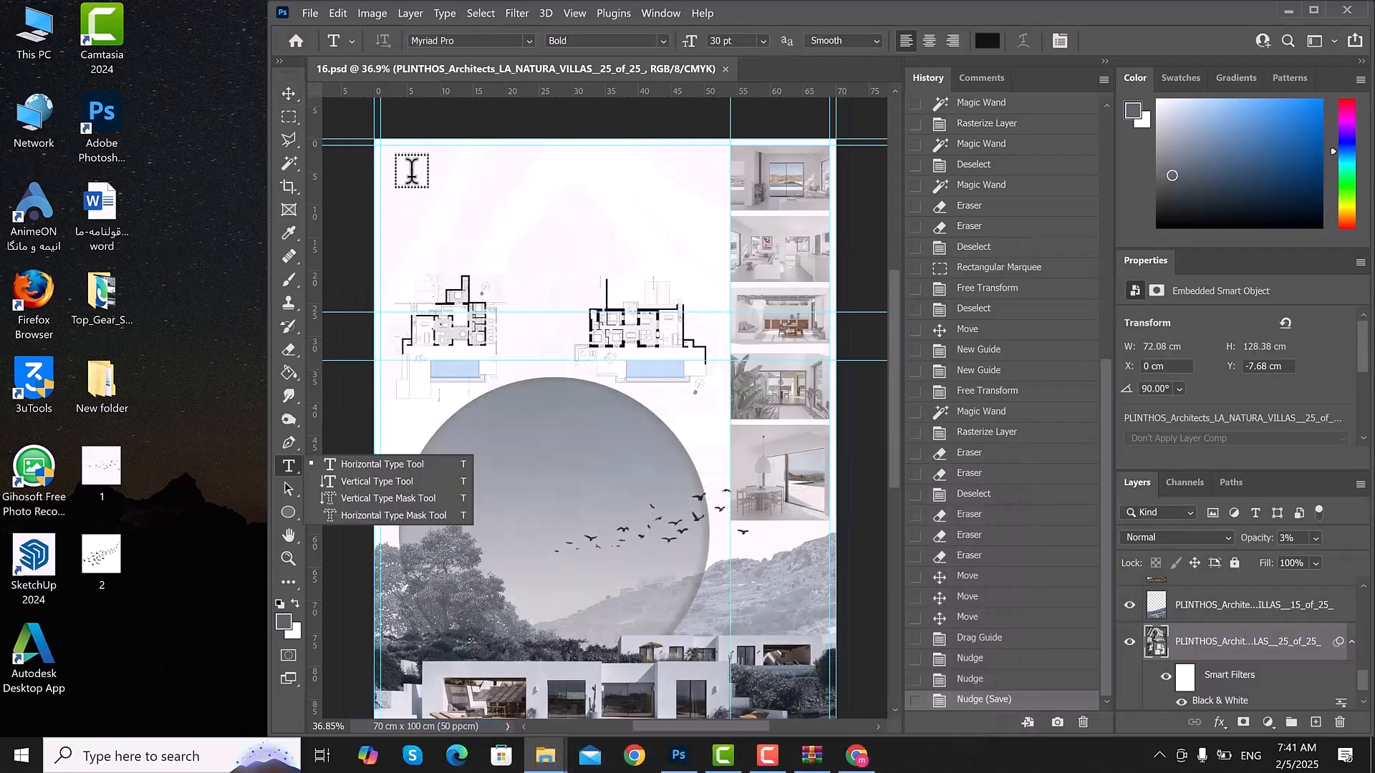
click(447, 240)
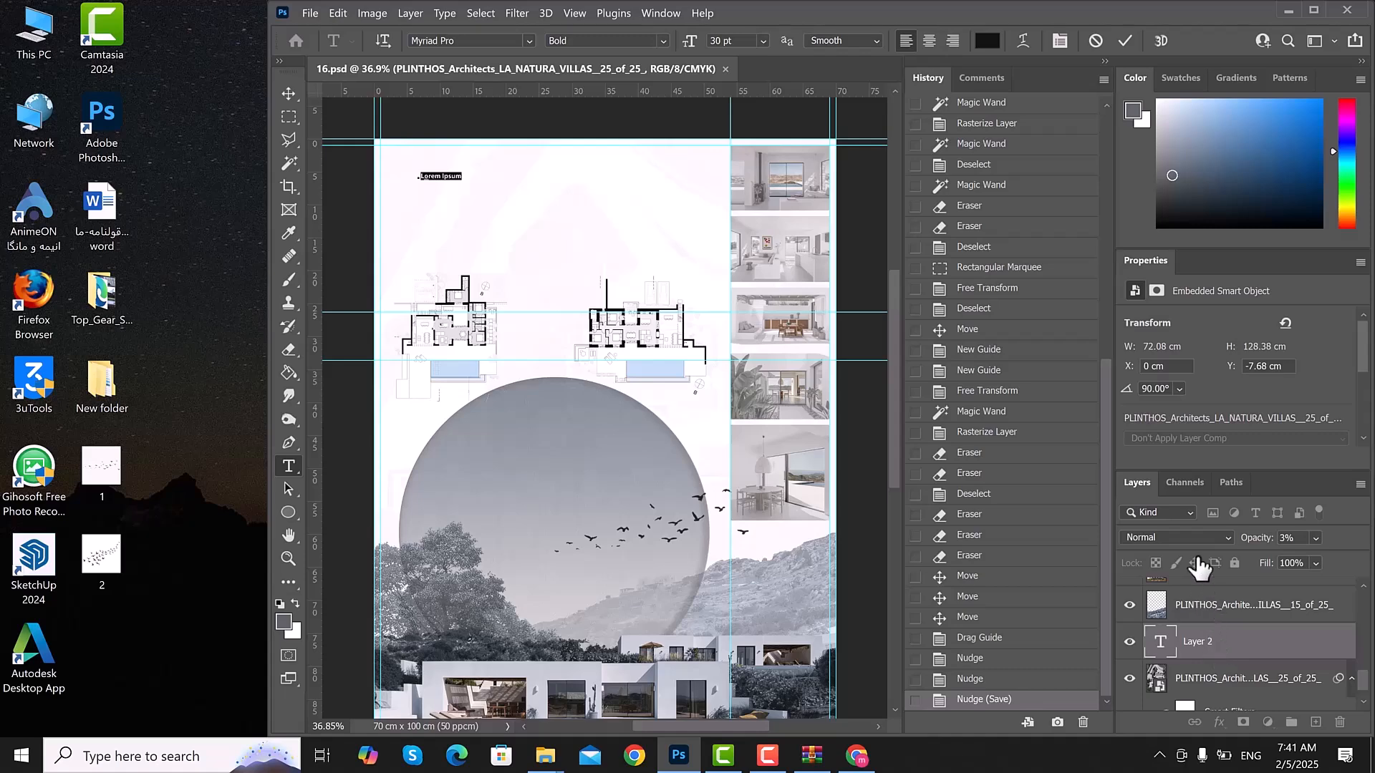
drag(1213, 643, 1234, 597)
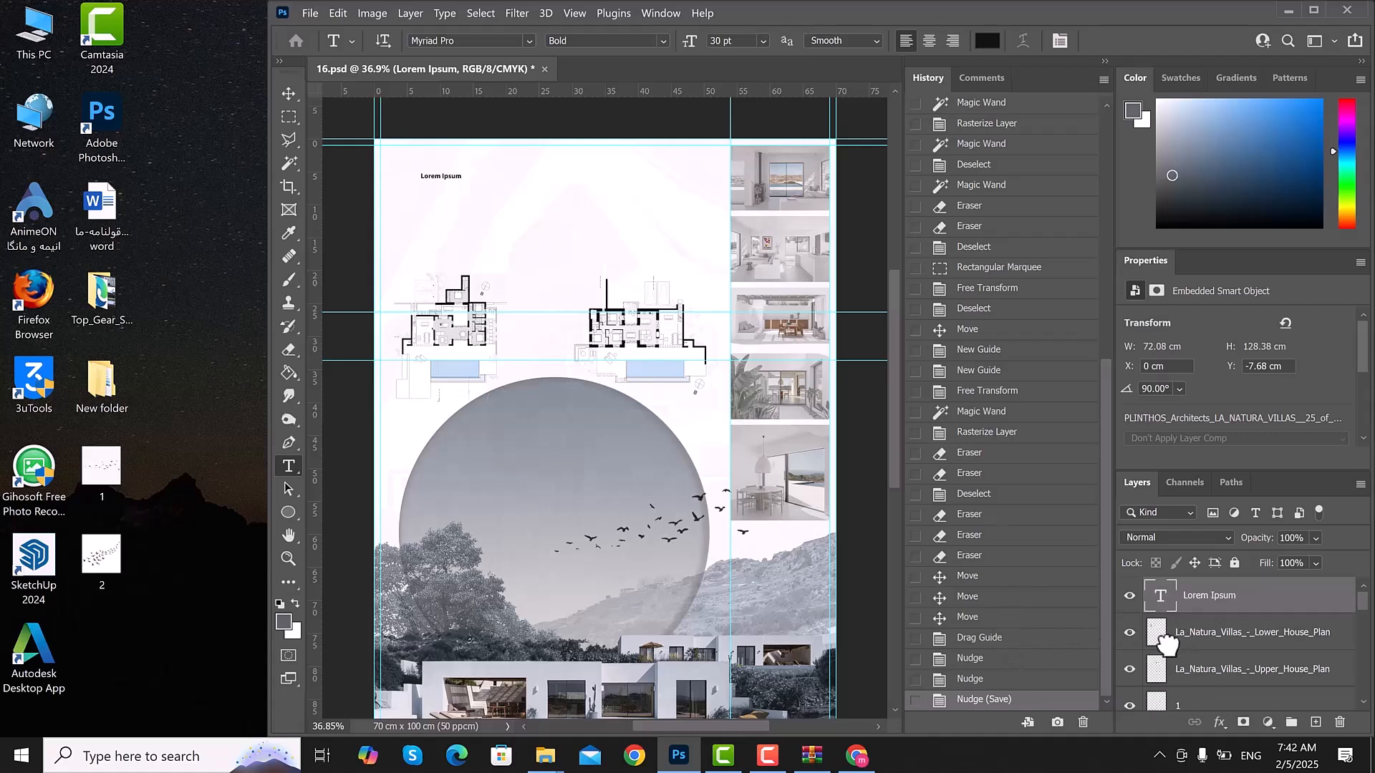
- Replace the placeholder text Lorem Ipsum in the poster's upper-left area with the copied title LA_NATURA_VILLAS
click(1226, 601)
click(288, 95)
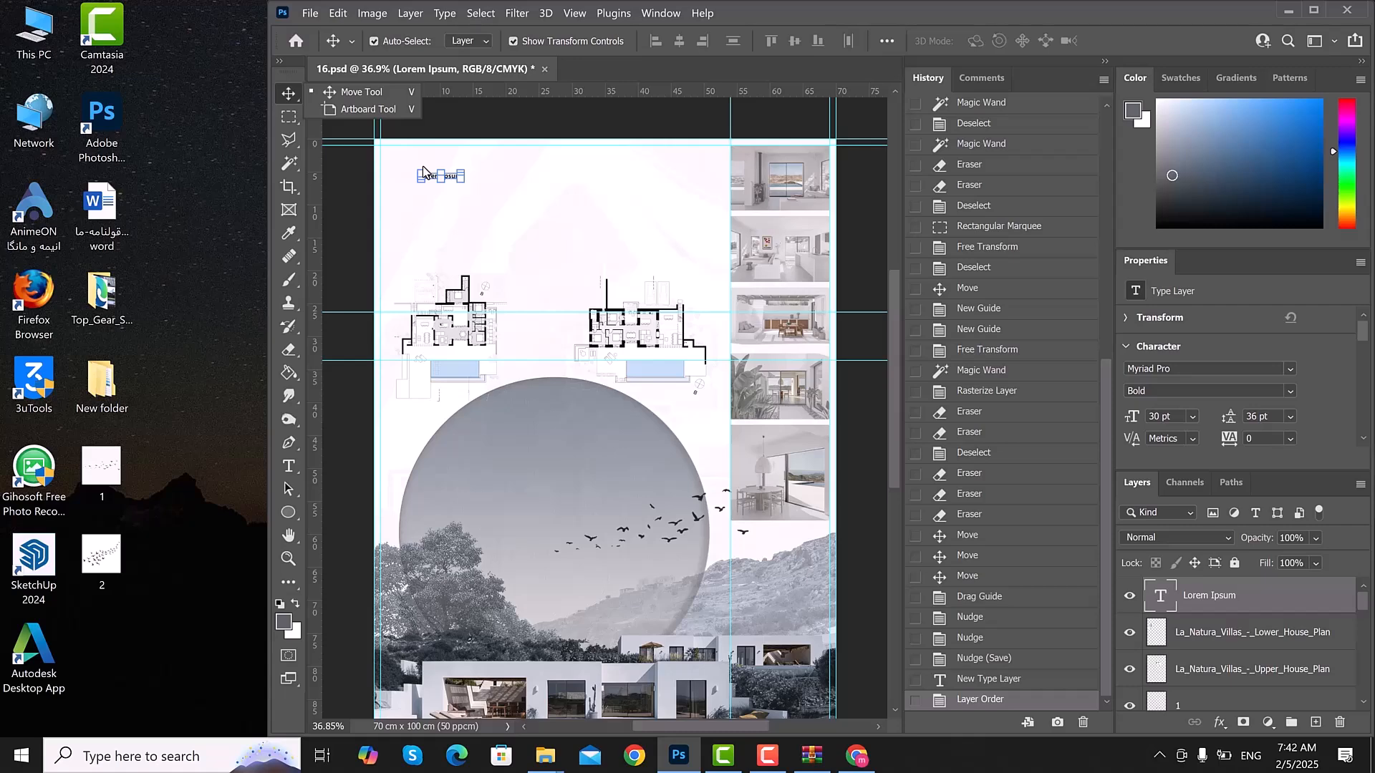
scroll(423, 172, up, 3)
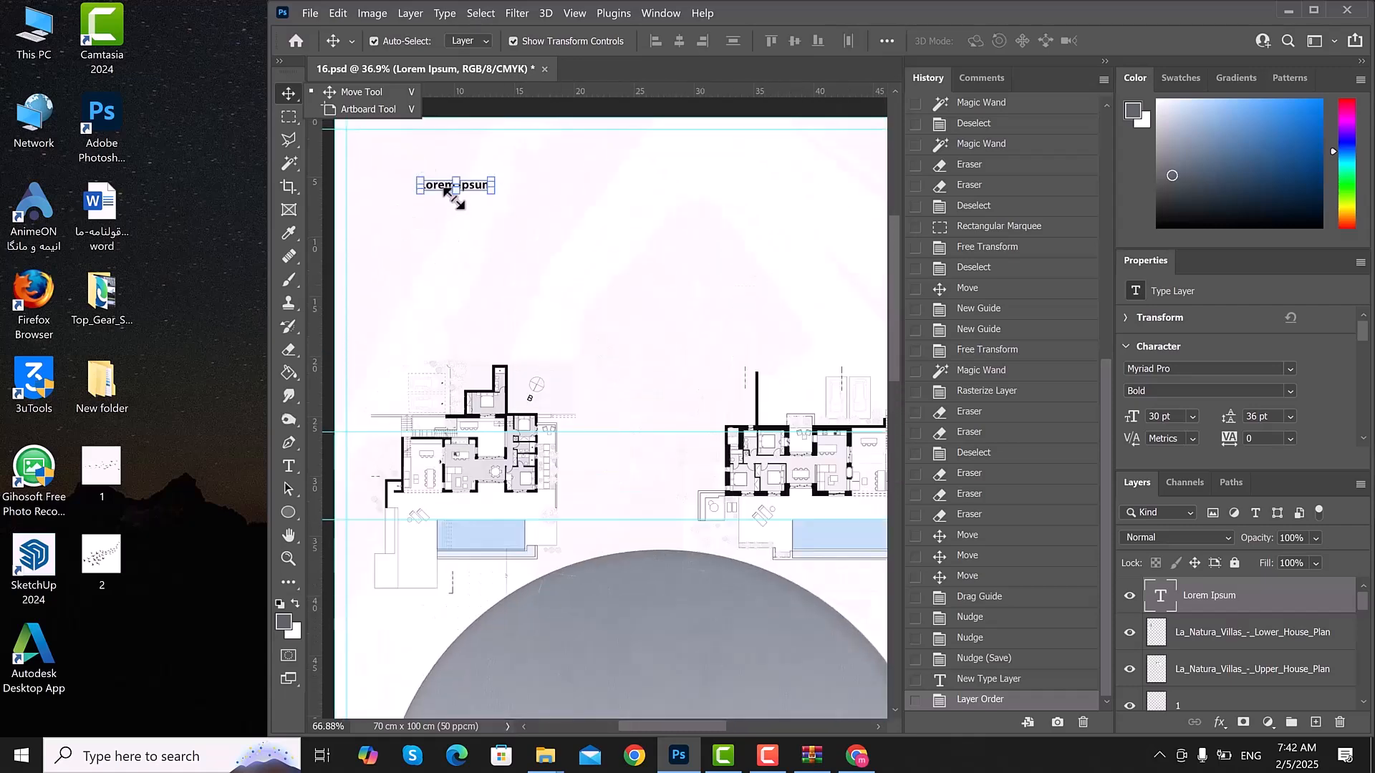
scroll(458, 212, up, 2)
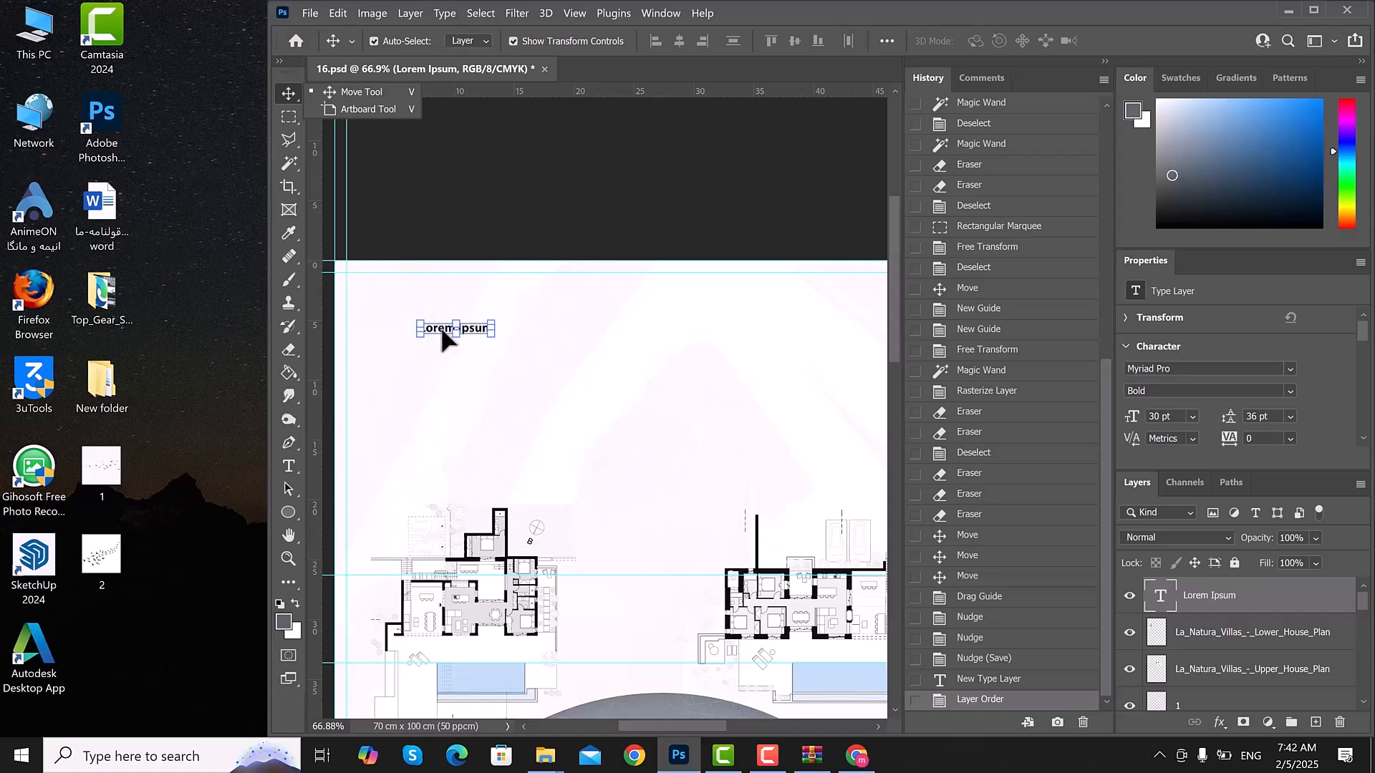
double_click(442, 329)
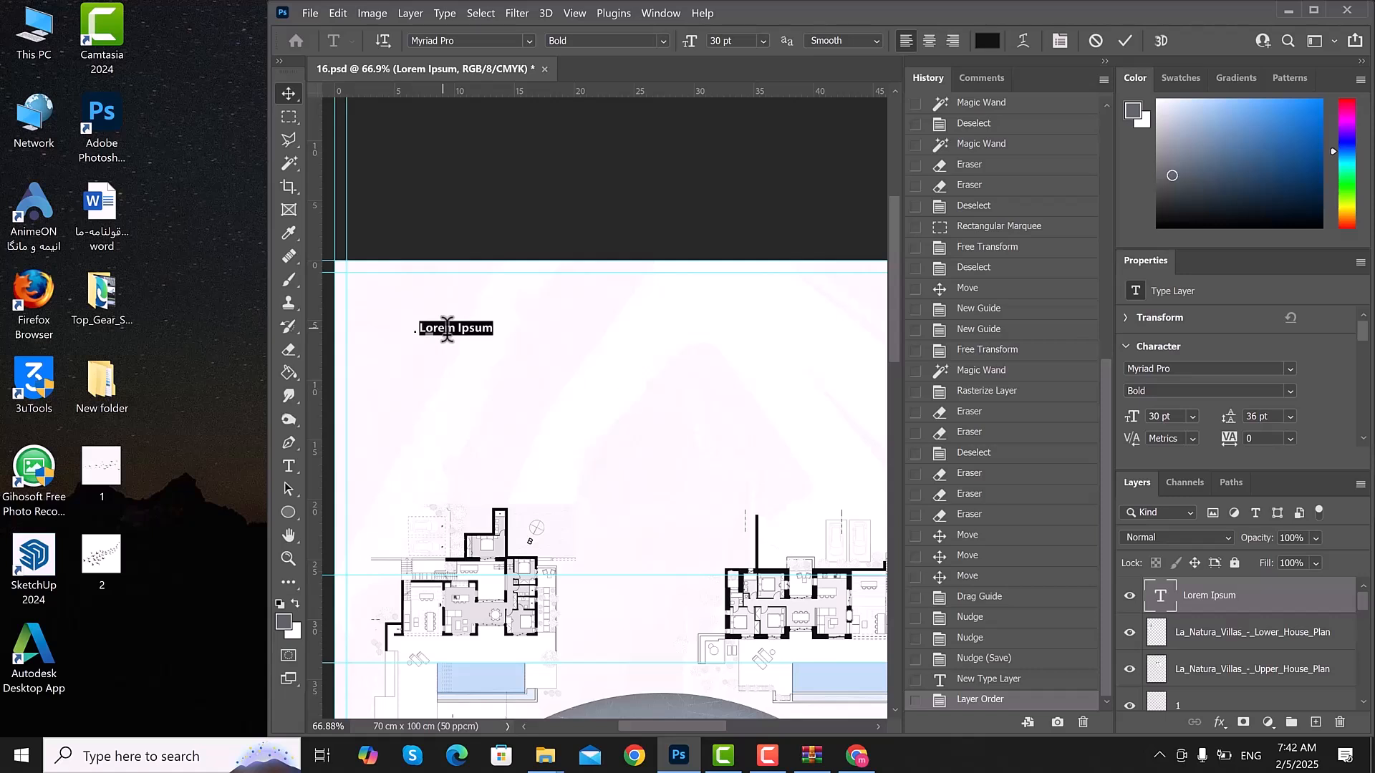
key(Left)
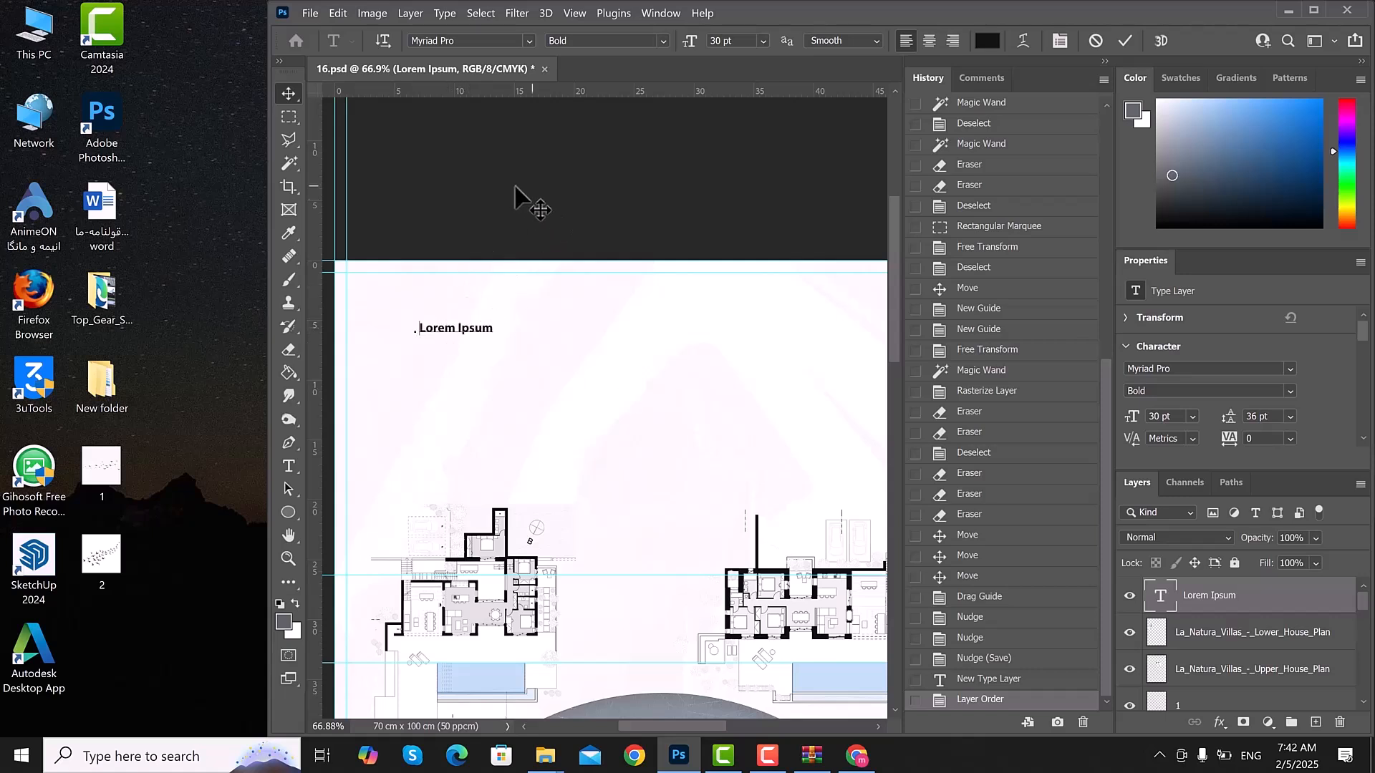
key(ctrl+a)
key(ctrl+v)
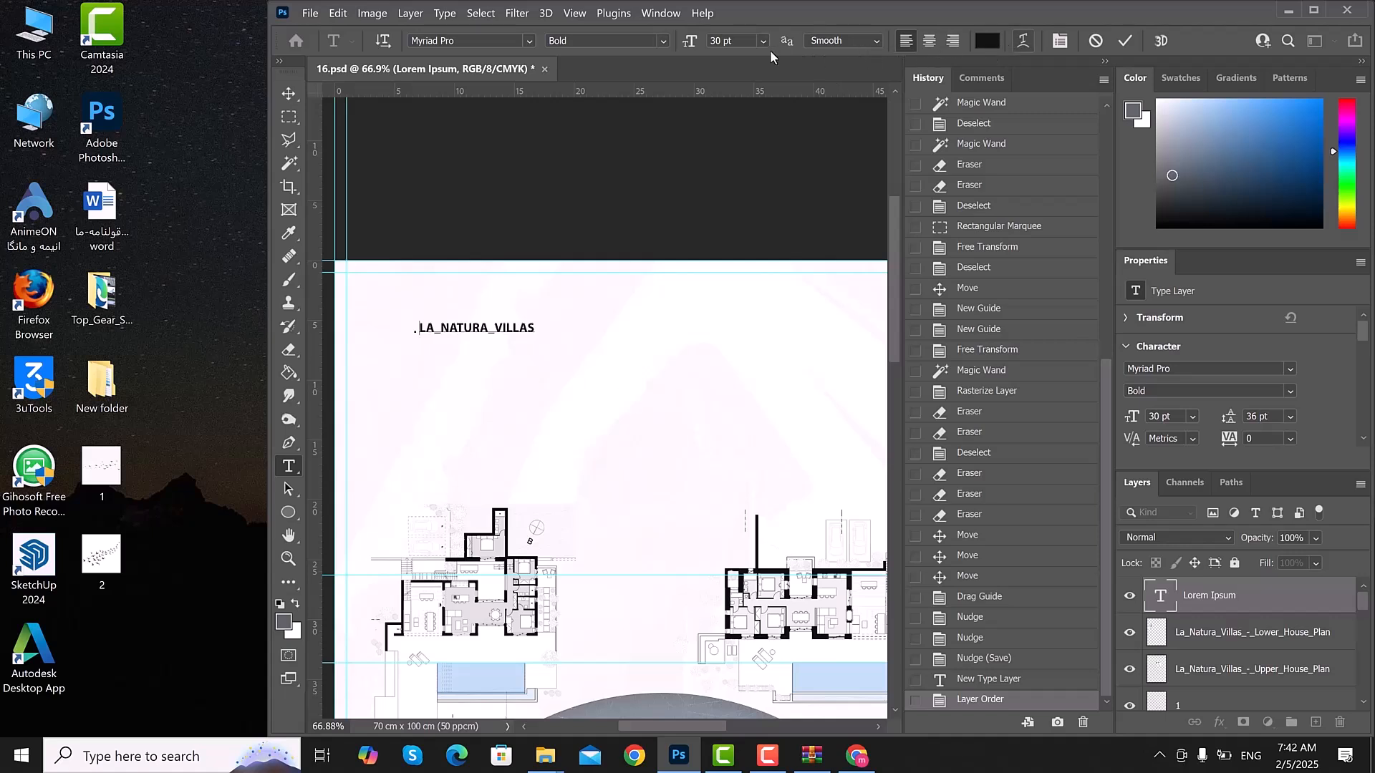
- Select the title text and set its size to 100 pt
double_click(459, 320)
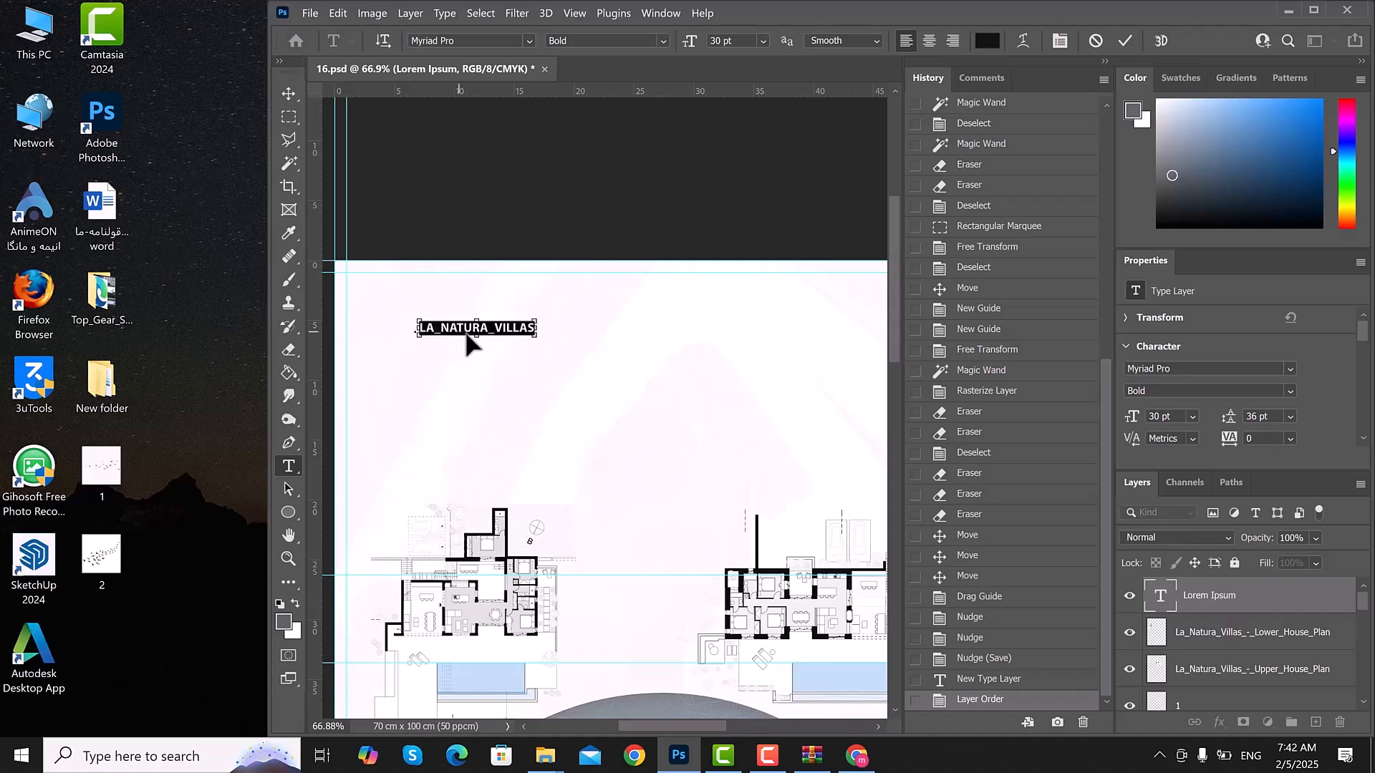
click(876, 40)
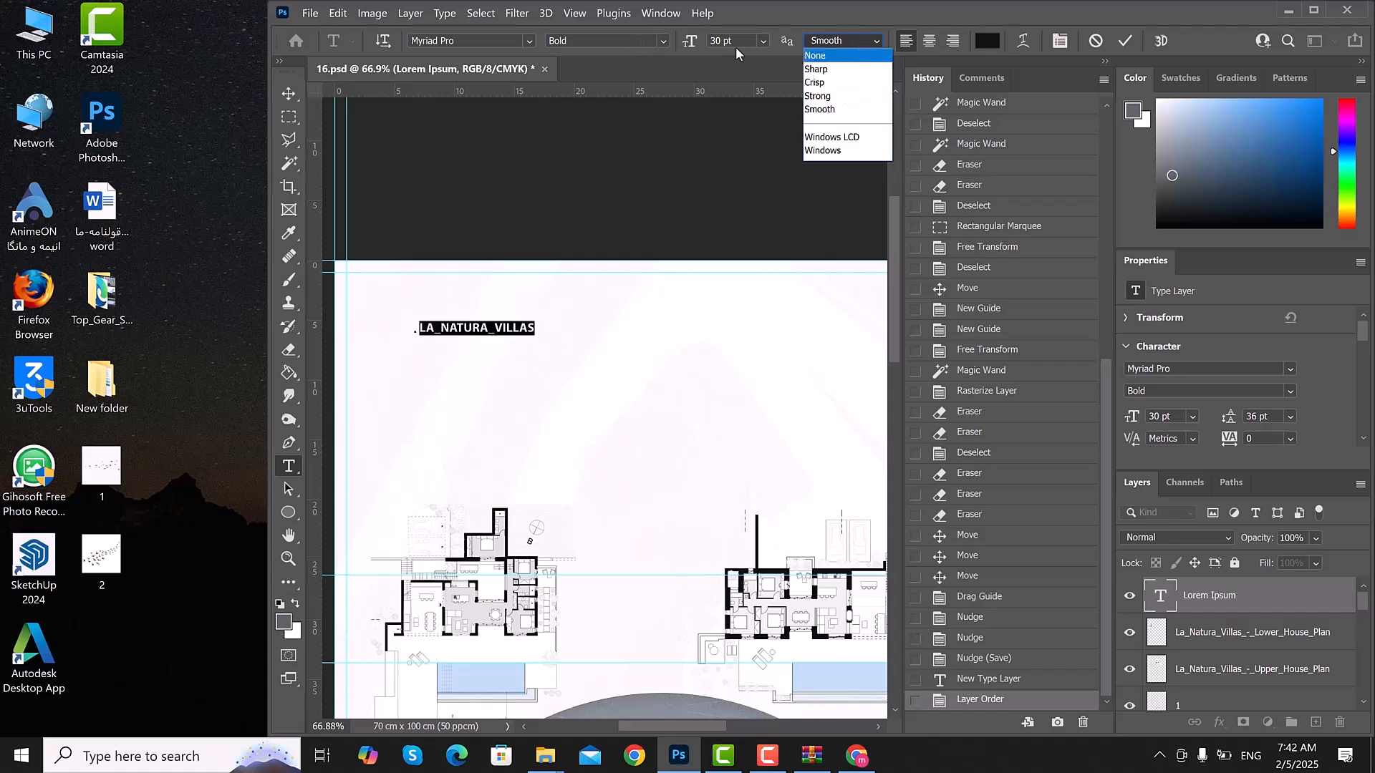
click(766, 42)
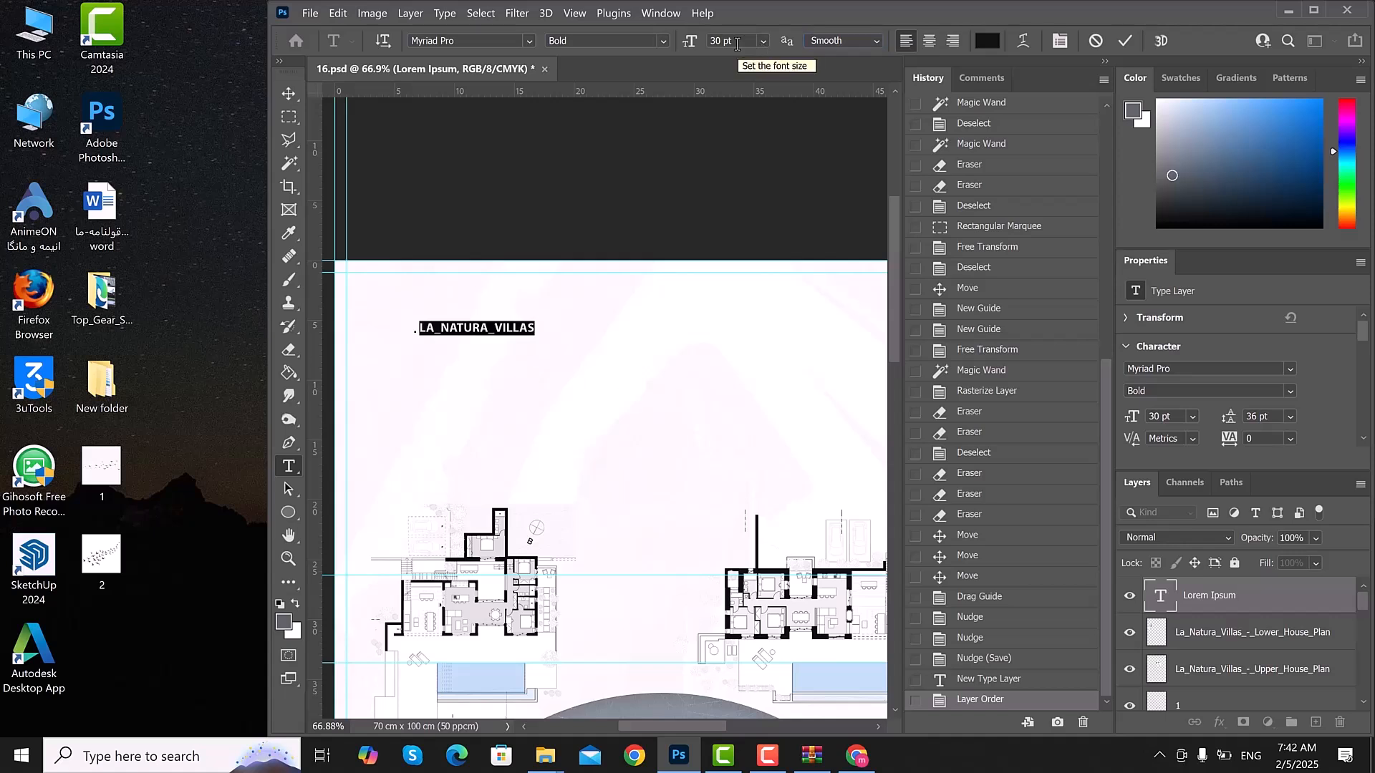
click(737, 44)
text(100)
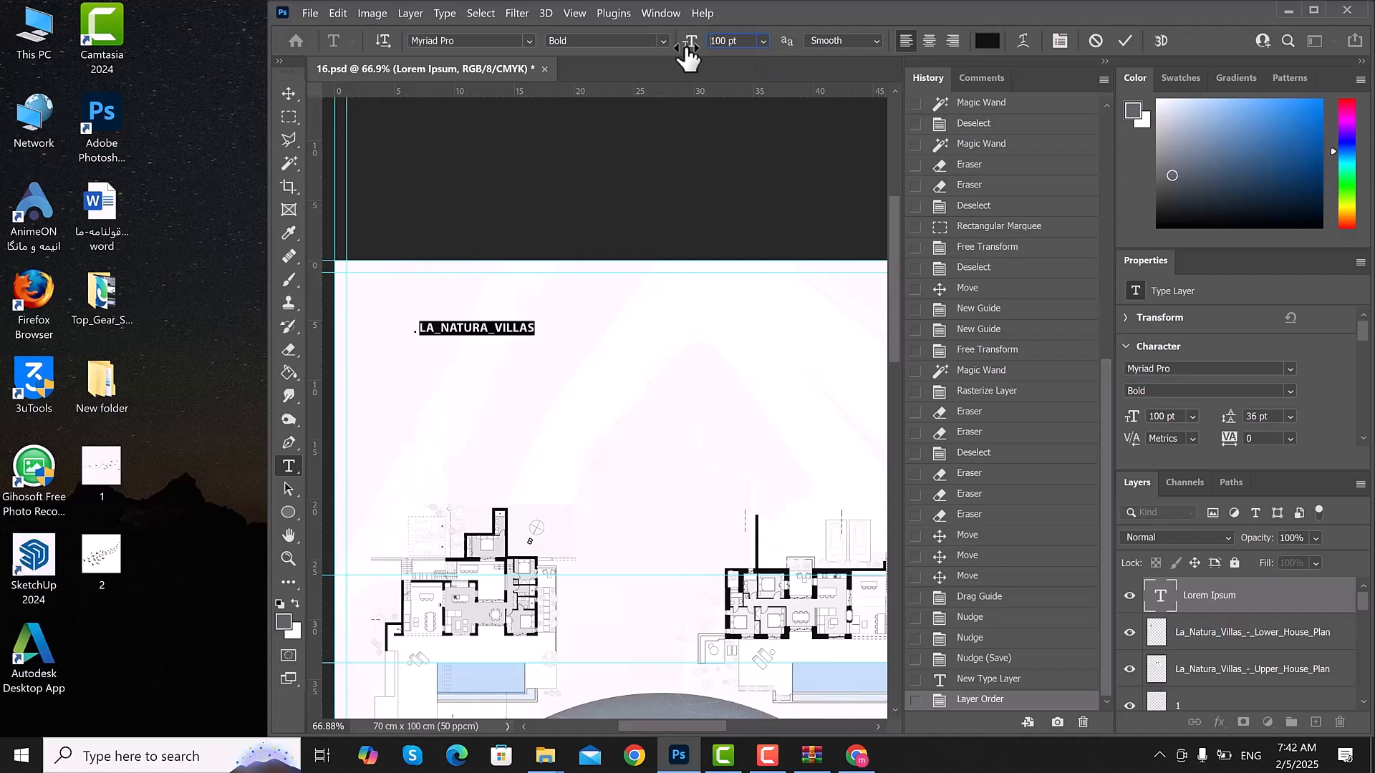
key(Return)
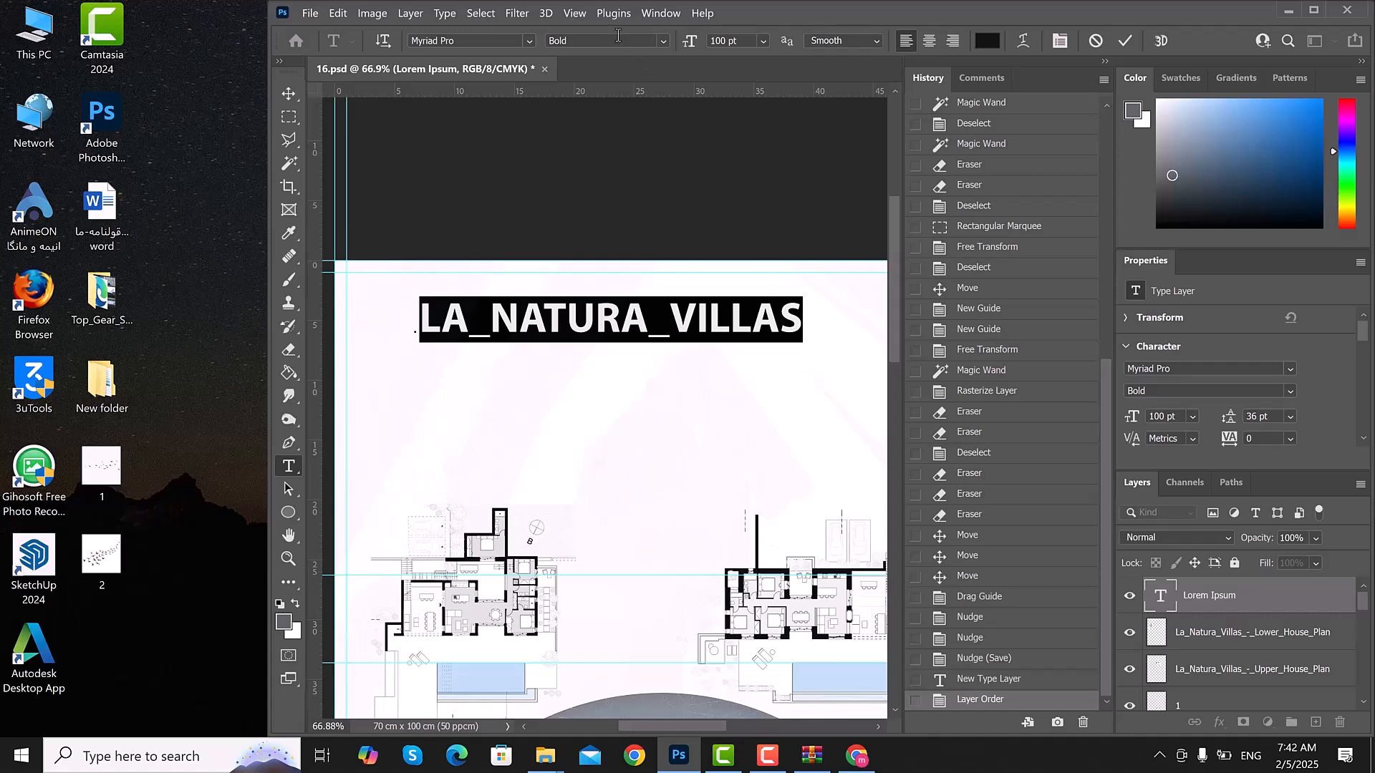
- Maximize the program window and change the selected title's font to Sakkal Majalla
click(499, 41)
click(531, 40)
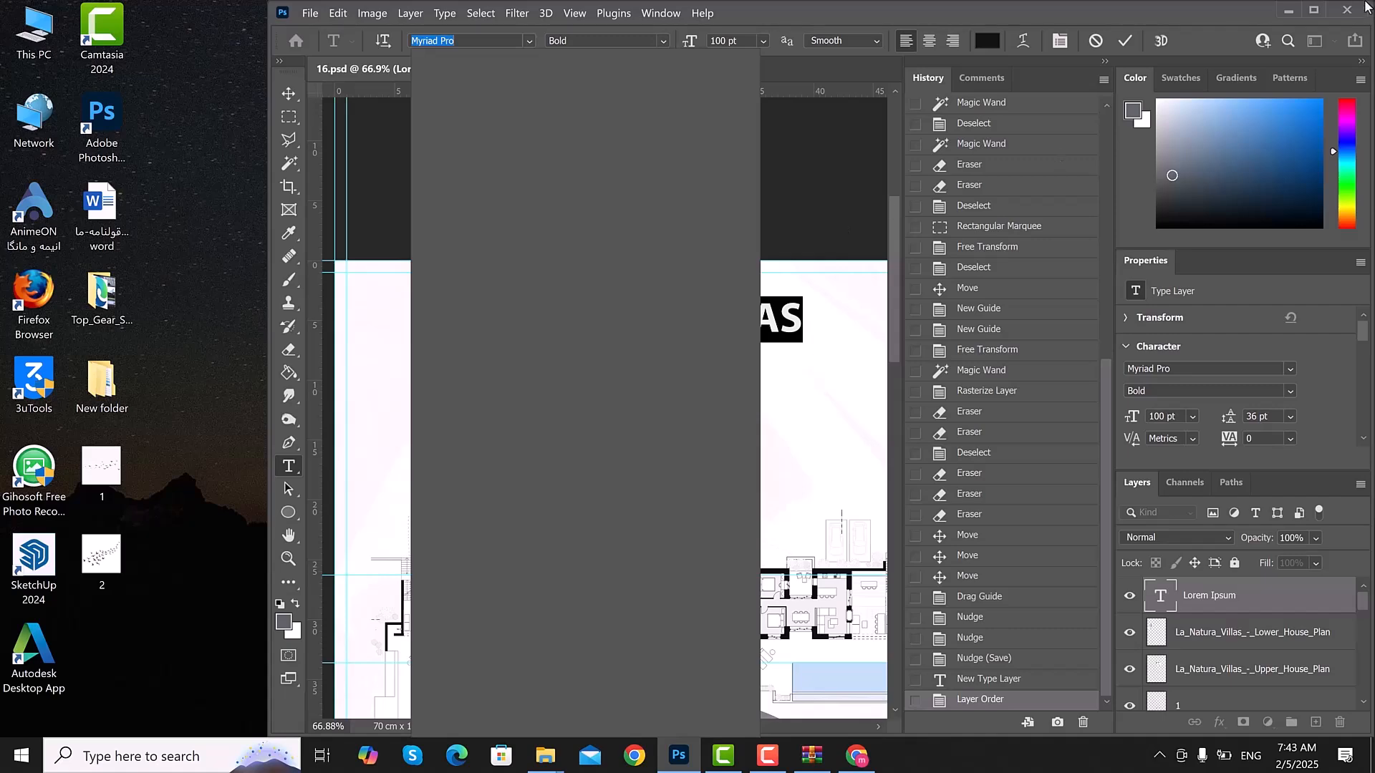
click(863, 183)
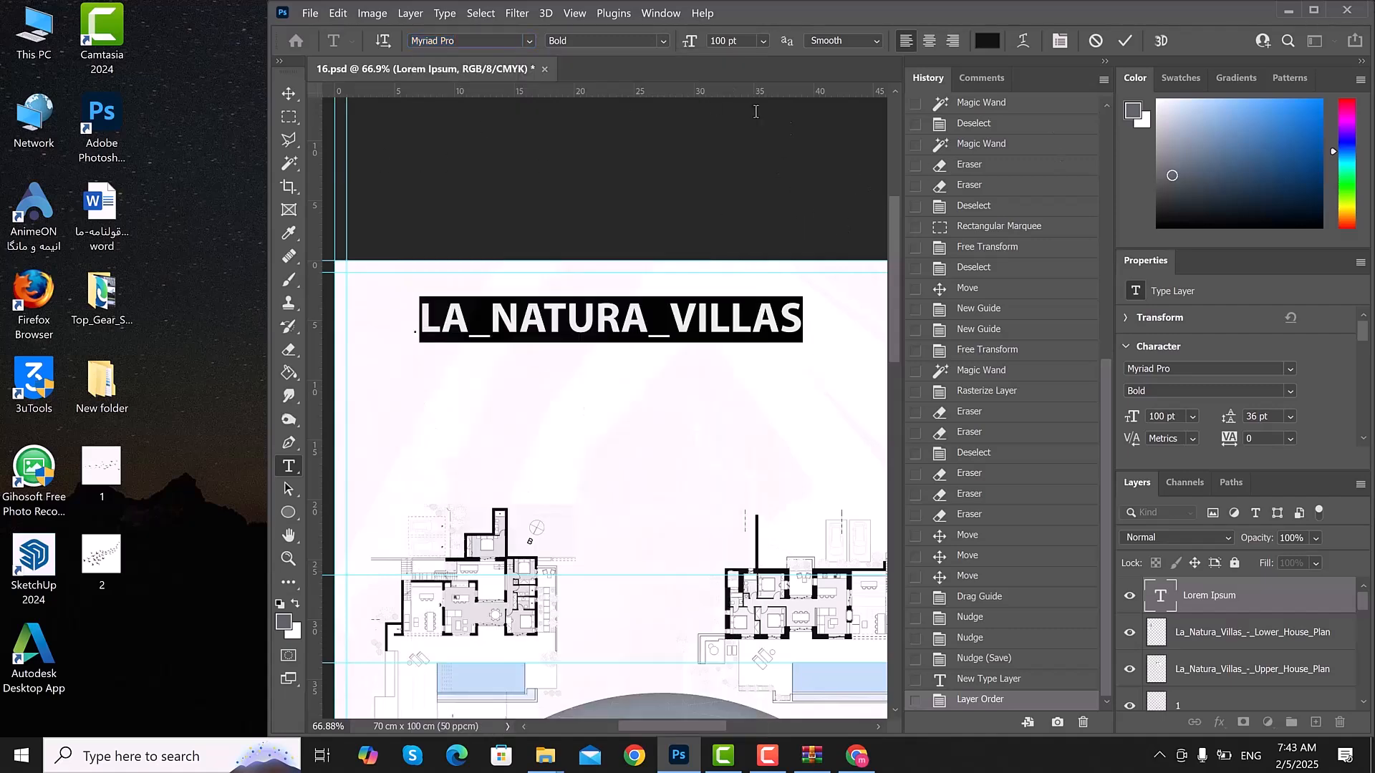
click(1315, 12)
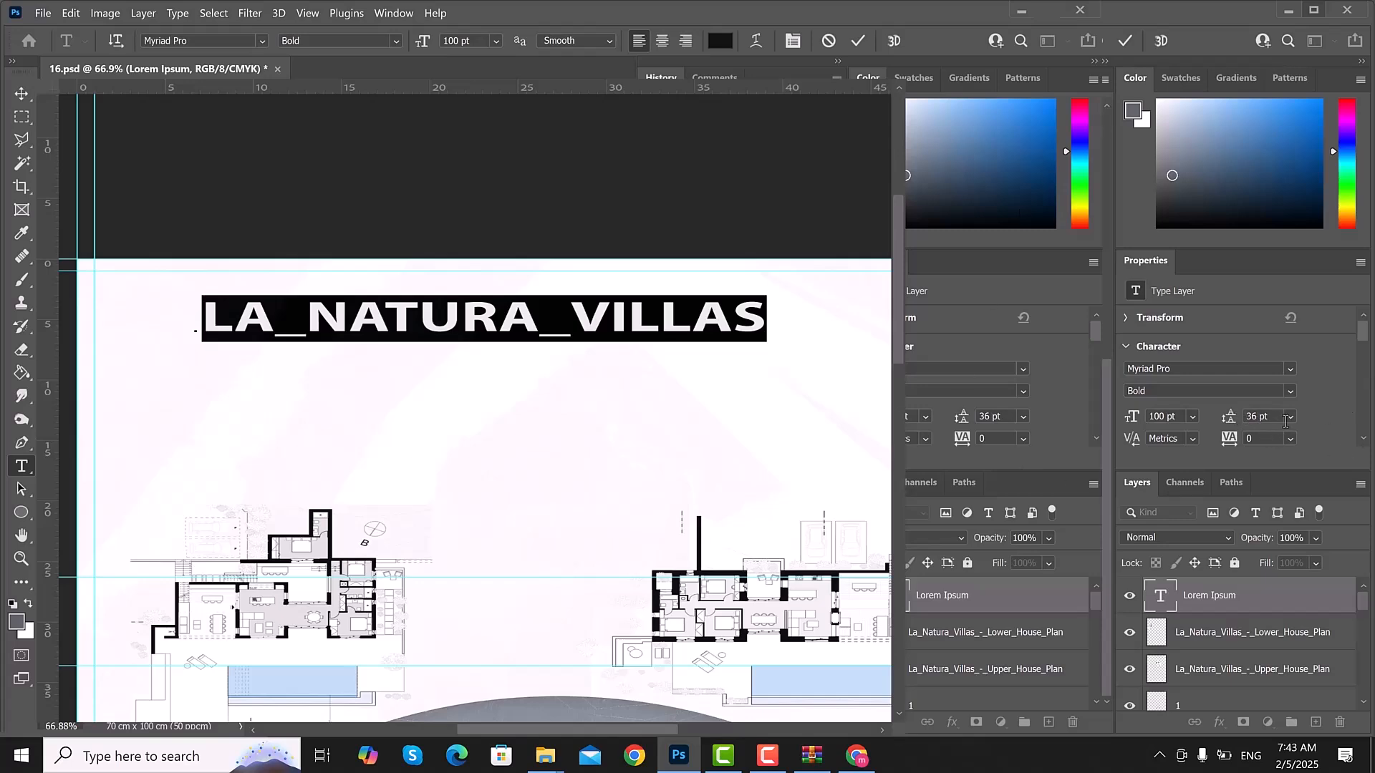
click(1293, 373)
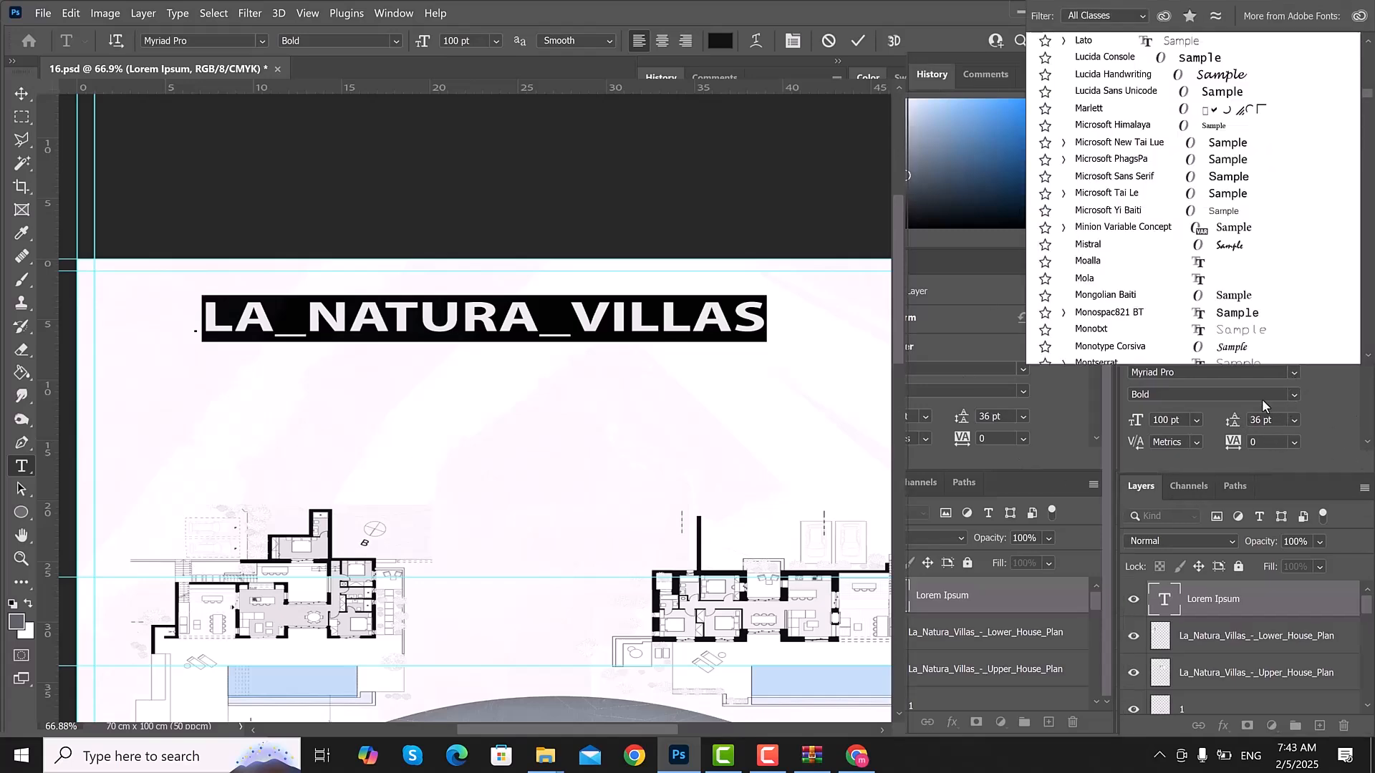
scroll(1182, 275, down, 4)
scroll(1183, 279, down, 1)
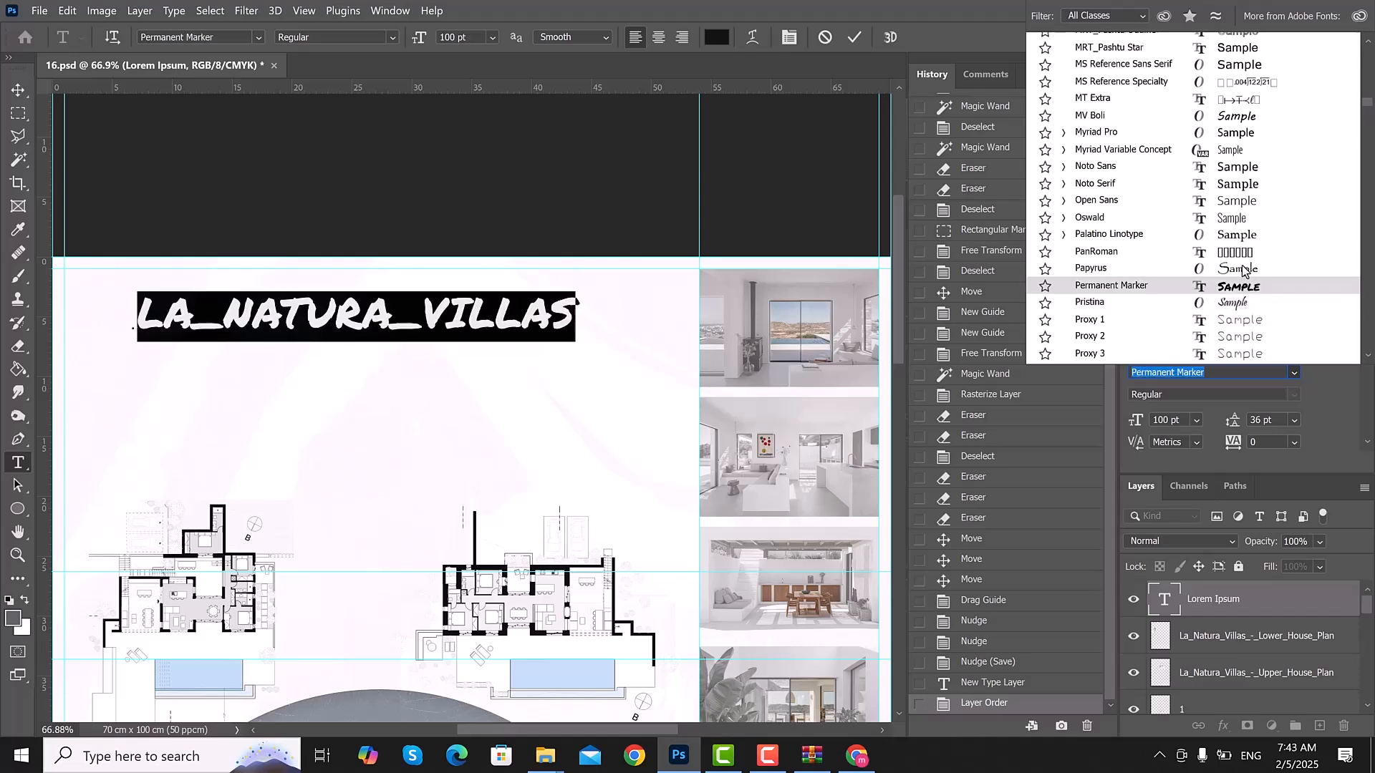
scroll(1237, 276, down, 4)
scroll(1231, 247, down, 6)
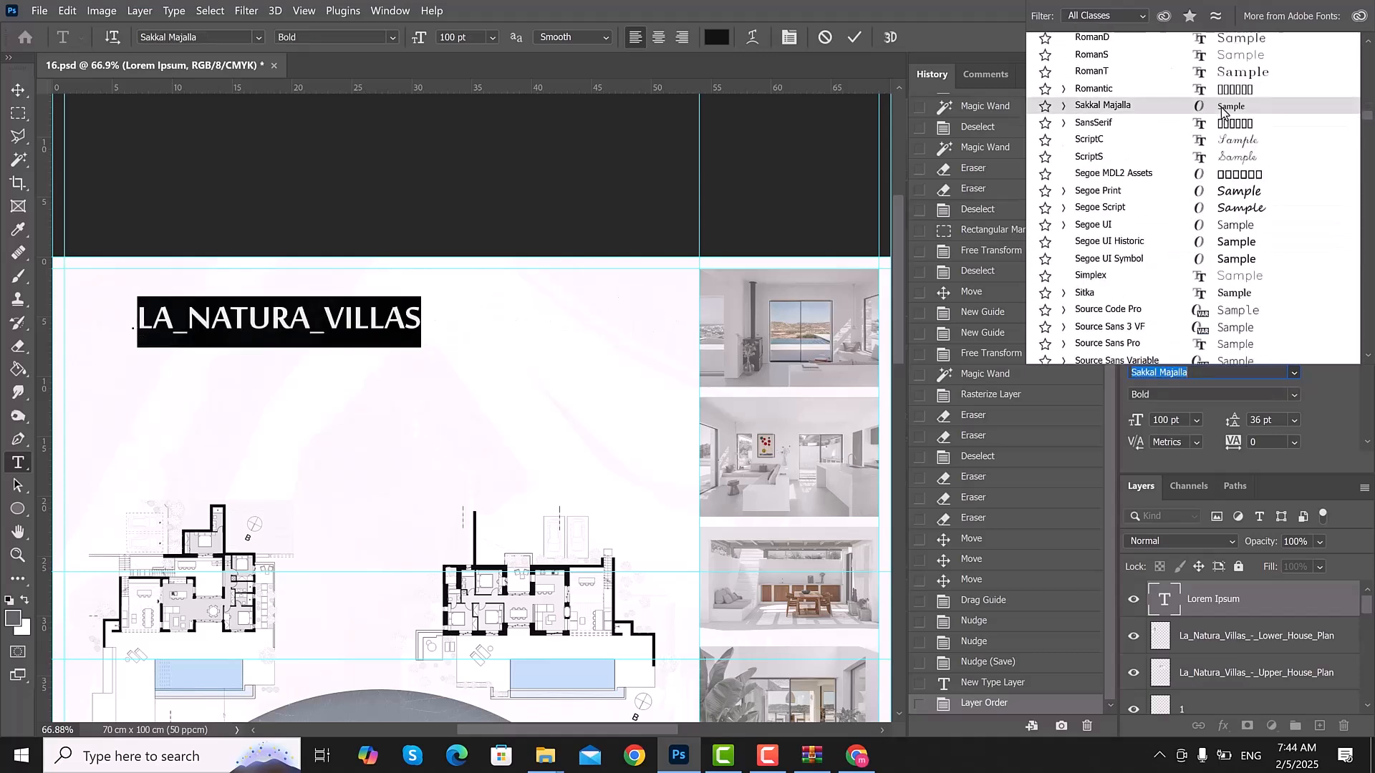
click(1228, 107)
- Set the title's text size to 200 pt and commit the text edit
double_click(461, 38)
text(200)
key(ctrl+Return)
- Move the title to just above the floor plans and add a horizontal guide along the top of its letters
scroll(371, 371, left, 1)
drag(581, 331, 503, 320)
drag(651, 301, 682, 439)
drag(773, 86, 790, 396)
- Select the whole title text and colour it dark brown 533c28, starting from a tone sampled from the villa image
scroll(458, 436, up, 5)
double_click(451, 480)
click(682, 403)
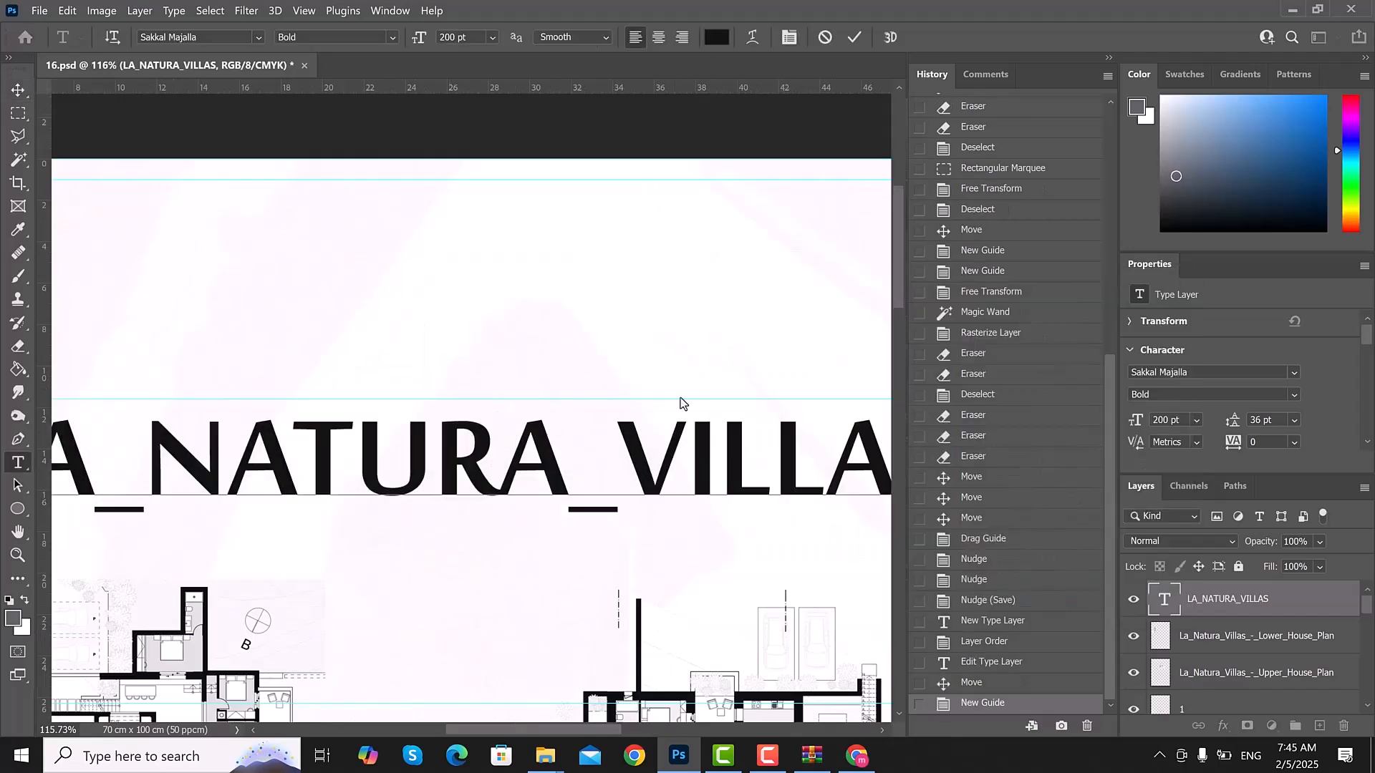
key(ctrl+a)
scroll(685, 404, down, 4)
scroll(687, 412, down, 2)
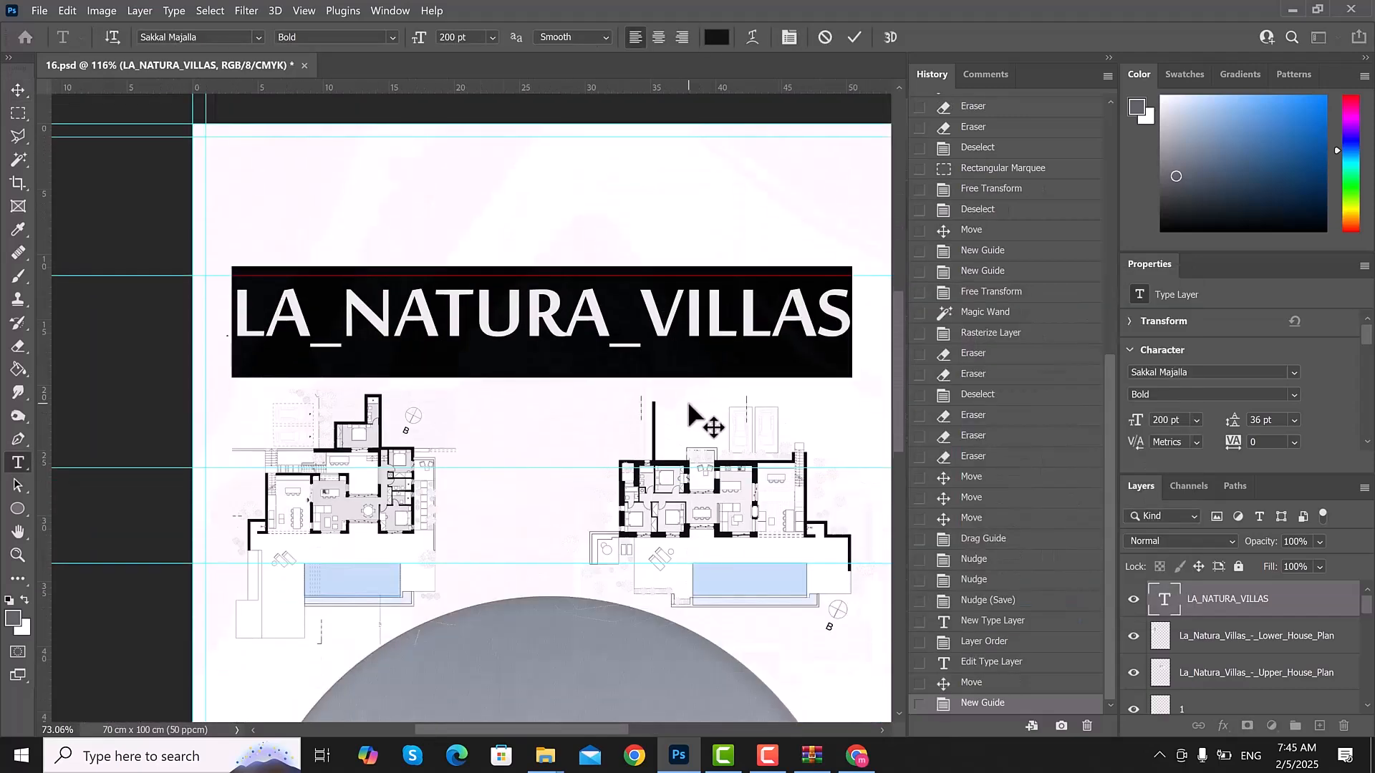
scroll(688, 412, down, 5)
scroll(687, 401, down, 3)
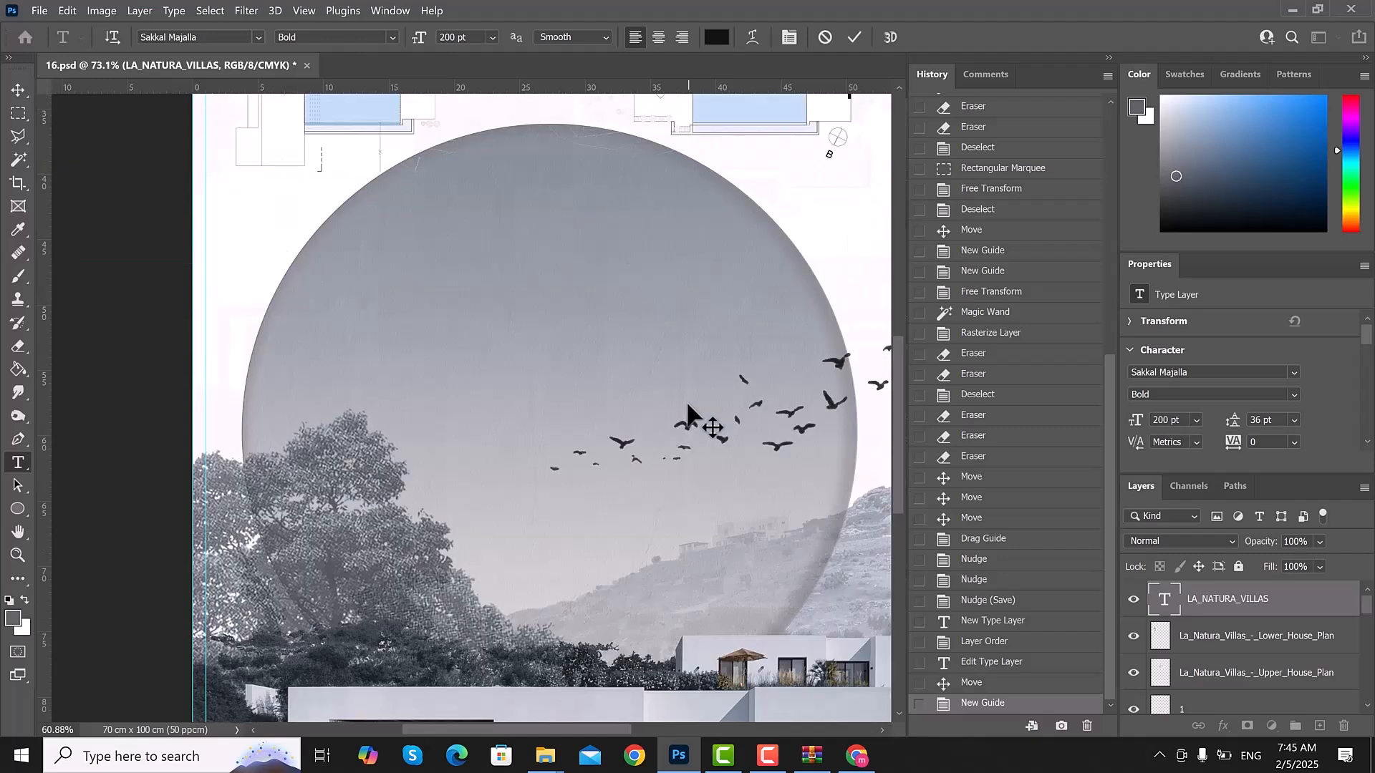
scroll(687, 396, down, 2)
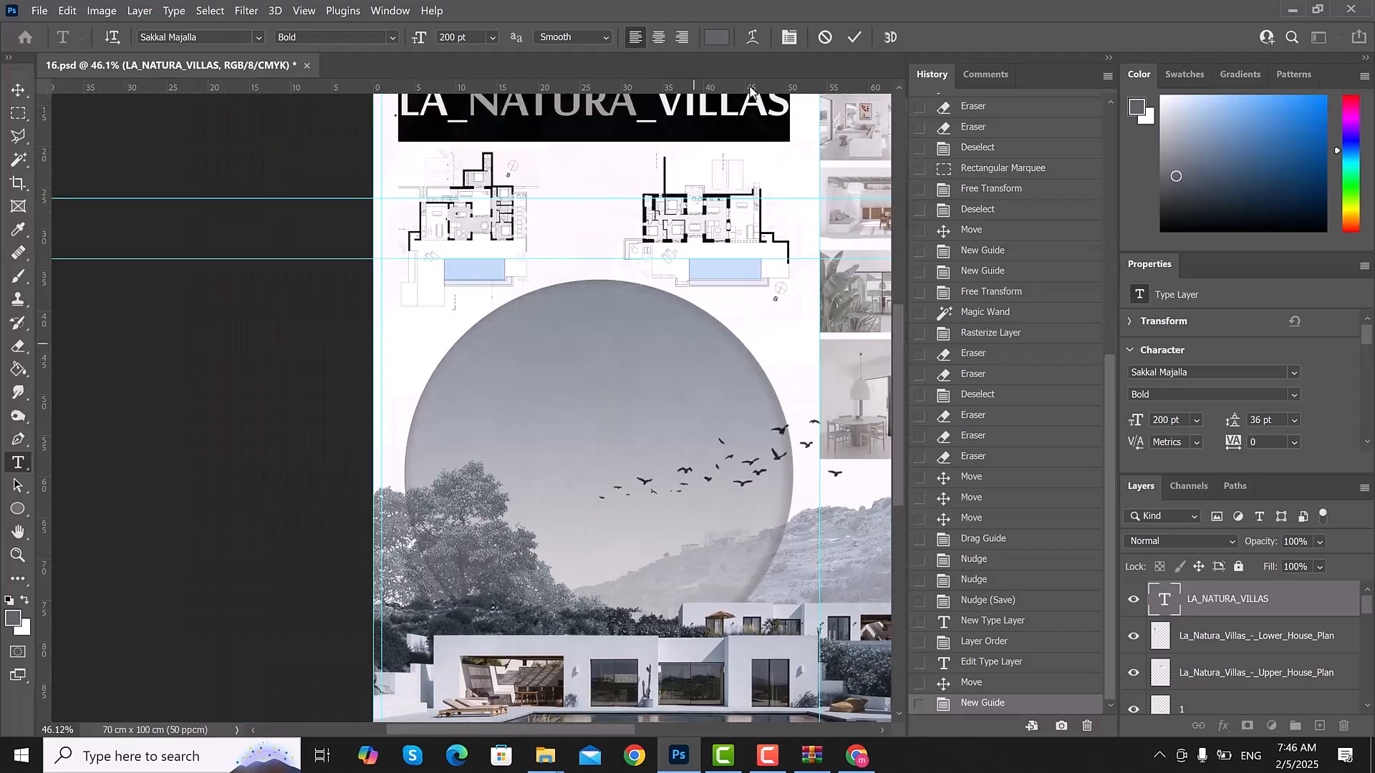
click(721, 43)
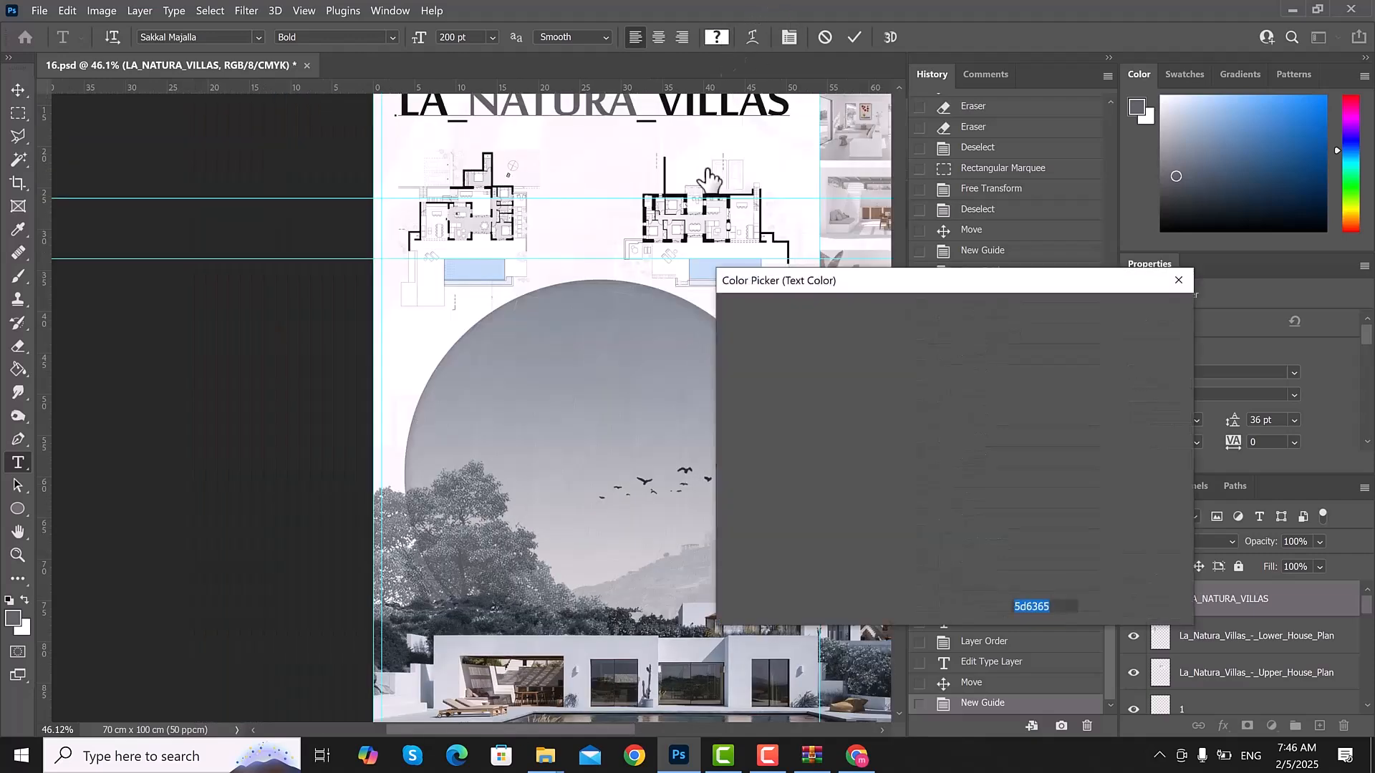
click(530, 686)
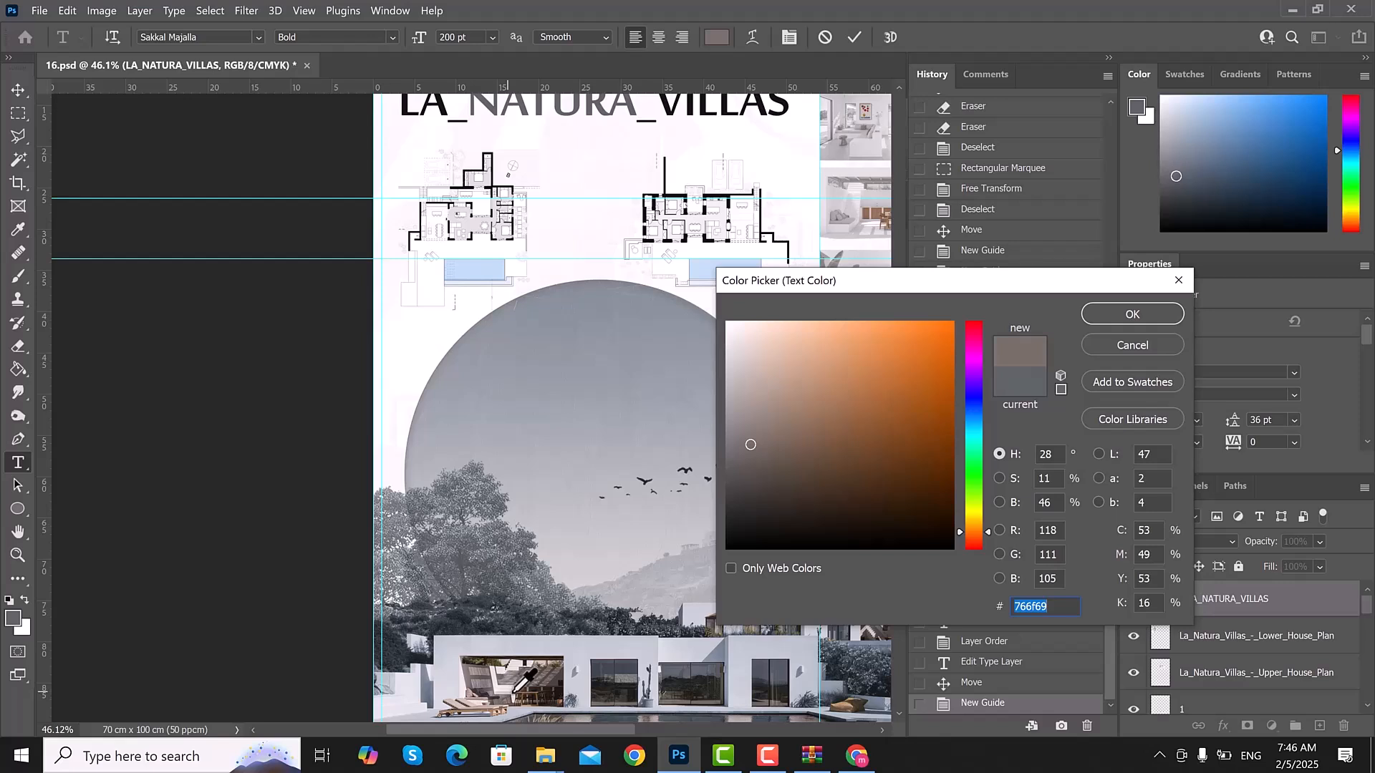
text(45372d)
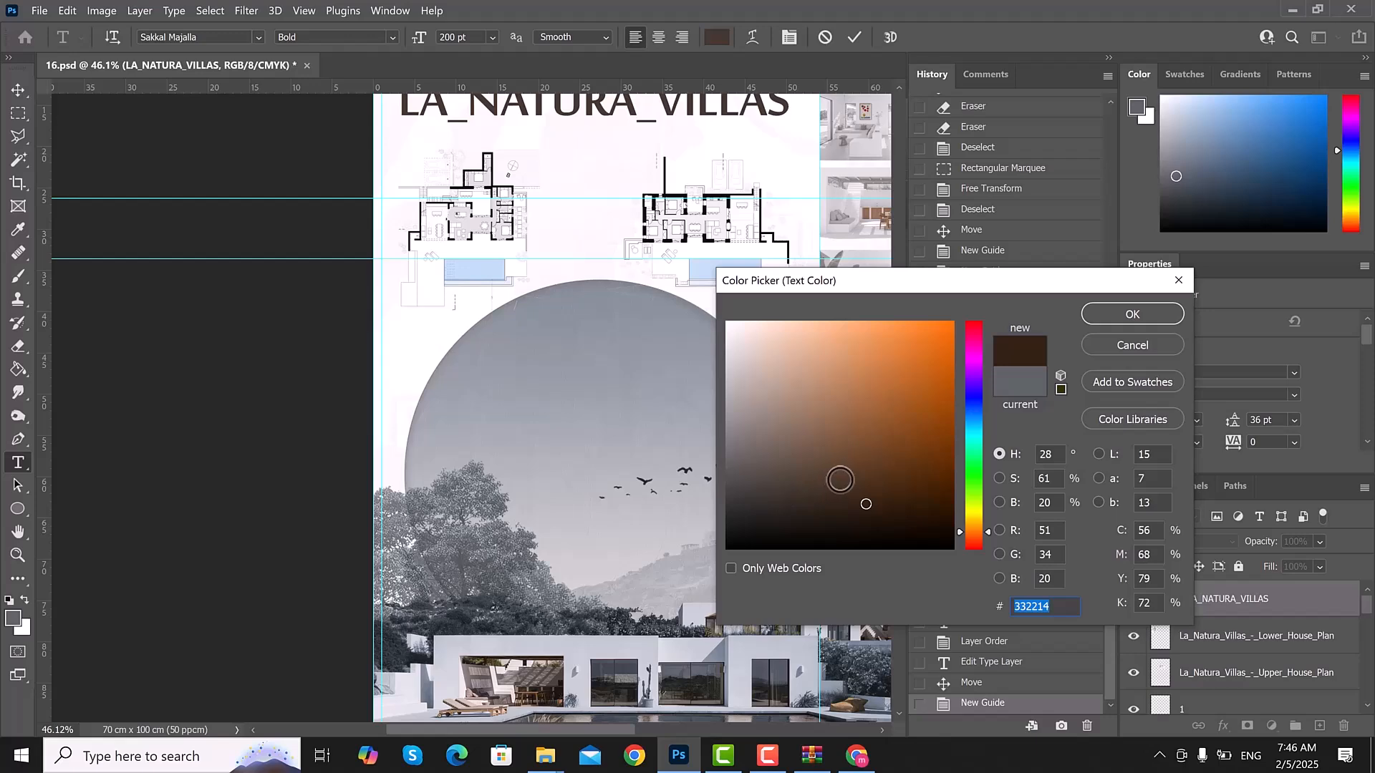
click(844, 474)
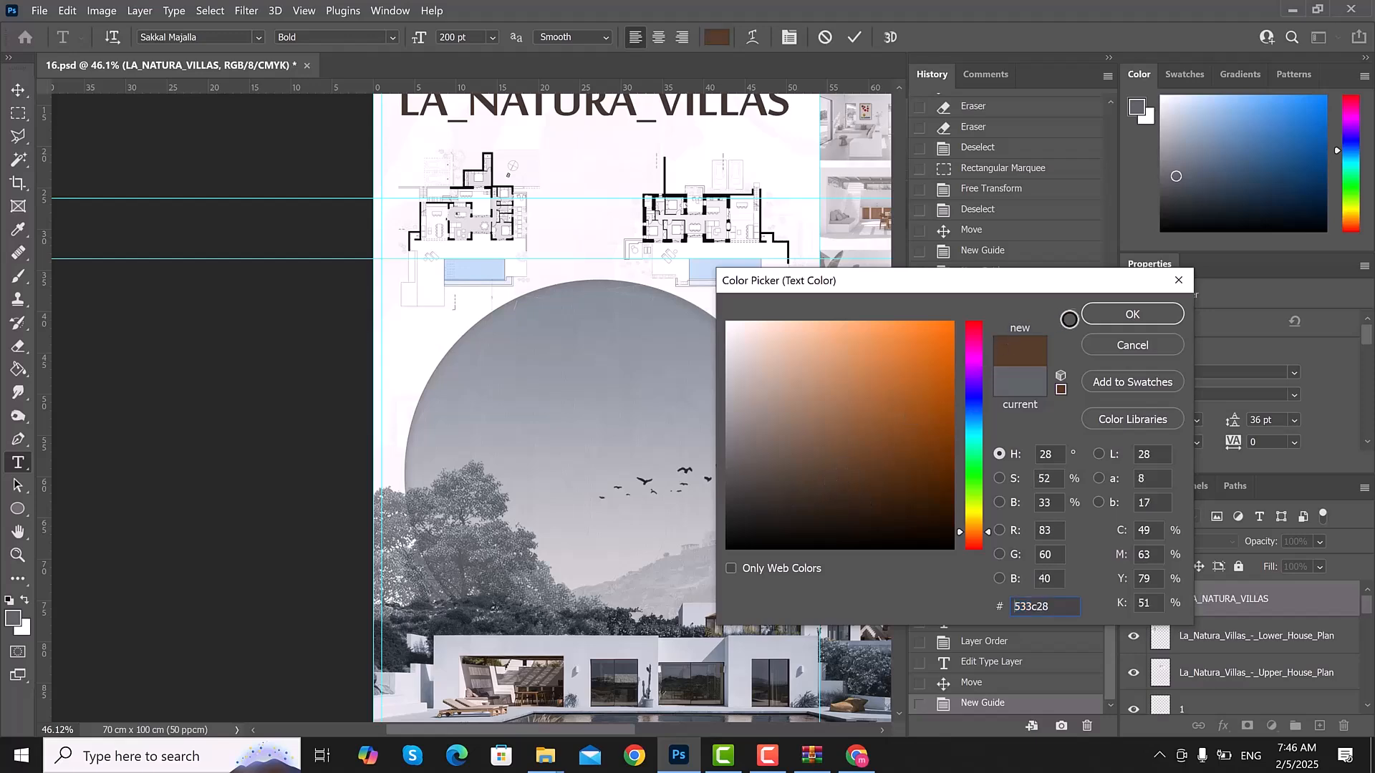
click(1108, 323)
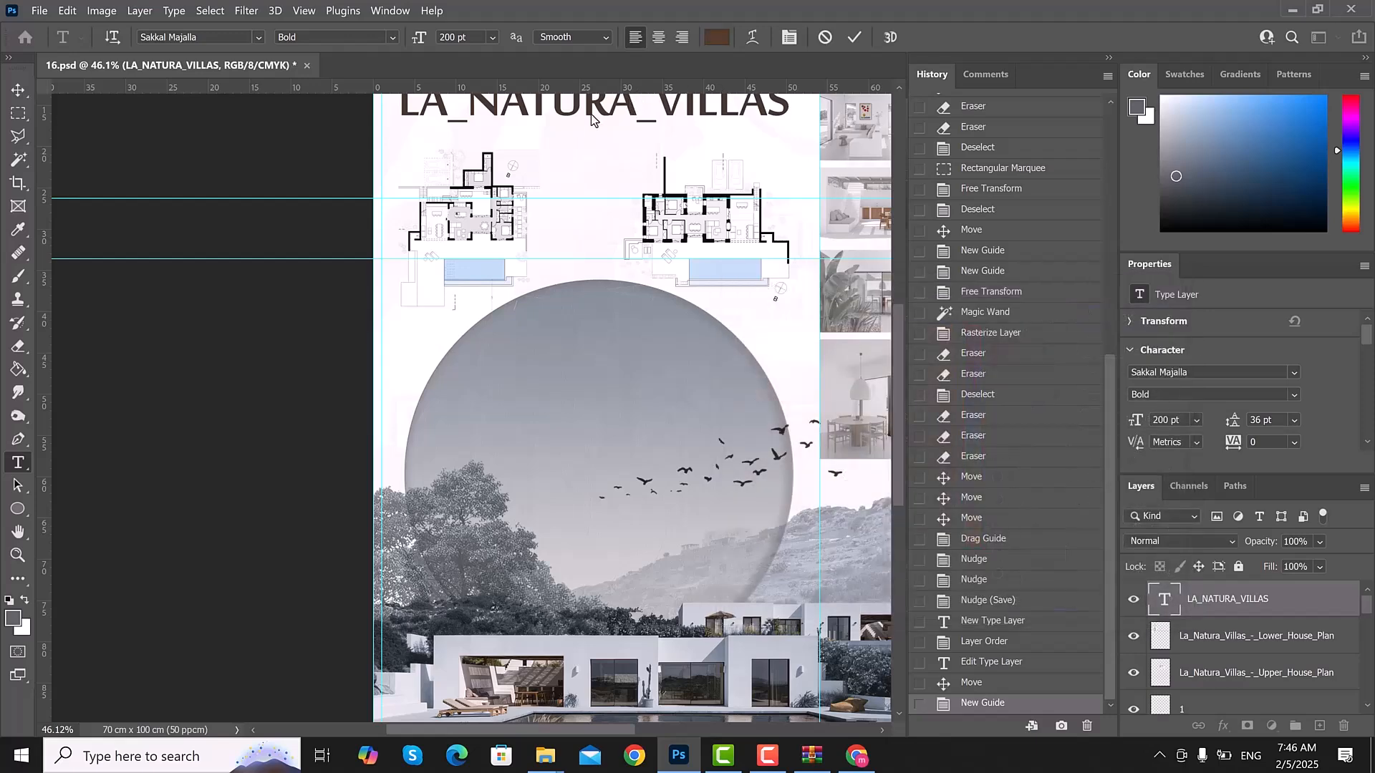
- Colour only the word NATURA with a grey-blue sampled from the upper part of the circle and commit the title edit
click(580, 114)
double_click(493, 109)
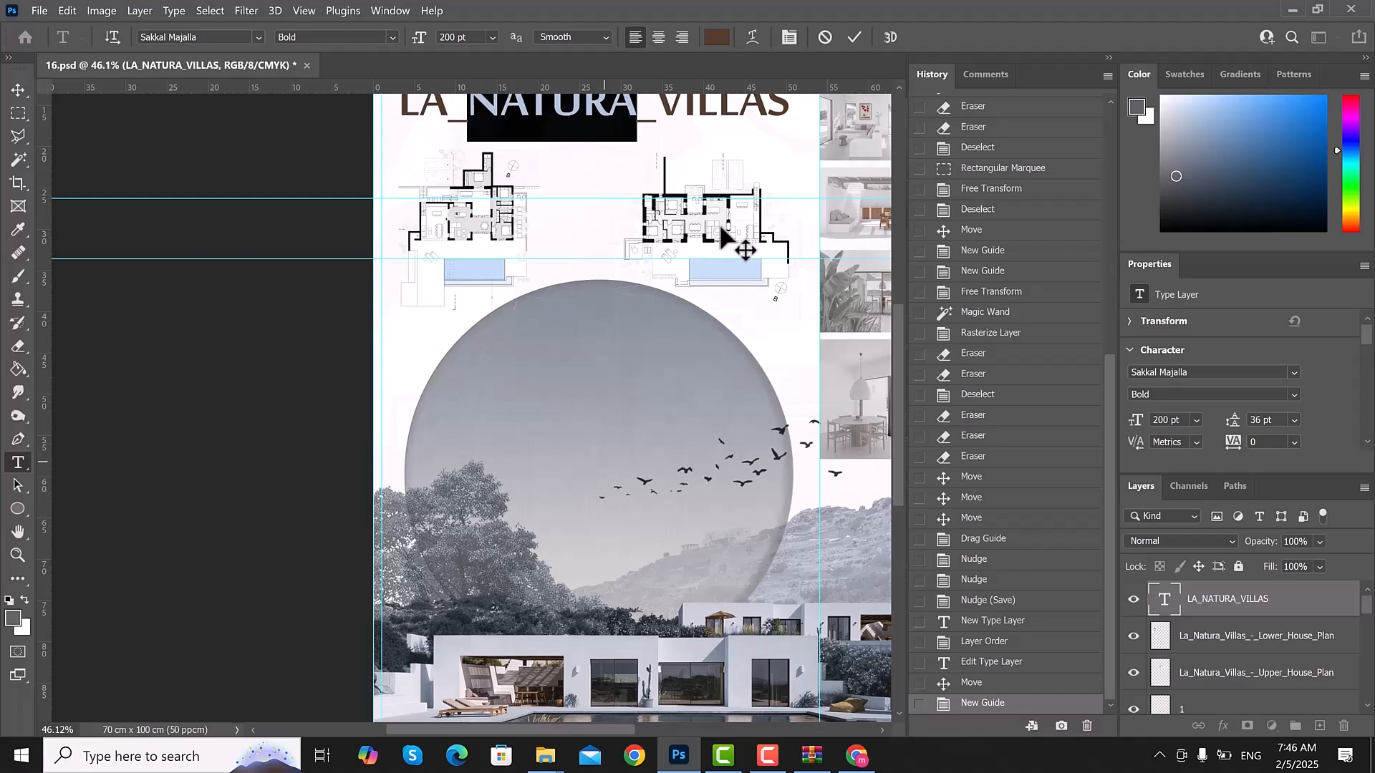
click(716, 38)
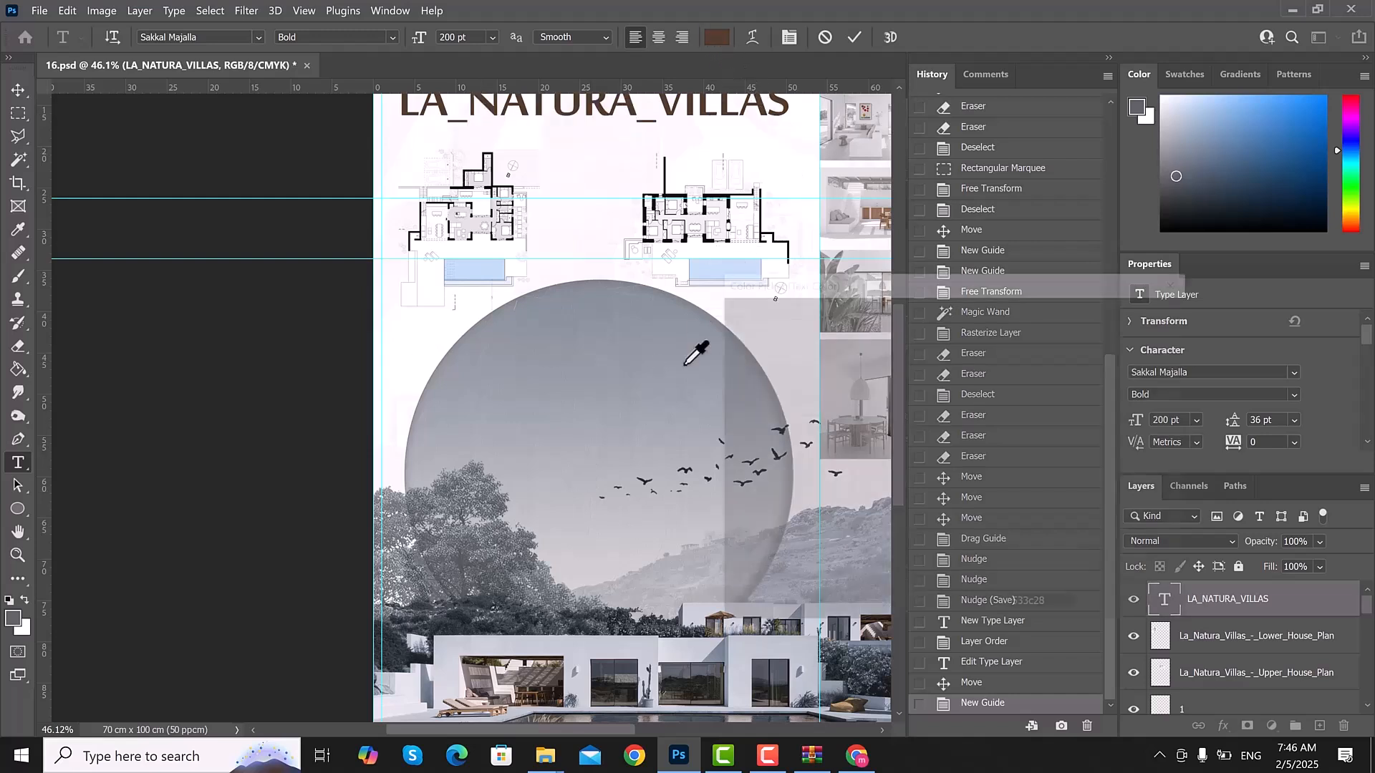
click(554, 464)
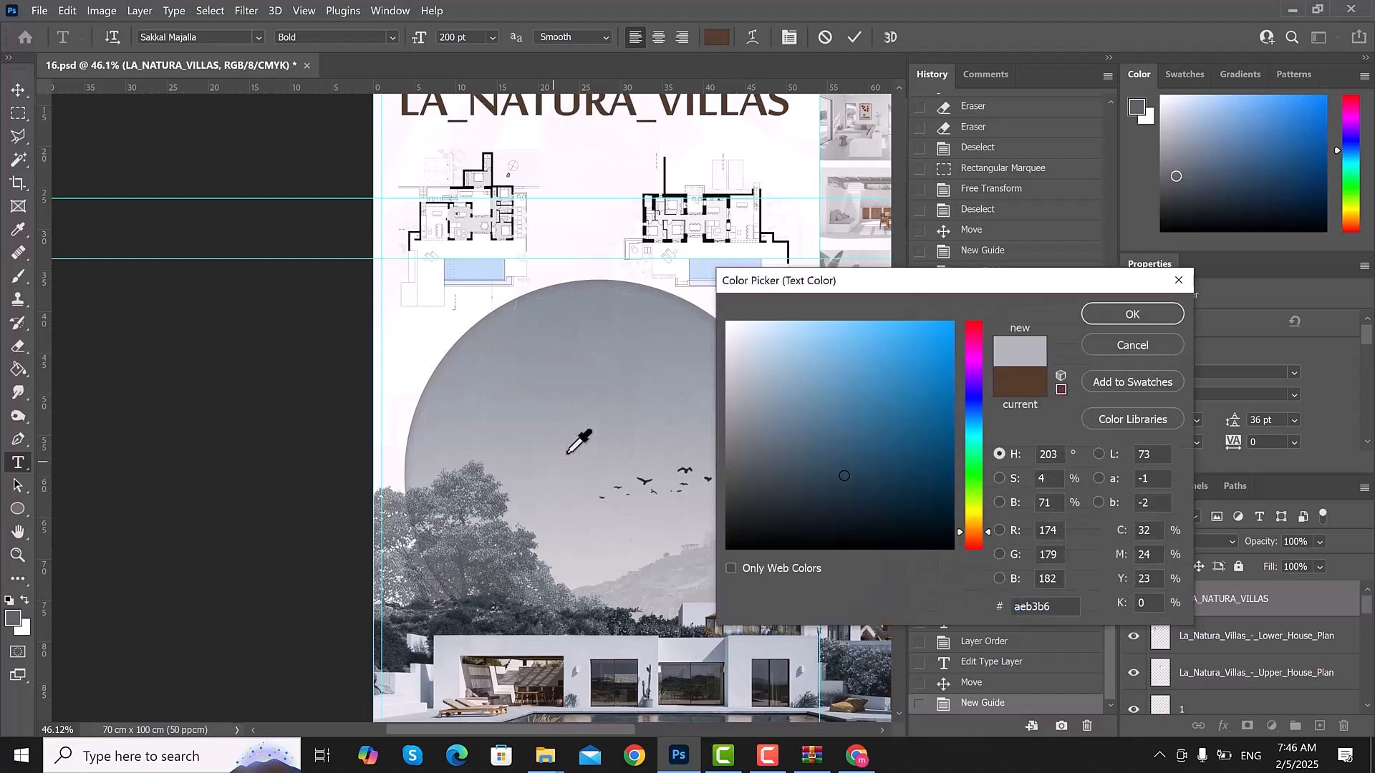
click(605, 374)
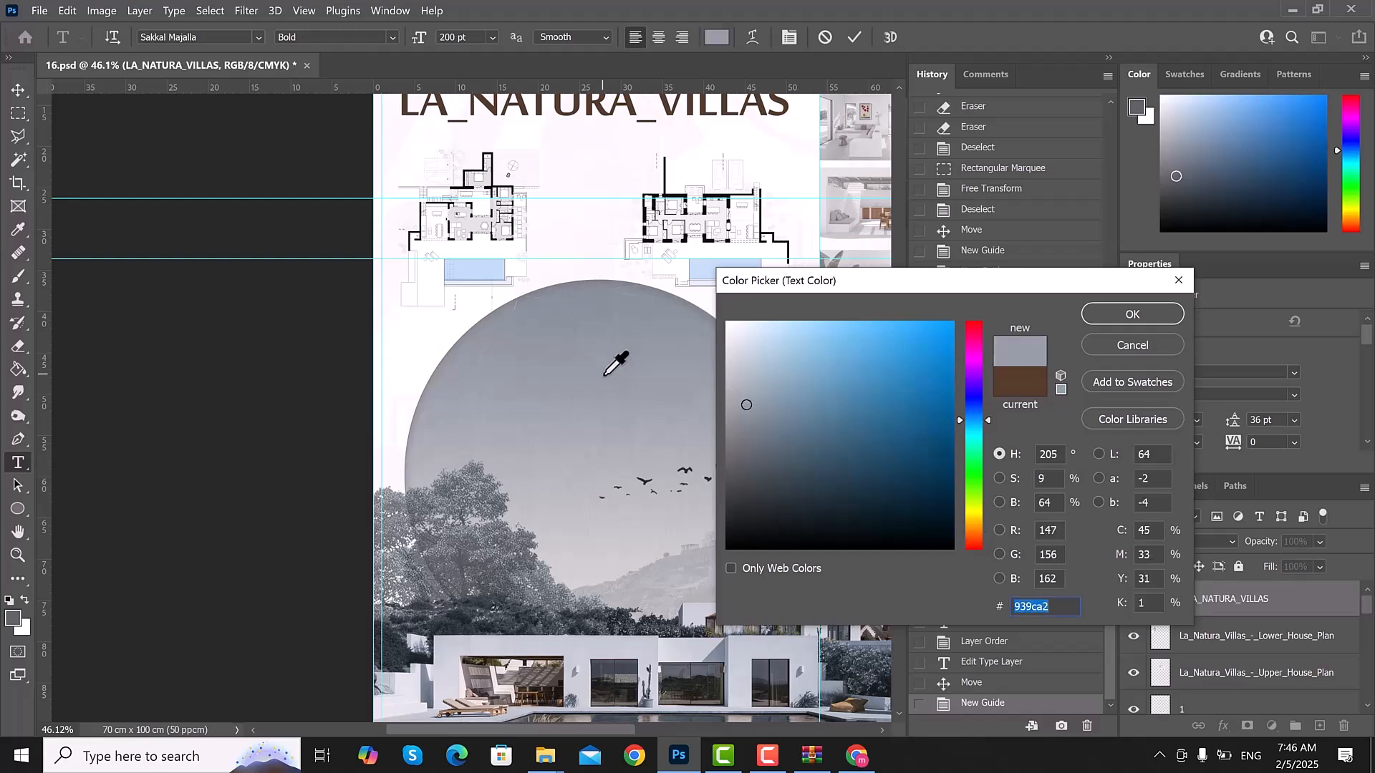
click(610, 324)
click(1132, 320)
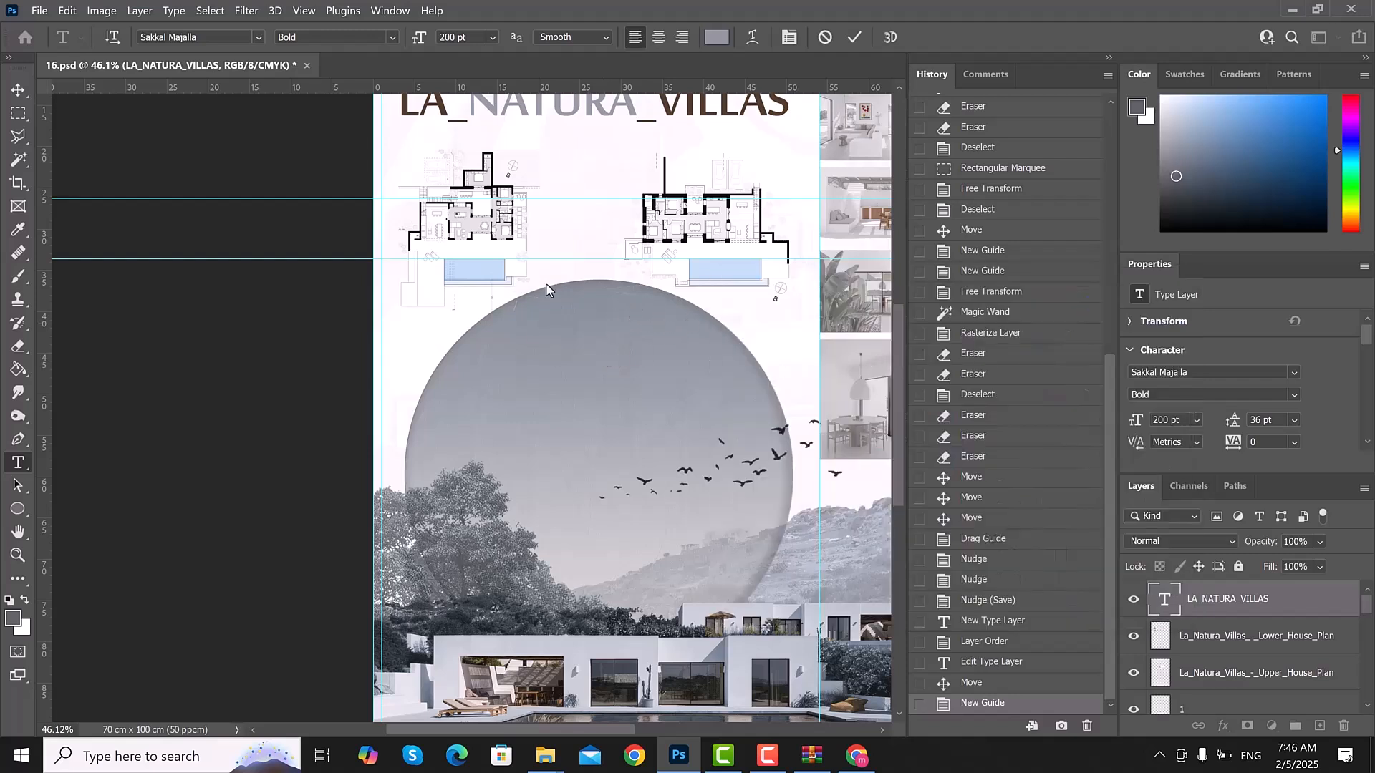
scroll(547, 289, up, 2)
scroll(567, 179, up, 1)
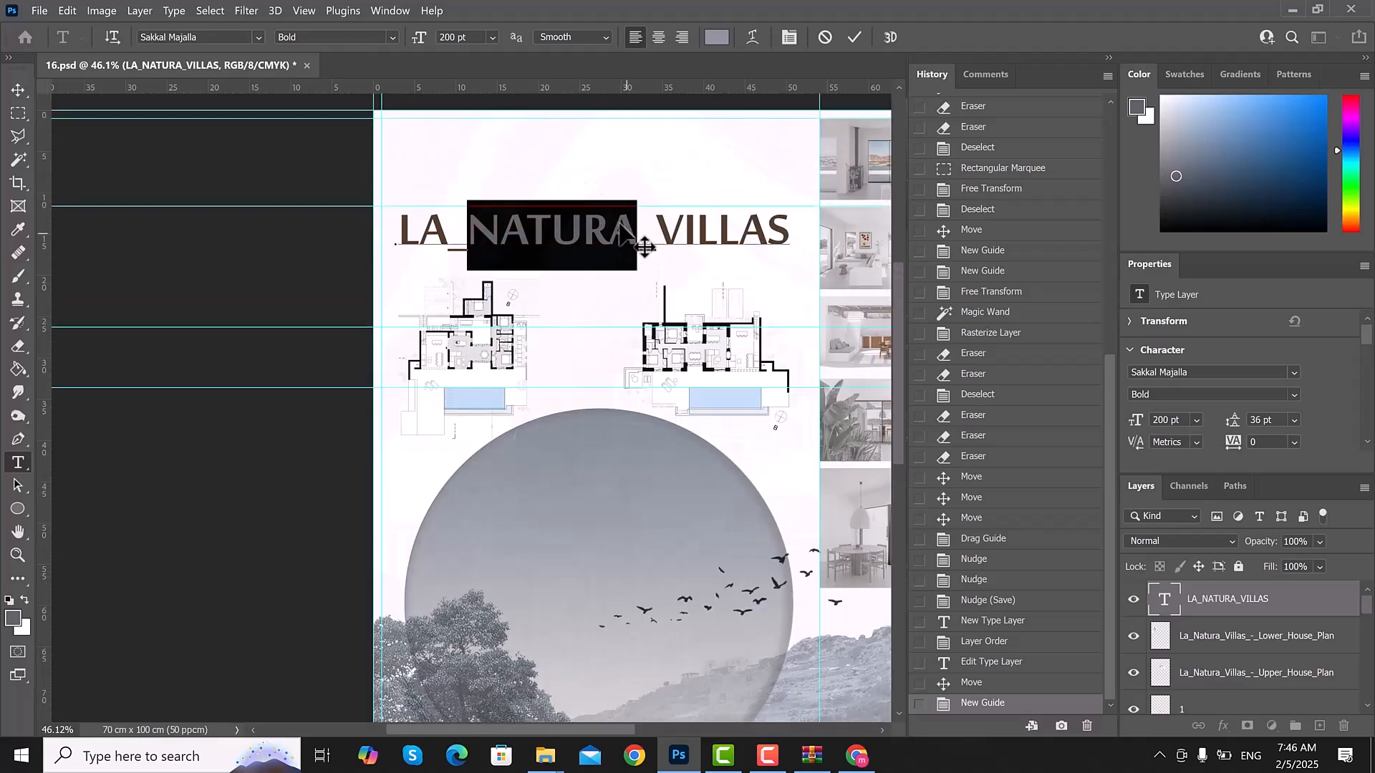
scroll(639, 215, up, 1)
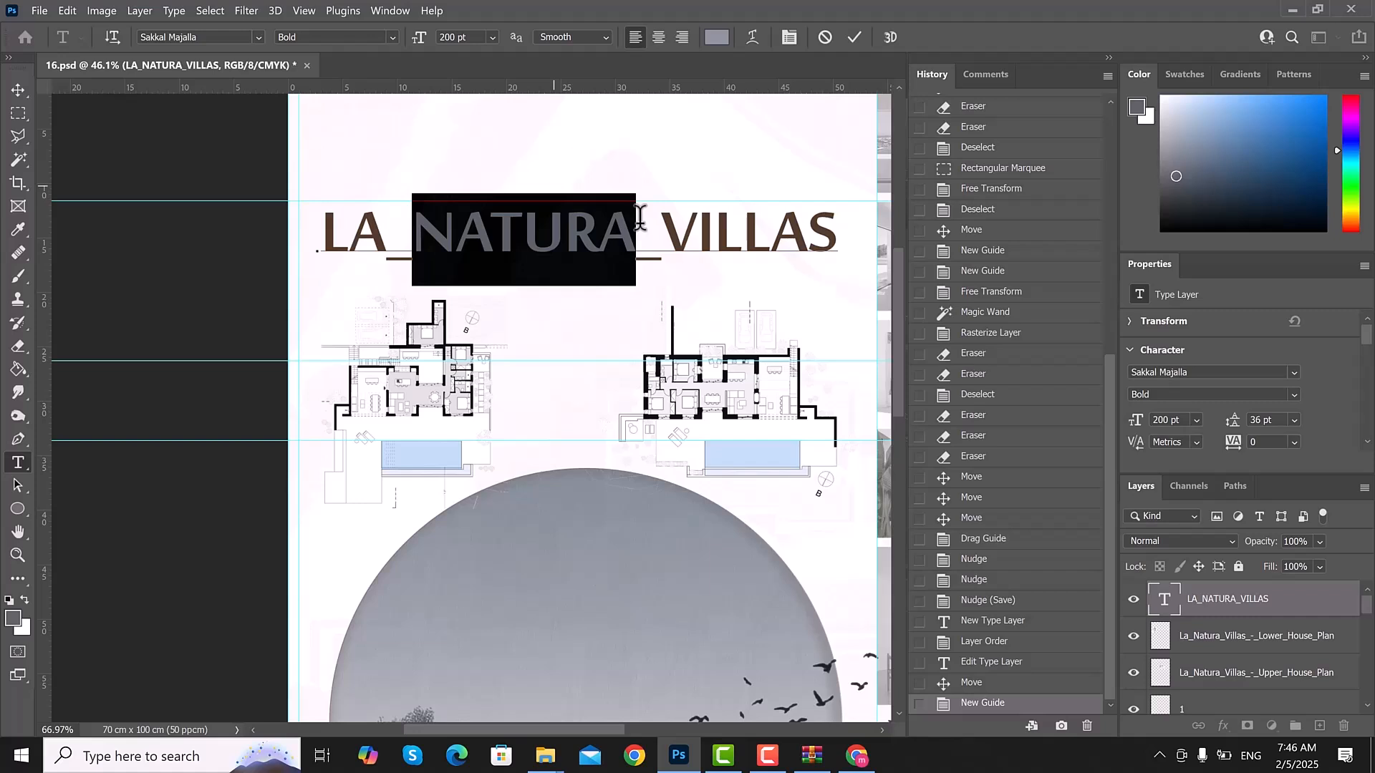
scroll(640, 215, up, 1)
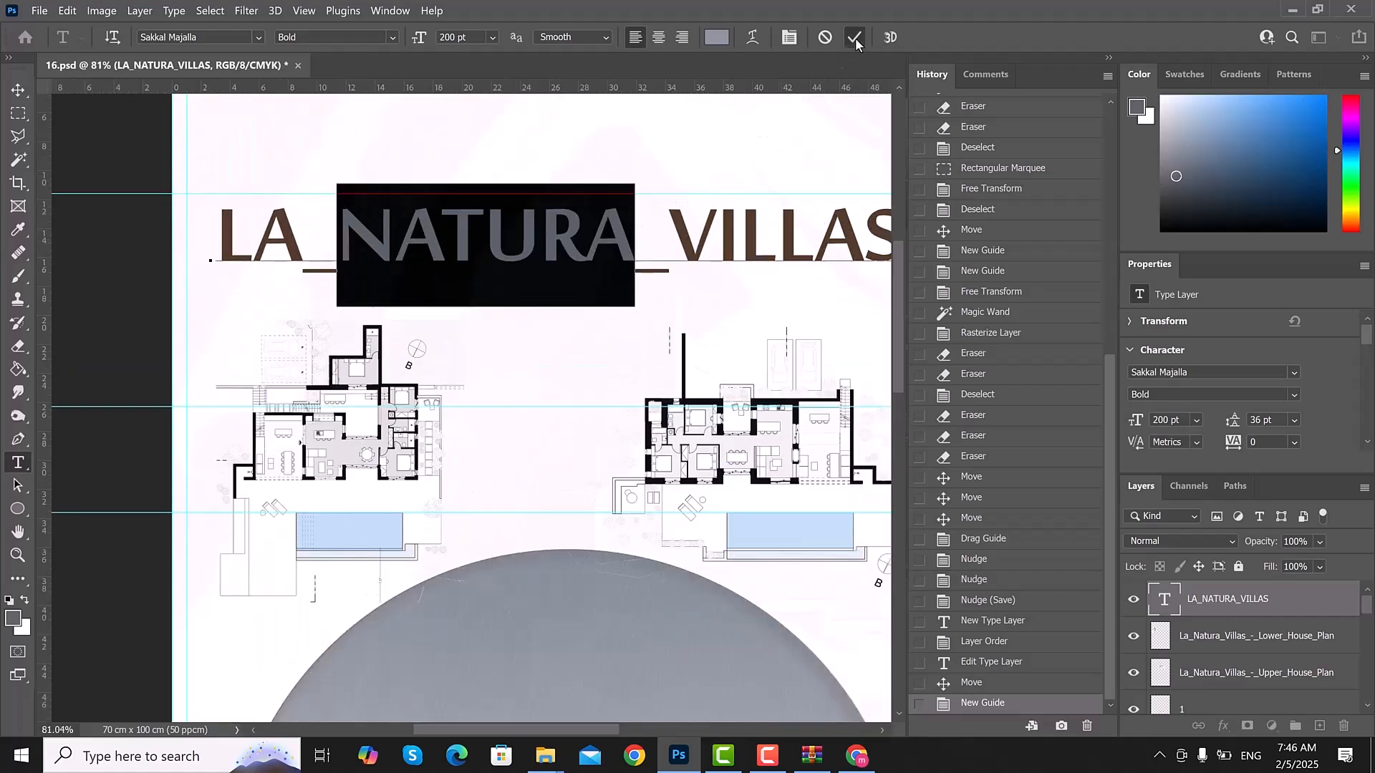
click(779, 252)
key(ctrl+t)
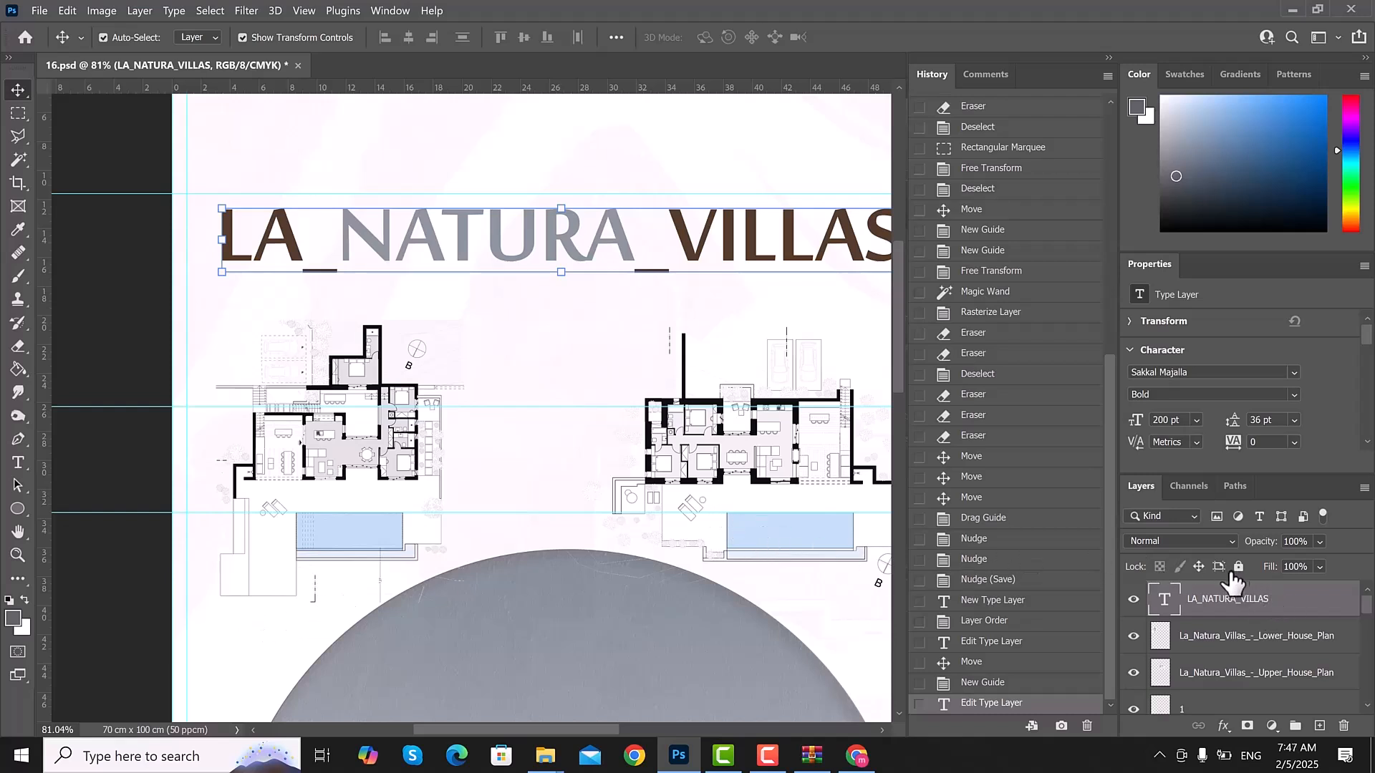
- Give the title layer a Bevel & Emboss texture with a dark grainy pattern
double_click(1289, 600)
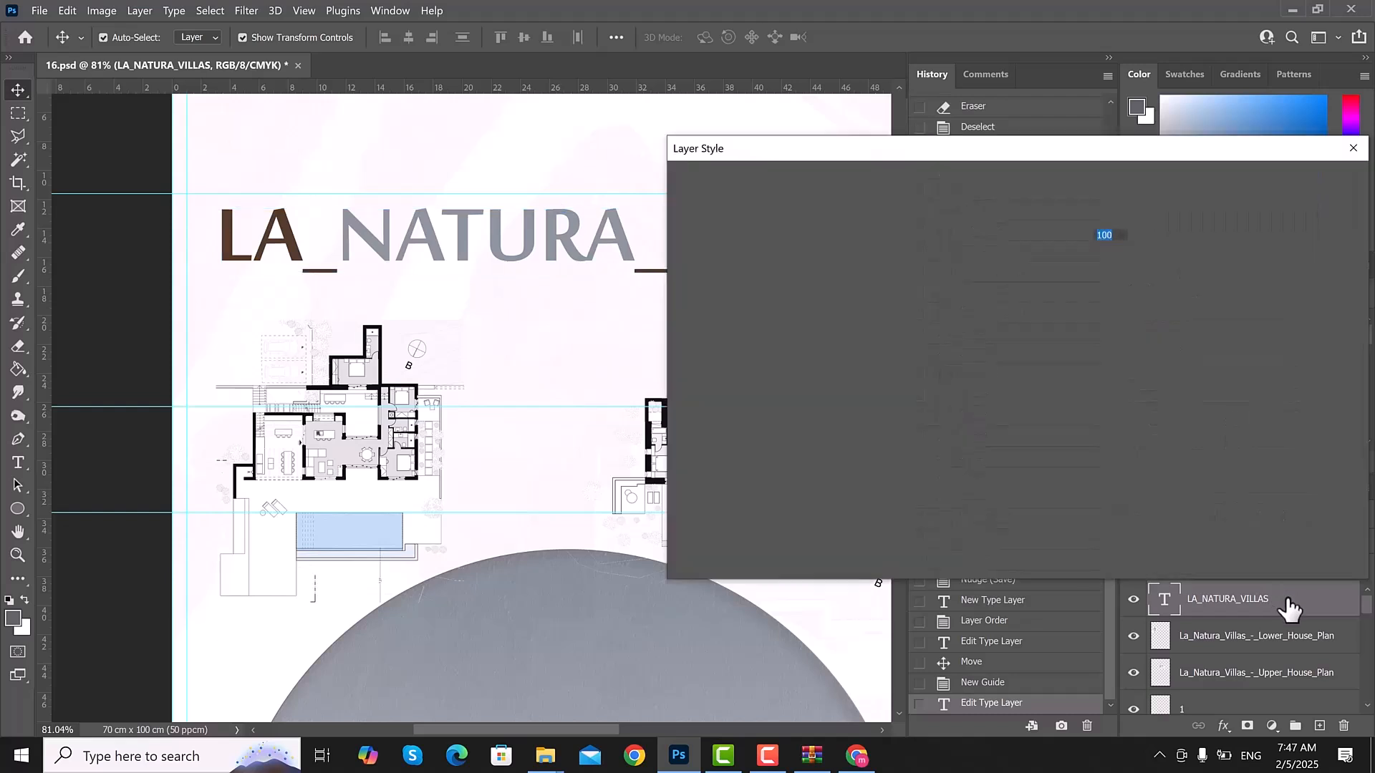
click(753, 279)
click(1016, 237)
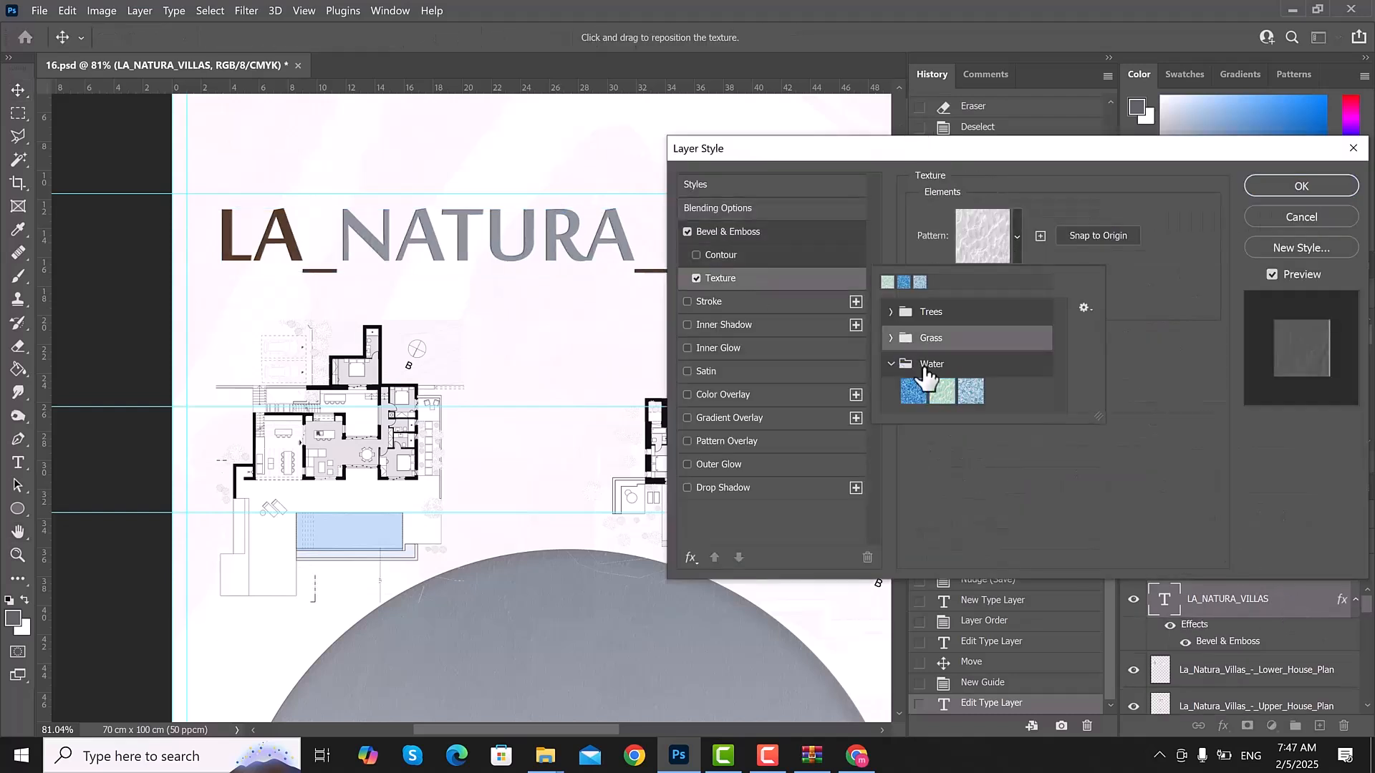
scroll(907, 354, down, 1)
click(891, 338)
click(913, 365)
click(945, 374)
click(971, 372)
click(1017, 237)
- Set the title texture's scale to 497% and depth to -10%, and add a Multiply drop shadow at 63% opacity
drag(1008, 279, 1022, 279)
drag(1027, 295, 1000, 295)
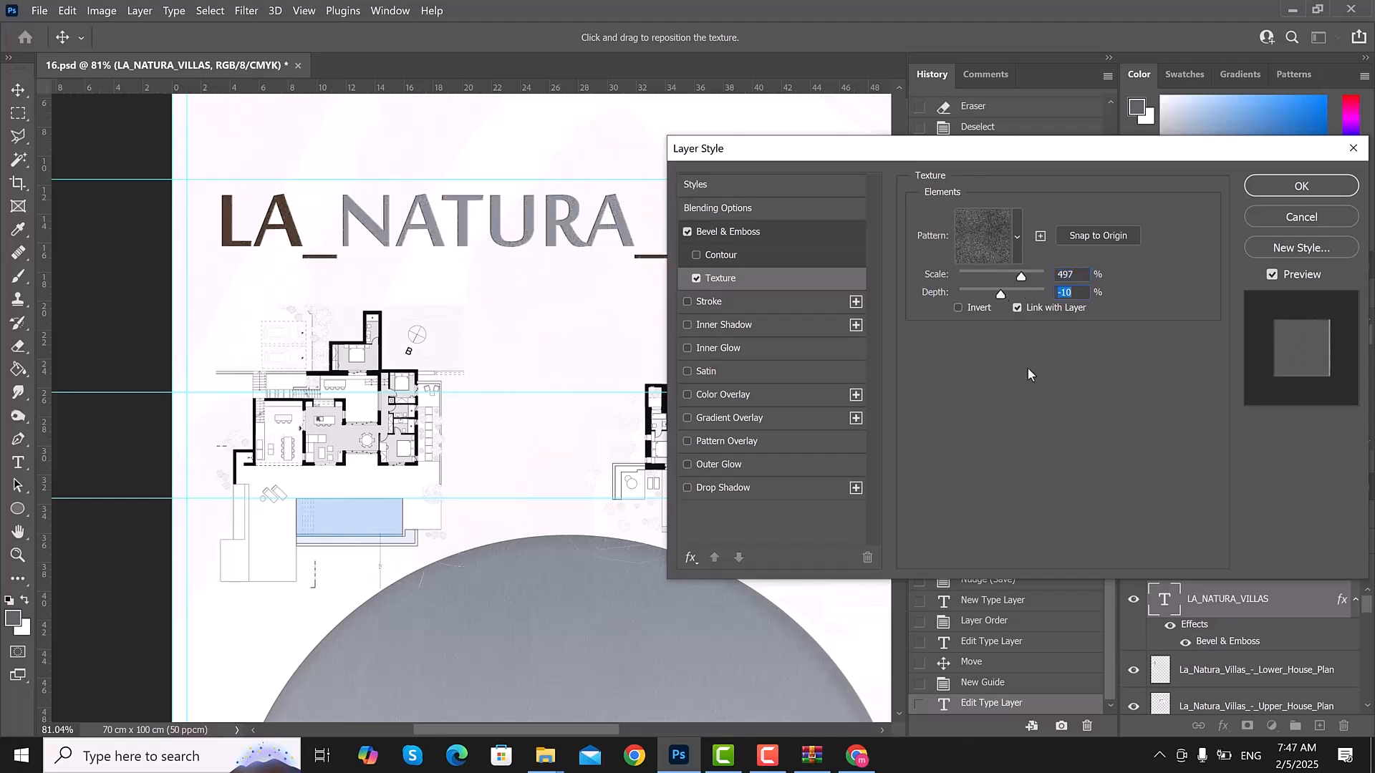
click(694, 491)
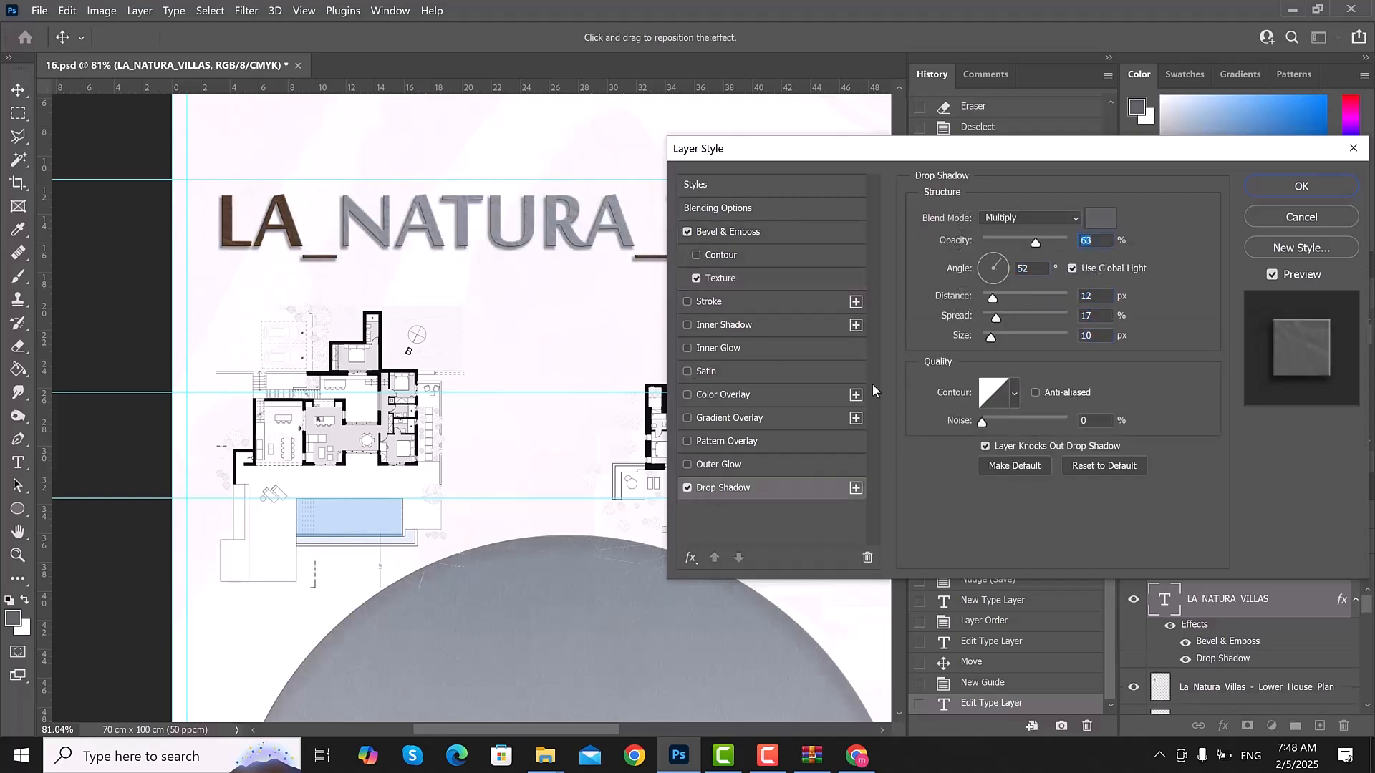
click(1301, 186)
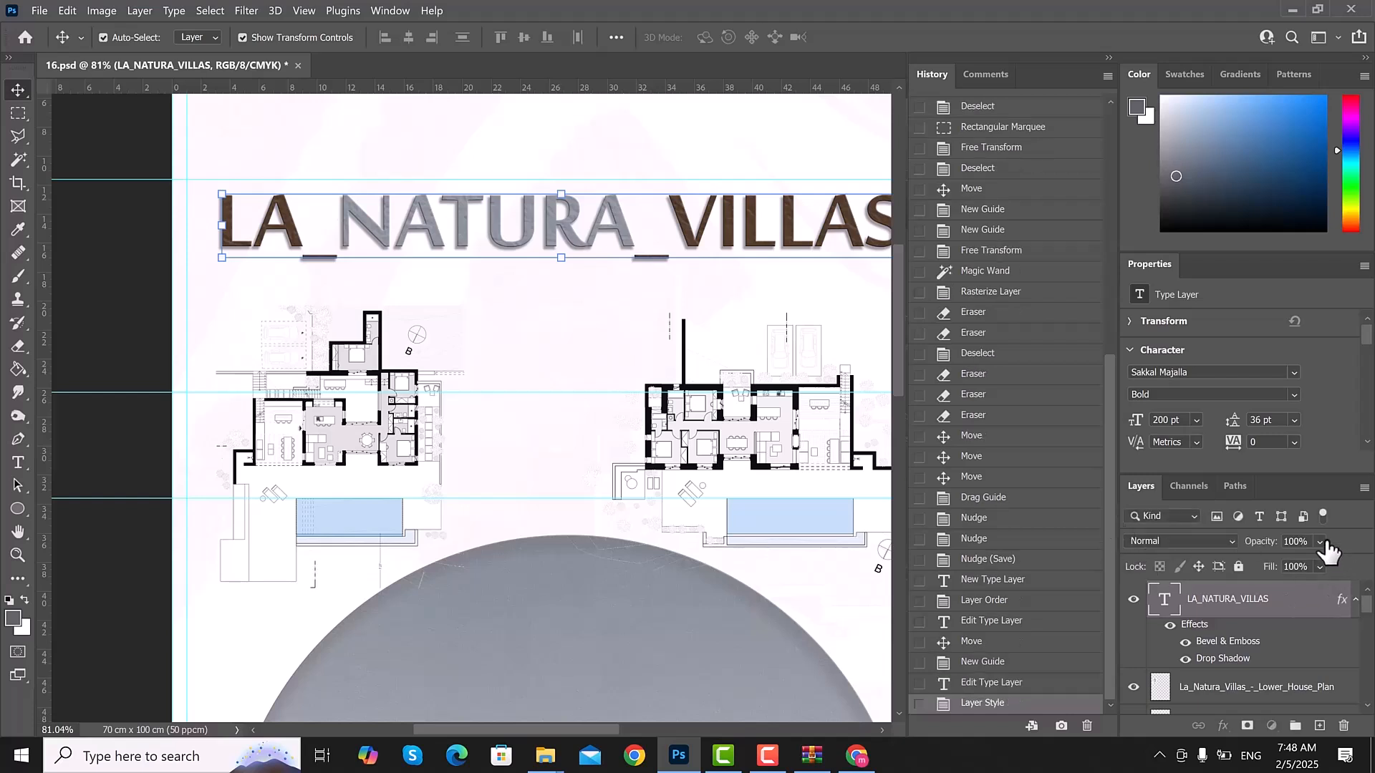
- Lower the title layer's opacity to 90% and deselect it
click(1321, 544)
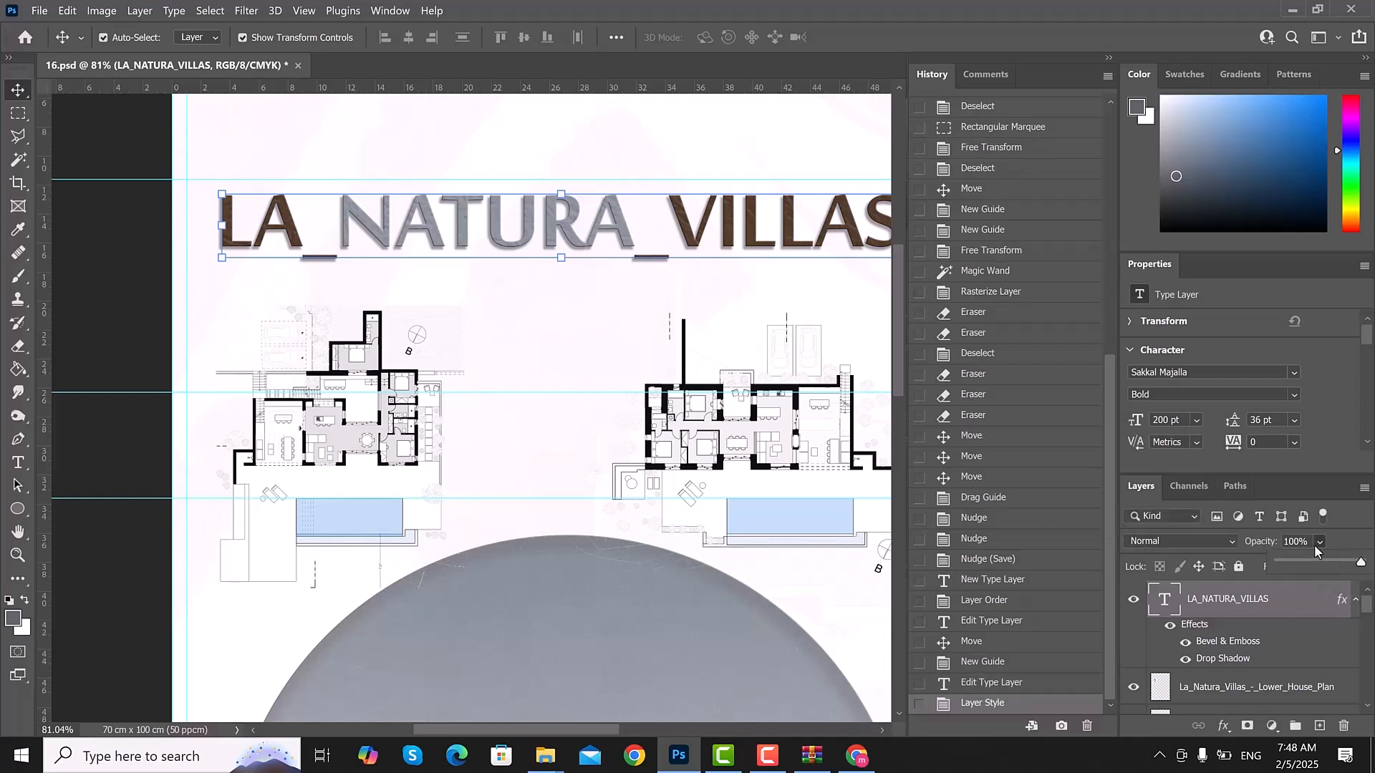
click(1310, 539)
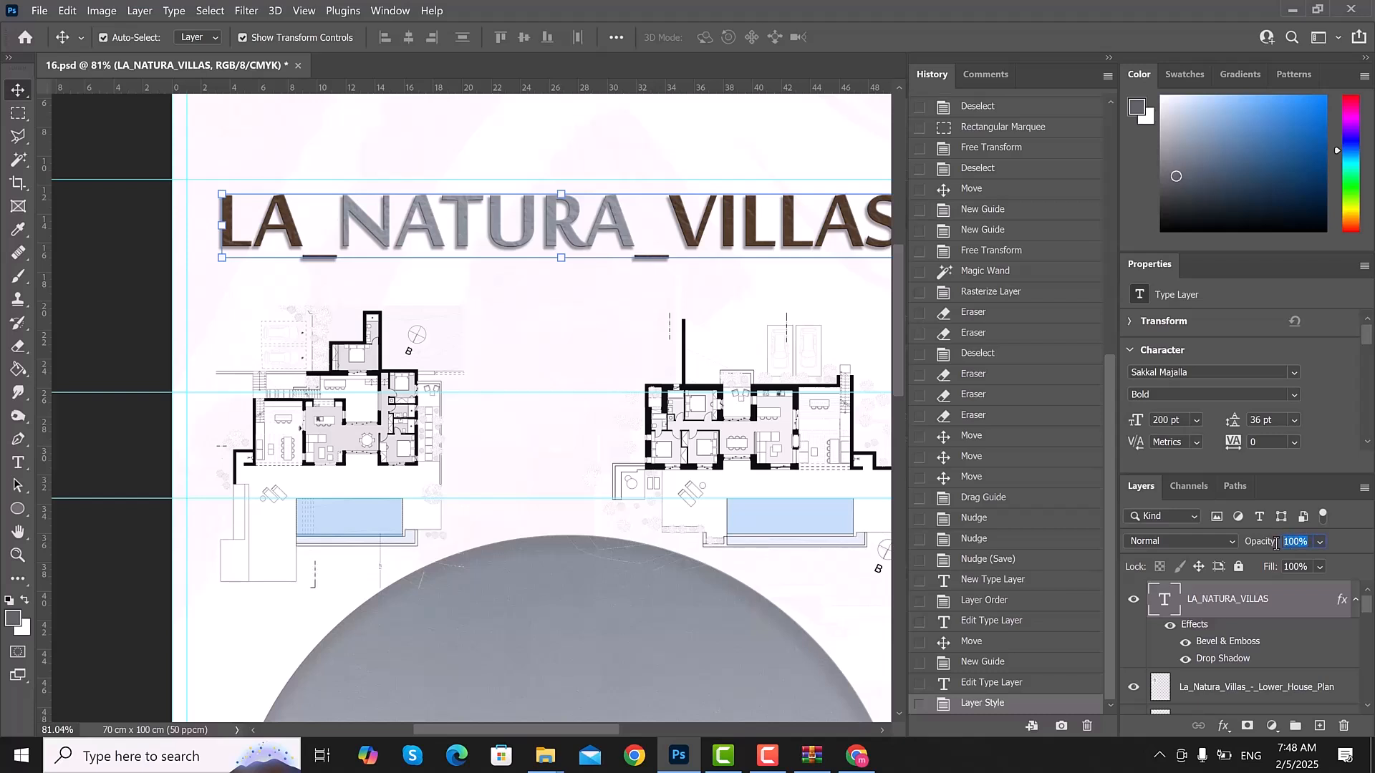
text(90)
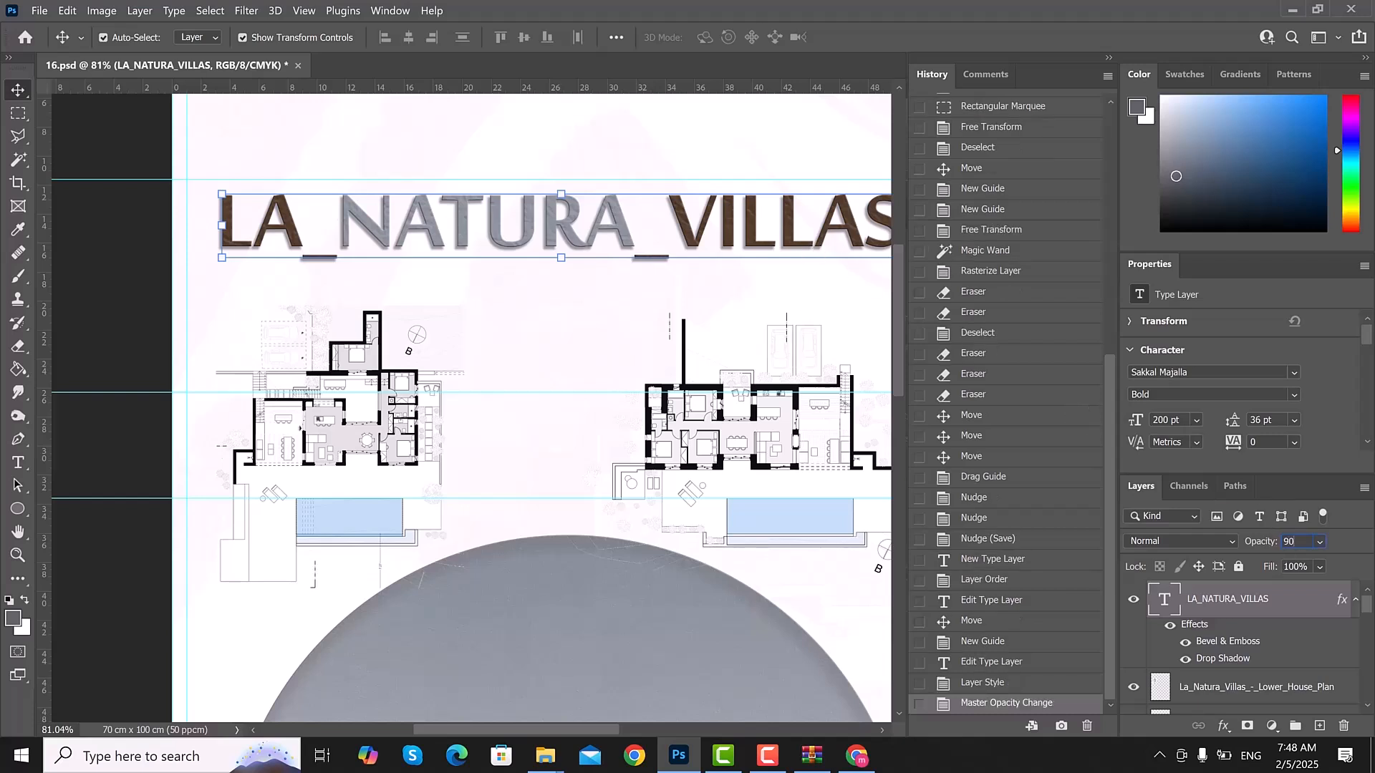
key(Return)
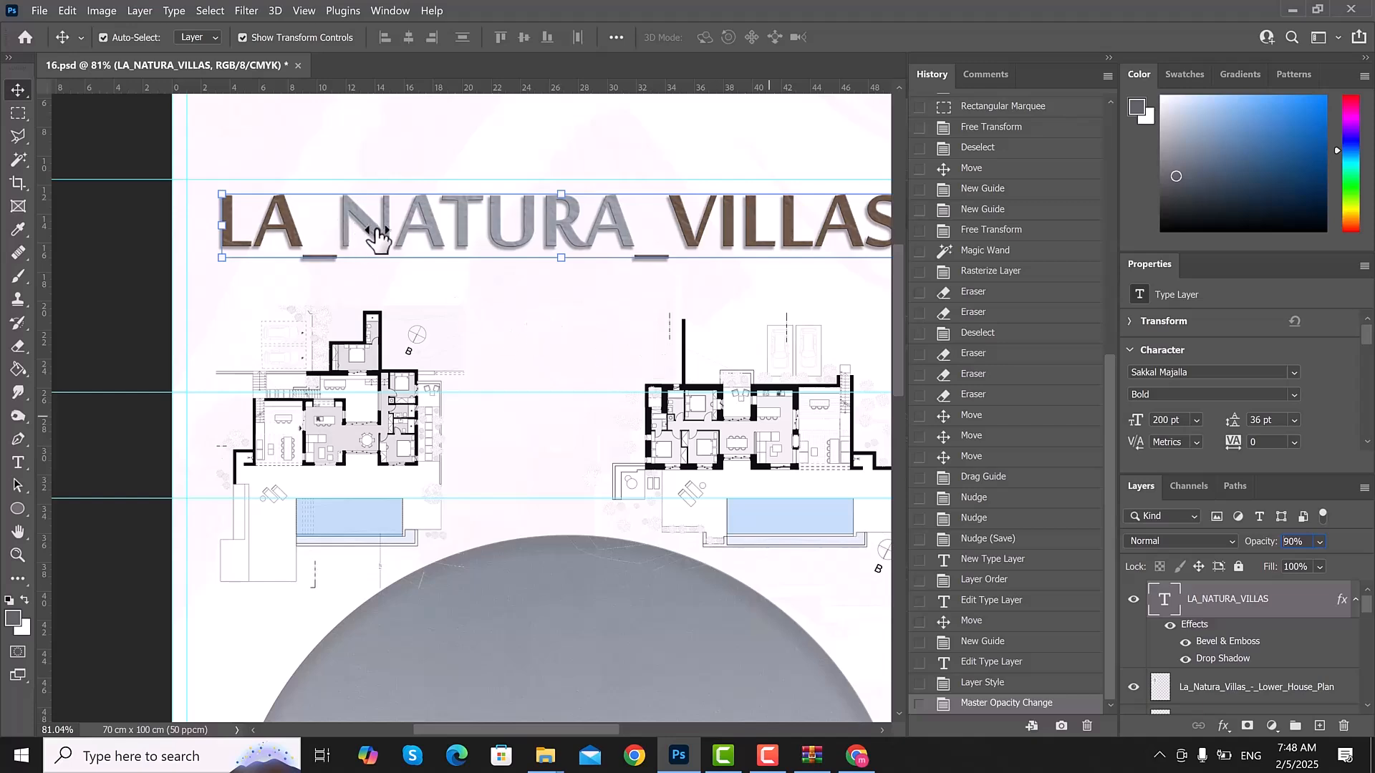
scroll(515, 304, down, 3)
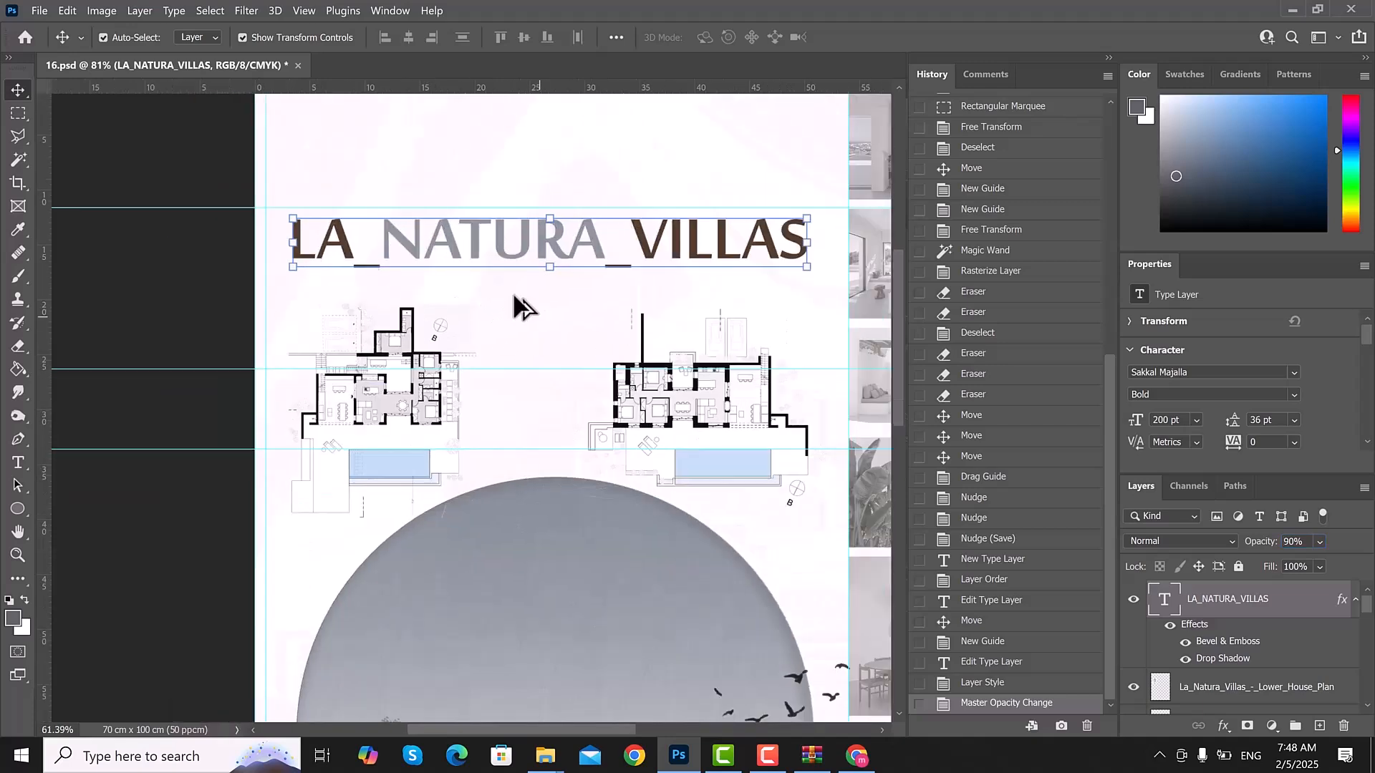
scroll(755, 321, down, 2)
scroll(755, 322, up, 7)
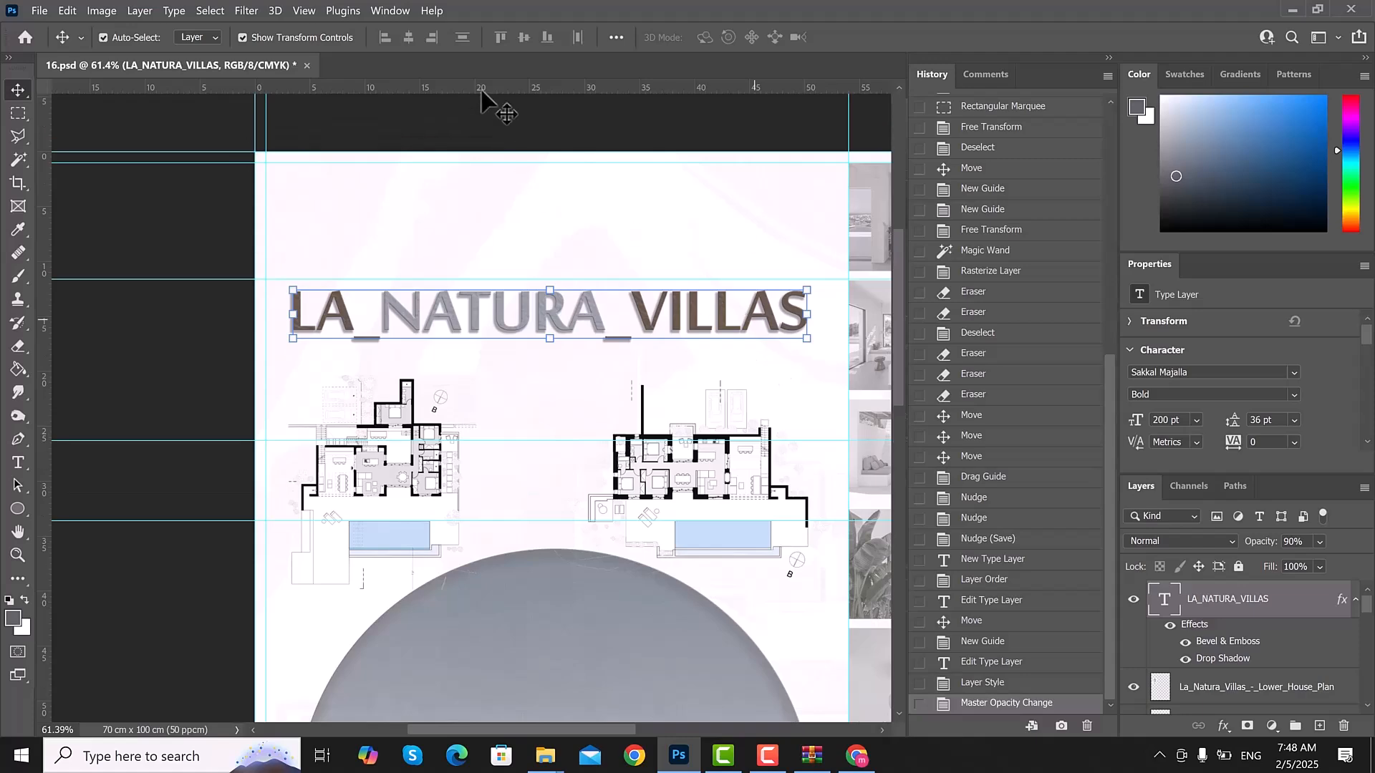
click(471, 123)
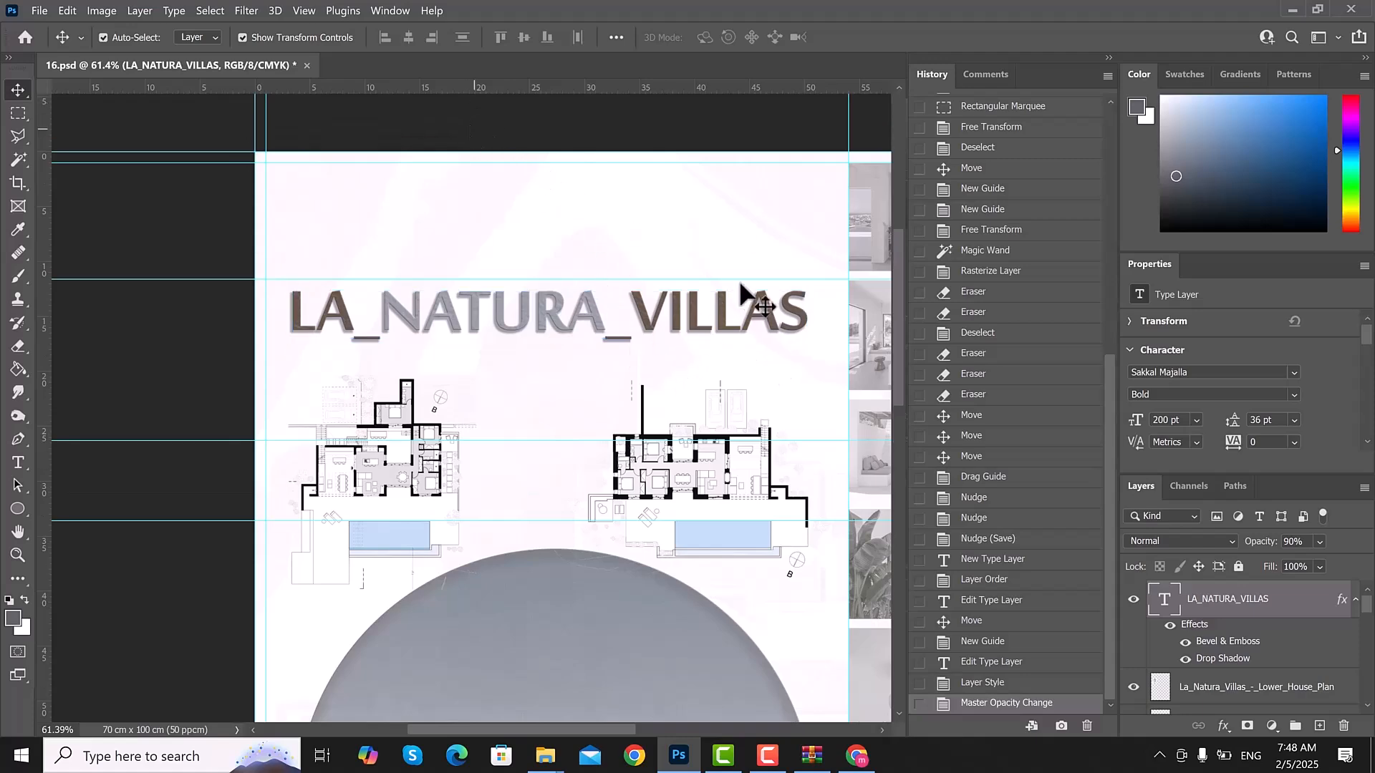
scroll(741, 285, down, 2)
scroll(805, 322, down, 2)
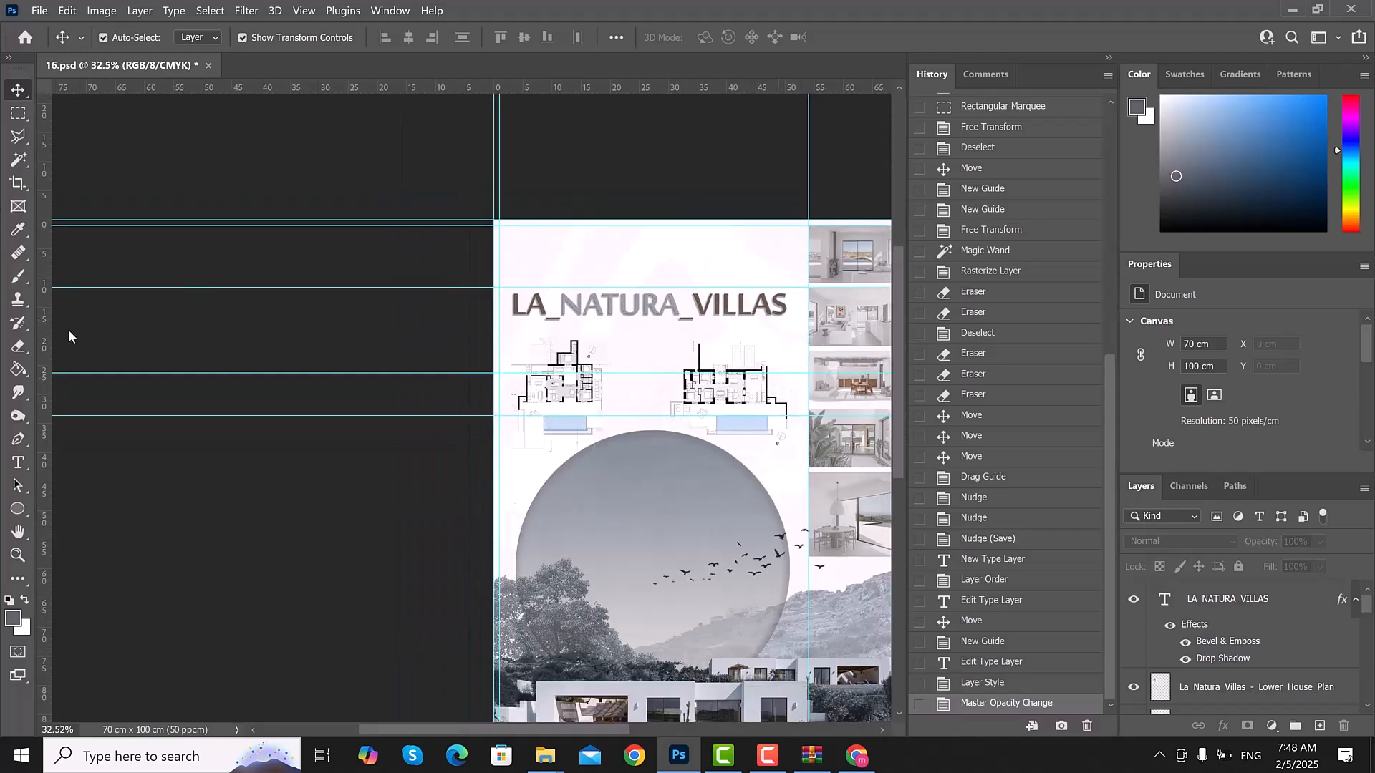
- Draw a vertical rectangle about 20.4 x 102.6 cm over the poster's full height and move its layer directly above the circle's layer
click(18, 509)
right_click(28, 513)
click(49, 504)
scroll(610, 433, down, 3)
drag(559, 104, 678, 703)
click(18, 90)
drag(1288, 598, 1293, 630)
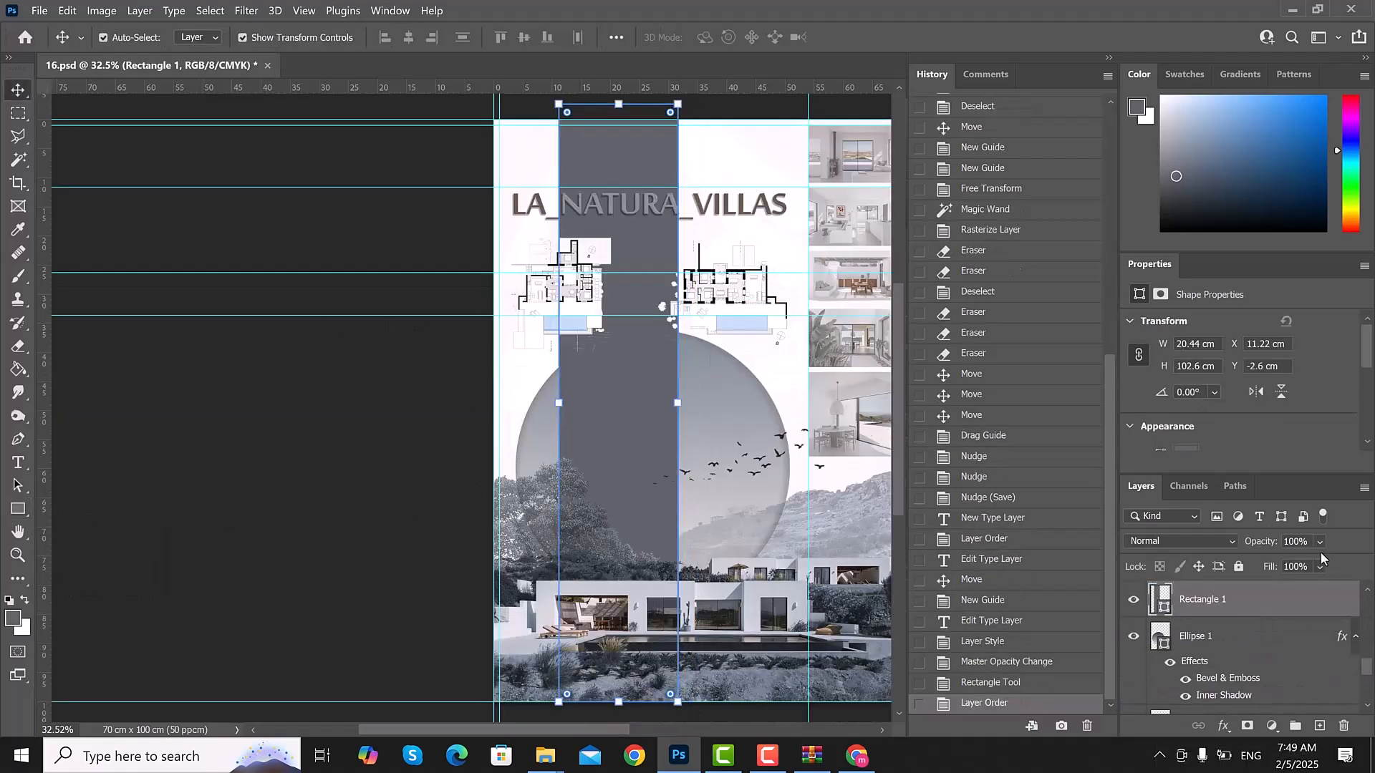
- Fill the vertical rectangle with a medium blue and lower its layer opacity to 20%
click(13, 620)
click(852, 378)
click(1132, 313)
scroll(1188, 423, down, 1)
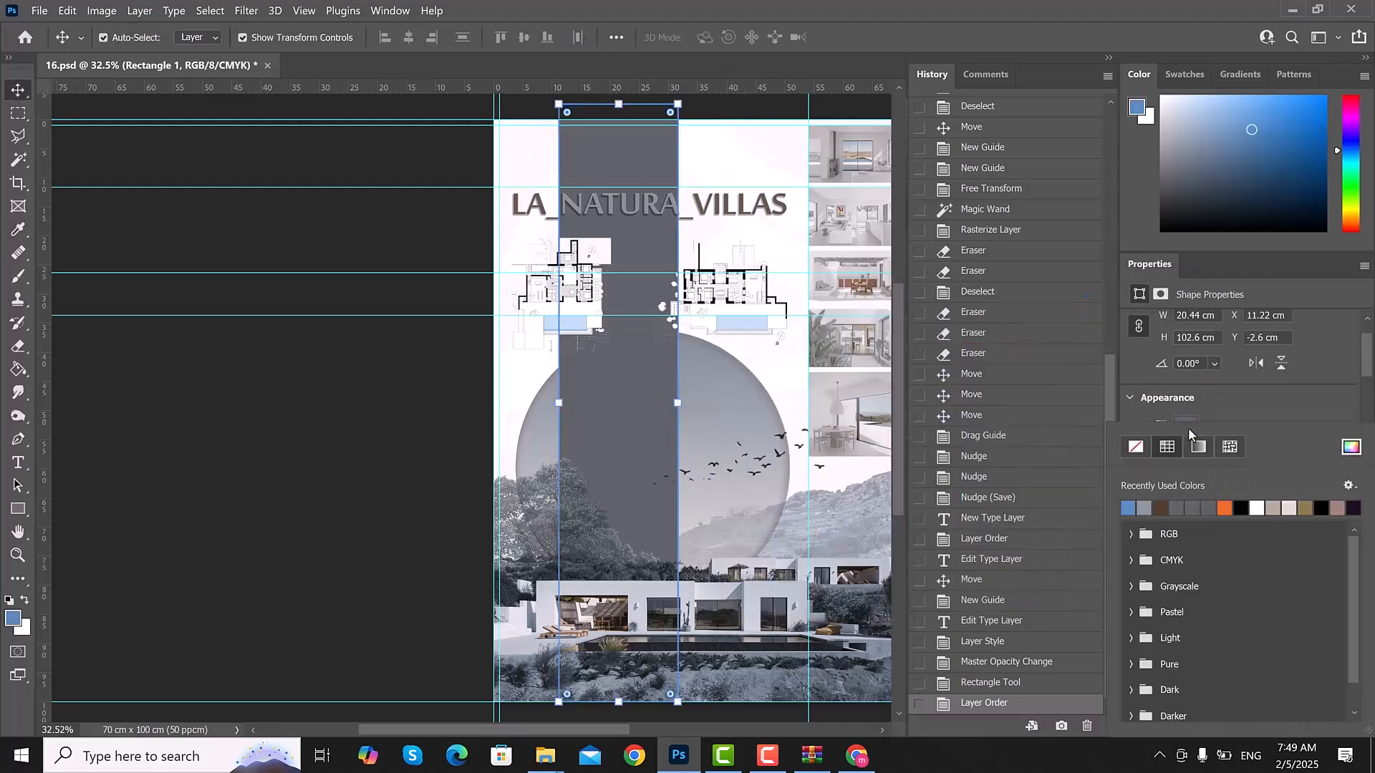
click(1186, 424)
click(1319, 542)
drag(1361, 564, 1294, 564)
click(352, 233)
click(701, 205)
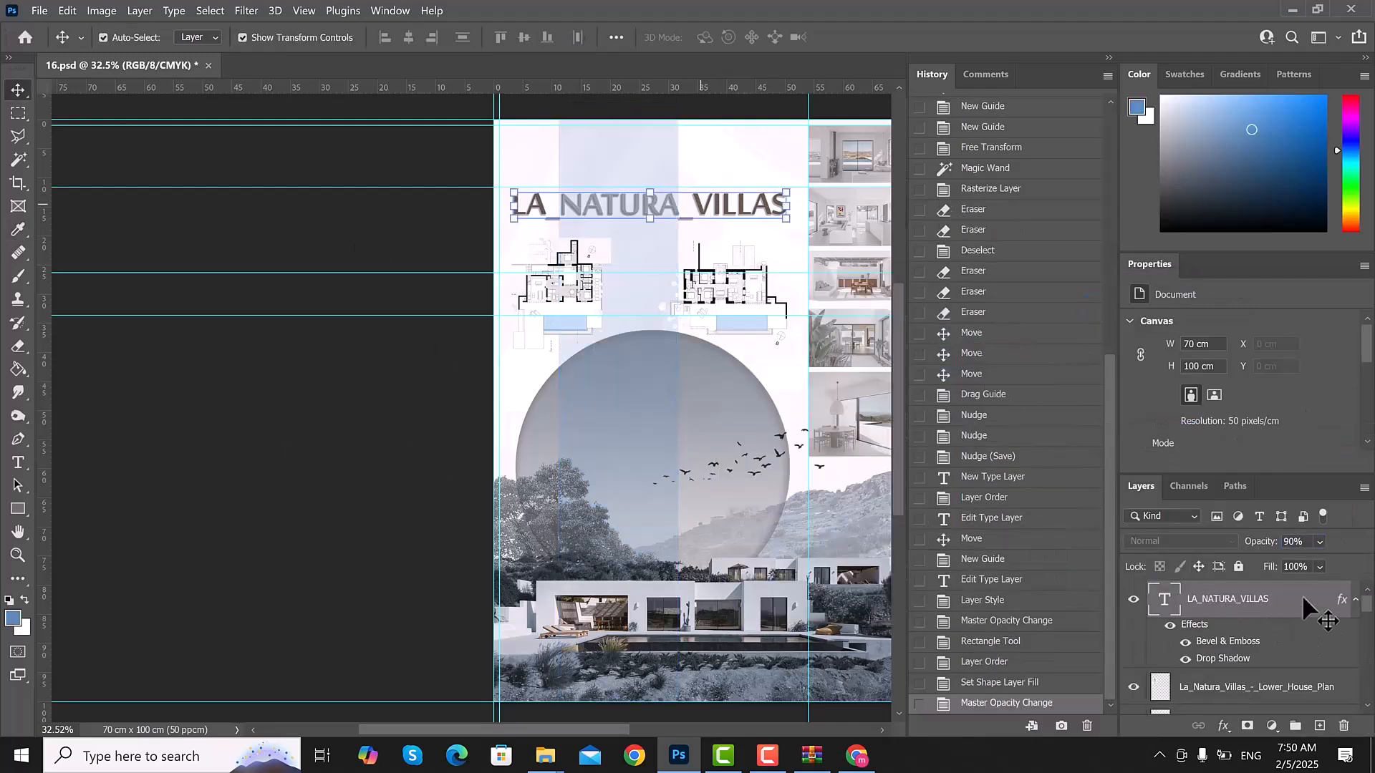
scroll(389, 227, up, 1)
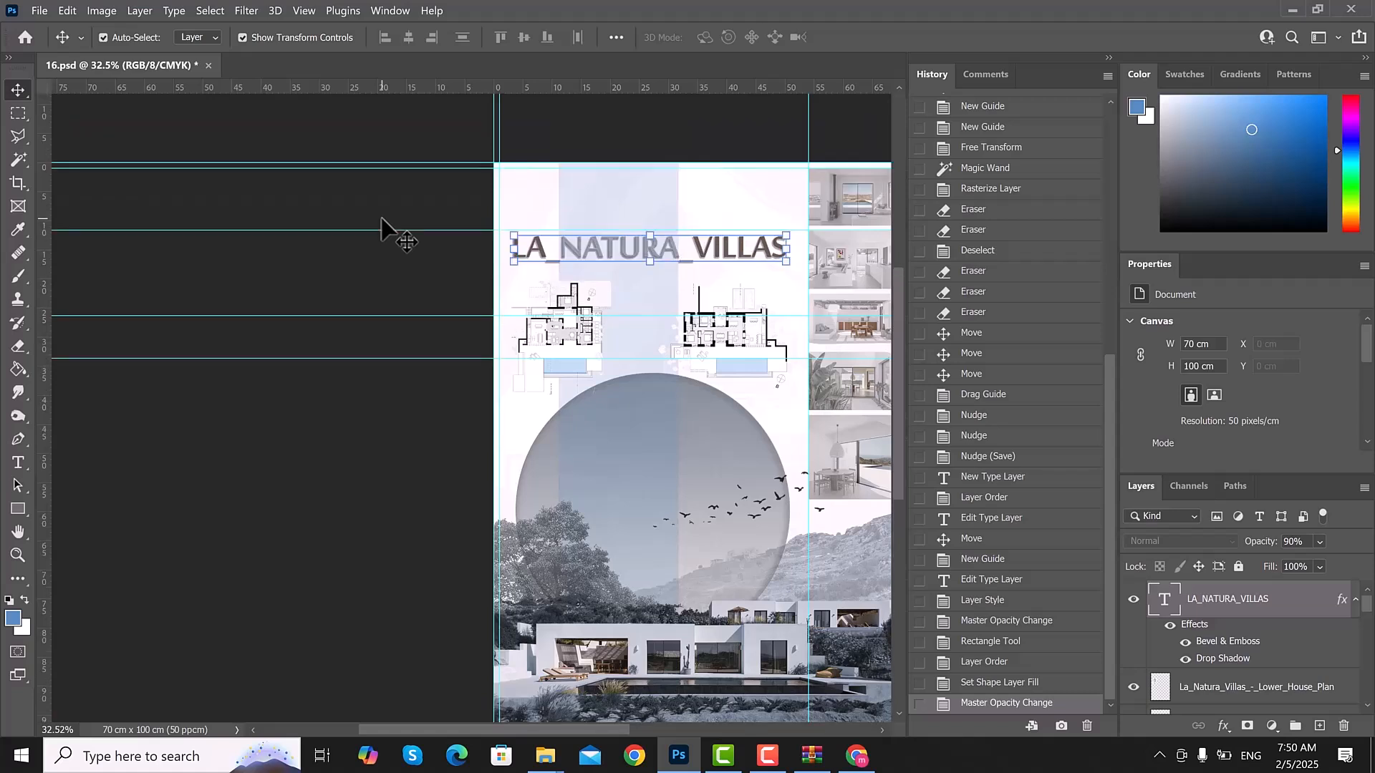
- Change the vertical rectangle's fill to a linear blue-to-light-blue gradient and deselect it
click(651, 474)
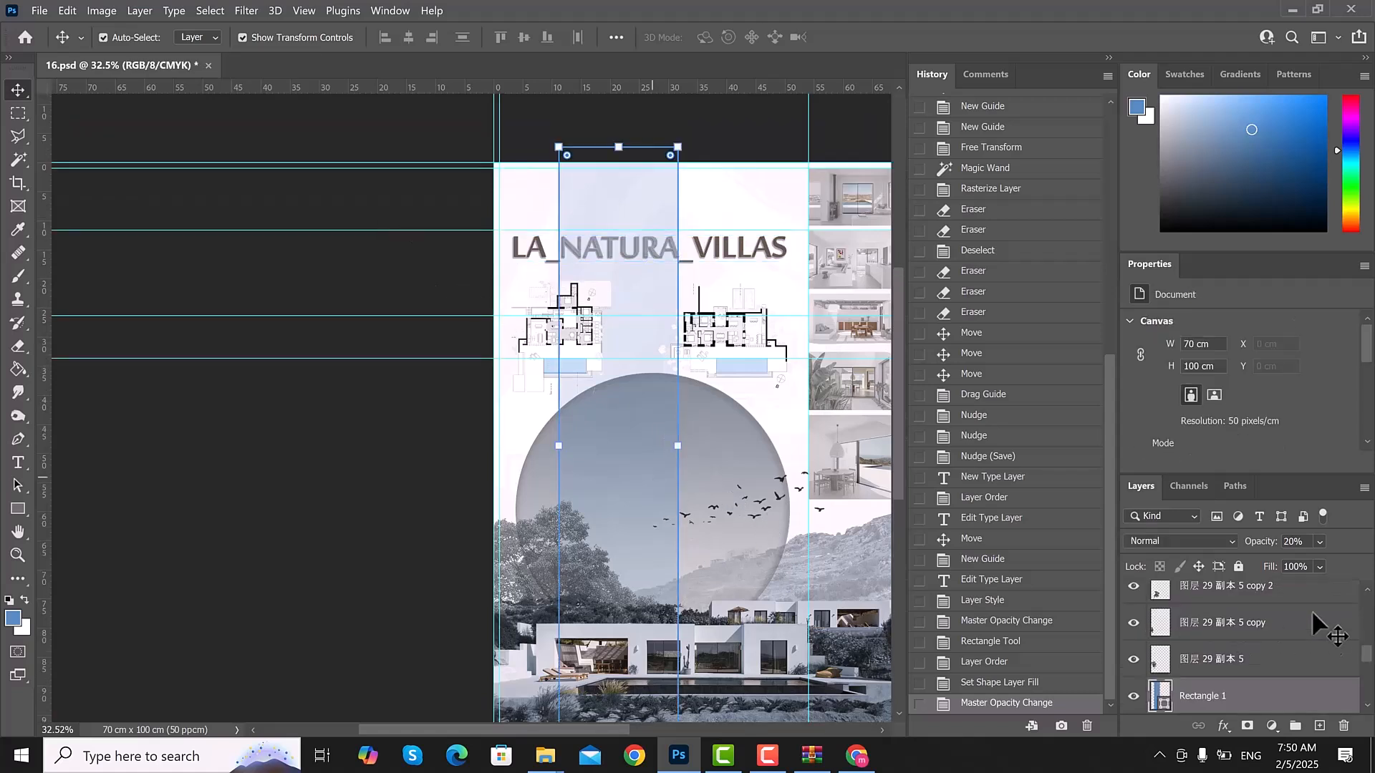
scroll(1233, 415, down, 1)
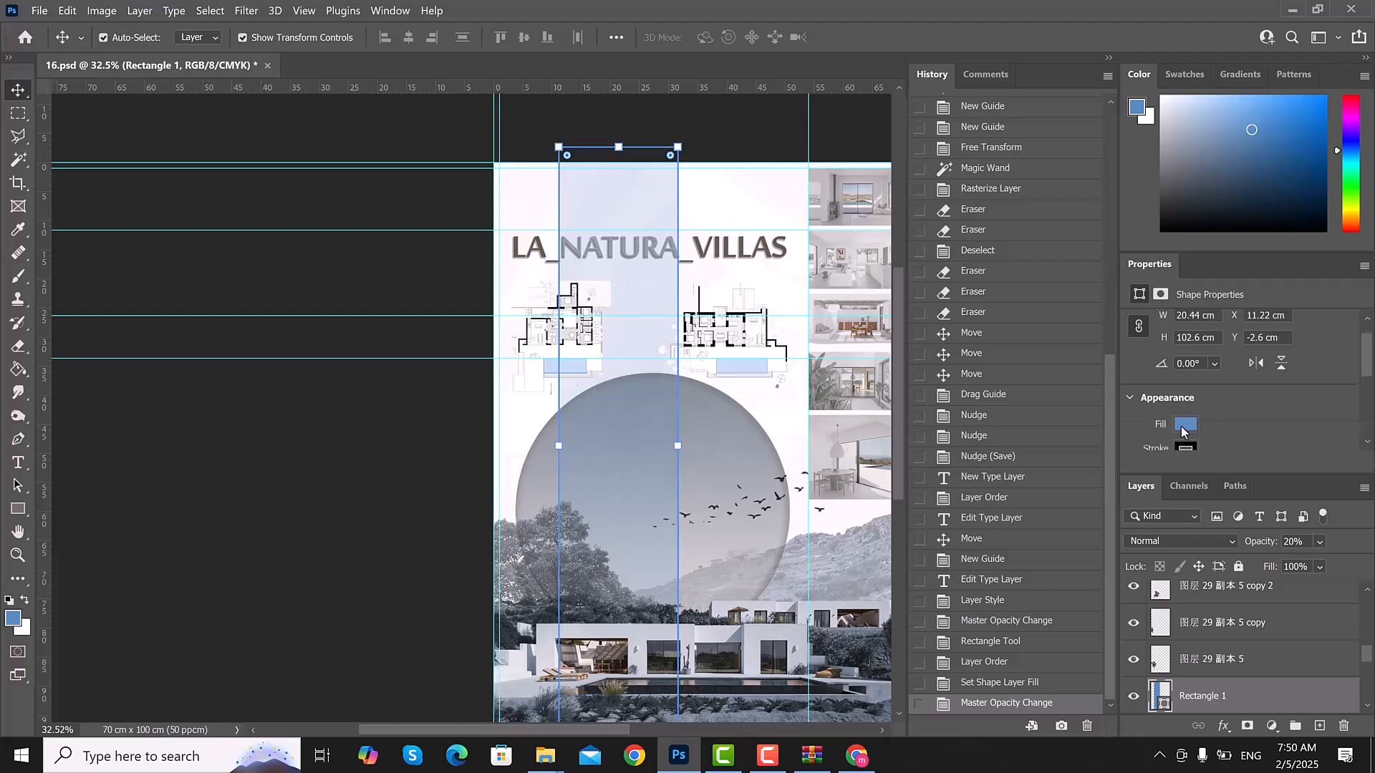
click(1185, 425)
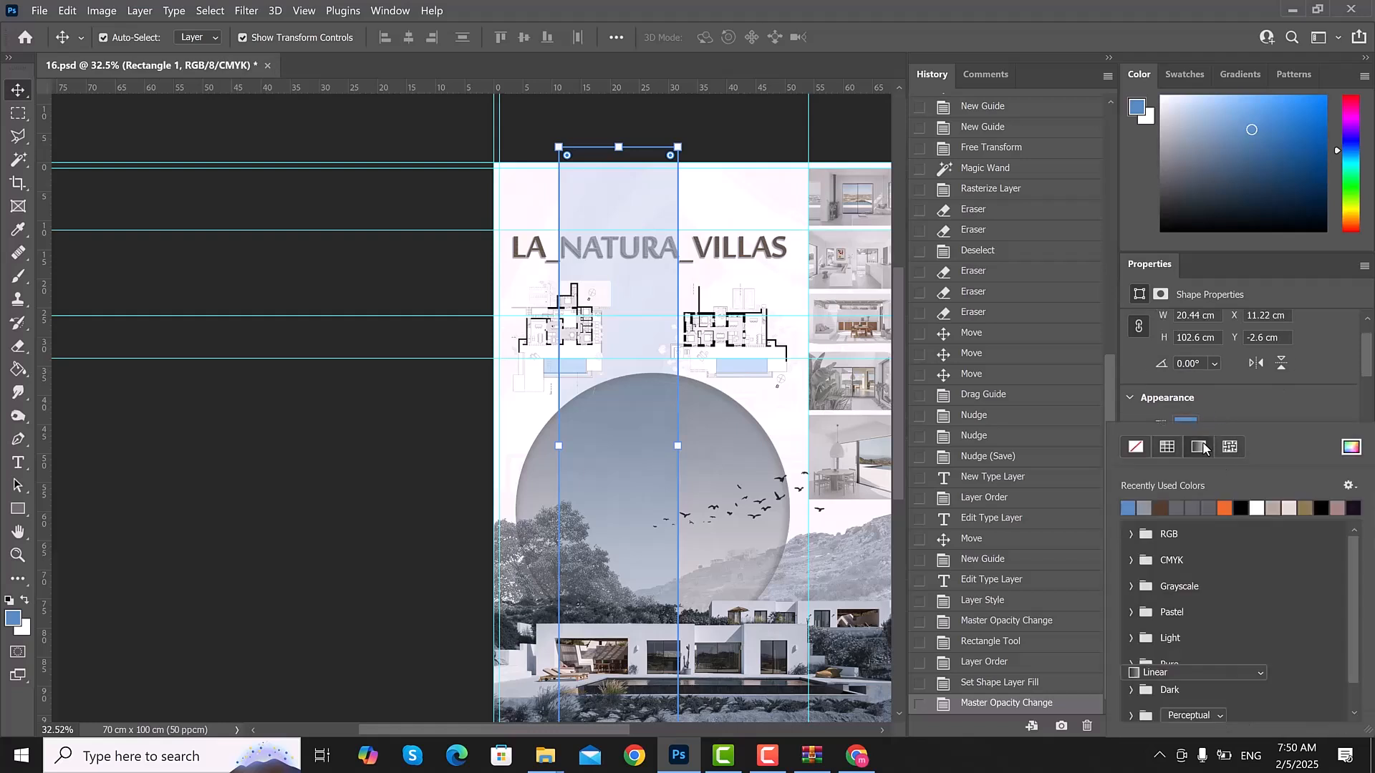
click(1200, 447)
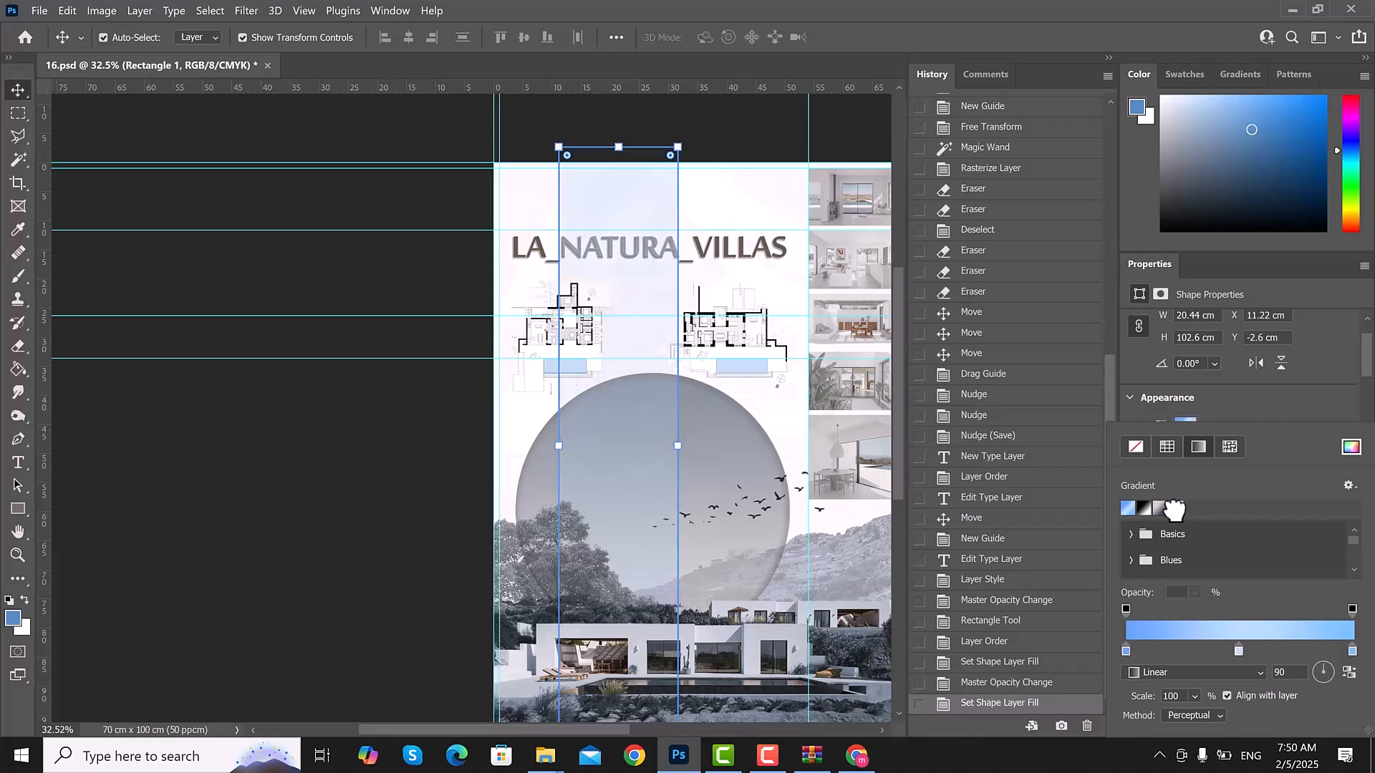
click(328, 317)
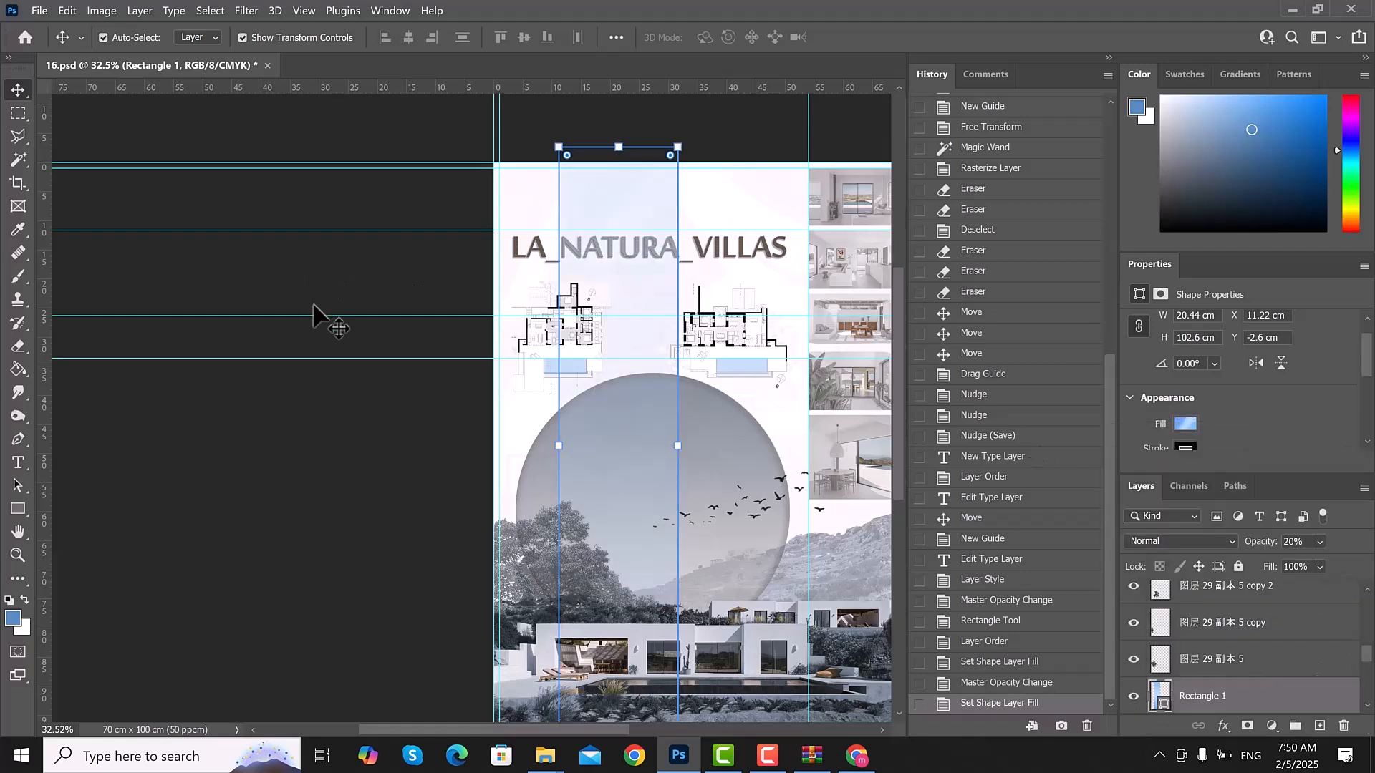
click(329, 481)
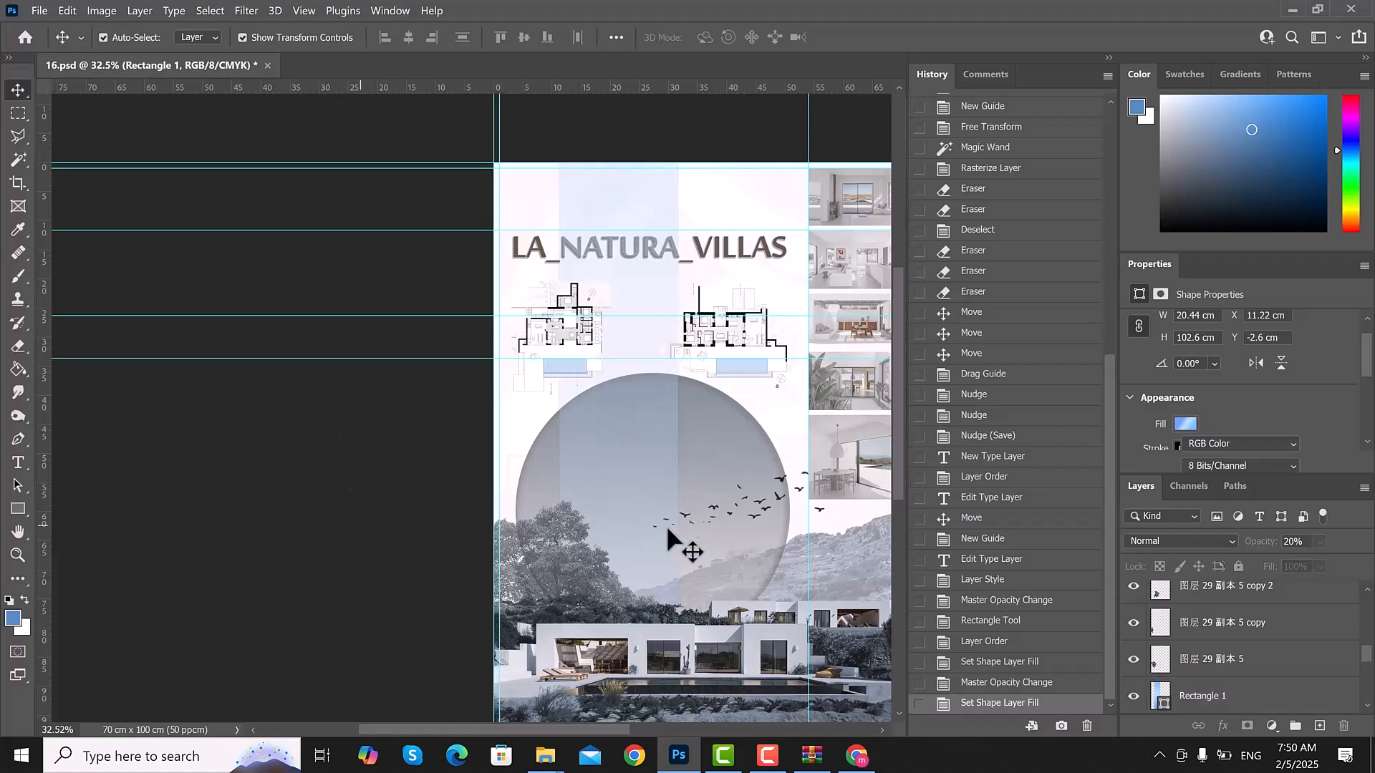
scroll(675, 423, down, 1)
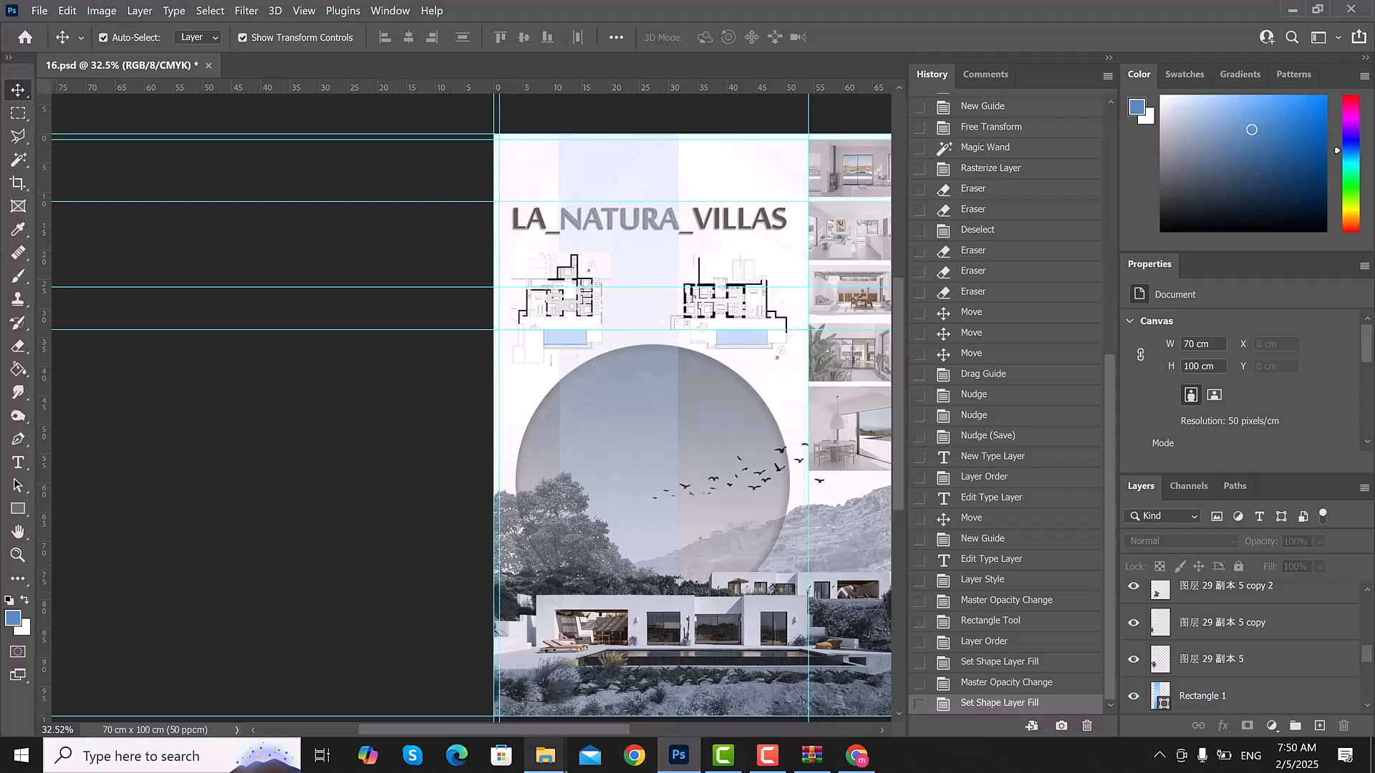
- Place villa photos 22 and 23 from the LA_NATURA_VILLAS folder into the poster
mouse_move(565, 767)
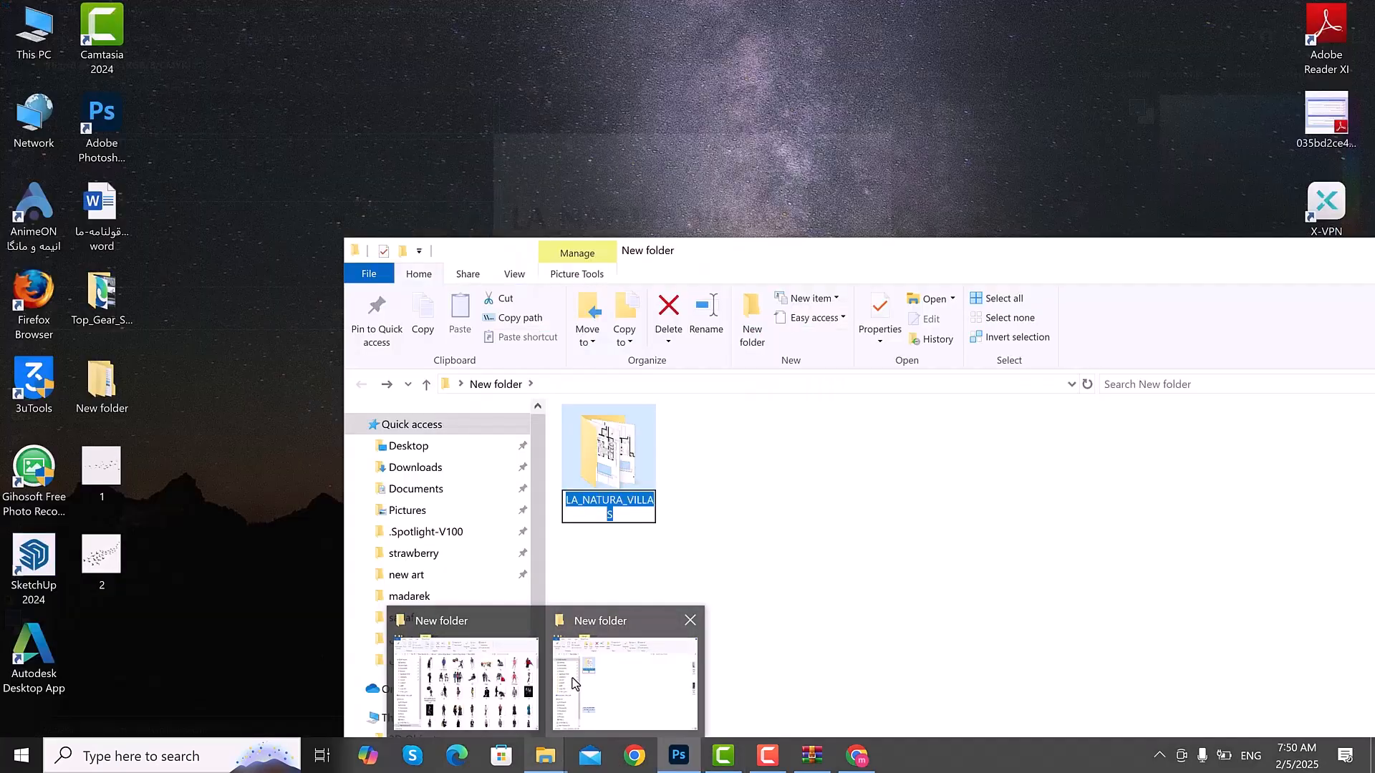
click(573, 683)
key(Return)
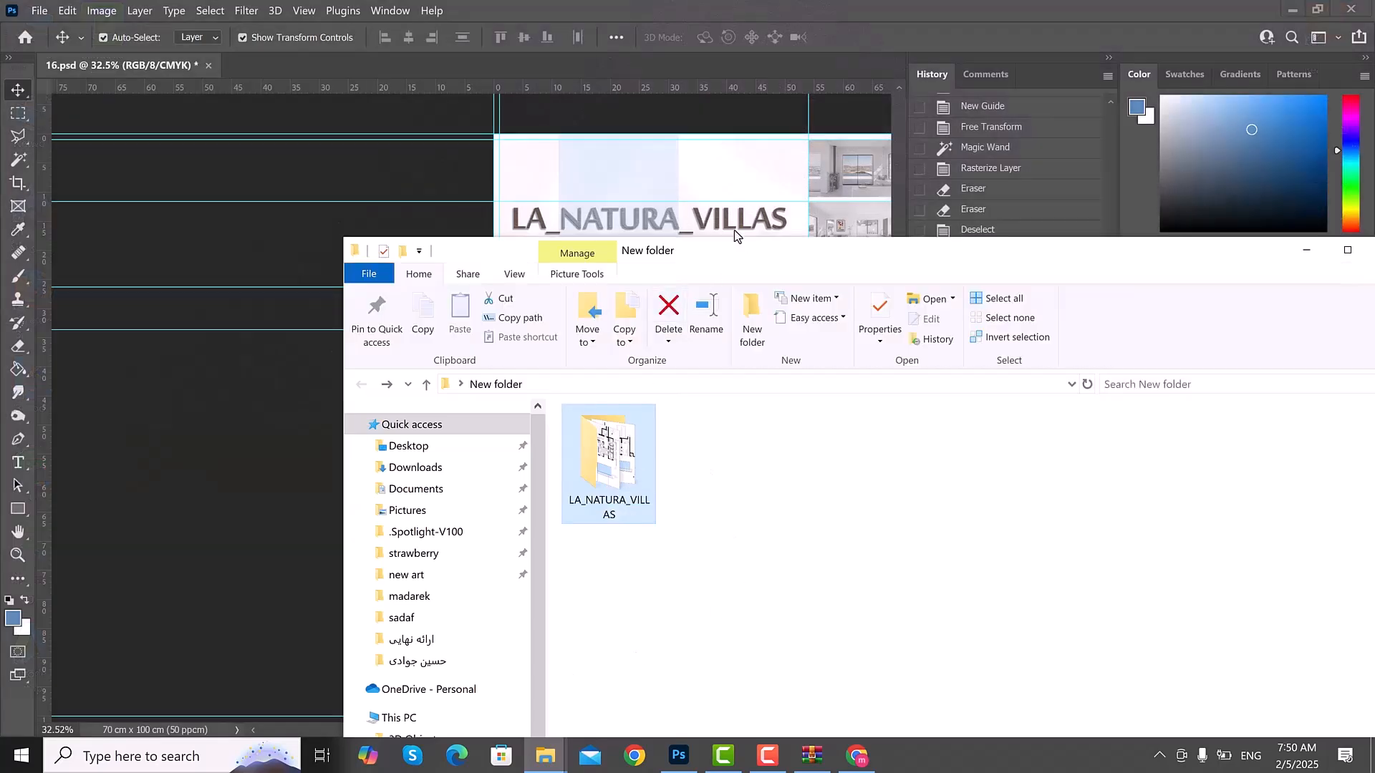
drag(731, 256, 462, 176)
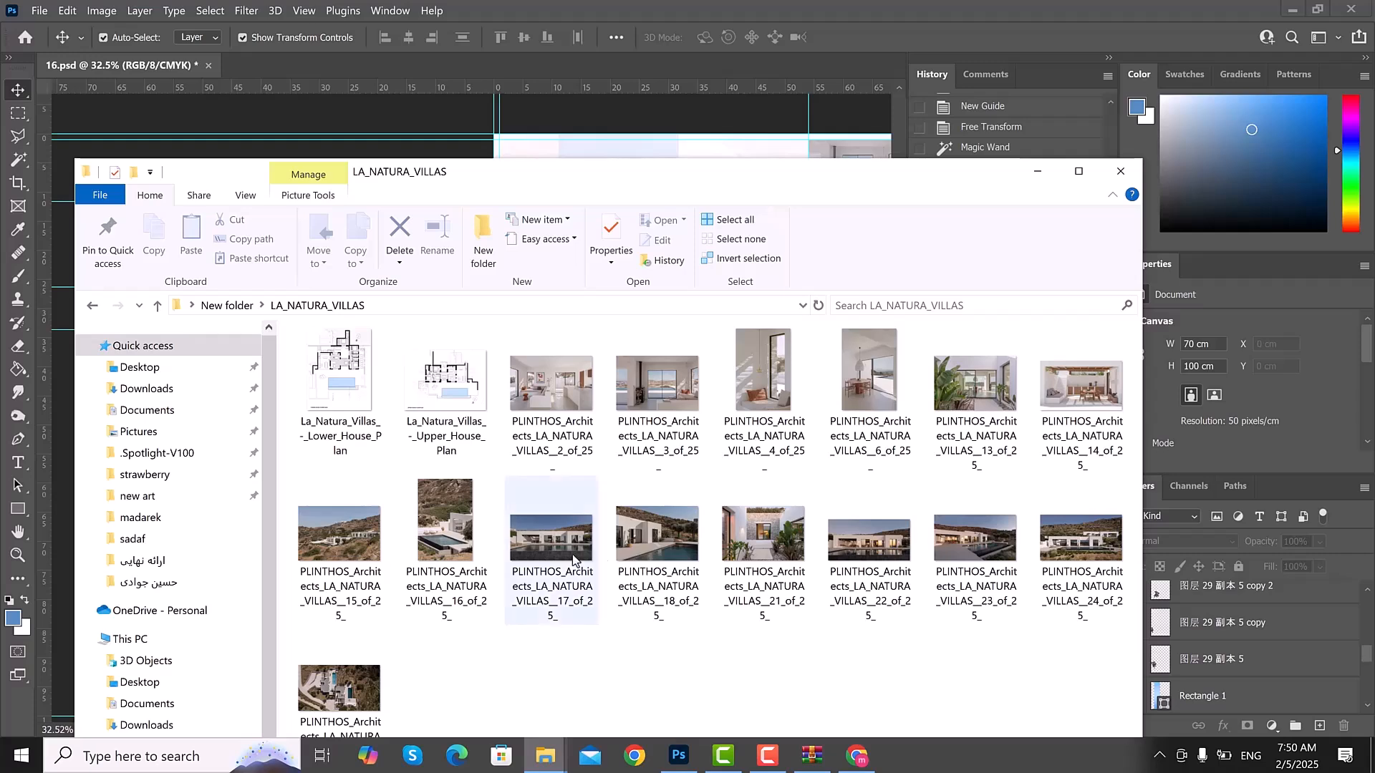
click(863, 551)
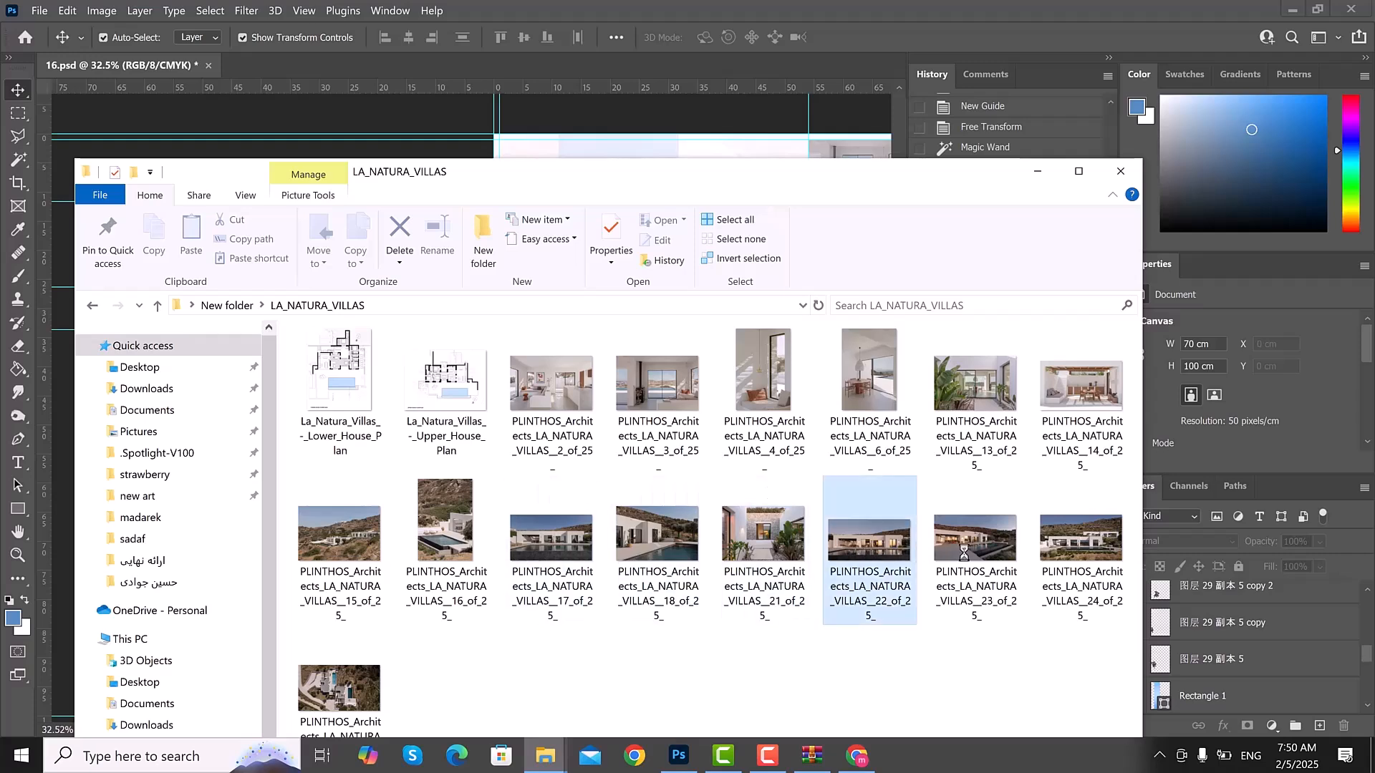
ctrl+click(977, 588)
drag(740, 179, 740, 280)
drag(981, 606, 698, 308)
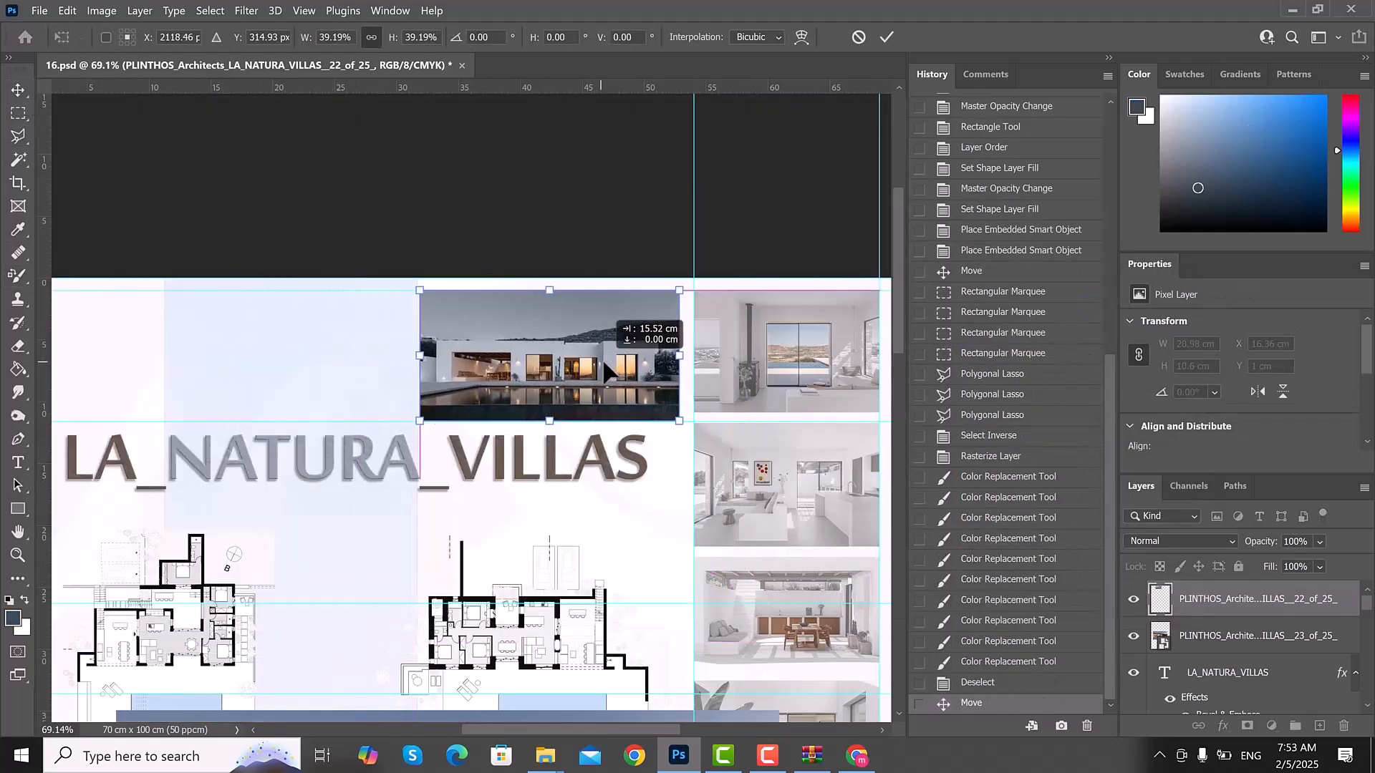
- Reduce the height of photo 22 to about 9.9 cm and add a vertical guide along its right edge
drag(549, 421, 549, 412)
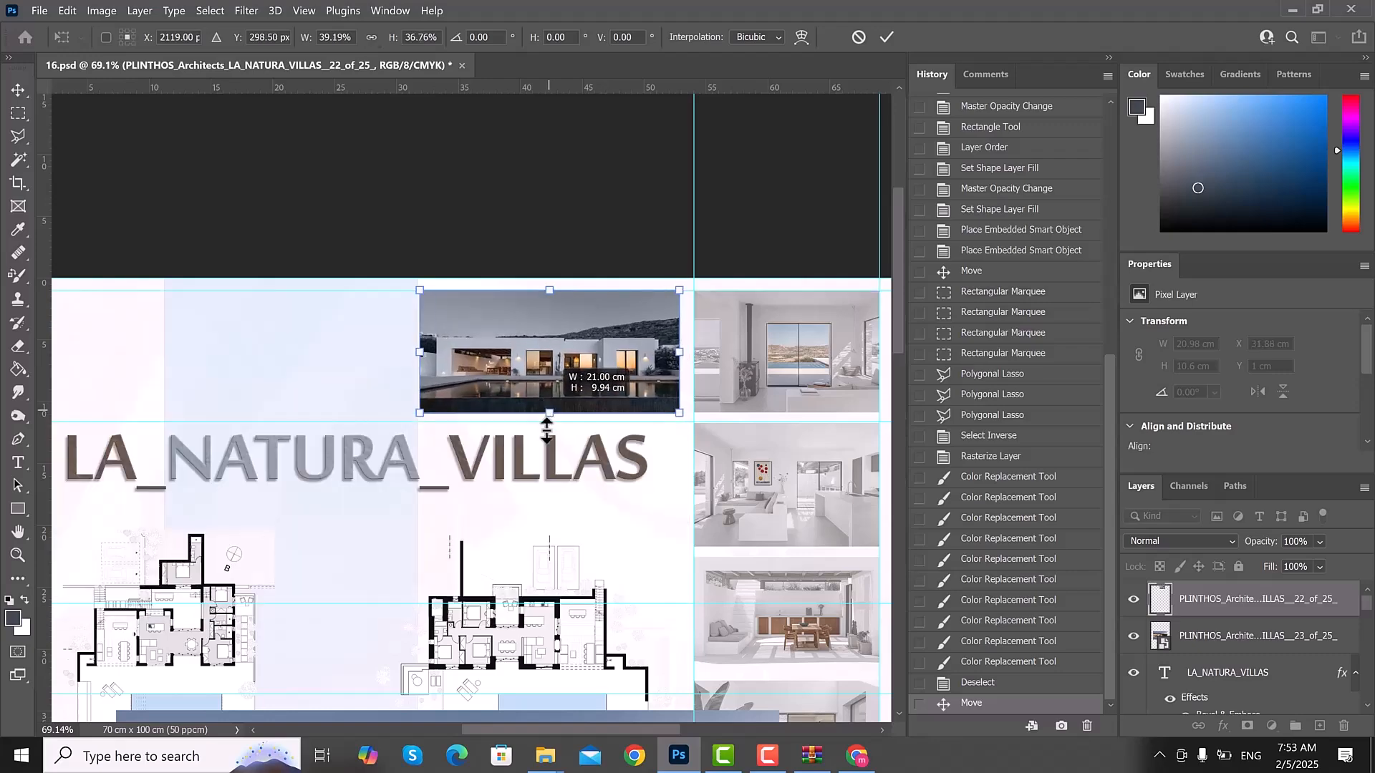
key(Return)
drag(43, 358, 681, 421)
- Outline the covered terrace, glazed openings and pool of photo 23 with the Polygonal Lasso, and invert the selection
scroll(439, 332, down, 3)
drag(434, 639, 438, 454)
key(l)
scroll(360, 615, up, 1)
scroll(220, 565, up, 3)
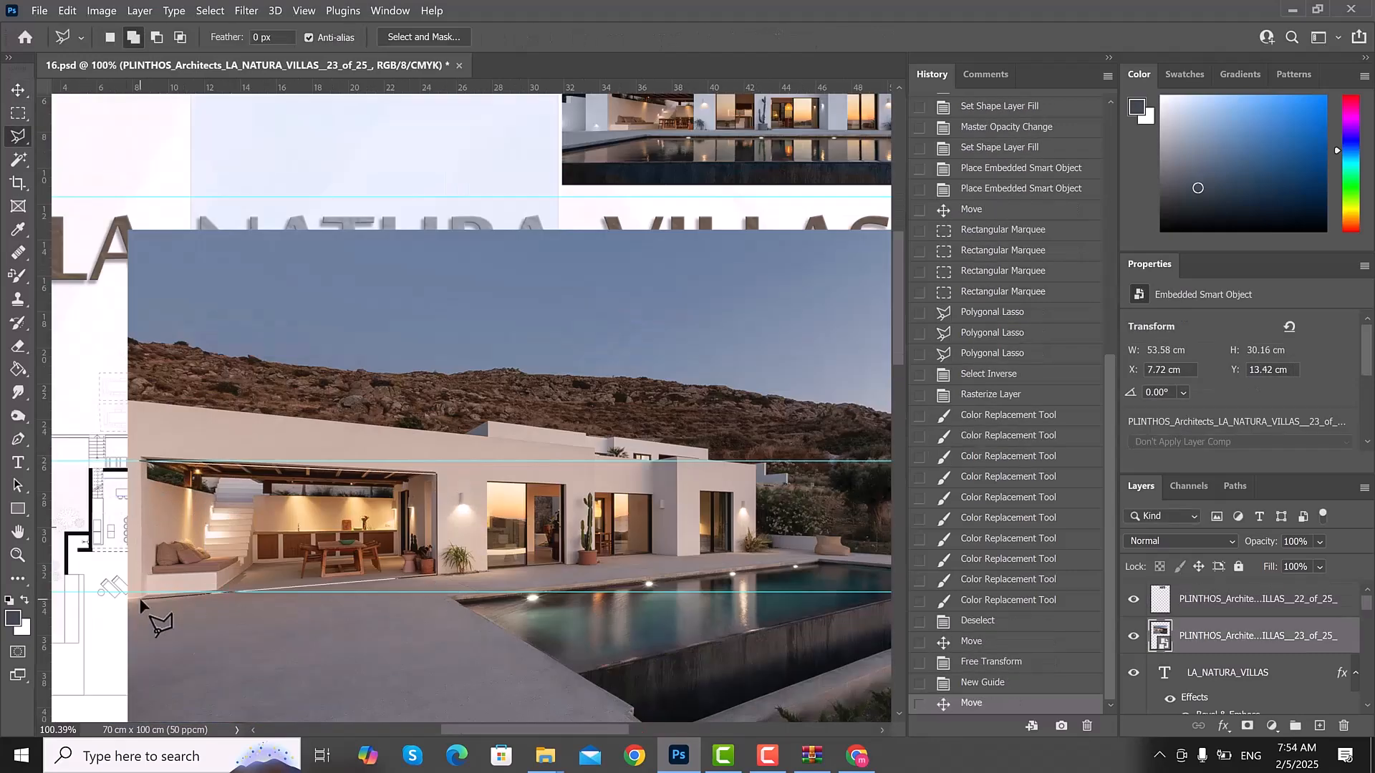
click(137, 591)
click(435, 575)
click(731, 555)
click(584, 658)
click(773, 493)
click(613, 476)
click(255, 516)
scroll(487, 501, down, 3)
key(ctrl+shift+i)
- Rasterize photo 23, recolour the selected surroundings grey-blue with the Color Replacement Tool, and deselect
click(18, 345)
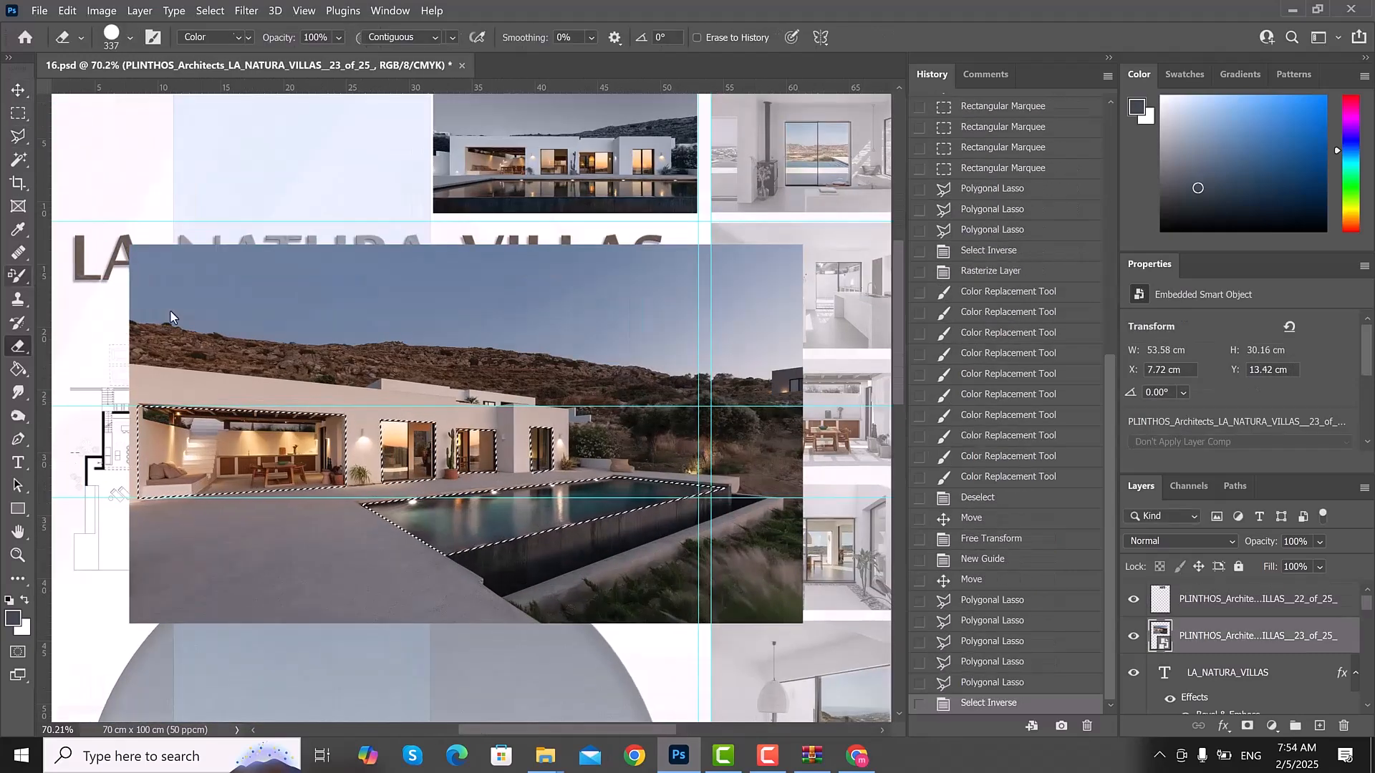
click(18, 276)
key(Return)
drag(233, 329, 375, 329)
mouse_move(177, 530)
mouse_down()
mouse_move(537, 528)
mouse_move(237, 550)
mouse_up()
mouse_move(20, 99)
mouse_down()
mouse_move(734, 422)
mouse_move(331, 573)
mouse_up()
key(ctrl+d)
- Move photo 23 to the poster's top edge beside photo 22 and scale it down to a matching height
key(v)
scroll(337, 193, up, 2)
drag(444, 459, 340, 302)
drag(362, 539, 362, 284)
drag(349, 245, 301, 245)
key(Return)
- Adjust the gap between the two top villa photos by shifting photo 23 left and stretching photo 22 towards it
scroll(401, 222, left, 2)
drag(395, 215, 382, 215)
click(572, 229)
drag(523, 223, 514, 232)
key(Return)
click(451, 243)
key(Left)
scroll(465, 401, down, 3)
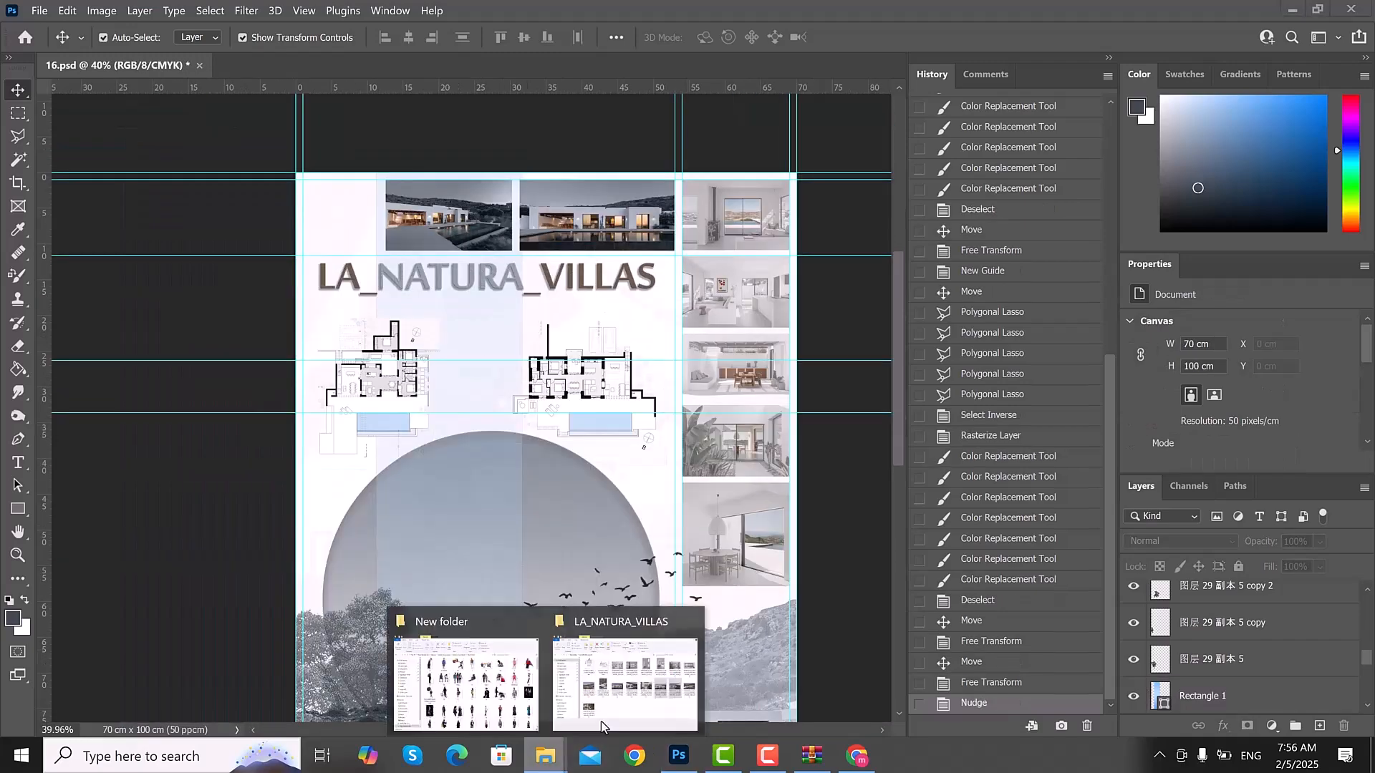
- Place villa photo 16 from the LA_NATURA_VILLAS folder and scale it to about 10.3 cm wide in the poster's upper-left corner
click(547, 756)
drag(615, 444, 495, 372)
drag(530, 430, 341, 186)
drag(438, 320, 414, 356)
scroll(358, 229, up, 5)
scroll(413, 356, up, 2)
drag(385, 186, 385, 244)
drag(396, 464, 395, 452)
key(Return)
- Rasterize photo 16 and trim its surplus edge using a rectangular marquee selection and the Eraser
key(m)
key(e)
mouse_move(532, 319)
mouse_down()
mouse_move(258, 302)
mouse_move(501, 310)
mouse_up()
click(269, 307)
key(Return)
- Lasso the part of photo 16 that keeps its colours, invert the selection, recolour the rest grey-blue, and deselect
key(l)
key(ctrl+shift+i)
click(419, 384)
key(ctrl+d)
scroll(592, 233, down, 3)
scroll(597, 243, down, 5)
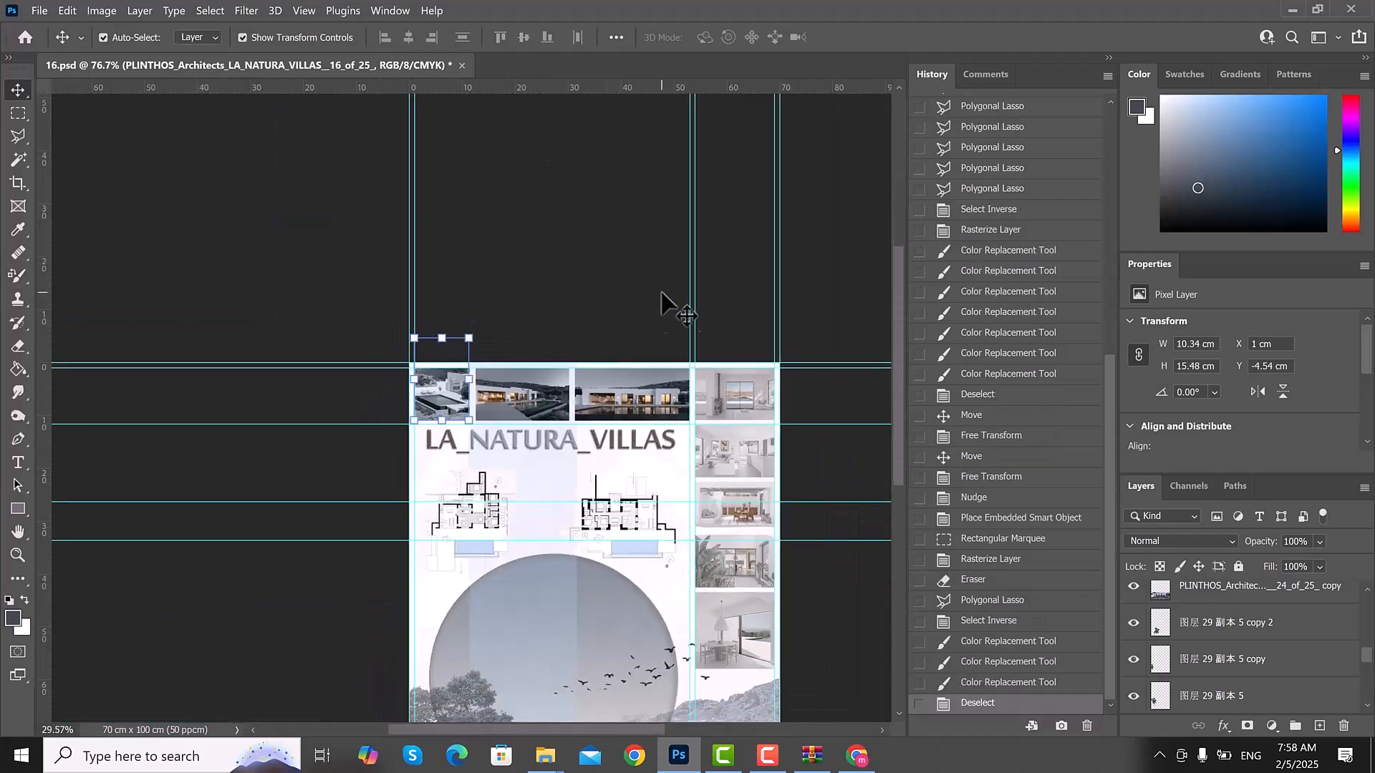
scroll(669, 301, down, 5)
scroll(668, 343, up, 2)
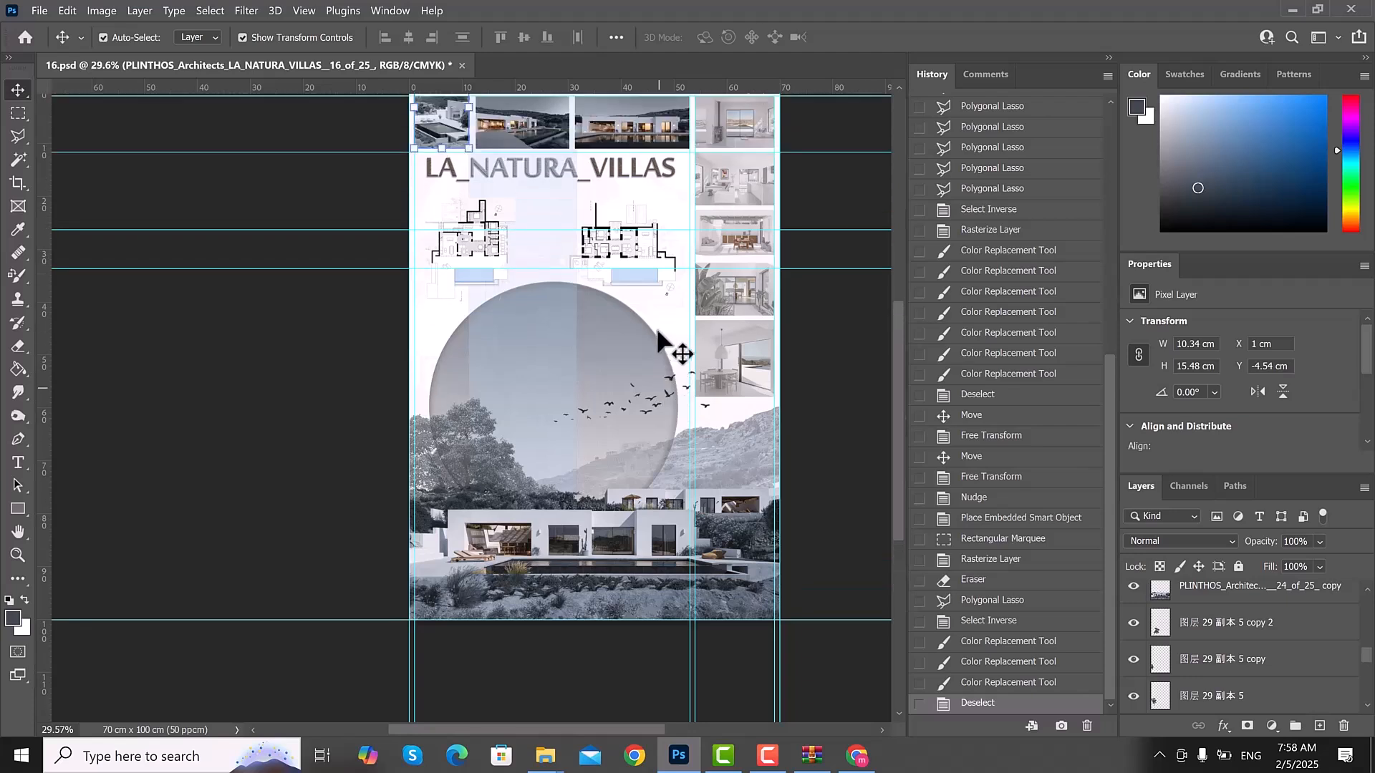
- Save a copy of the poster on the computer's Desktop as the JPEG "16 copy" with quality 12 (Maximum) and Baseline ("Standard") format
click(831, 440)
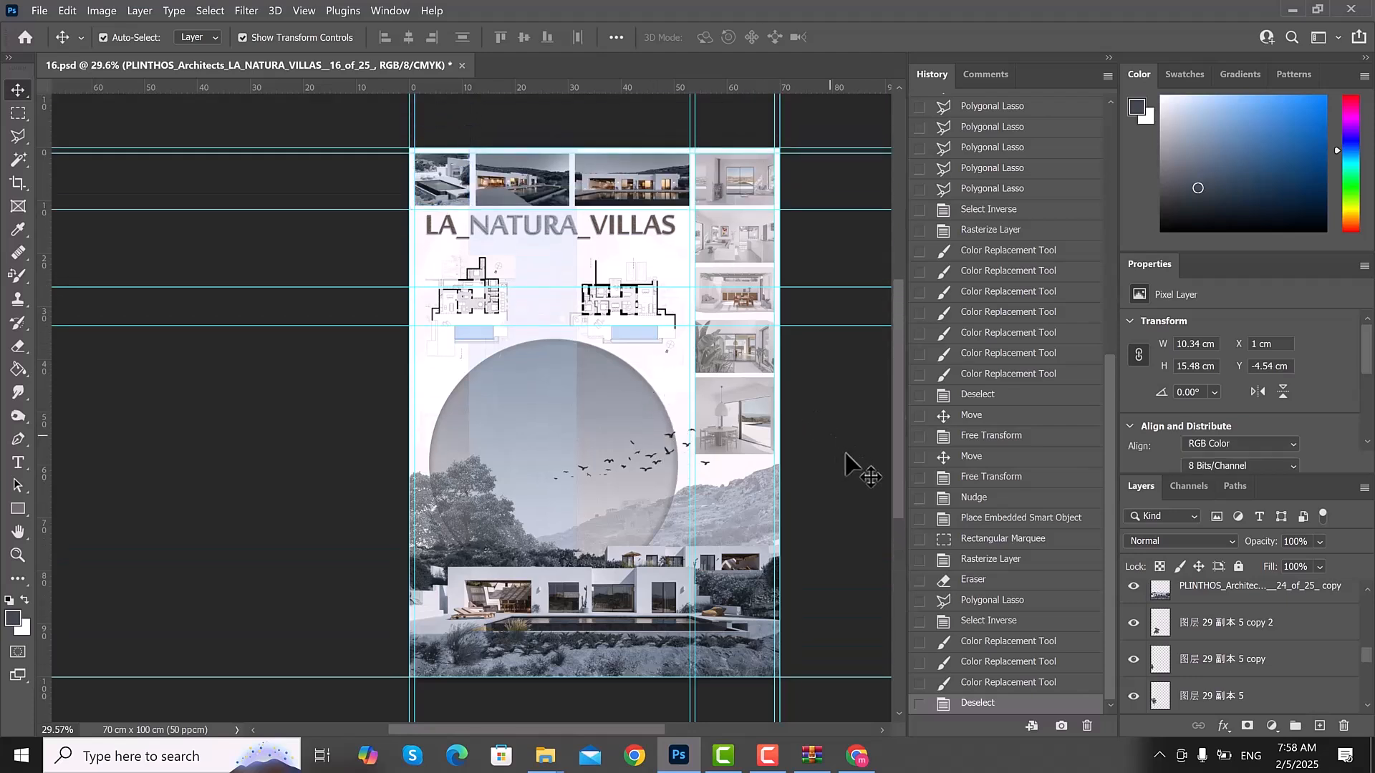
scroll(831, 465, up, 1)
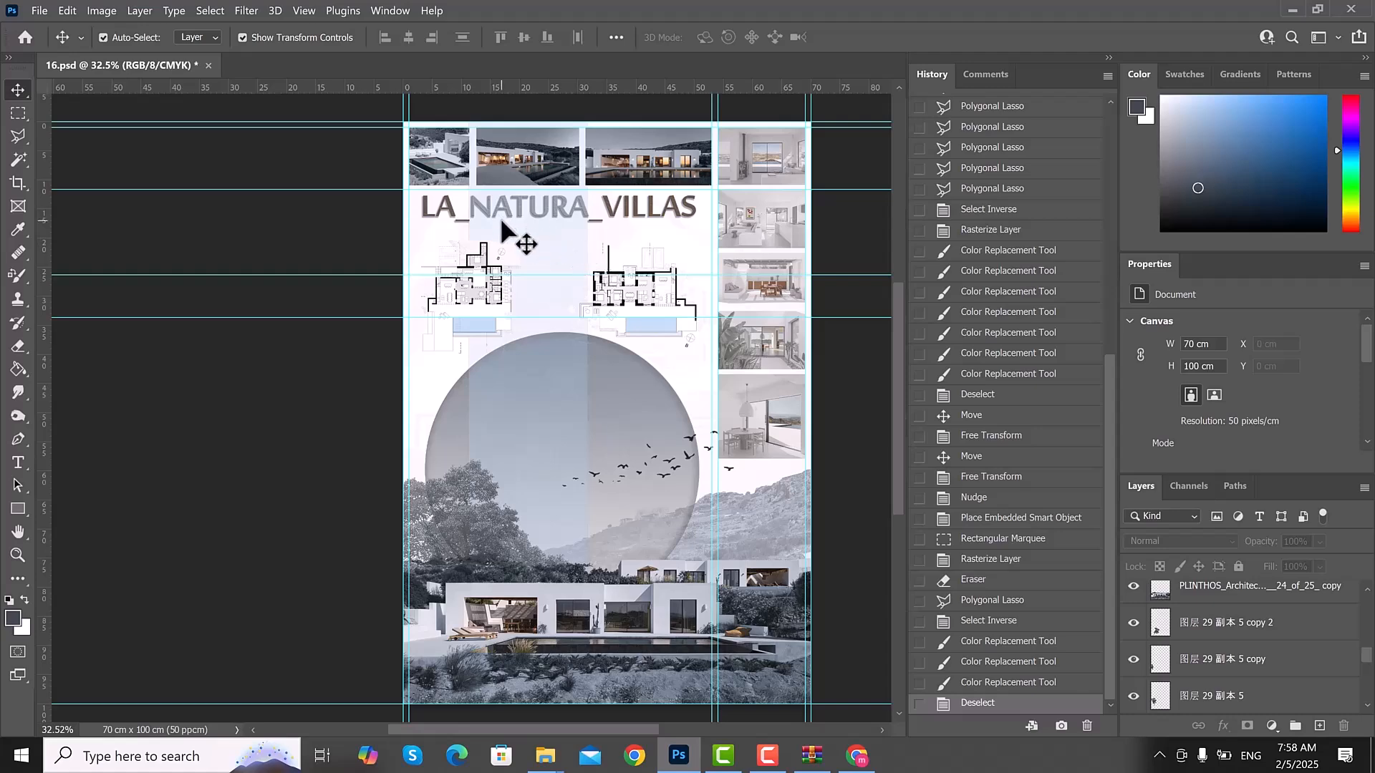
click(46, 16)
click(184, 236)
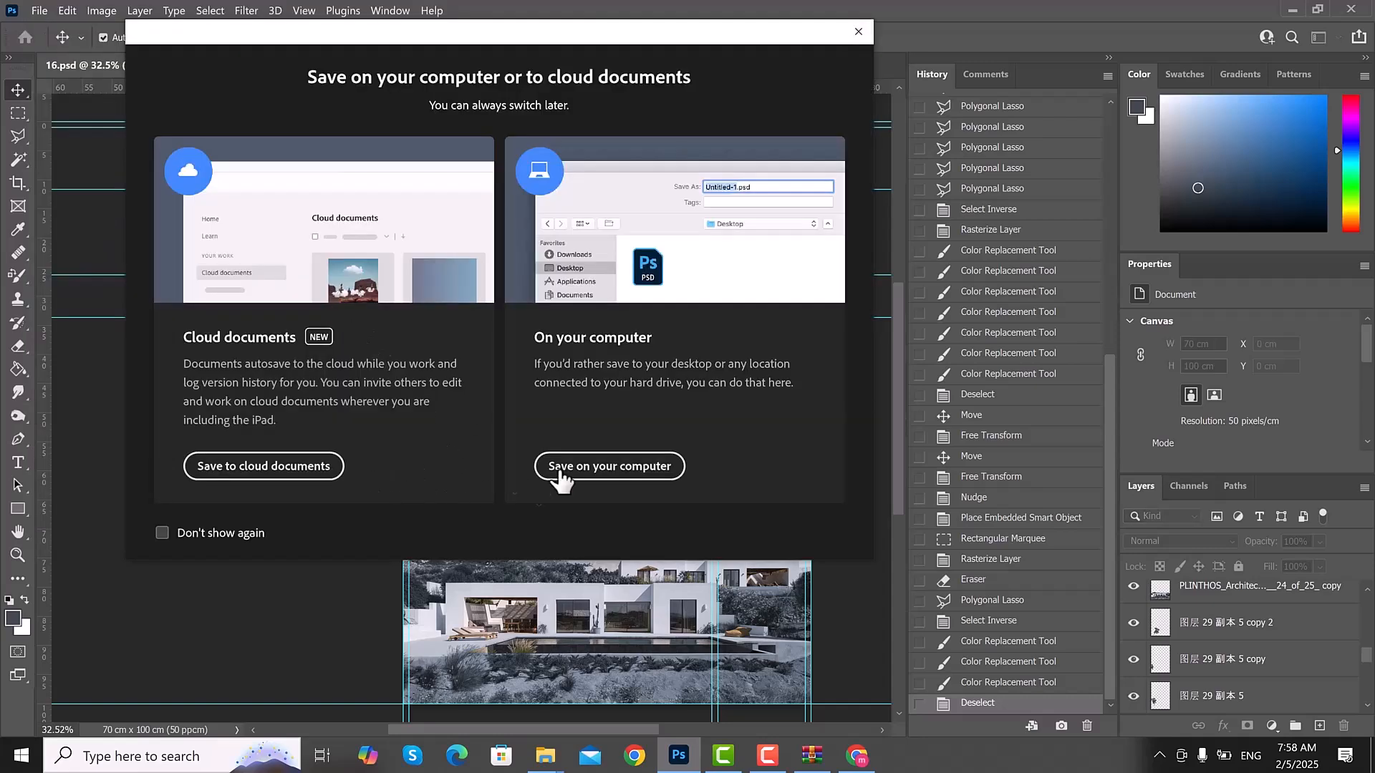
click(657, 472)
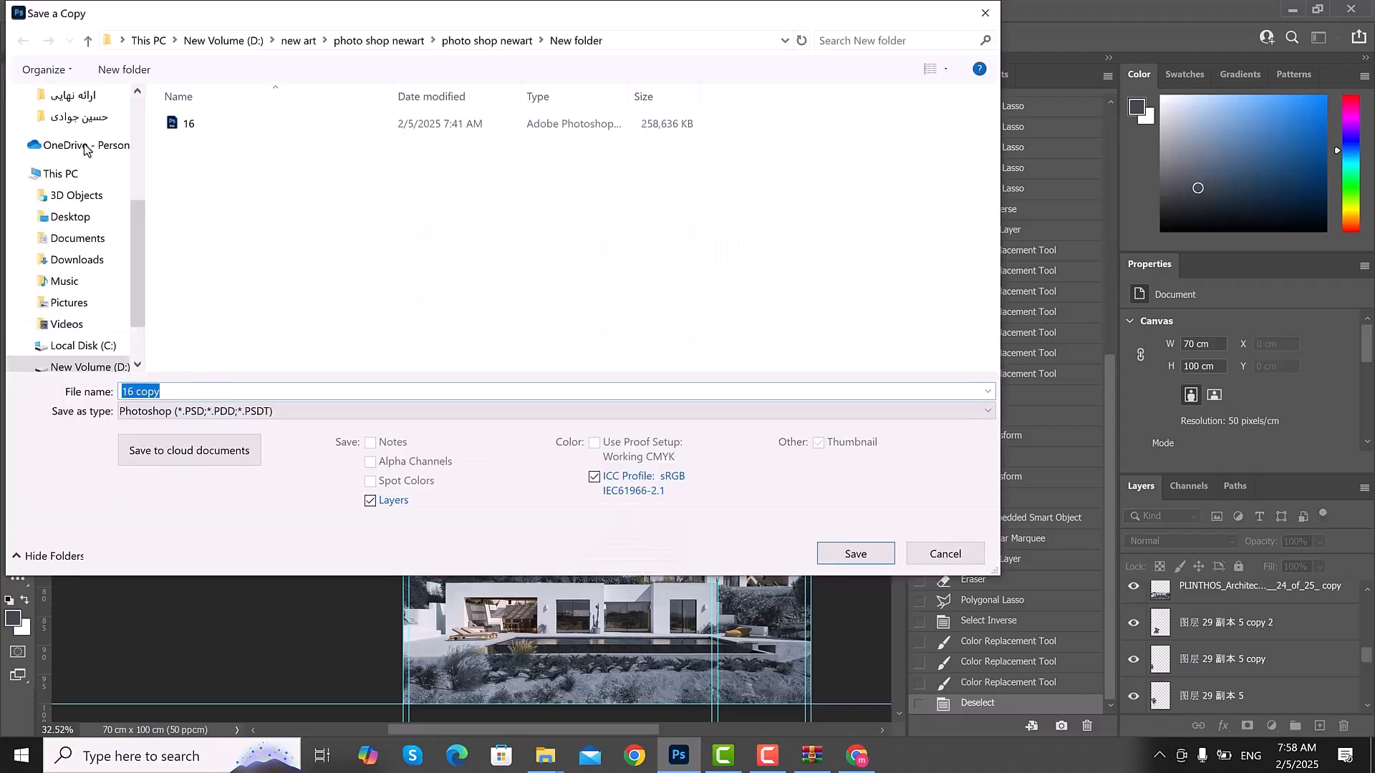
click(83, 217)
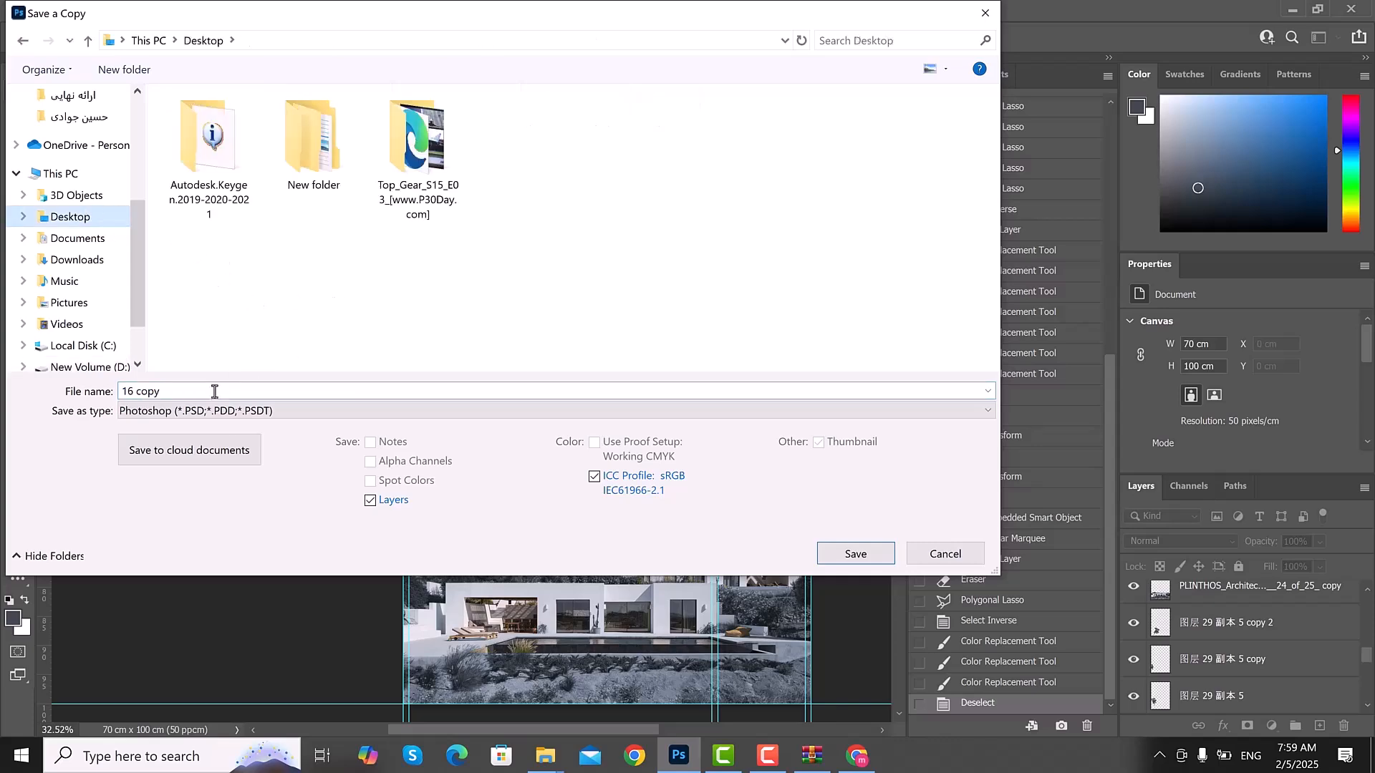
click(188, 411)
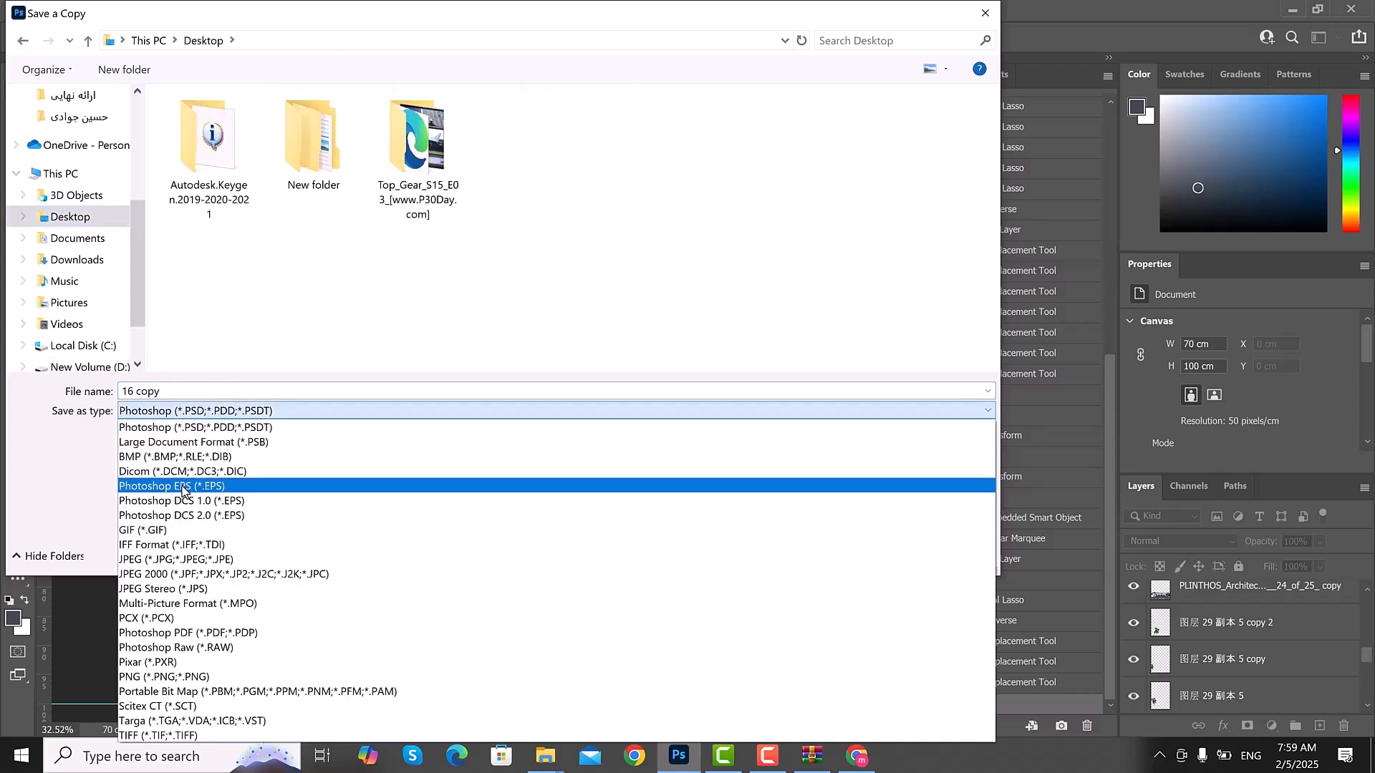
click(181, 561)
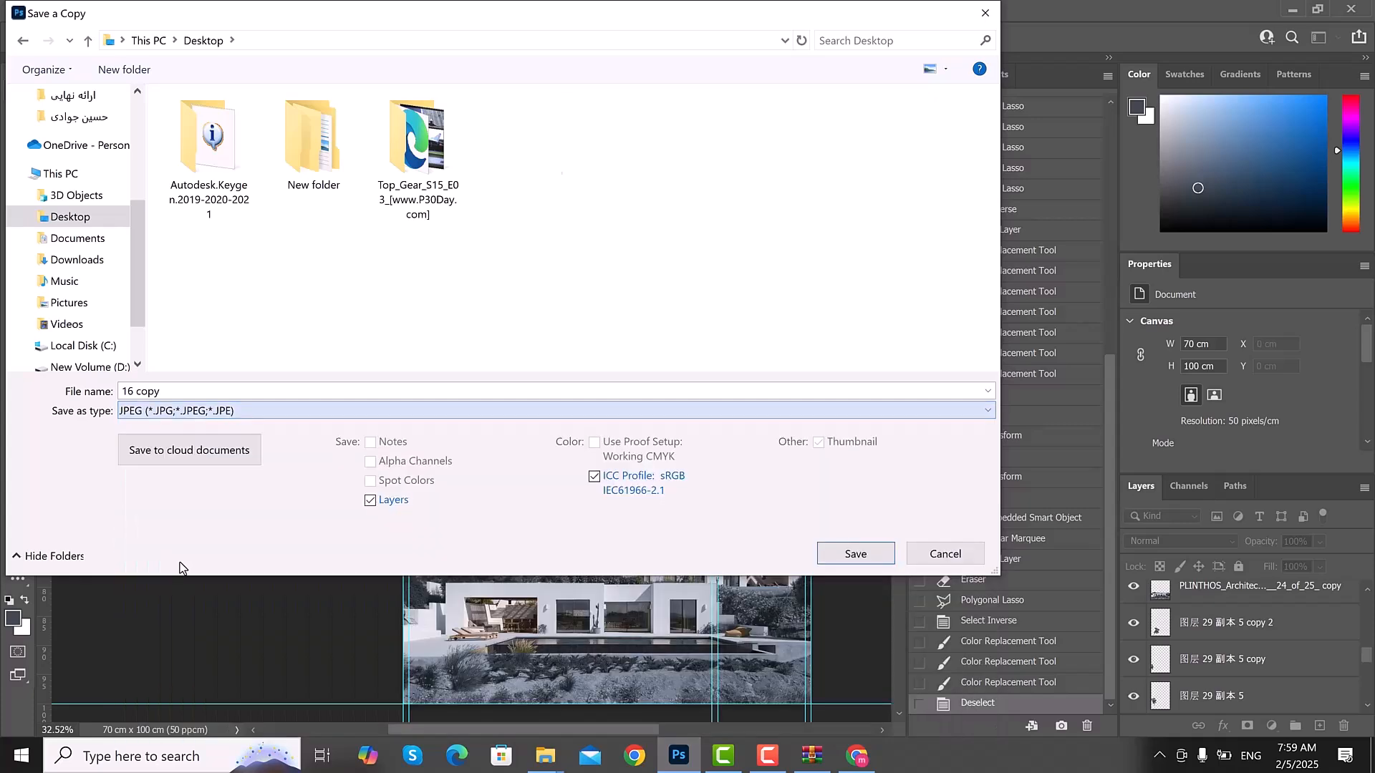
click(857, 554)
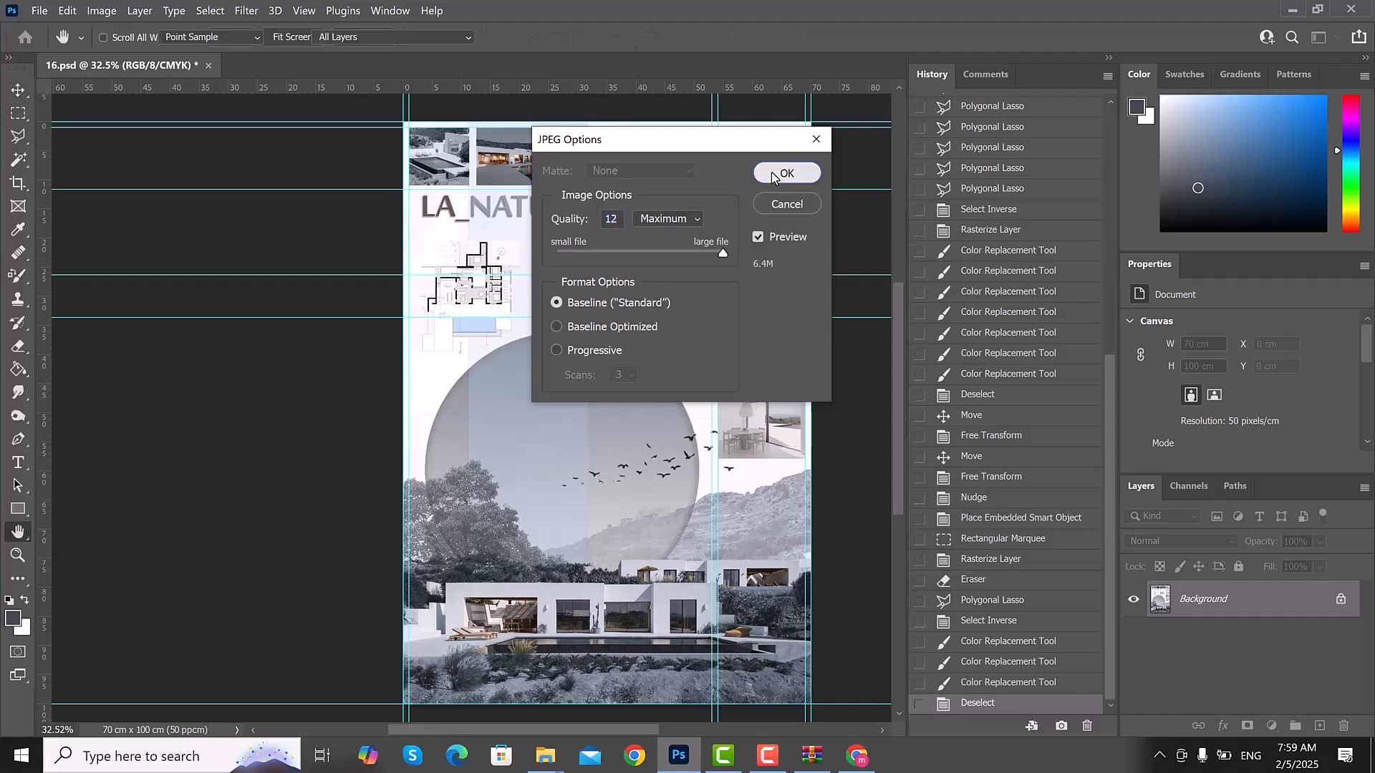
click(771, 177)
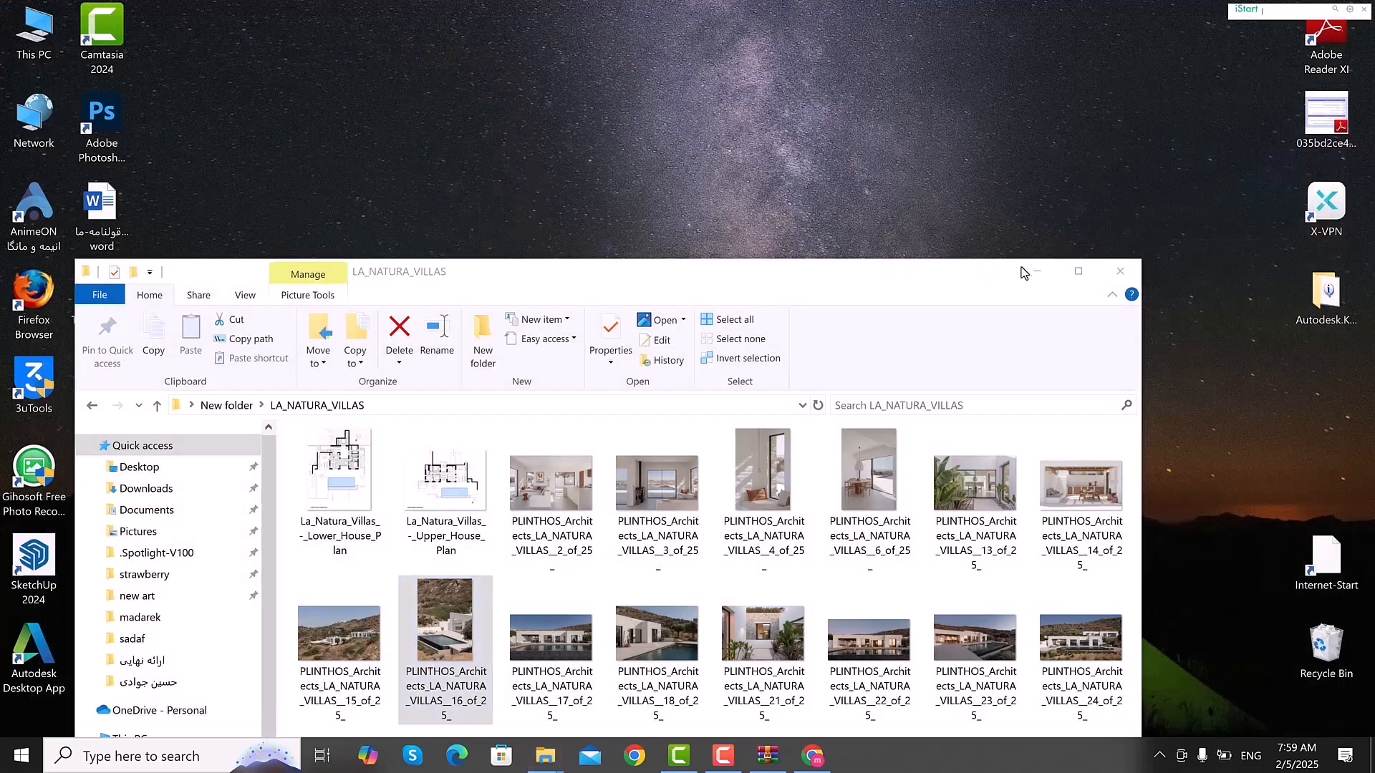
- Clear the LA_NATURA_VILLAS folder window off the desktop and view the exported "16 copy" image in a maximized photo viewer
click(1036, 271)
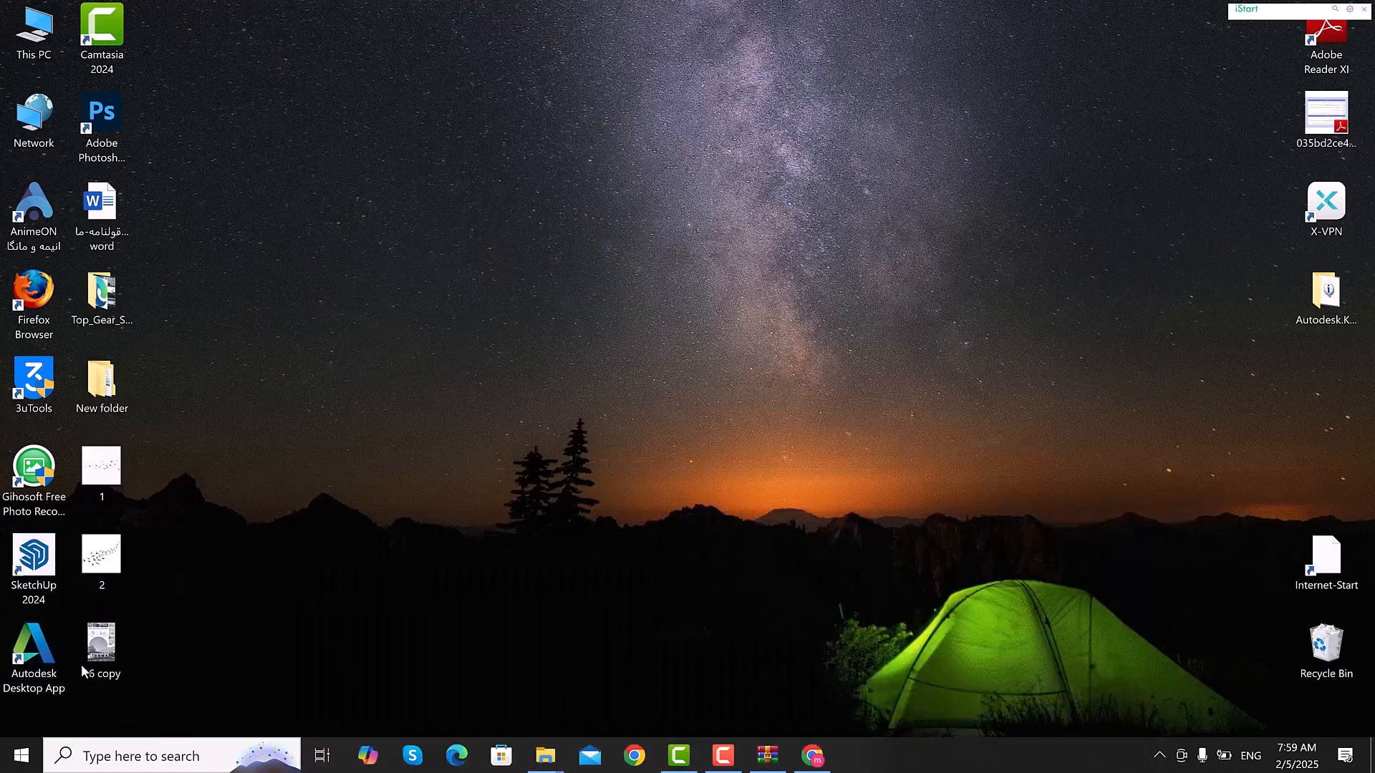
double_click(100, 648)
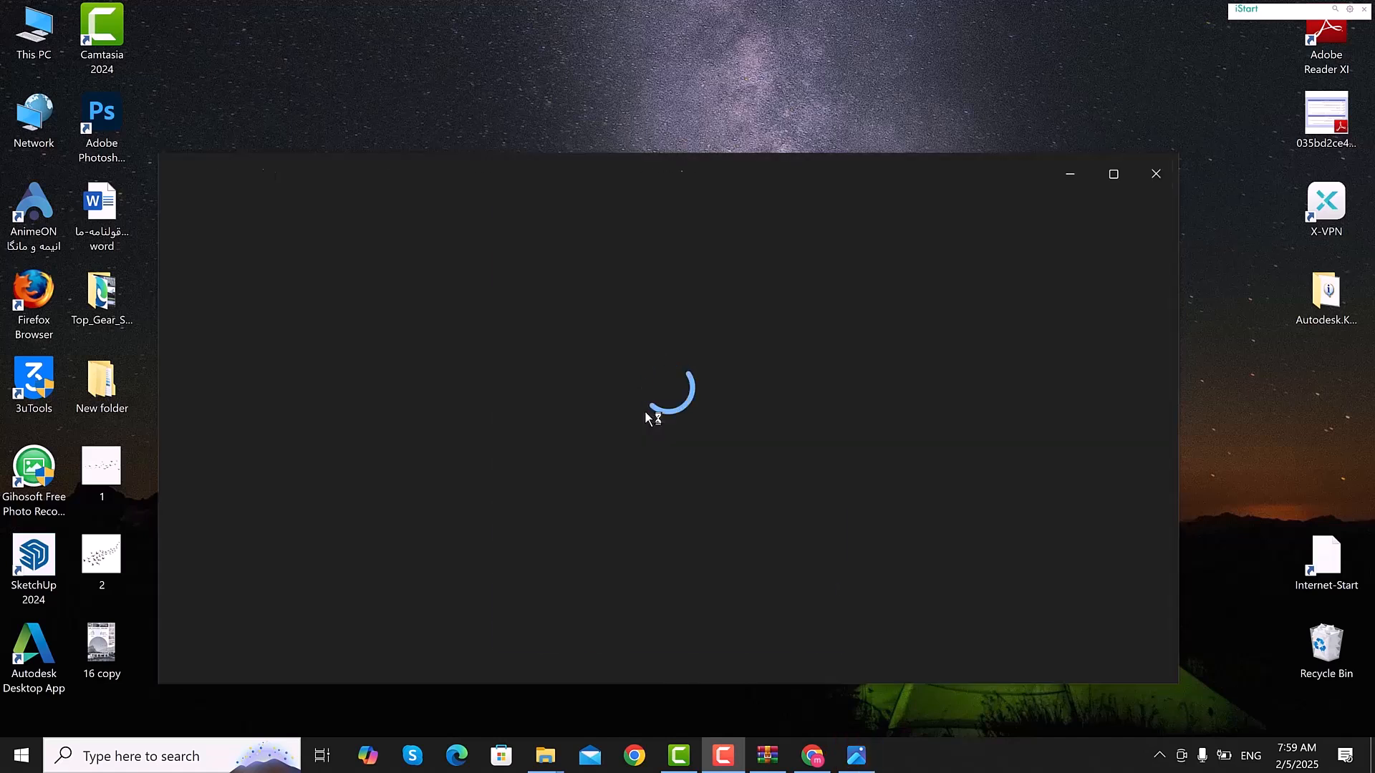
click(1115, 176)
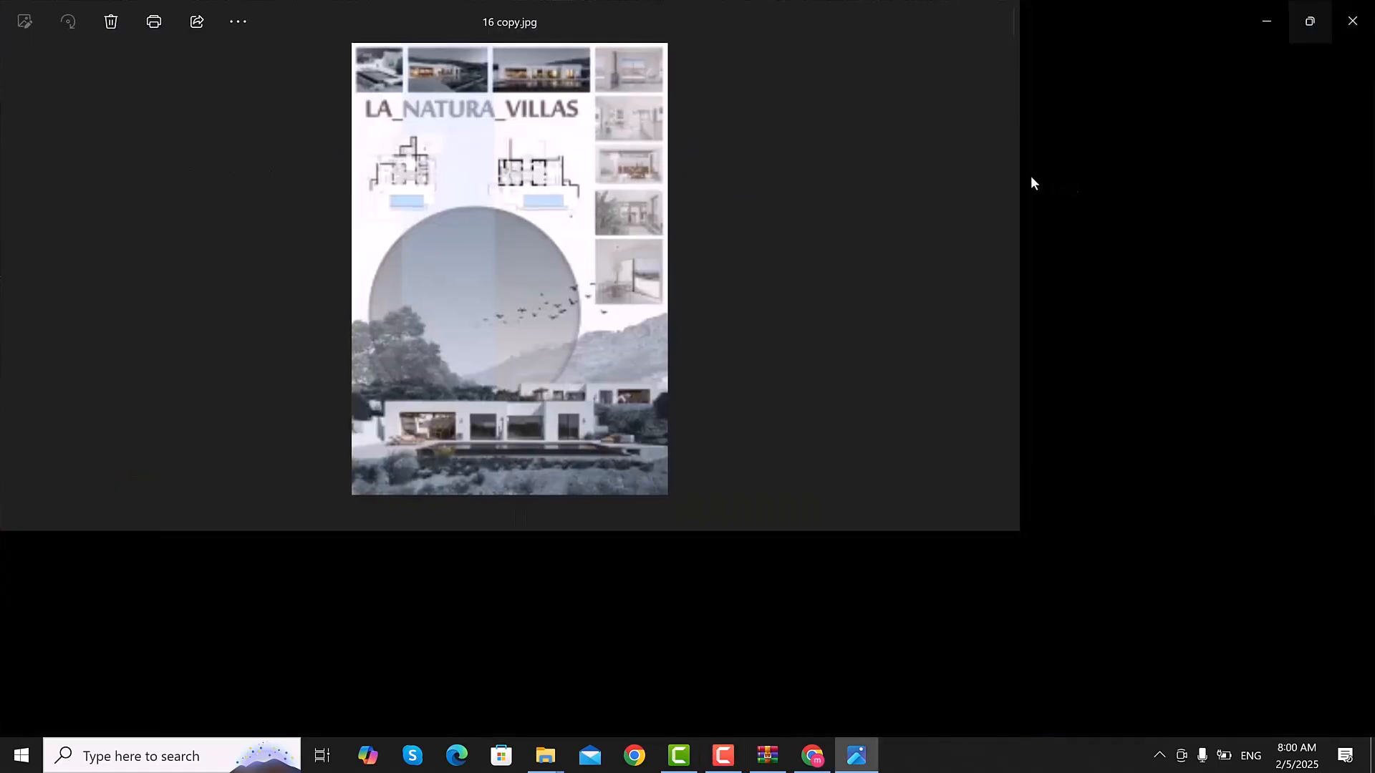